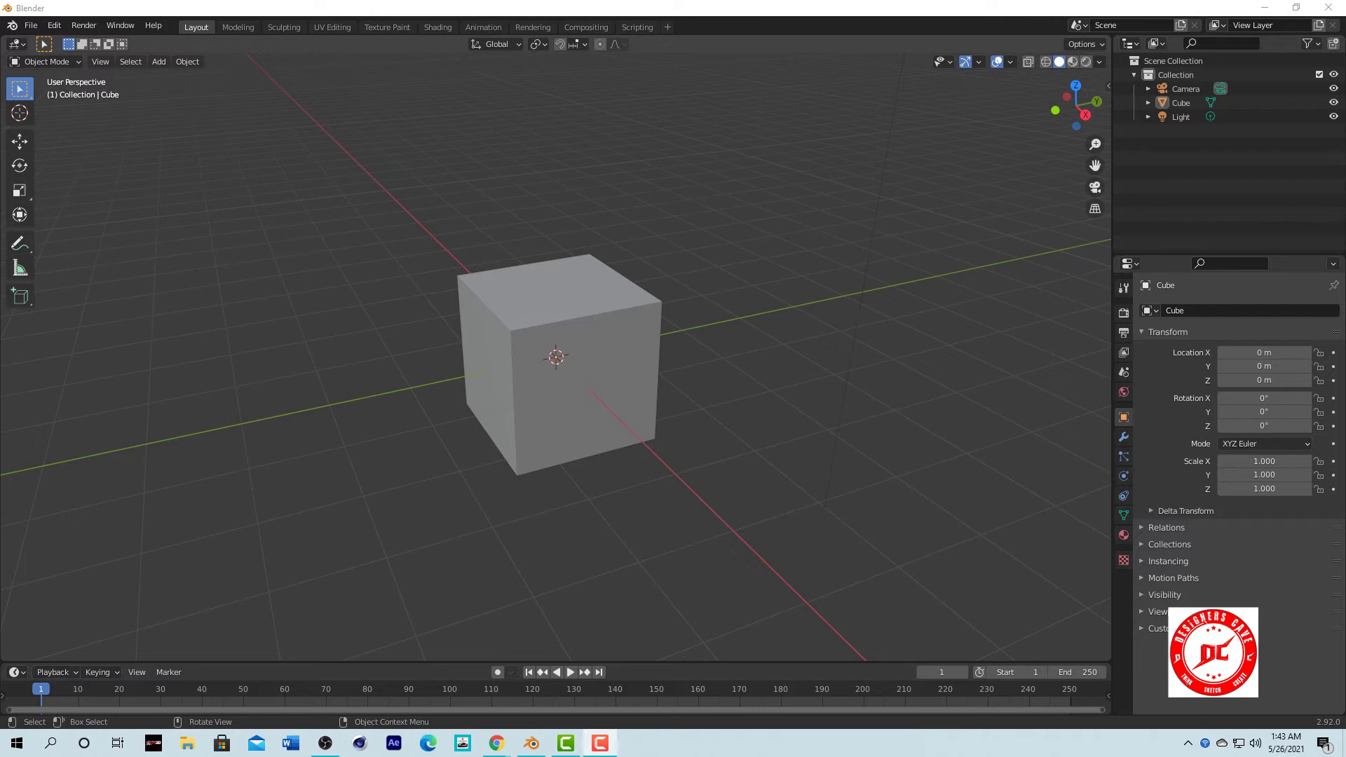
In Edit Mode, stretch the cube wider along the X axis.
middle_drag(794, 361, 612, 369)
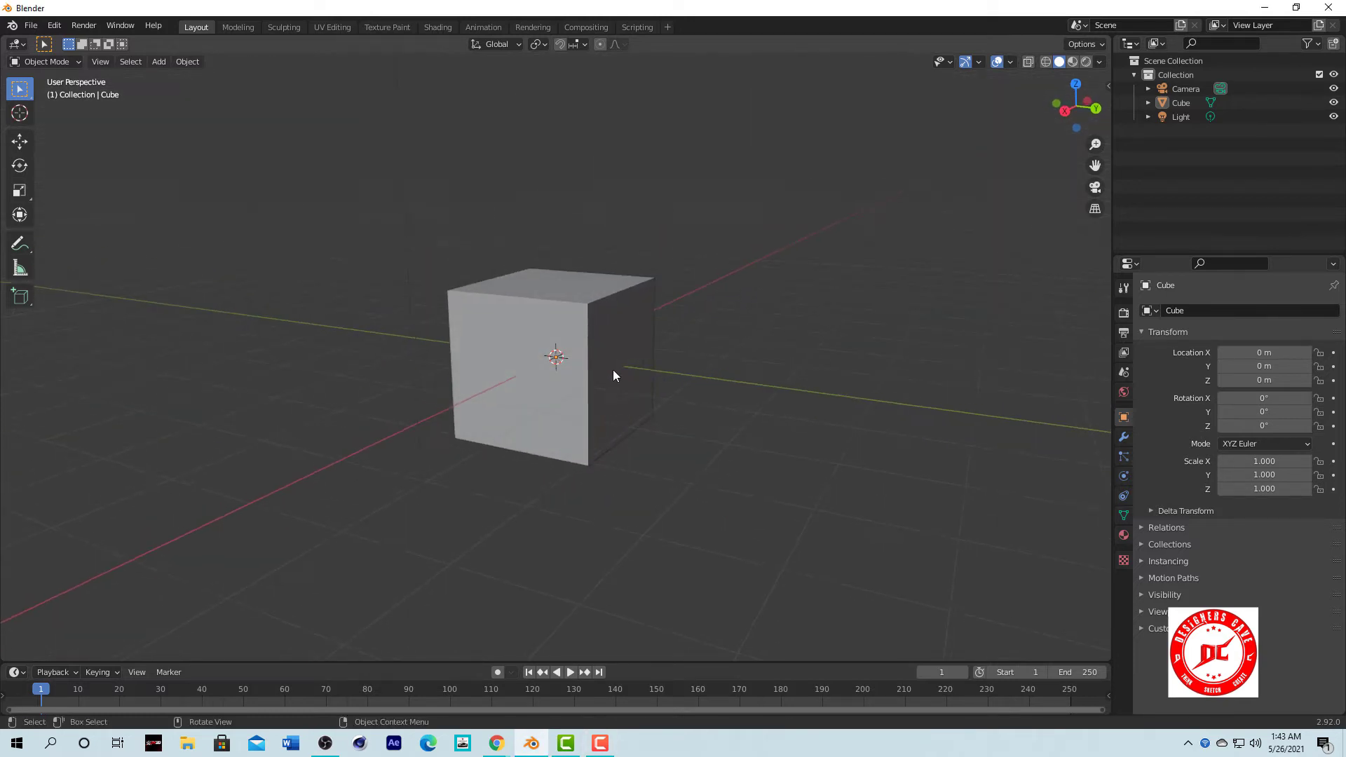
scroll(613, 368, up, 3)
middle_drag(714, 364, 618, 370)
click(618, 370)
key(Tab)
key(s)
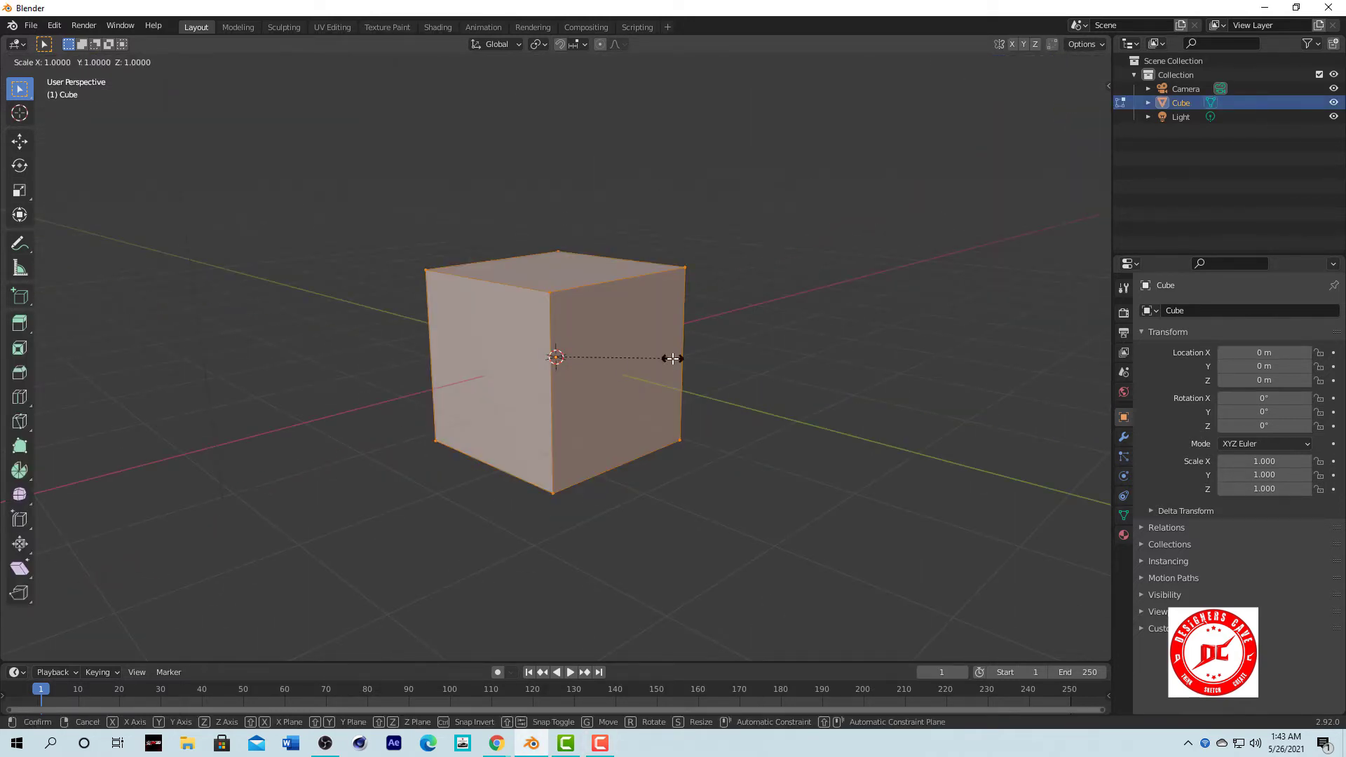
key(x)
click(729, 353)
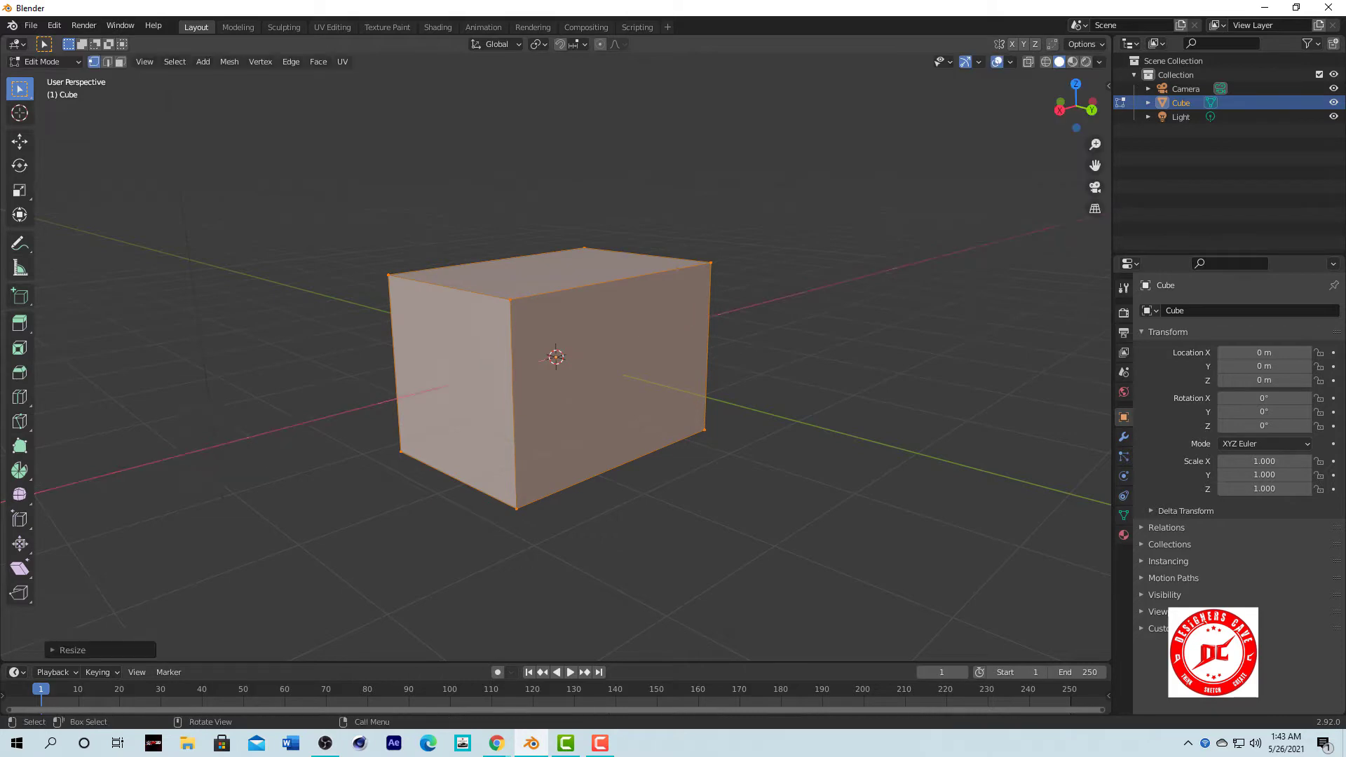
scroll(738, 370, down, 3)
middle_drag(739, 370, 463, 421)
With X-ray on, shrink the bottom face so the cube tapers toward its base.
click(1028, 62)
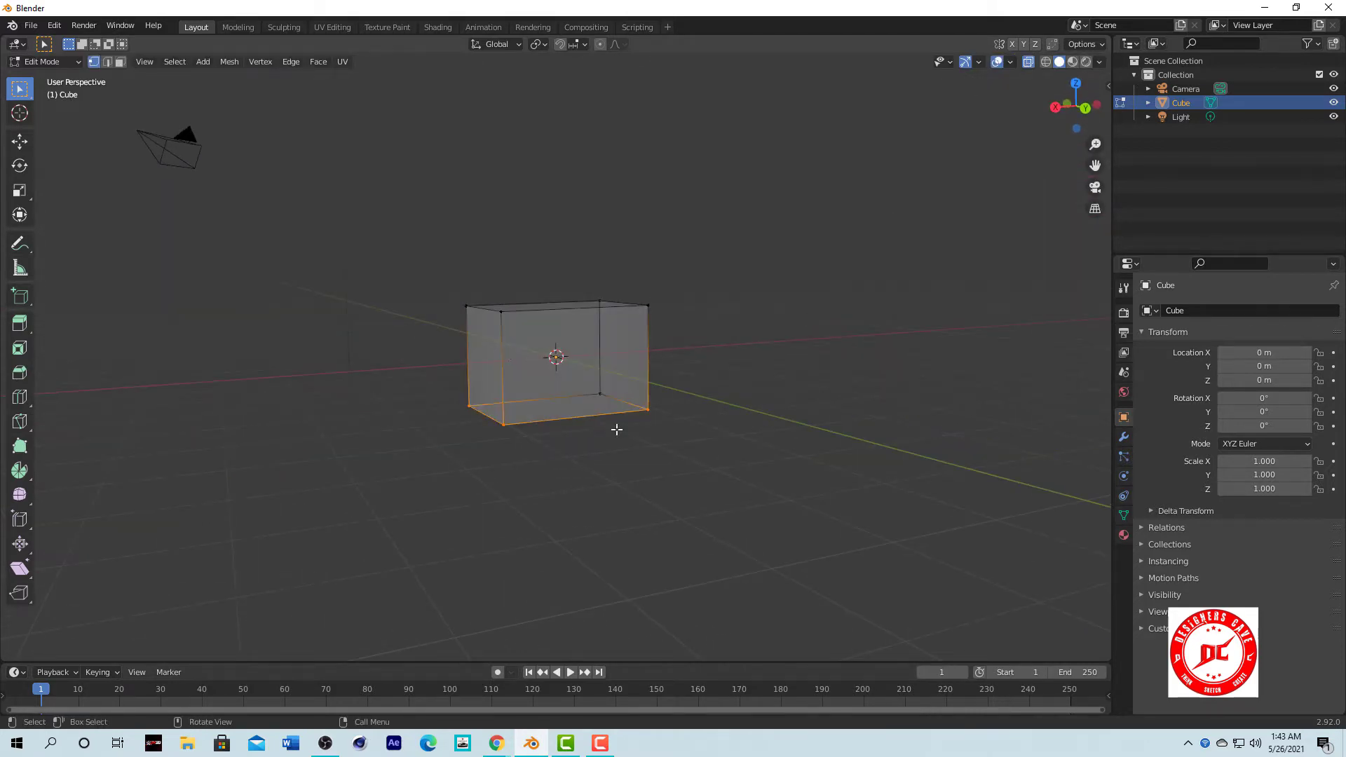
key(s)
click(765, 438)
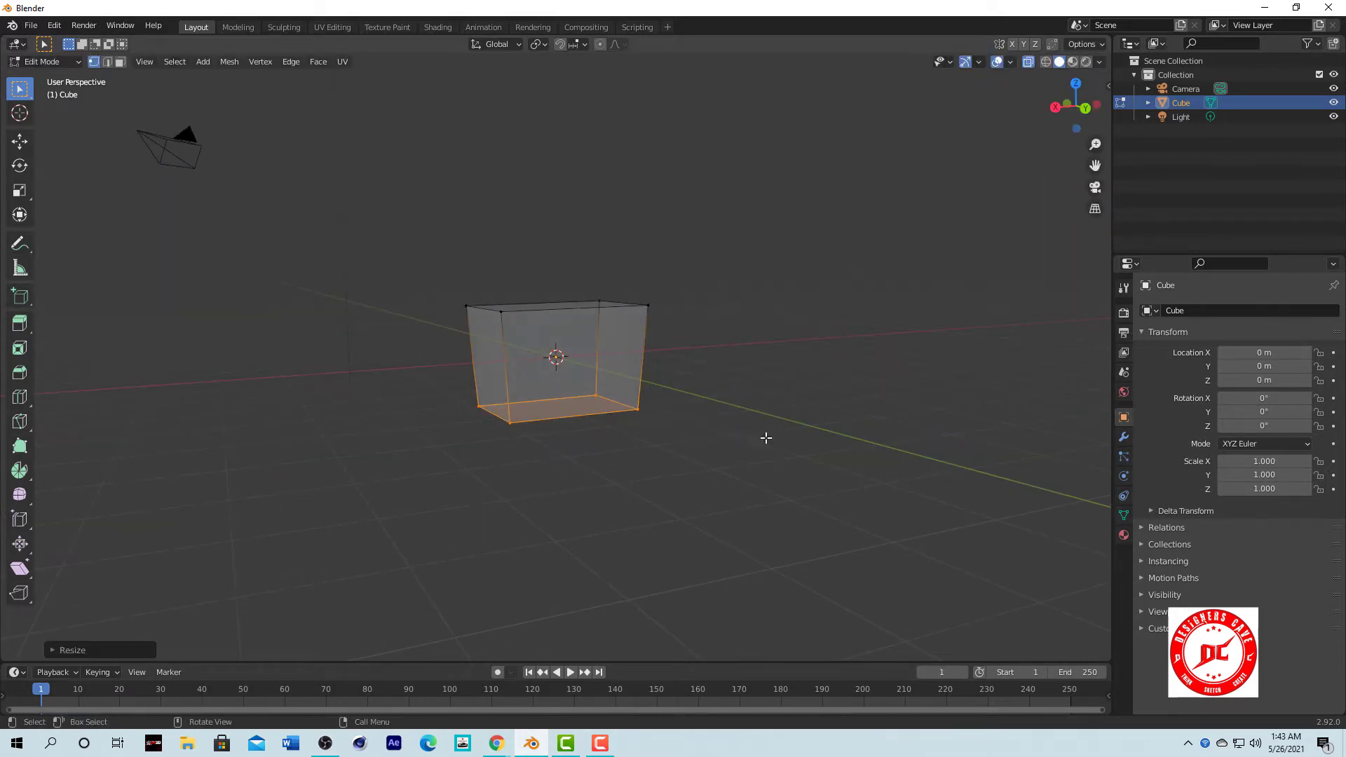
key(s)
key(z)
click(719, 576)
key(s)
key(z)
key(Escape)
scroll(716, 298, up, 2)
Back in Object Mode, scale the cube vertically to Z 1.323.
key(Tab)
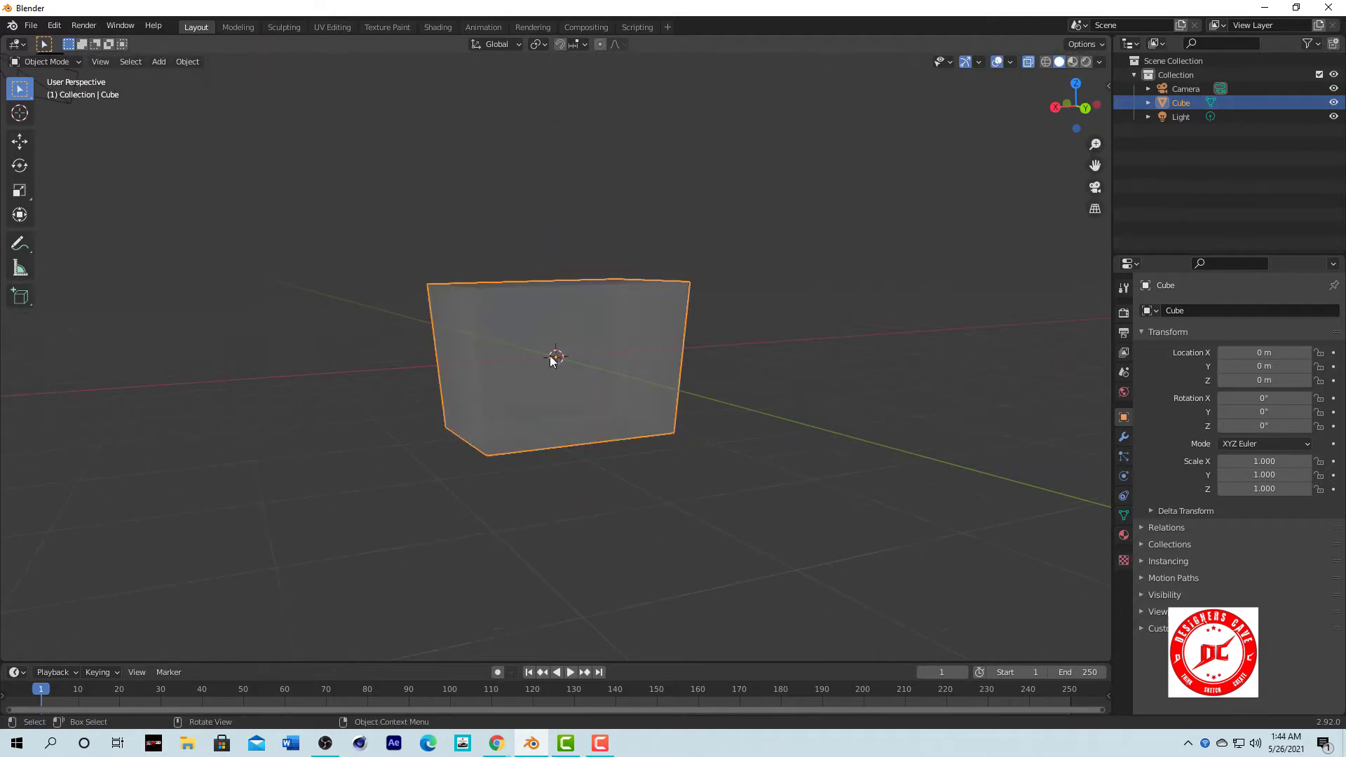
scroll(550, 361, down, 4)
click(470, 360)
click(522, 359)
key(s)
key(z)
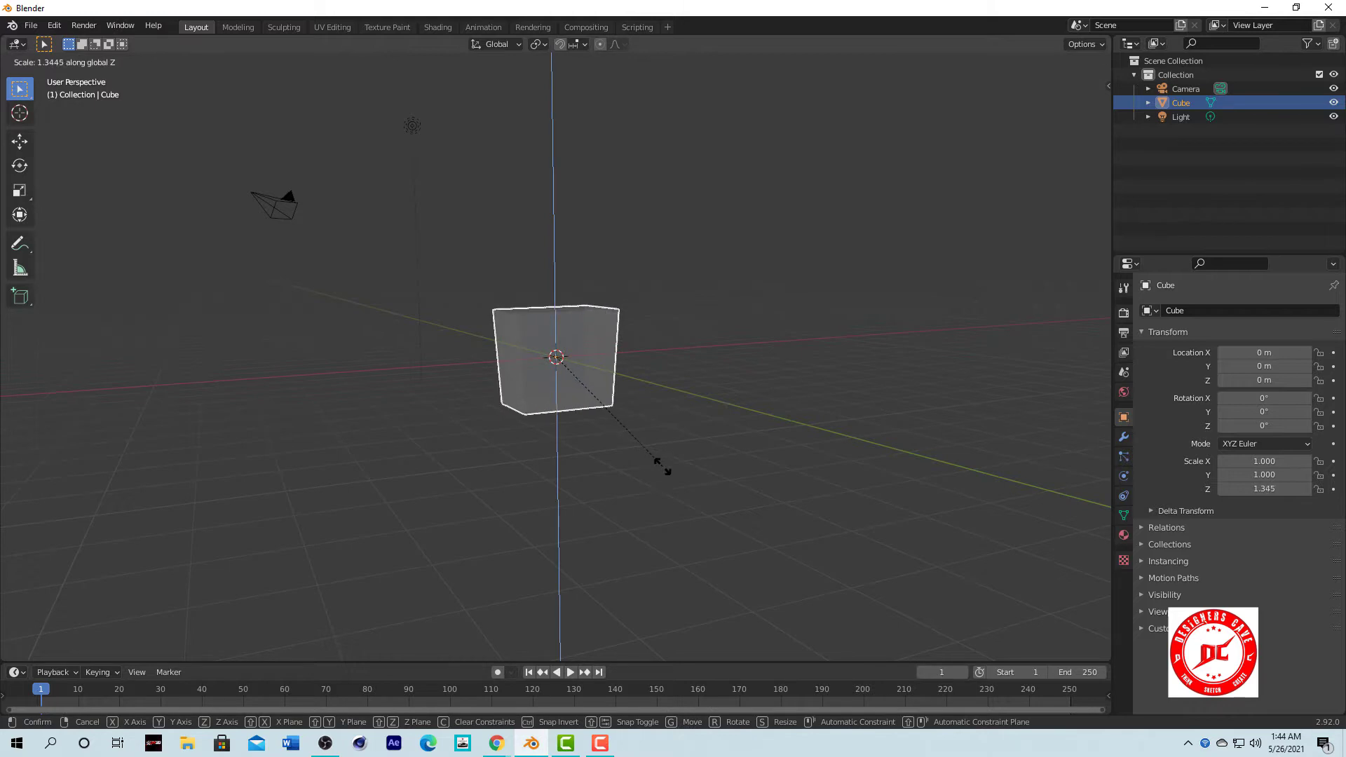
click(661, 465)
Scale the cube along Y to 1.334.
middle_drag(661, 465, 724, 391)
scroll(724, 391, up, 3)
key(s)
key(y)
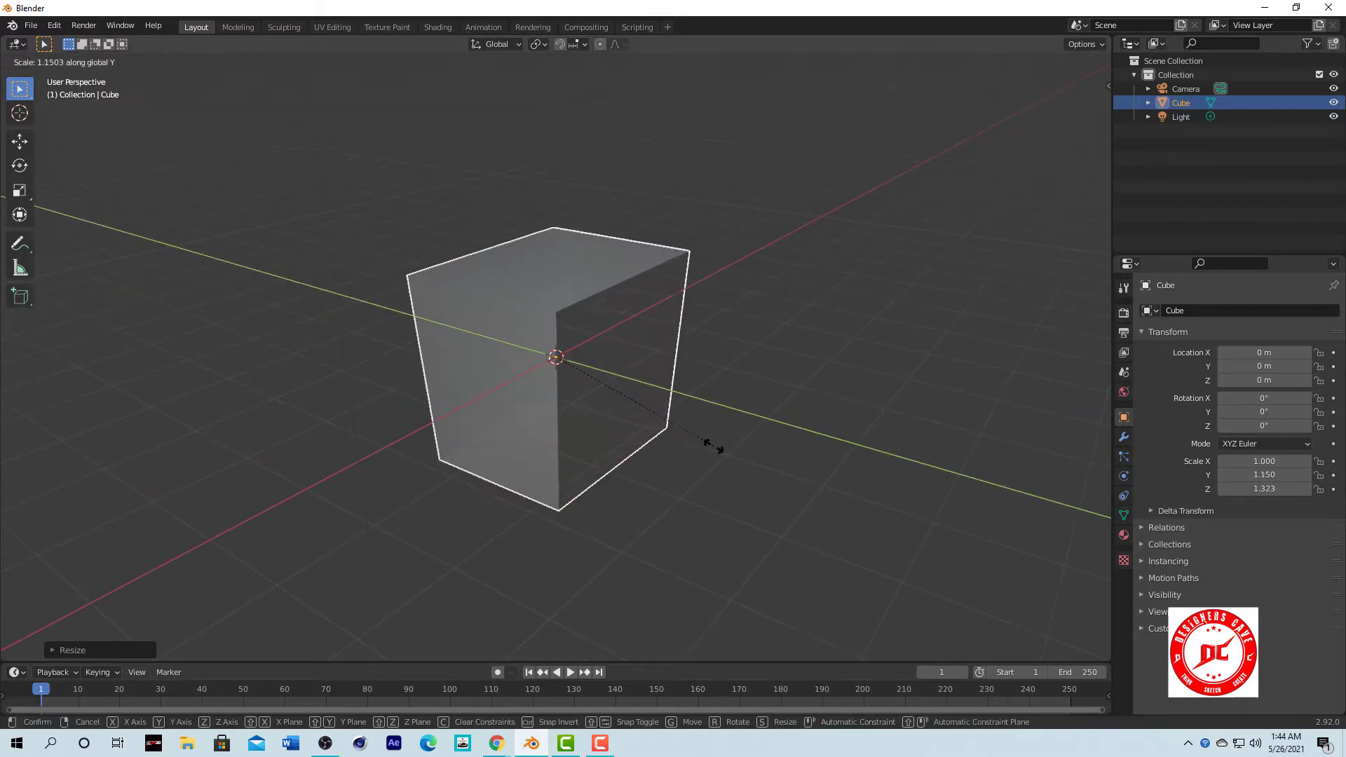
click(712, 445)
click(752, 377)
mouse_move(751, 378)
middle_down()
mouse_move(712, 255)
mouse_move(686, 375)
mouse_move(706, 294)
mouse_move(694, 313)
mouse_move(705, 340)
middle_up()
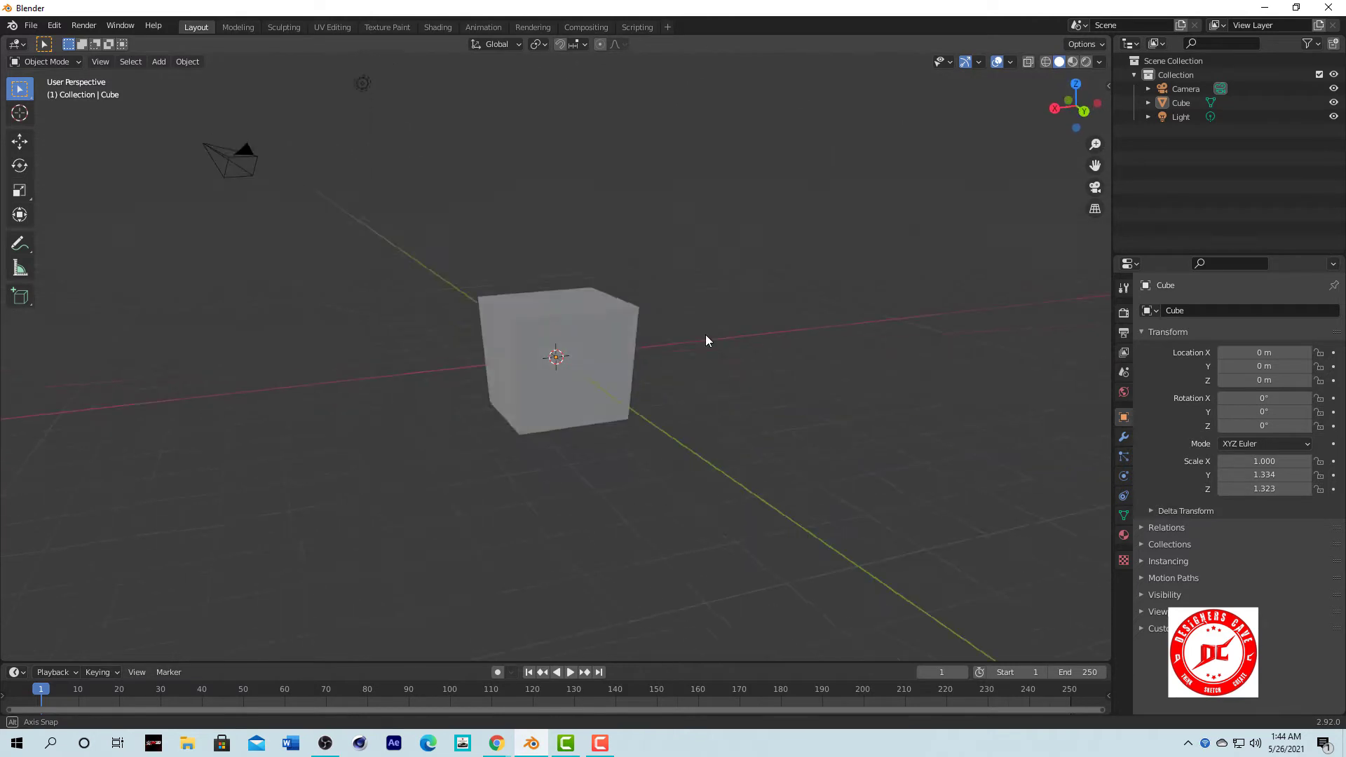
Duplicate the cube and move the copy straight up onto it, at Z 2.6049 m.
click(594, 357)
key(shift+d)
key(z)
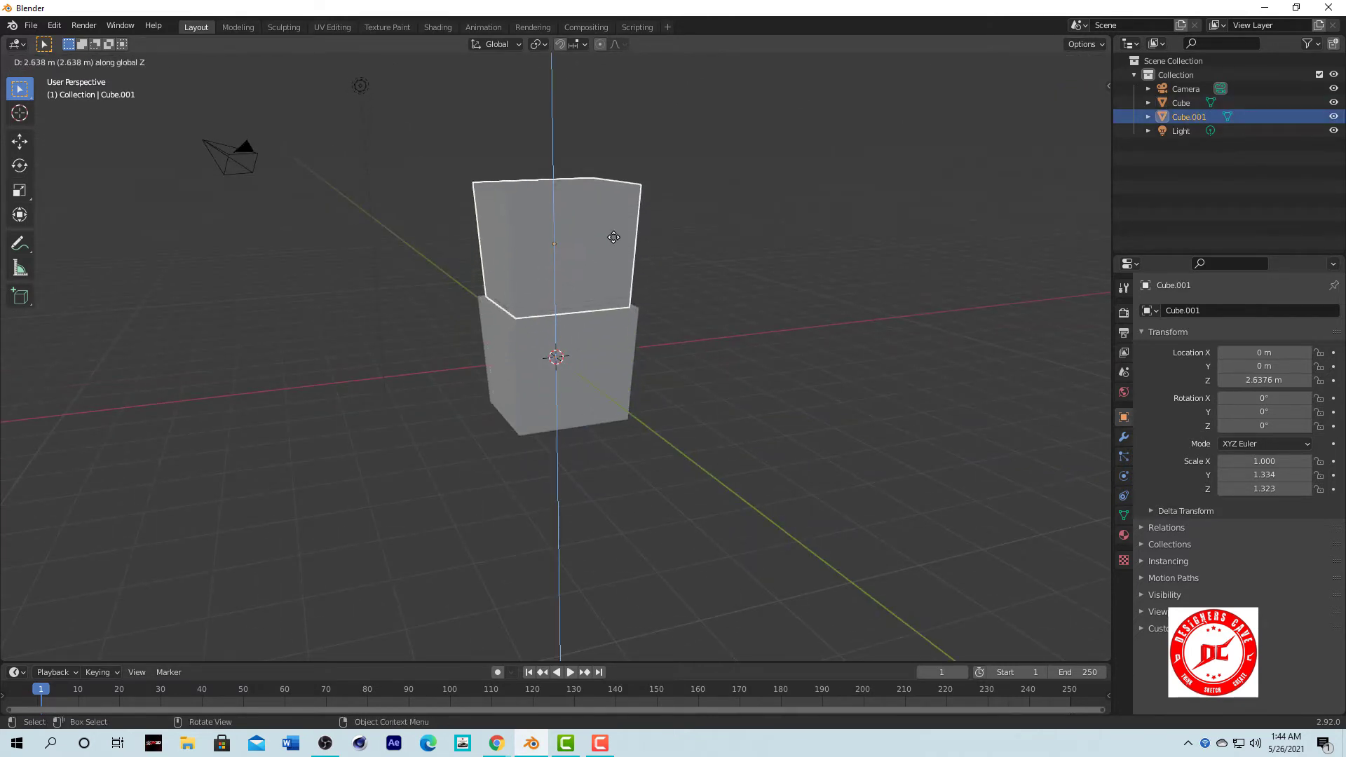
click(617, 240)
mouse_move(617, 240)
middle_down()
mouse_move(729, 271)
mouse_move(749, 291)
mouse_move(683, 238)
mouse_move(874, 276)
mouse_move(729, 263)
mouse_move(712, 279)
mouse_move(721, 252)
mouse_move(715, 273)
mouse_move(588, 317)
mouse_move(649, 310)
mouse_move(444, 222)
middle_up()
Stretch the upper copy, Cube.001, along Y to 1.787.
key(a)
key(s)
key(y)
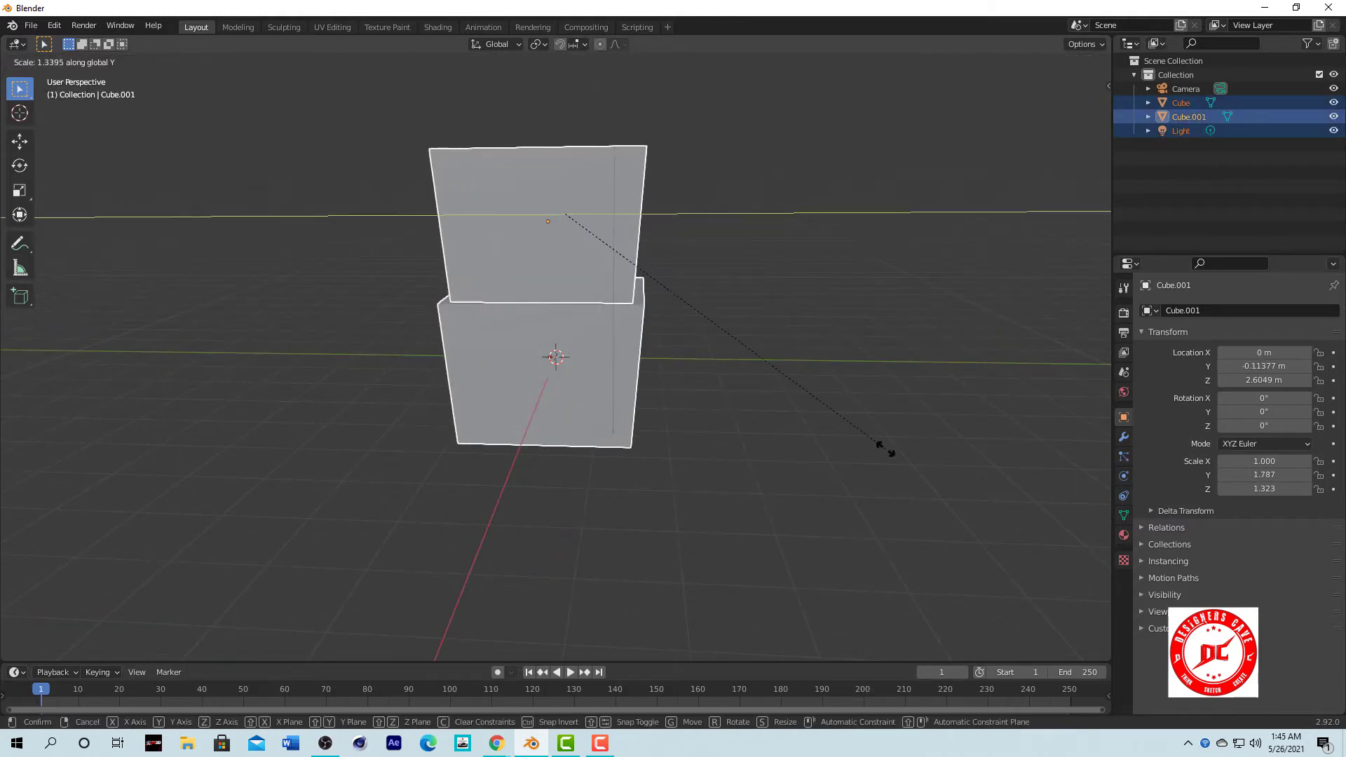
click(880, 448)
mouse_move(880, 449)
middle_down()
mouse_move(750, 409)
mouse_move(771, 435)
middle_up()
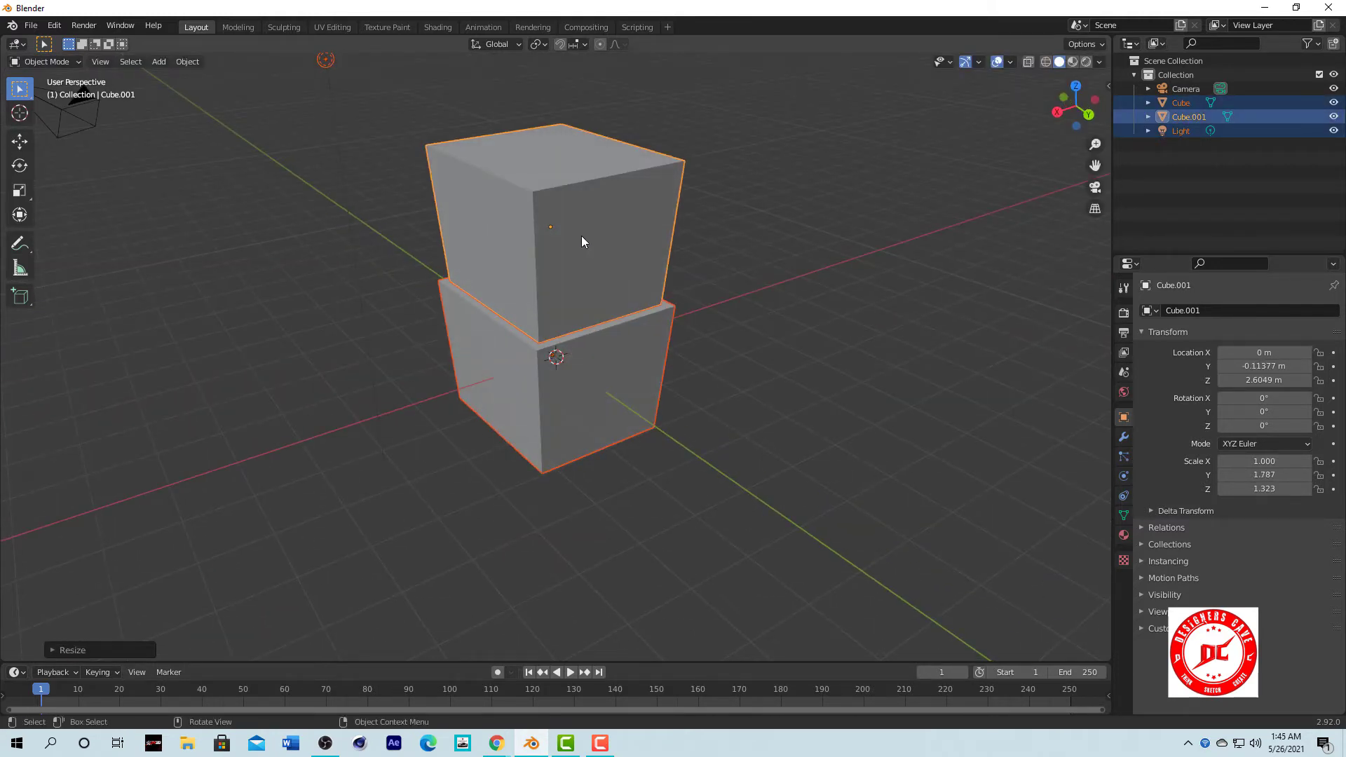
mouse_move(523, 259)
middle_down()
mouse_move(642, 240)
mouse_move(547, 219)
middle_up()
Enter Edit Mode on Cube.001 and add a horizontal loop cut near its top.
click(528, 185)
key(Tab)
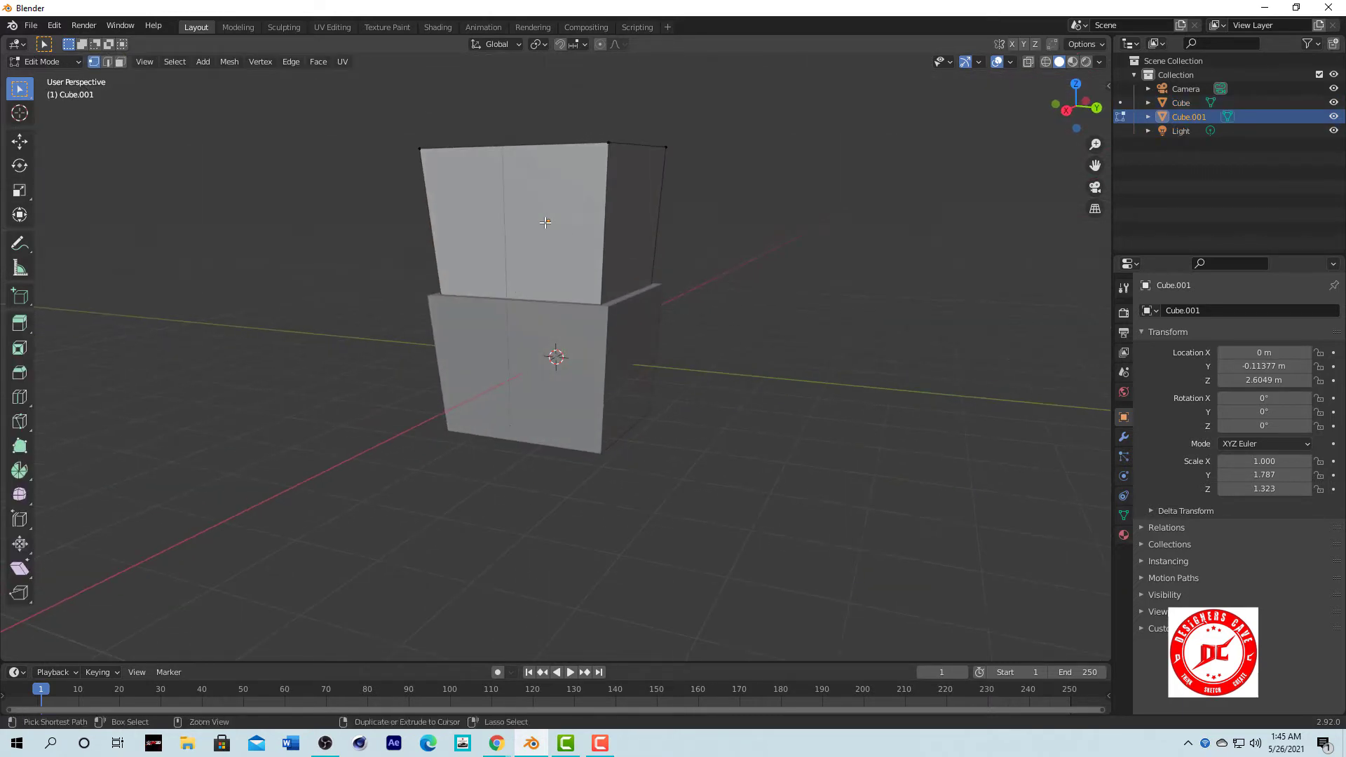
middle_drag(732, 245, 596, 248)
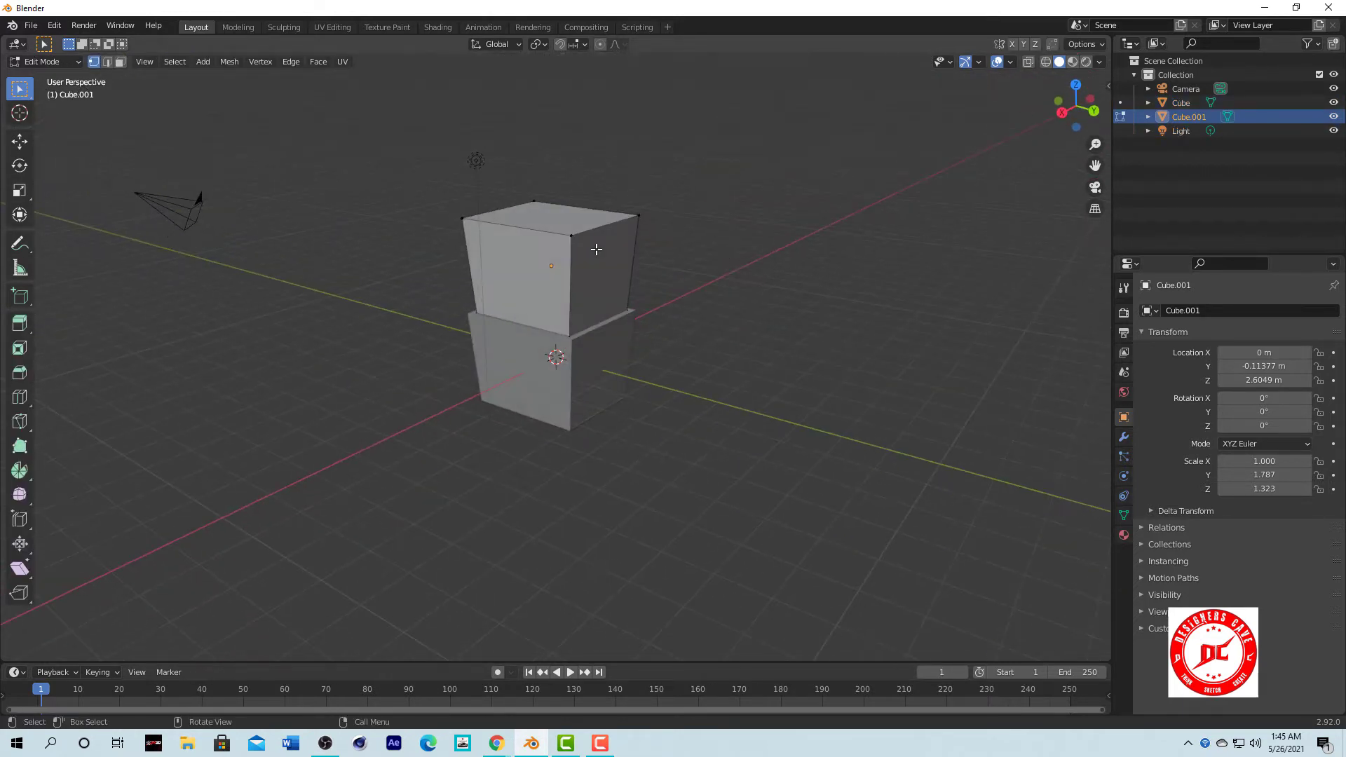
key(ctrl+r)
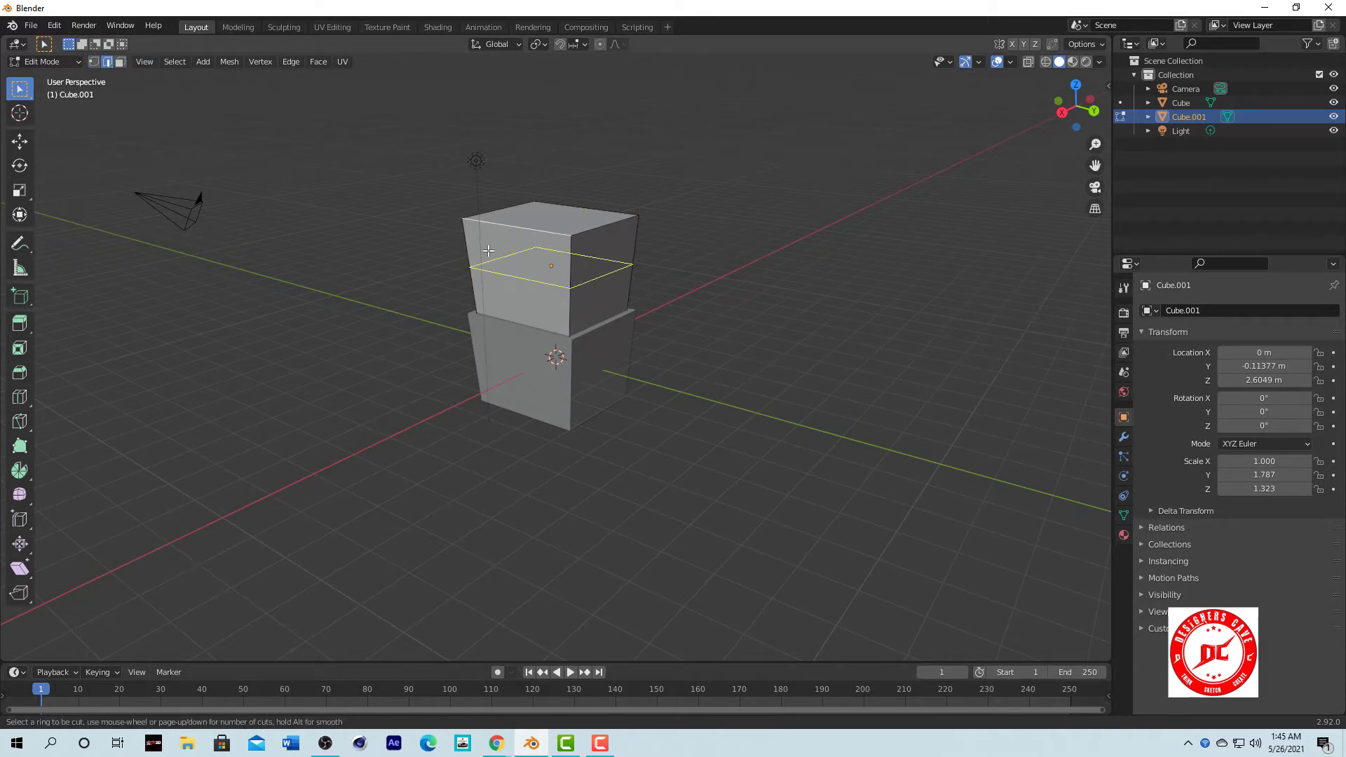
click(489, 250)
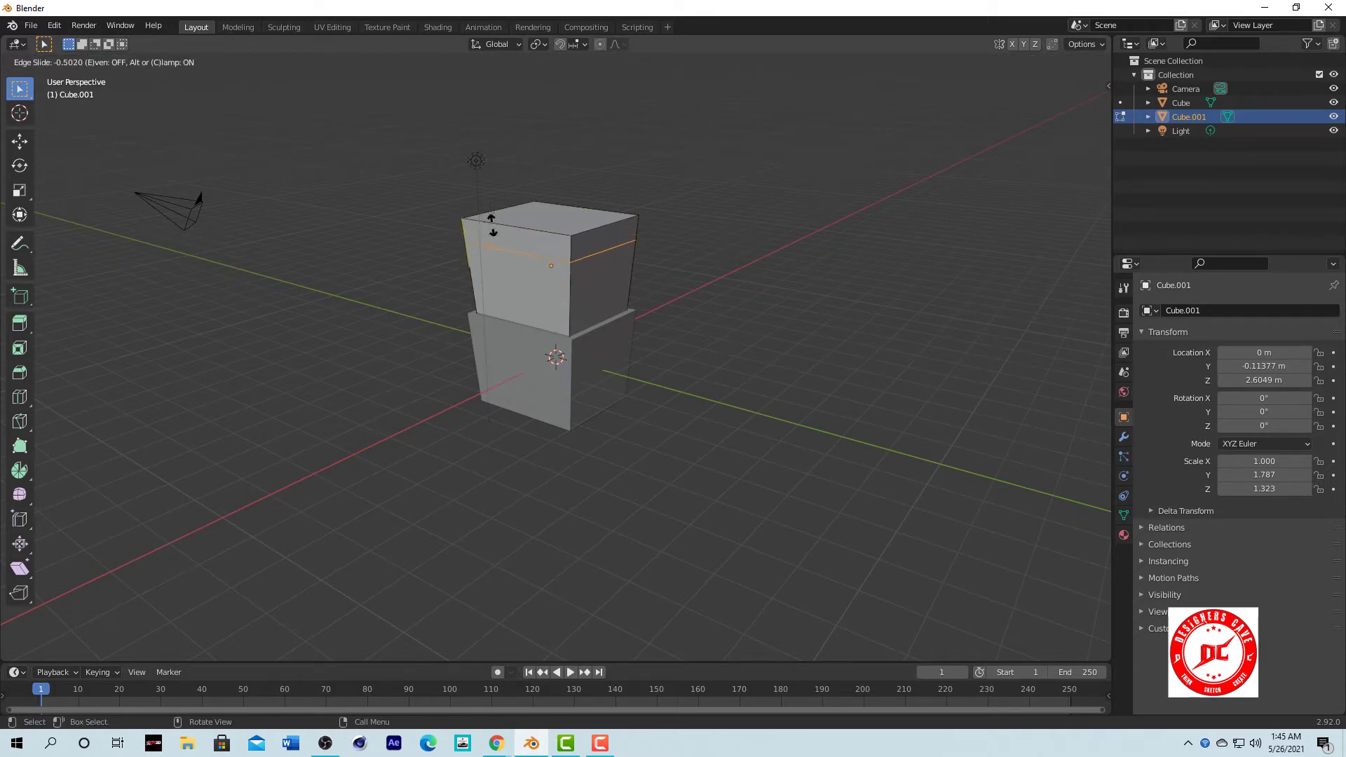
click(491, 224)
Add a second horizontal loop and slide it down near the bottom edge.
key(ctrl+r)
click(486, 286)
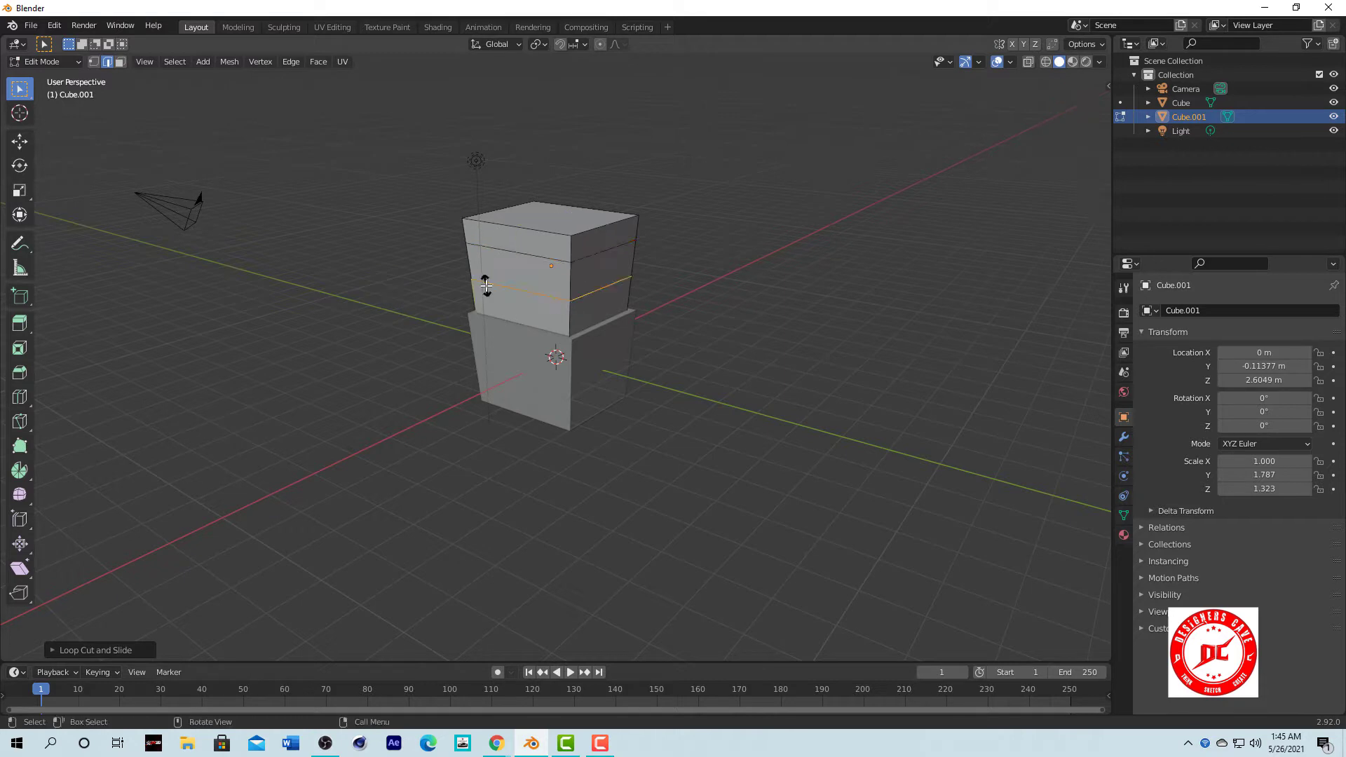
click(515, 256)
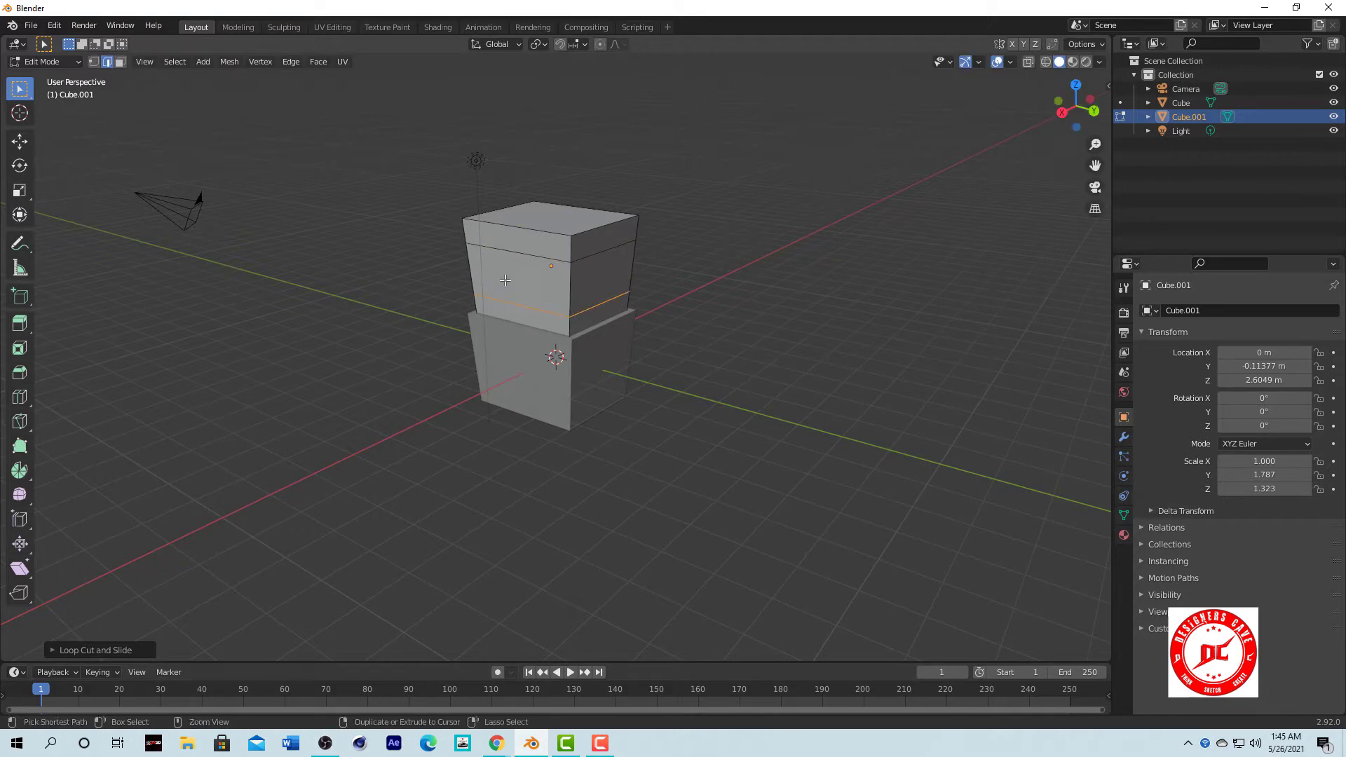
key(g)
key(g)
click(454, 276)
Add a vertical loop cut near the side of the upper cube.
key(ctrl+r)
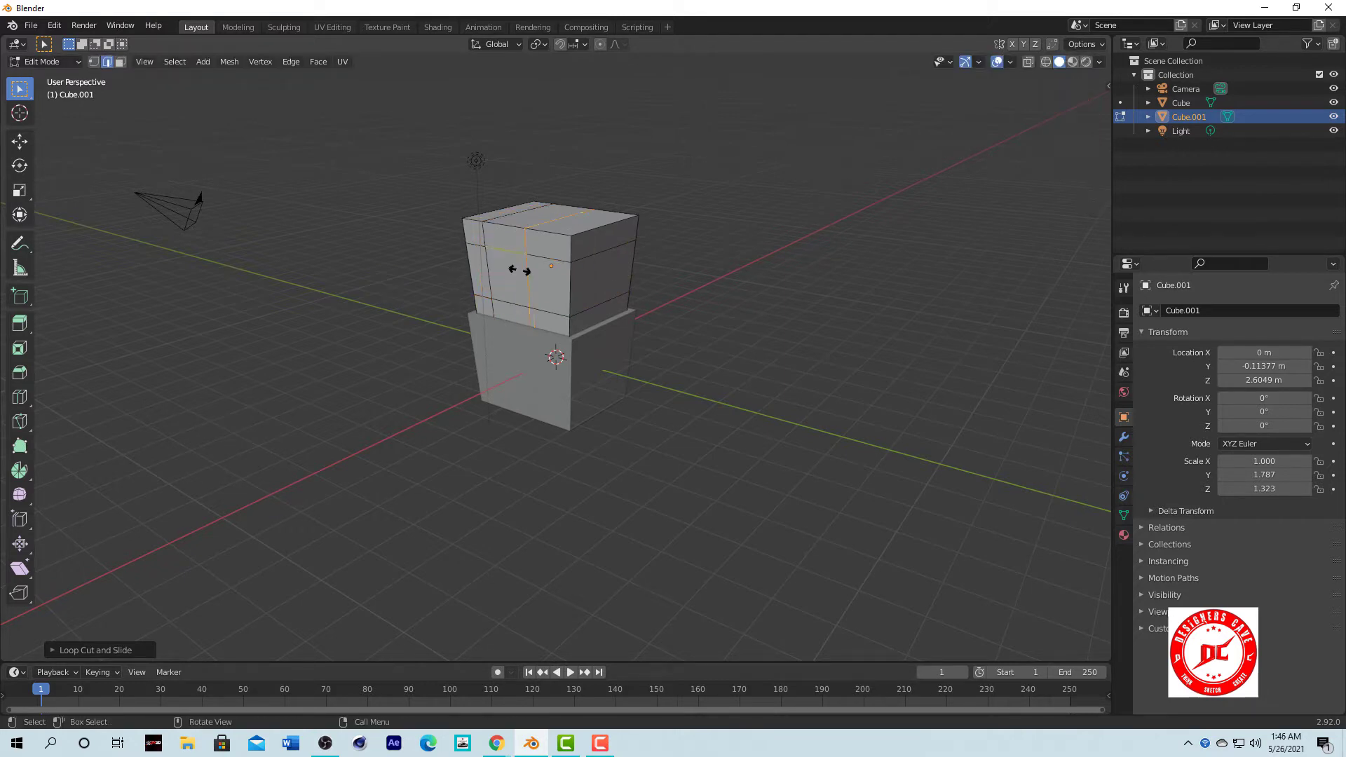
click(525, 275)
click(533, 275)
mouse_move(533, 276)
middle_down()
mouse_move(790, 237)
mouse_move(704, 316)
middle_up()
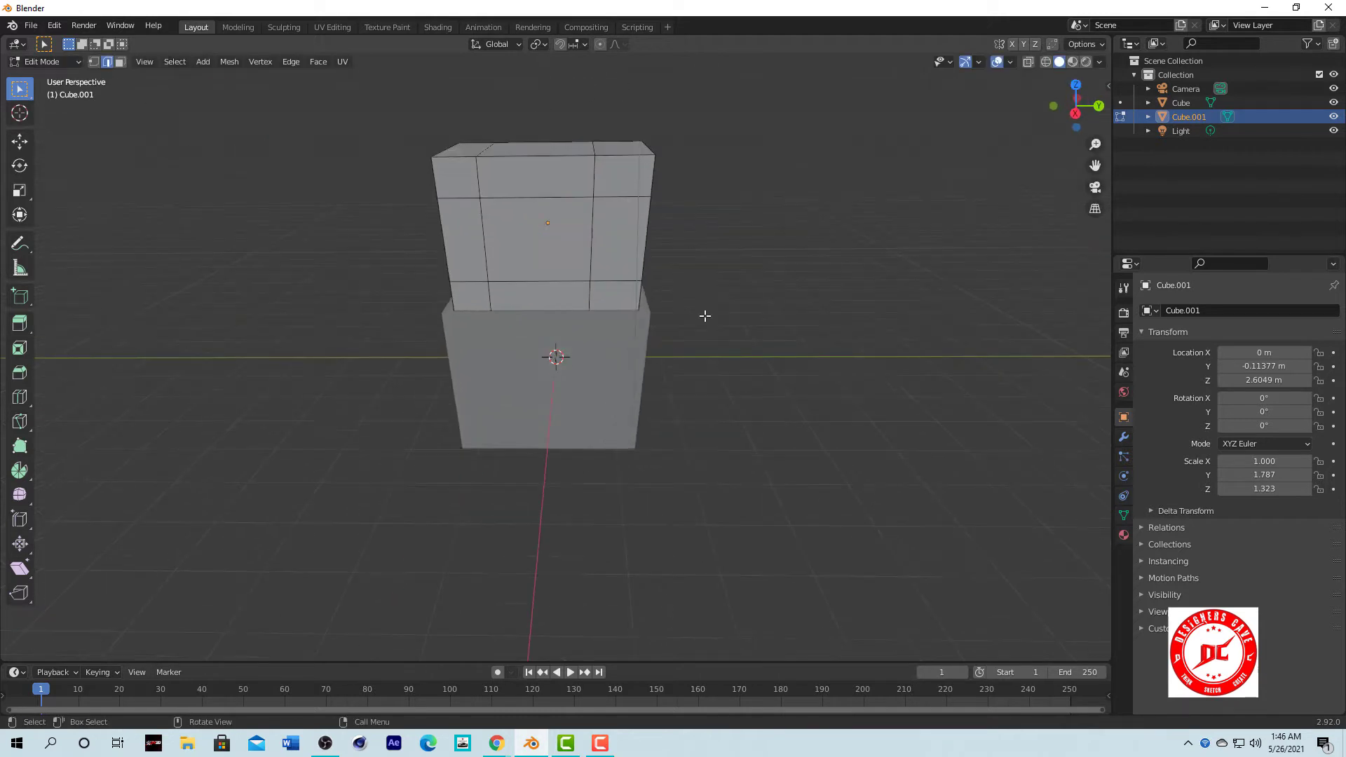
Extrude the centre front panel of the upper cube outward along X.
click(556, 248)
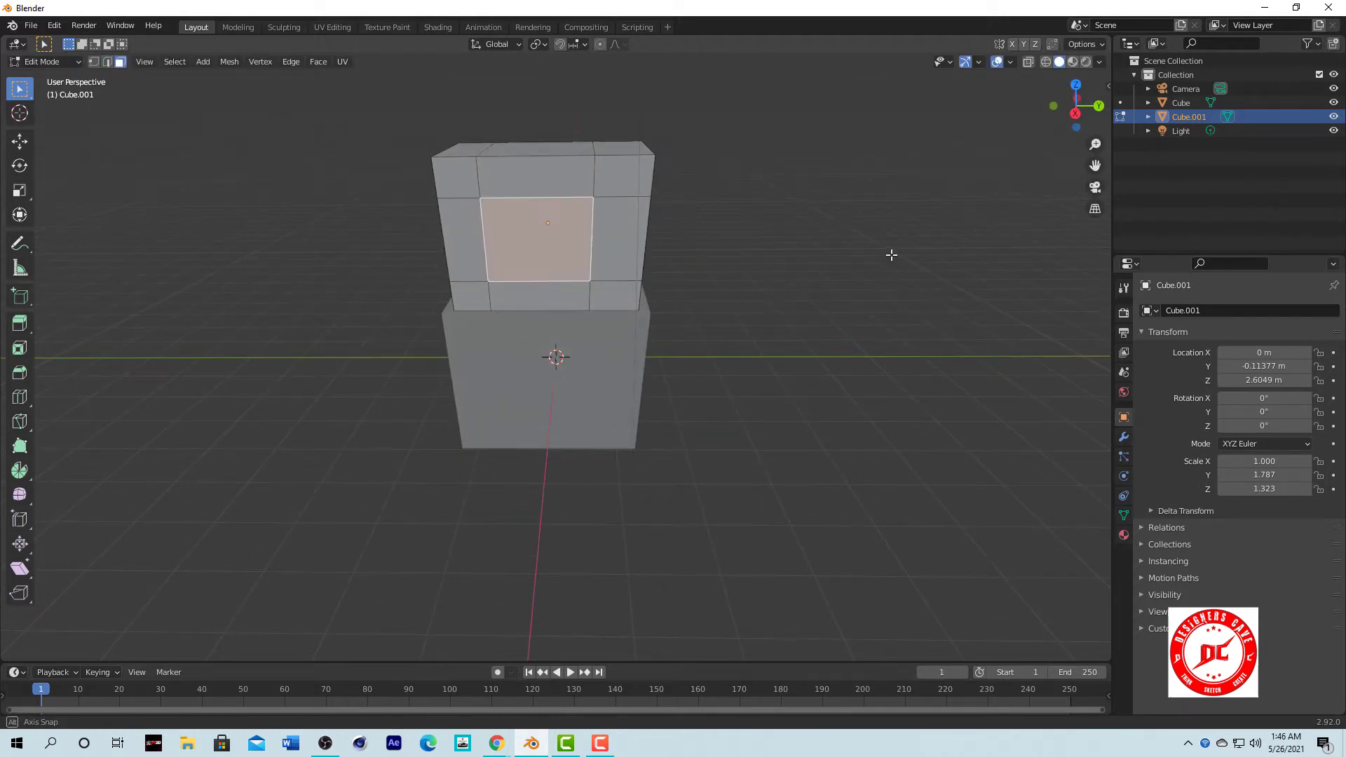
middle_drag(893, 255, 814, 266)
key(e)
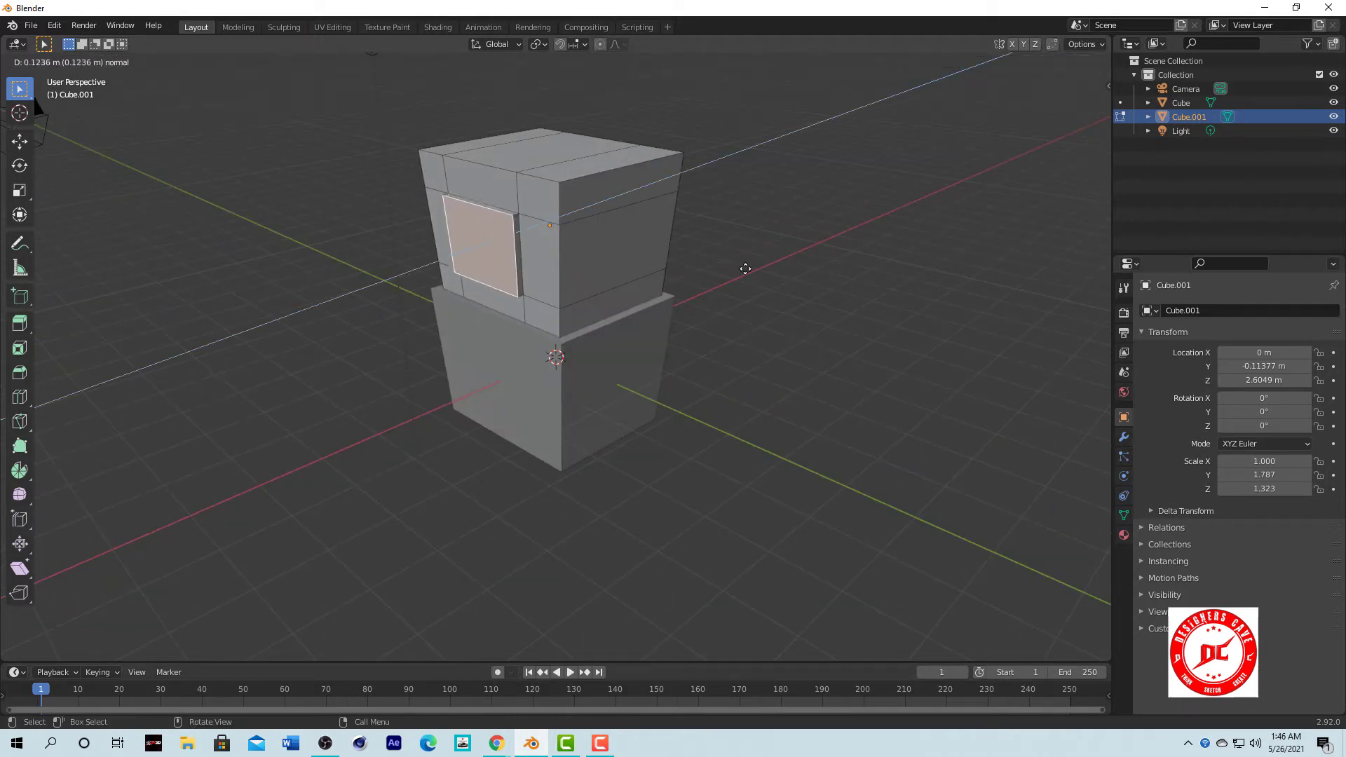
key(x)
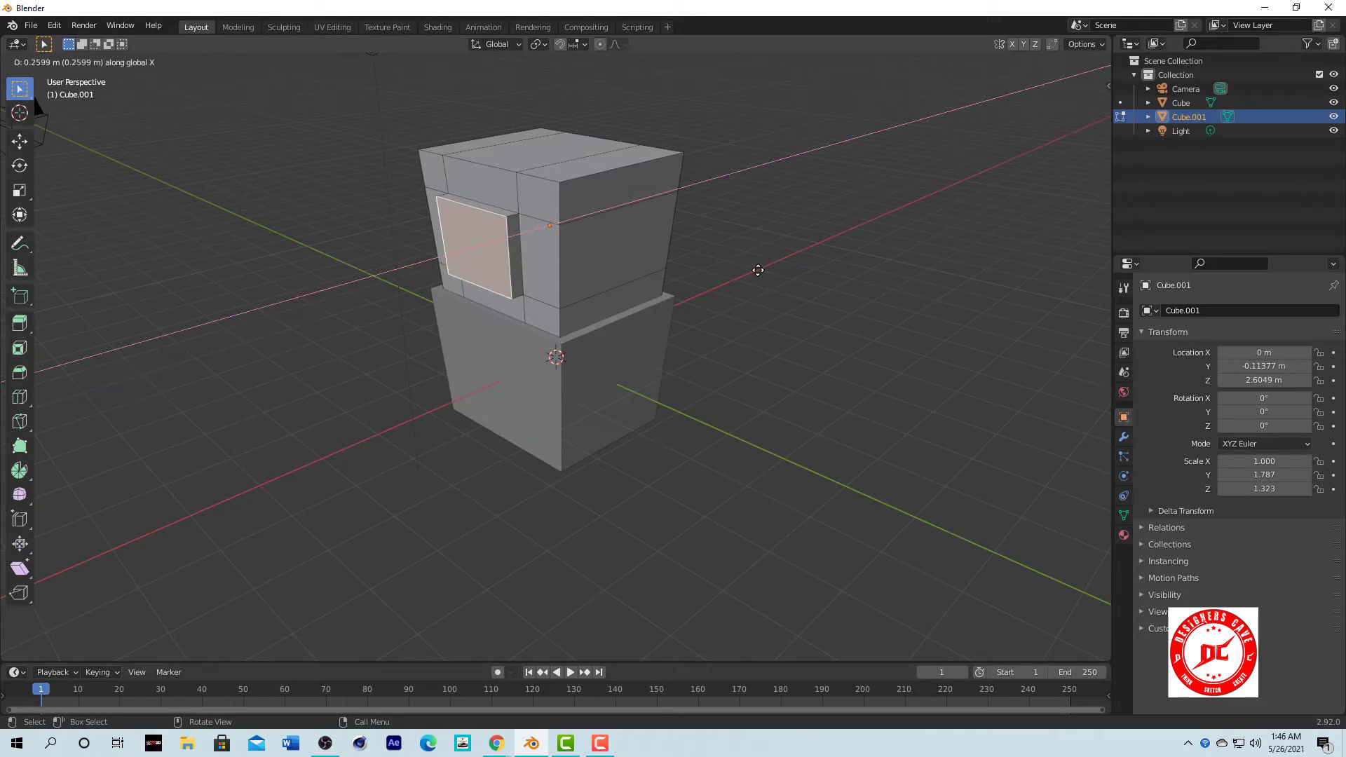
click(753, 281)
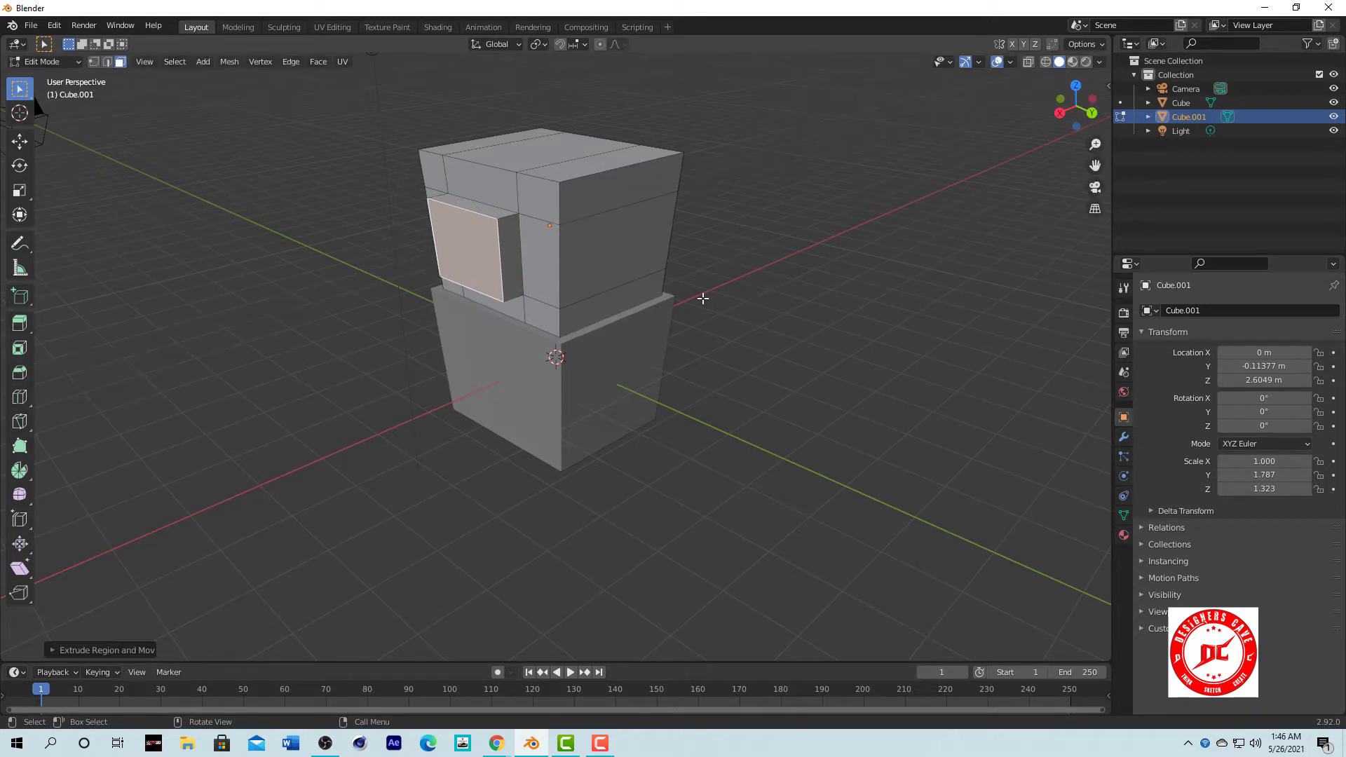
middle_drag(700, 297, 686, 235)
In vertex mode, move a corner vertex of the panel along X to slant it.
click(722, 147)
click(93, 62)
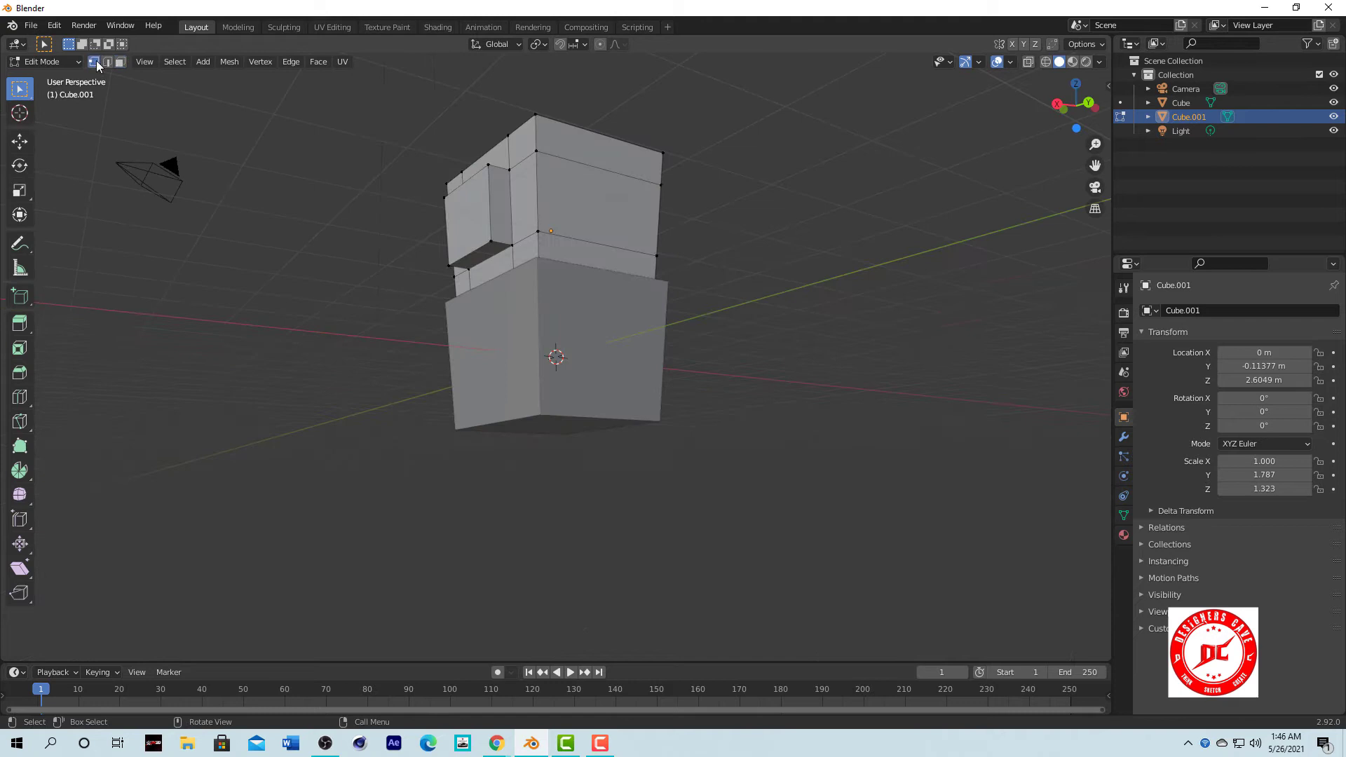
click(448, 264)
key(g)
key(x)
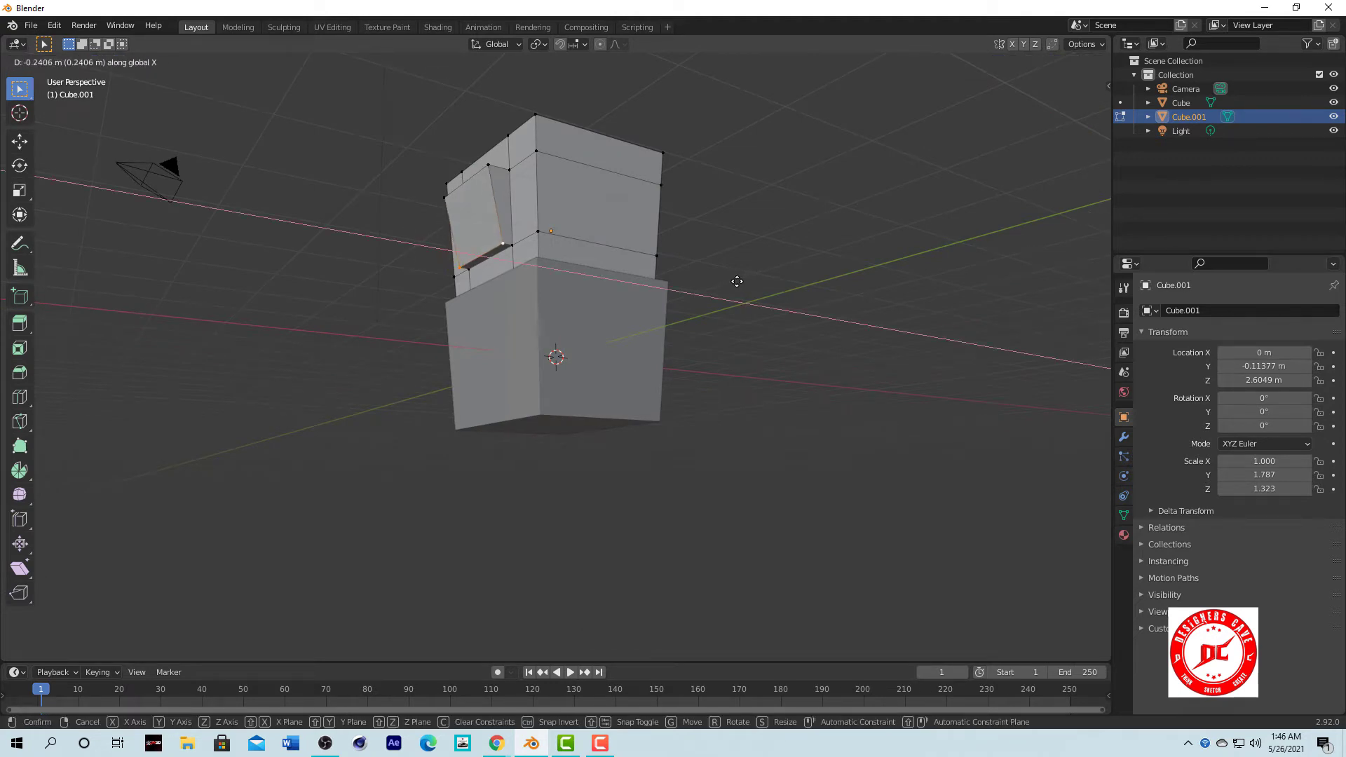
click(736, 284)
Inset the slanted protruding face to create a window border.
middle_drag(751, 295, 475, 219)
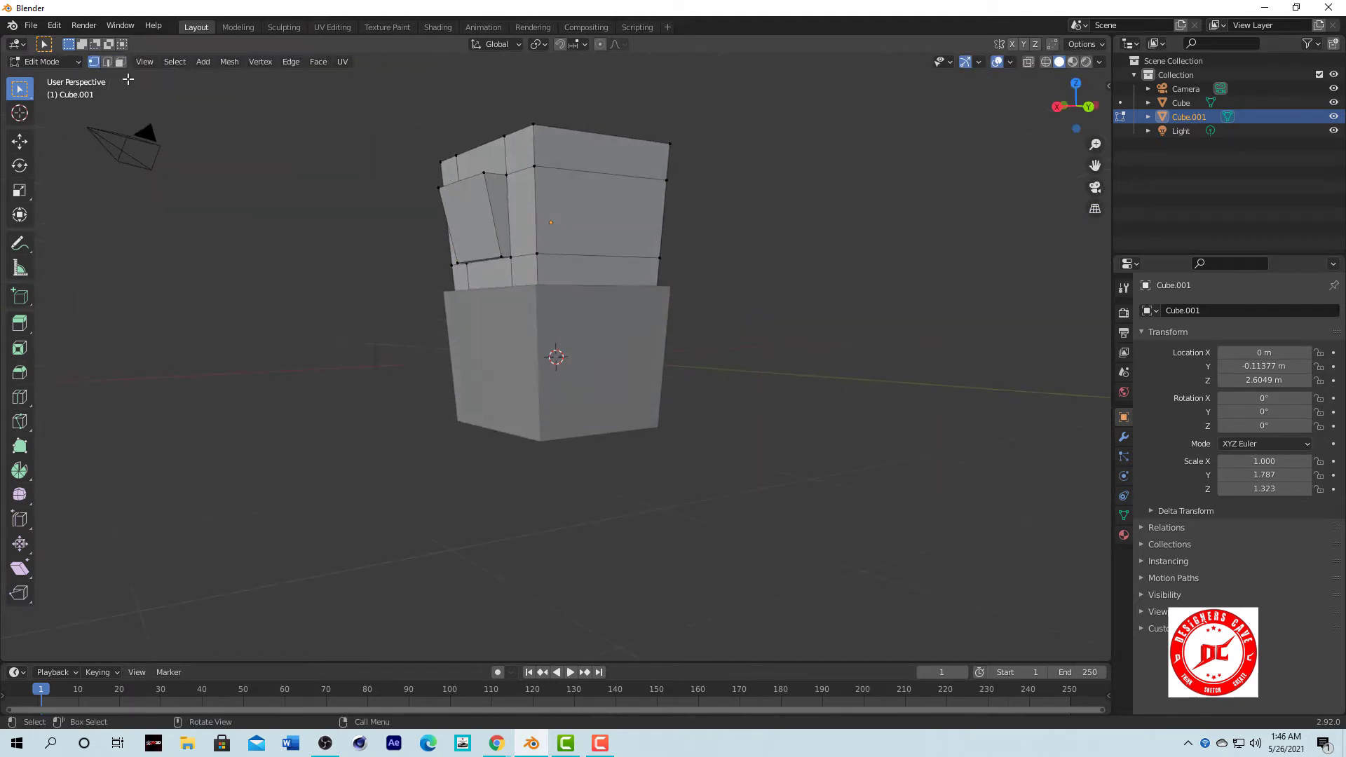
scroll(475, 219, up, 2)
scroll(441, 273, up, 2)
click(441, 273)
key(i)
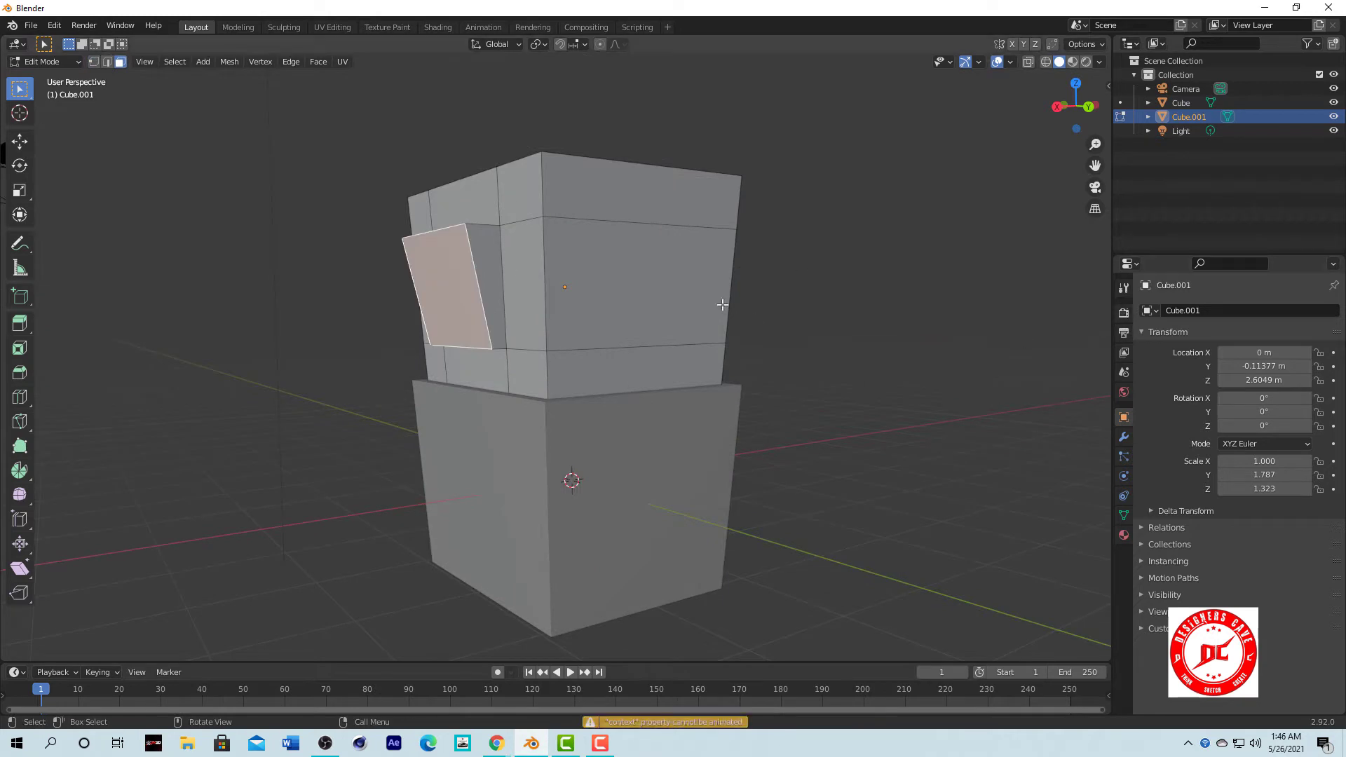
key(i)
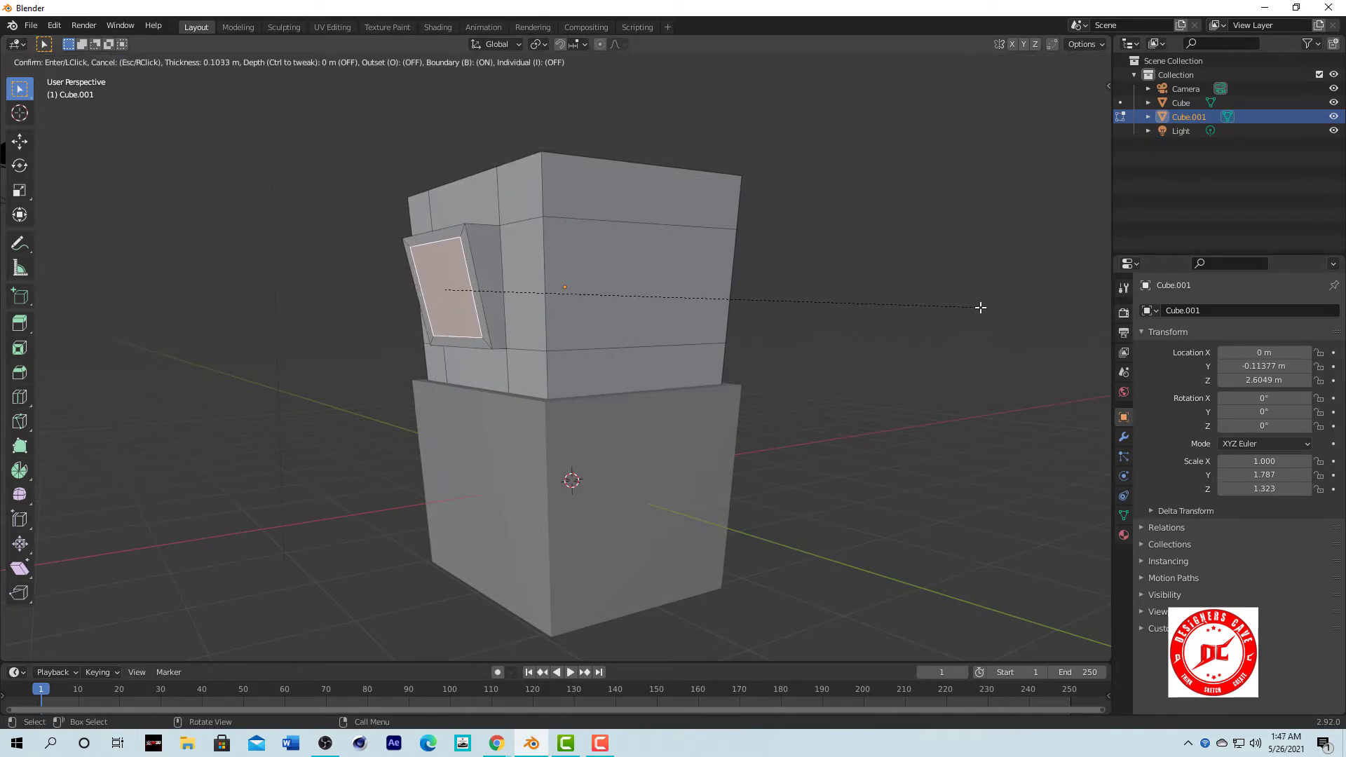
click(982, 304)
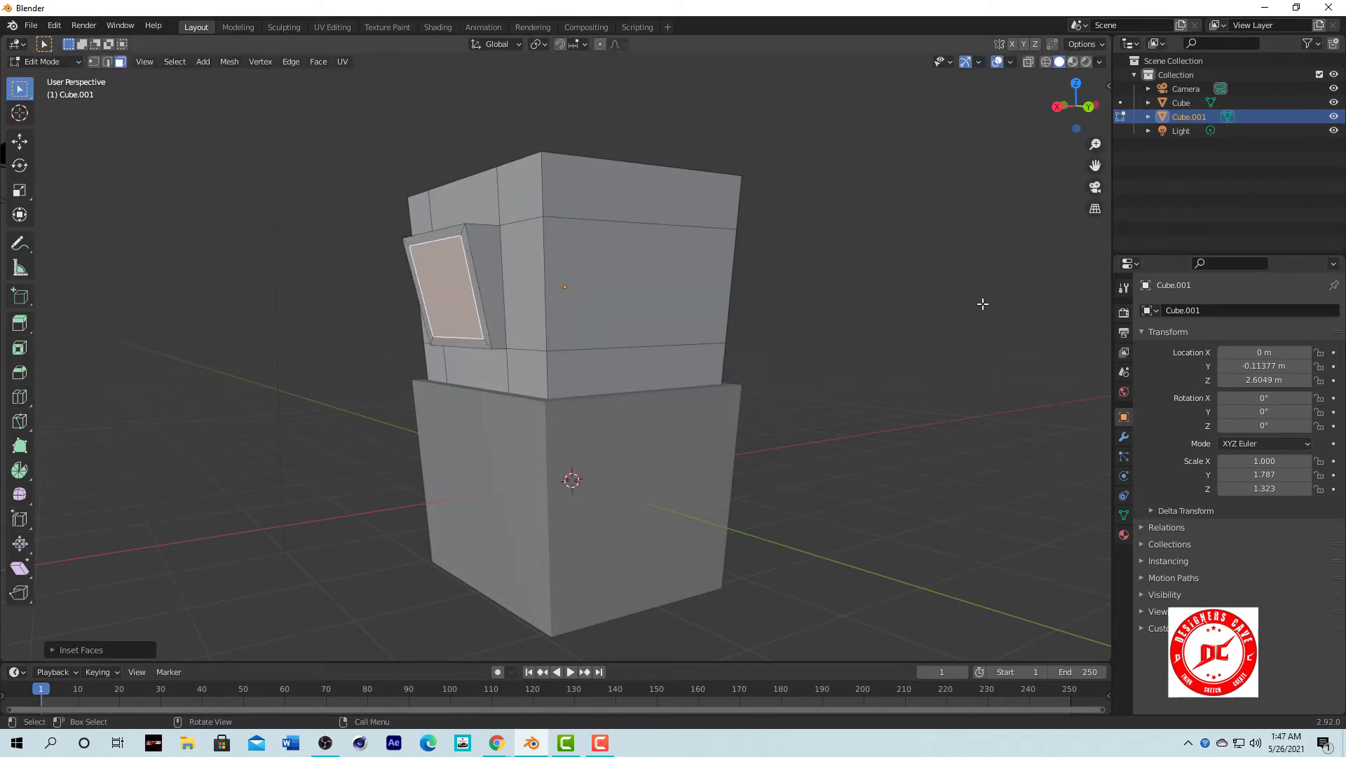
Shift the inset window face horizontally, then extrude it inward into a recessed window.
key(g)
key(x)
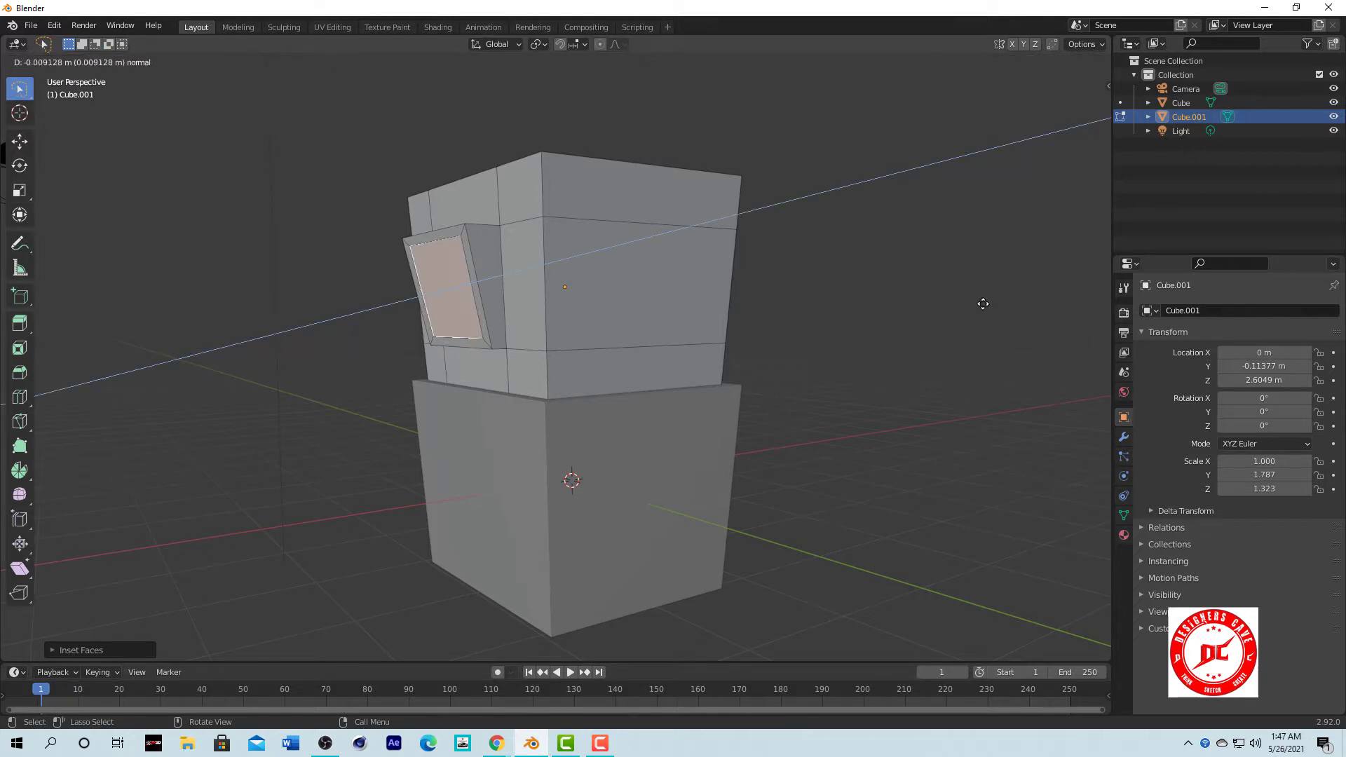
key(shift+z)
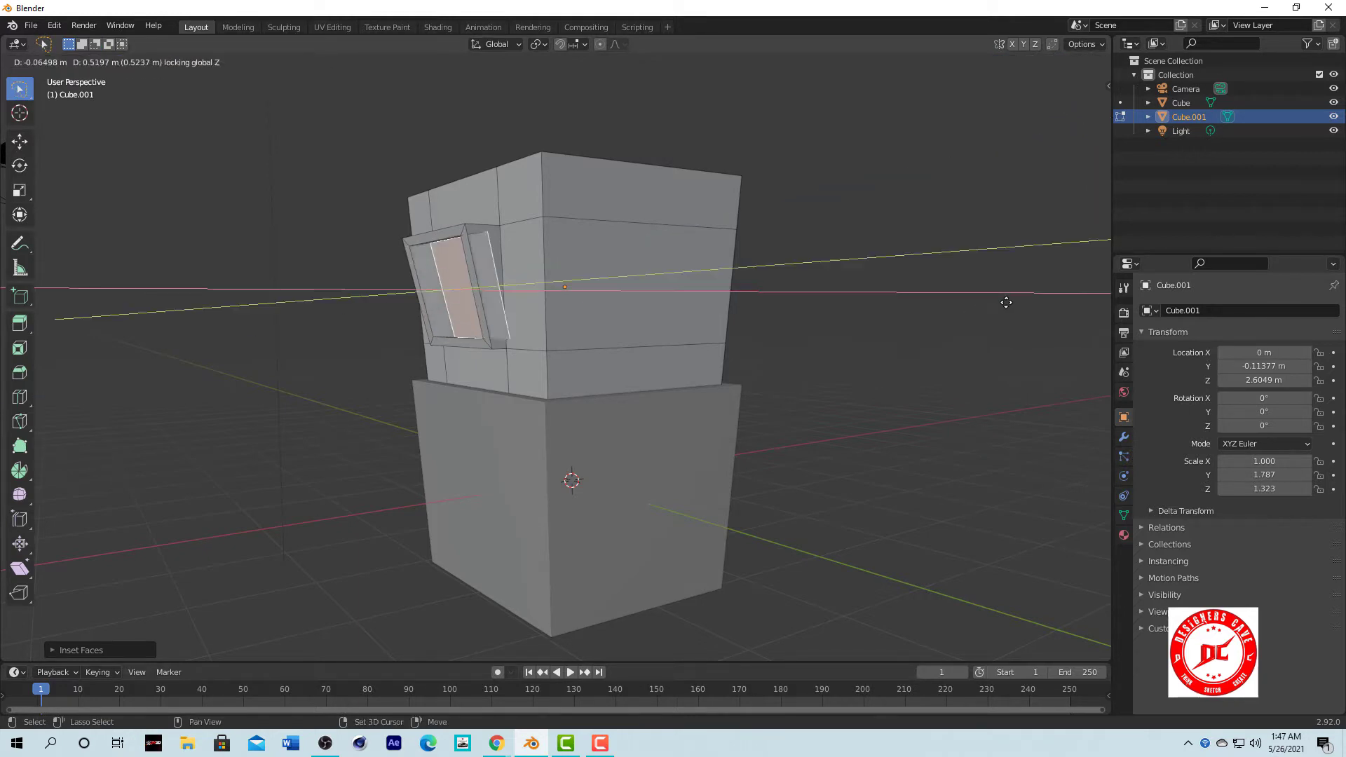
click(839, 315)
mouse_move(838, 315)
middle_down()
mouse_move(936, 329)
mouse_move(825, 365)
middle_up()
key(e)
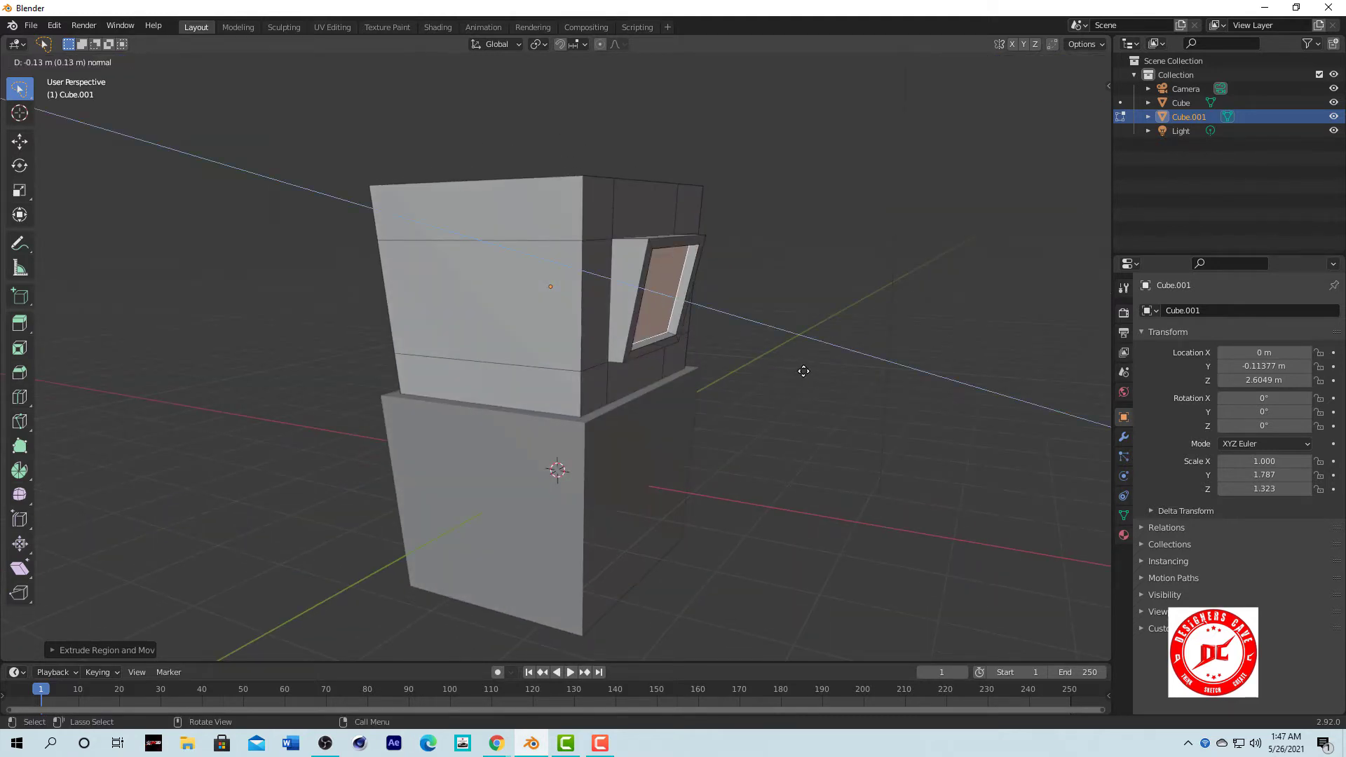
key(shift+z)
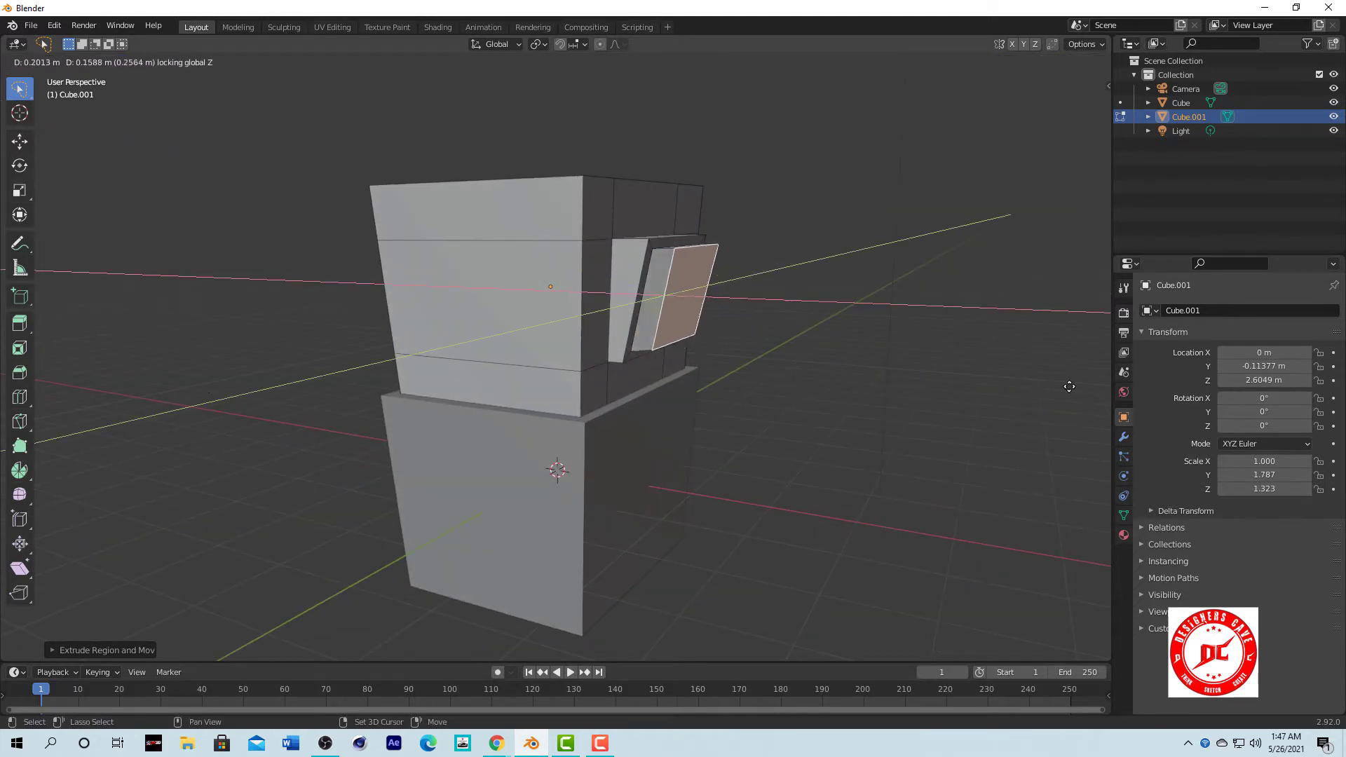
click(715, 376)
mouse_move(715, 376)
middle_down()
mouse_move(656, 301)
mouse_move(571, 325)
mouse_move(602, 350)
mouse_move(667, 336)
mouse_move(609, 373)
mouse_move(567, 227)
middle_up()
Select the three top faces of the upper cabin.
click(556, 211)
shift+click(607, 313)
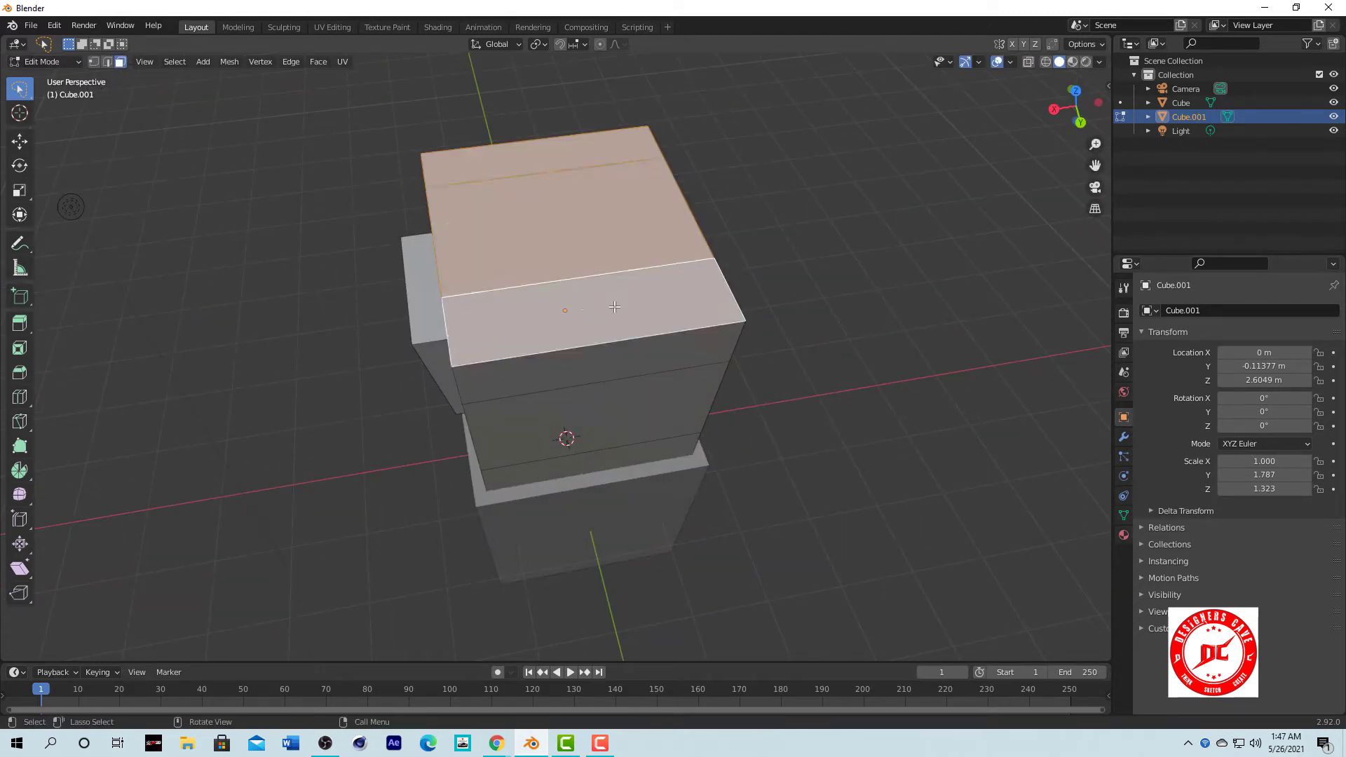
click(530, 324)
click(459, 231)
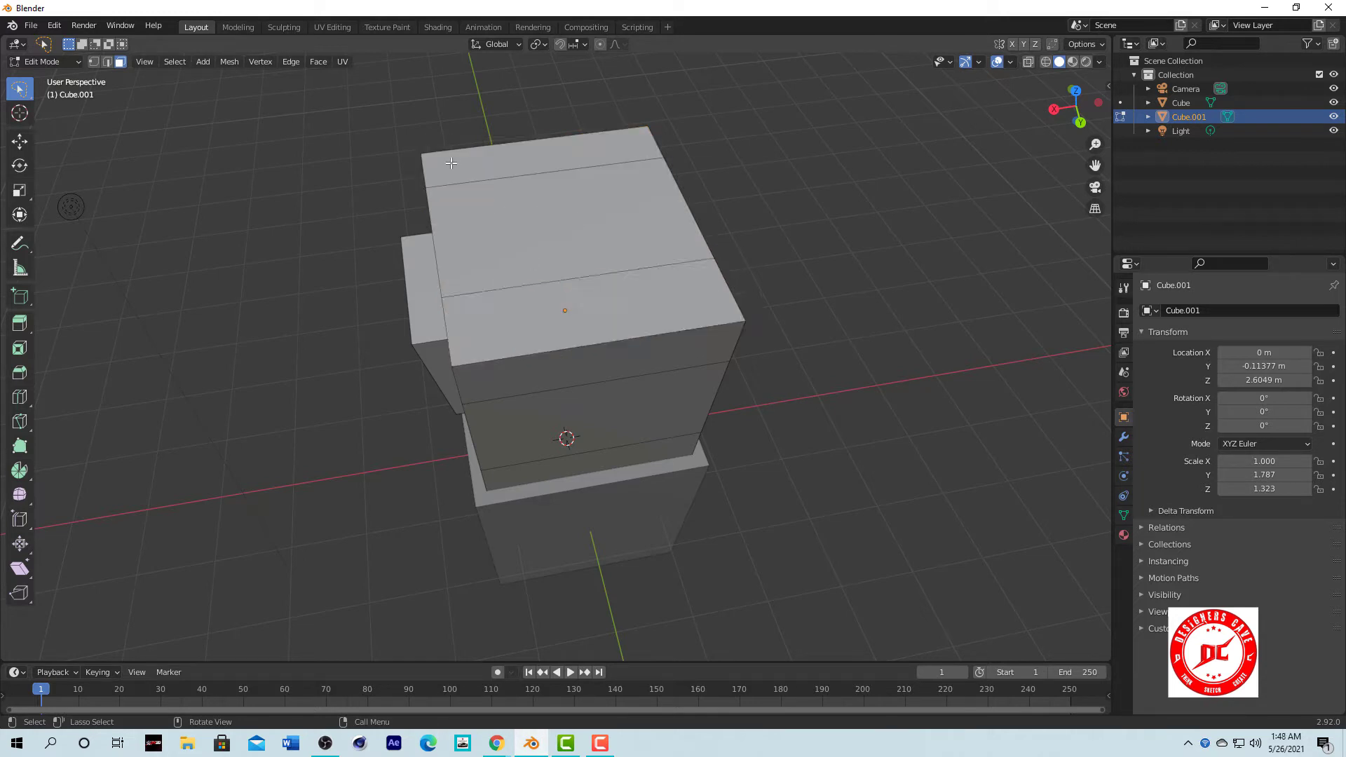
click(540, 144)
shift+click(561, 217)
shift+click(462, 316)
Add two loop cuts across the top near opposite edges, at slide factors -0.85 and 0.85.
key(ctrl+r)
click(447, 305)
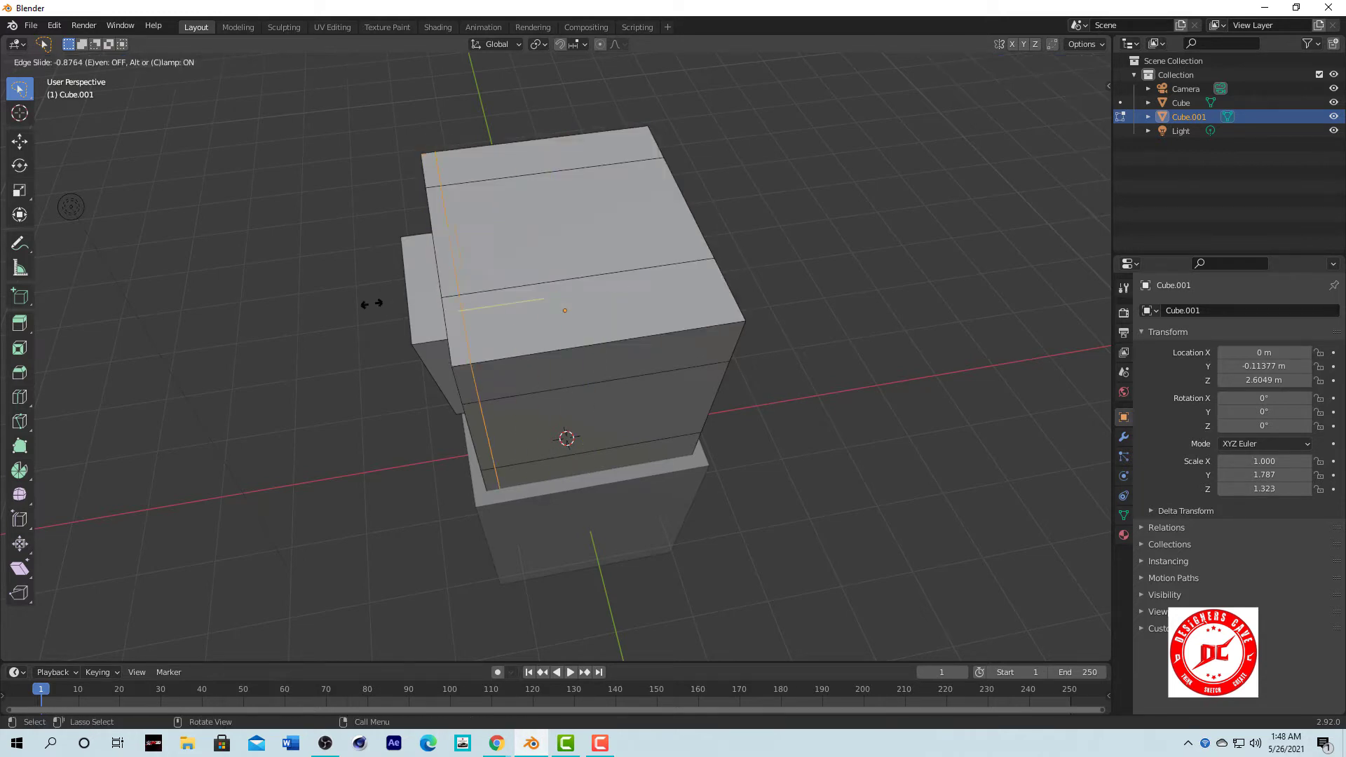
click(372, 303)
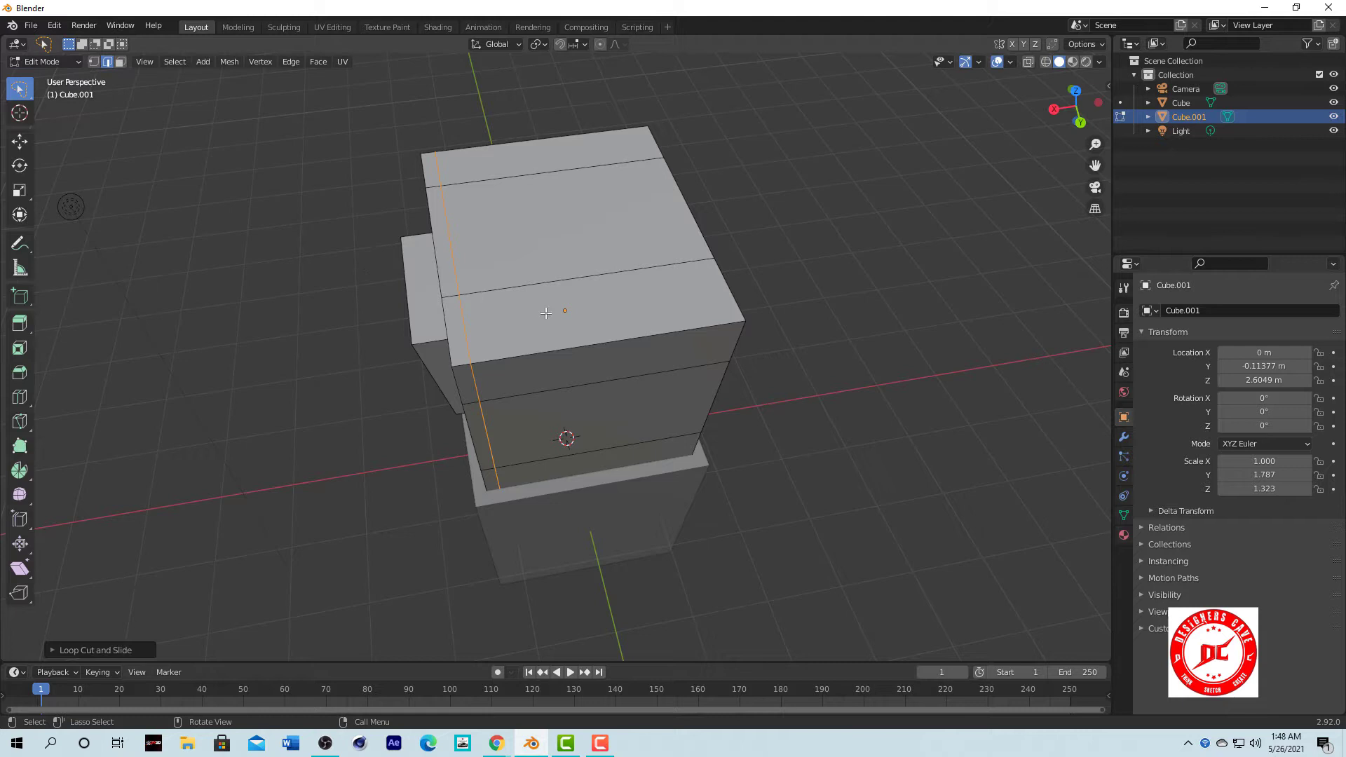
click(53, 649)
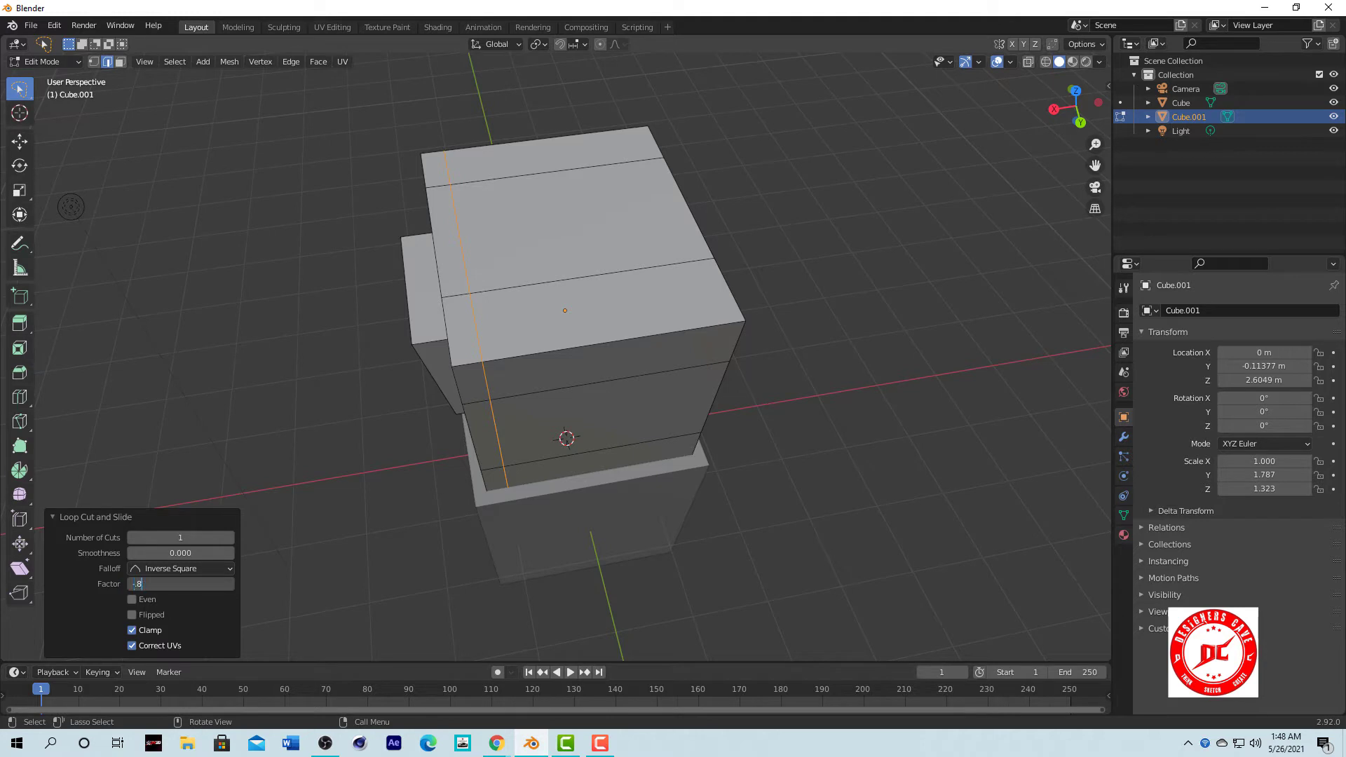
text(5)
key(Return)
key(ctrl+r)
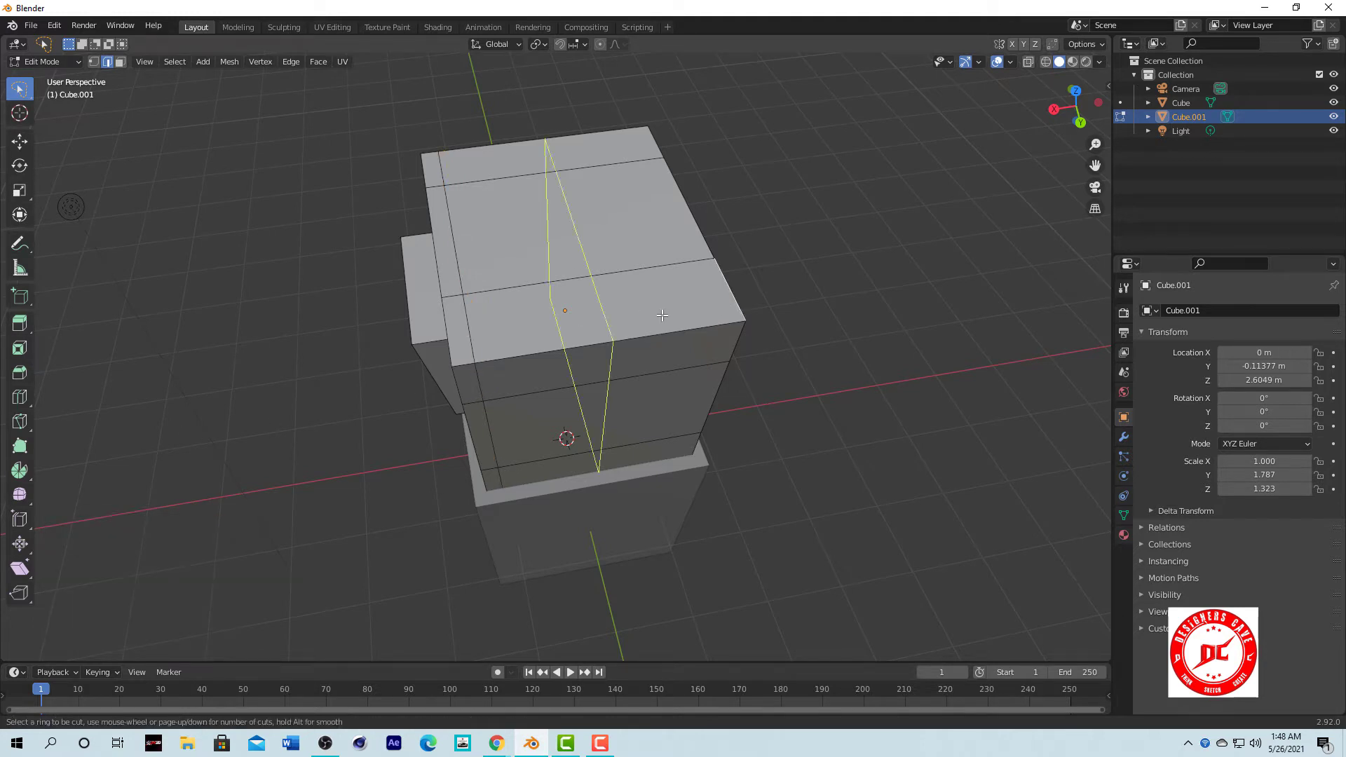
click(701, 309)
click(782, 306)
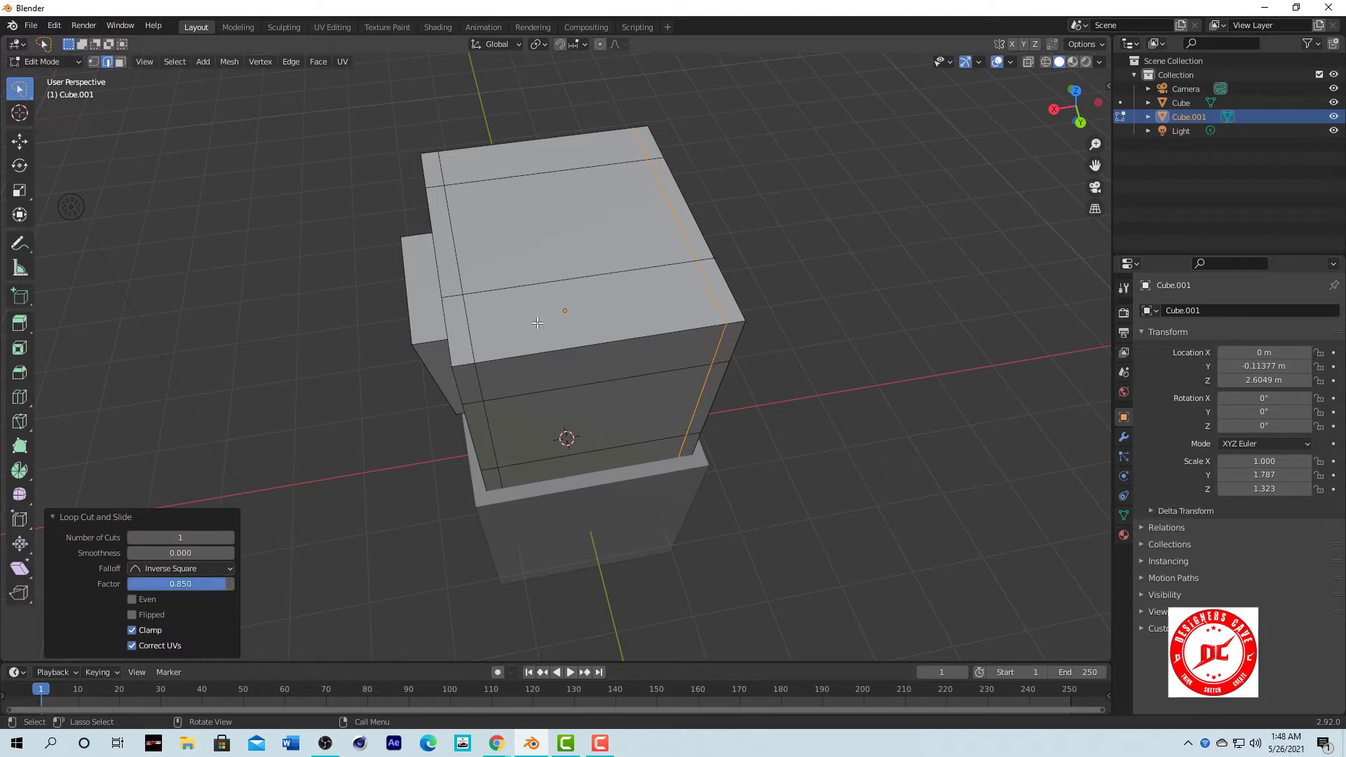
key(Return)
Add a centred loop cut across the top face, undoing one misplaced vertical loop.
key(ctrl+r)
click(514, 314)
right_click(515, 314)
key(ctrl+z)
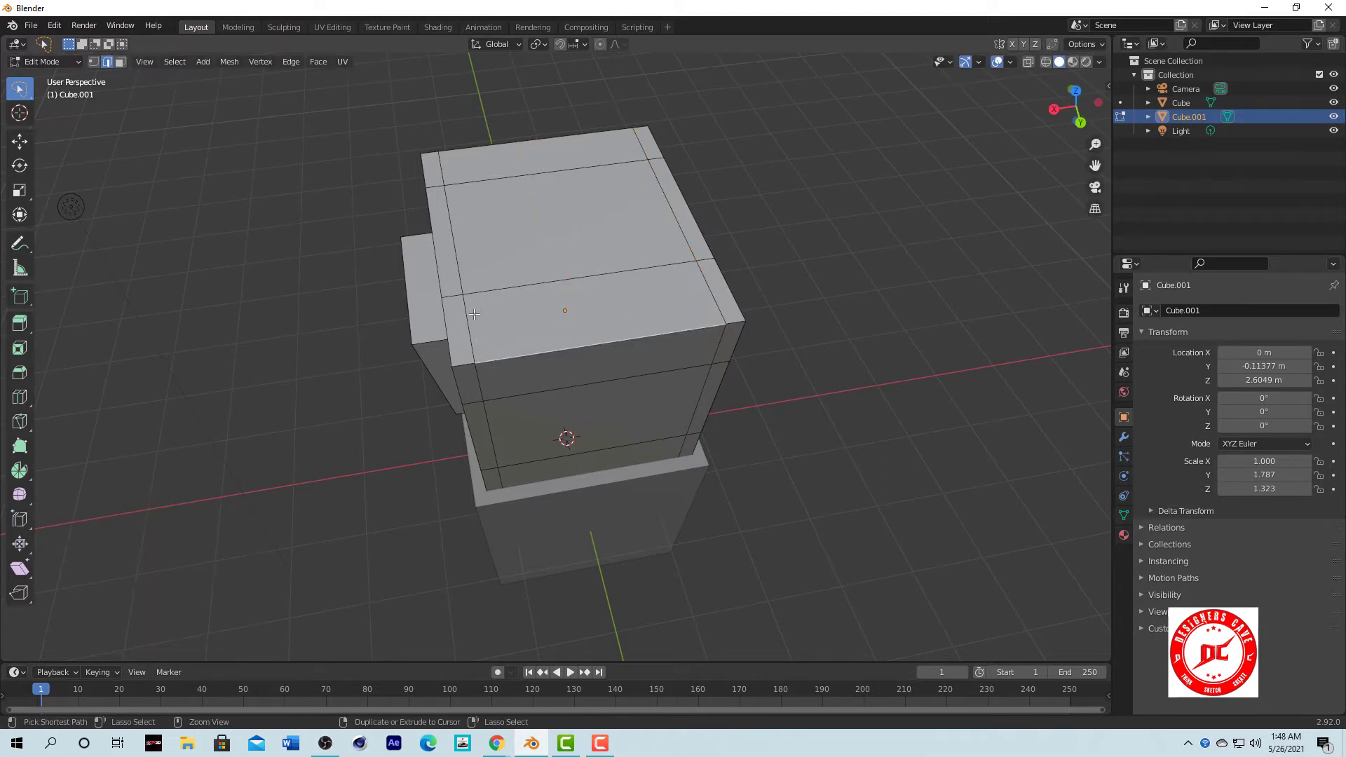
key(ctrl+r)
click(480, 336)
right_click(490, 343)
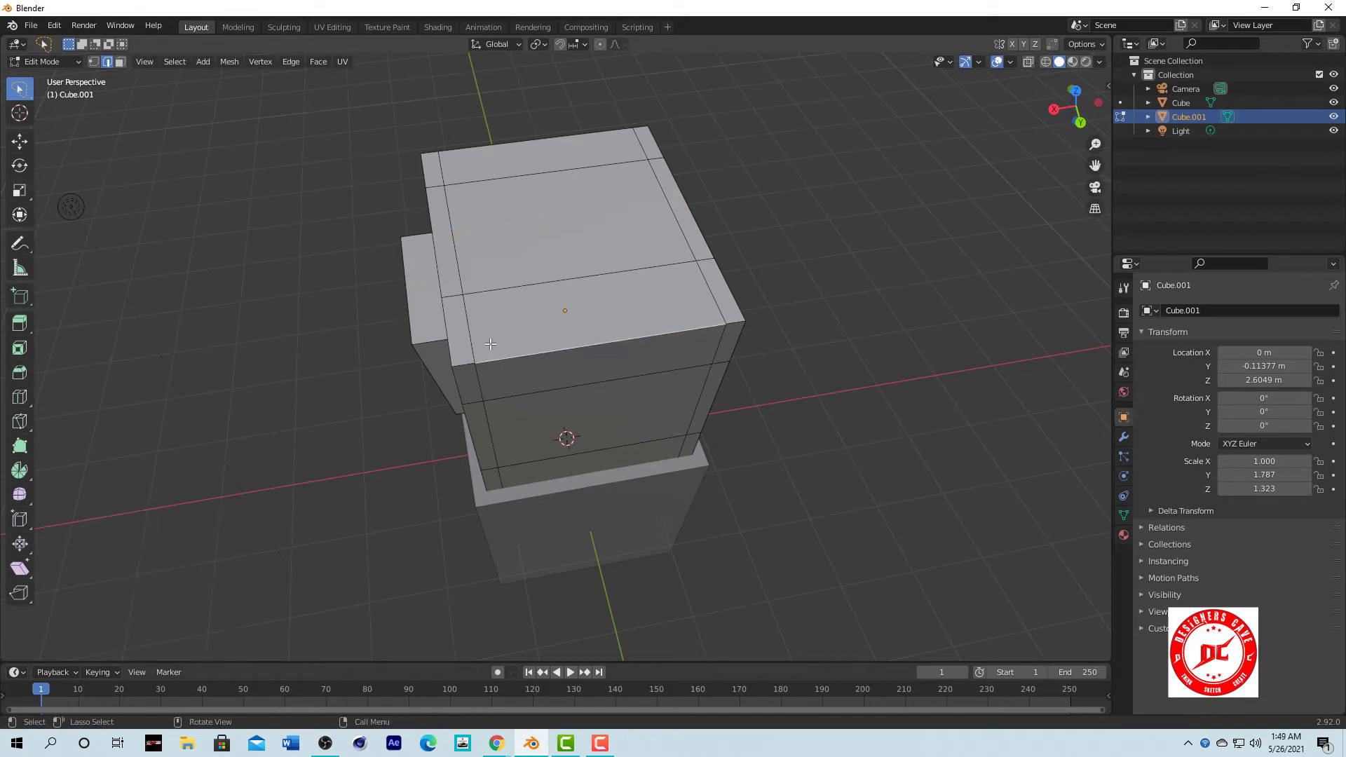
Add loop cuts near the top's front and back edges, making the front slide factor negative.
key(ctrl+r)
click(471, 354)
click(470, 360)
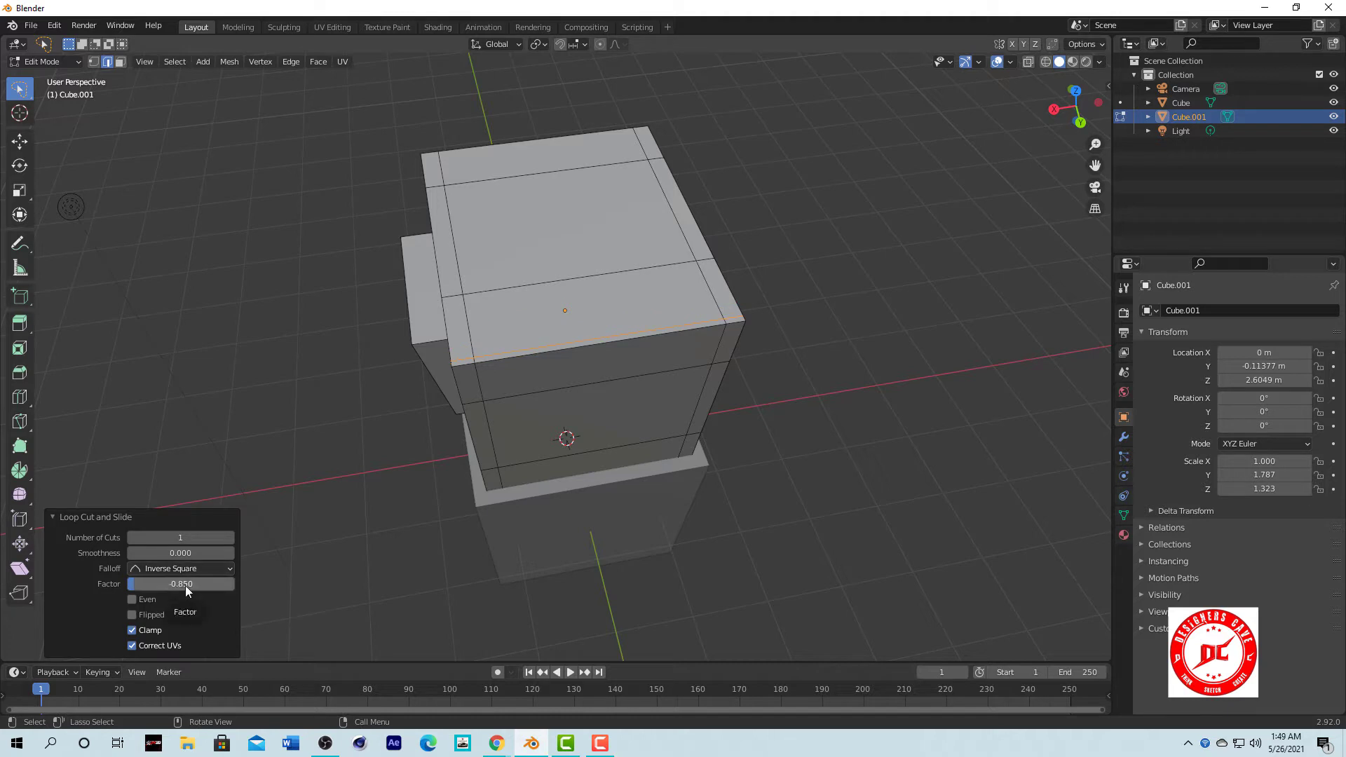
click(186, 585)
text(-)
key(ctrl+r)
click(424, 195)
right_click(424, 195)
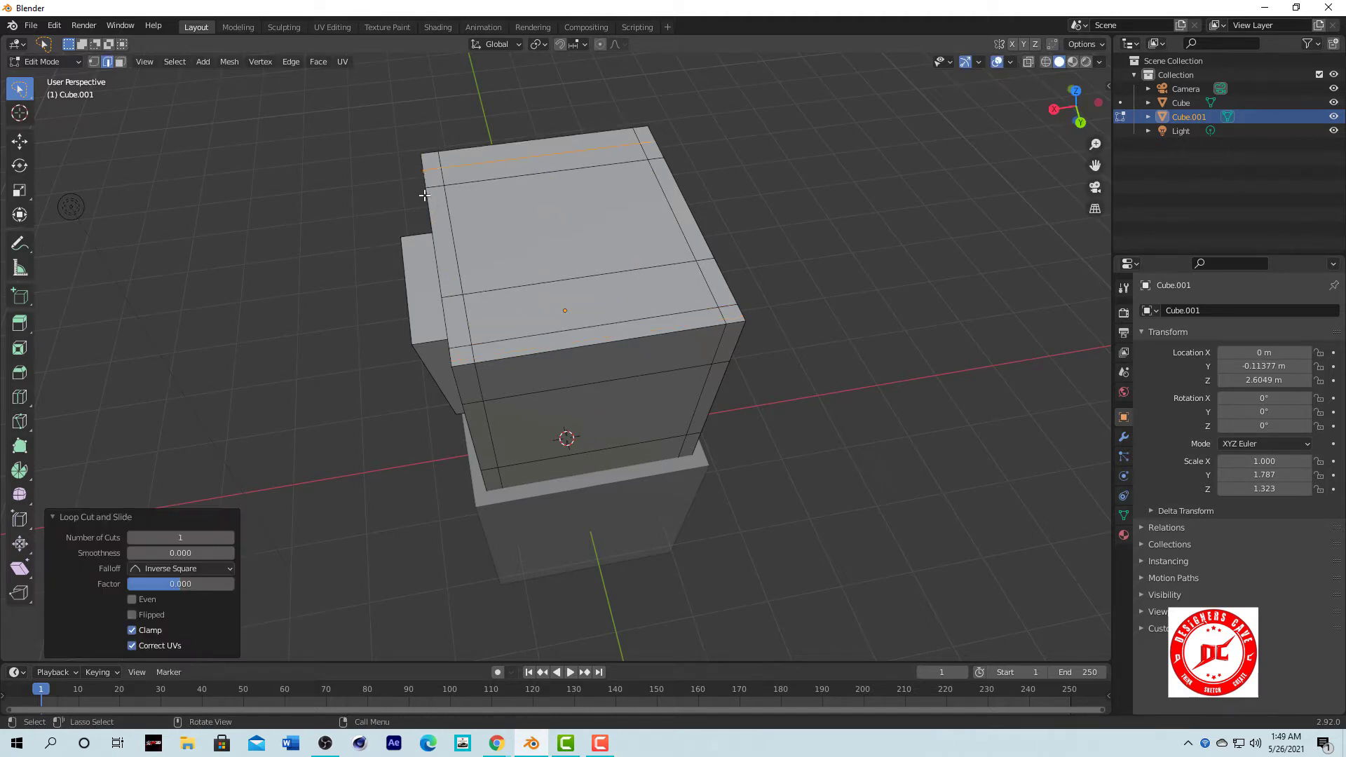
In face mode, select the five border strips framing the top.
click(426, 463)
mouse_move(426, 464)
middle_down()
mouse_move(889, 358)
mouse_move(776, 355)
middle_up()
key(3)
click(403, 289)
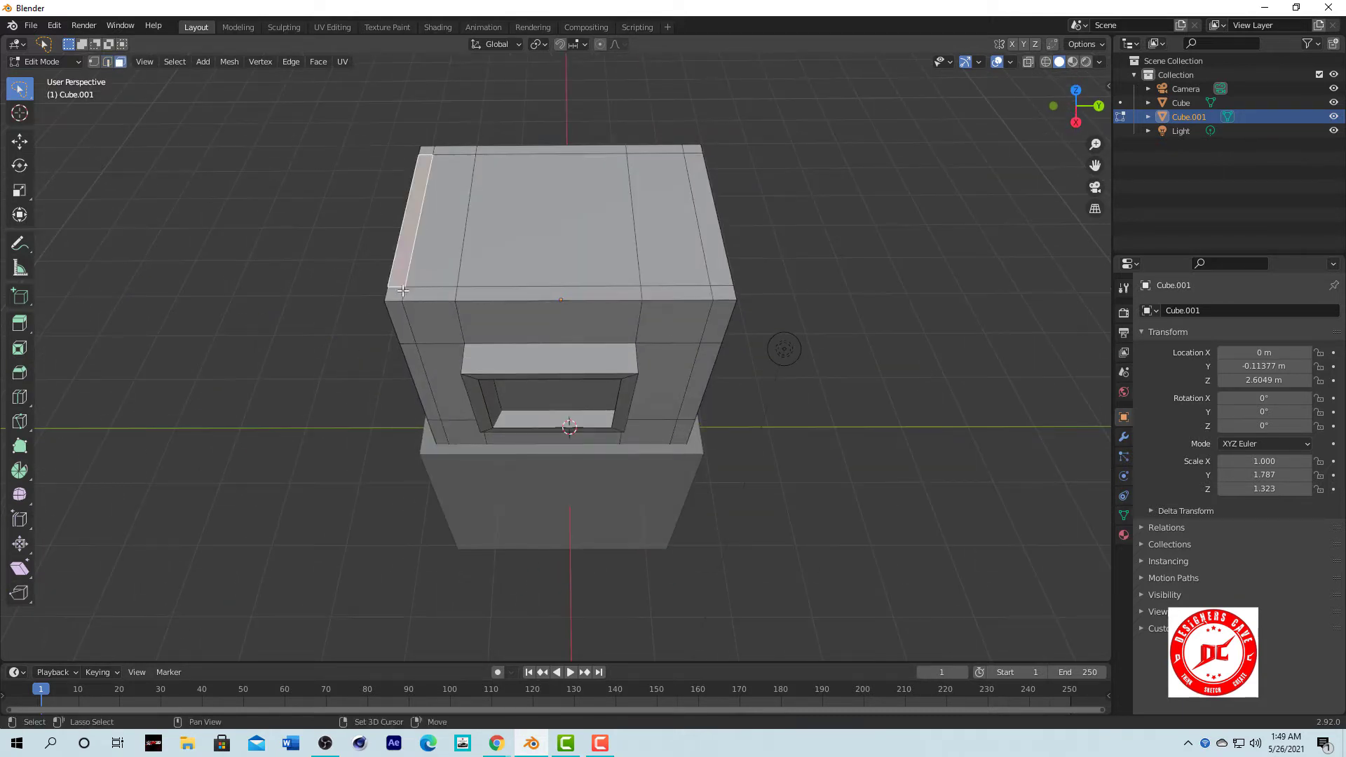
shift+click(561, 293)
shift+click(721, 293)
shift+click(711, 217)
shift+click(561, 149)
mouse_move(561, 148)
middle_down()
mouse_move(494, 276)
mouse_move(817, 225)
middle_up()
Extrude the border frame upward into a raised rim and clear the selection.
key(e)
click(536, 244)
scroll(799, 280, down, 3)
key(alt+a)
middle_drag(785, 315, 564, 287)
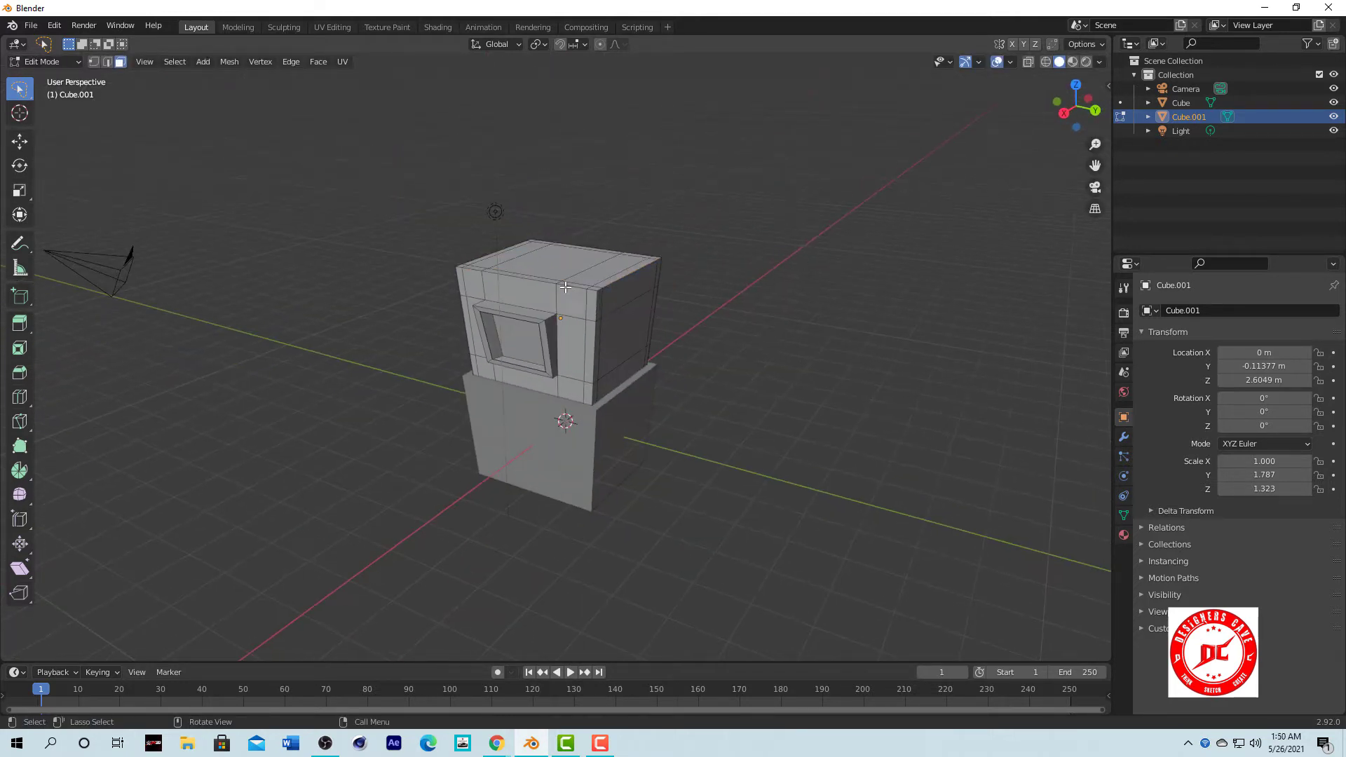
Extrude a strip face on the cabin top upward into a raised block.
click(536, 278)
key(e)
click(576, 284)
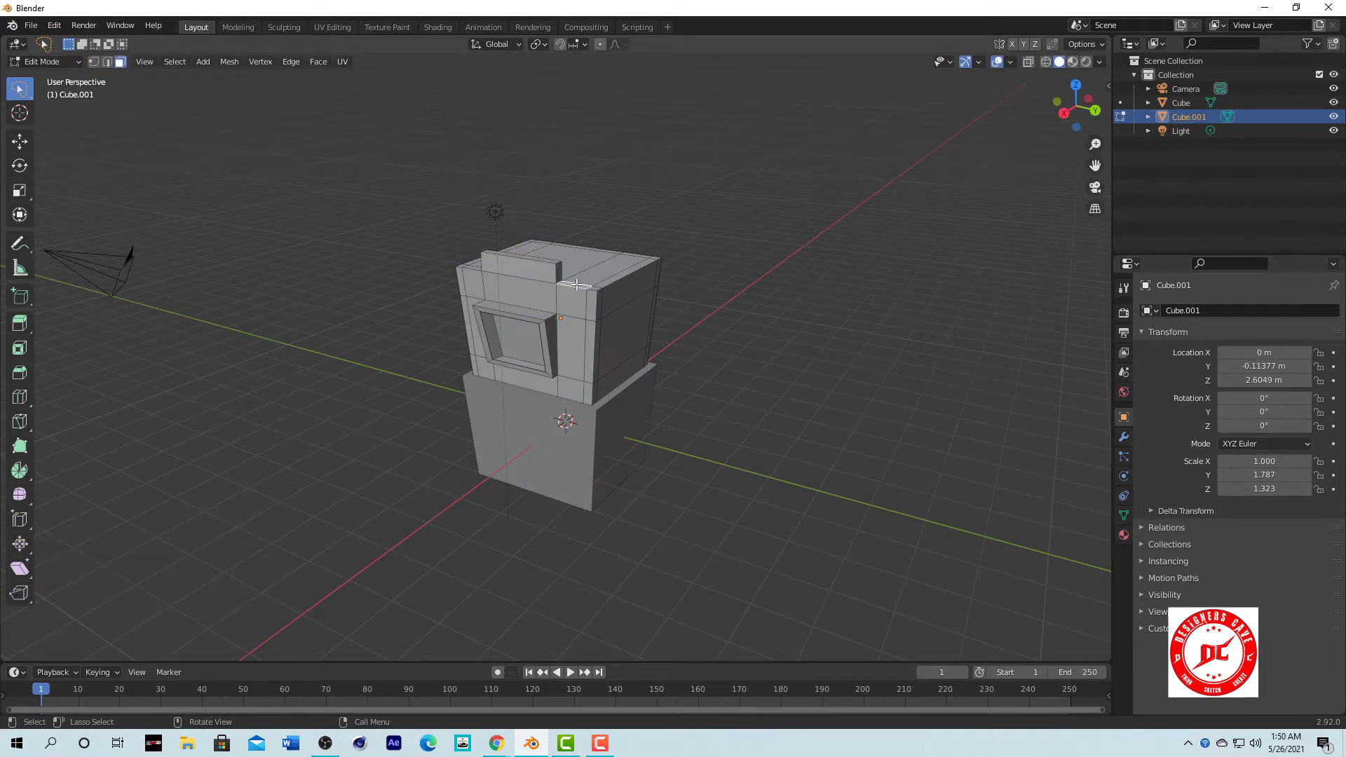
Extrude two corner faces of the cabin top upward into posts.
key(e)
click(605, 236)
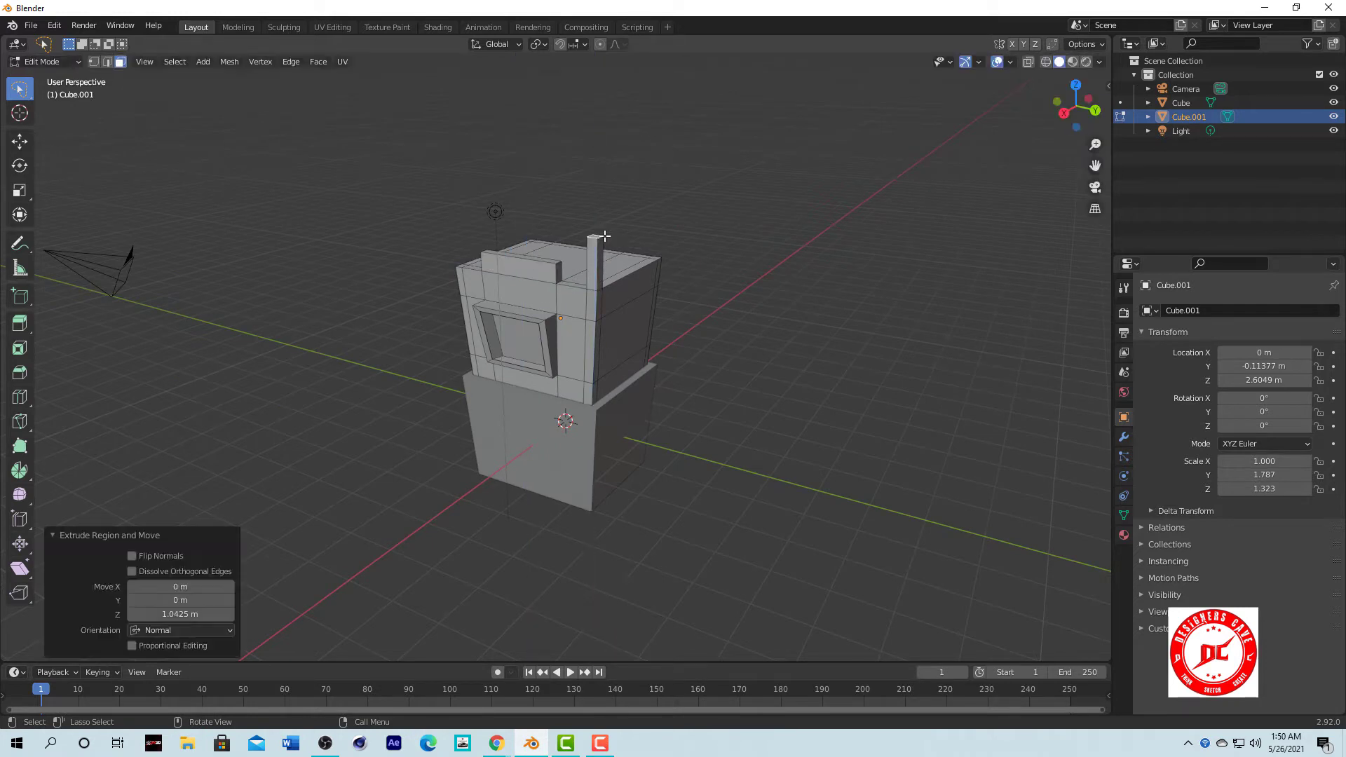
click(466, 266)
key(e)
click(464, 235)
middle_drag(463, 235, 687, 234)
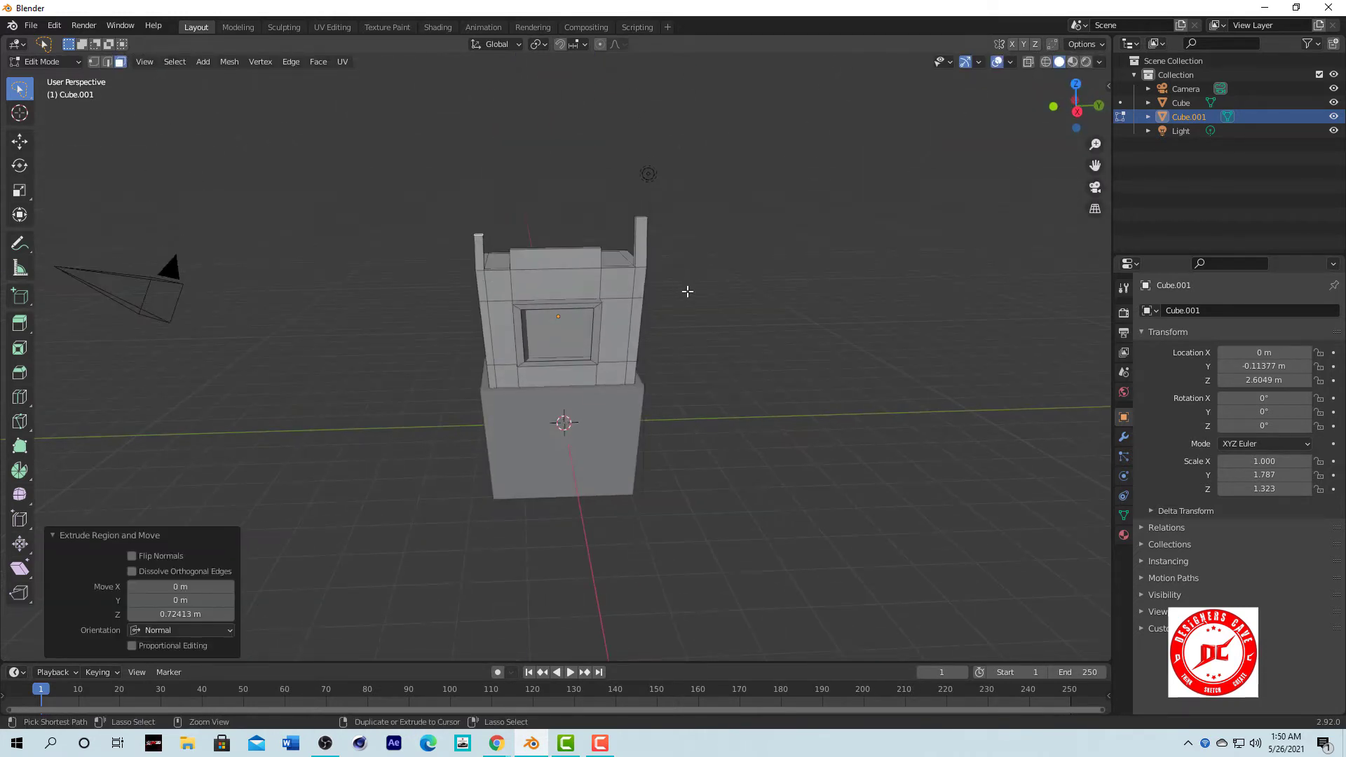
Extend the left and right posts higher, bringing the right one to 1.4734 m.
click(478, 235)
key(e)
click(480, 190)
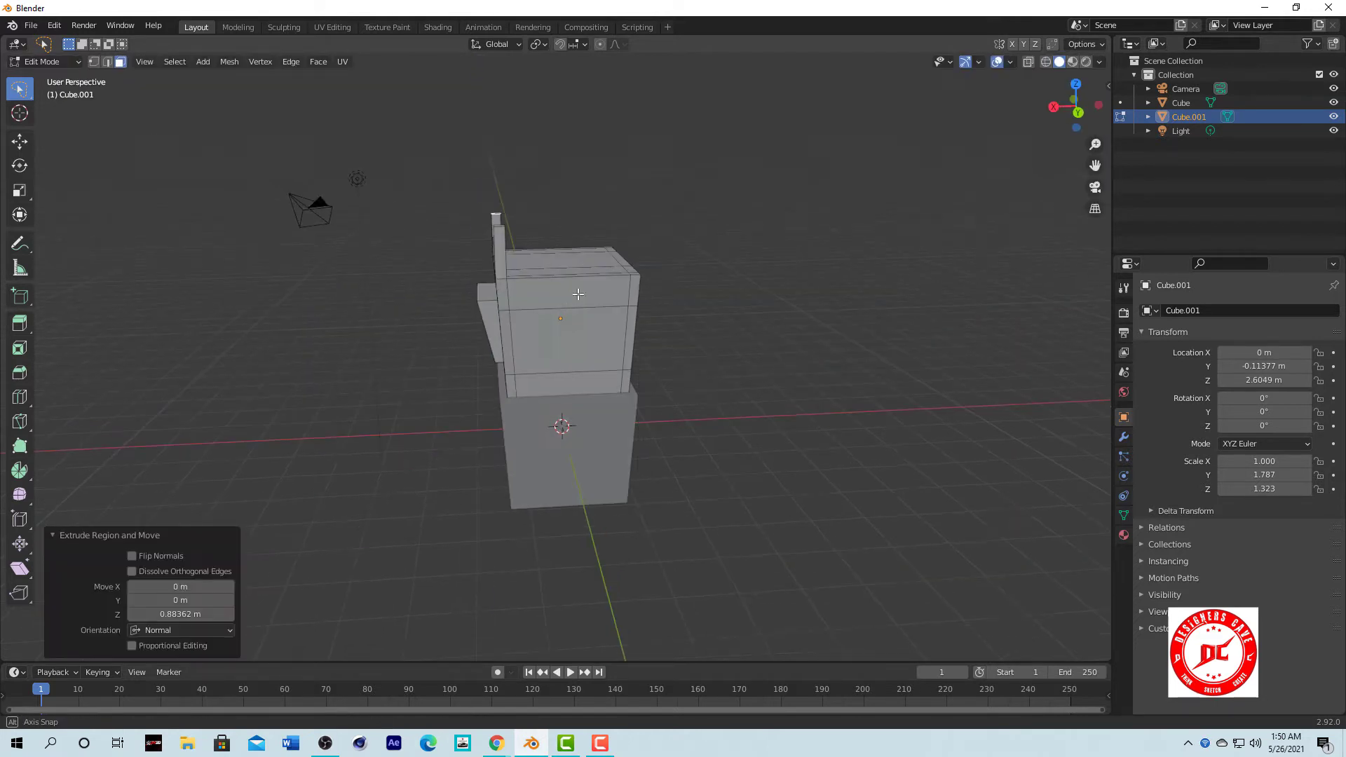
click(635, 286)
middle_drag(635, 286, 645, 296)
key(e)
click(644, 295)
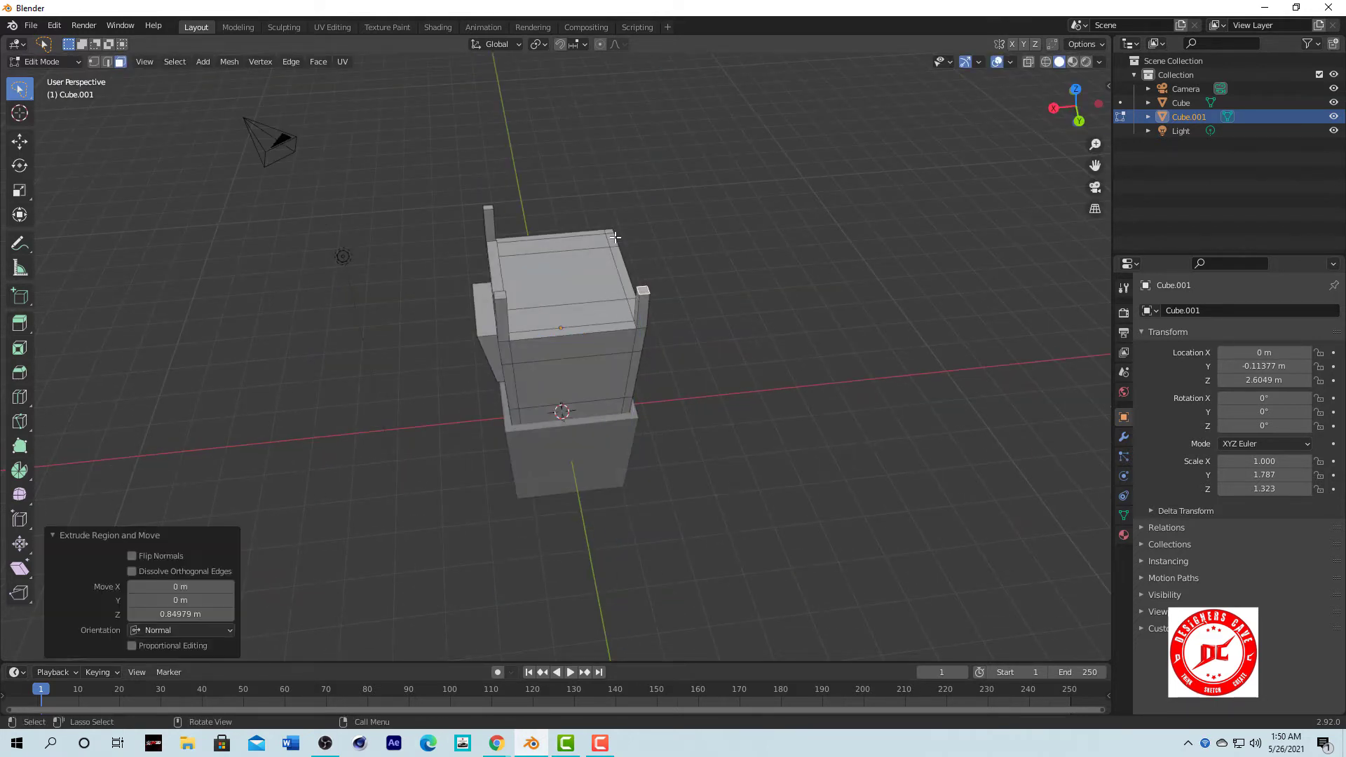
key(e)
click(705, 255)
Extrude the four corner faces upward into tall posts rising 1.9486 m.
scroll(781, 426, down, 3)
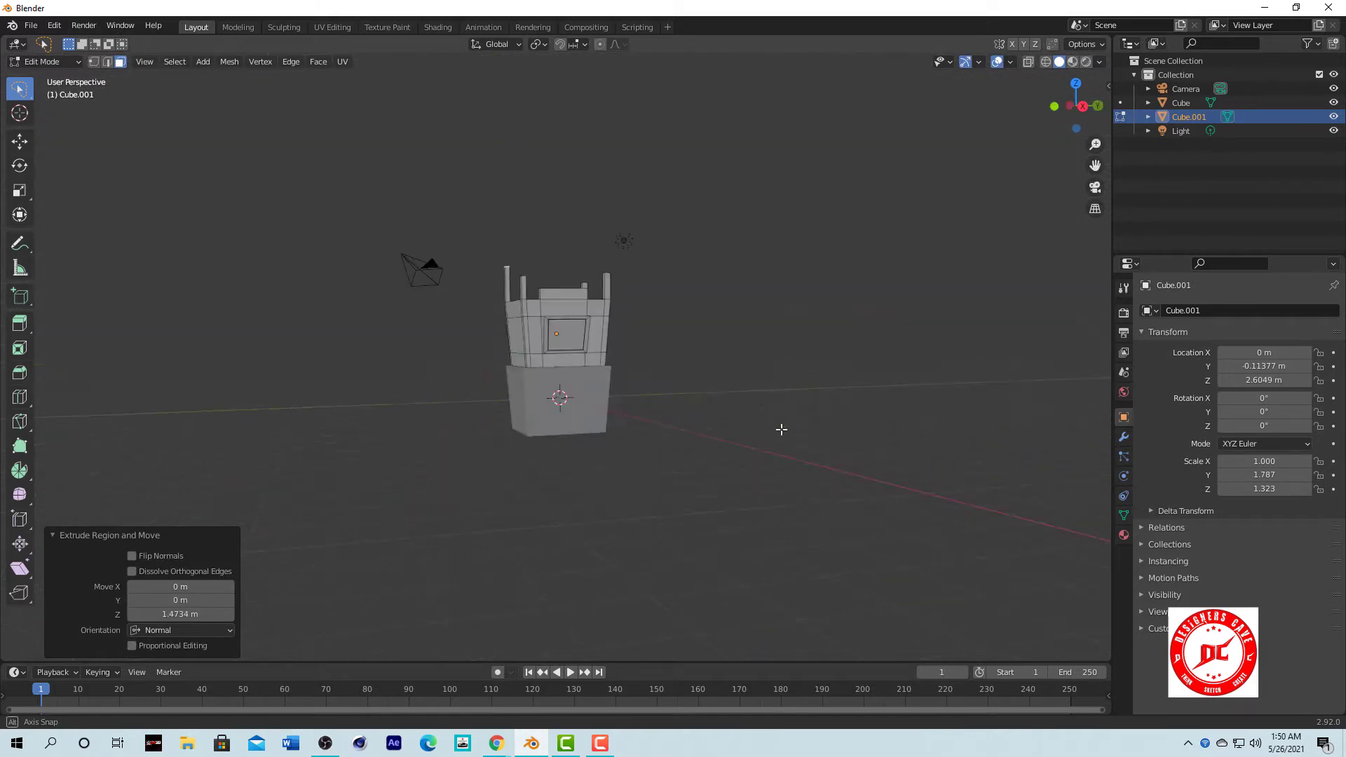
middle_drag(781, 427, 637, 430)
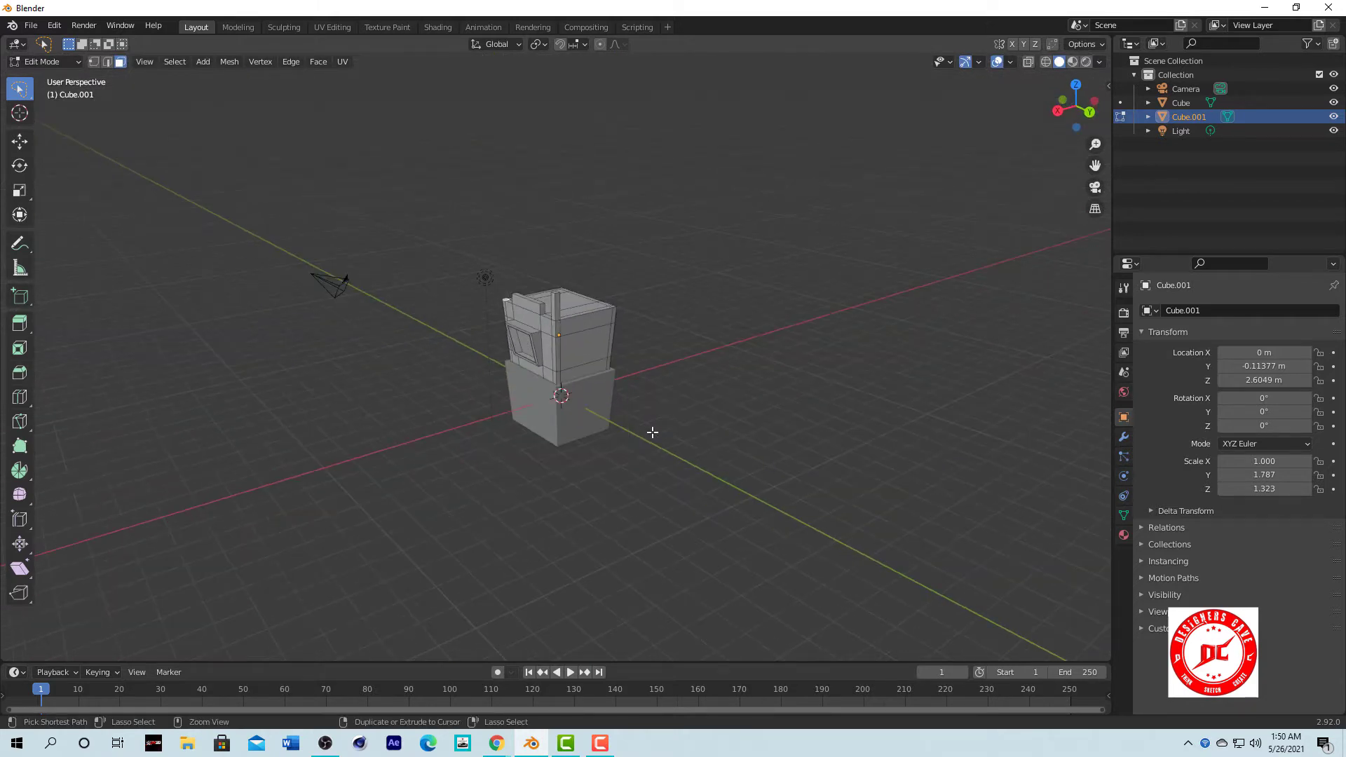
scroll(652, 433, up, 3)
middle_drag(652, 432, 365, 425)
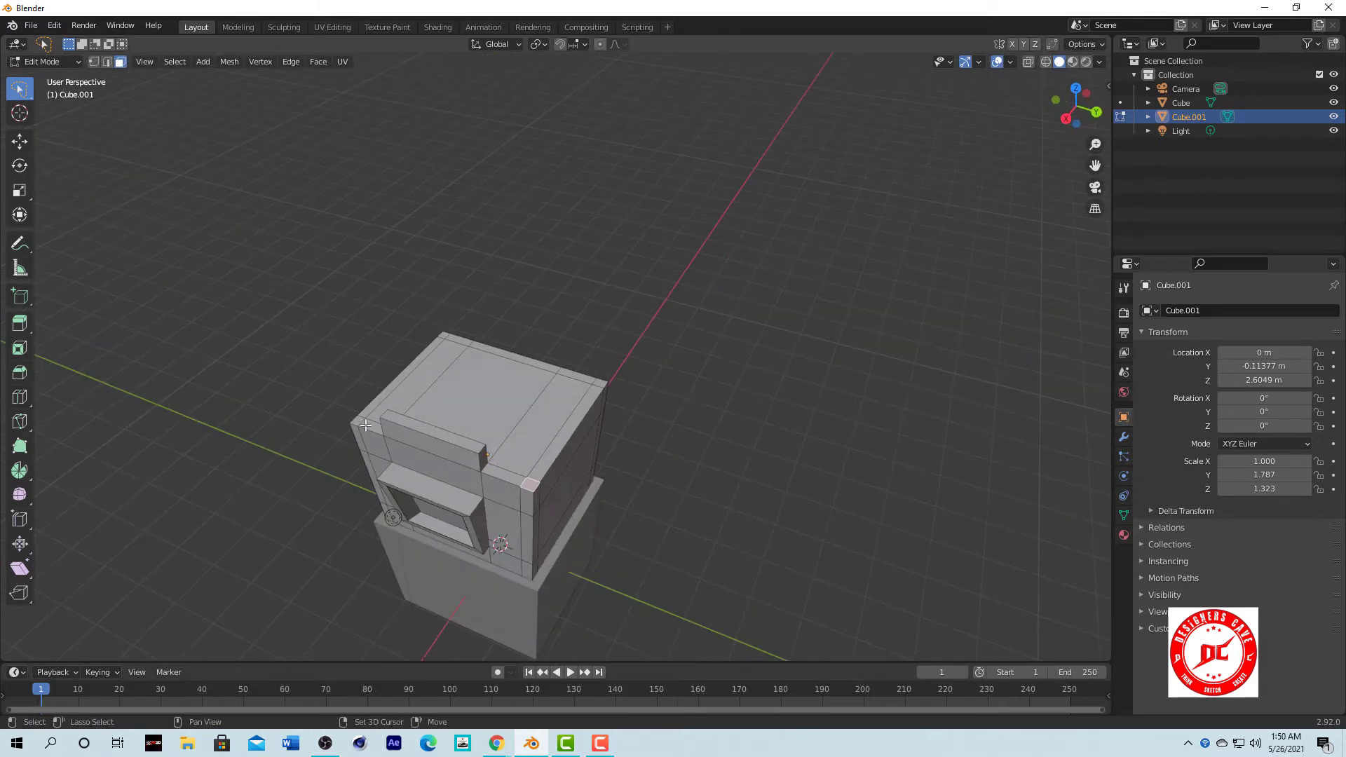
key(e)
click(604, 294)
mouse_move(604, 294)
middle_down()
mouse_move(600, 180)
mouse_move(628, 234)
mouse_move(761, 349)
middle_up()
Extrude the front top strip upward into a raised ledge along the cabin's front edge.
scroll(761, 349, up, 4)
click(490, 403)
mouse_move(654, 385)
middle_down()
mouse_move(491, 403)
mouse_move(490, 375)
mouse_move(652, 376)
middle_up()
key(e)
click(508, 384)
key(e)
click(491, 365)
Cancel an unwanted extrusion of the front strip and bring the window side into view.
click(435, 382)
key(e)
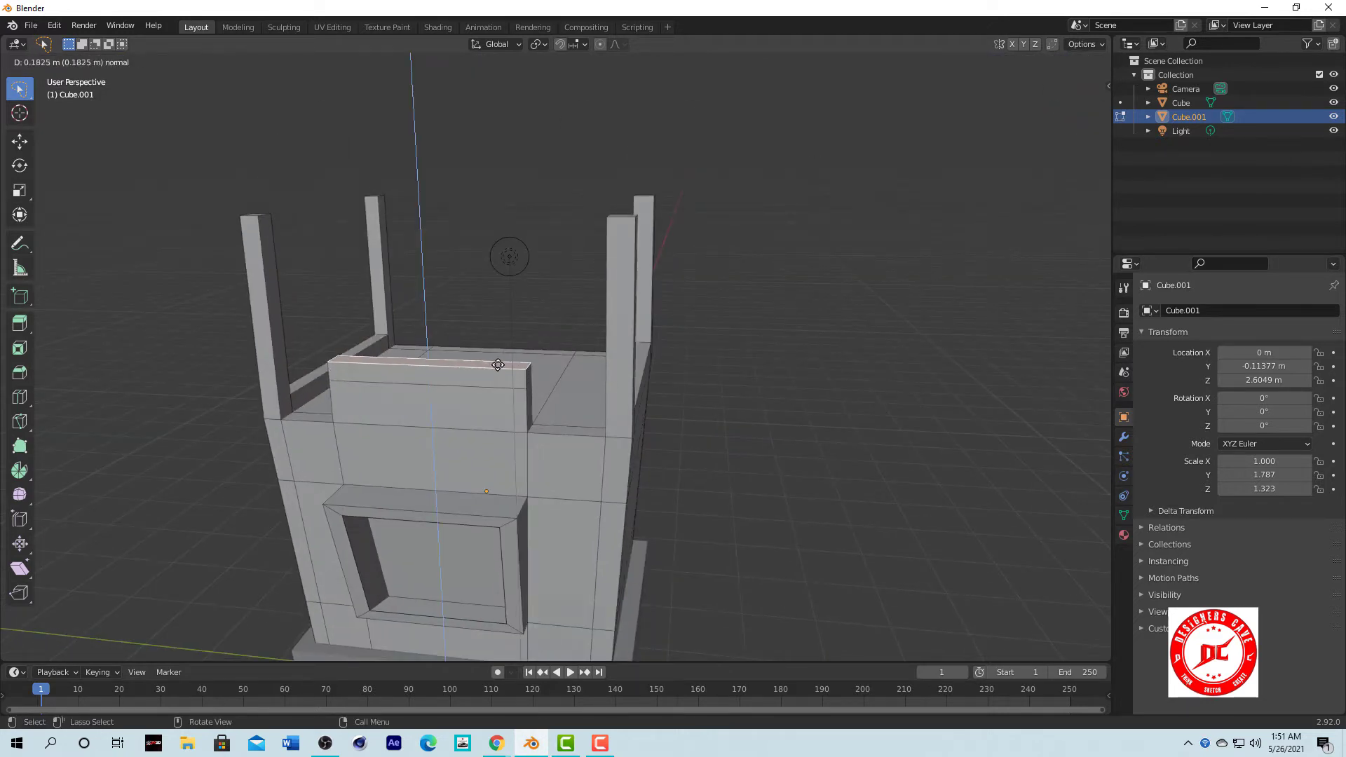
right_click(652, 376)
scroll(748, 367, down, 3)
mouse_move(748, 367)
middle_down()
mouse_move(775, 345)
mouse_move(715, 384)
middle_up()
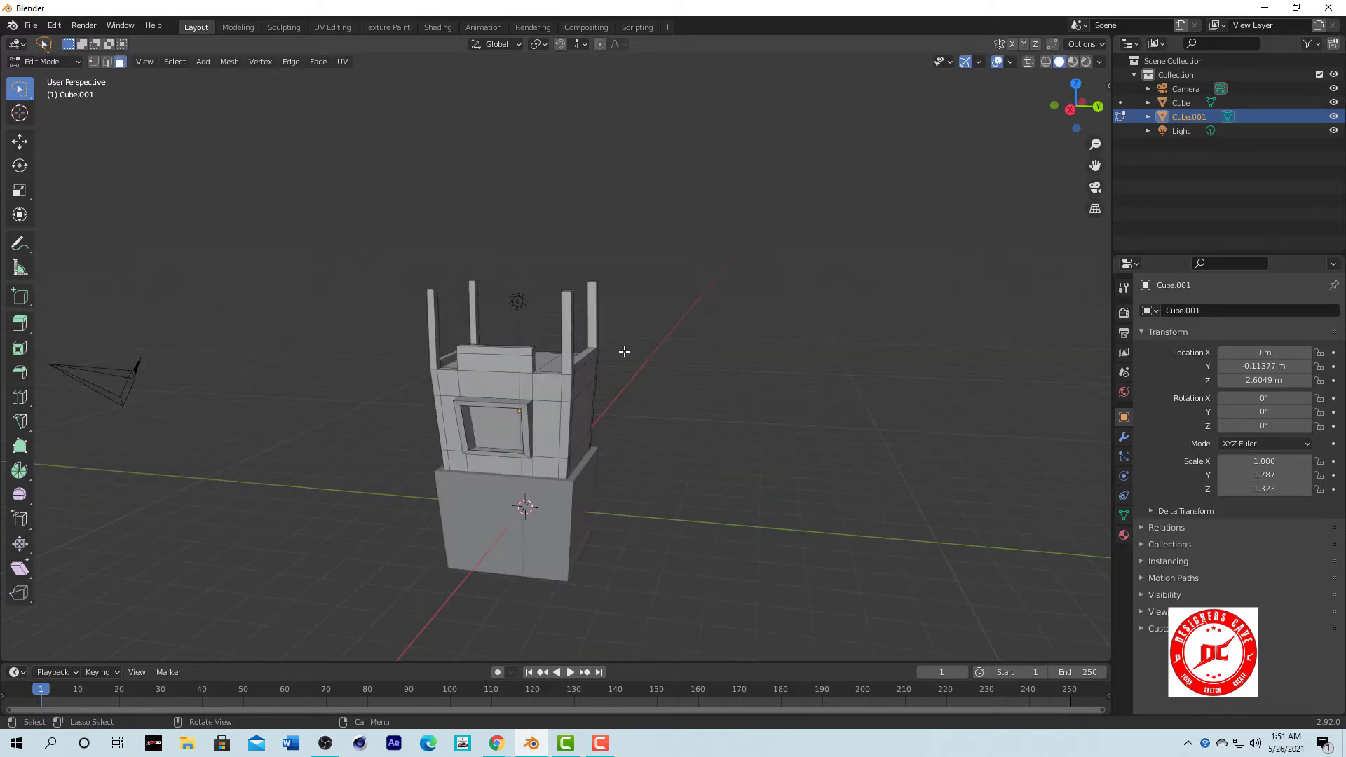
middle_drag(567, 381, 567, 466)
scroll(550, 454, up, 2)
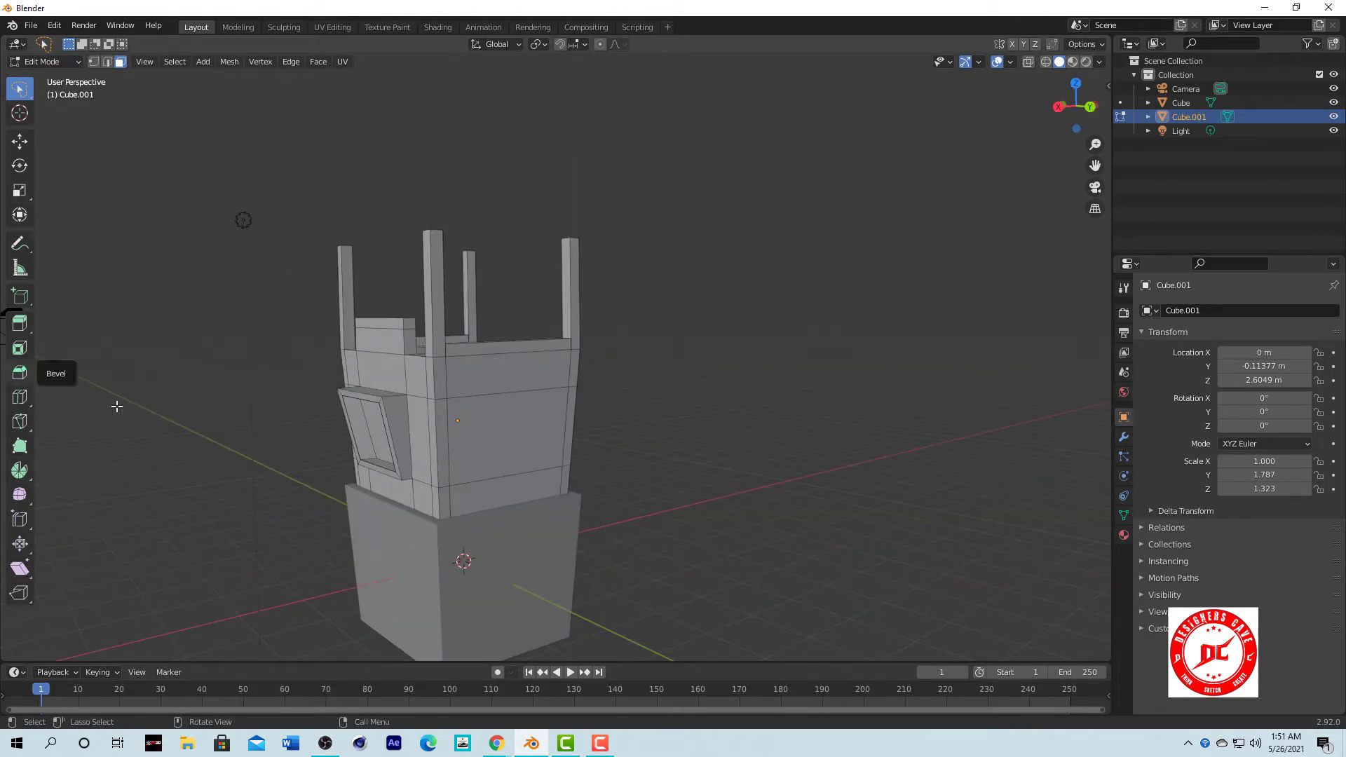
Select the cabin's middle and upper front faces and add a vertical loop cut across them.
scroll(516, 459, up, 3)
middle_drag(517, 460, 421, 443)
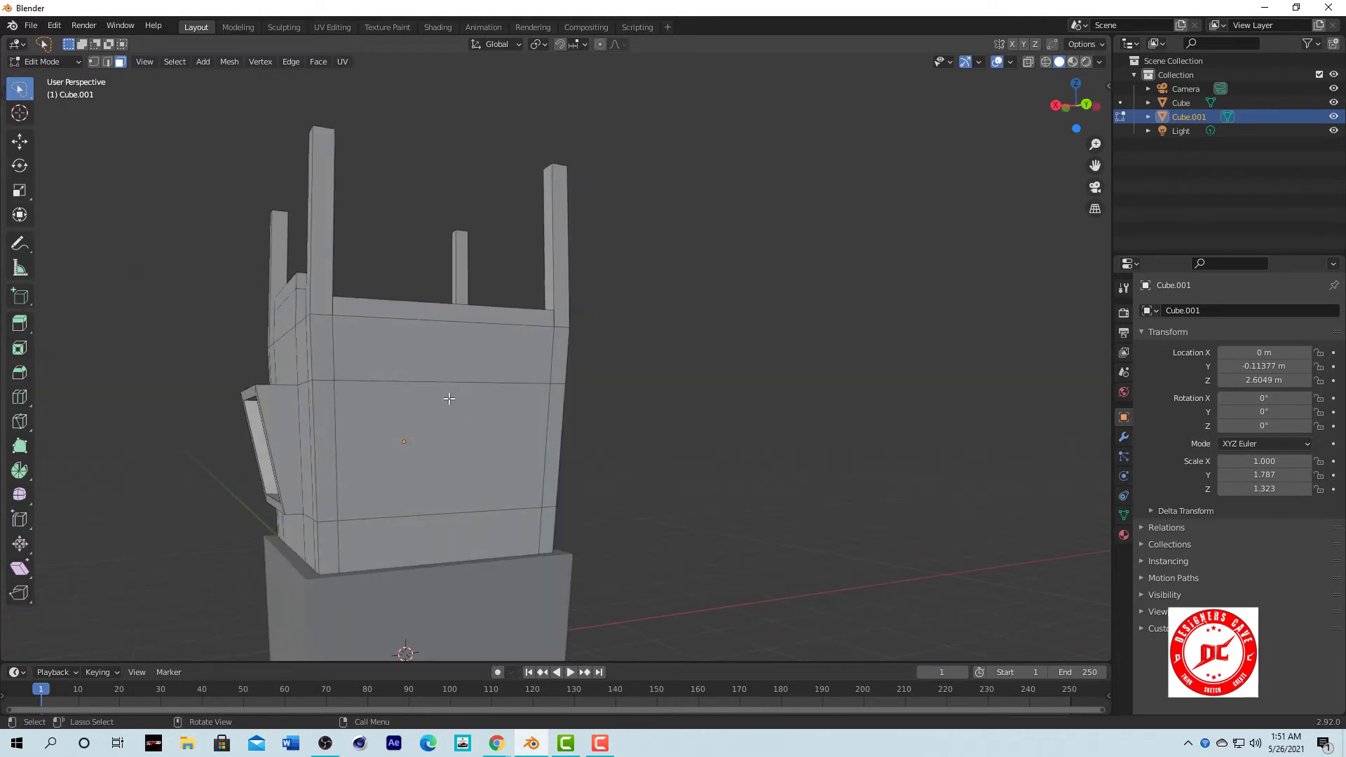
click(459, 495)
shift+click(463, 350)
key(ctrl+r)
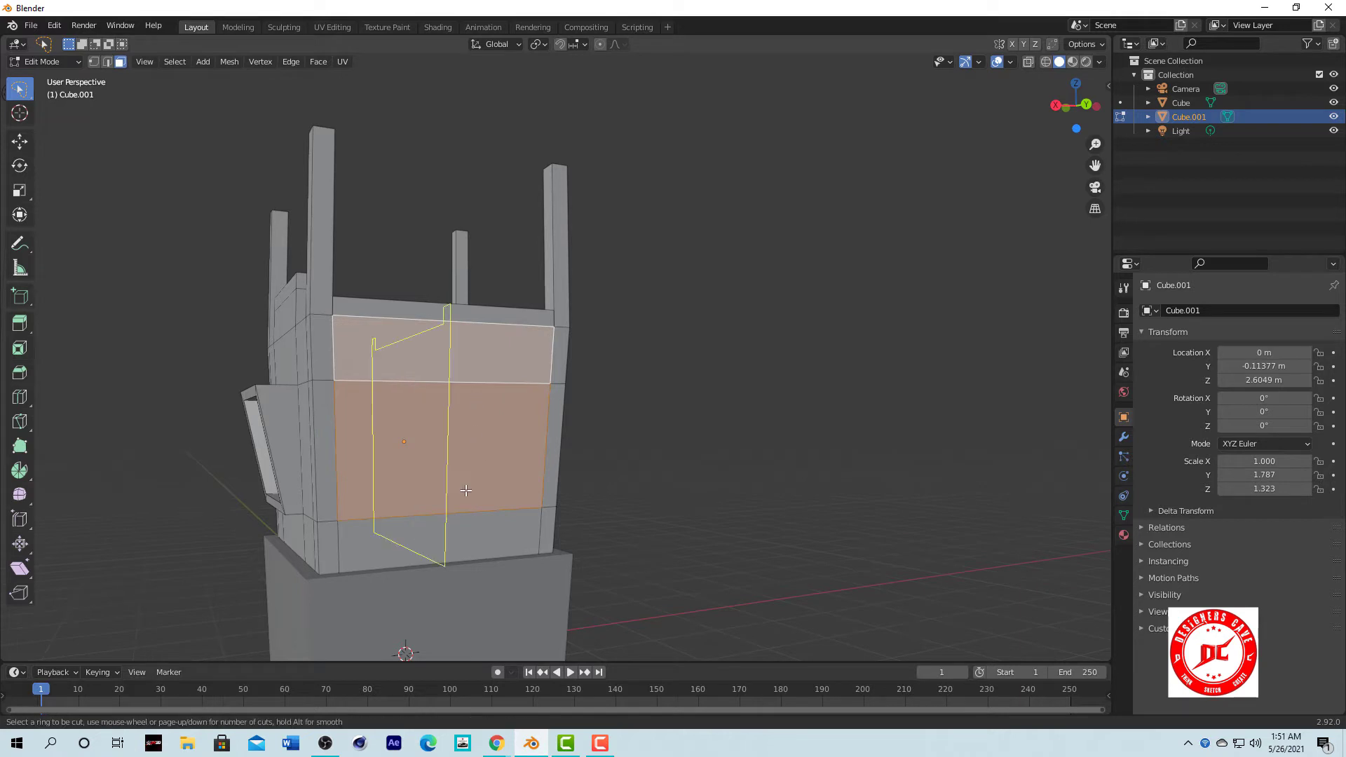
click(457, 493)
click(457, 493)
Slide the new edge, then move it along Z to set its height.
mouse_move(457, 493)
middle_down()
mouse_move(600, 420)
mouse_move(428, 445)
middle_up()
key(g)
key(g)
click(467, 496)
click(119, 62)
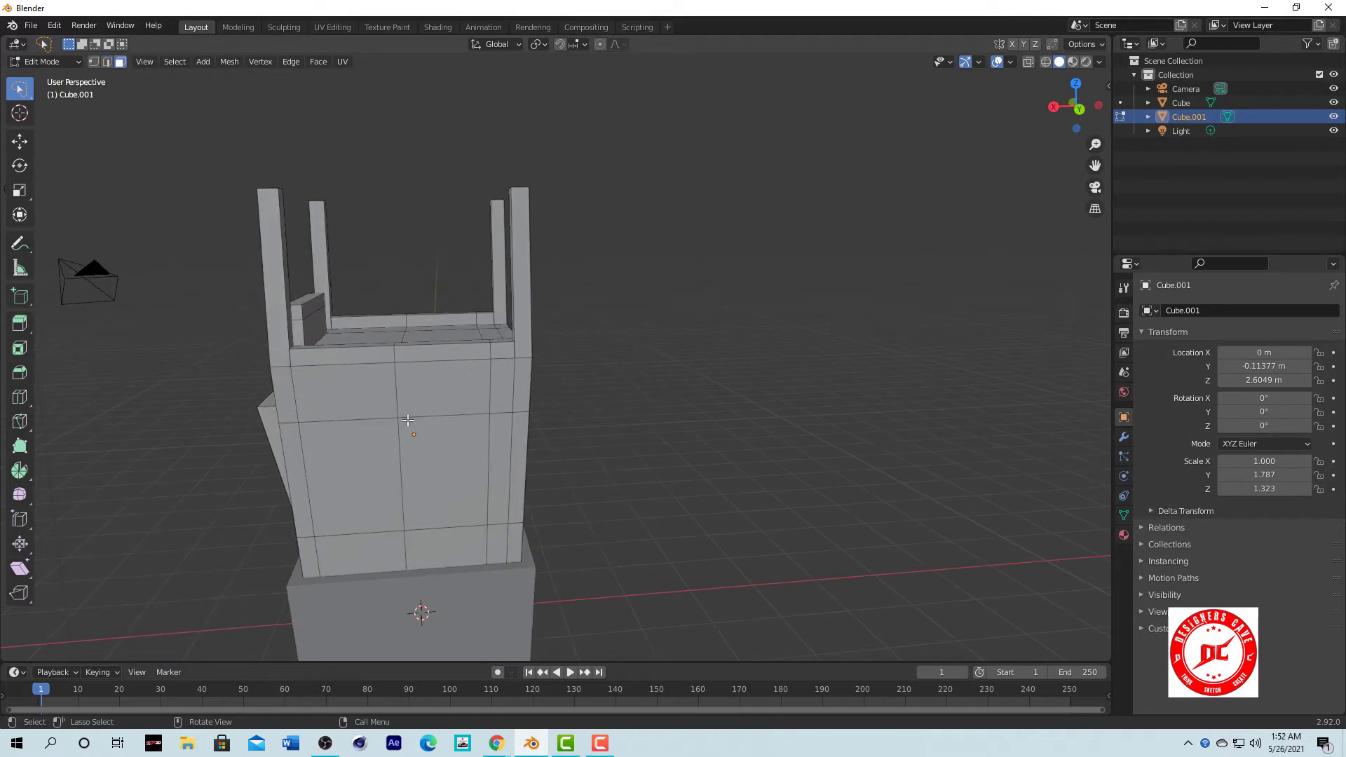
key(g)
key(z)
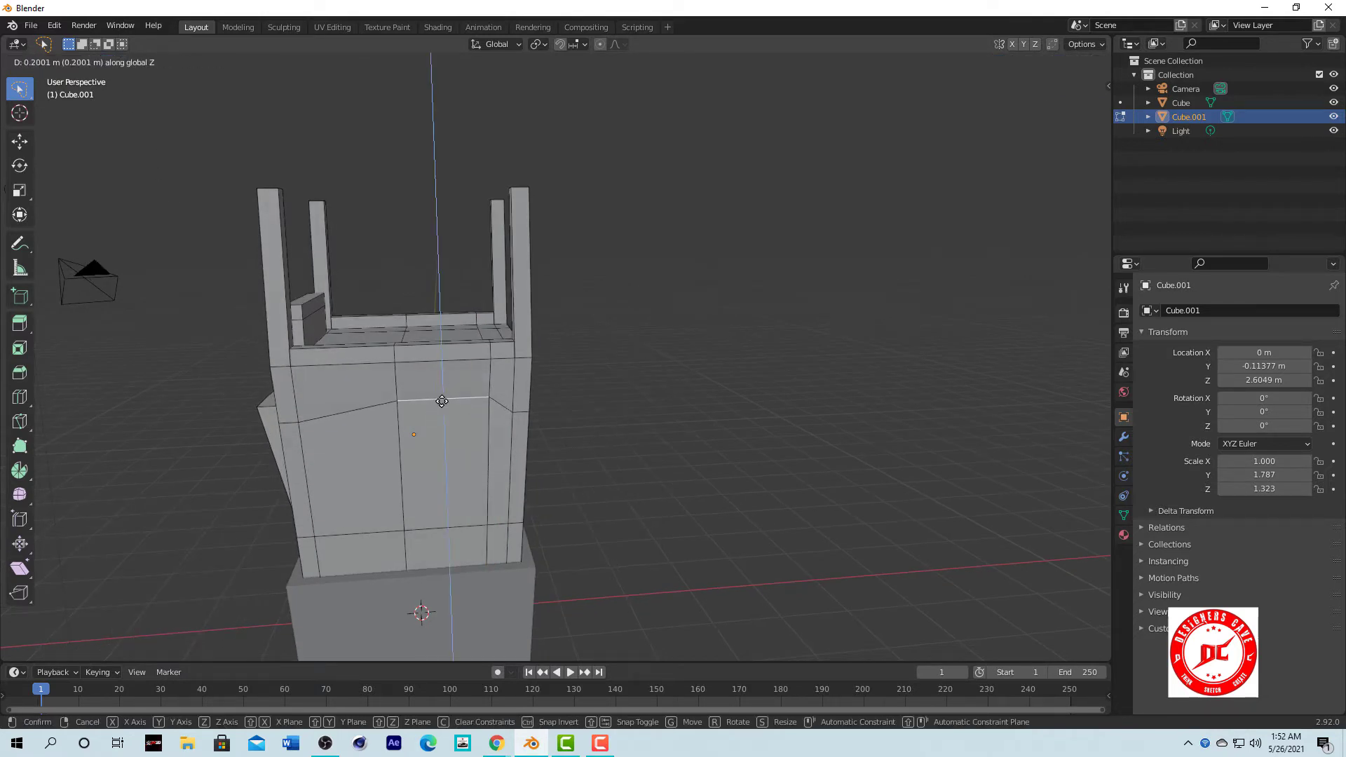
click(439, 390)
Extrude the cabin's side face and inset it to form a window frame.
click(442, 463)
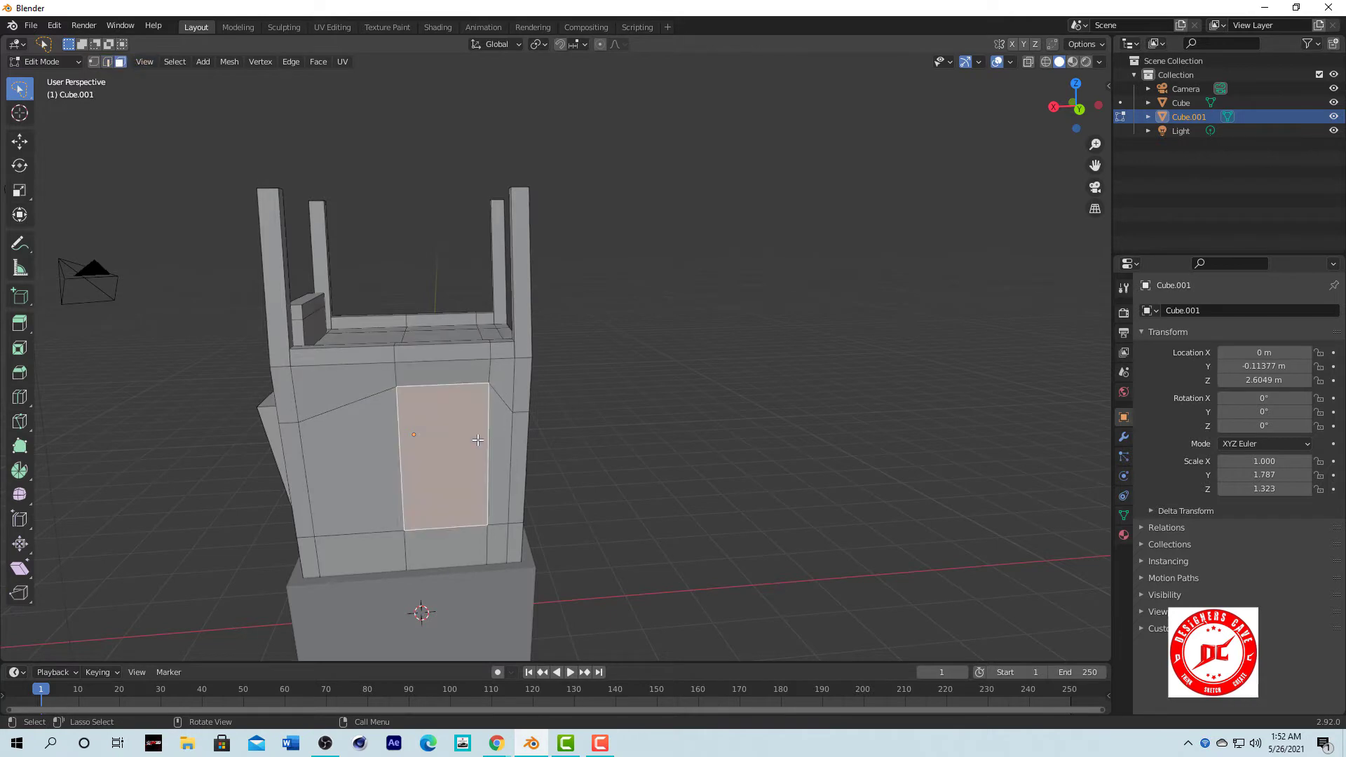
middle_drag(442, 462, 833, 490)
key(e)
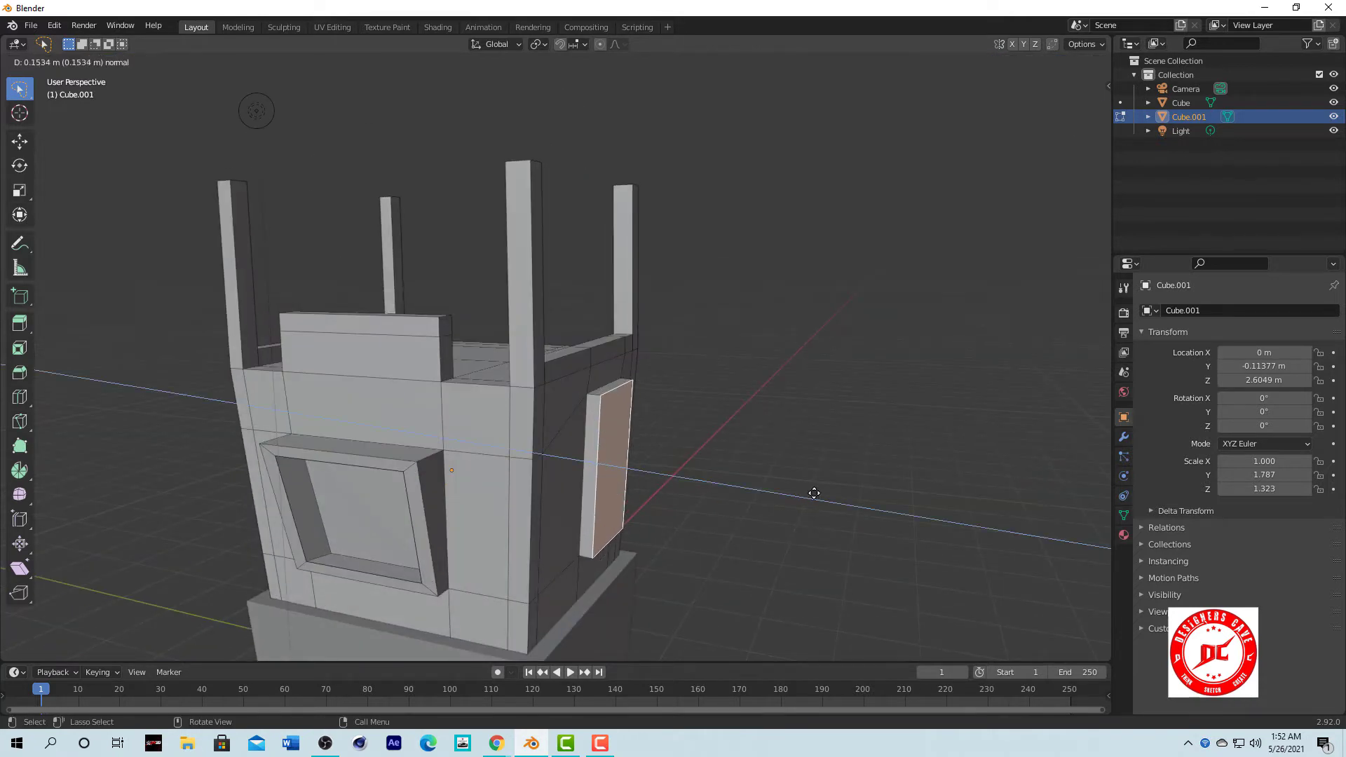
click(814, 493)
key(i)
click(820, 494)
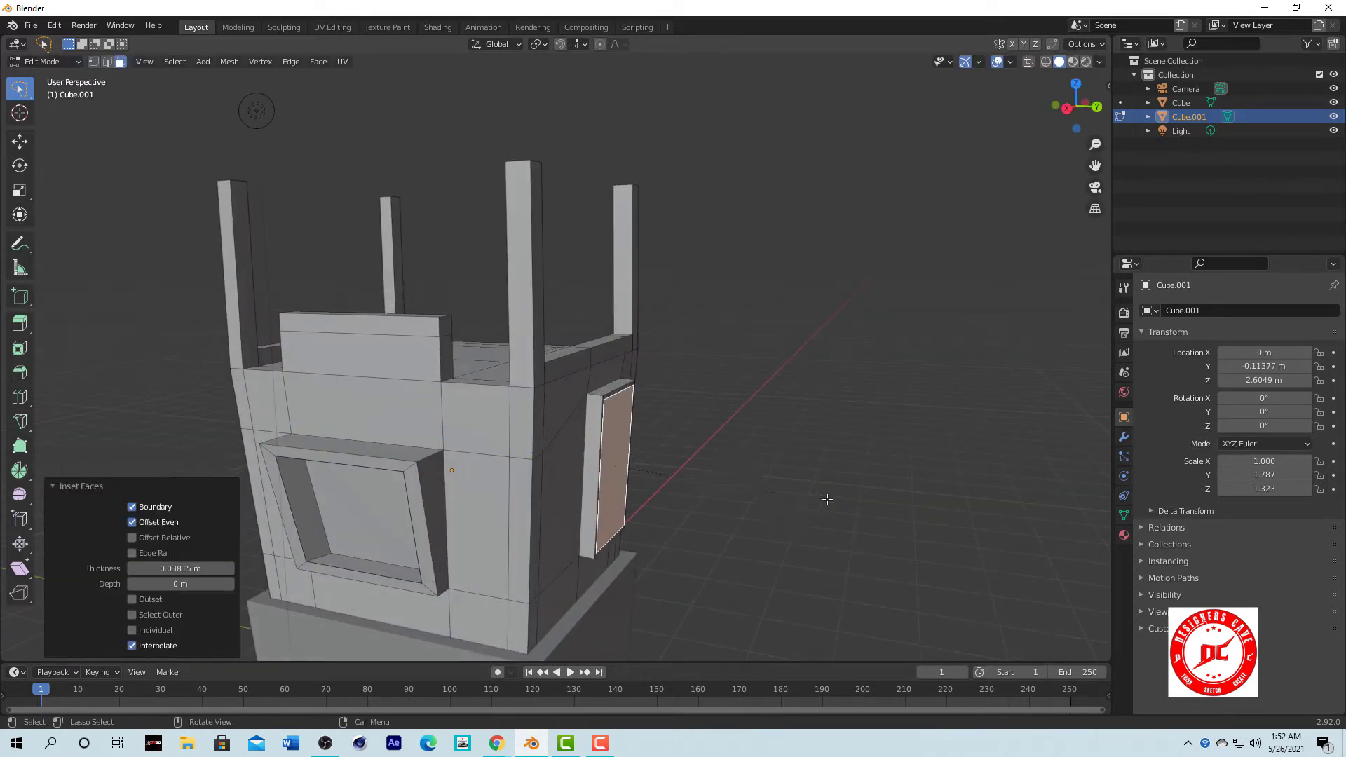
Push the inset window face inward with Shift+Z locked, then extrude it again.
middle_drag(827, 496, 794, 480)
key(g)
key(shift+z)
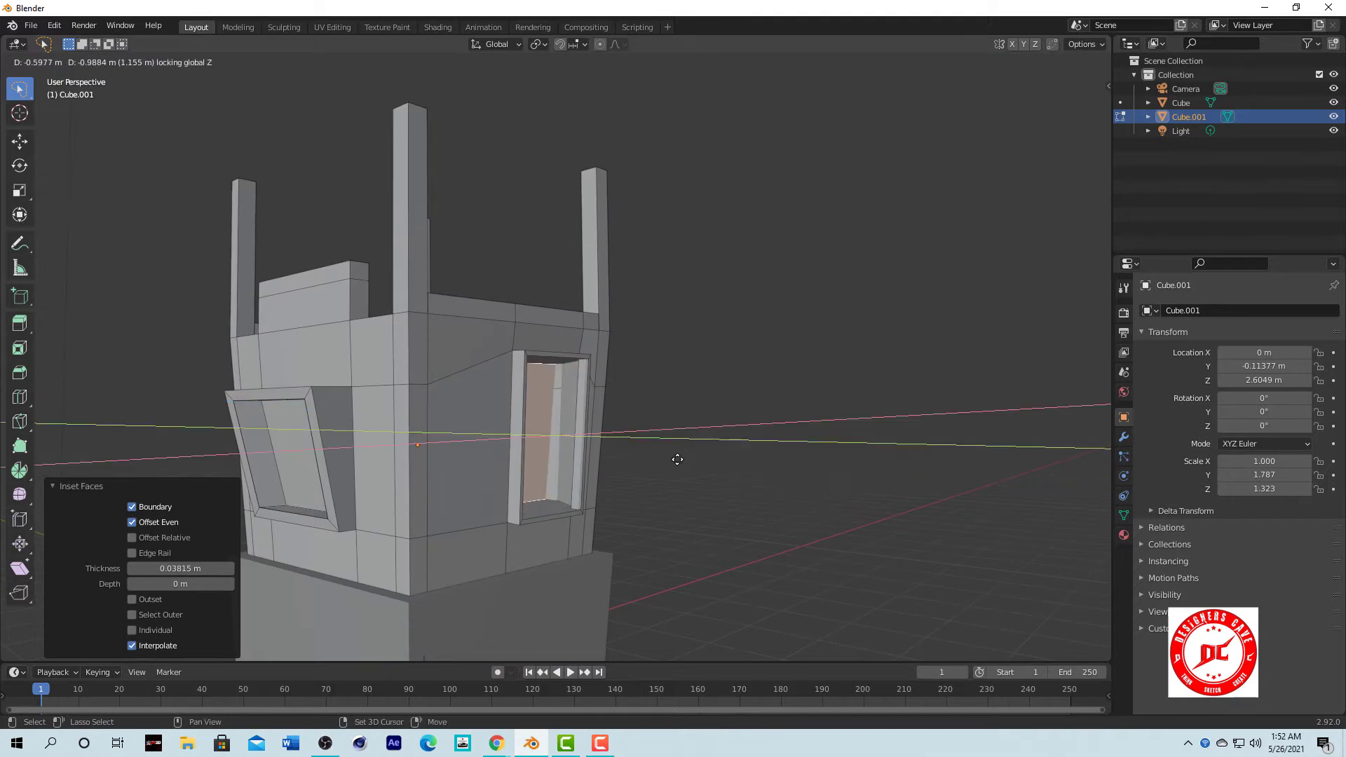
click(796, 468)
mouse_move(790, 366)
middle_down()
mouse_move(754, 470)
mouse_move(821, 540)
middle_up()
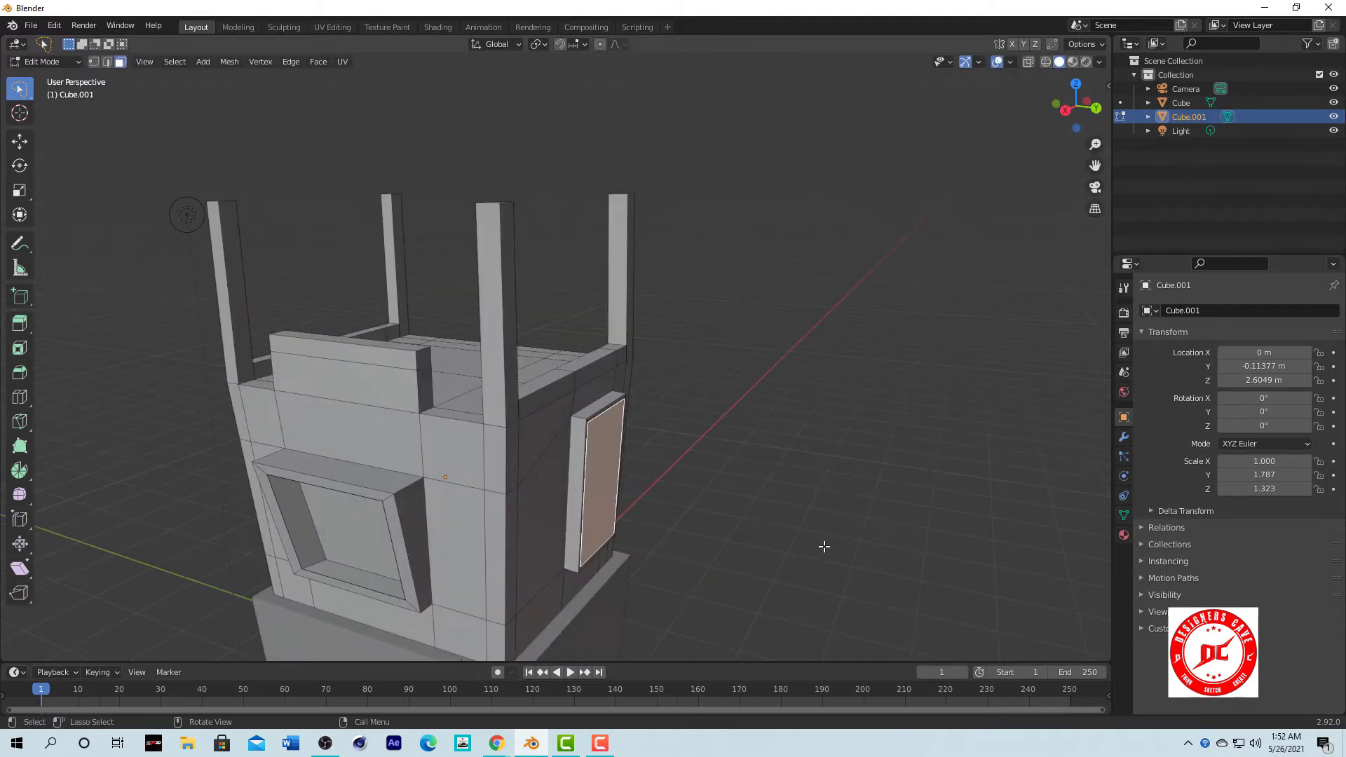
key(e)
click(781, 487)
Orbit and zoom around the whole tower down to the base box to inspect it.
mouse_move(781, 487)
middle_down()
mouse_move(687, 477)
mouse_move(689, 445)
mouse_move(694, 481)
middle_up()
scroll(595, 491, down, 3)
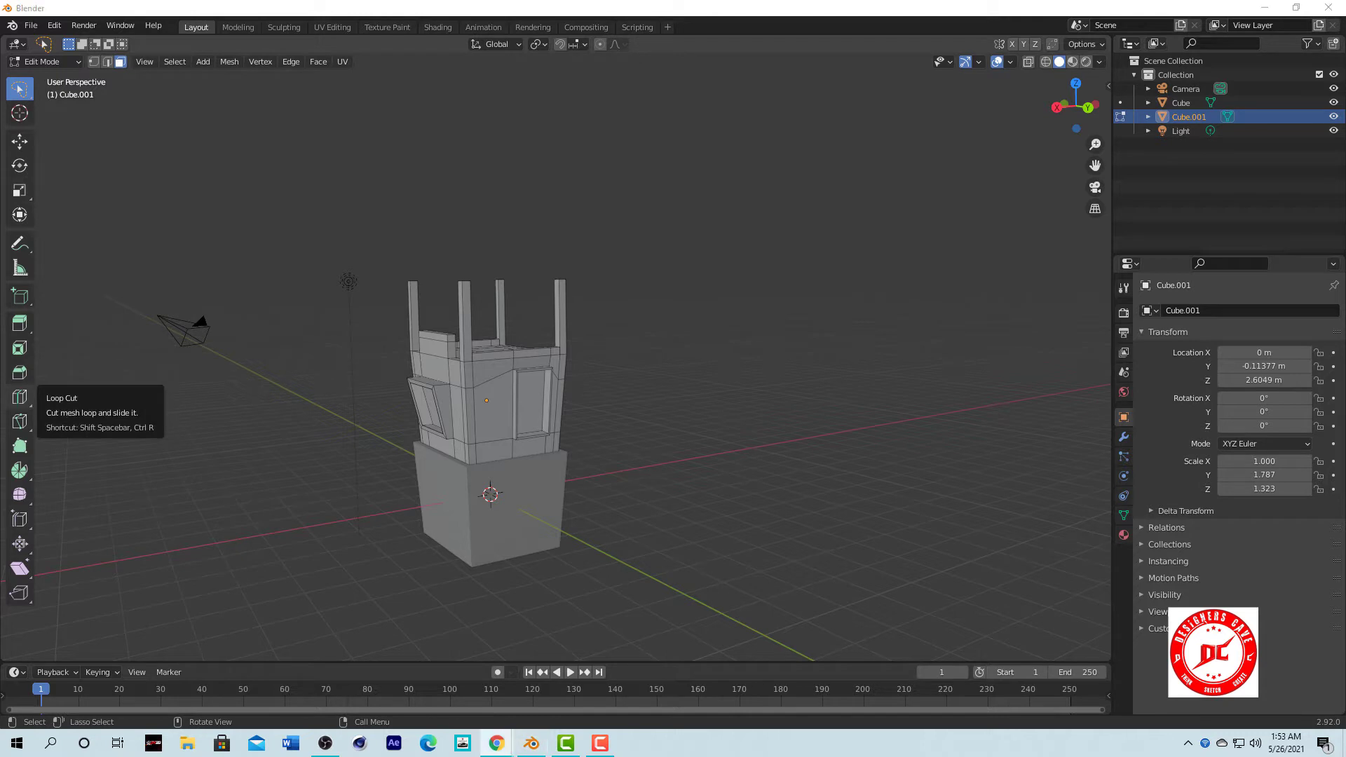
scroll(631, 462, up, 5)
scroll(631, 463, down, 5)
middle_drag(616, 463, 635, 469)
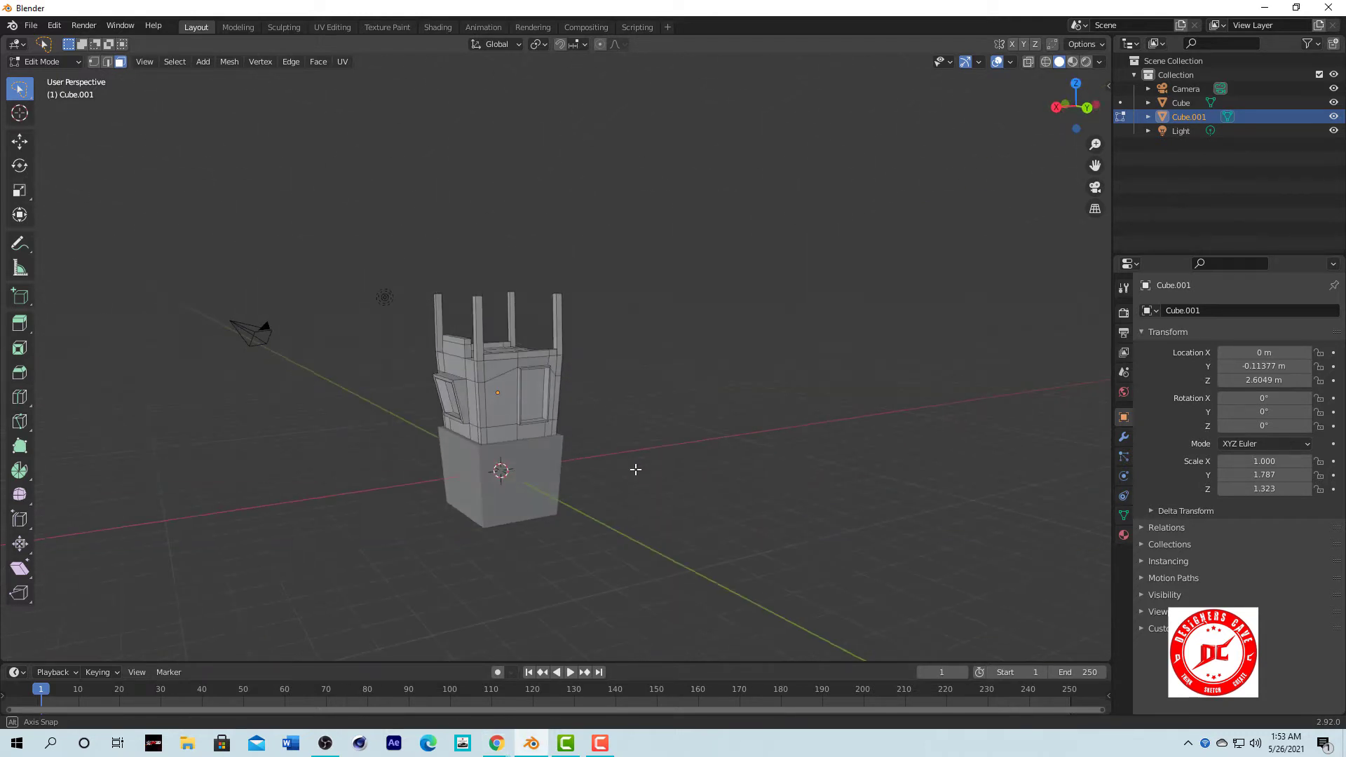
scroll(545, 476, up, 2)
mouse_move(522, 399)
middle_down()
mouse_move(525, 312)
mouse_move(515, 322)
mouse_move(605, 346)
middle_up()
scroll(515, 322, up, 3)
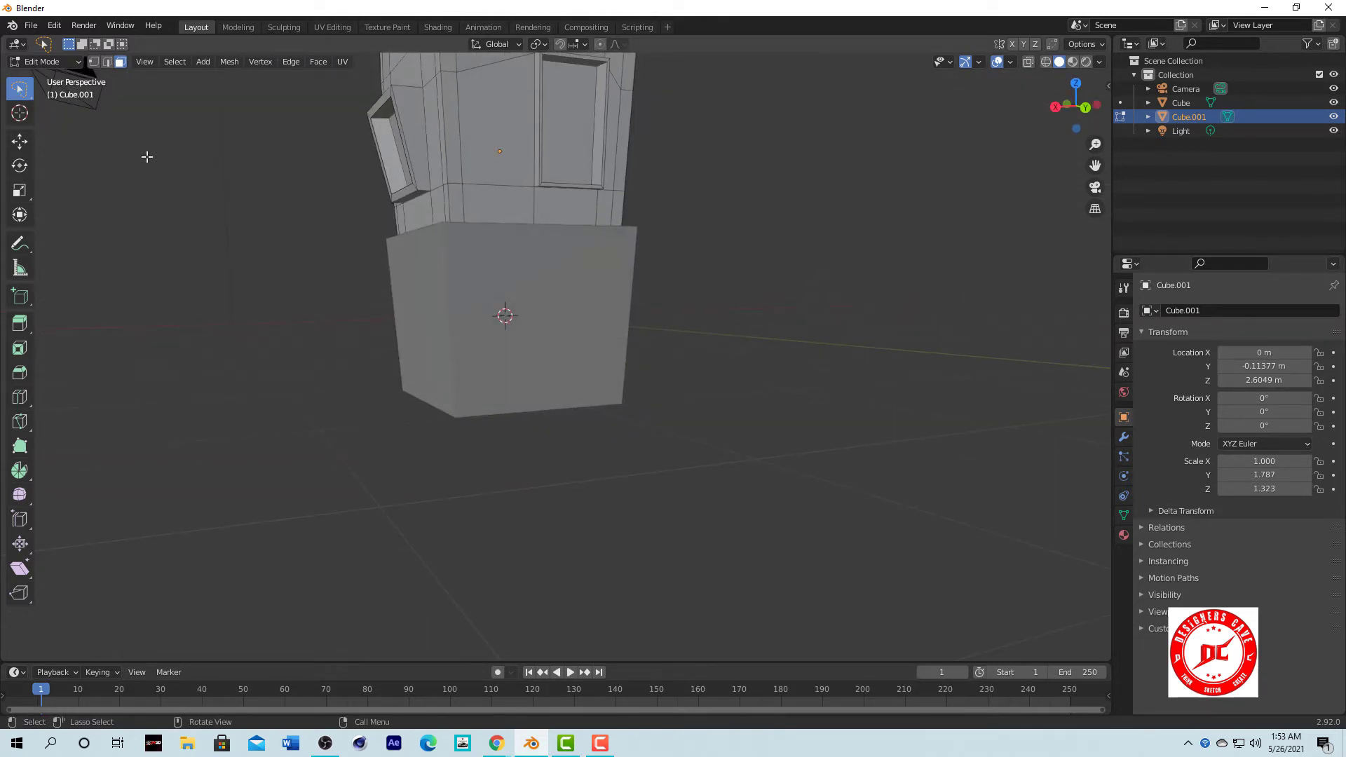
Switch to editing the base Cube and add an edge loop just below its top.
key(Tab)
click(511, 321)
key(Tab)
middle_drag(571, 295, 780, 368)
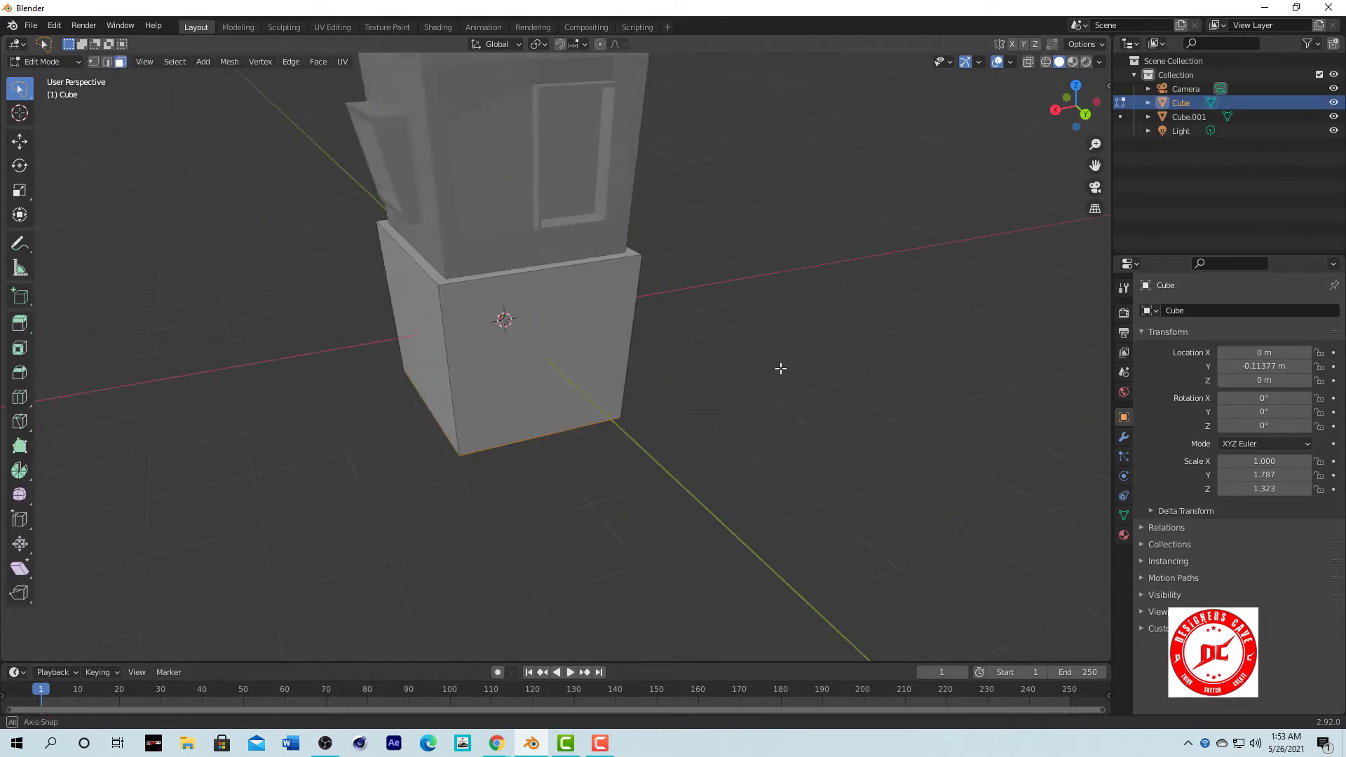
key(ctrl+r)
click(603, 353)
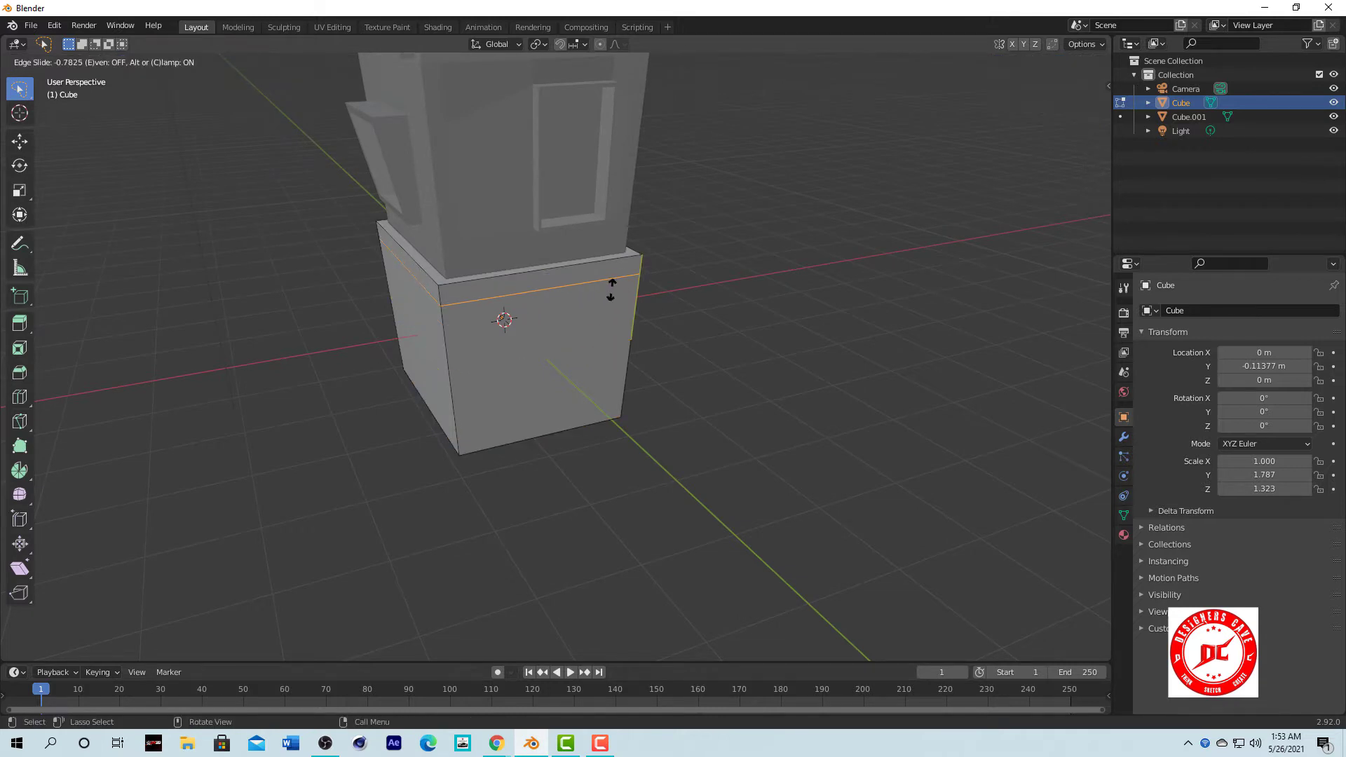
click(611, 289)
Select the top face strip around the box, extrude it, and scale it outward into a ledge.
middle_drag(611, 290, 674, 255)
key(3)
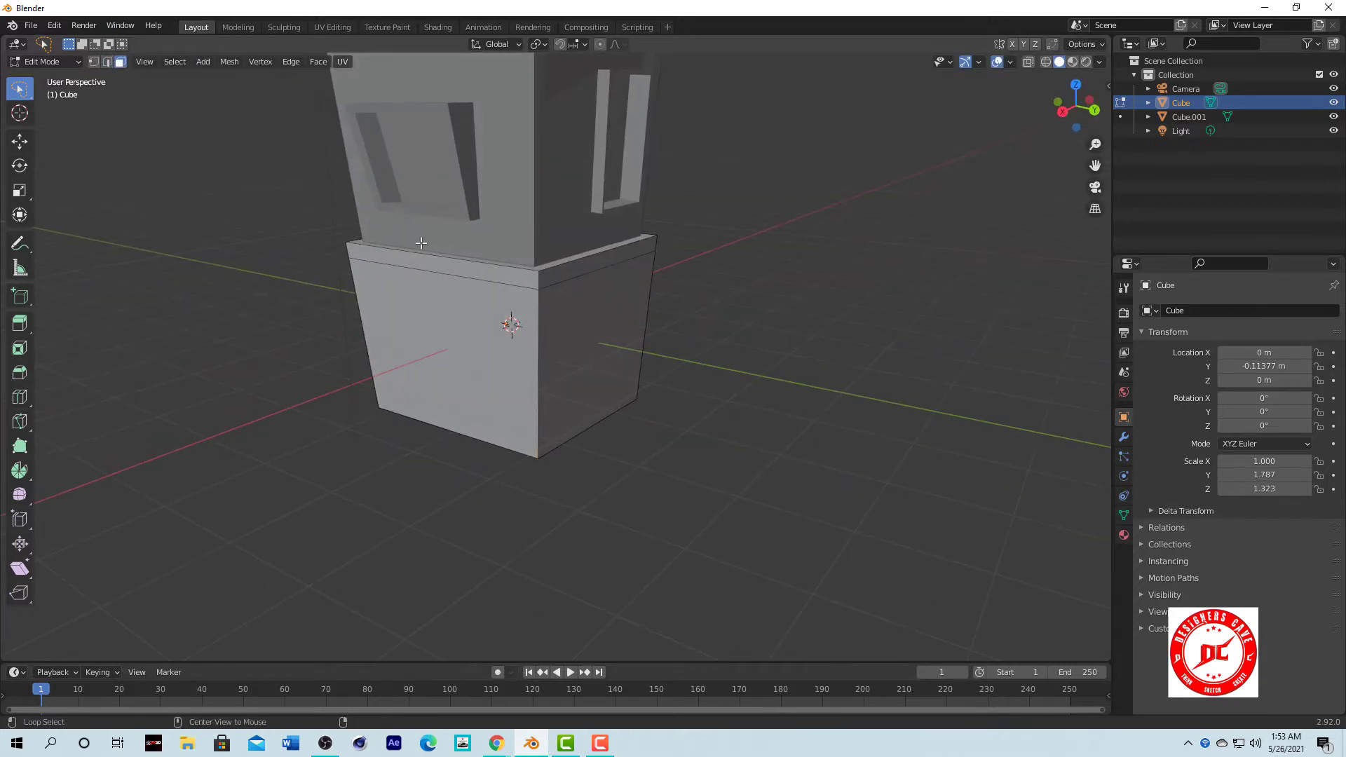
alt+click(610, 267)
alt+click(542, 278)
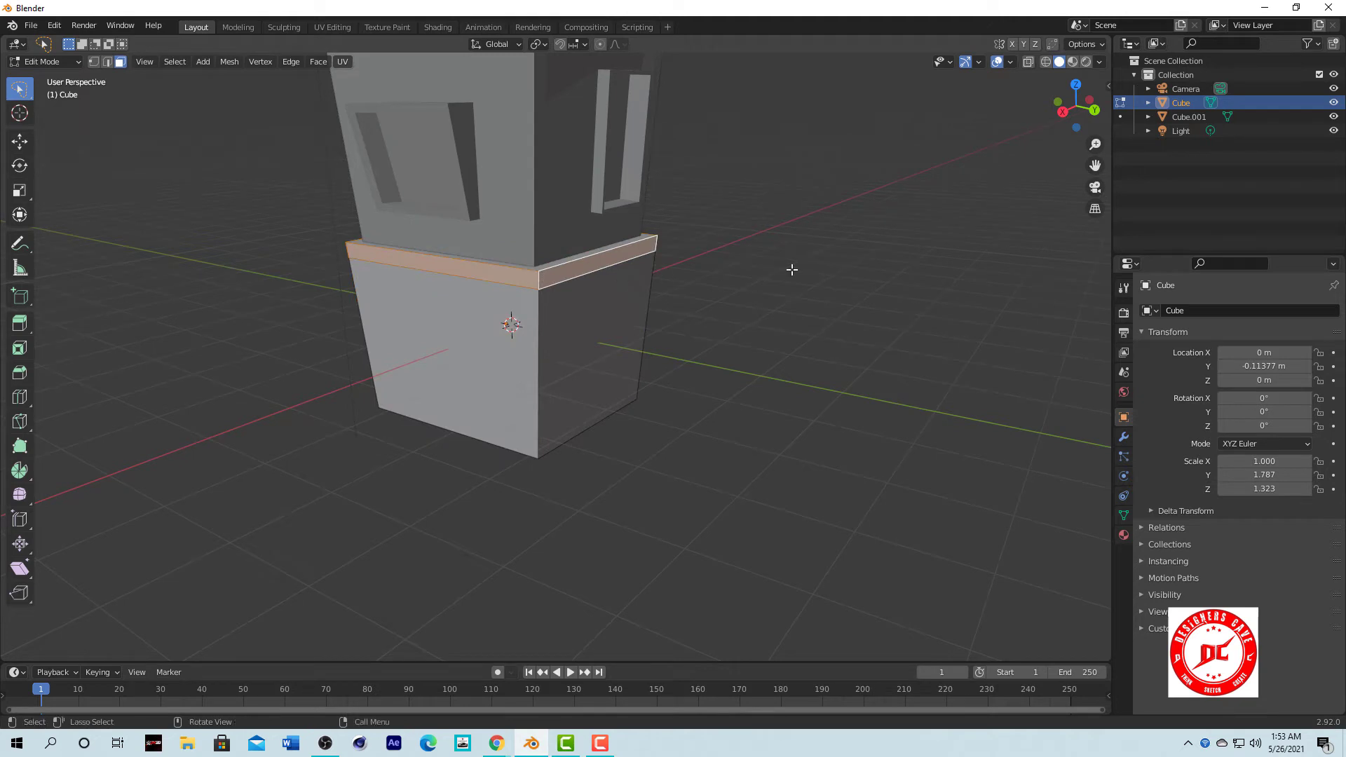
key(e)
key(Escape)
key(s)
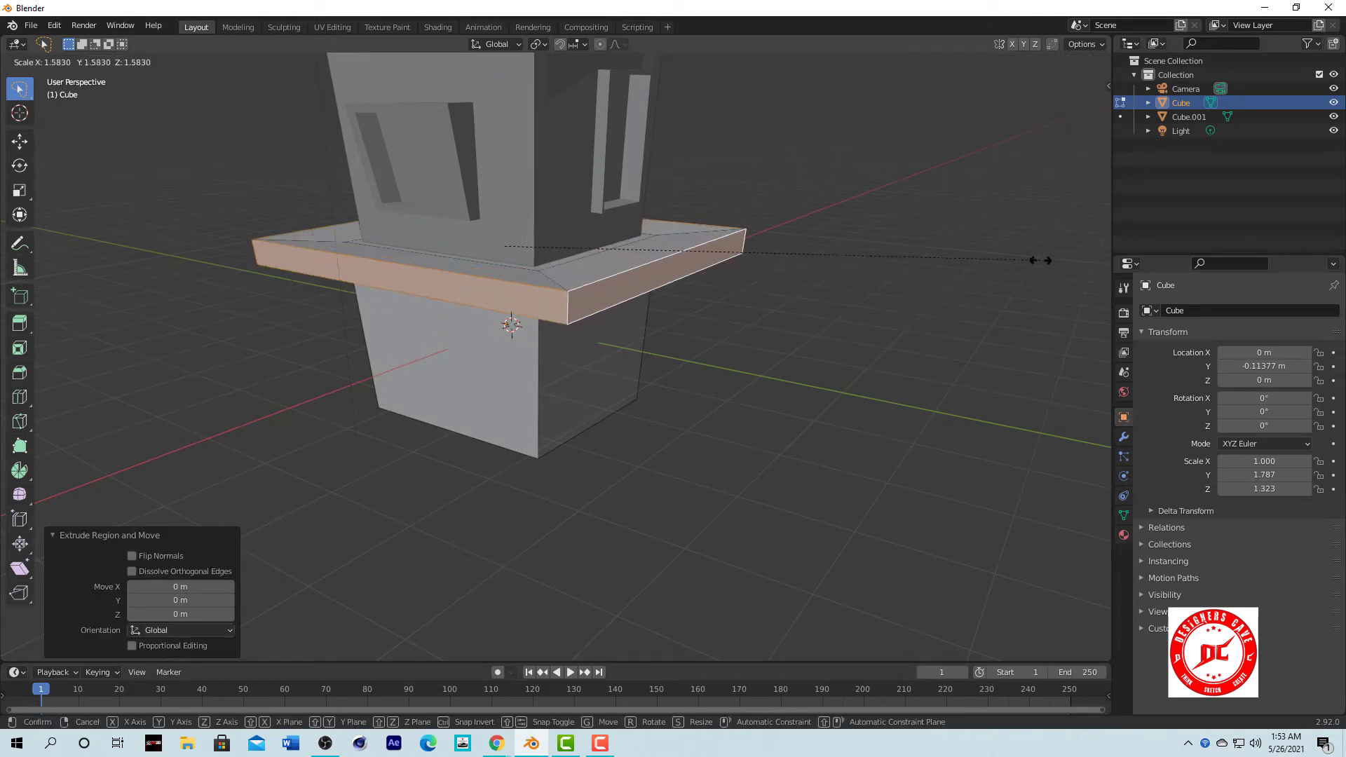
click(890, 265)
Inspect the new ledge from above and the side, clear the selection, and exit Edit Mode.
middle_drag(890, 264, 862, 381)
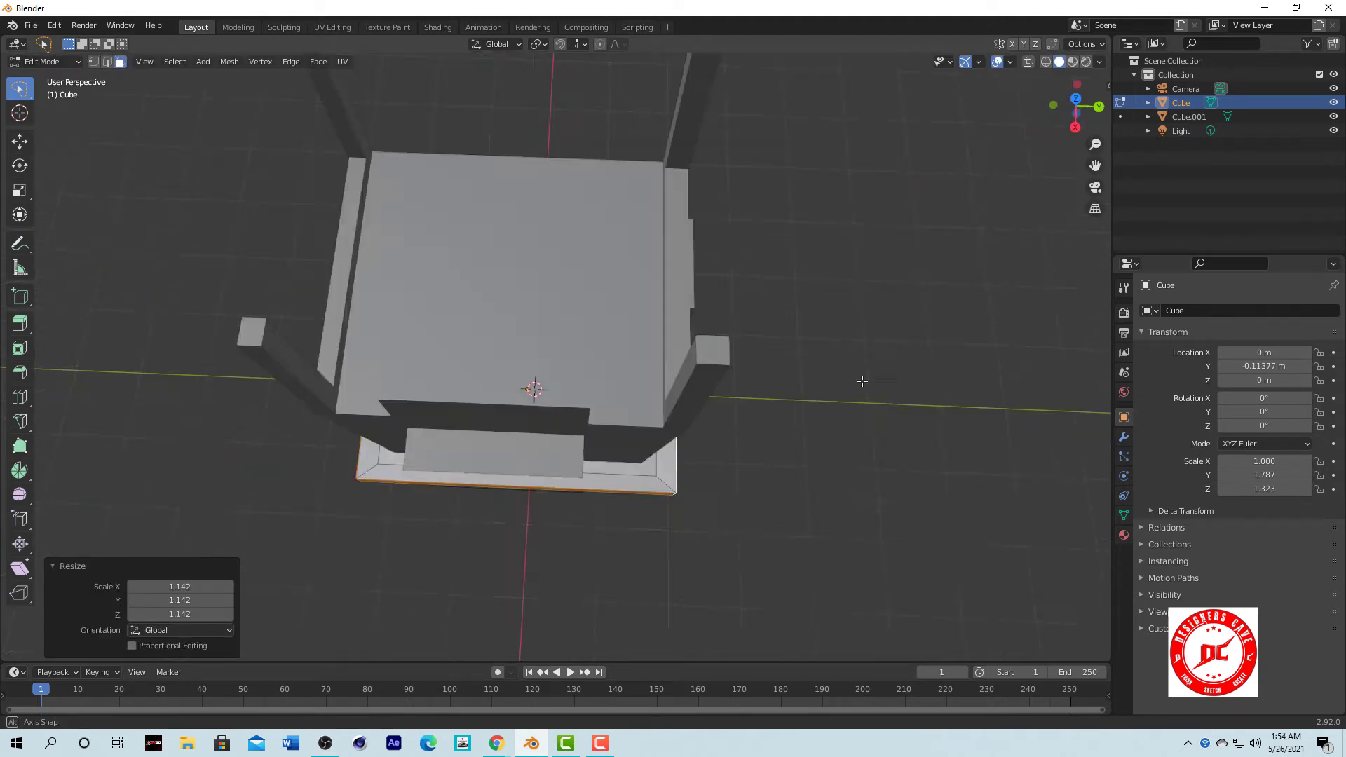
scroll(726, 285, down, 4)
middle_drag(727, 285, 709, 301)
scroll(639, 352, up, 4)
click(639, 351)
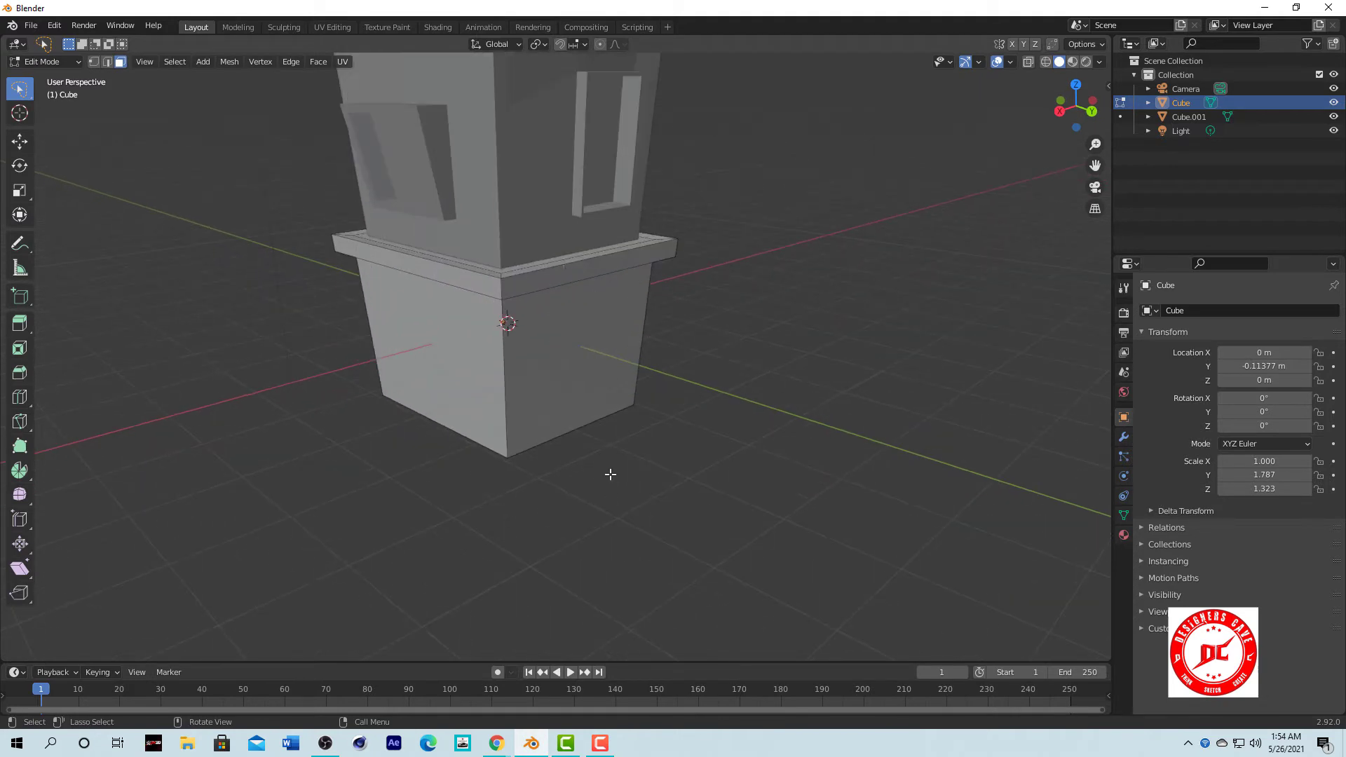
scroll(673, 341, down, 3)
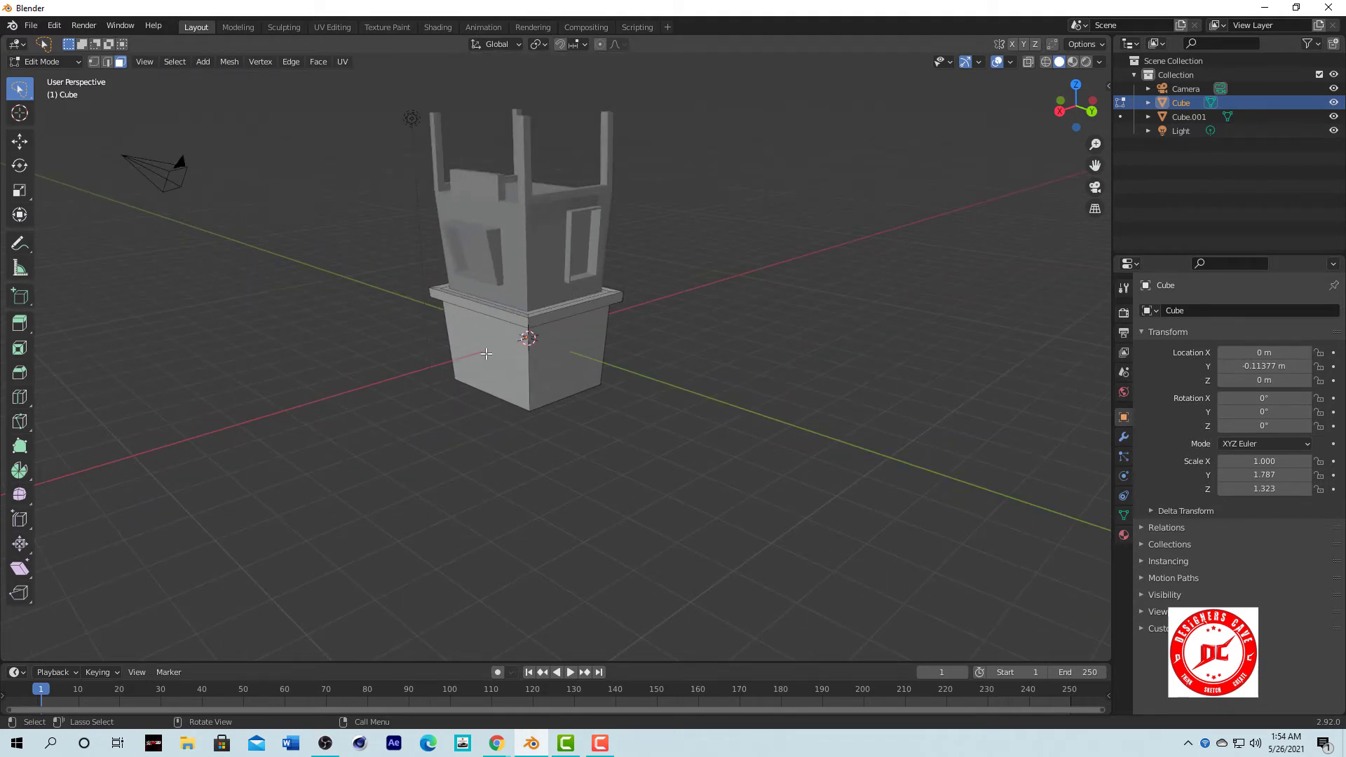
key(Tab)
In Edit Mode, add two horizontal edge loops around the lower base box.
click(558, 371)
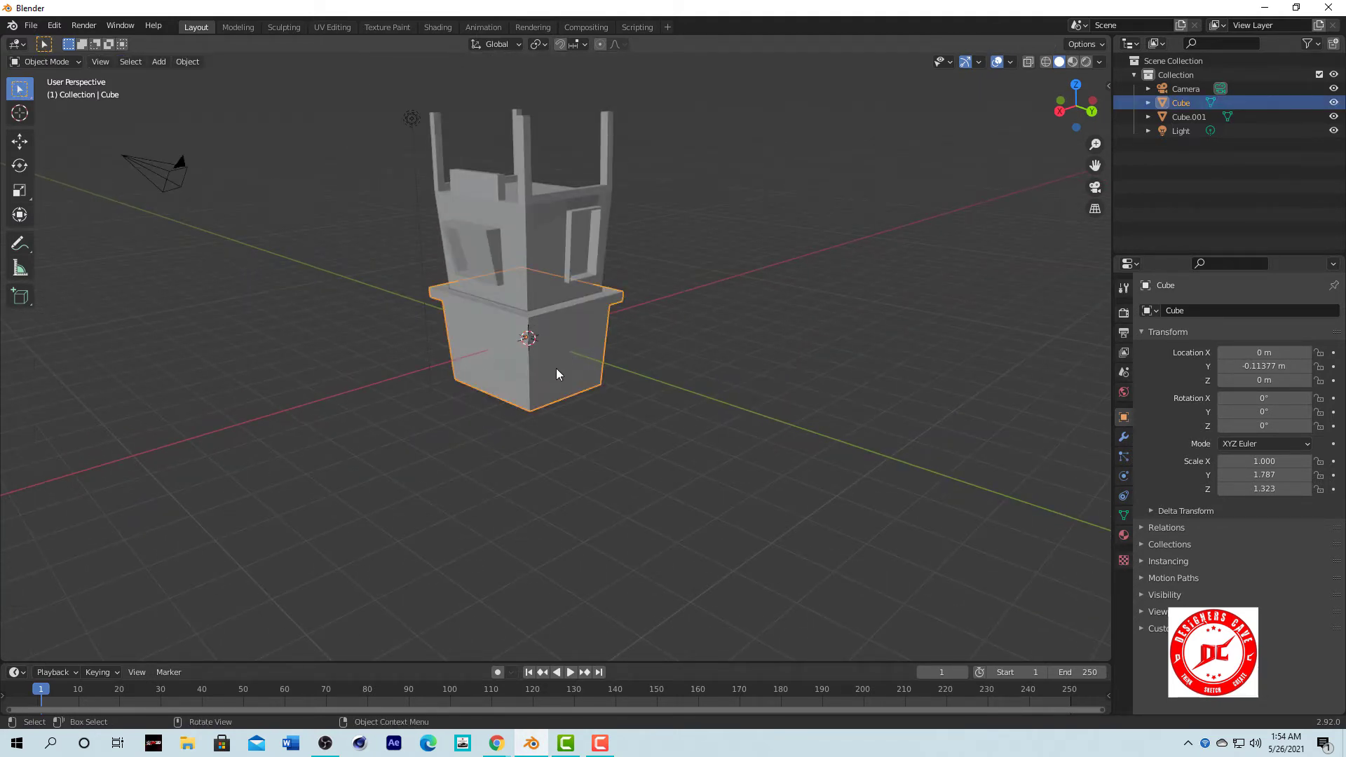
key(Tab)
key(ctrl+r)
click(543, 361)
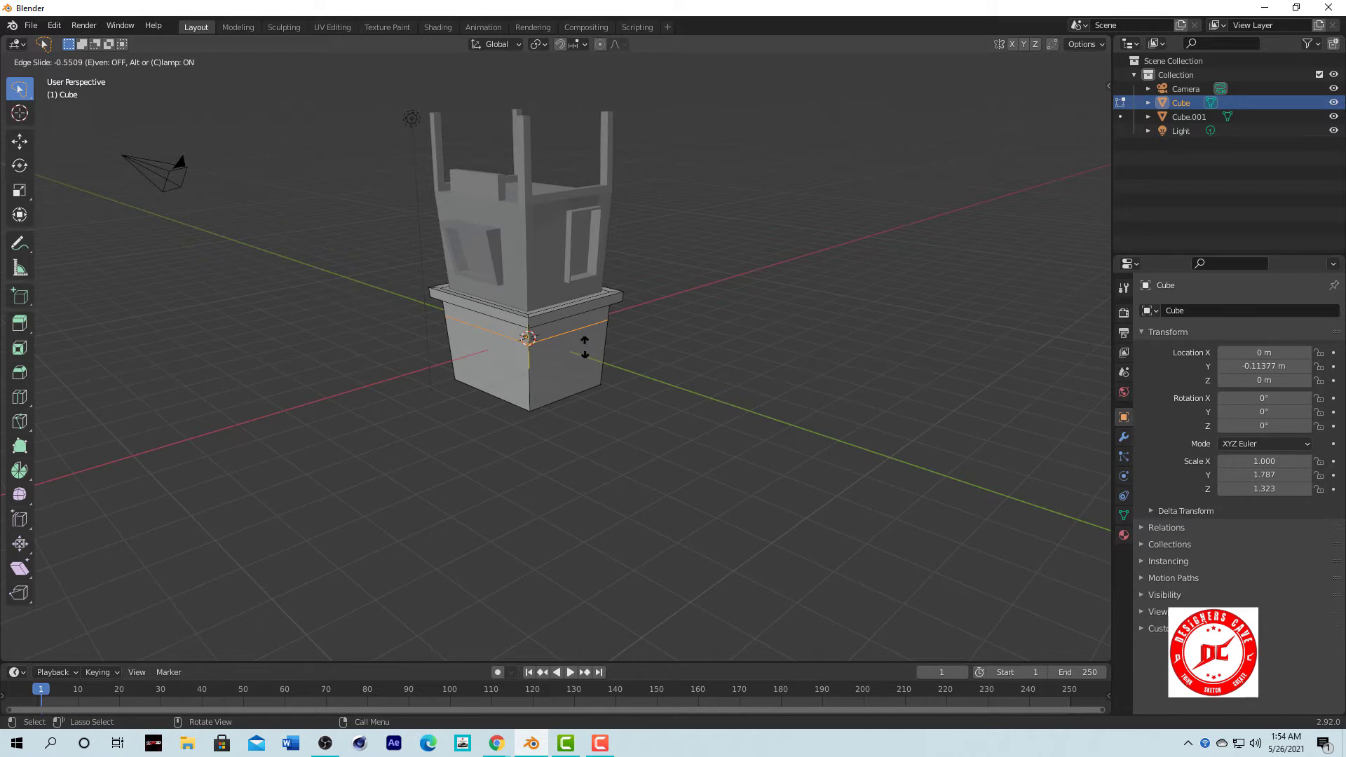
click(584, 347)
key(ctrl+r)
click(609, 372)
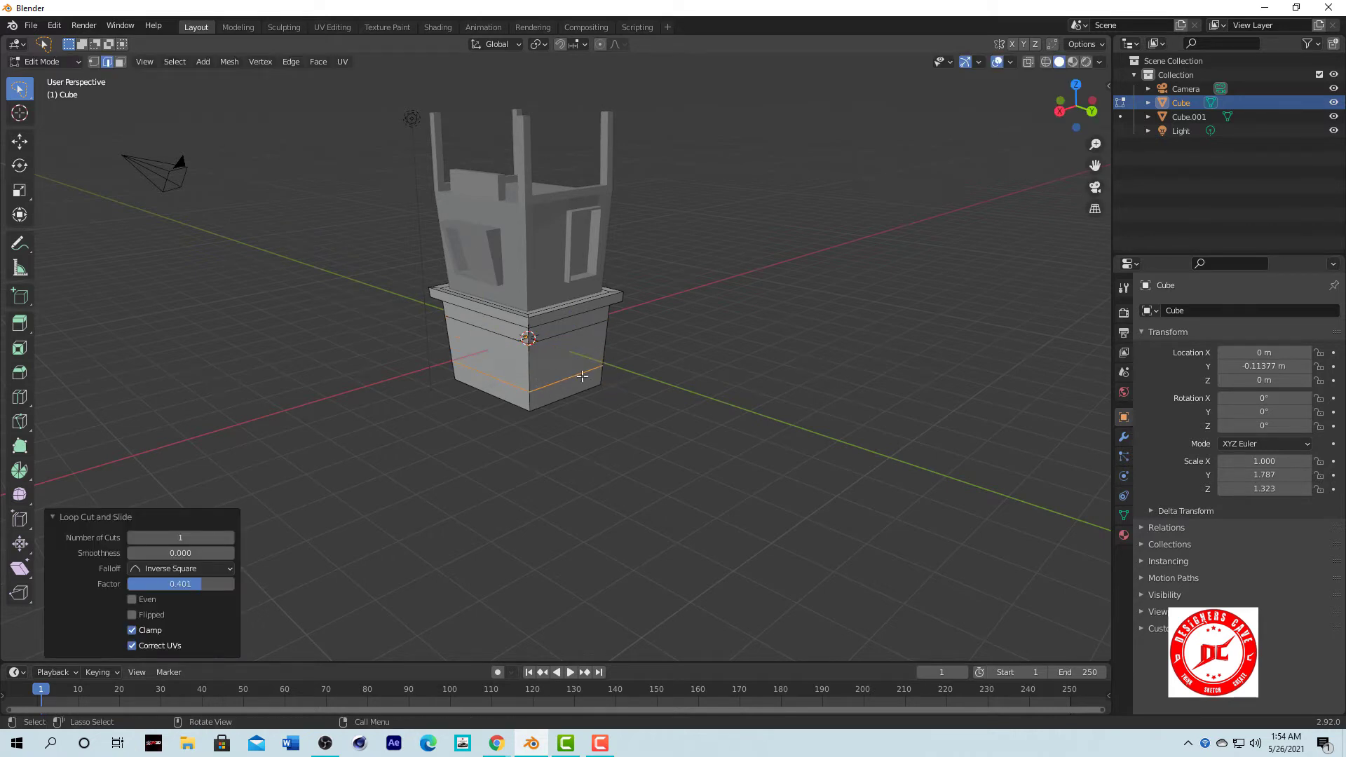
Add vertical edge loops on the front of the base box.
mouse_move(583, 377)
middle_down()
mouse_move(562, 382)
mouse_move(544, 360)
middle_up()
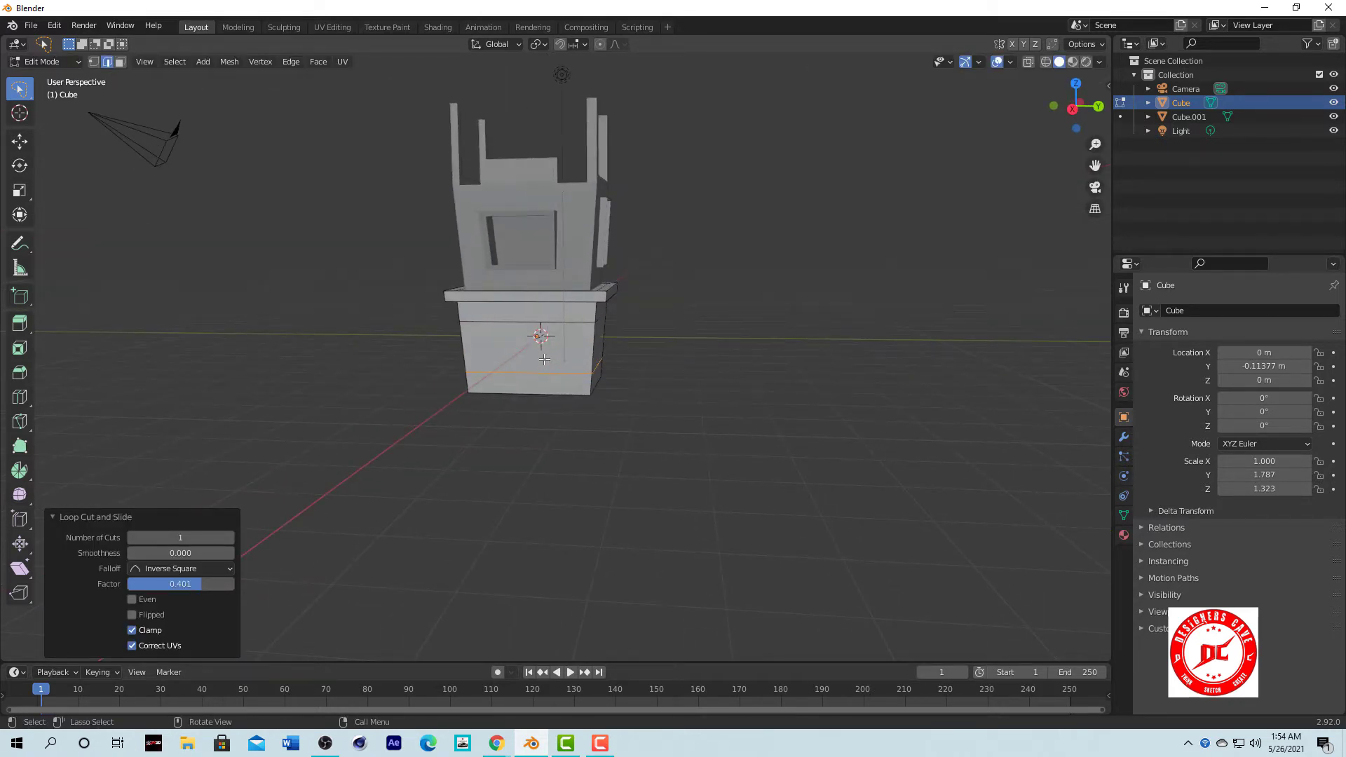
key(g)
key(g)
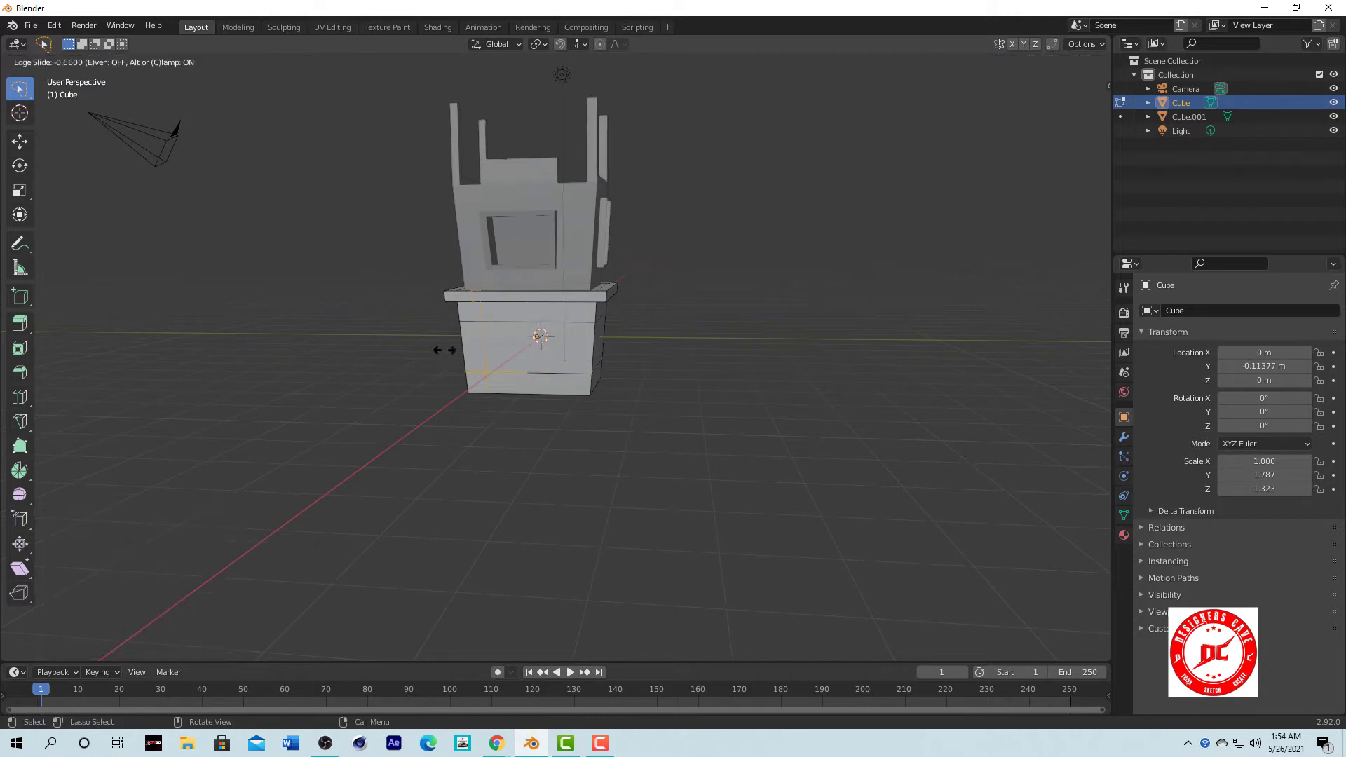
click(435, 349)
key(g)
key(g)
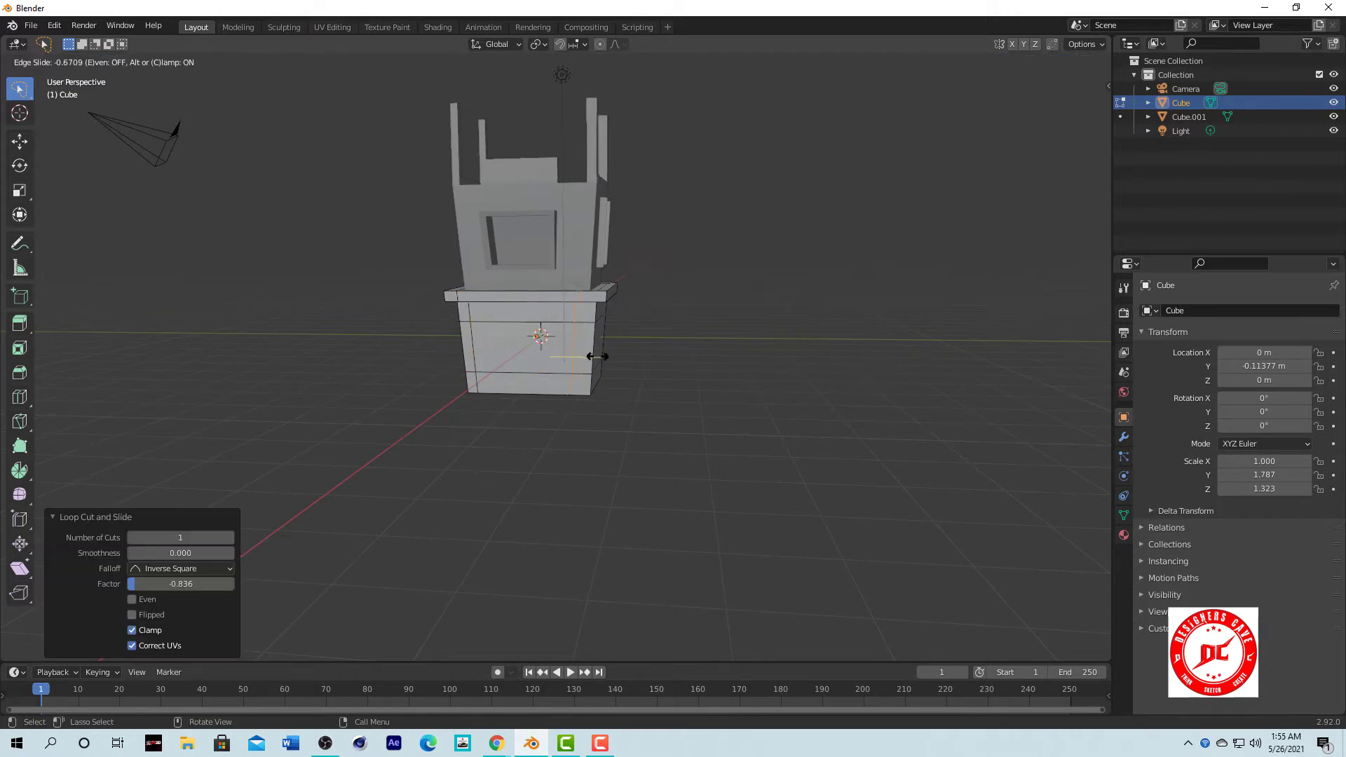
key(Escape)
key(ctrl+z)
Select the box's front panel face and try an axis-locked extrusion, then cancel it.
click(585, 346)
middle_drag(585, 347, 663, 356)
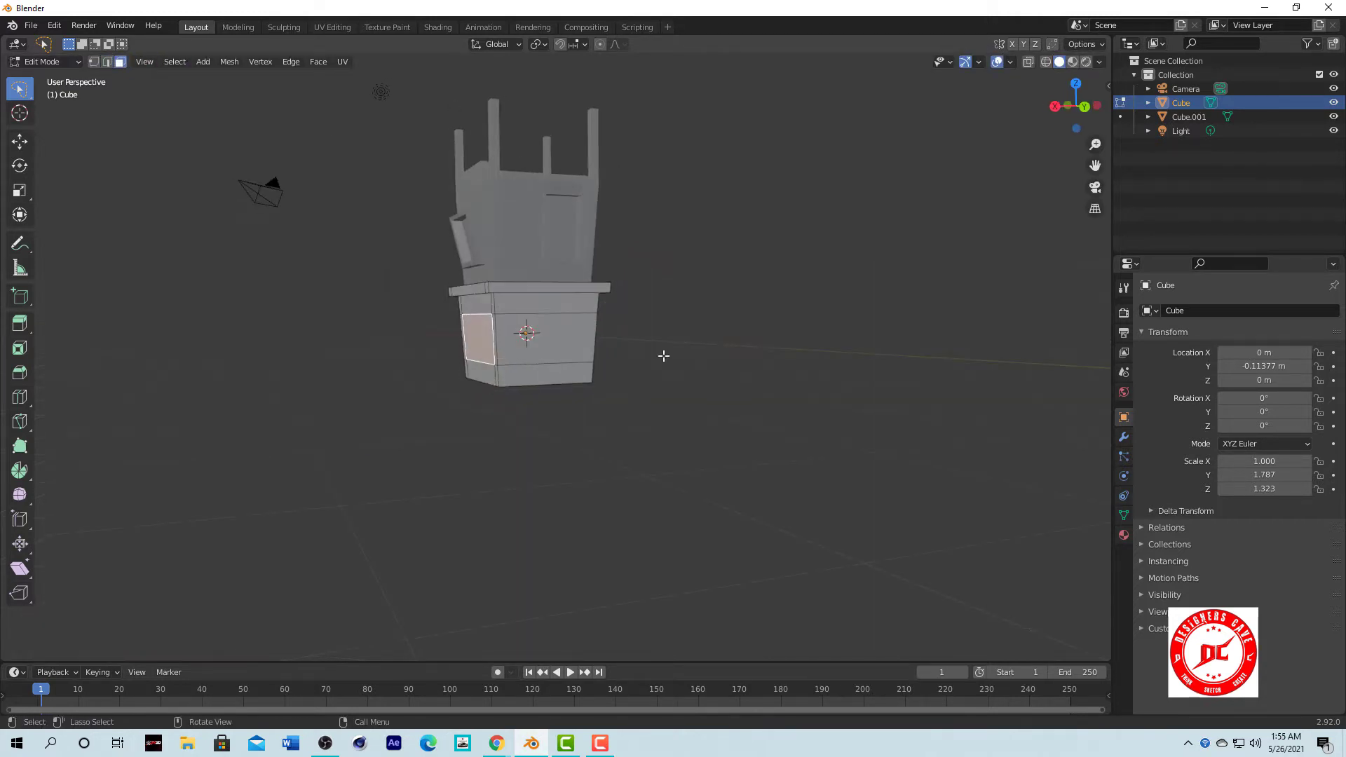
key(e)
key(shift+z)
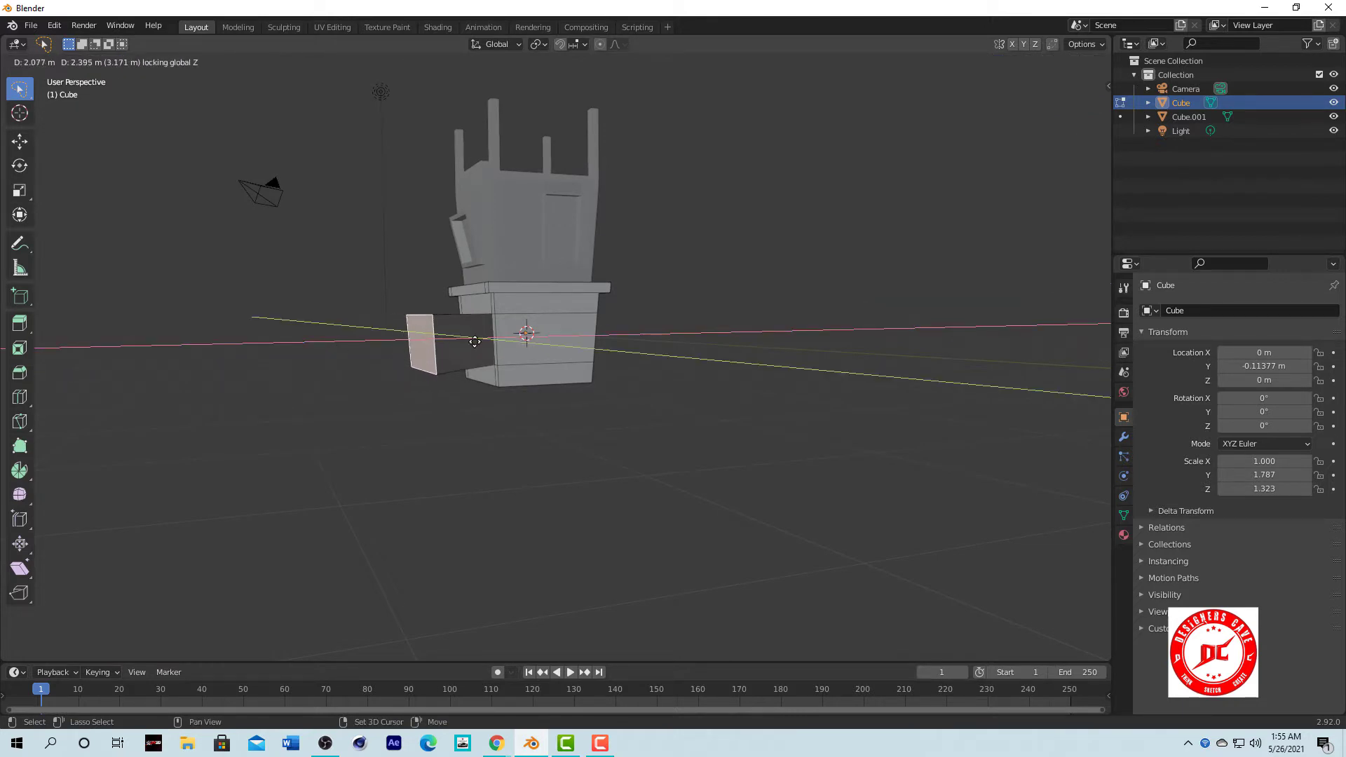
key(shift+y)
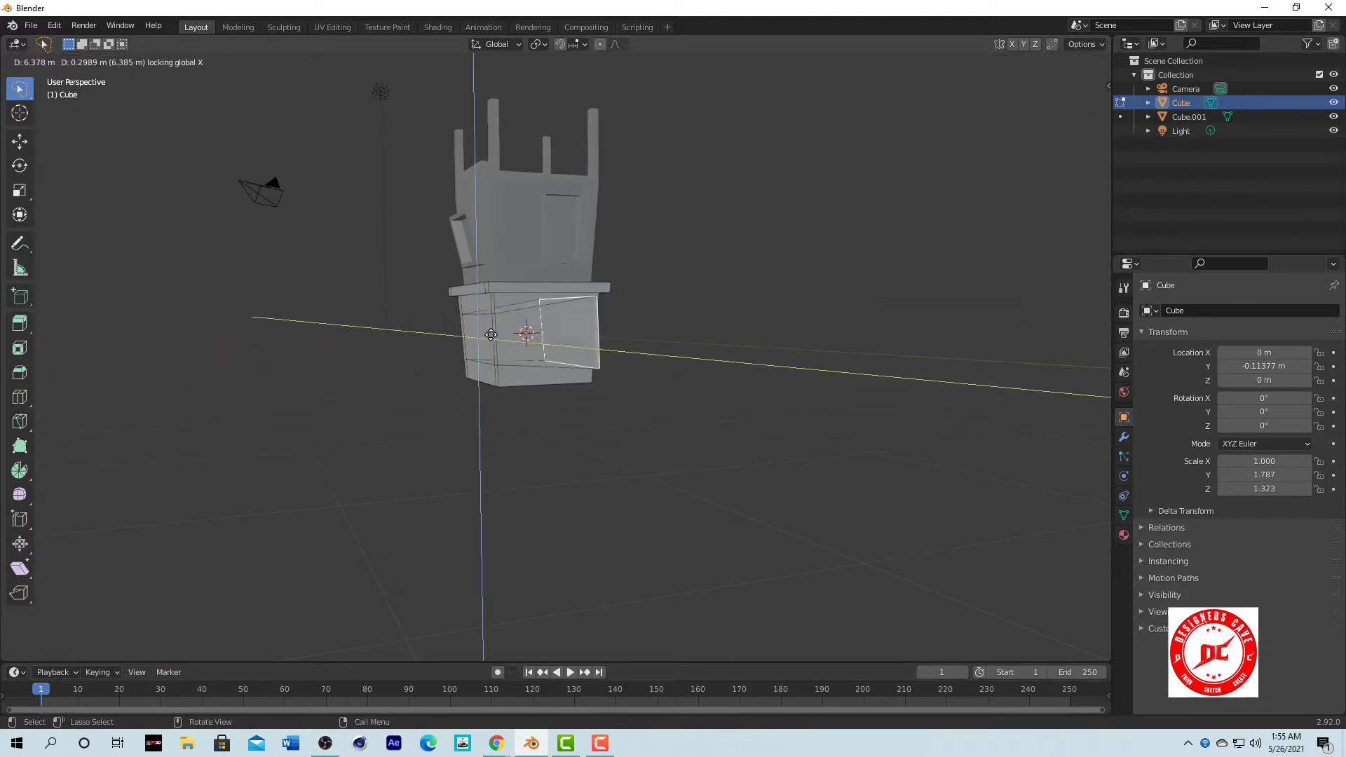
key(Escape)
middle_drag(533, 351, 982, 389)
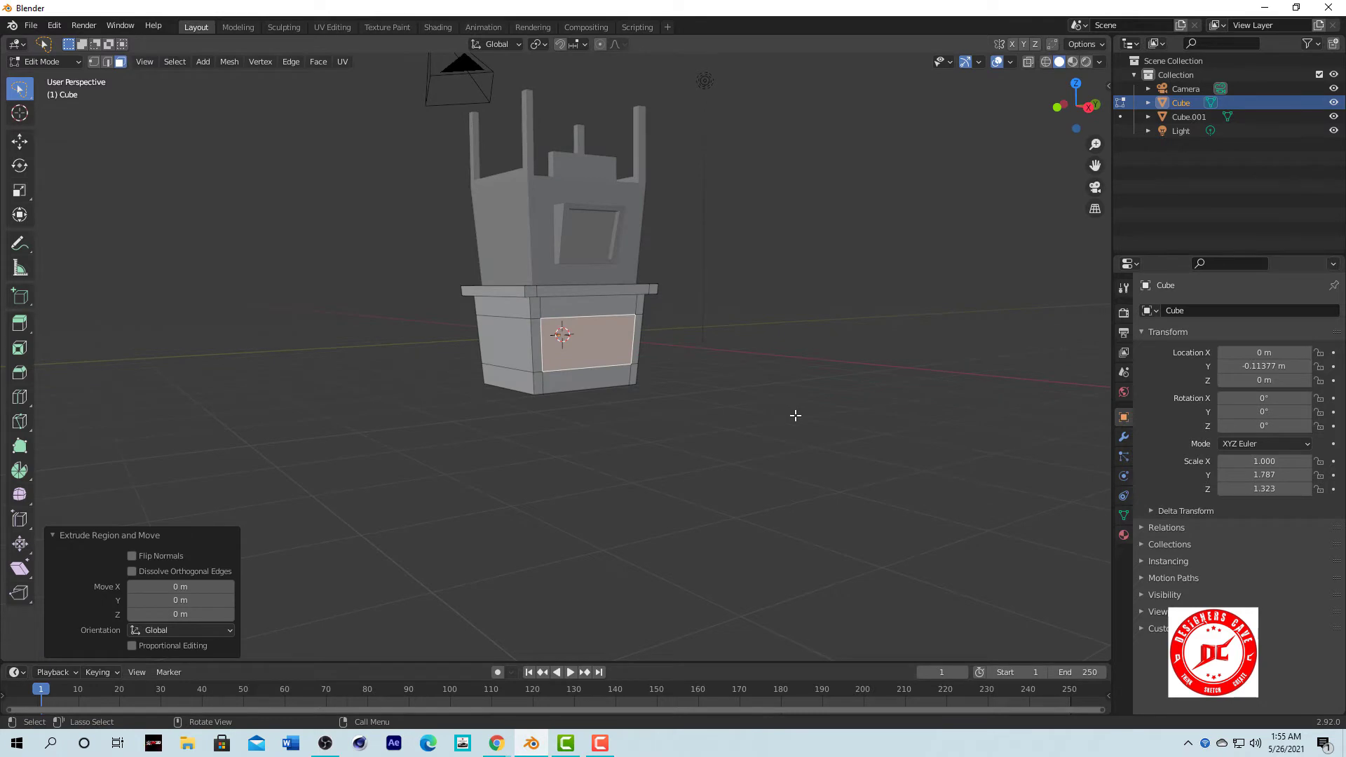
Inset the front panel face and push it into the box to form a recessed opening.
key(i)
key(Escape)
key(e)
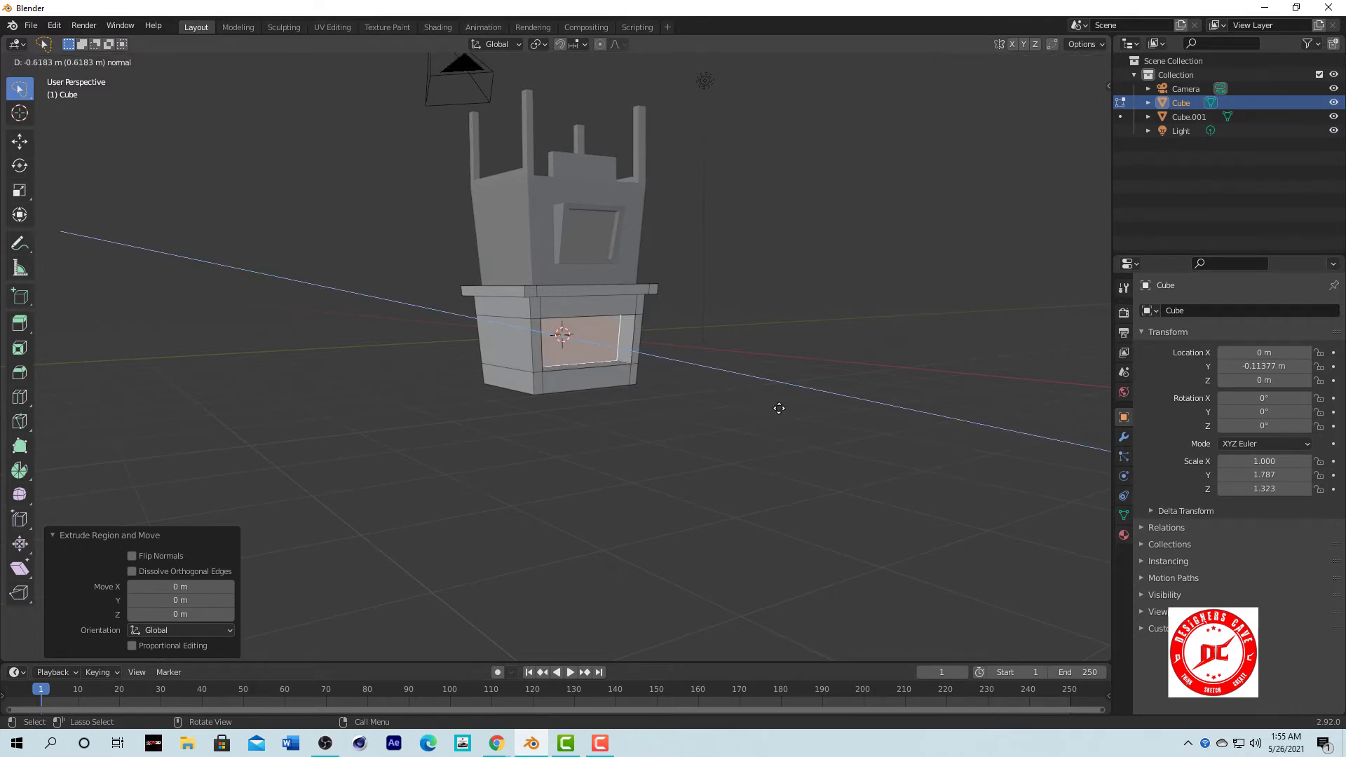
click(759, 405)
middle_drag(760, 405, 712, 355)
scroll(691, 408, up, 3)
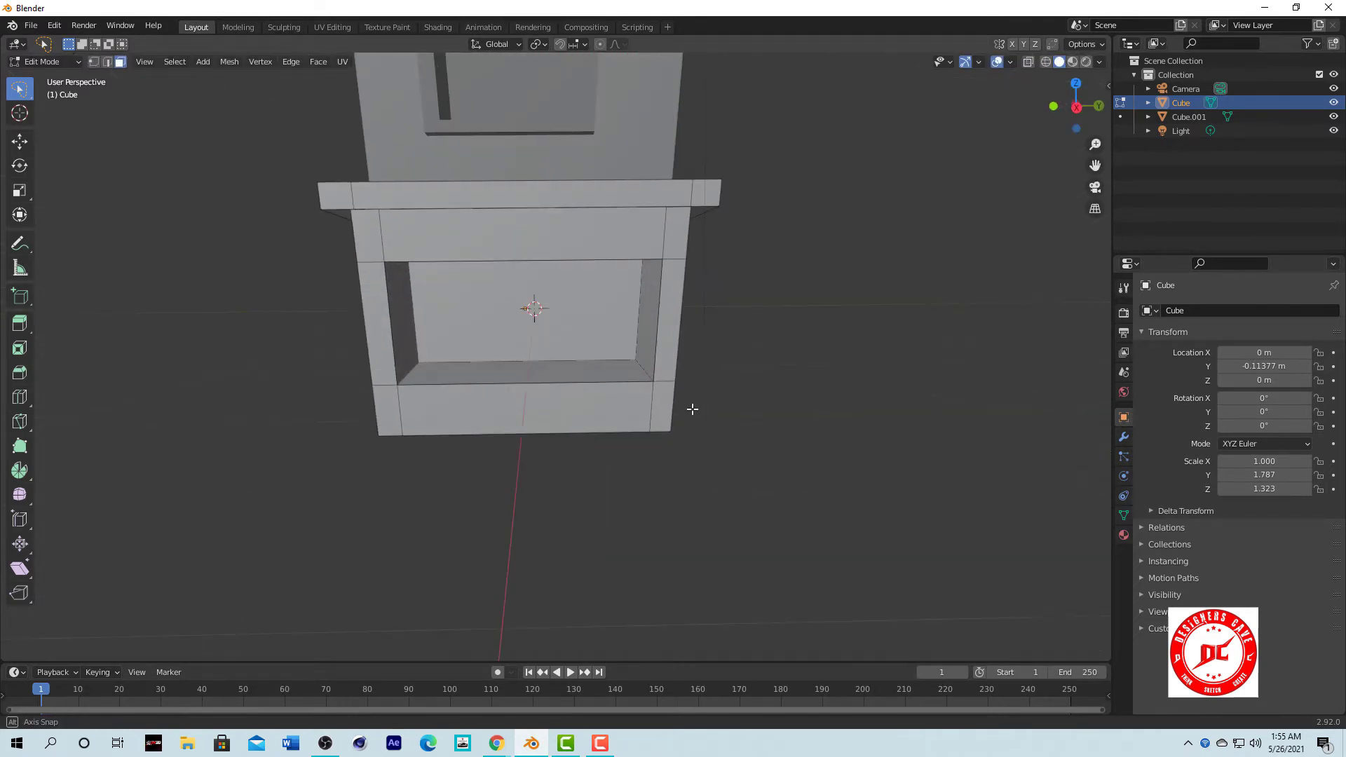
middle_drag(691, 408, 691, 436)
scroll(691, 436, up, 2)
Loop-cut a thin strip on the opening's floor and extrude it upward into a raised lip.
key(ctrl+r)
click(399, 425)
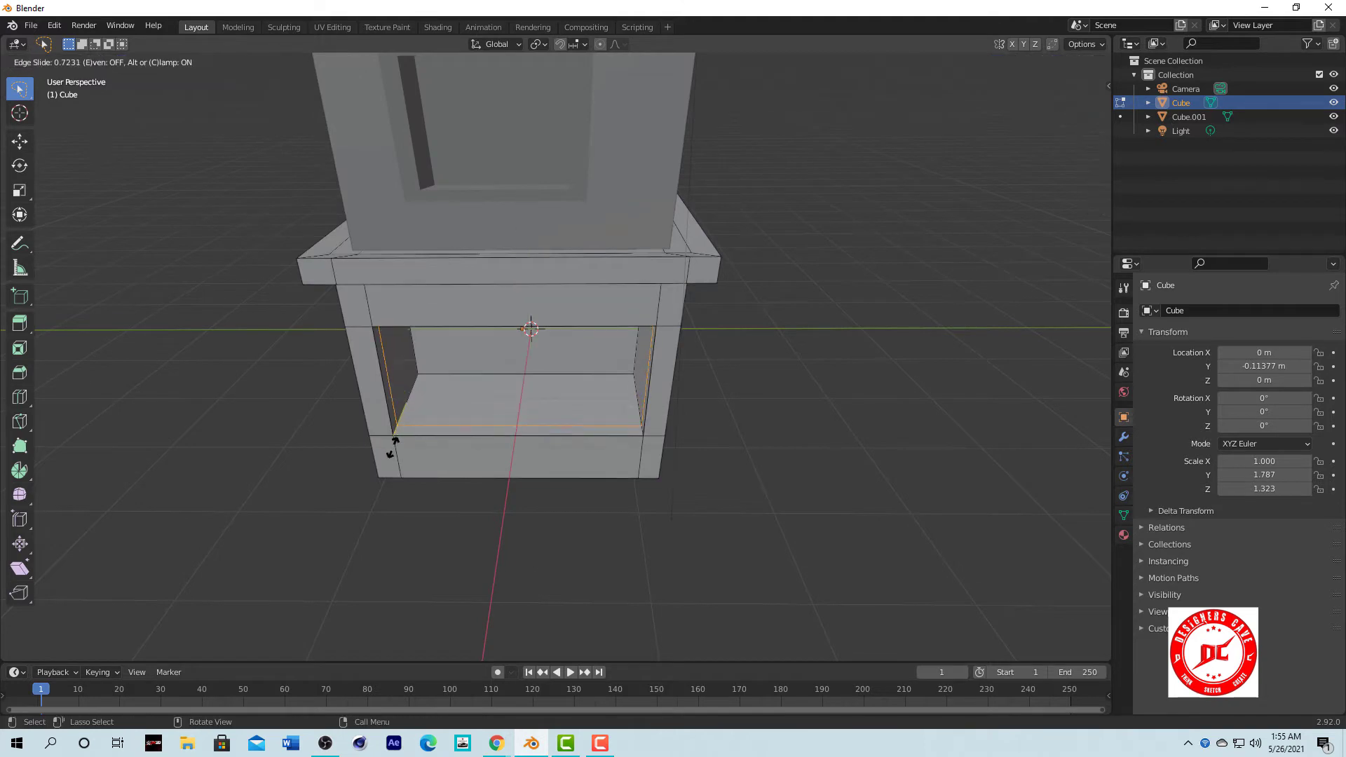
click(393, 445)
click(431, 429)
key(3)
click(474, 428)
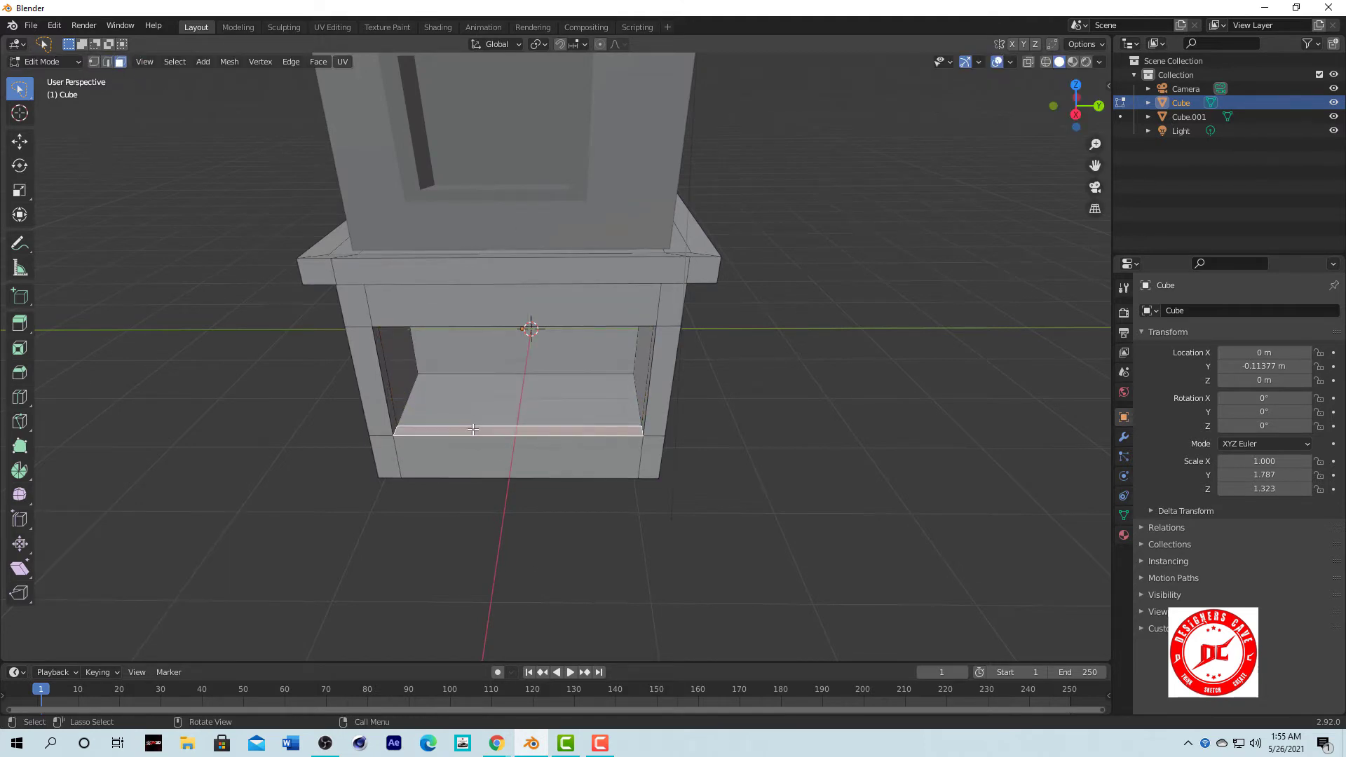
key(e)
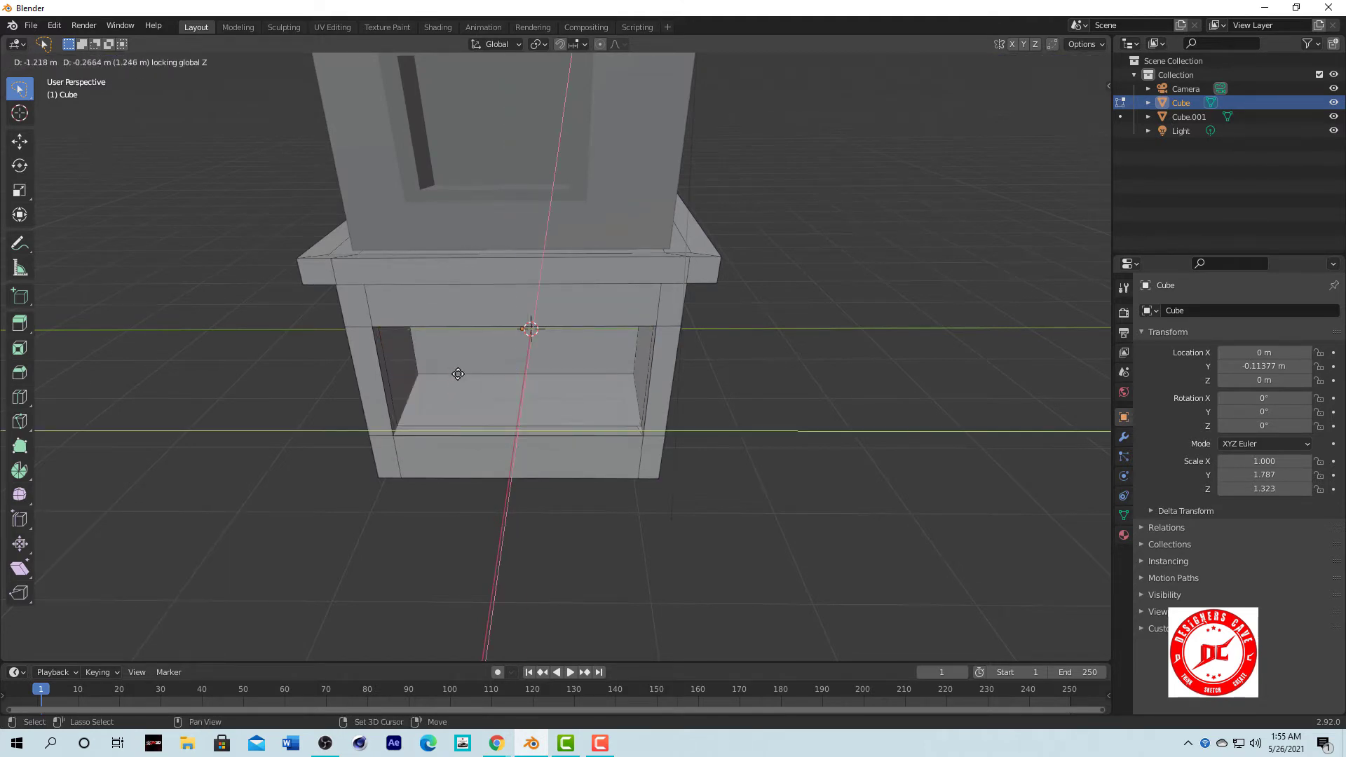
key(shift+y)
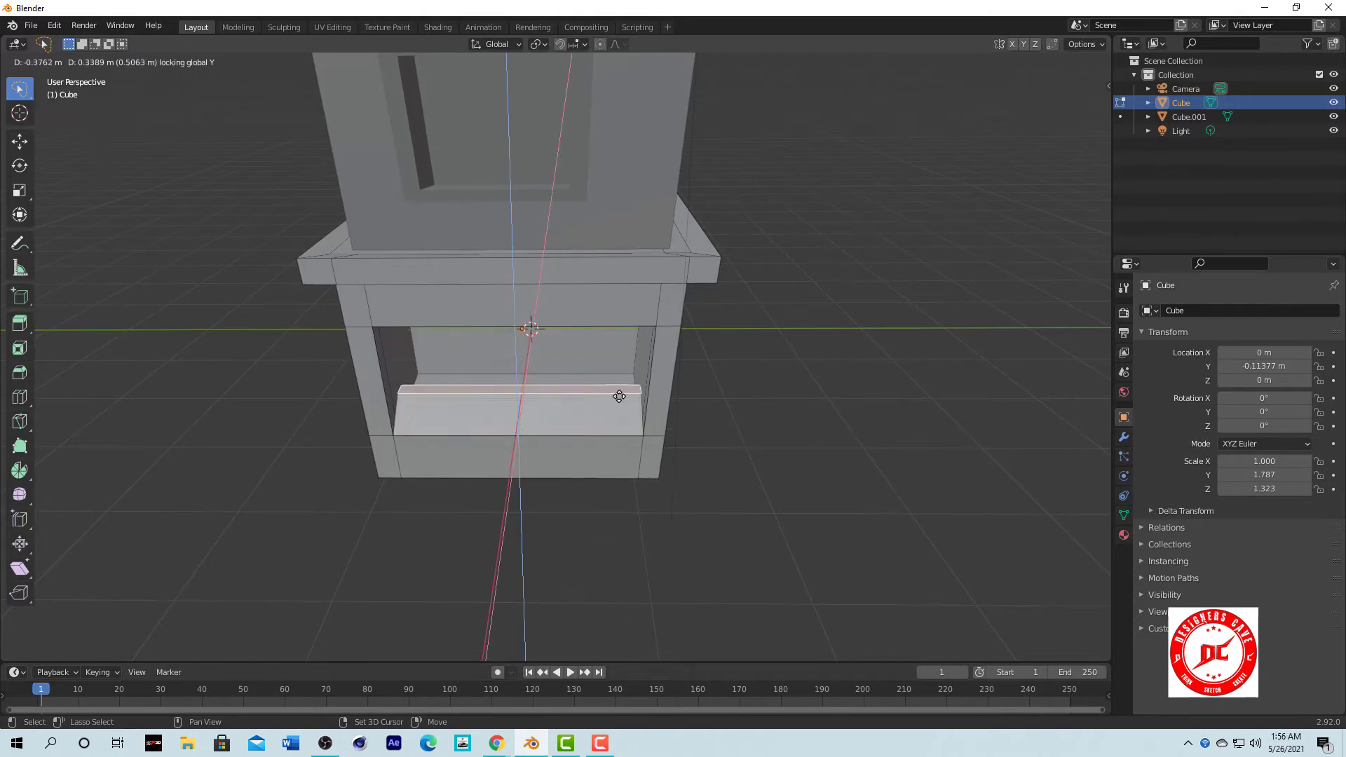
click(432, 626)
Orbit around the cabinet to inspect the opening, then return to Object Mode.
mouse_move(432, 626)
middle_down()
mouse_move(517, 398)
mouse_move(456, 442)
middle_up()
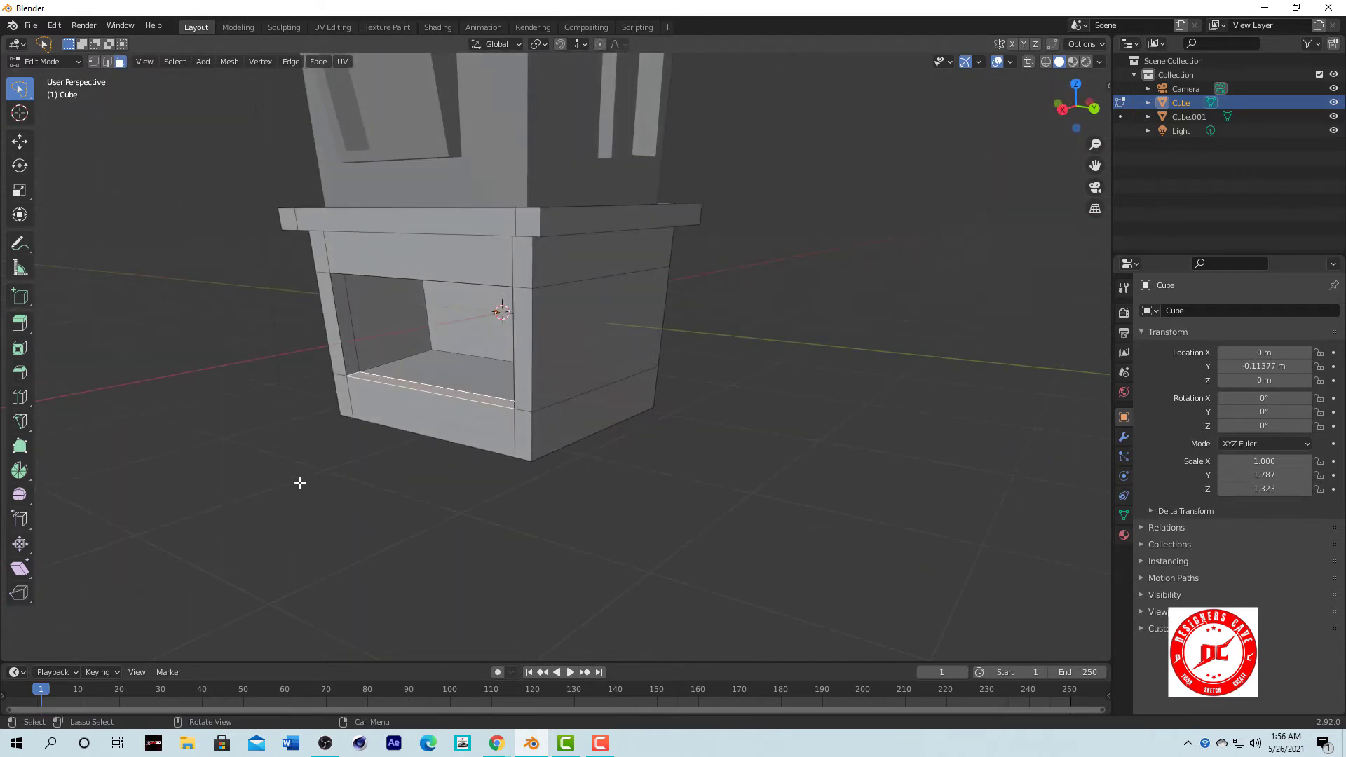
middle_drag(509, 394, 564, 330)
click(564, 330)
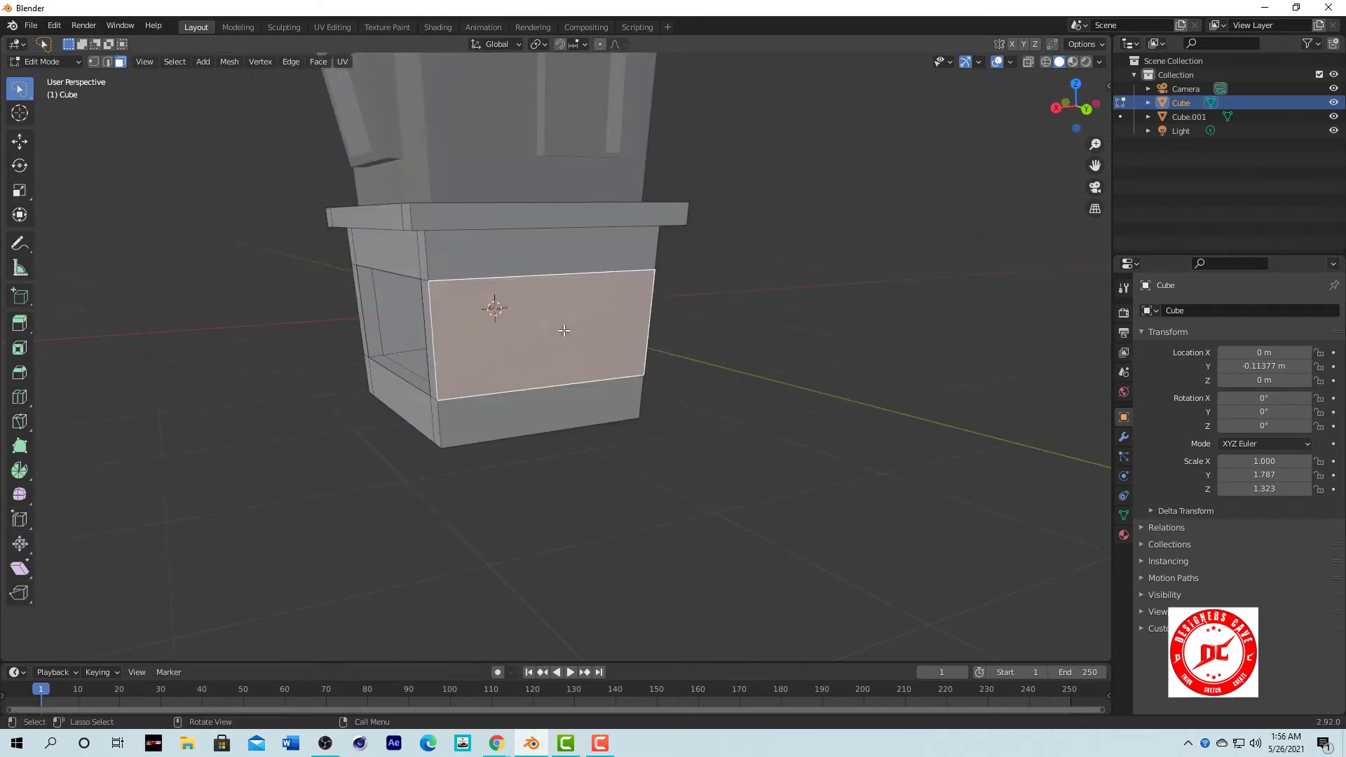
click(708, 425)
mouse_move(708, 424)
middle_down()
mouse_move(649, 427)
mouse_move(657, 467)
middle_up()
mouse_move(673, 415)
middle_down()
mouse_move(682, 309)
mouse_move(538, 238)
mouse_move(490, 357)
mouse_move(340, 262)
mouse_move(366, 252)
mouse_move(394, 208)
mouse_move(566, 361)
mouse_move(369, 342)
mouse_move(442, 397)
mouse_move(469, 316)
middle_up()
scroll(443, 313, up, 4)
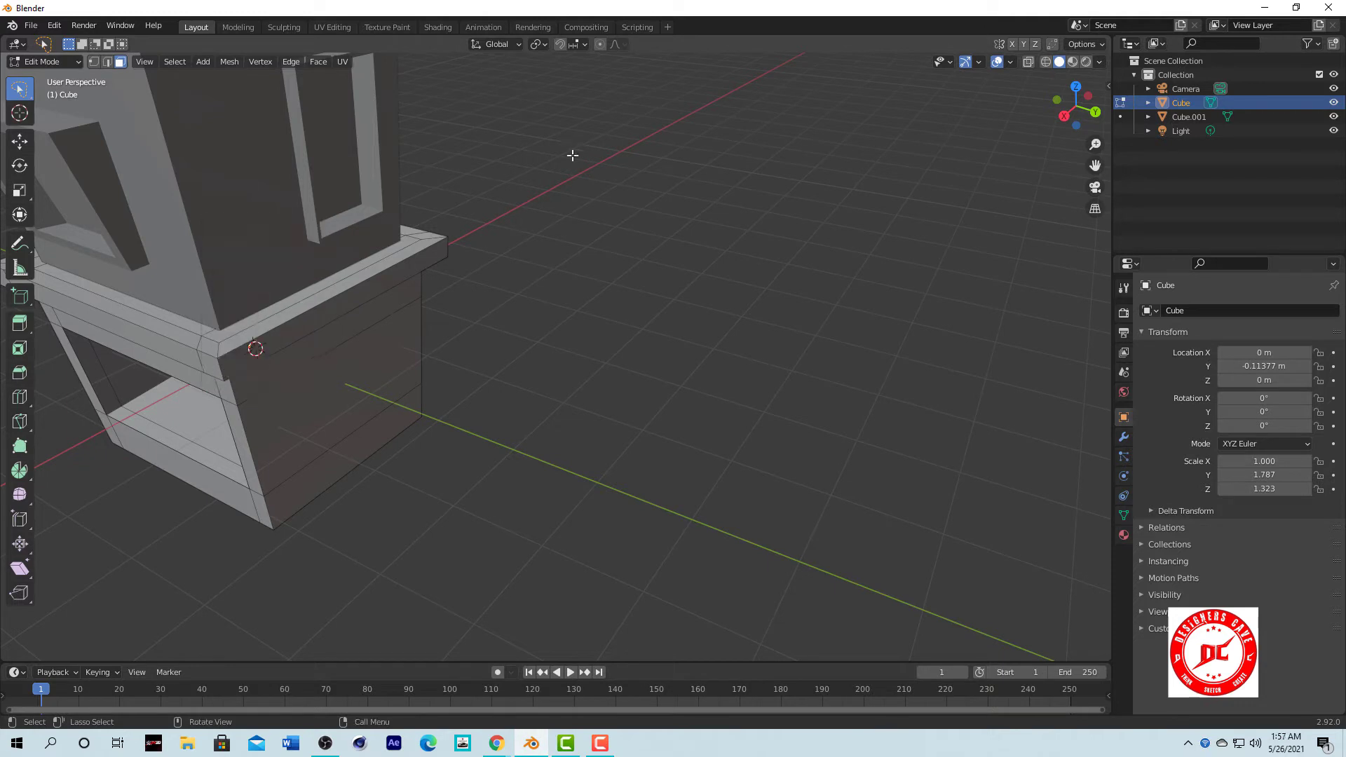
key(Tab)
Add a cube, shrink it to about half size, and move it along Y beside the cabinet.
key(alt+a)
key(shift+a)
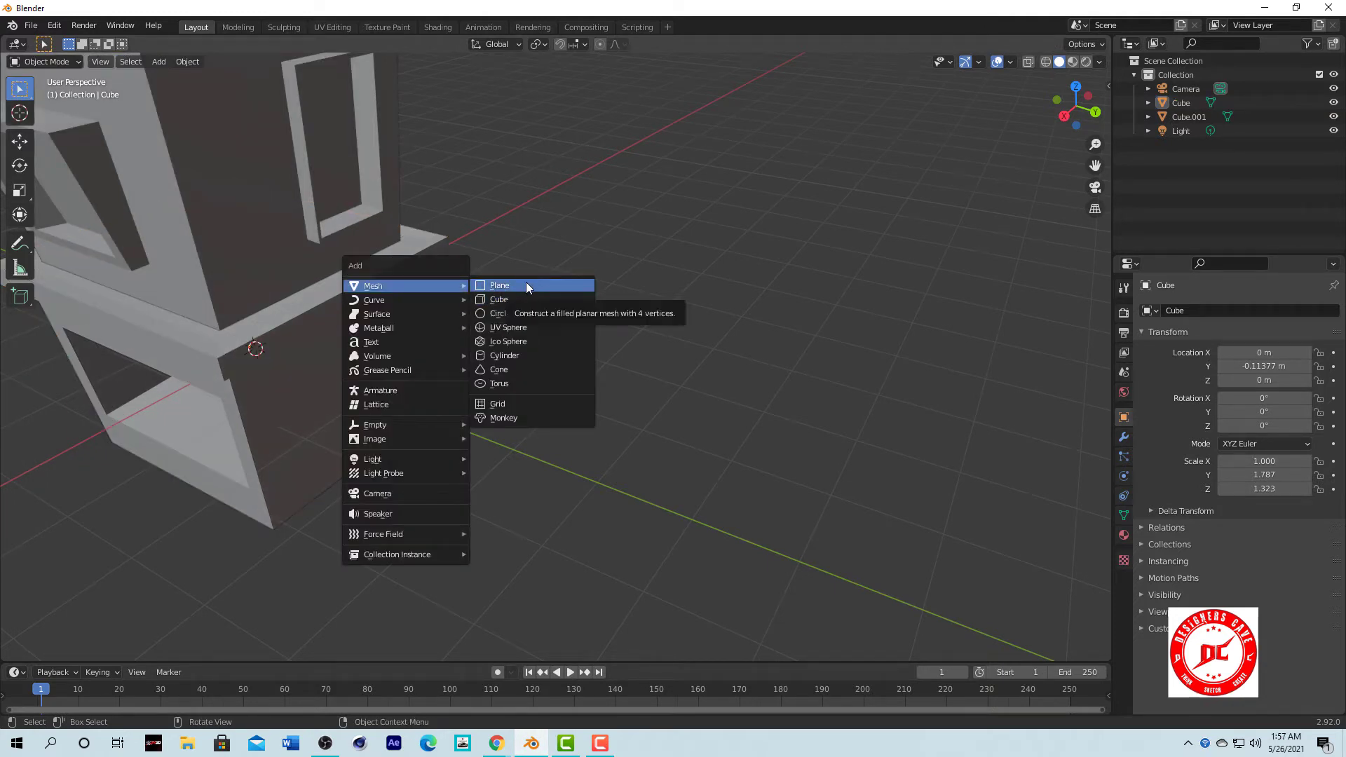
click(526, 283)
key(shift+a)
click(586, 321)
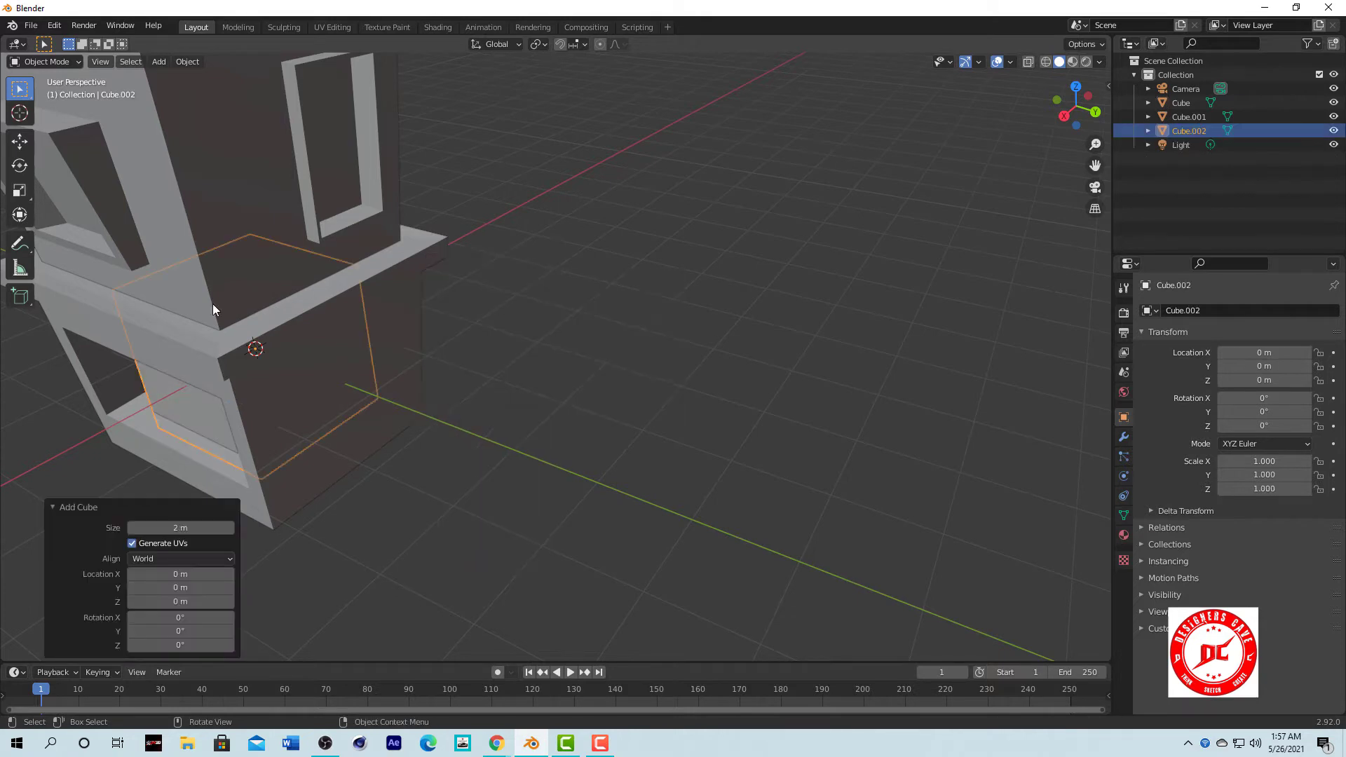
key(s)
click(412, 352)
key(g)
key(y)
click(357, 339)
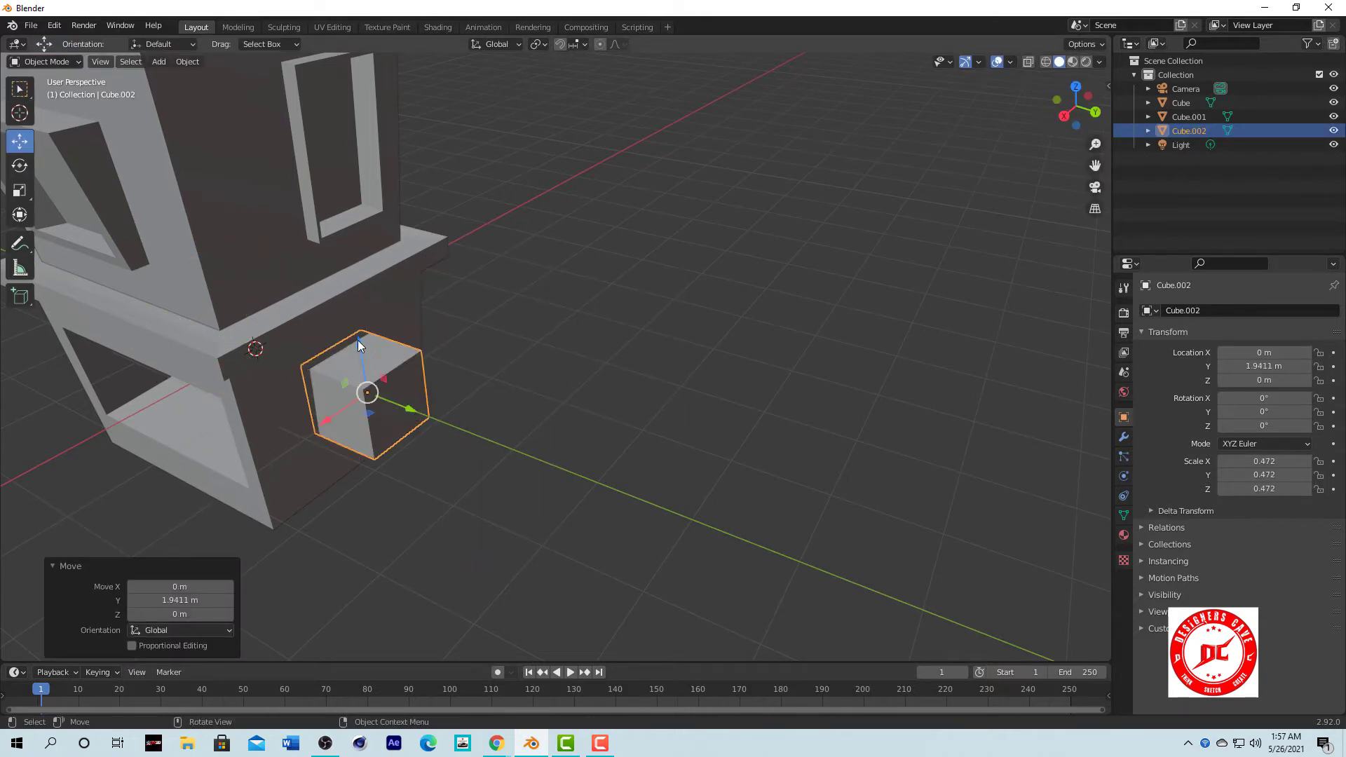
Raise the cube to the cabinet top and scale it into a thin bar along Y.
key(g)
key(z)
click(365, 231)
key(s)
click(454, 300)
key(s)
key(y)
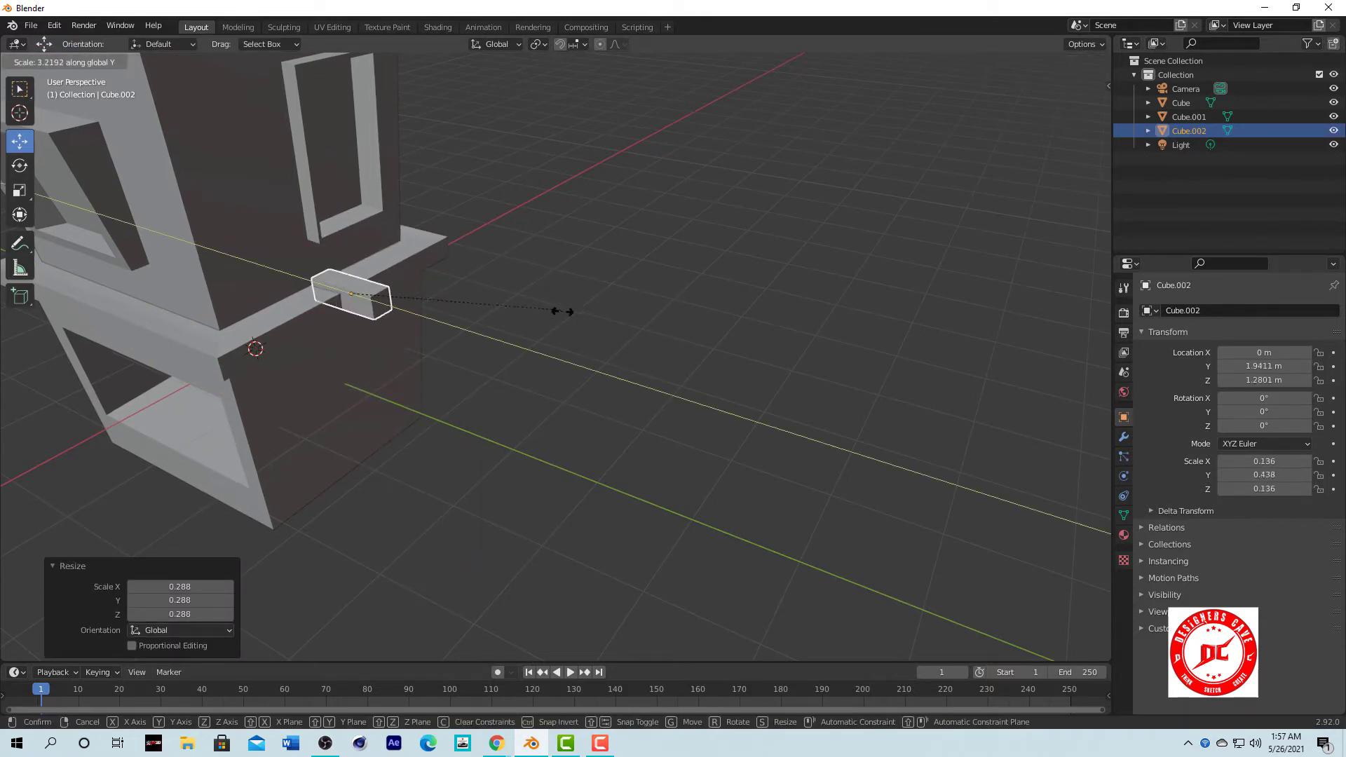
click(652, 337)
key(s)
click(519, 317)
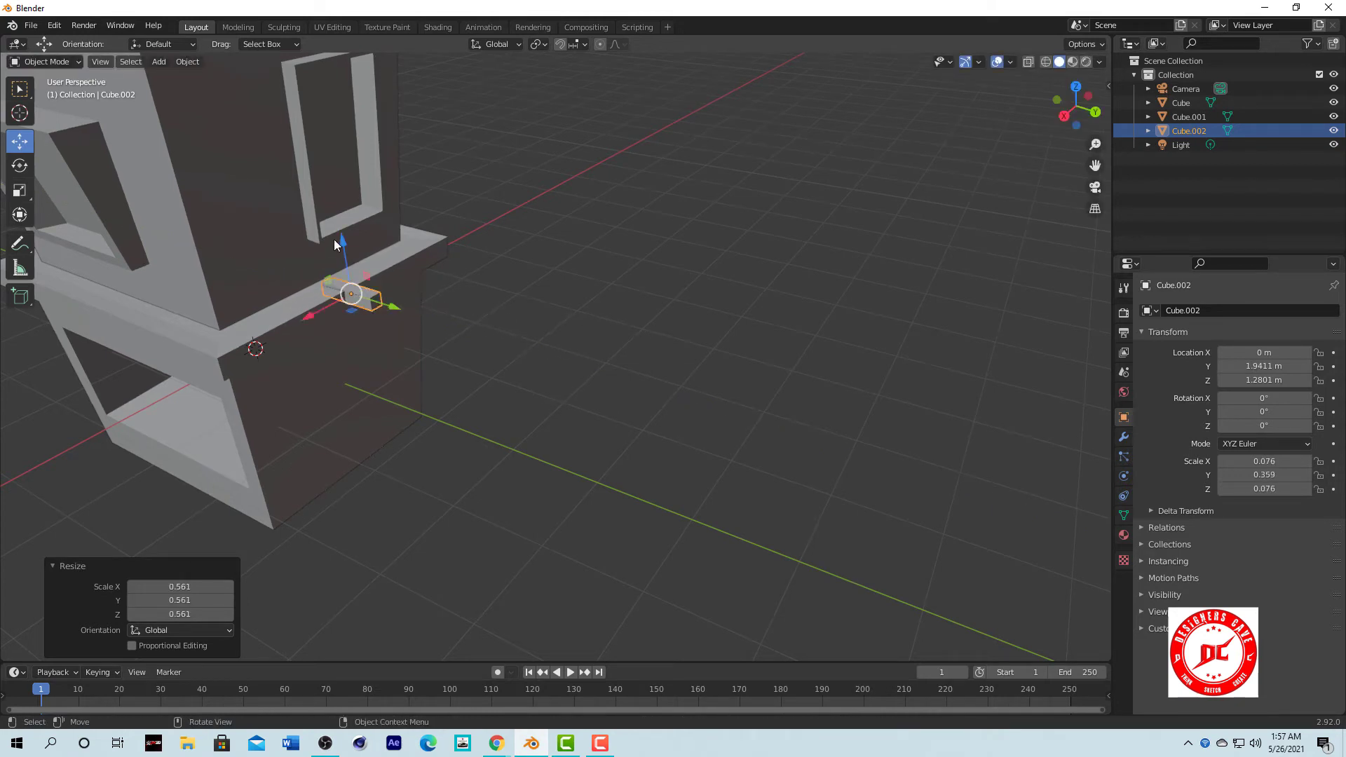
Position the bar against the cabin wall on the ledge using Z, X and Y moves.
key(g)
key(z)
click(328, 183)
scroll(450, 238, up, 3)
scroll(461, 302, down, 3)
middle_drag(461, 302, 443, 213)
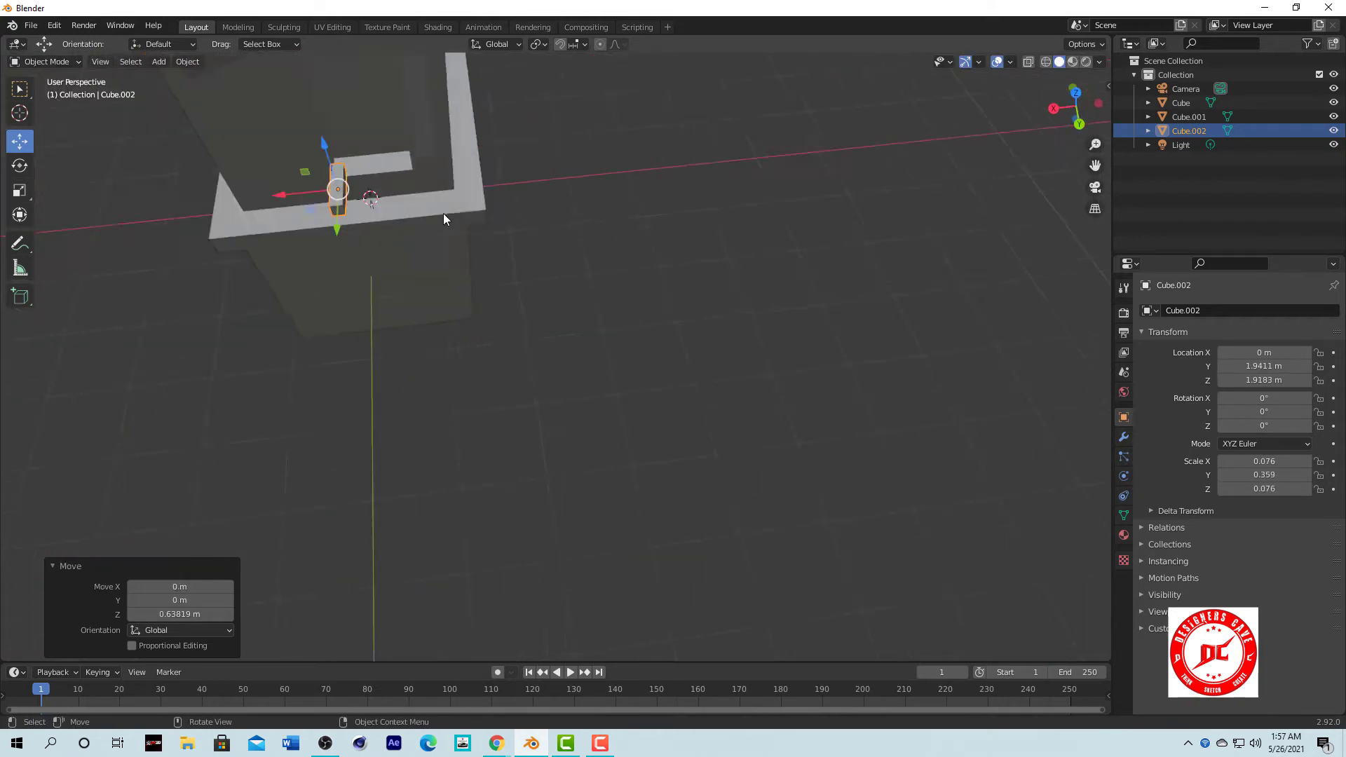
scroll(452, 337, up, 3)
middle_drag(452, 337, 545, 288)
key(g)
key(x)
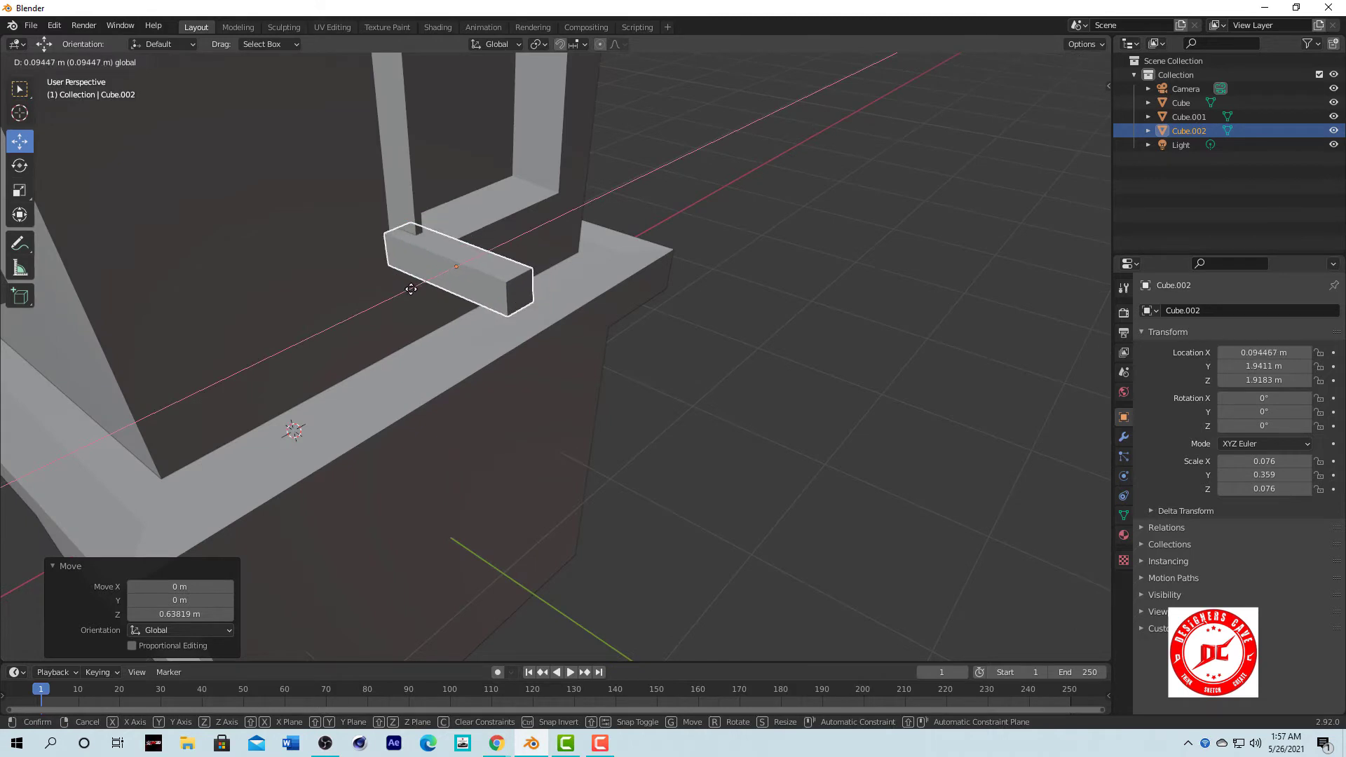
click(471, 294)
key(g)
key(y)
click(438, 256)
key(g)
key(z)
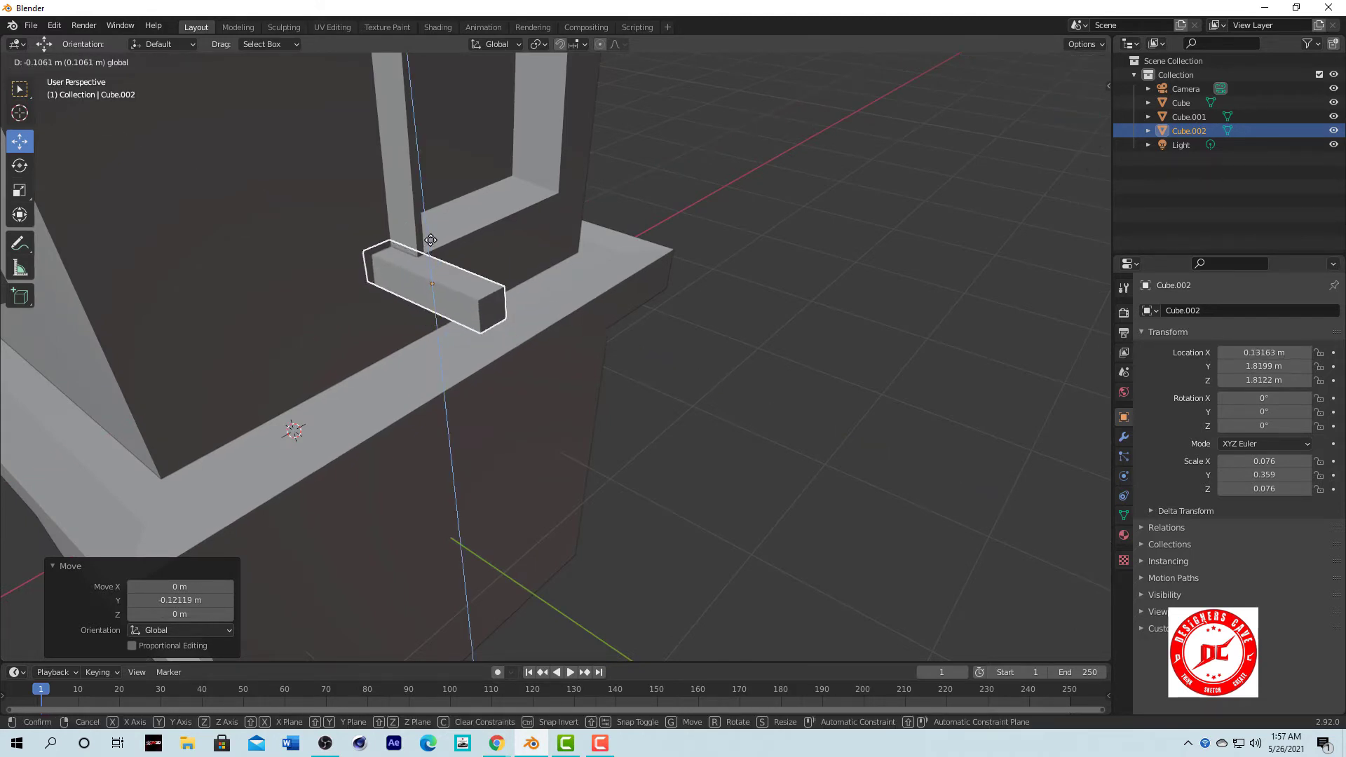
click(440, 265)
Duplicate the bar and slide the copy along X to the cabin's other side.
middle_drag(442, 269, 346, 247)
key(shift+d)
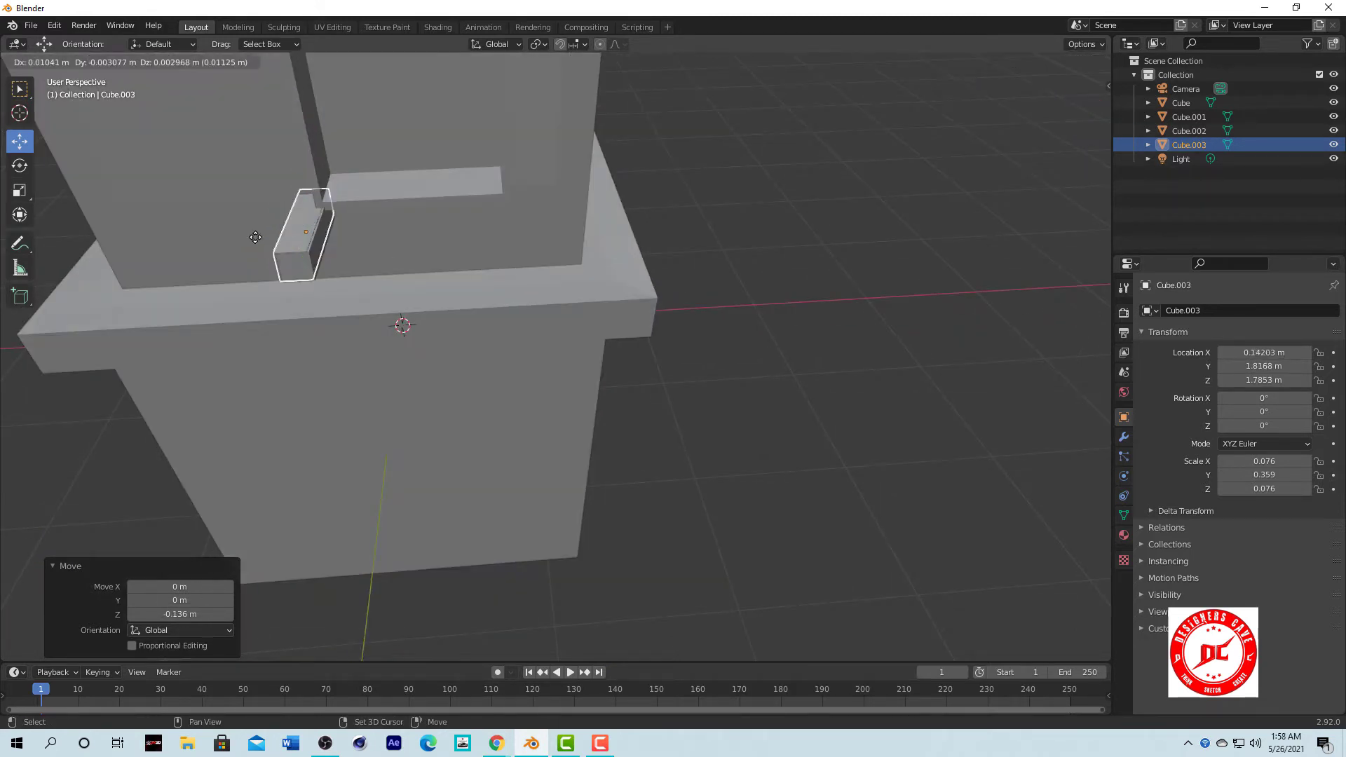
key(x)
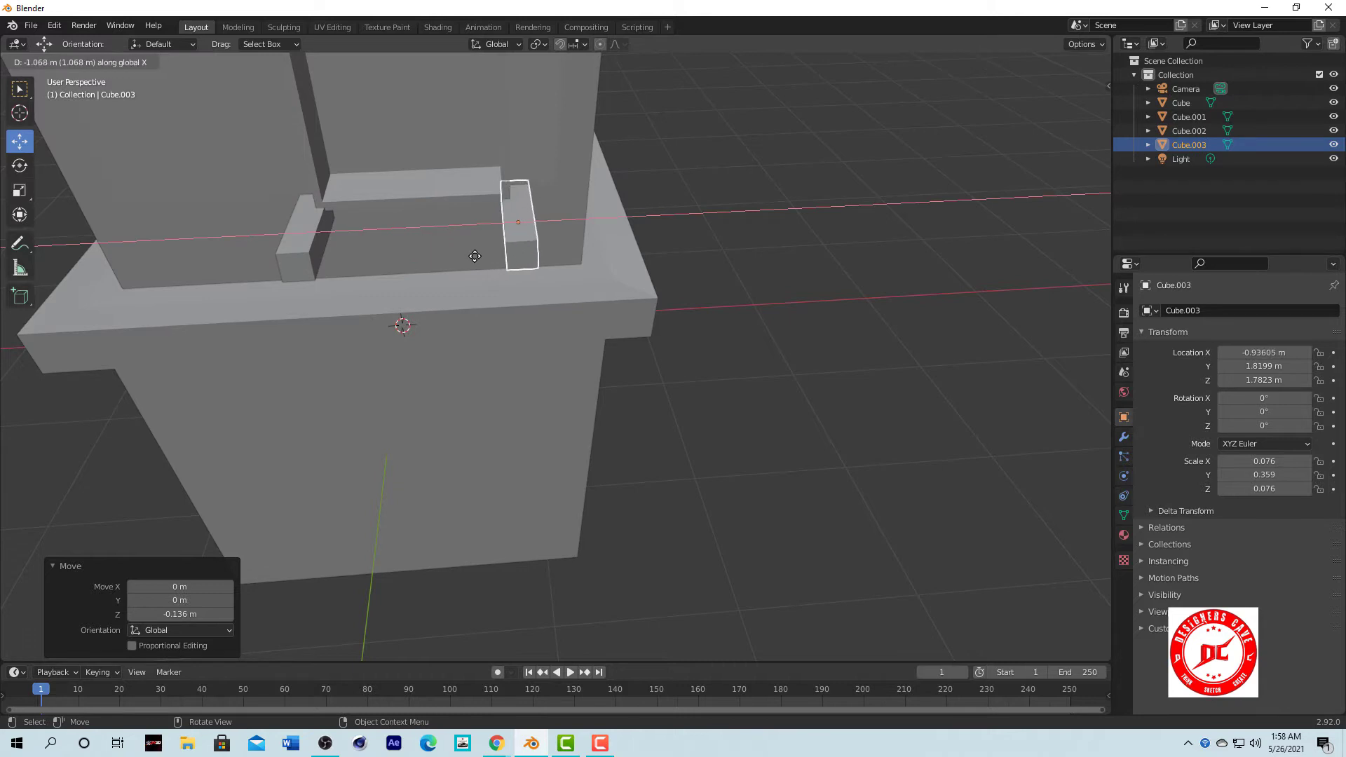
click(476, 255)
mouse_move(476, 256)
middle_down()
mouse_move(674, 215)
mouse_move(792, 235)
mouse_move(701, 231)
middle_up()
Select both bars and lengthen them along Y.
click(671, 216)
click(603, 249)
shift+click(651, 182)
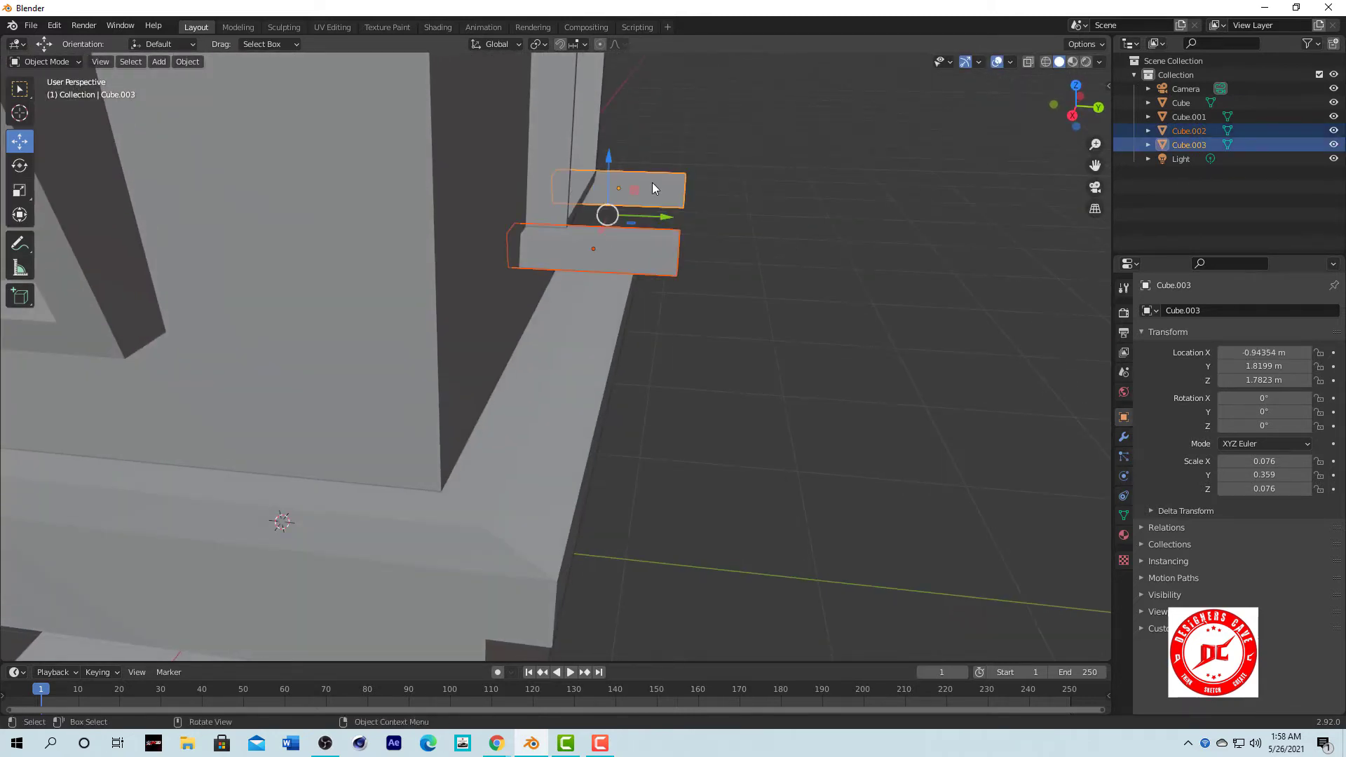
key(s)
key(y)
click(700, 192)
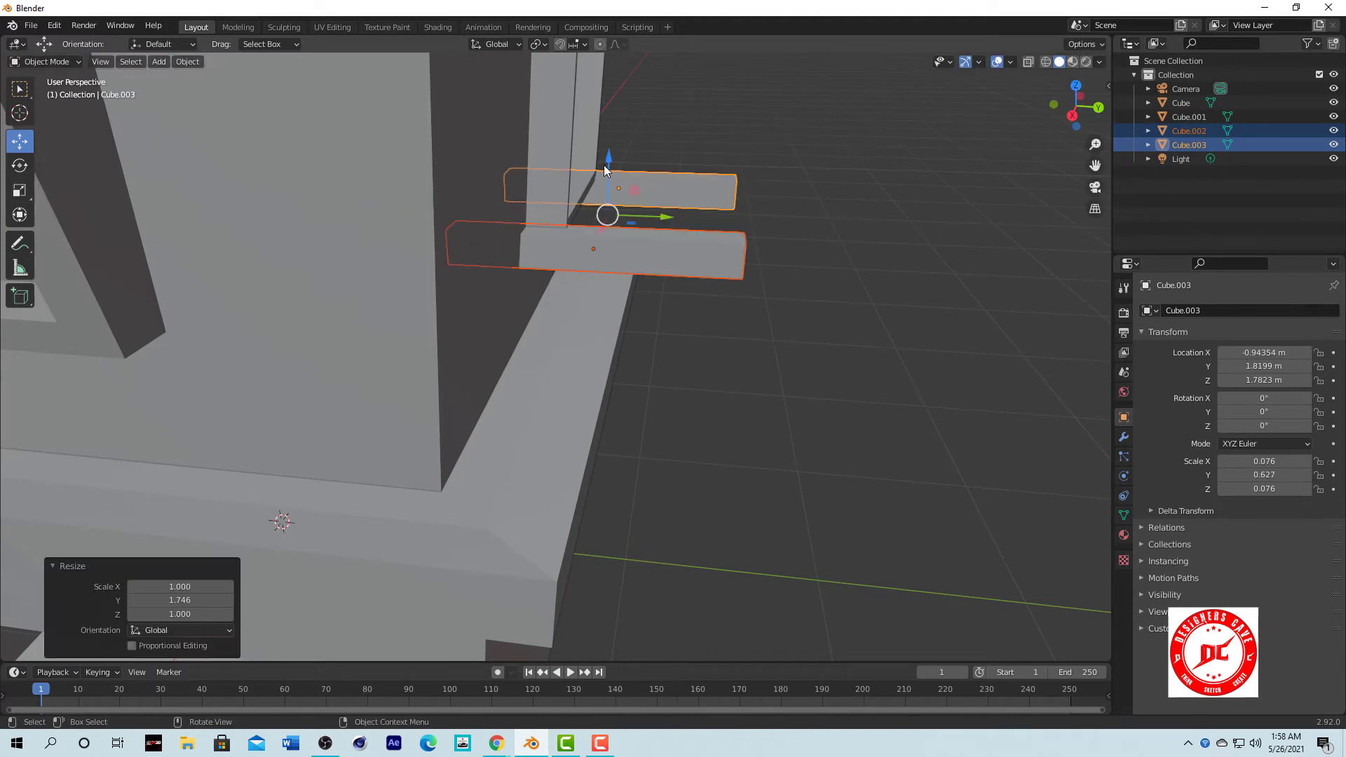
Lengthen both bars a little further along Y and push them outward.
drag(602, 164, 654, 114)
click(655, 113)
mouse_move(655, 114)
middle_down()
mouse_move(691, 220)
mouse_move(792, 237)
mouse_move(745, 225)
middle_up()
click(701, 211)
shift+click(708, 136)
key(s)
key(y)
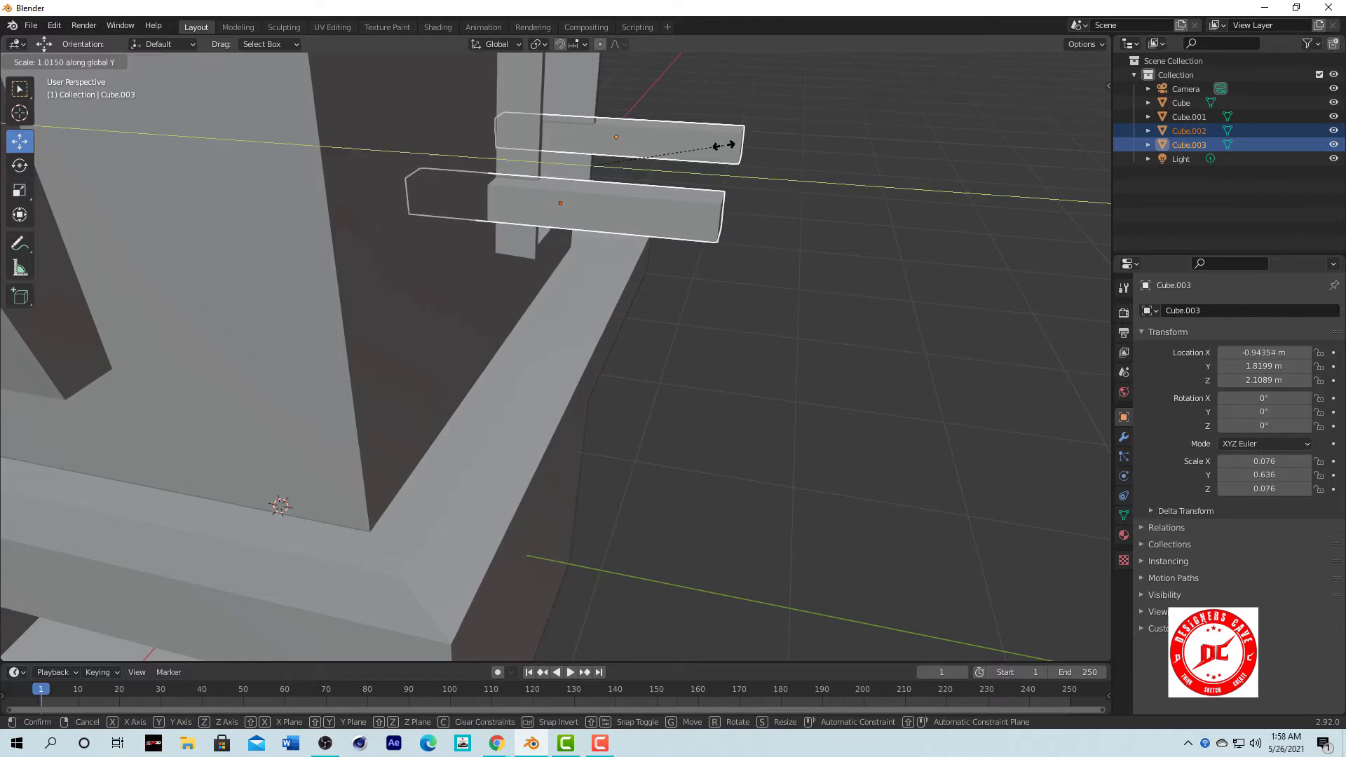
click(750, 145)
key(g)
key(y)
click(771, 196)
click(857, 224)
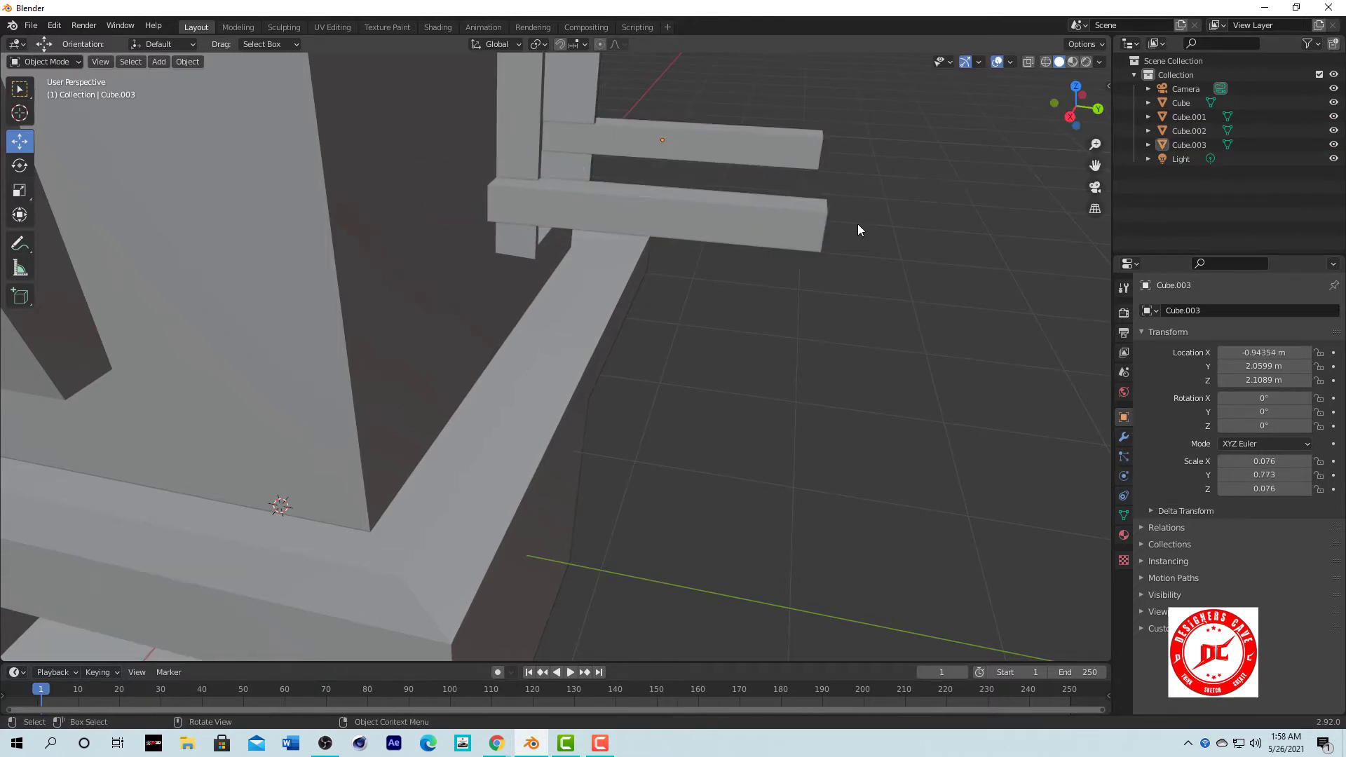
scroll(655, 229, down, 5)
mouse_move(654, 229)
middle_down()
mouse_move(629, 267)
mouse_move(575, 277)
mouse_move(531, 207)
middle_up()
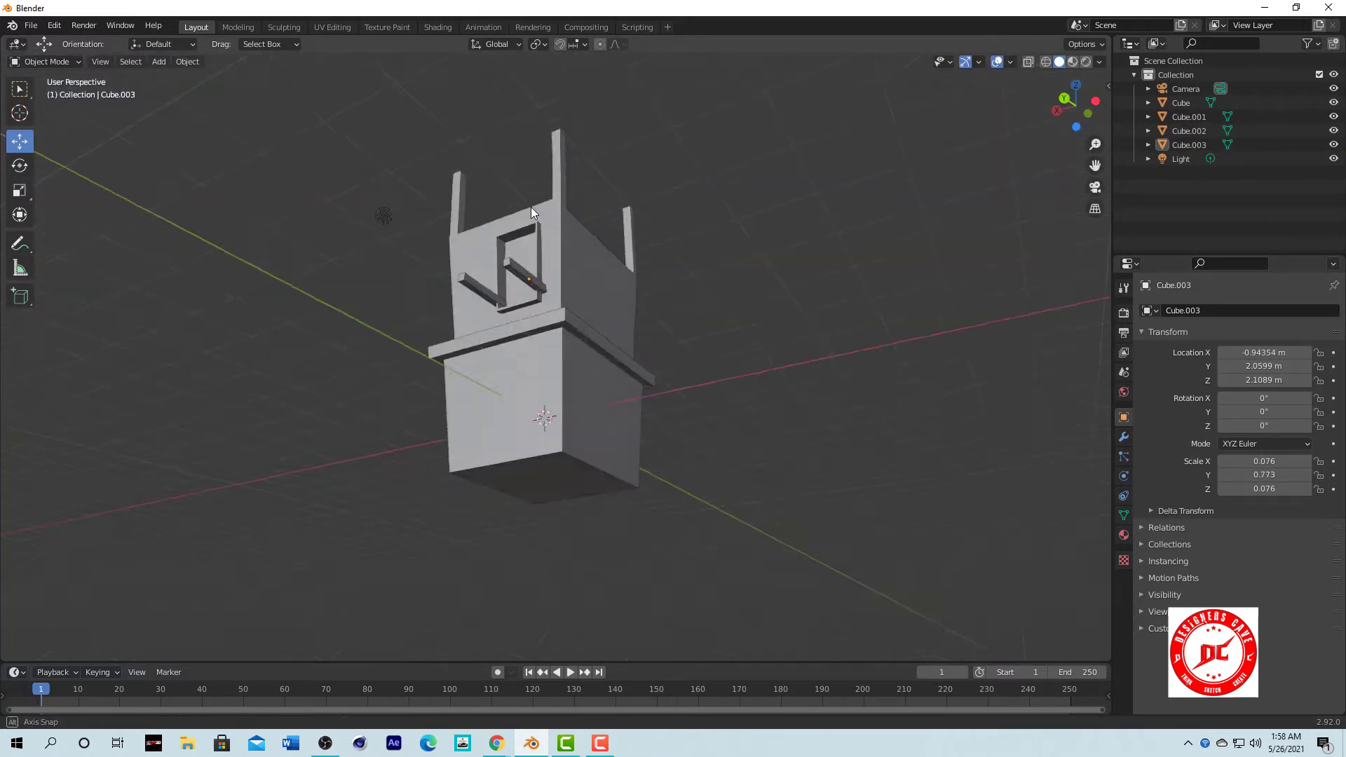
In Edit Mode on both bars, loop-cut near each bar's outer end and switch to face selection.
scroll(532, 207, up, 3)
click(582, 275)
scroll(582, 276, up, 3)
shift+click(510, 183)
key(Tab)
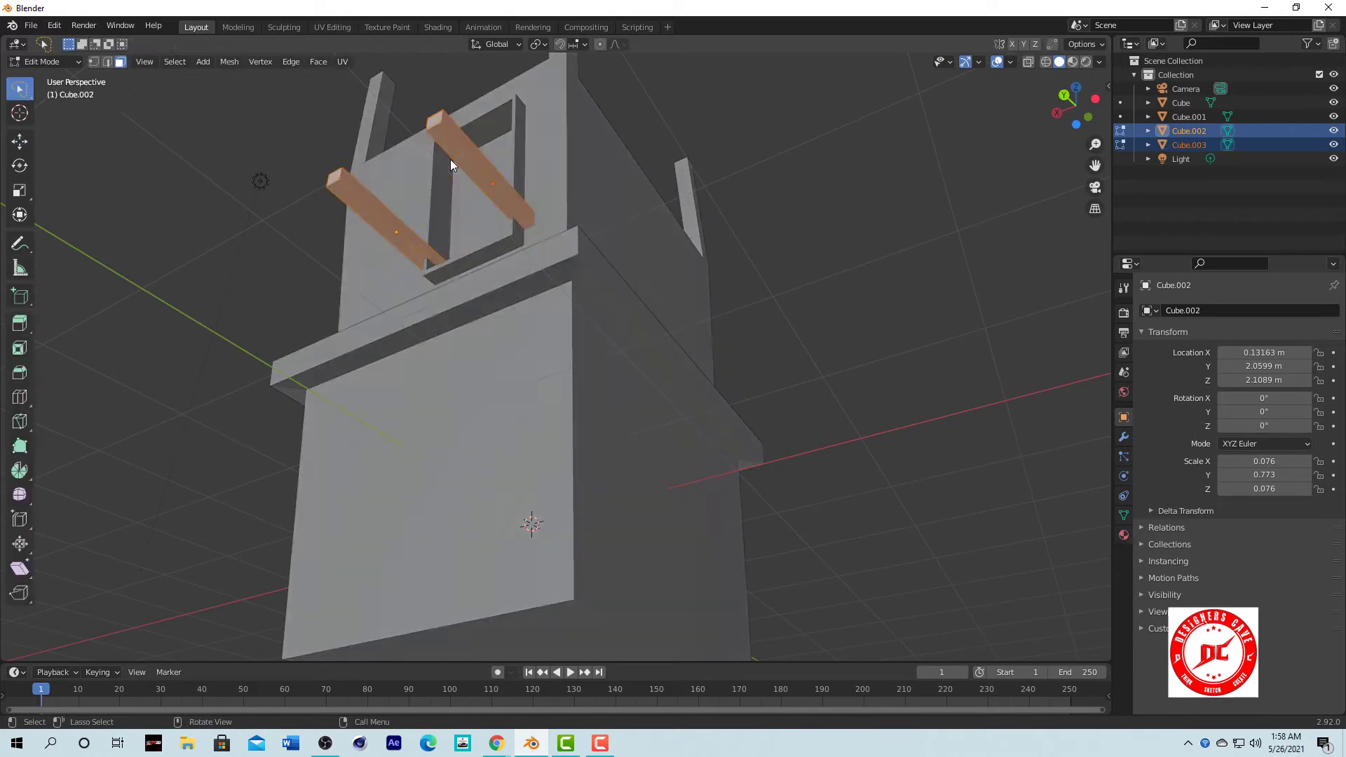
click(422, 117)
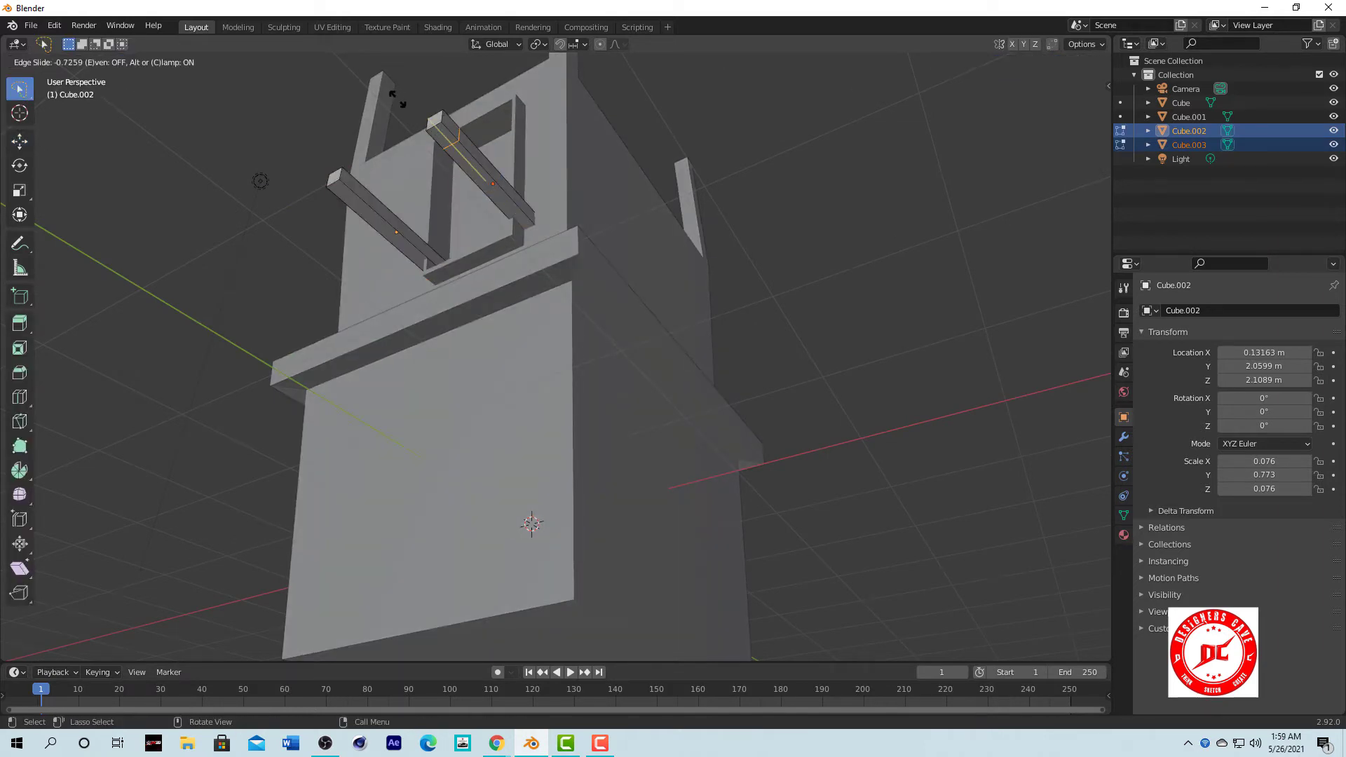
click(405, 103)
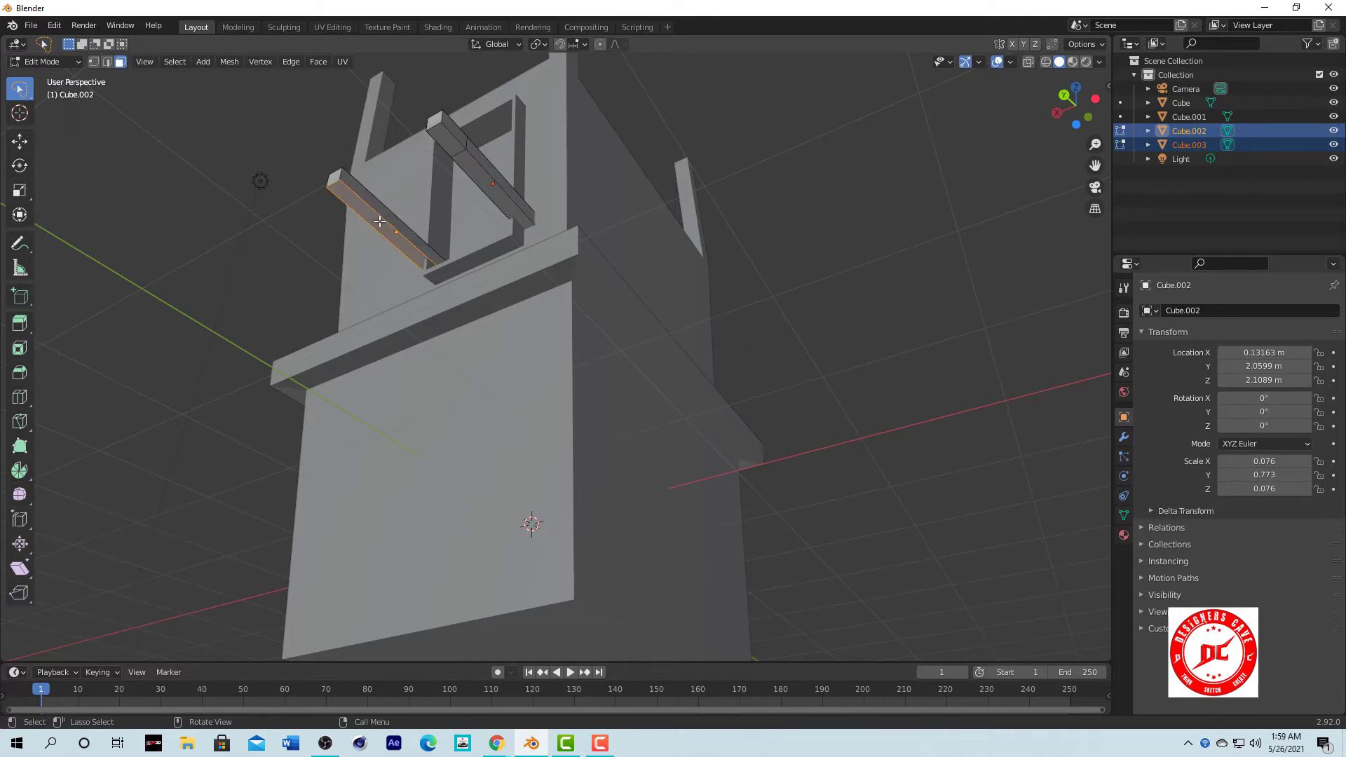
click(358, 199)
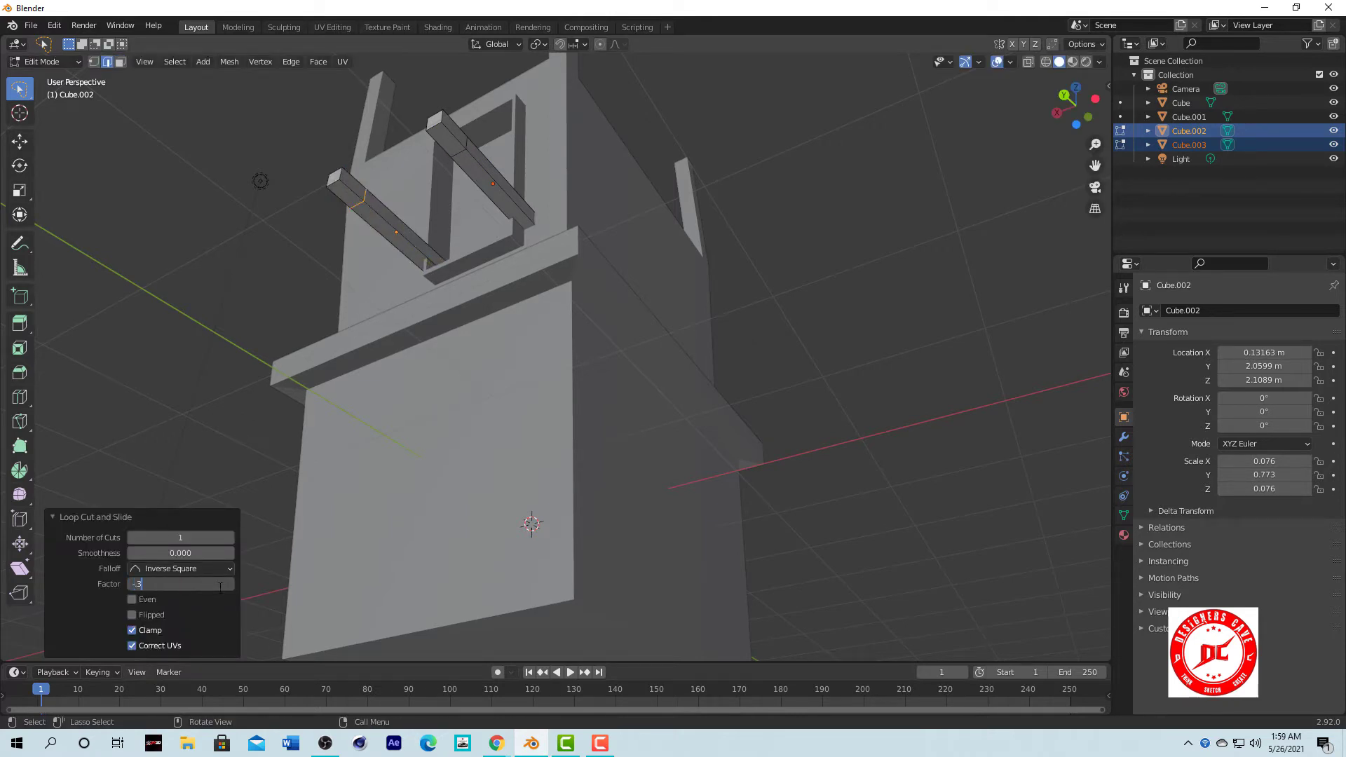
mouse_move(600, 274)
middle_down()
mouse_move(759, 315)
mouse_move(346, 203)
middle_up()
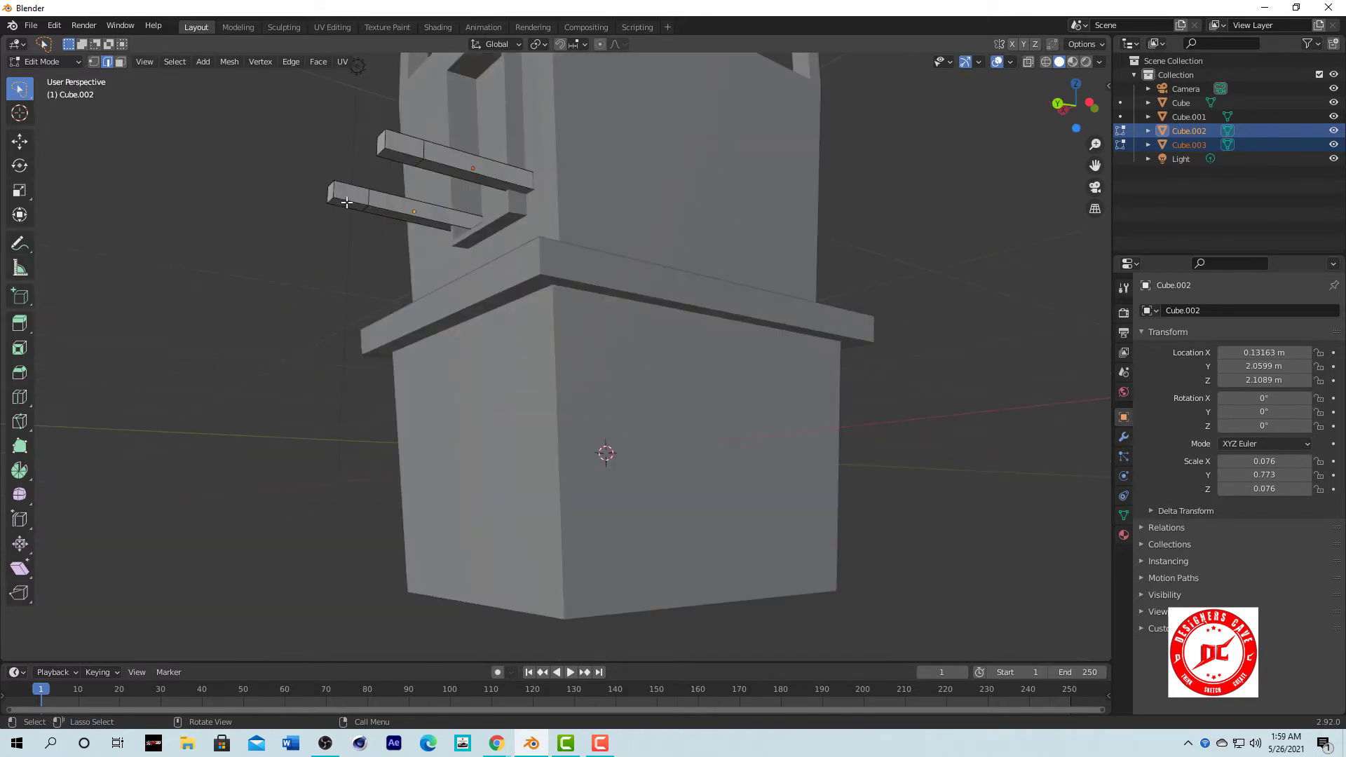
click(119, 65)
Extrude the bars' end faces downward into ground-reaching legs, redoing until the length fits.
mouse_move(403, 155)
middle_down()
mouse_move(580, 288)
mouse_move(569, 317)
middle_up()
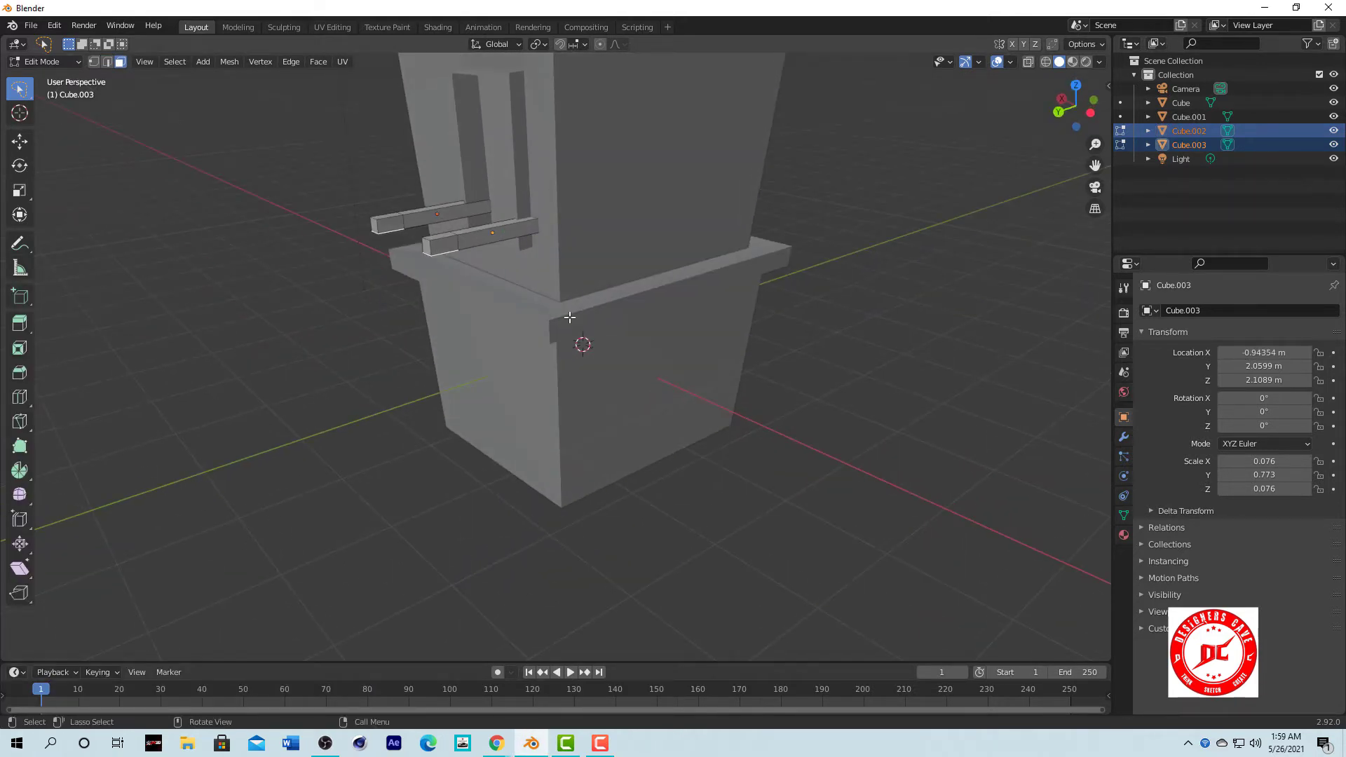
key(e)
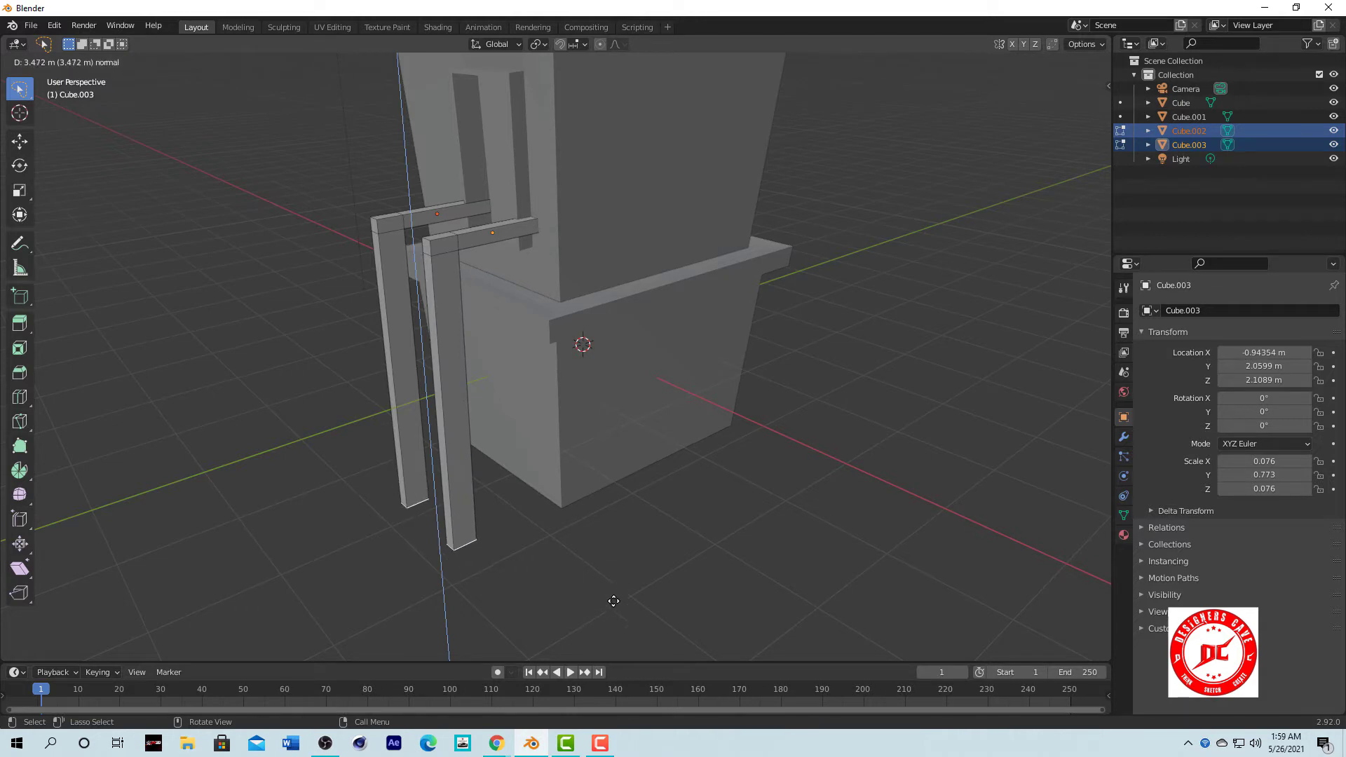
click(613, 600)
middle_drag(613, 601, 559, 501)
key(ctrl+z)
key(KP_3)
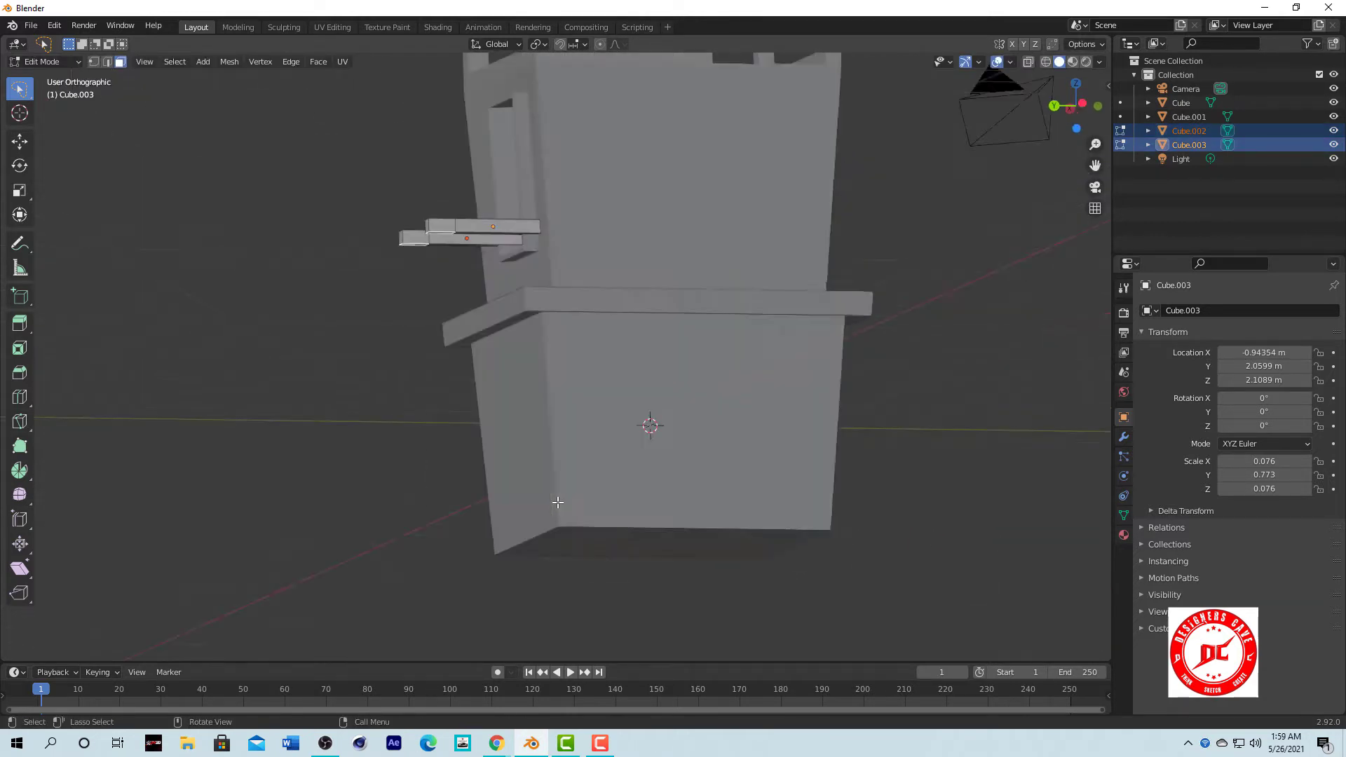
key(e)
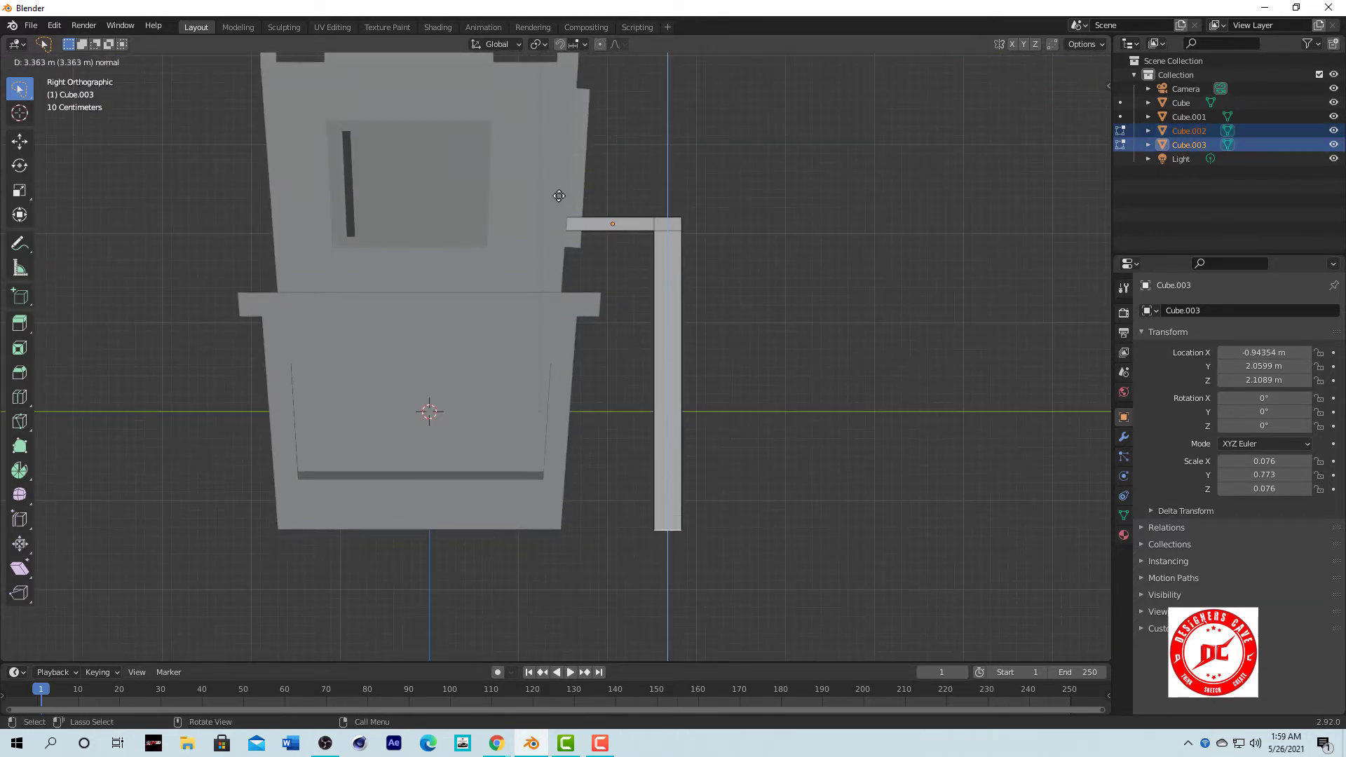
click(572, 198)
mouse_move(571, 198)
middle_down()
mouse_move(596, 235)
mouse_move(601, 216)
mouse_move(490, 280)
mouse_move(882, 352)
middle_up()
key(ctrl+z)
key(e)
click(607, 82)
Return to Object Mode and frame the left rail in right side view.
scroll(661, 219, down, 5)
click(42, 61)
shift+click(501, 312)
key(KP_3)
key(KP_Decimal)
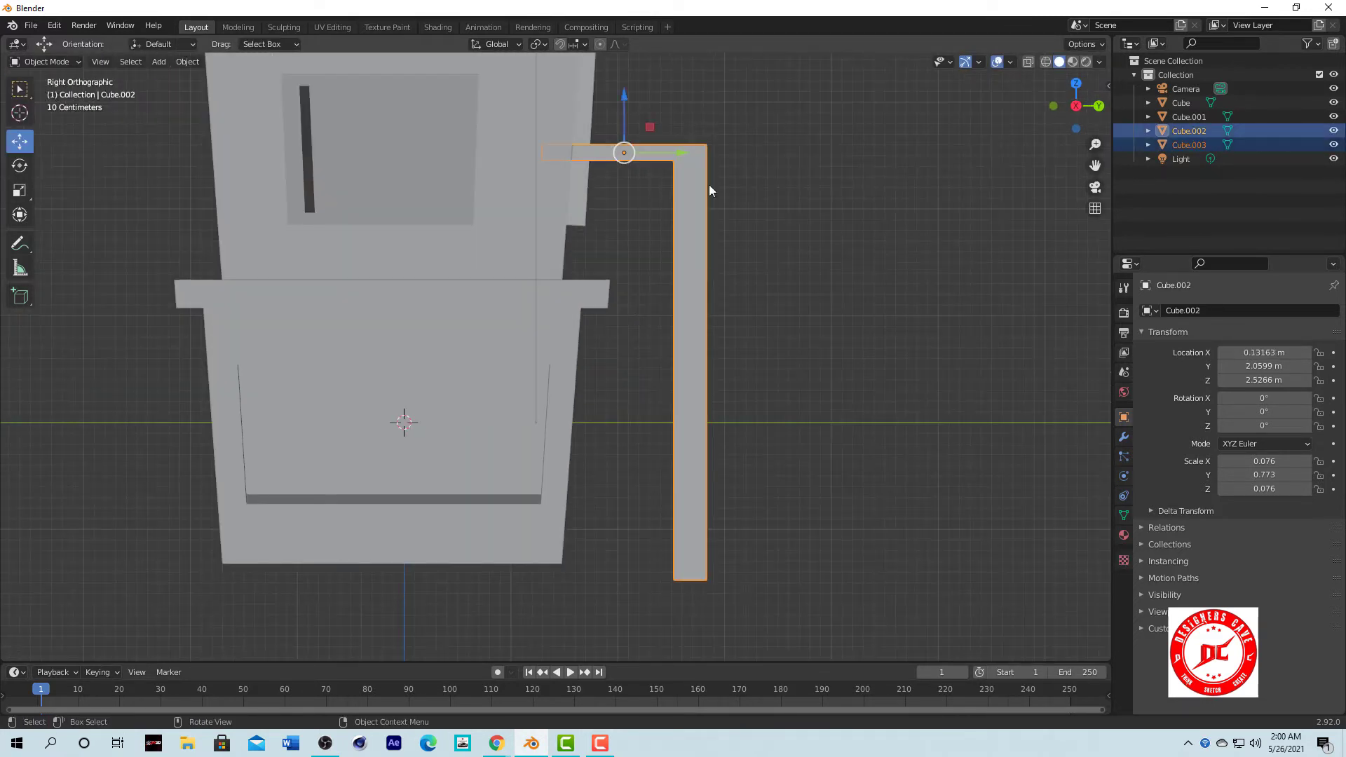
Raise the selected rail vertices slightly, then enable X-ray with the Move tool and box selection.
drag(624, 94, 618, 75)
mouse_move(618, 76)
middle_down()
mouse_move(586, 237)
mouse_move(516, 245)
mouse_move(557, 175)
mouse_move(390, 503)
middle_up()
key(Tab)
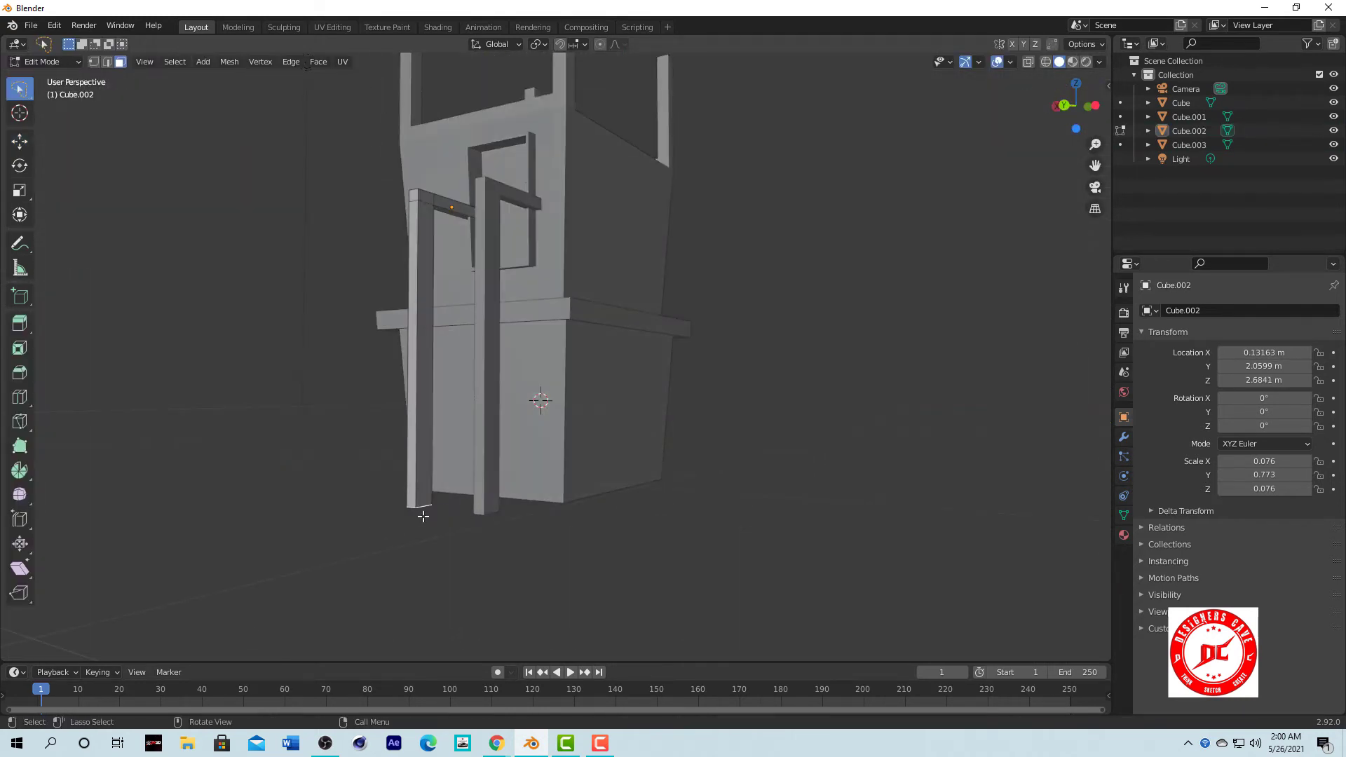
click(1027, 62)
middle_drag(1023, 77, 495, 428)
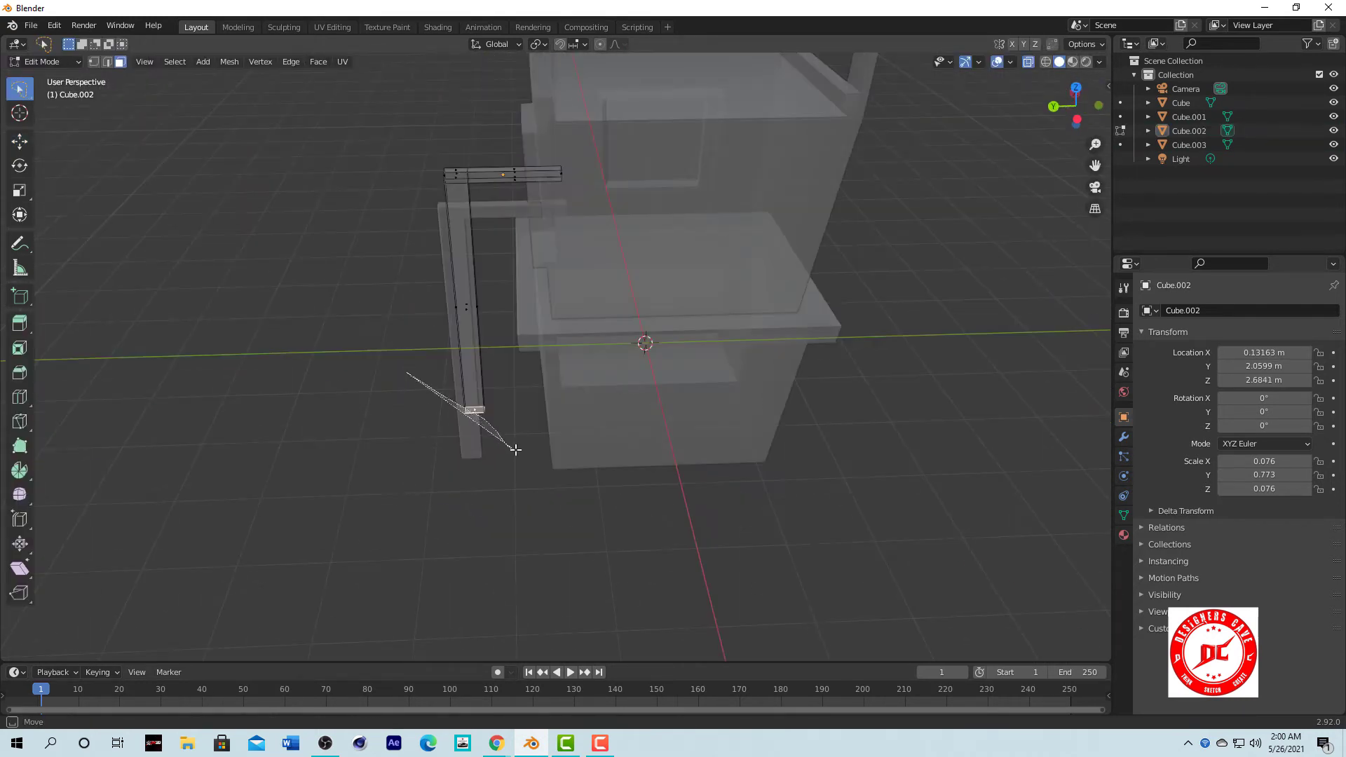
click(20, 142)
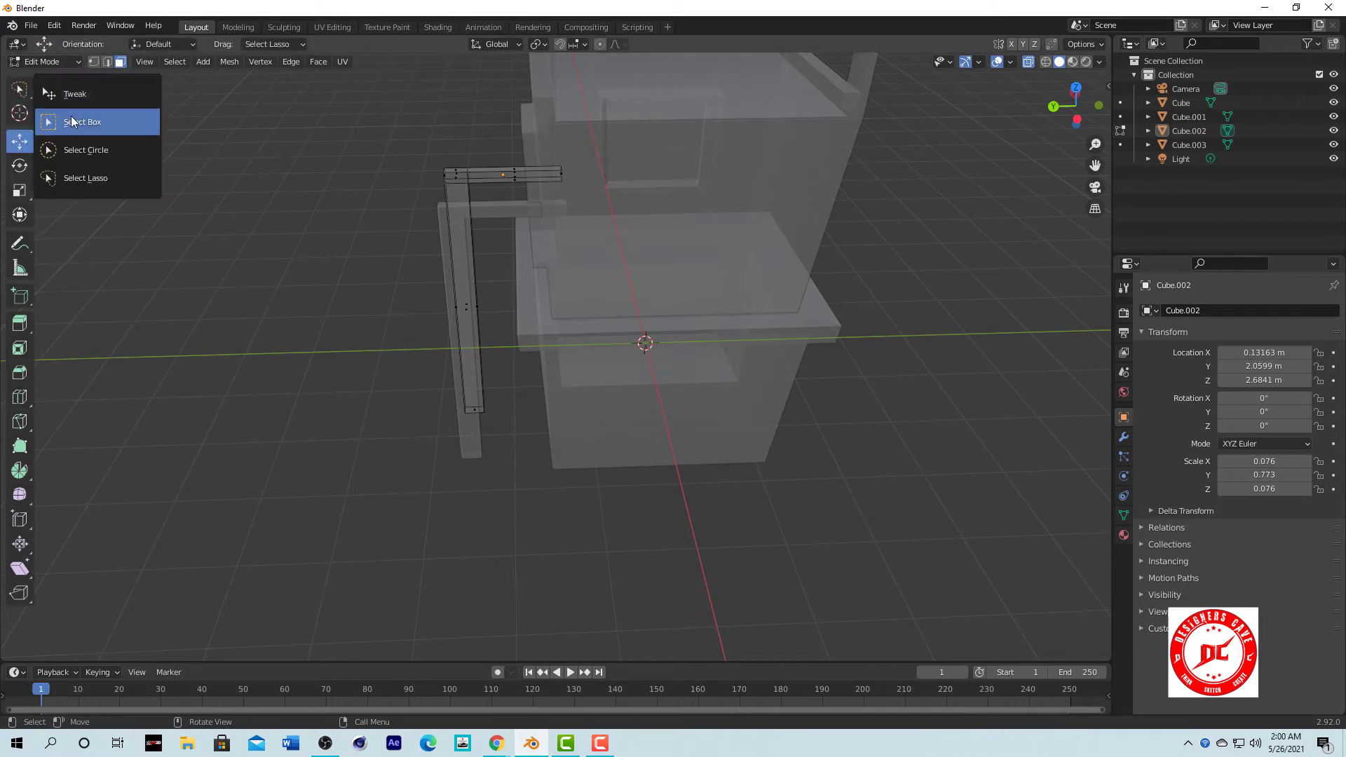
drag(20, 88, 84, 125)
middle_drag(564, 416, 513, 536)
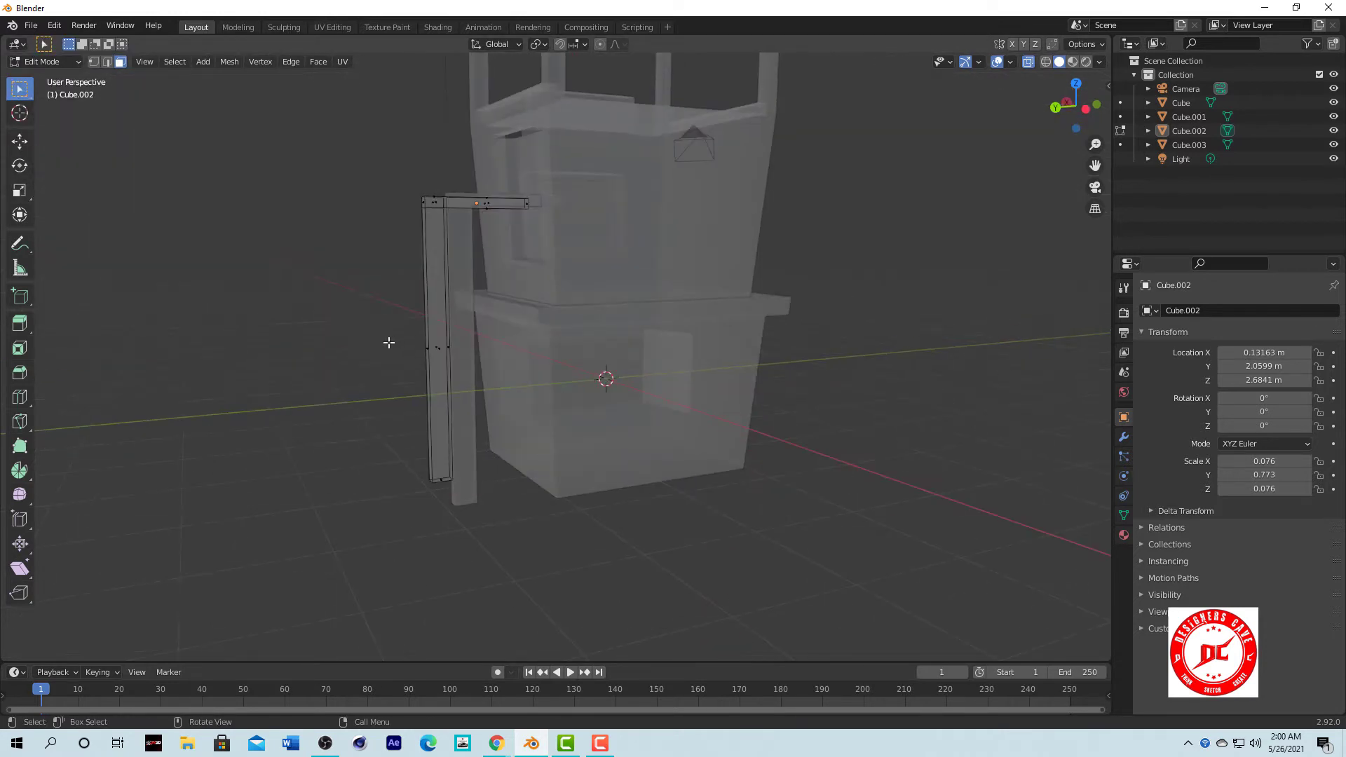
Select both rails' bottom vertices and move their feet out from the tower.
key(Tab)
shift+click(456, 429)
key(Tab)
drag(406, 445, 475, 551)
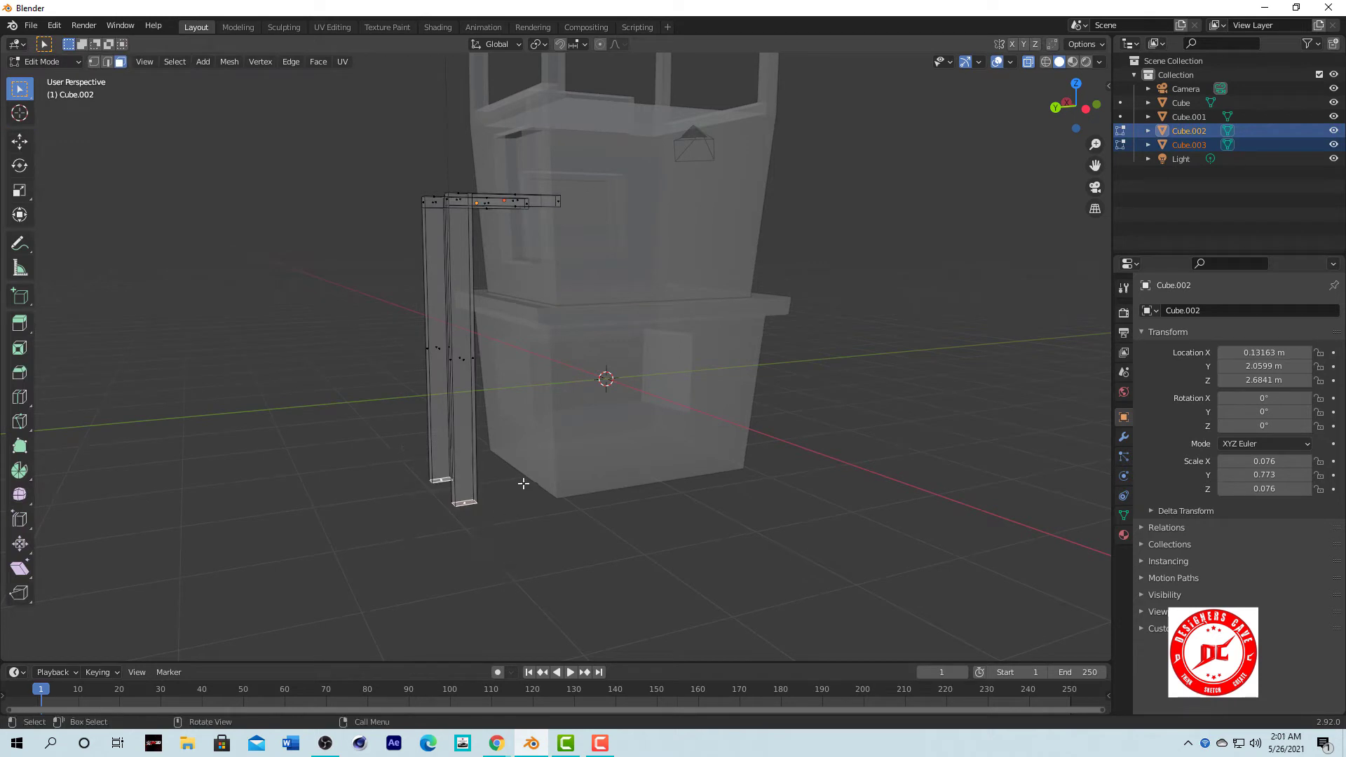
key(g)
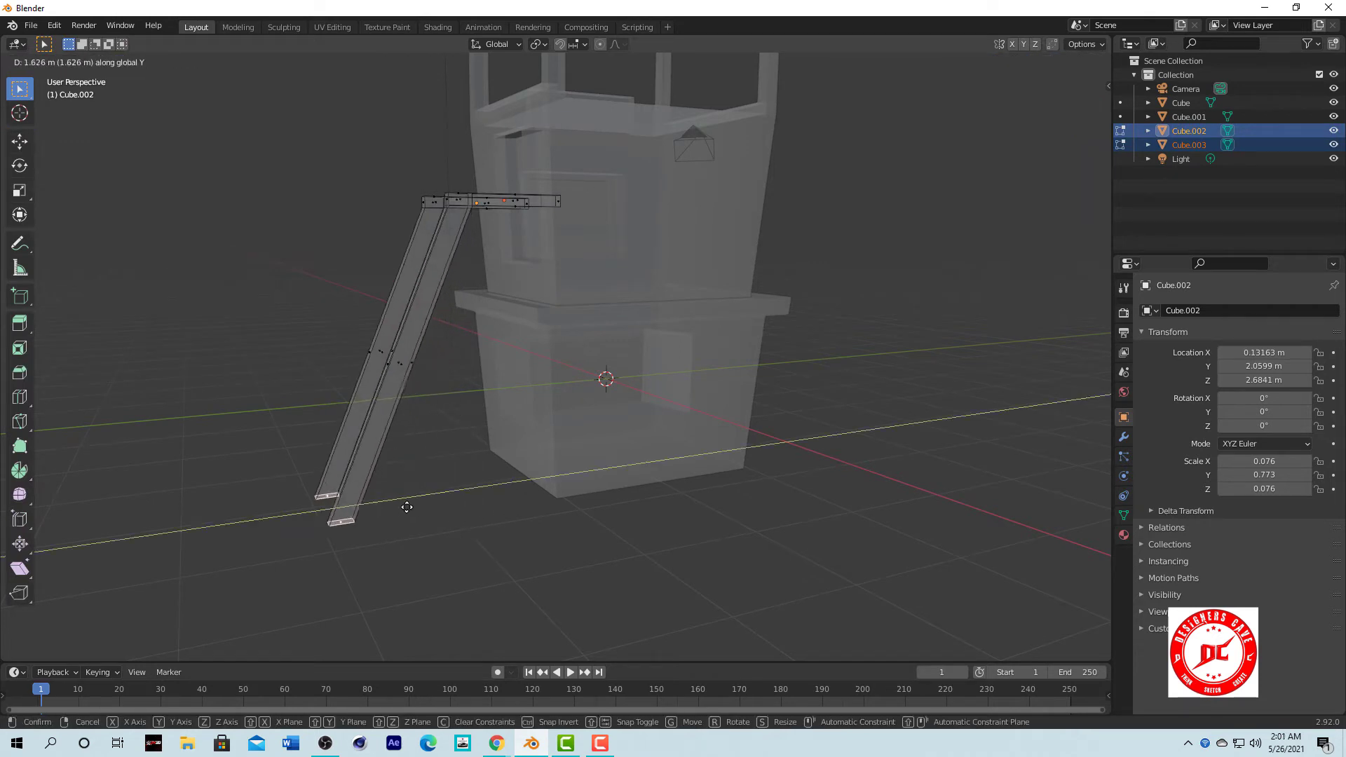
click(424, 505)
key(Tab)
Turn off X-ray, reselect the two ladder rails and start adding a mesh cube.
key(alt+a)
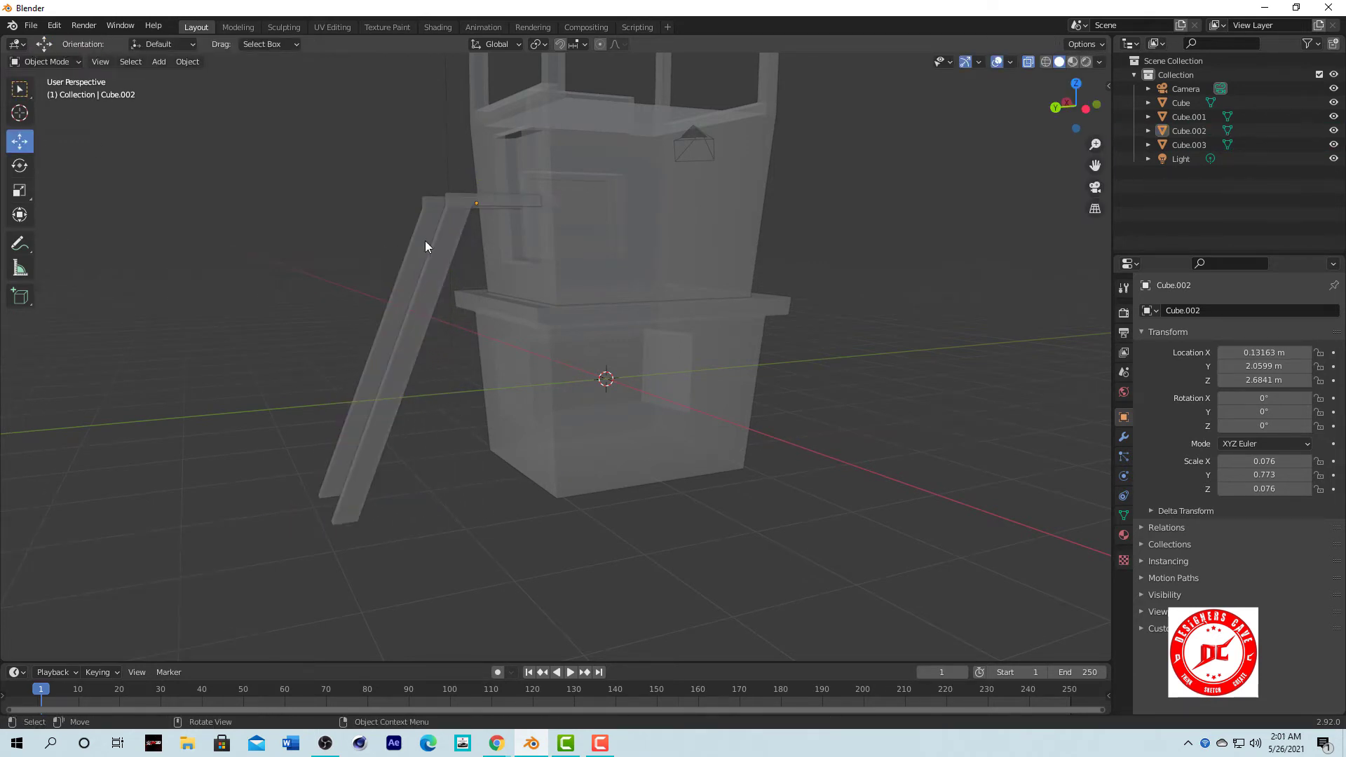
key(alt+z)
mouse_move(813, 239)
middle_down()
mouse_move(771, 222)
mouse_move(642, 241)
mouse_move(725, 250)
mouse_move(540, 215)
middle_up()
click(642, 241)
scroll(511, 381, up, 1)
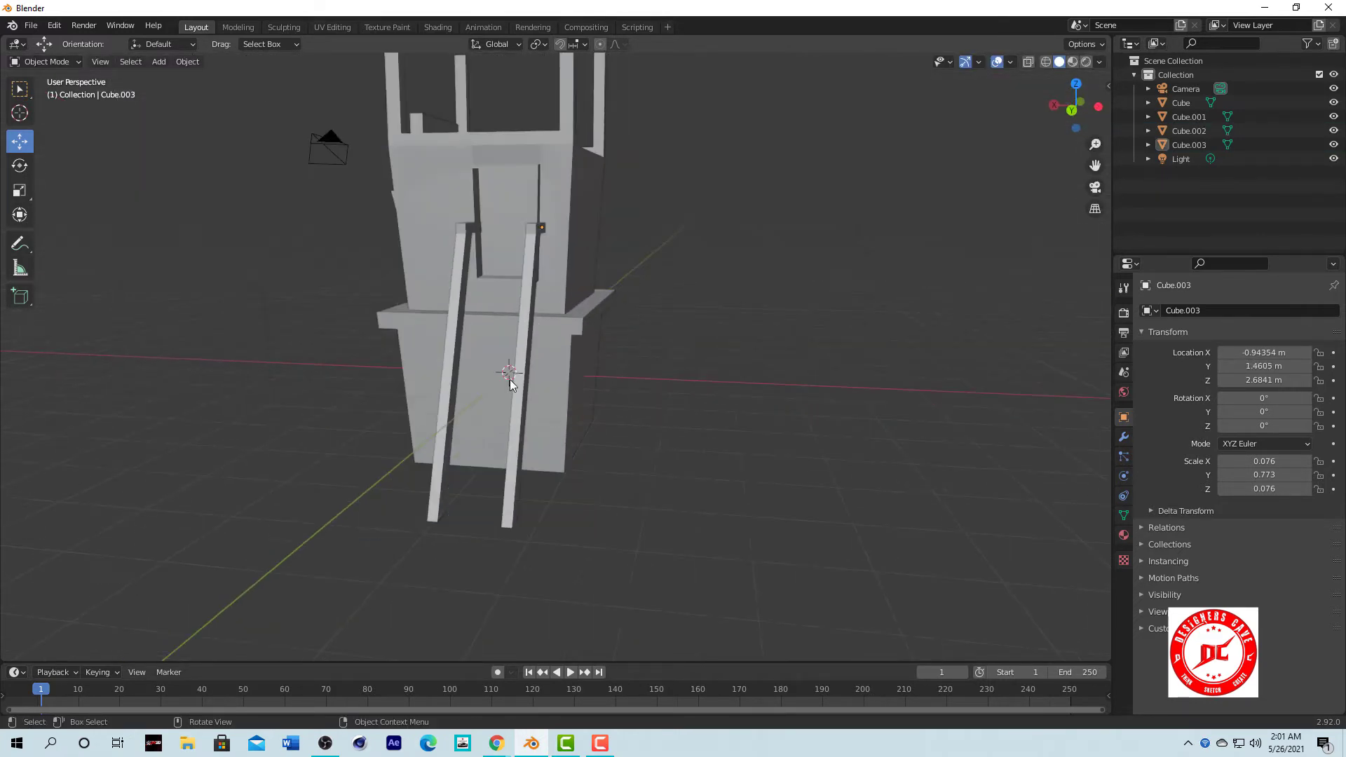
scroll(567, 496, up, 2)
scroll(607, 485, up, 2)
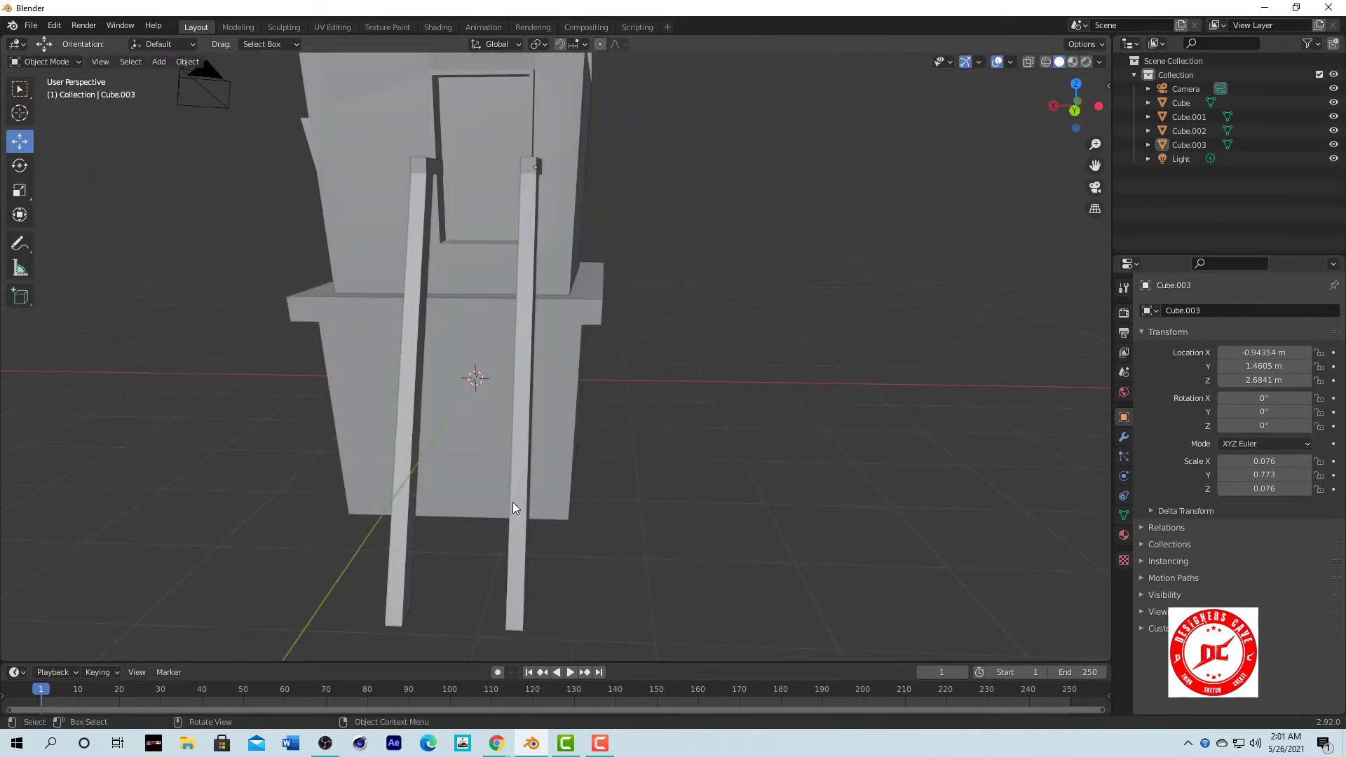
key(shift+a)
Add a cube, slide it to the ladder, flatten it on Z and narrow it to 0.725 on X.
click(631, 471)
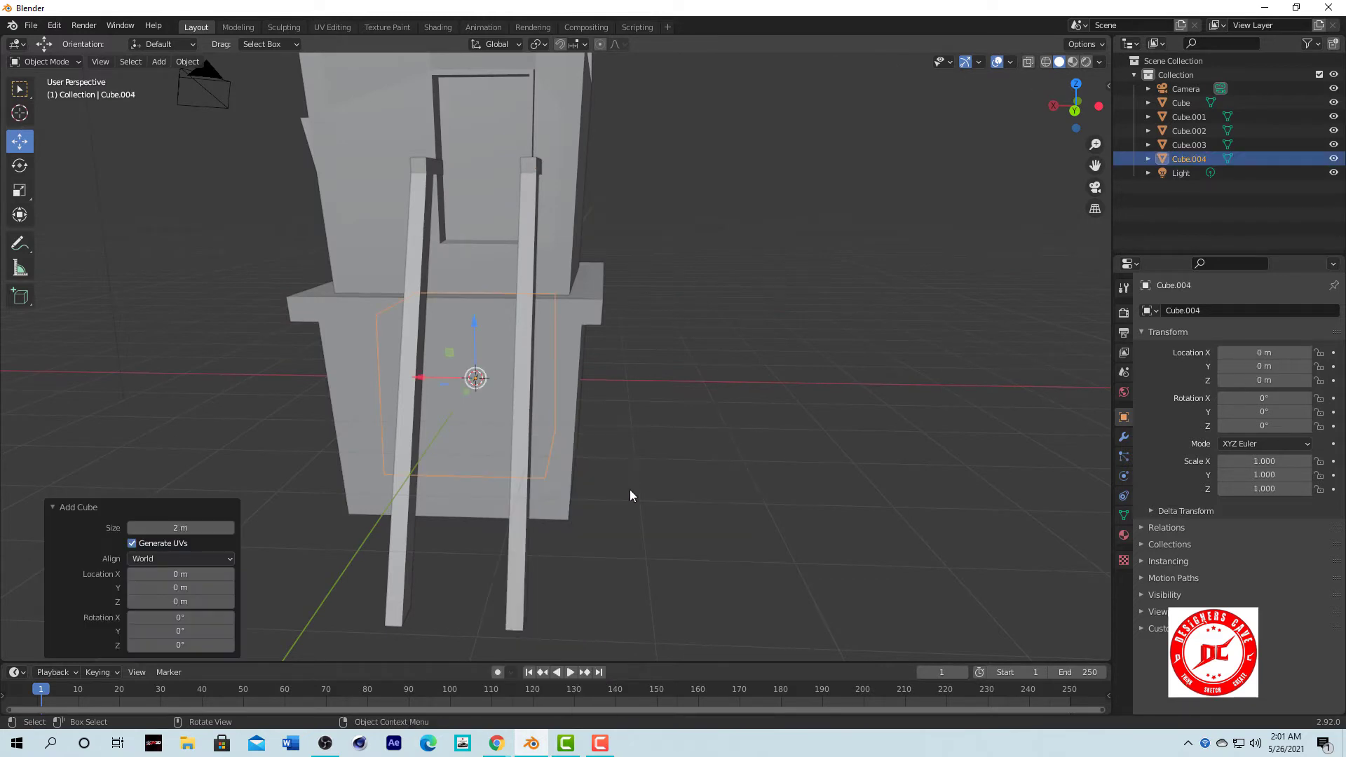
key(KP_3)
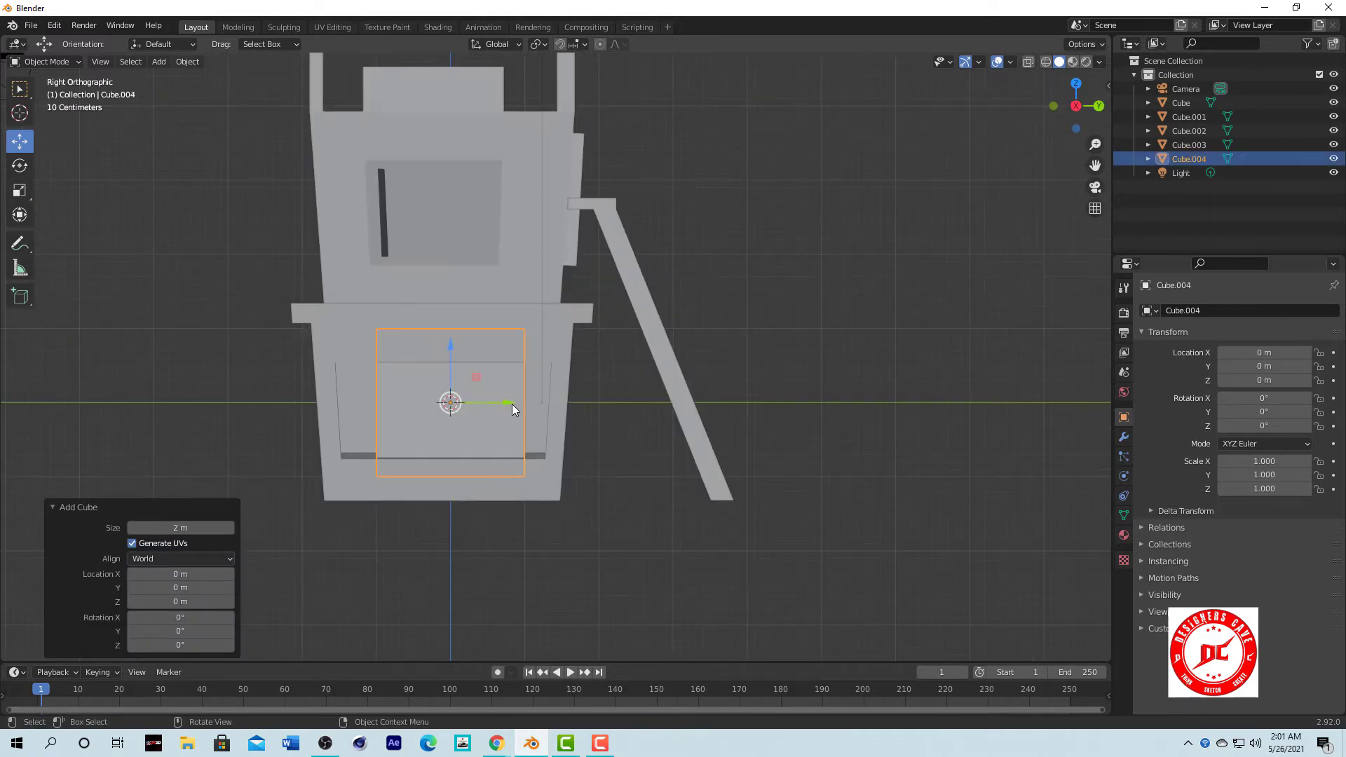
drag(511, 403, 763, 404)
key(s)
key(z)
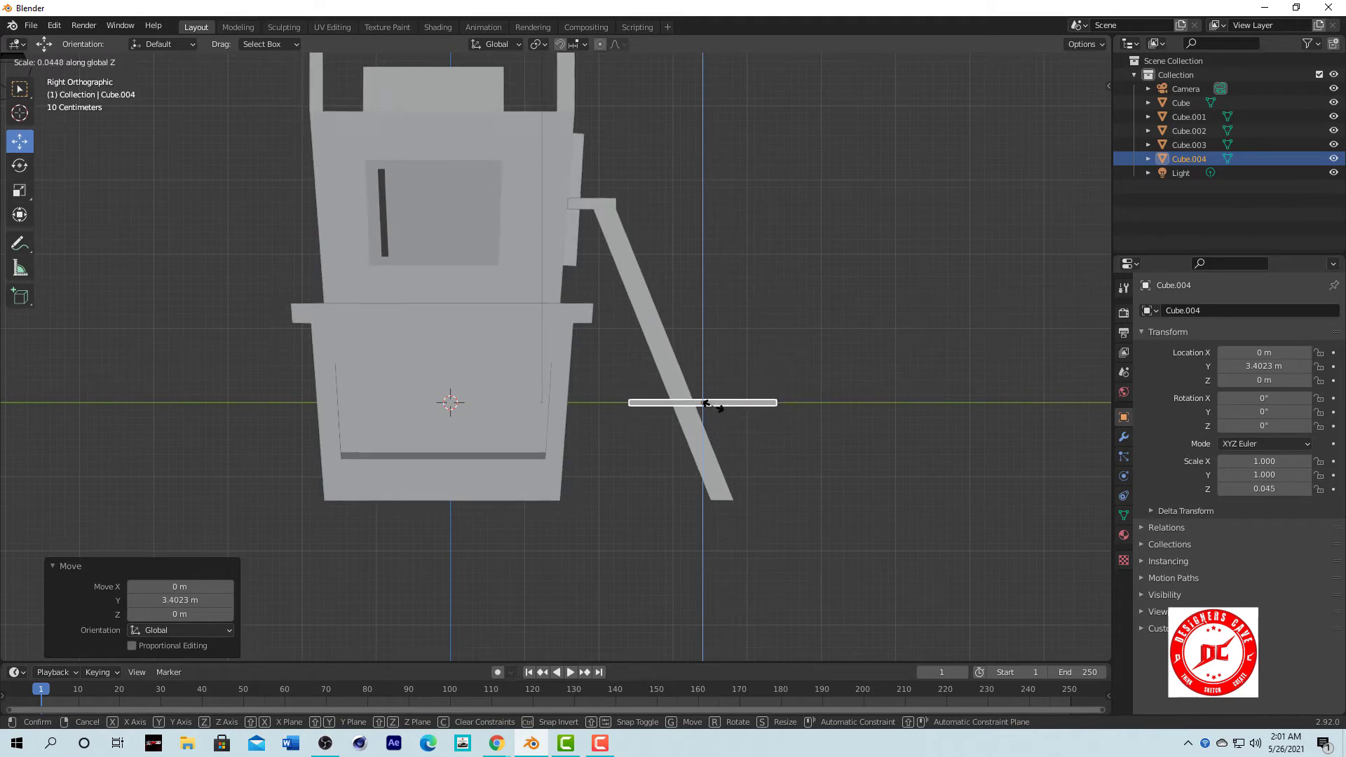
click(707, 405)
middle_drag(707, 404, 654, 480)
key(s)
key(x)
click(597, 472)
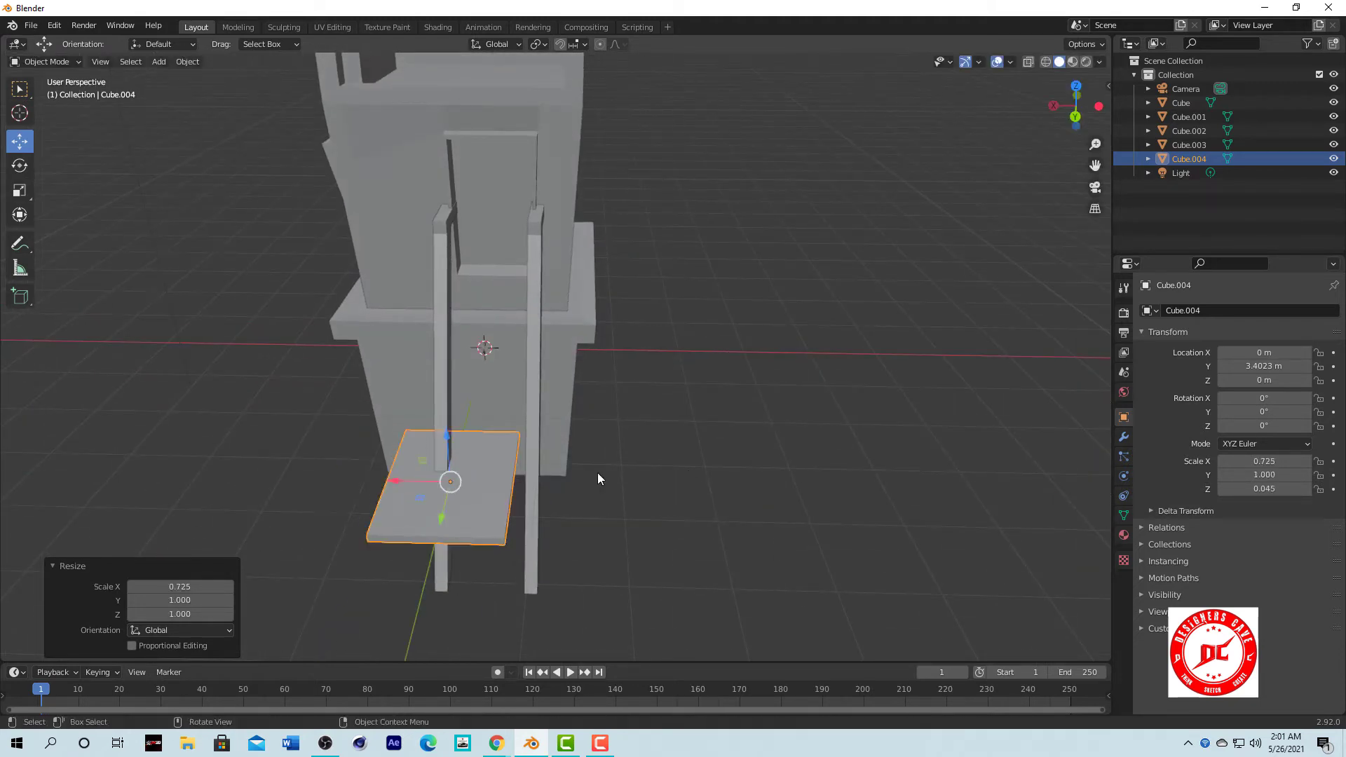
Place the slab between the rails, slim its depth to 0.226 and lower it to the rail feet.
key(g)
key(x)
click(621, 506)
key(s)
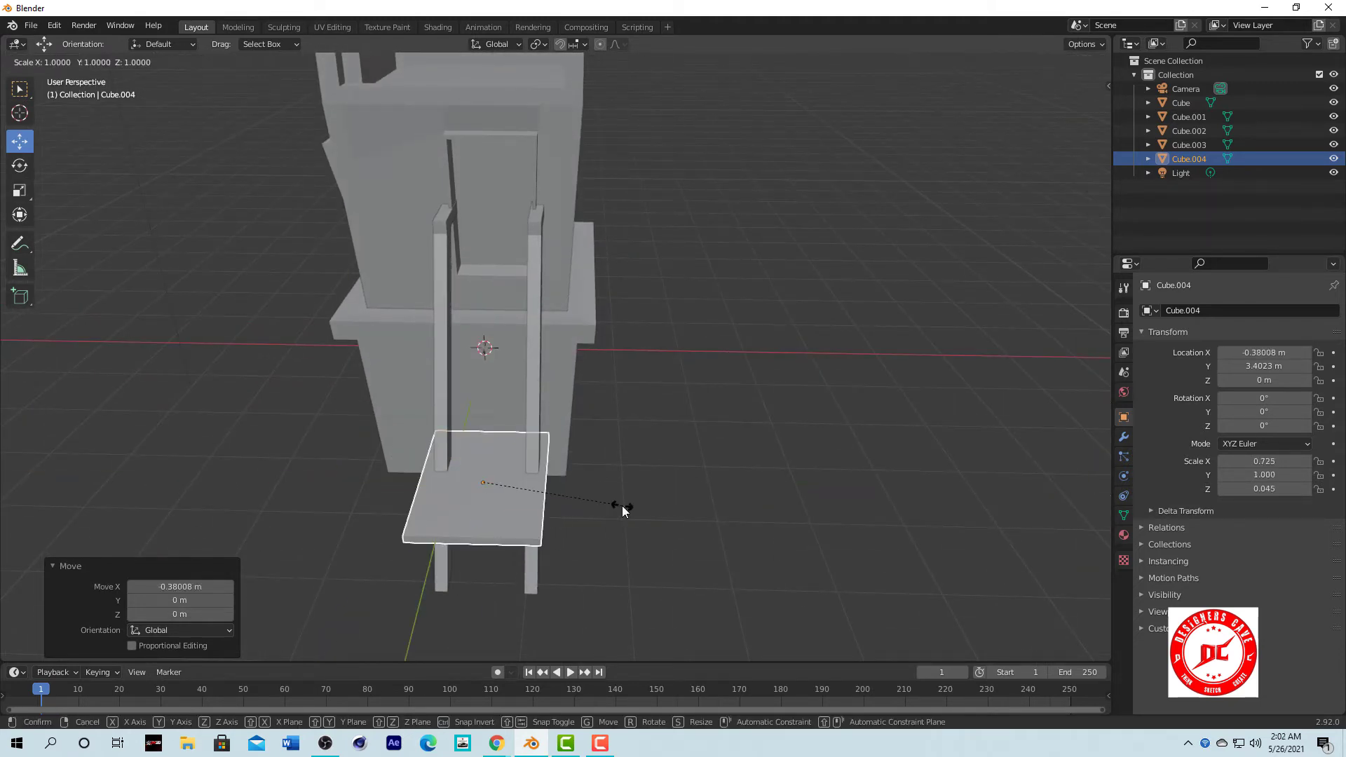
key(y)
click(515, 491)
key(g)
key(z)
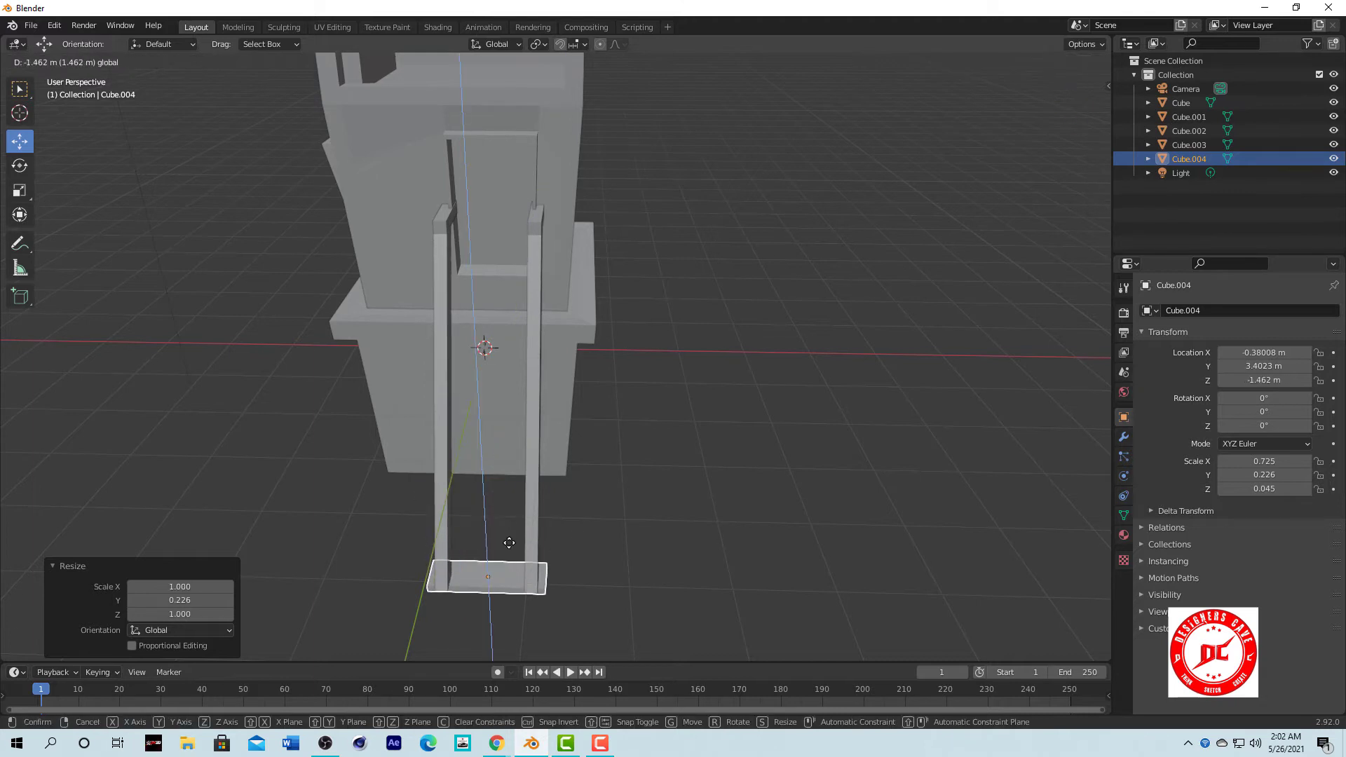
click(483, 539)
Shift the slab on Y under the rail feet and centre it between the rails from top view.
mouse_move(482, 540)
middle_down()
mouse_move(796, 584)
mouse_move(701, 520)
middle_up()
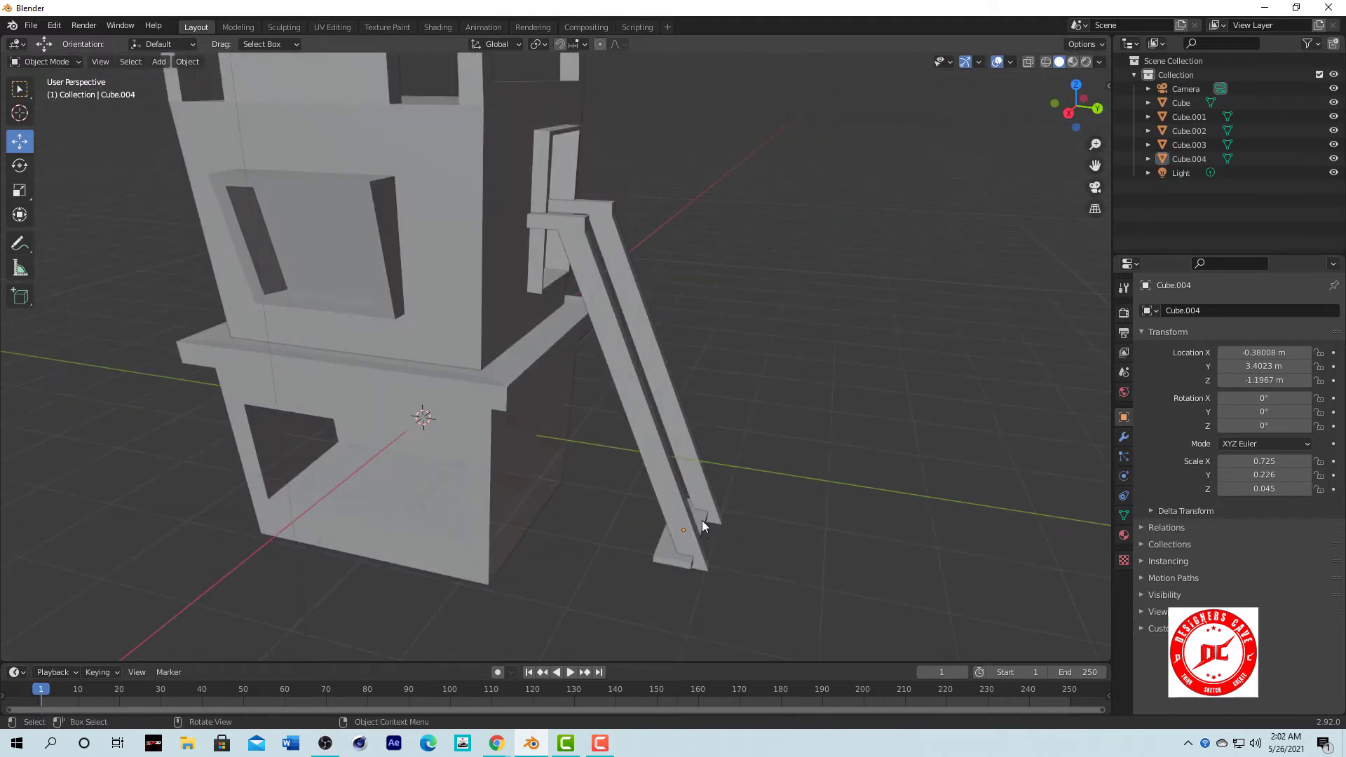
click(701, 520)
key(g)
key(y)
click(772, 544)
key(KP_1)
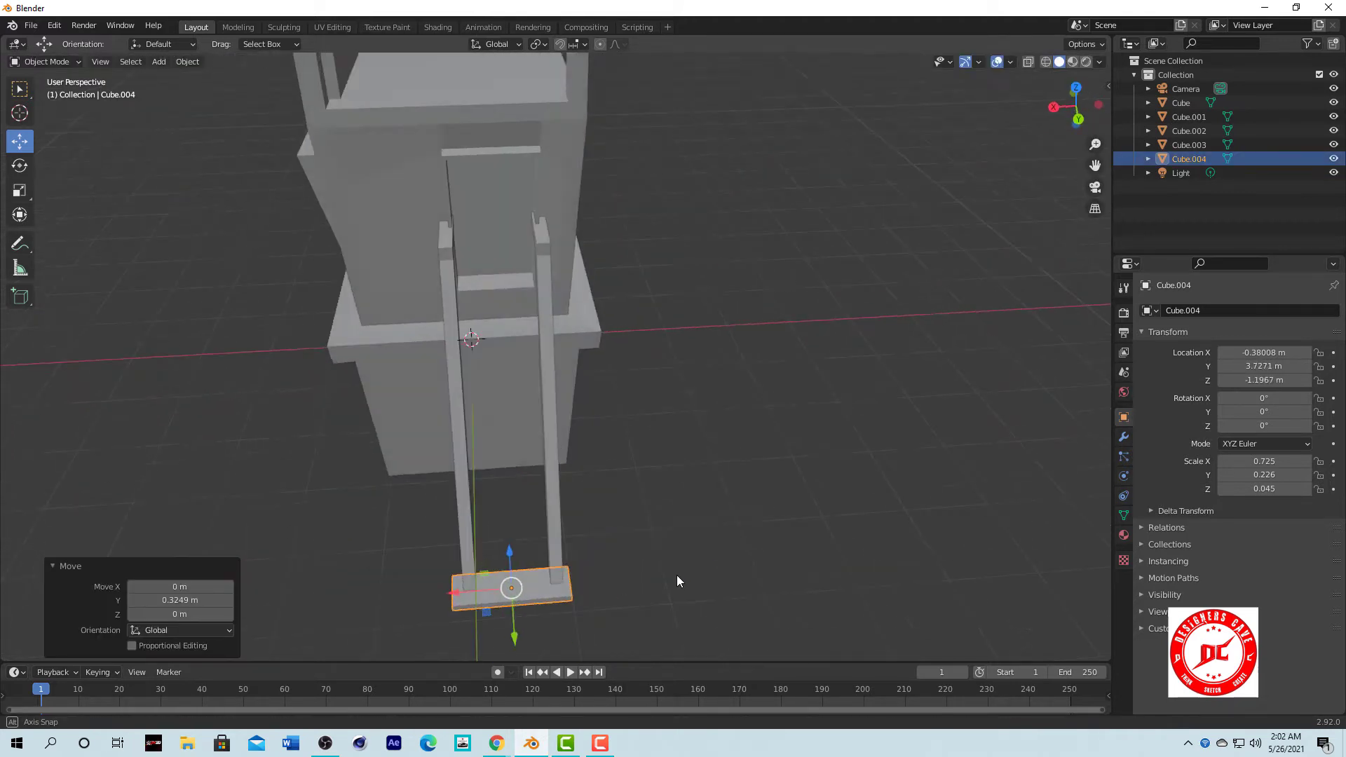
key(KP_7)
drag(671, 193, 650, 192)
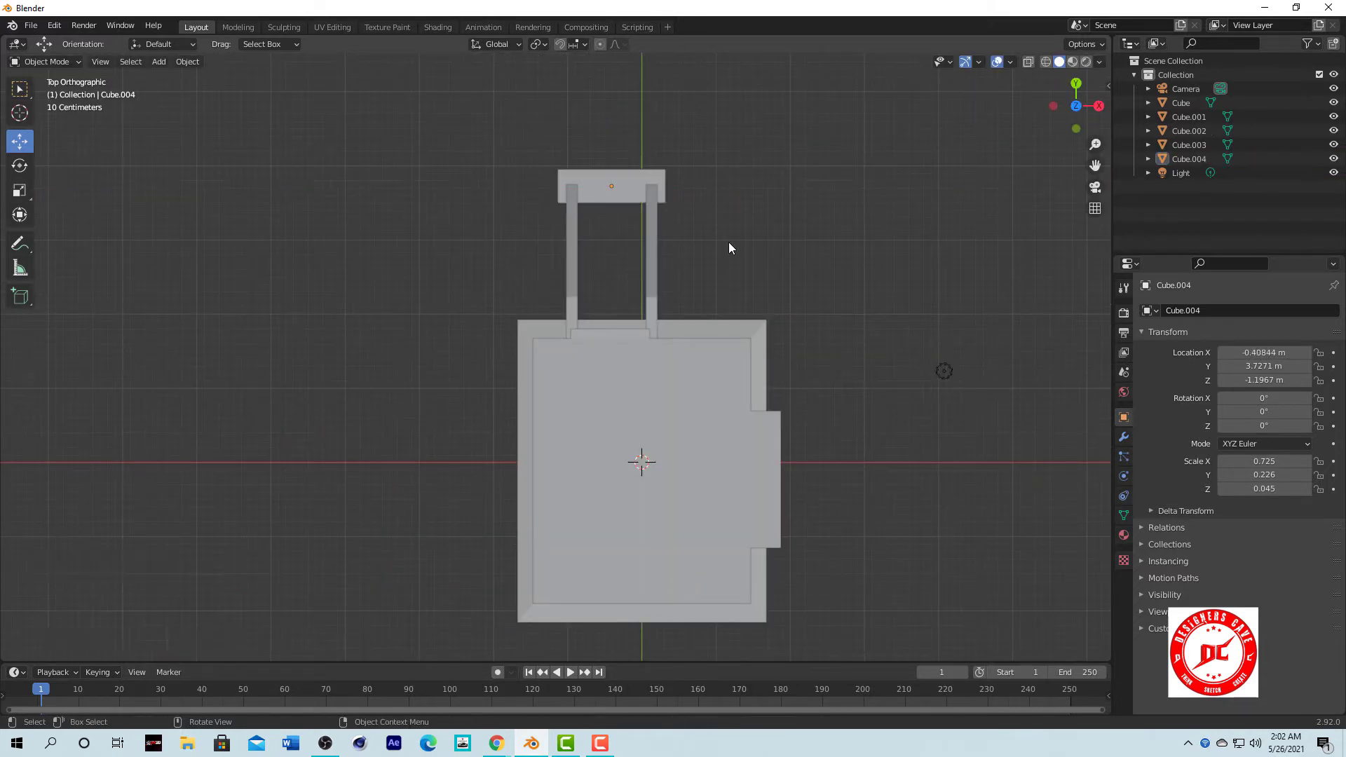
mouse_move(729, 241)
middle_down()
mouse_move(469, 191)
mouse_move(537, 182)
middle_up()
click(630, 547)
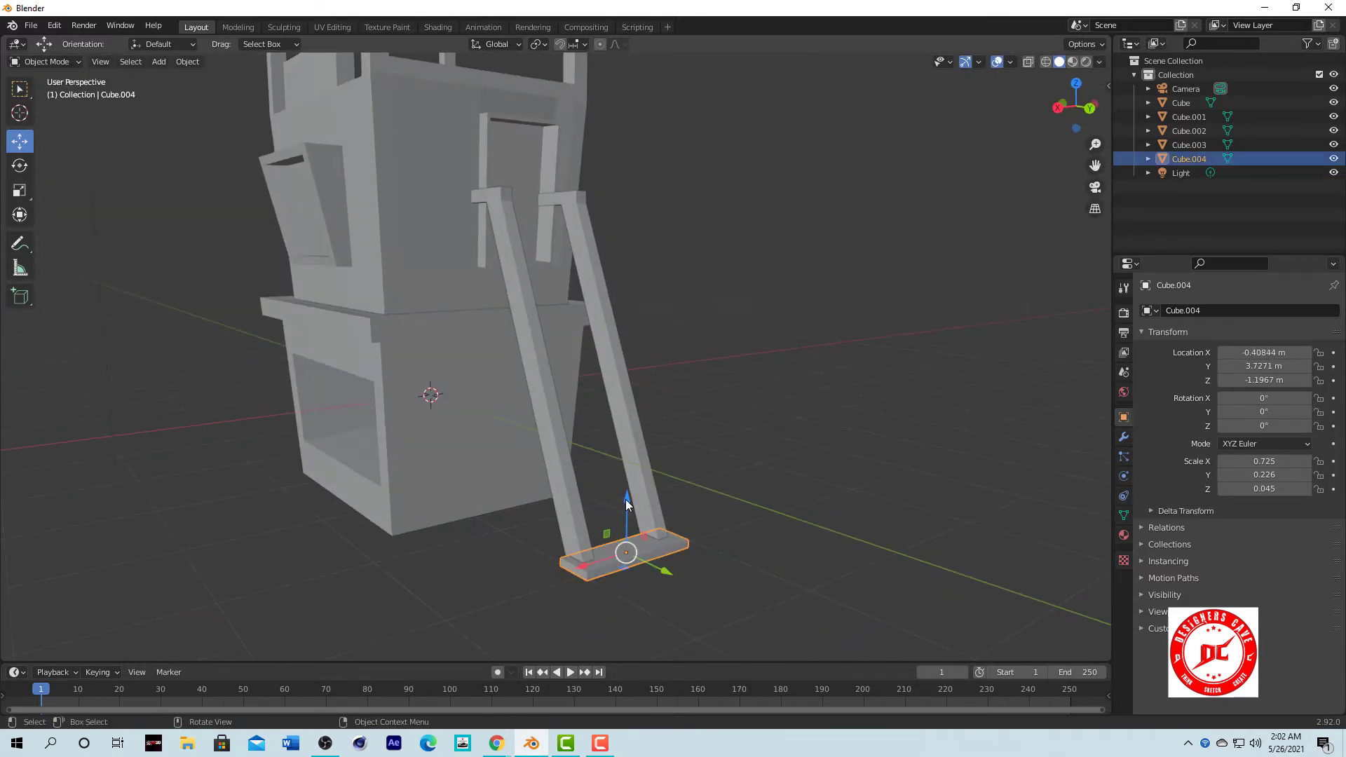
Duplicate the step into the second and third rungs, each raised on Z and aligned on Y.
key(shift+d)
key(z)
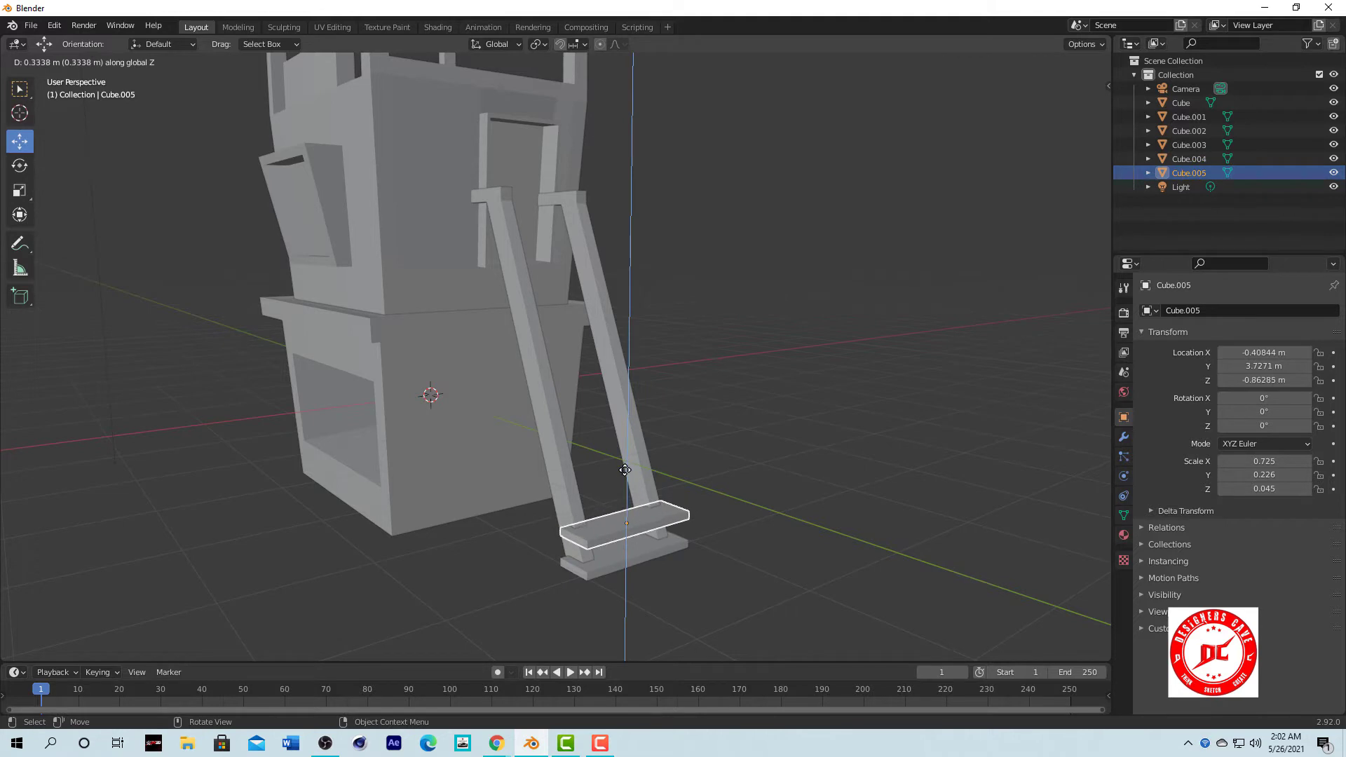
click(625, 459)
key(g)
key(y)
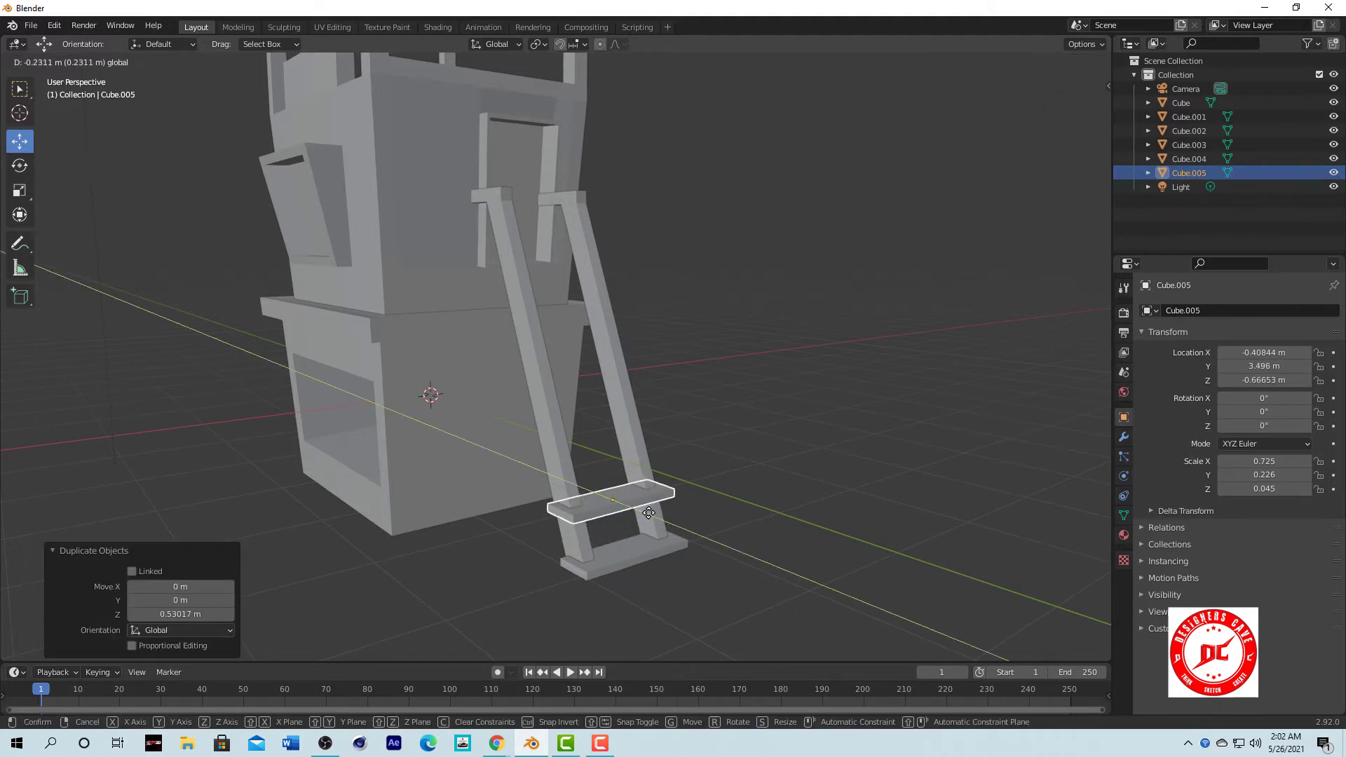
click(648, 513)
key(shift+d)
key(z)
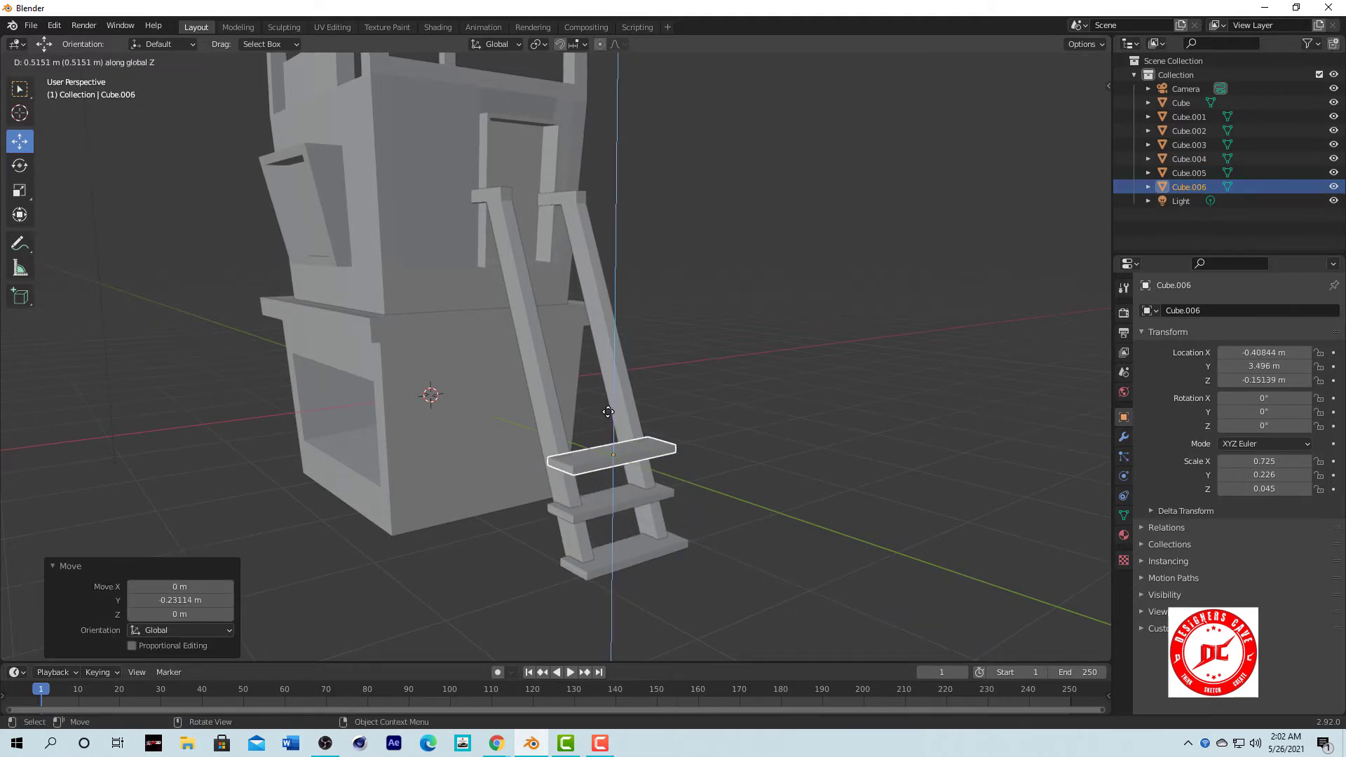
click(656, 476)
key(g)
key(y)
click(616, 393)
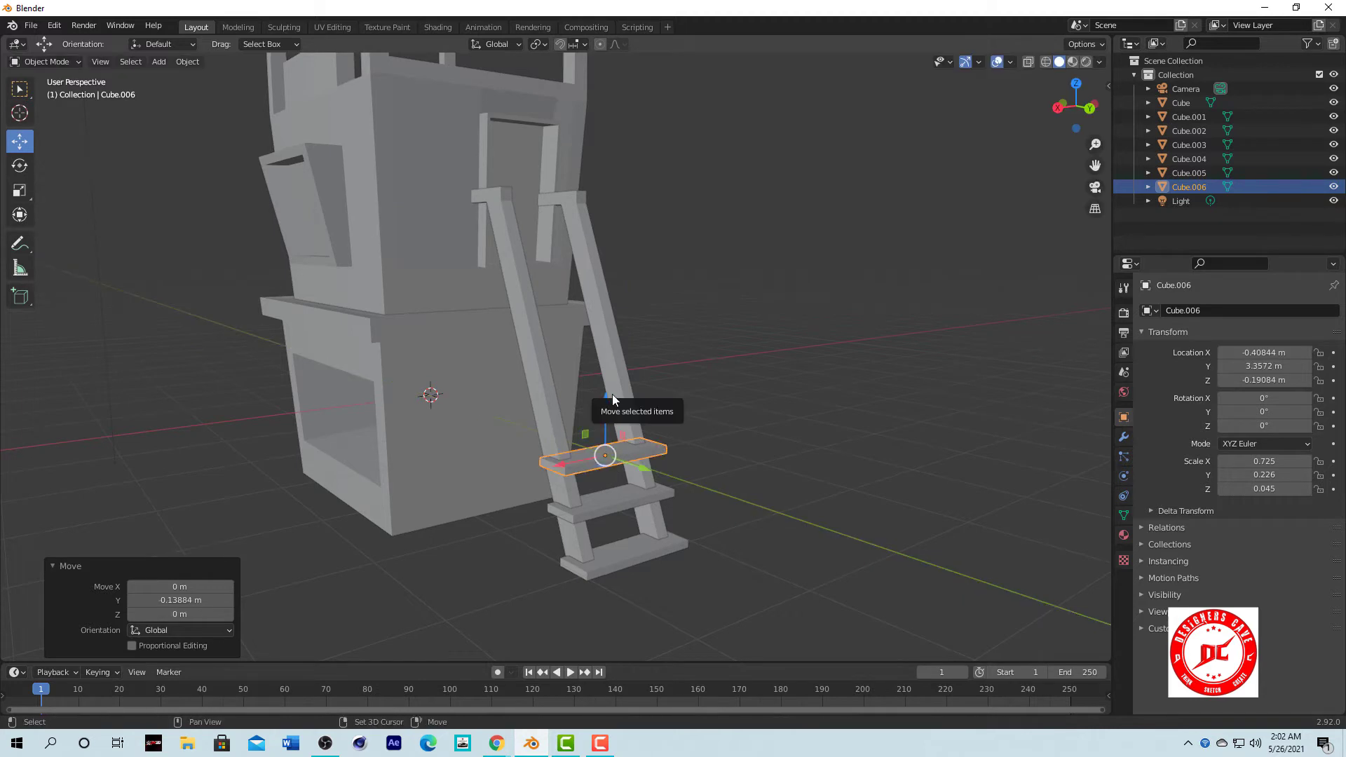
Add the fourth and fifth rungs higher up, aligning each with the leaning rails.
key(shift+d)
key(z)
click(649, 418)
key(g)
key(y)
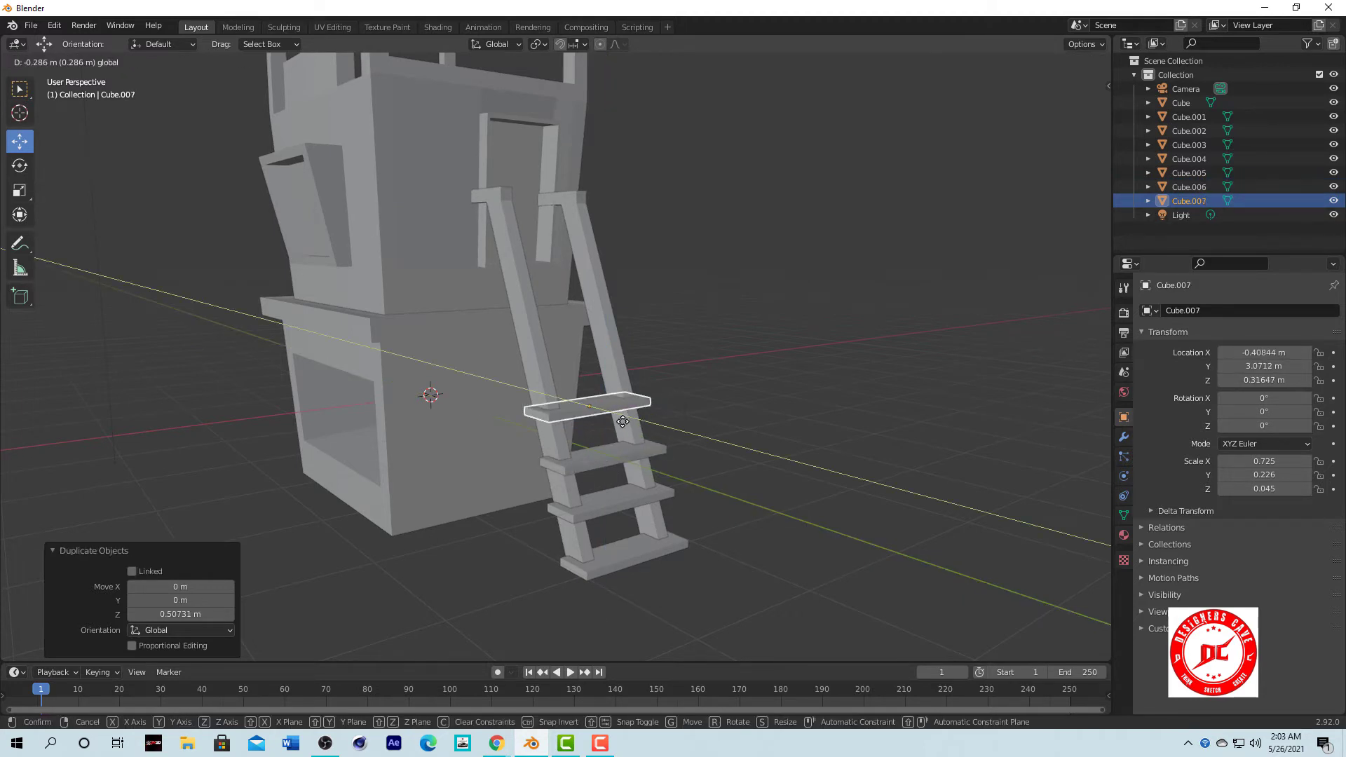
click(623, 421)
key(shift+d)
key(z)
click(593, 324)
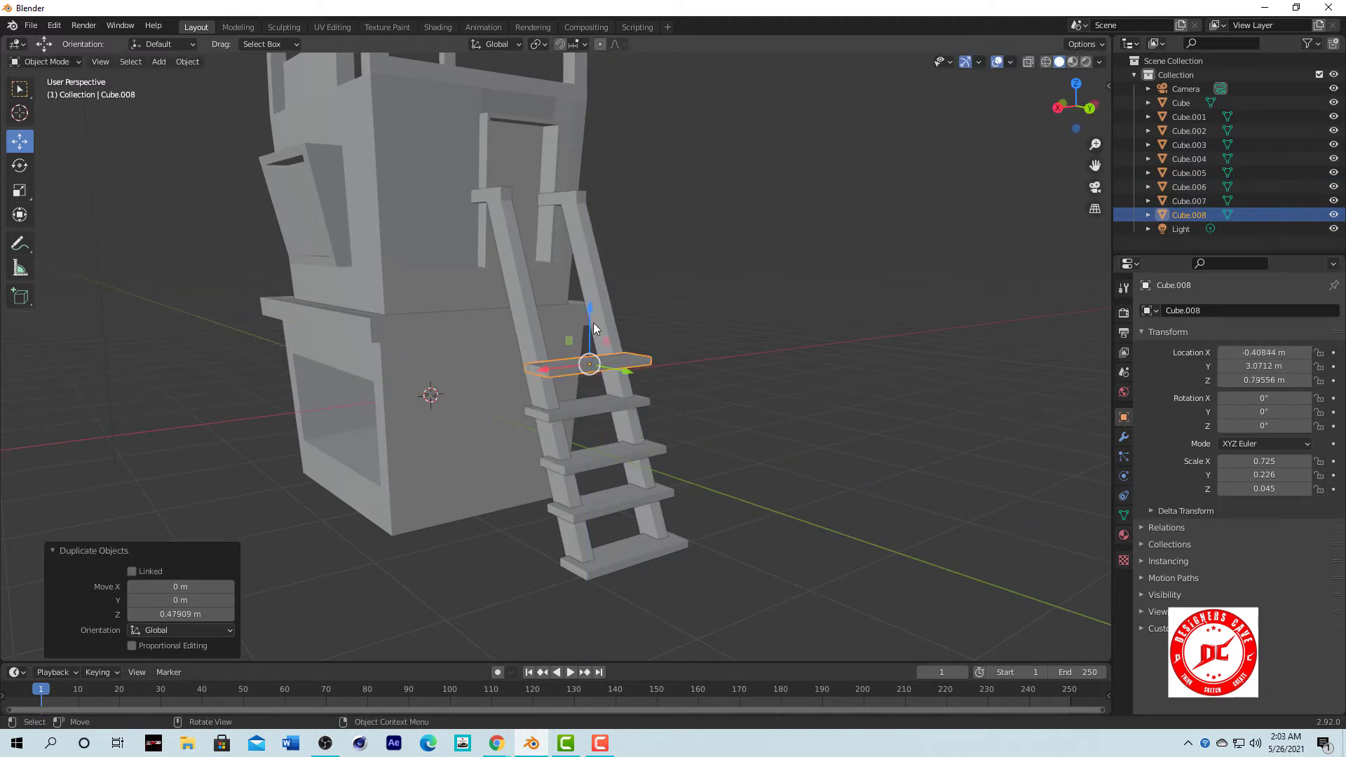
key(g)
key(y)
click(607, 365)
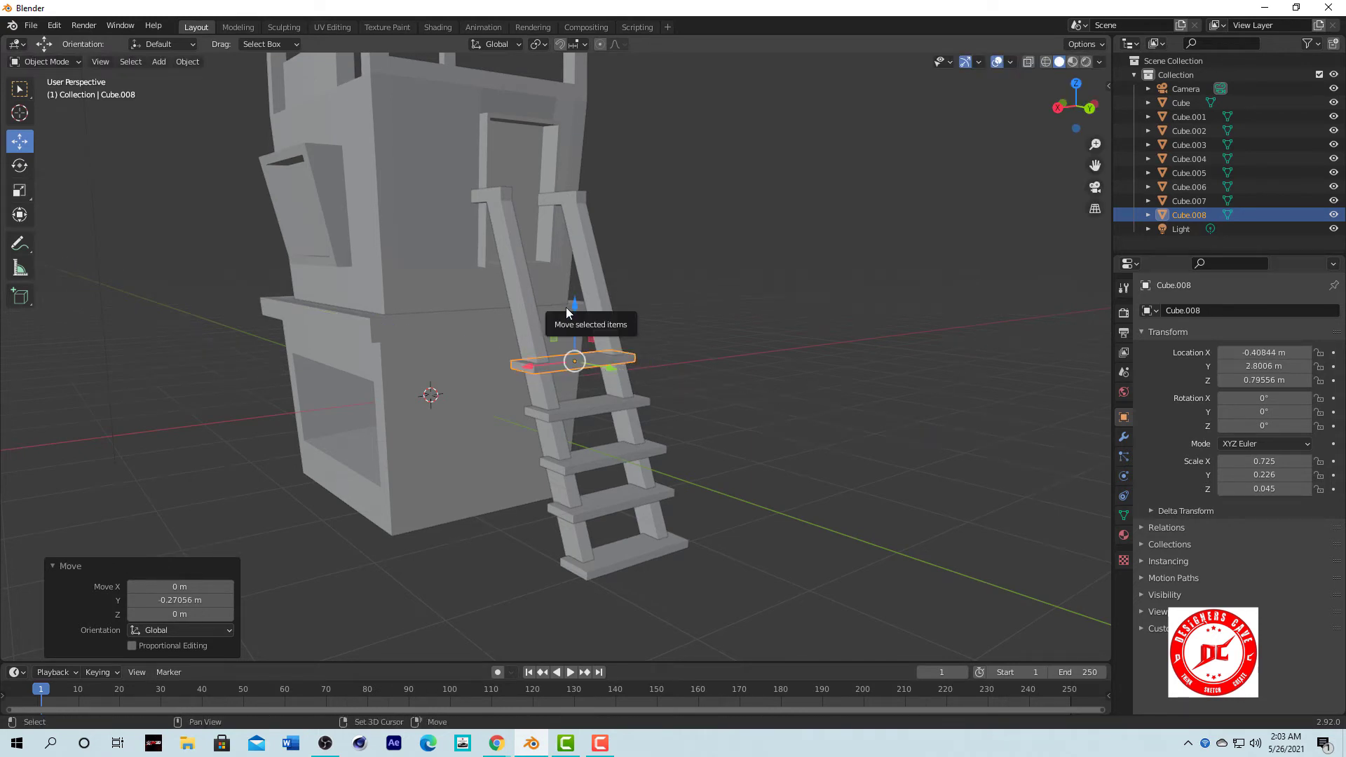
Add the sixth rung against the rails and nudge a lower rung into even spacing.
key(shift+d)
key(z)
click(562, 264)
key(g)
key(y)
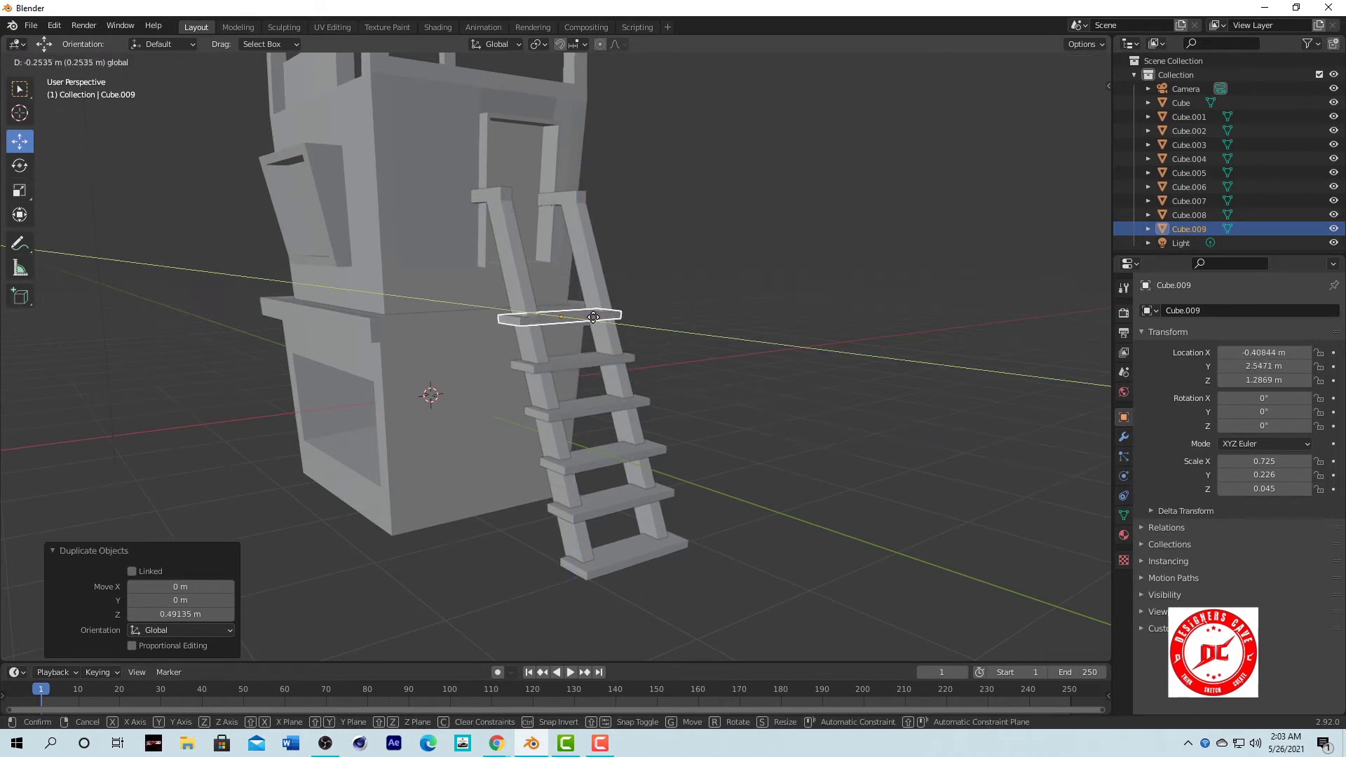
click(668, 313)
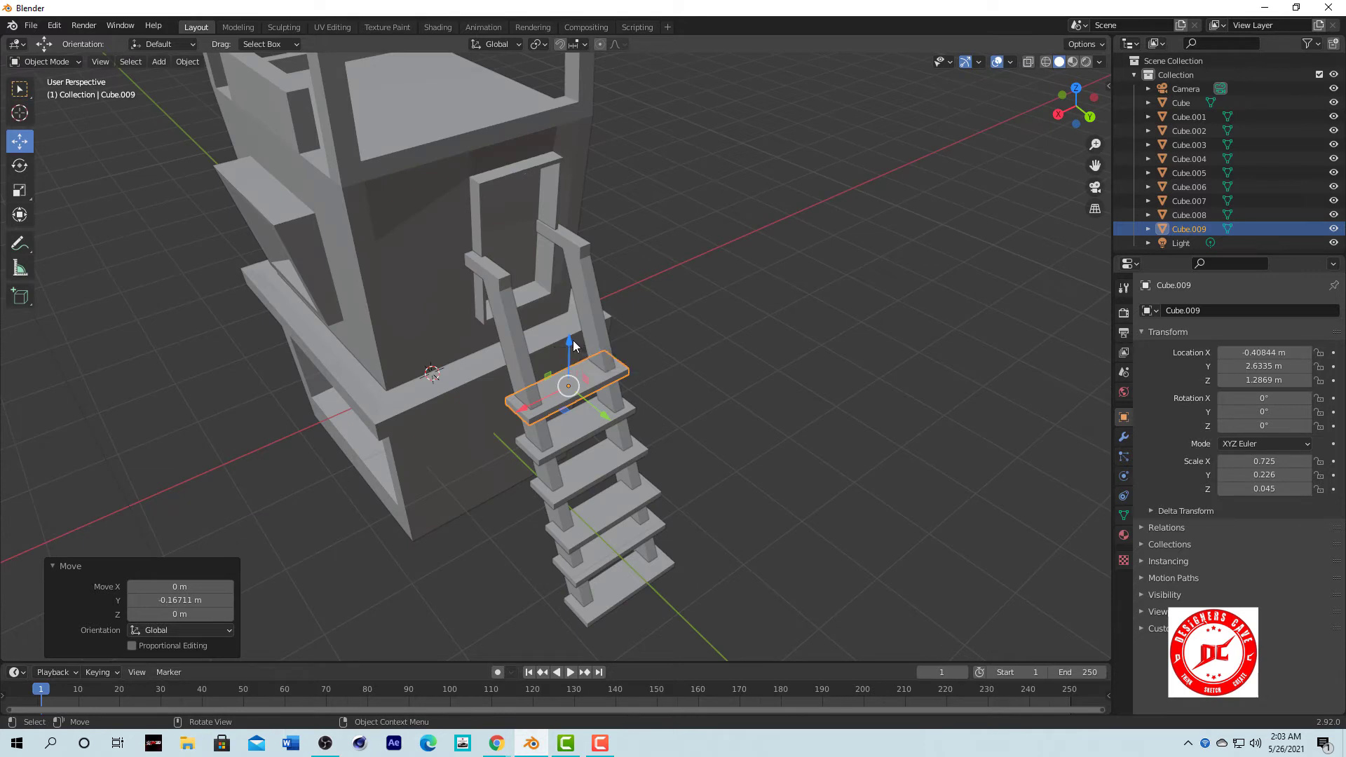
click(610, 441)
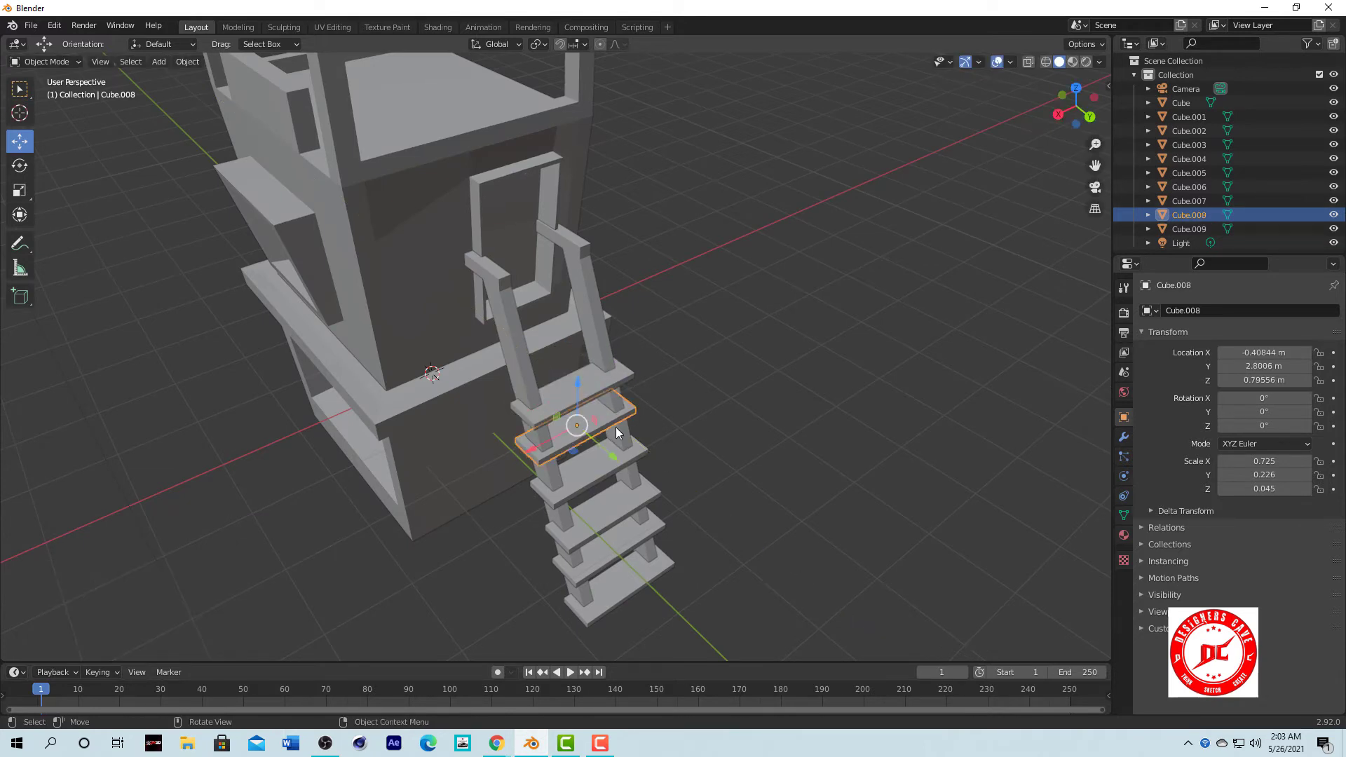
key(g)
click(620, 466)
click(635, 504)
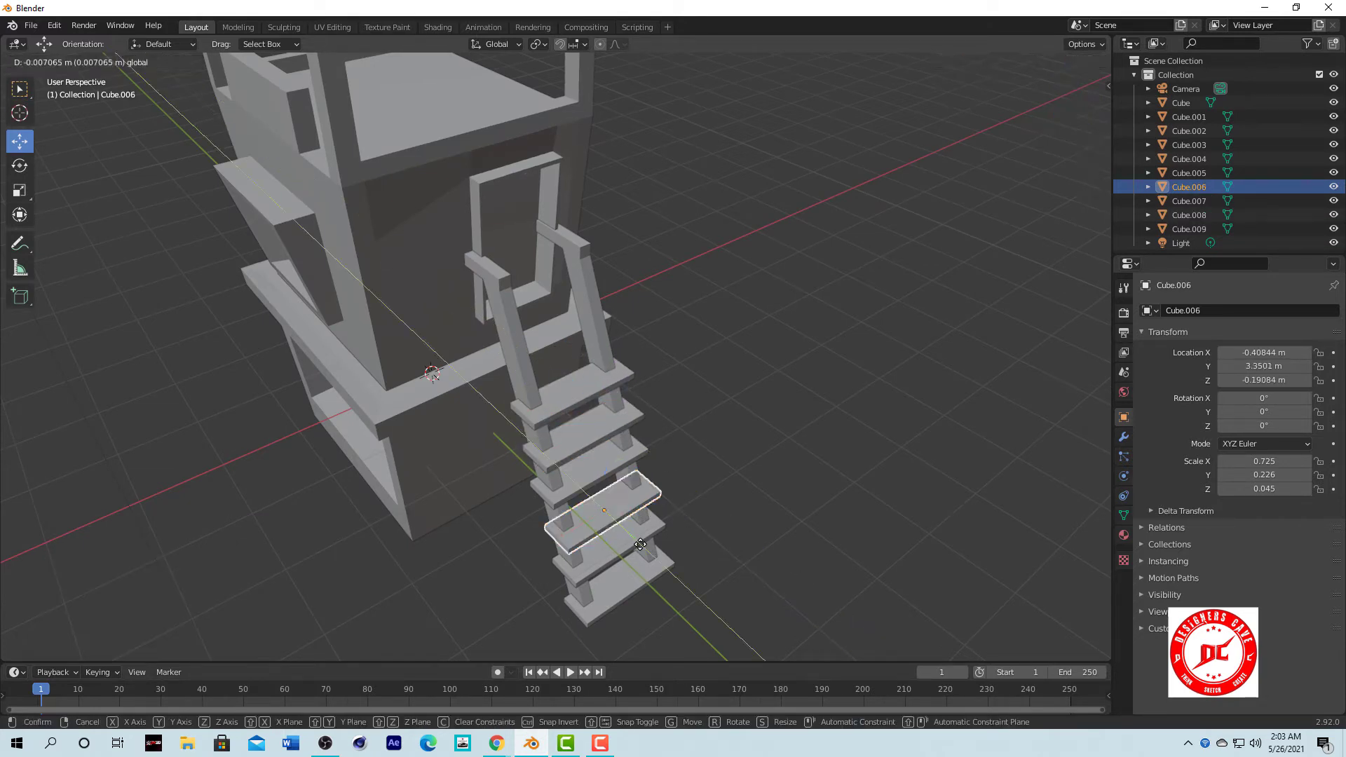
Add a seventh rung near the top, then delete the unneeded extra rung above it.
key(shift+d)
key(z)
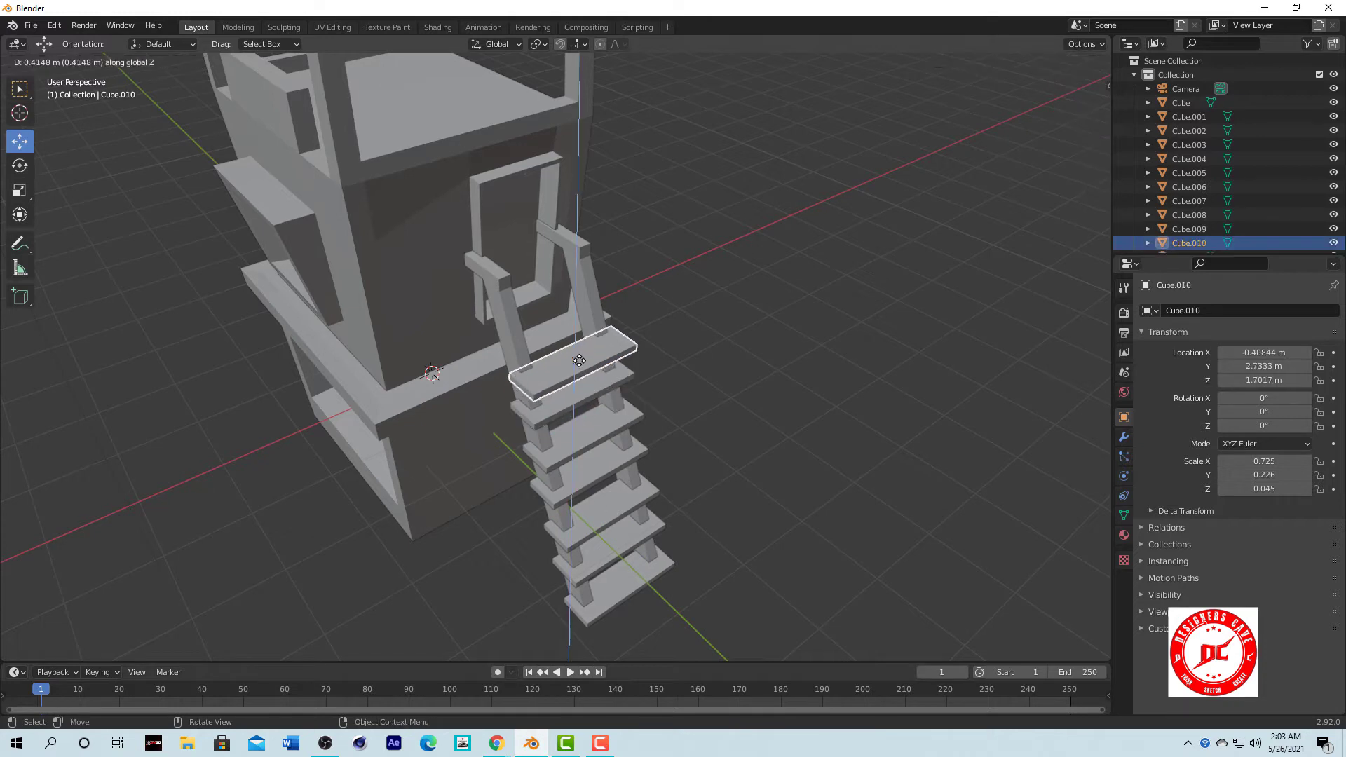
click(576, 363)
key(shift+d)
key(z)
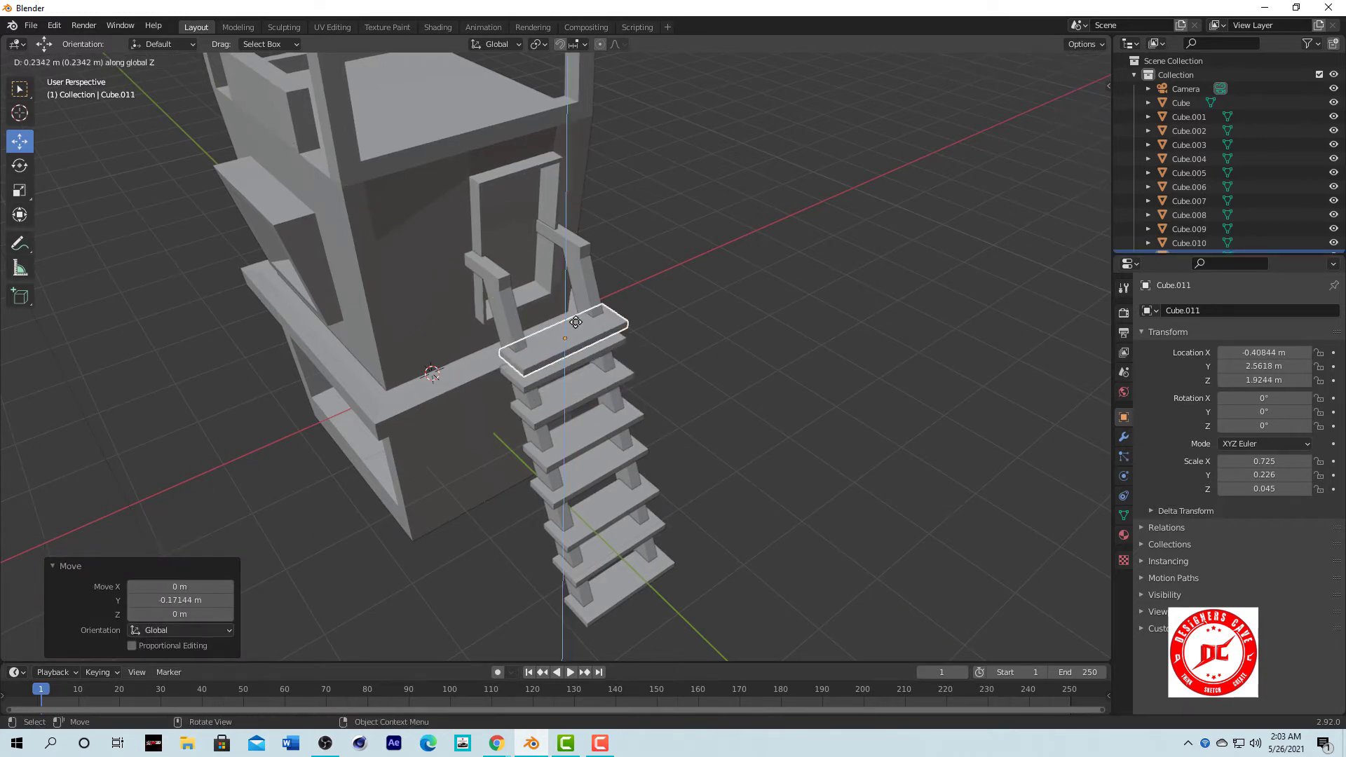
click(573, 309)
key(g)
key(y)
right_click(584, 344)
middle_drag(583, 344, 557, 268)
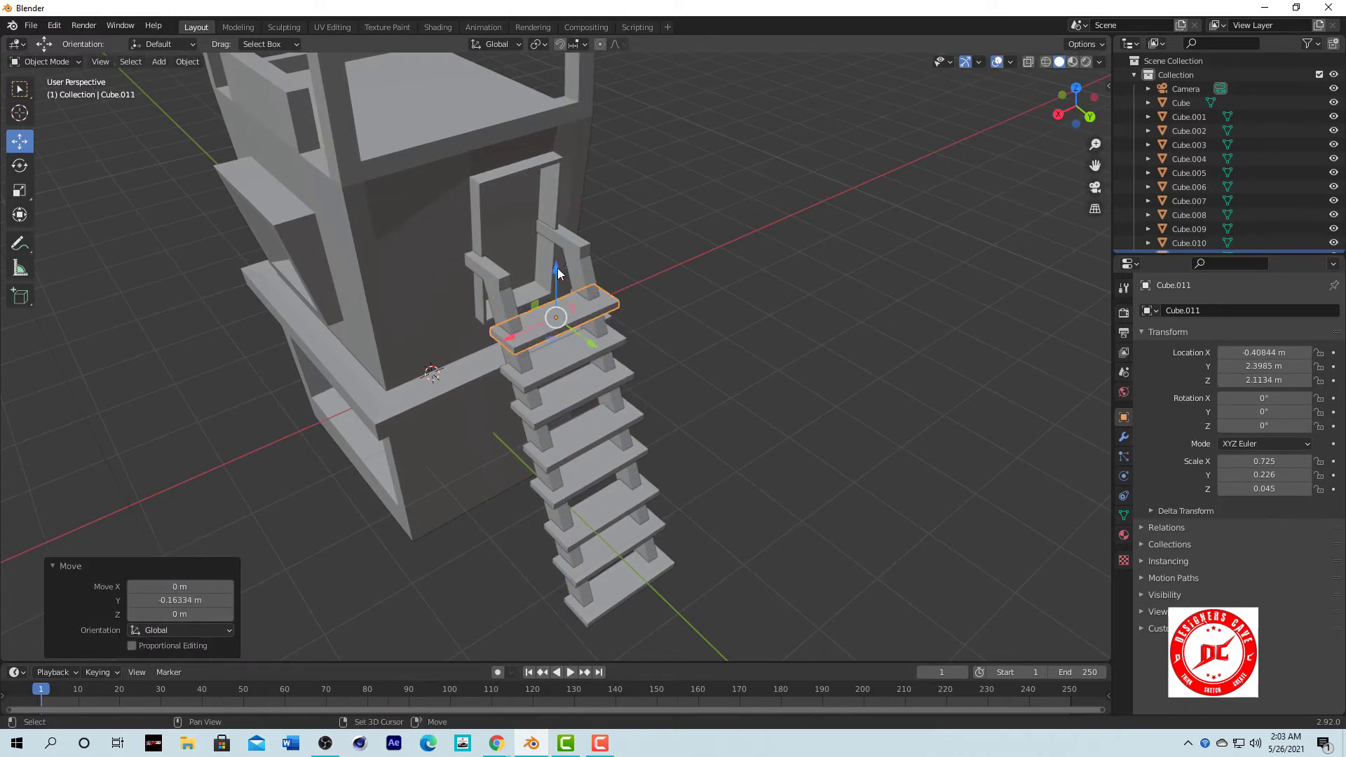
key(Delete)
Deepen the top rung on Y into a landing and slide it toward the tower.
middle_drag(703, 341, 499, 347)
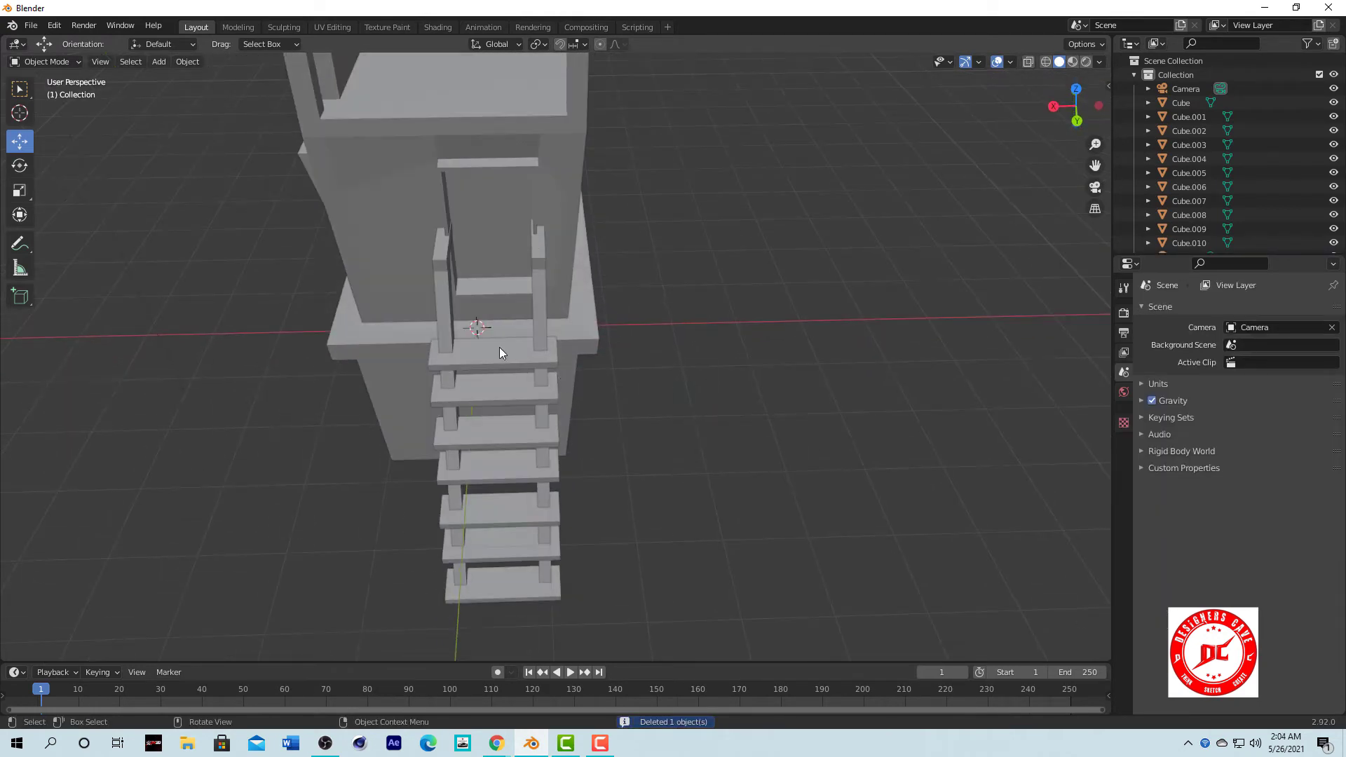
click(497, 346)
key(s)
key(y)
click(472, 175)
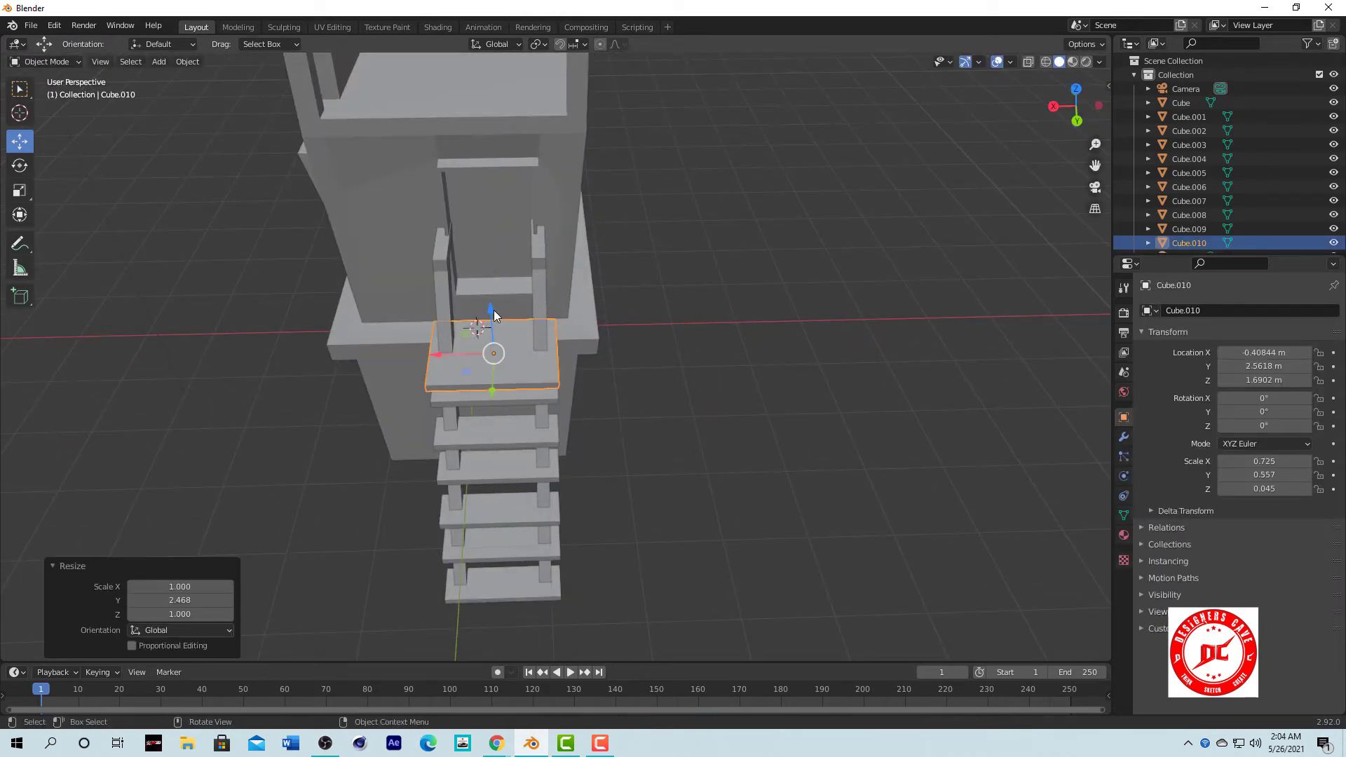
middle_drag(666, 267, 697, 347)
drag(697, 346, 659, 340)
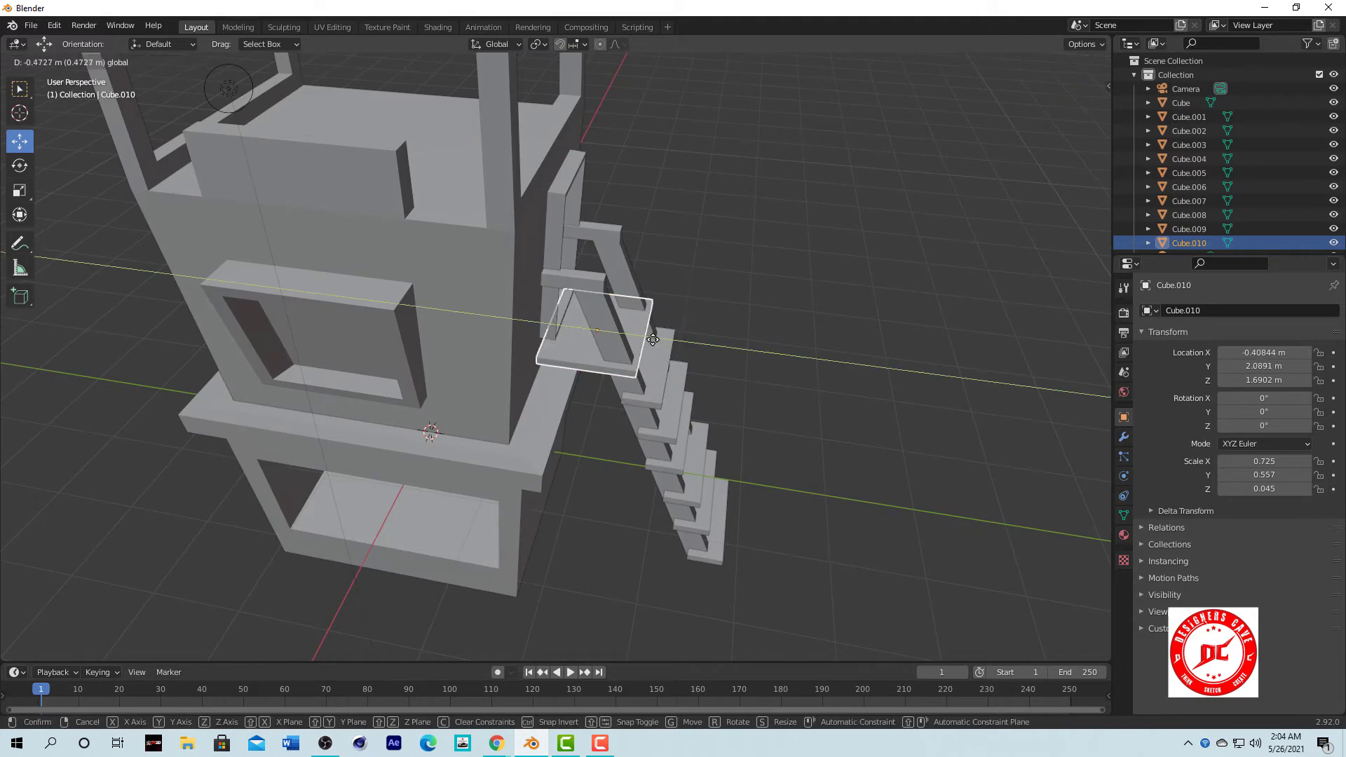
click(770, 275)
Enlarge the top landing Cube.010 to a Y depth of 0.803 and review the tower.
mouse_move(769, 275)
middle_down()
mouse_move(717, 297)
mouse_move(513, 279)
middle_up()
click(620, 317)
key(s)
key(y)
click(636, 312)
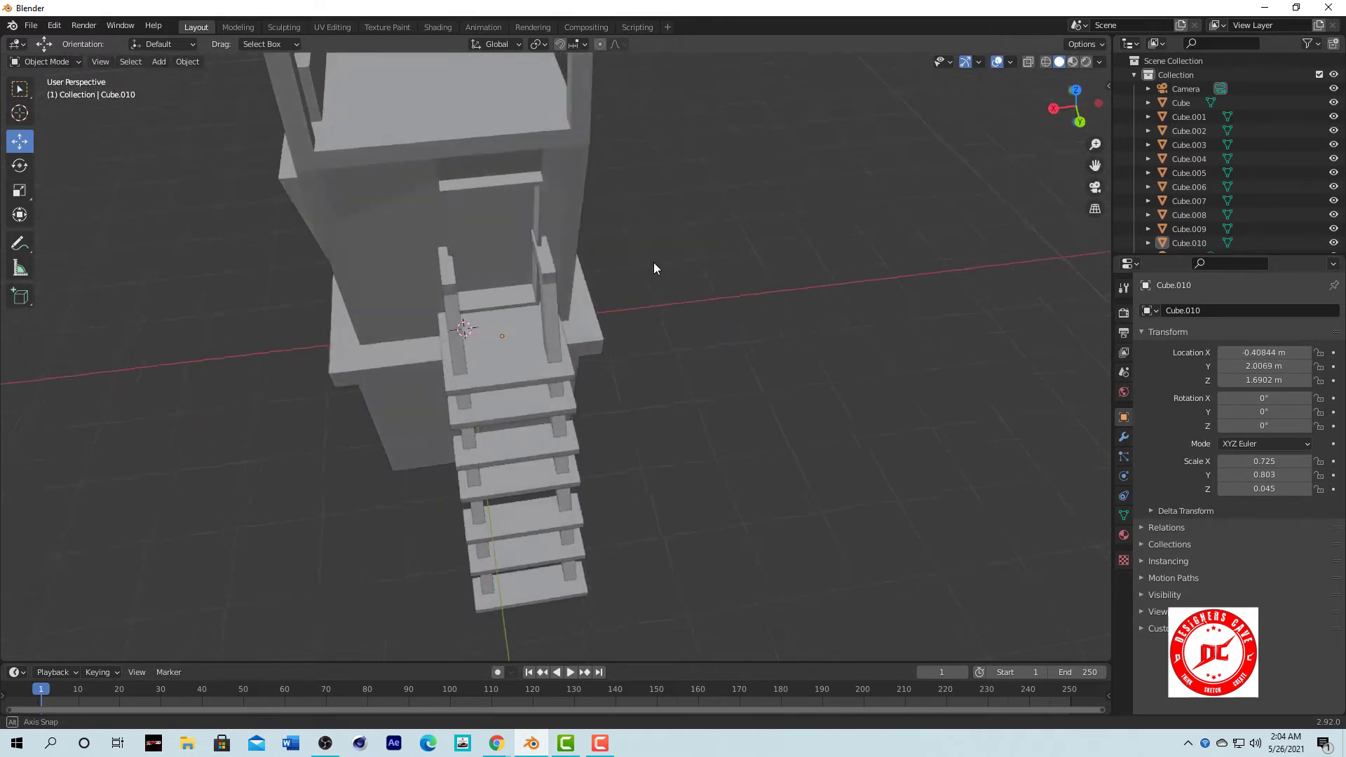
mouse_move(698, 244)
middle_down()
mouse_move(540, 217)
mouse_move(745, 269)
mouse_move(893, 255)
mouse_move(724, 284)
mouse_move(636, 371)
middle_up()
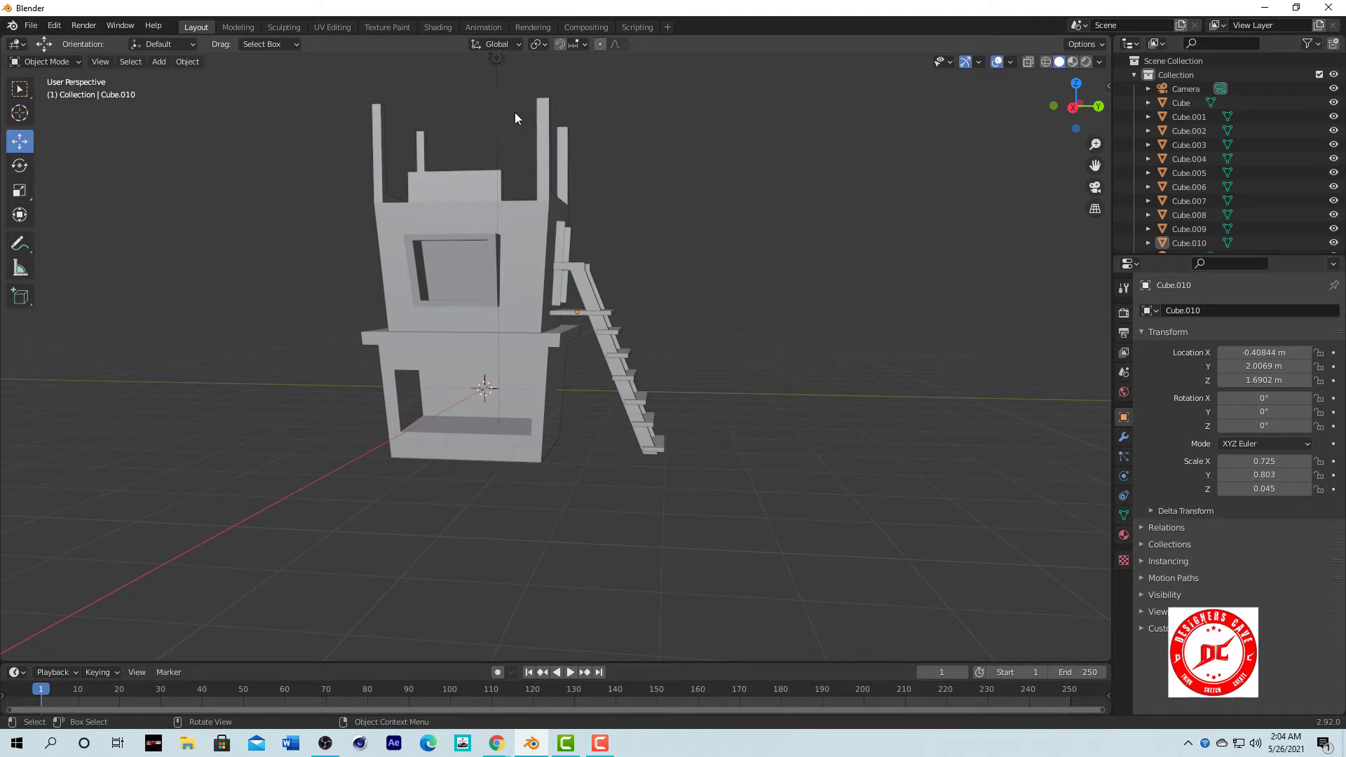
mouse_move(515, 114)
middle_down()
mouse_move(502, 276)
mouse_move(628, 237)
middle_up()
Edit the upper cabin mesh and lower the first selected corner-post top on Z.
click(401, 176)
key(Tab)
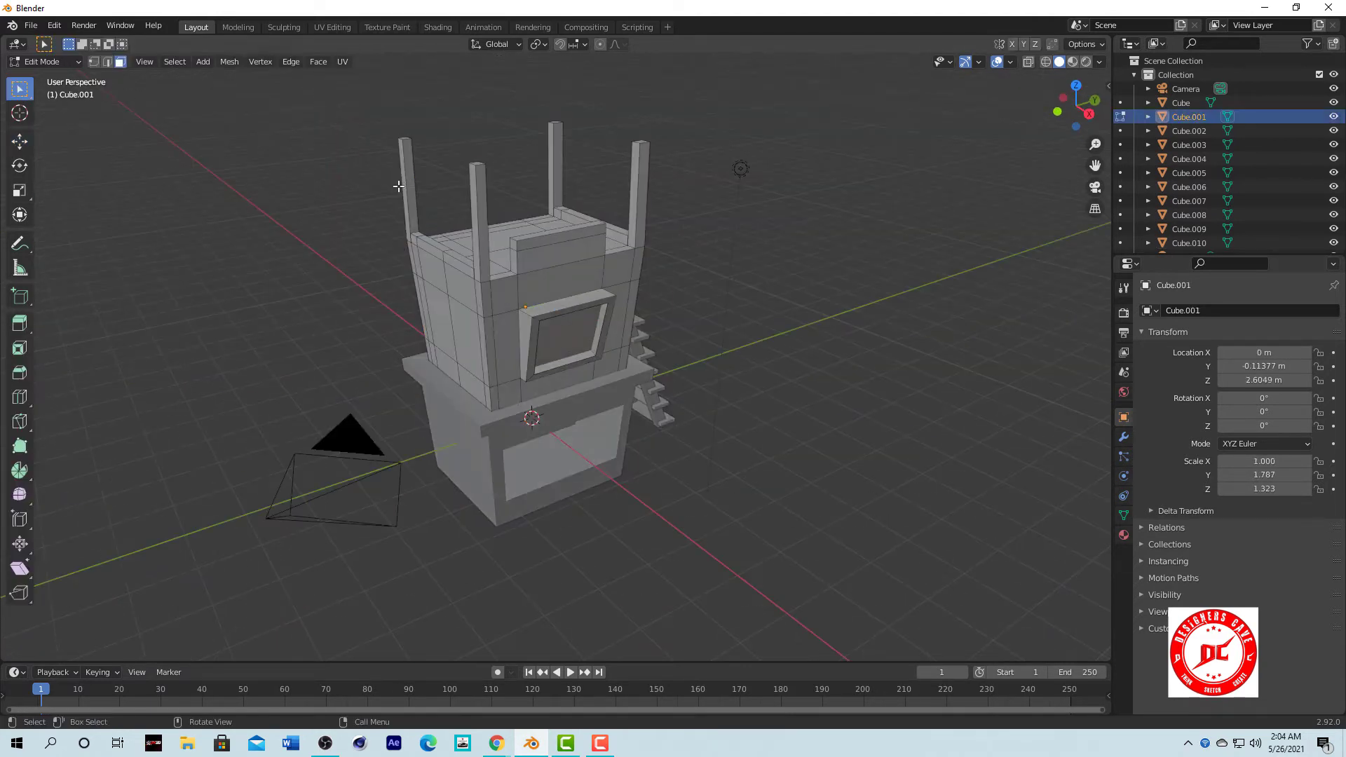
right_click(417, 163)
middle_drag(426, 165, 422, 300)
key(g)
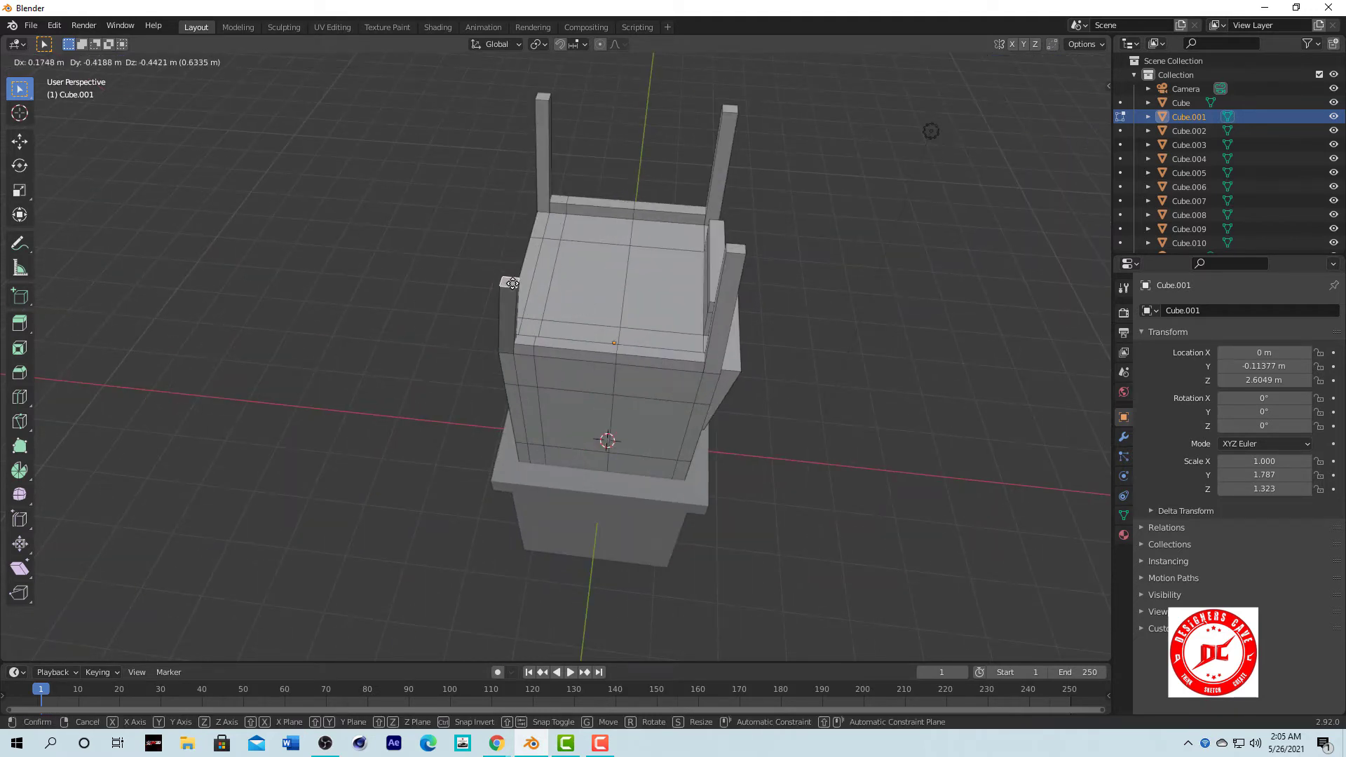
key(z)
click(524, 338)
mouse_move(523, 339)
middle_down()
mouse_move(676, 276)
mouse_move(640, 276)
middle_up()
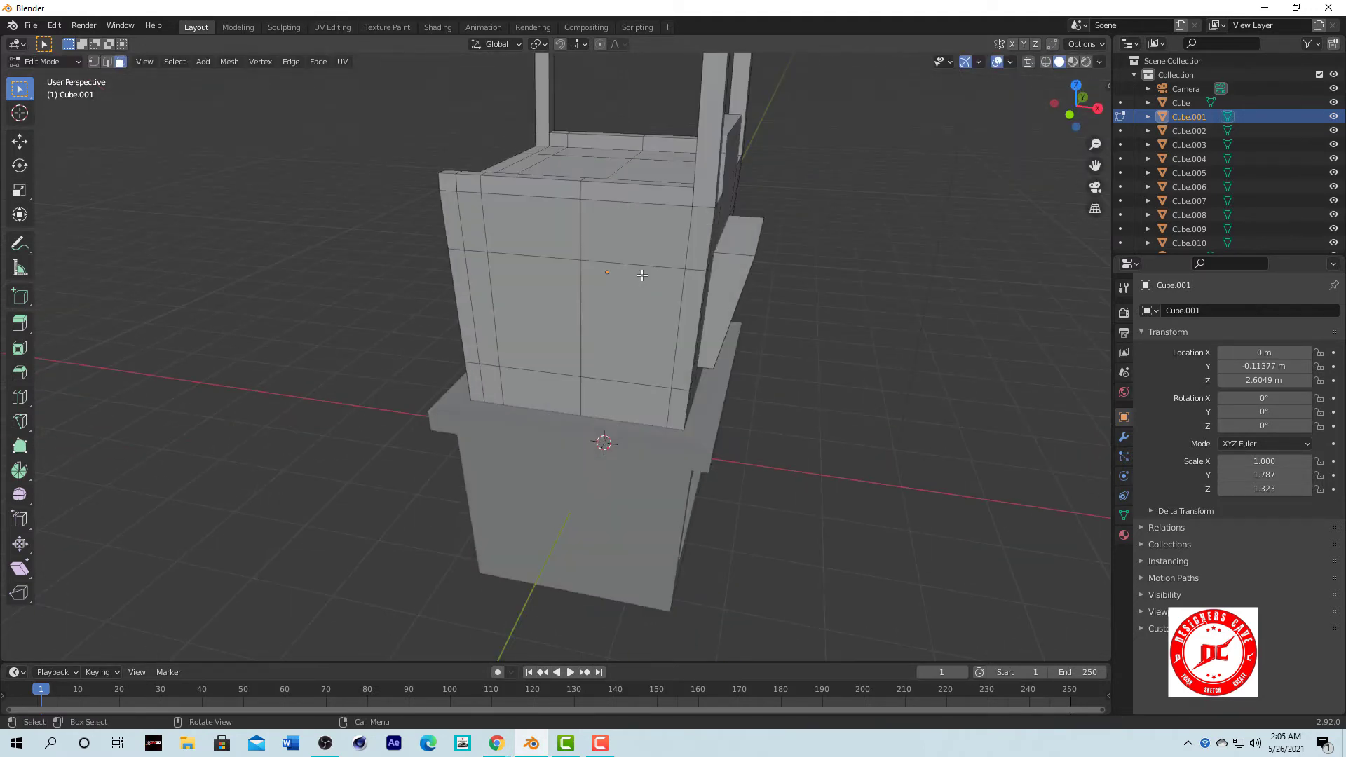
Lower the remaining corner-post tops on Z so they no longer rise above the cabin.
scroll(640, 276, down, 3)
middle_drag(700, 210, 548, 203)
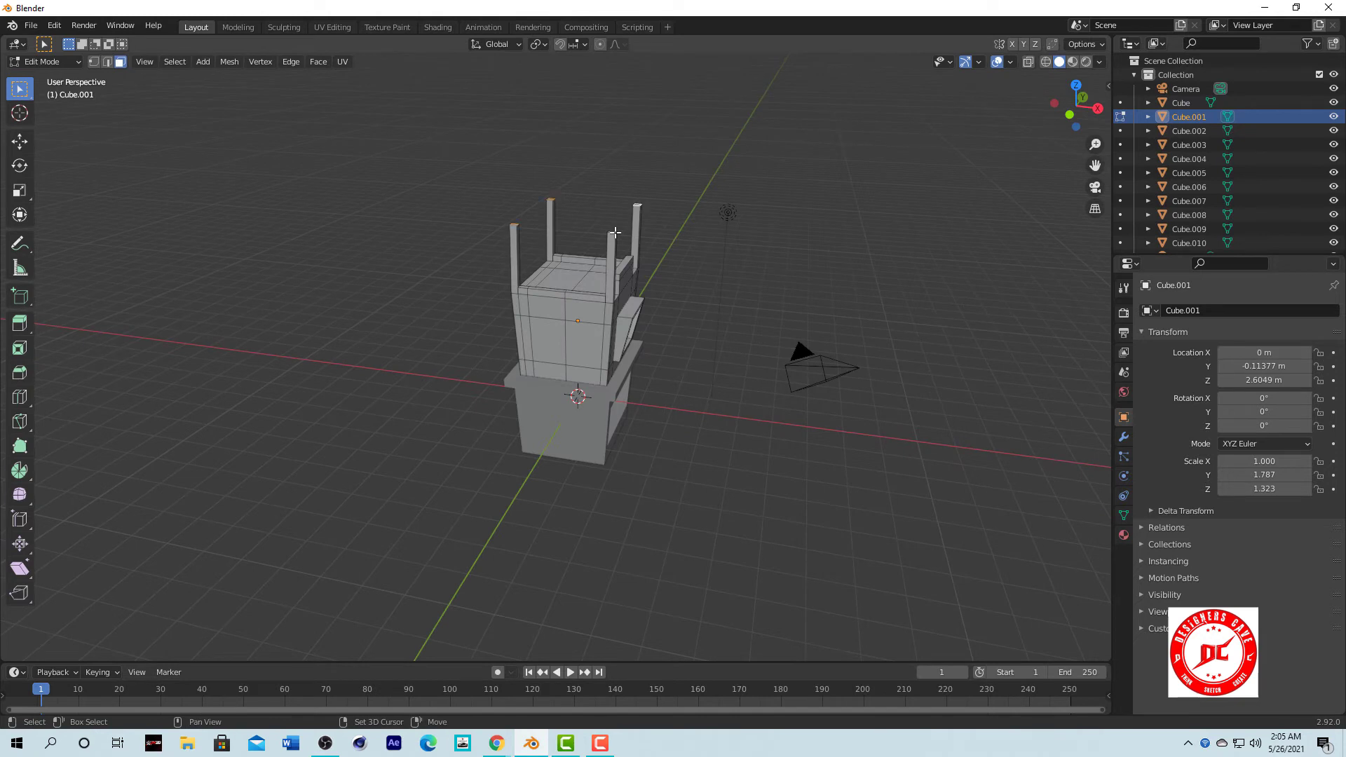
key(g)
key(z)
right_click(743, 299)
scroll(654, 307, up, 3)
scroll(655, 306, up, 3)
scroll(462, 314, up, 3)
key(g)
key(z)
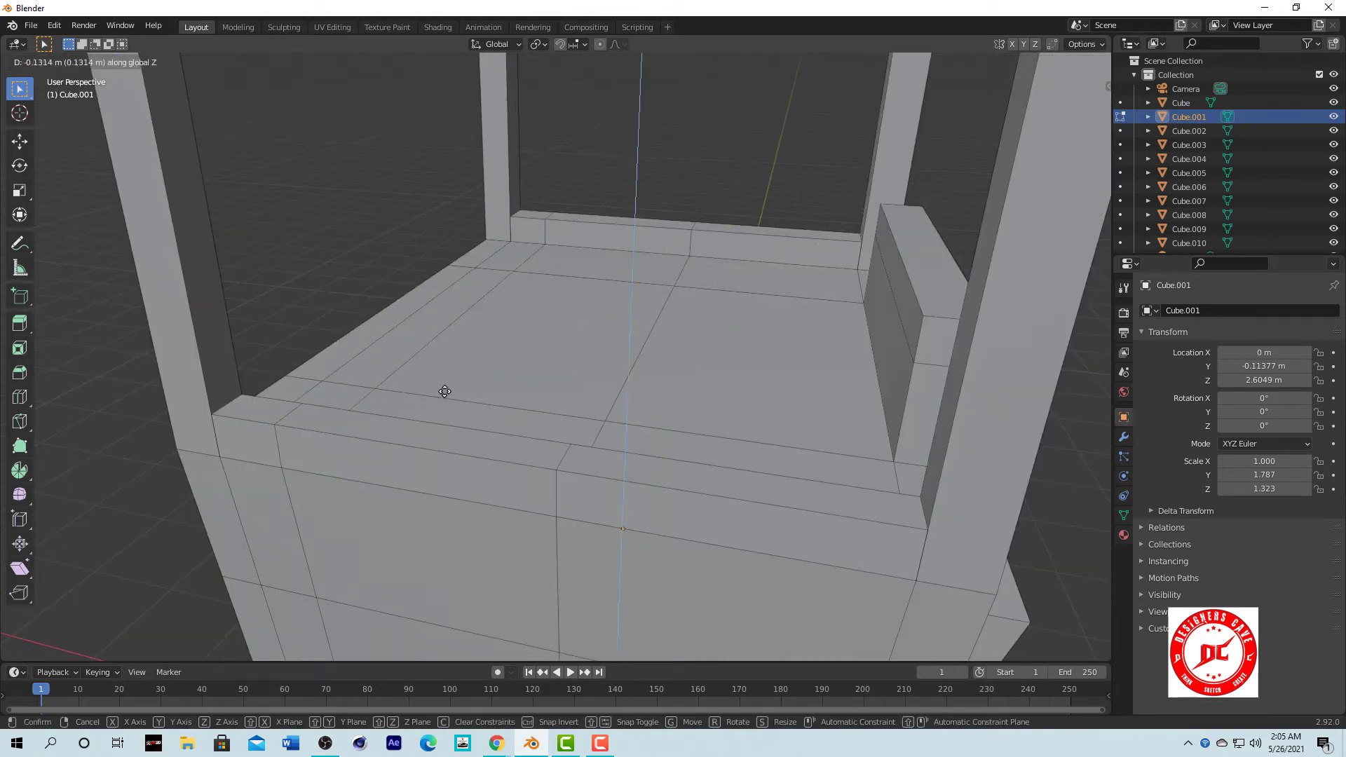
click(773, 127)
Check the shortened posts, return to Object Mode and add a mesh cylinder.
scroll(773, 127, down, 5)
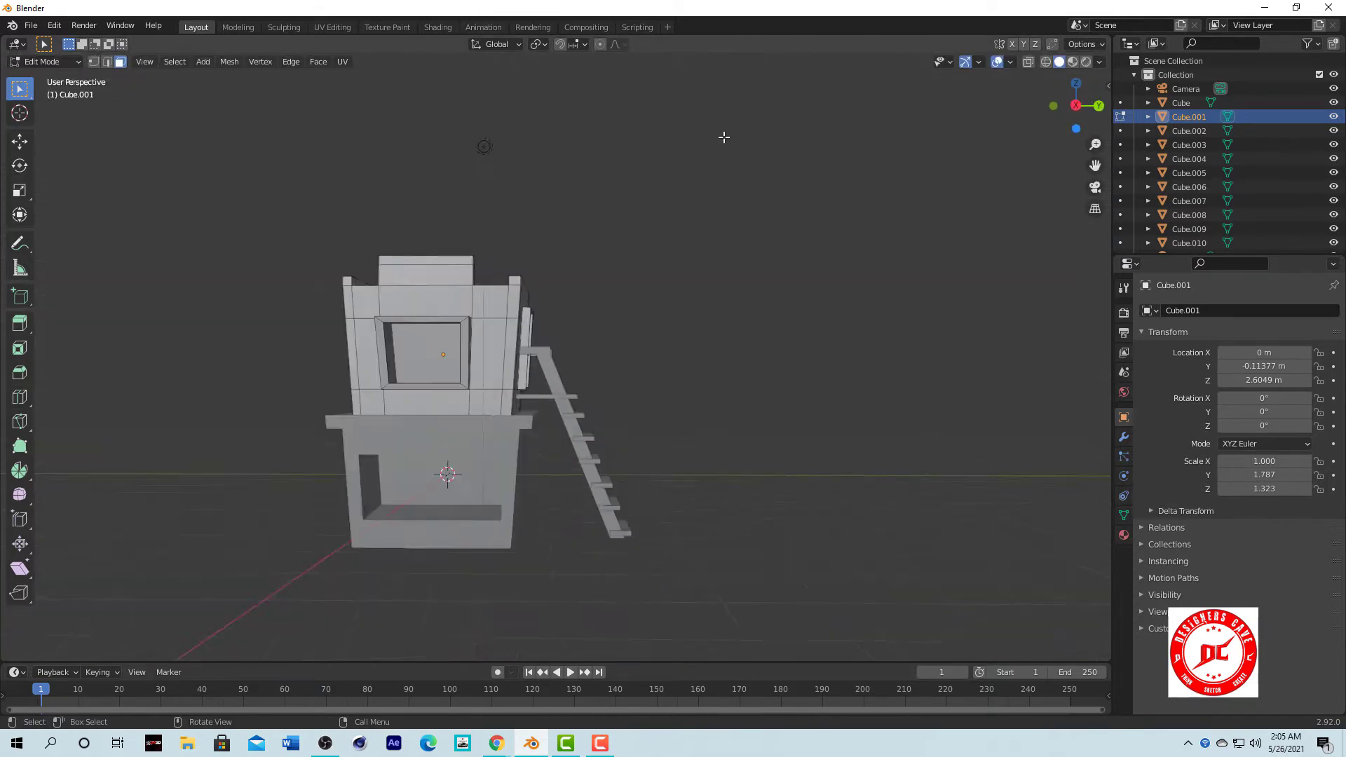
mouse_move(722, 138)
middle_down()
mouse_move(721, 225)
mouse_move(489, 205)
mouse_move(359, 237)
mouse_move(591, 231)
mouse_move(588, 243)
middle_up()
scroll(721, 225, up, 3)
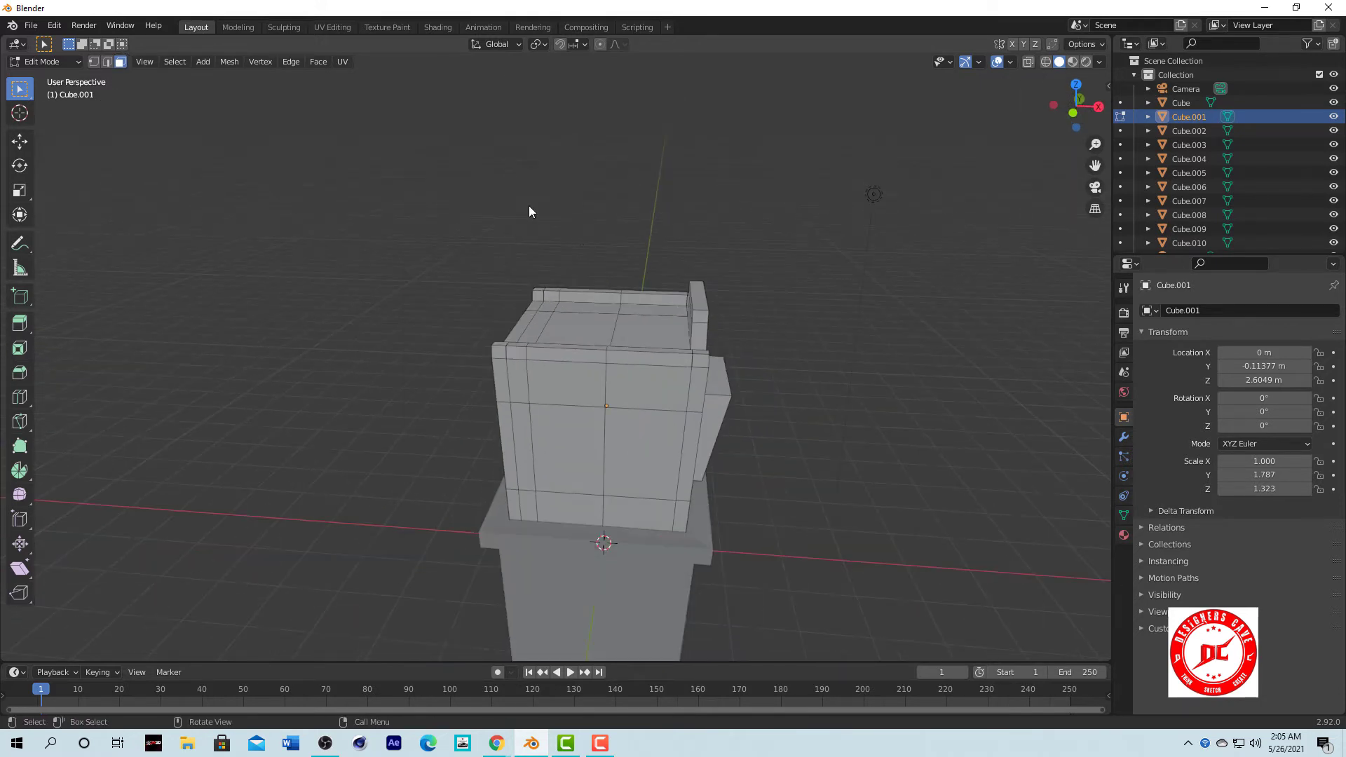
key(Tab)
key(shift+a)
Add a cylinder, shrink it, stretch it vertically and raise it along Z.
click(551, 367)
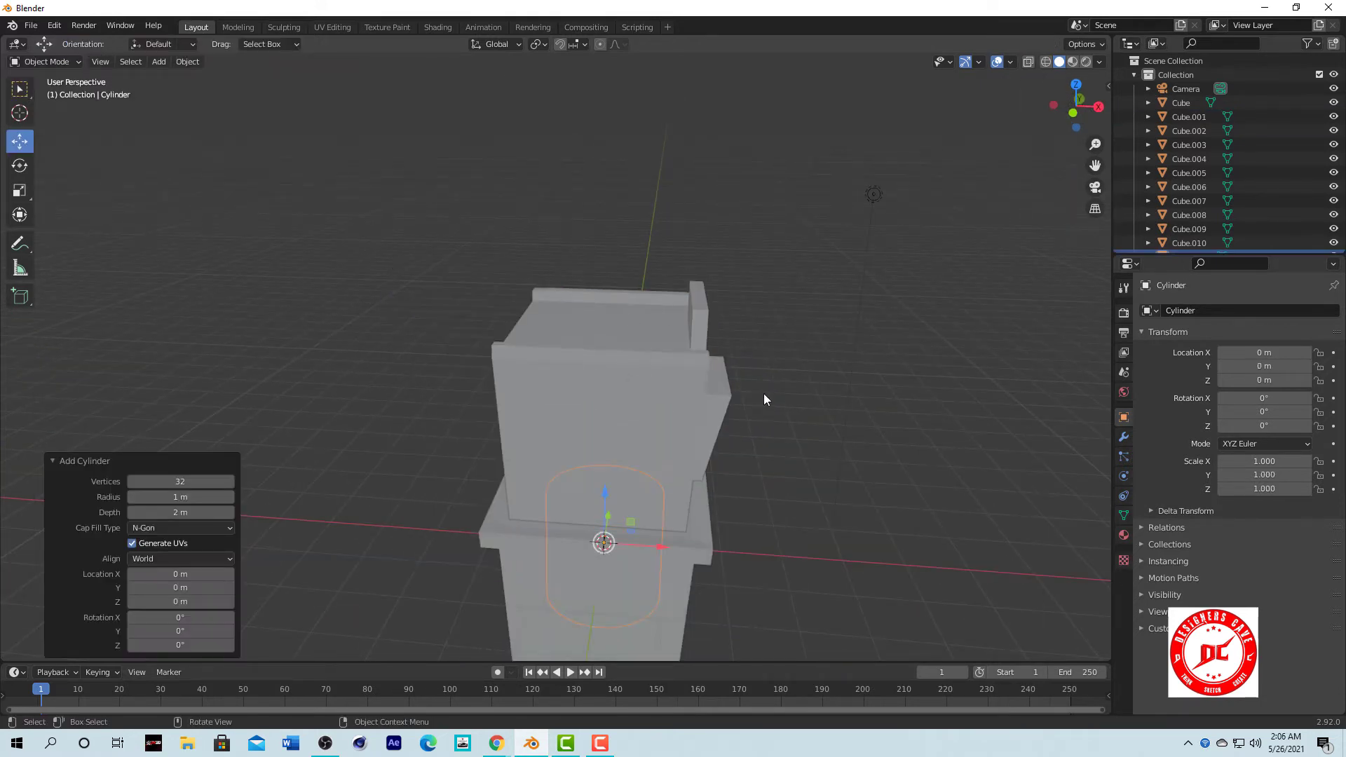
key(s)
click(608, 522)
key(s)
key(z)
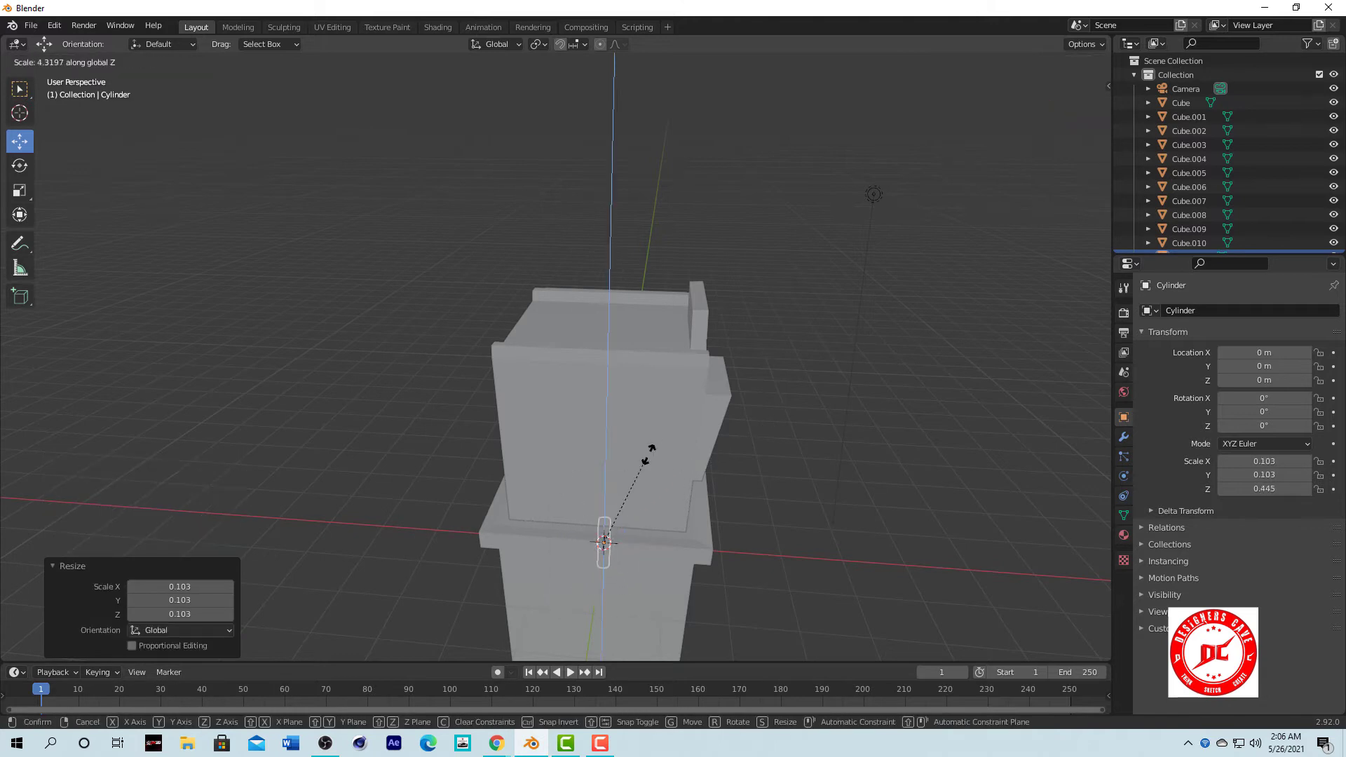
key(g)
key(z)
click(607, 295)
Move the cylinder onto the cabin top and make it thinner.
mouse_move(607, 294)
middle_down()
mouse_move(441, 311)
mouse_move(489, 286)
middle_up()
key(g)
click(319, 295)
key(s)
click(490, 291)
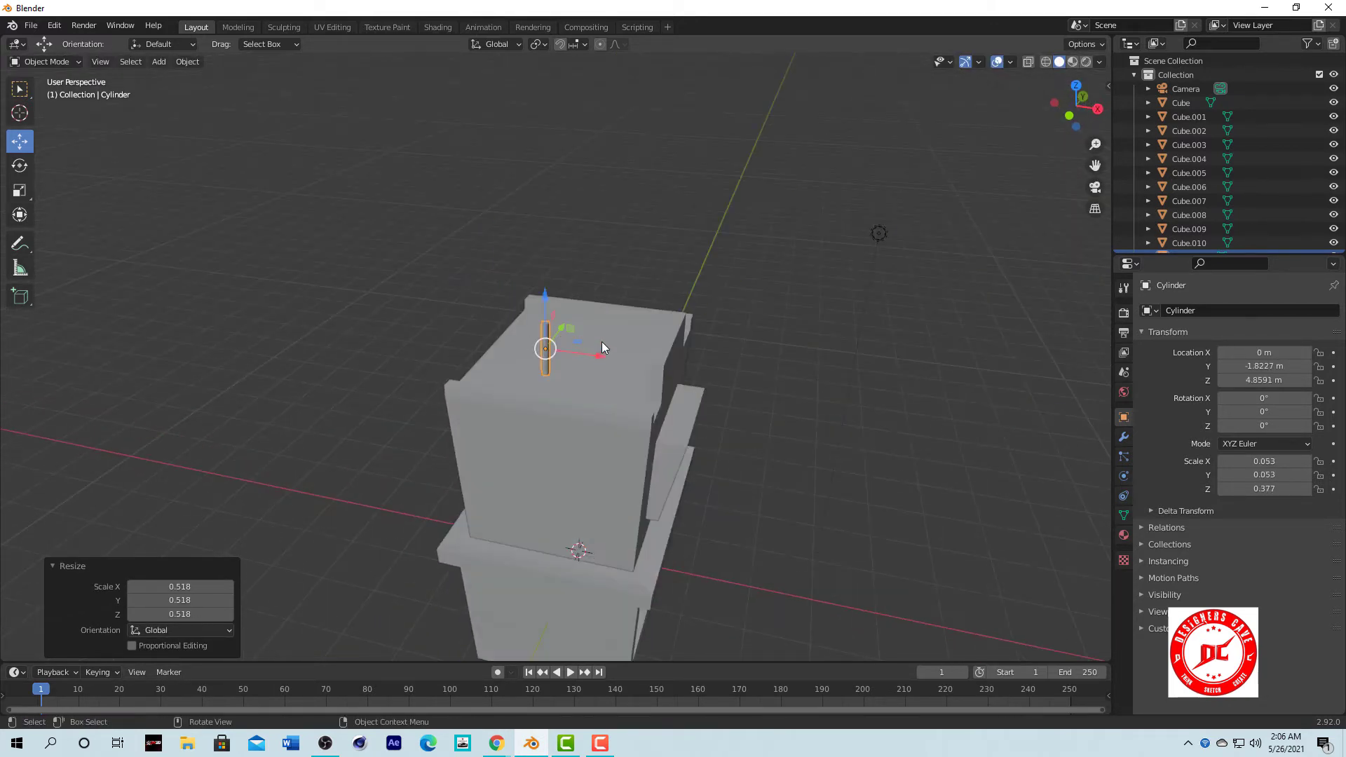
Lower the cylinder along Z into position on the cabin.
mouse_move(601, 347)
middle_down()
mouse_move(347, 190)
mouse_move(488, 272)
mouse_move(355, 368)
mouse_move(870, 194)
mouse_move(624, 385)
middle_up()
key(g)
key(z)
click(415, 198)
scroll(415, 201, up, 4)
Nudge the post along the cabin edge and settle it onto the wall top, keeping it.
key(g)
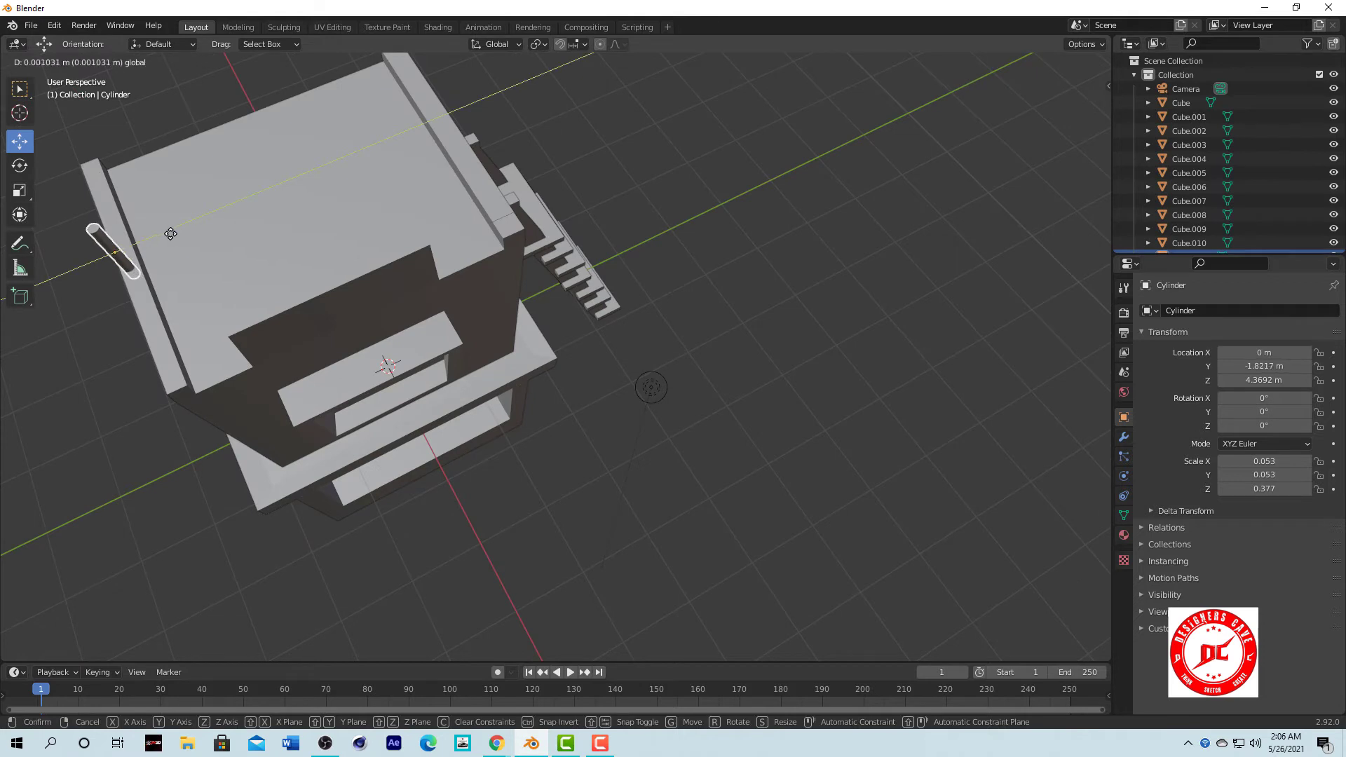
click(171, 234)
mouse_move(170, 233)
middle_down()
mouse_move(513, 205)
mouse_move(533, 231)
middle_up()
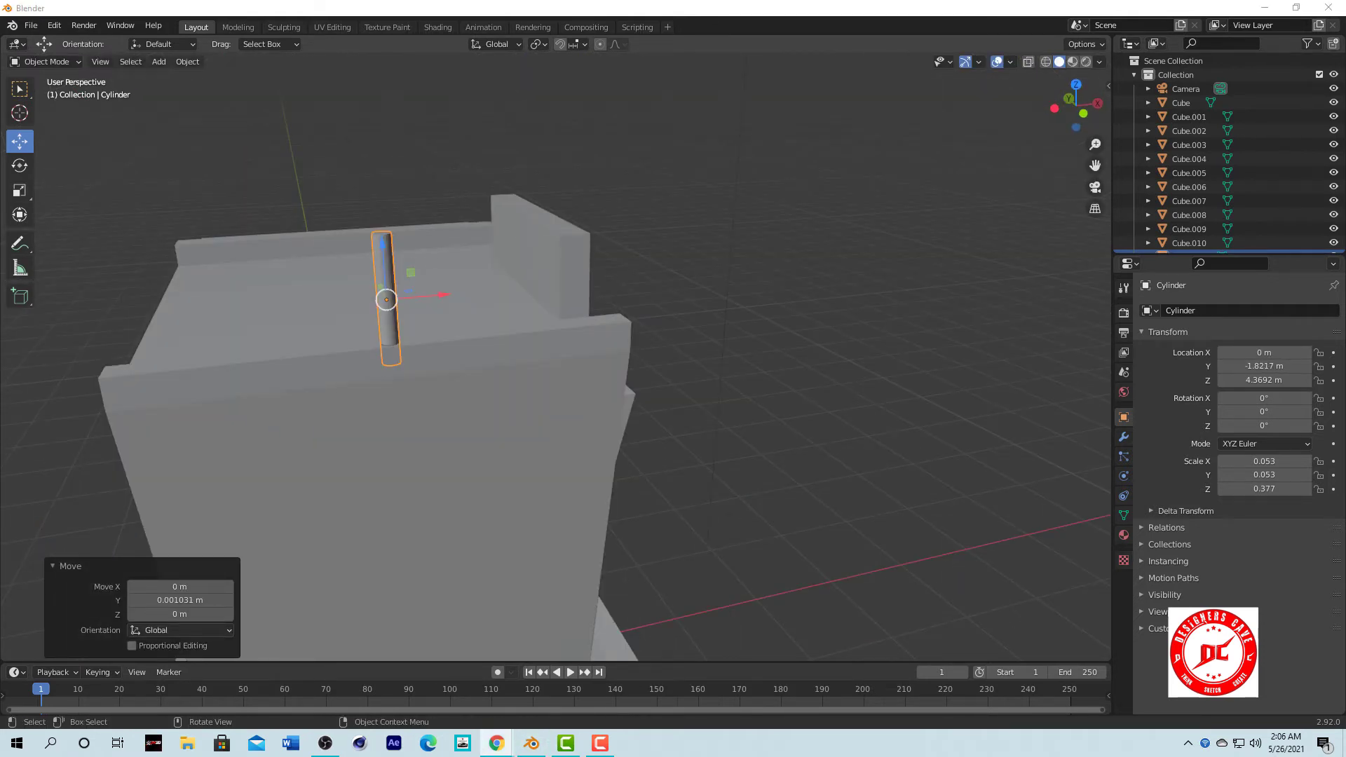
drag(381, 250, 388, 276)
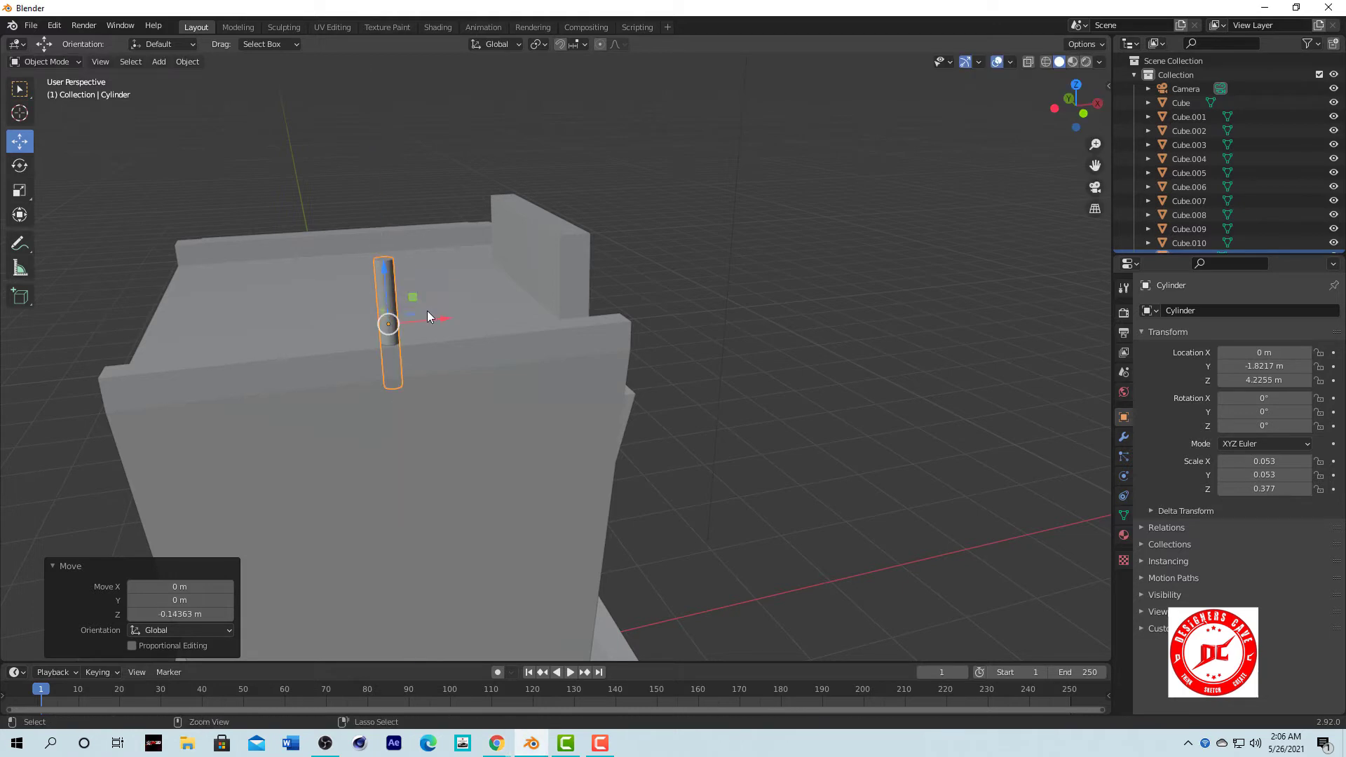
key(a)
key(ctrl+z)
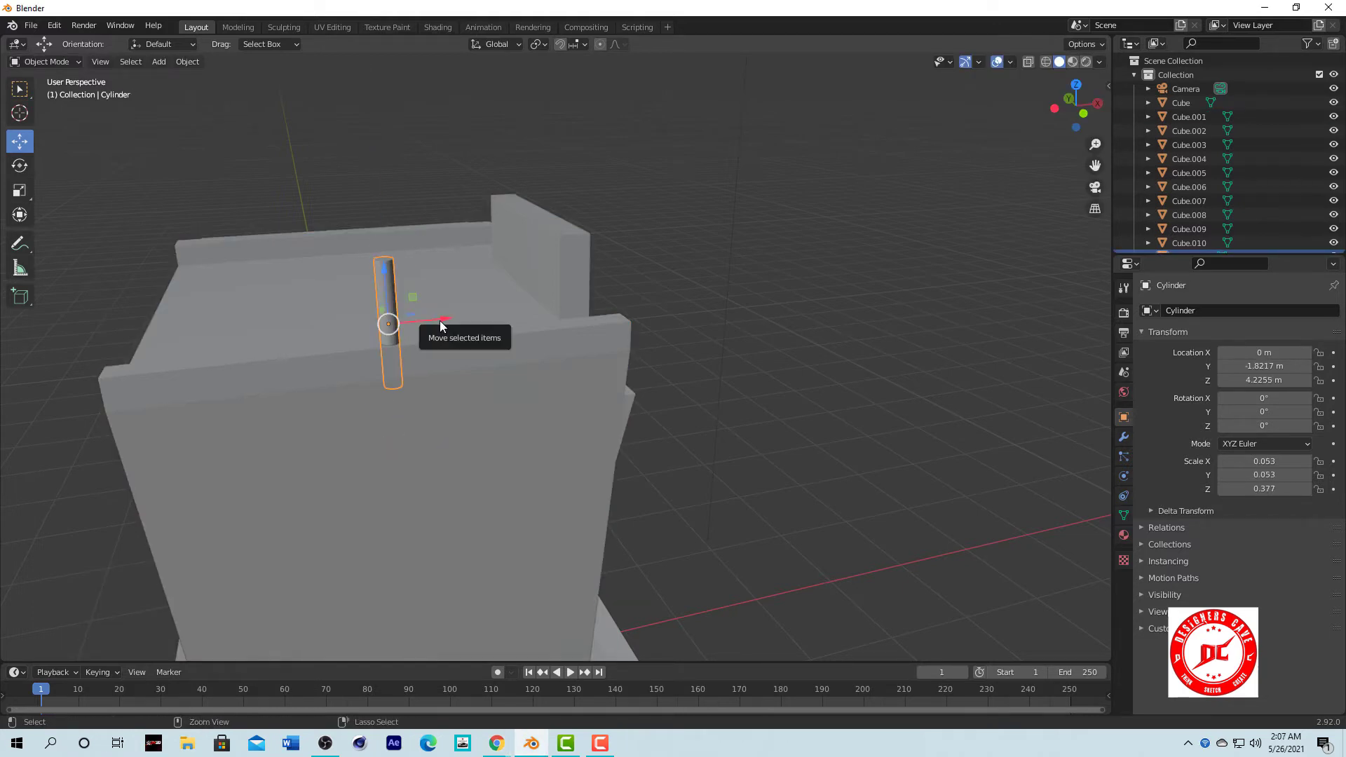
key(x)
click(398, 320)
Duplicate the post beside the original, then undo and remove the extra copy.
key(shift+d)
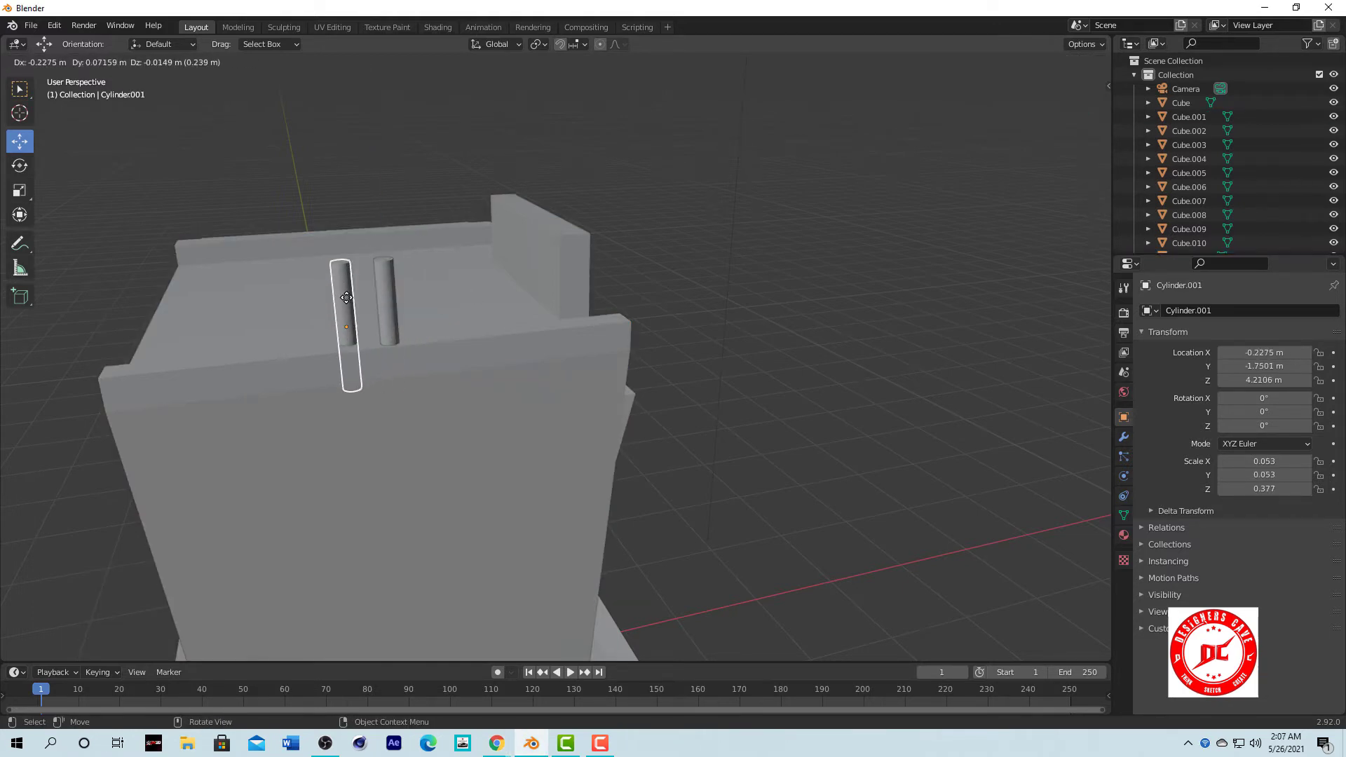
click(358, 308)
key(g)
key(z)
click(395, 334)
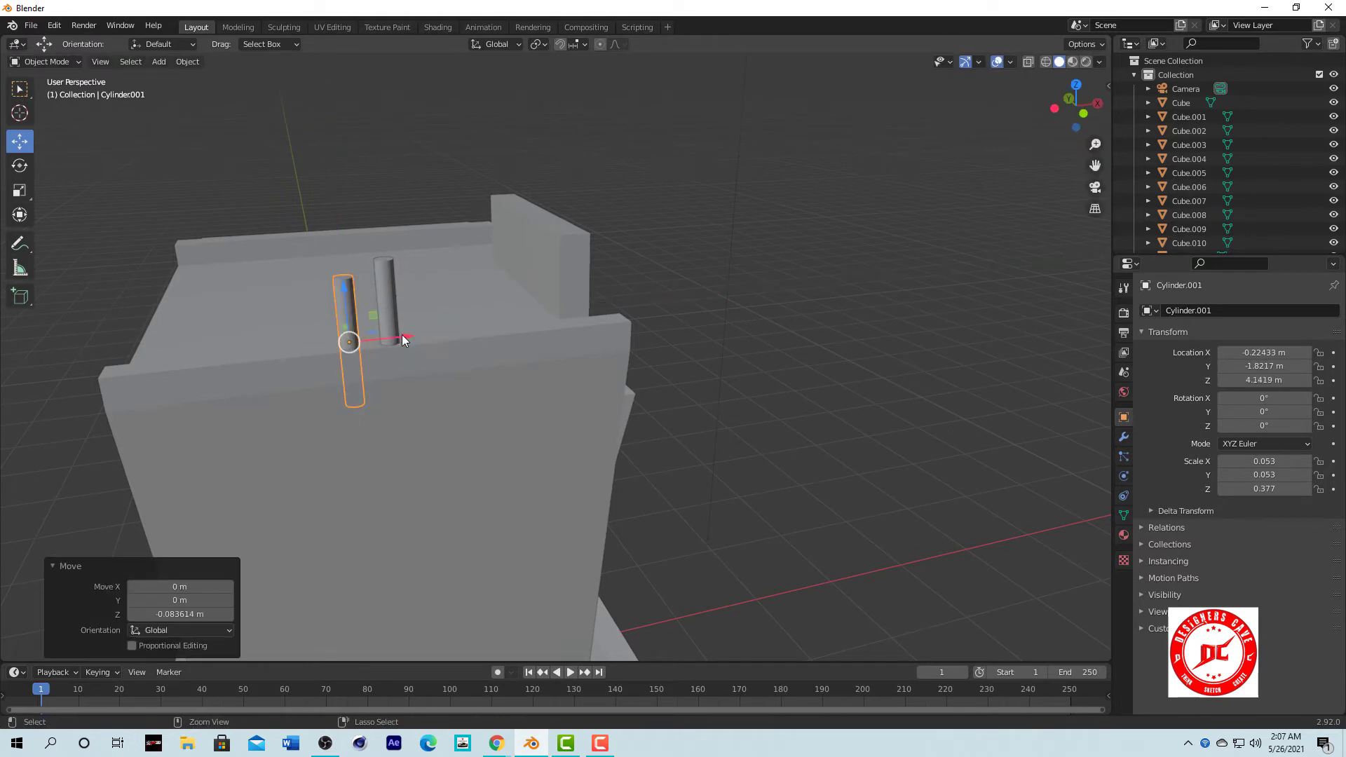
drag(401, 334, 335, 335)
key(ctrl+z)
click(350, 320)
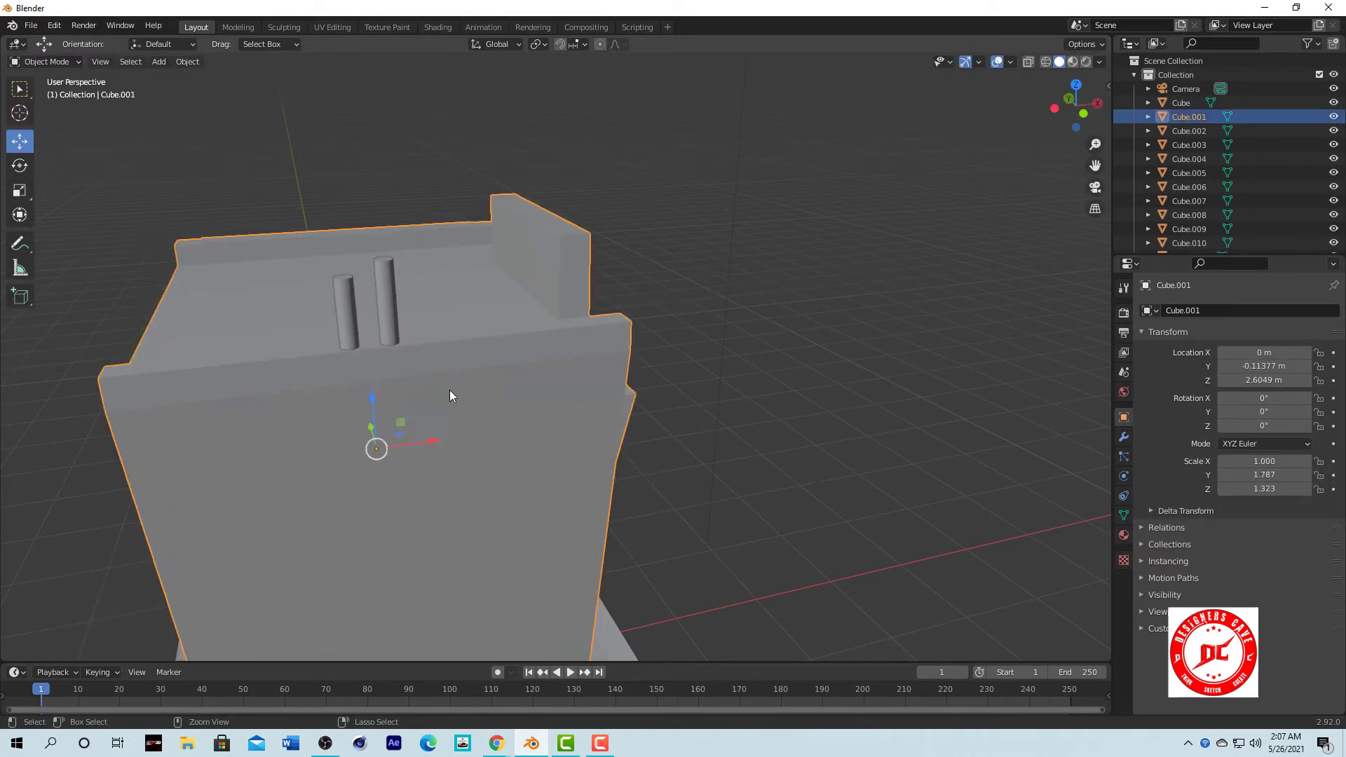
key(Delete)
key(ctrl+z)
Duplicate the post along the edge, then copy the three posts further along X.
click(349, 312)
key(shift+d)
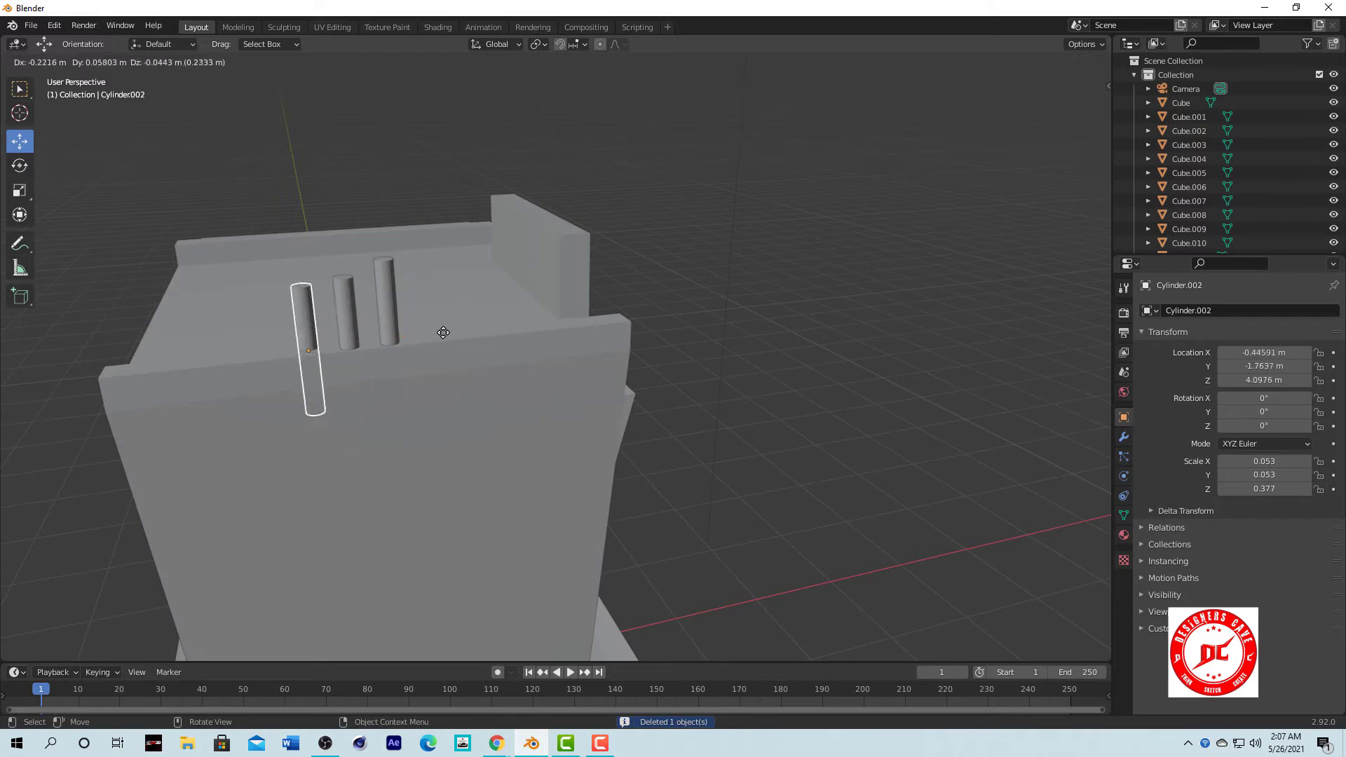
click(453, 330)
mouse_move(729, 281)
middle_down()
mouse_move(573, 292)
mouse_move(715, 298)
middle_up()
key(shift+d)
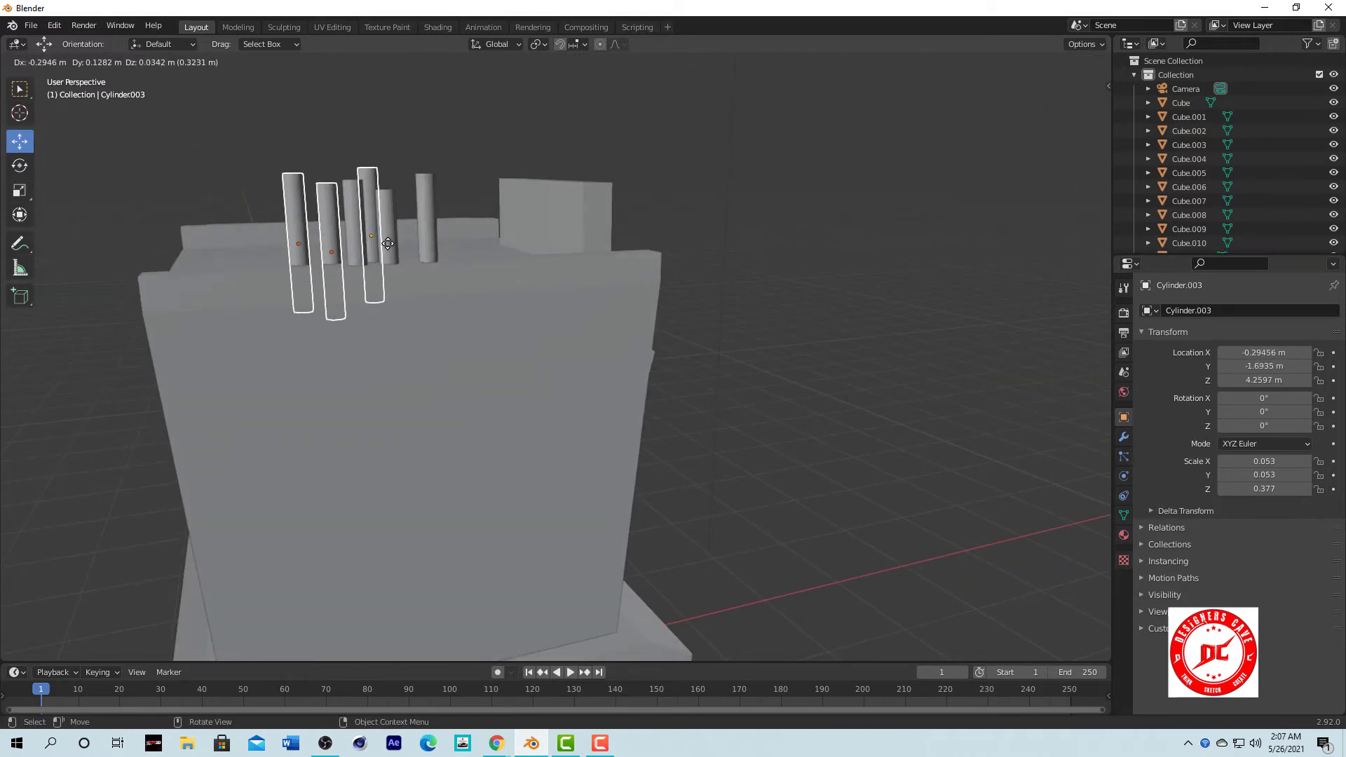
key(x)
click(337, 254)
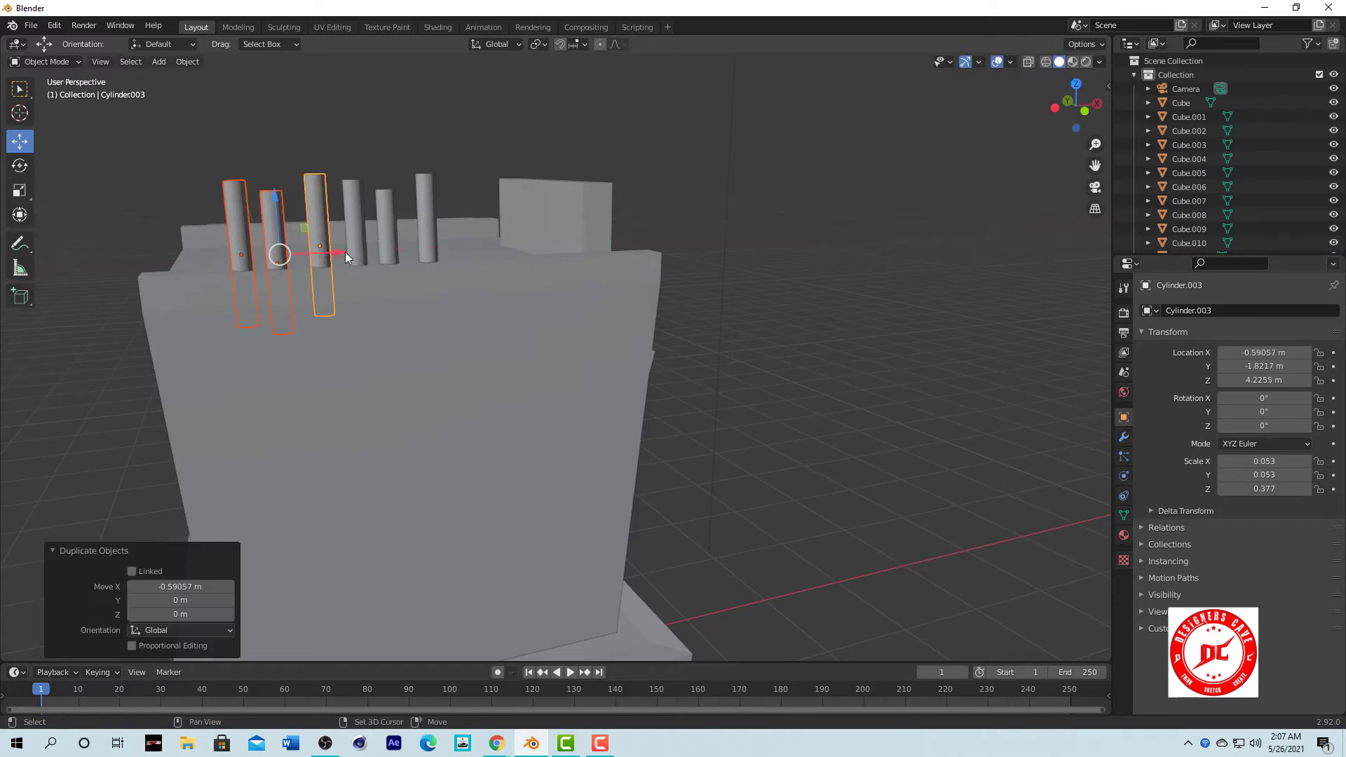
Duplicate the posts twice more along X to extend the row to the right end.
key(shift+d)
key(x)
click(553, 246)
key(shift+d)
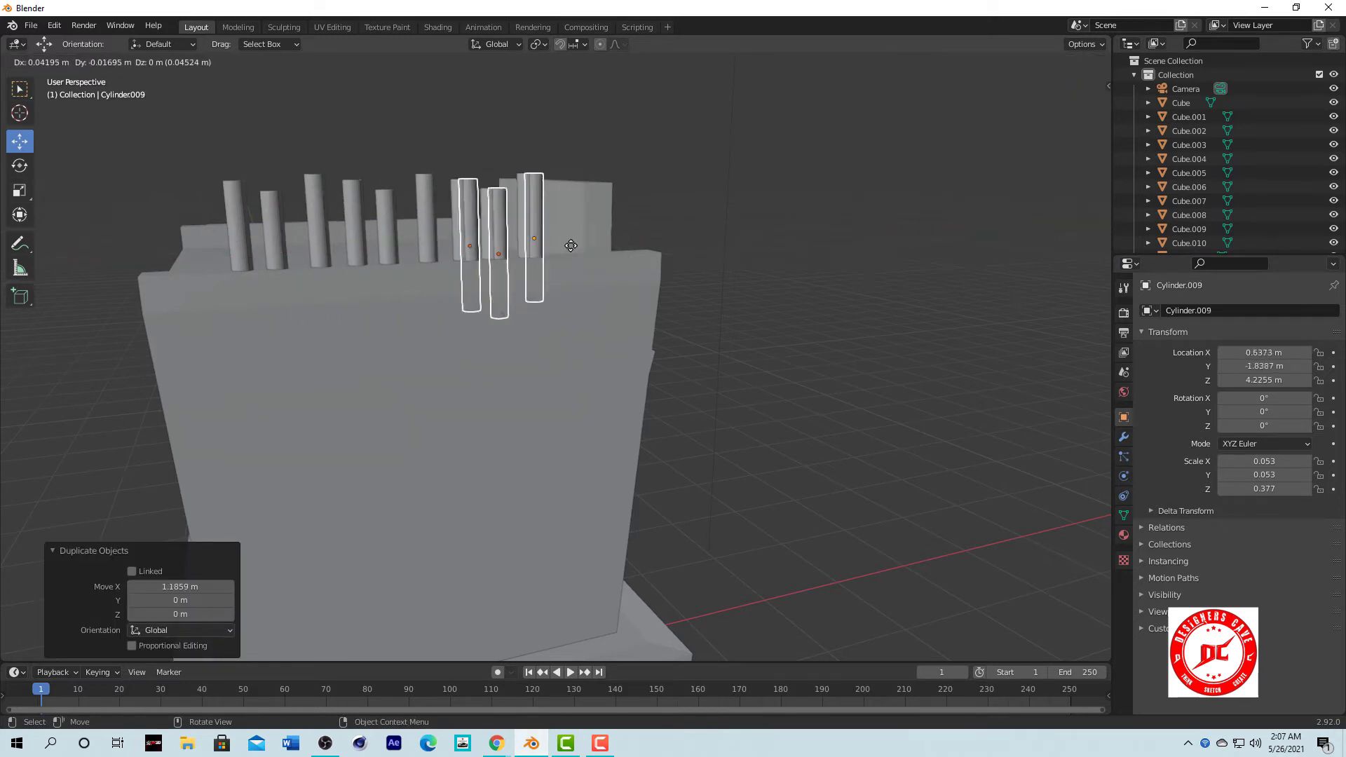
click(570, 246)
middle_drag(570, 246, 517, 247)
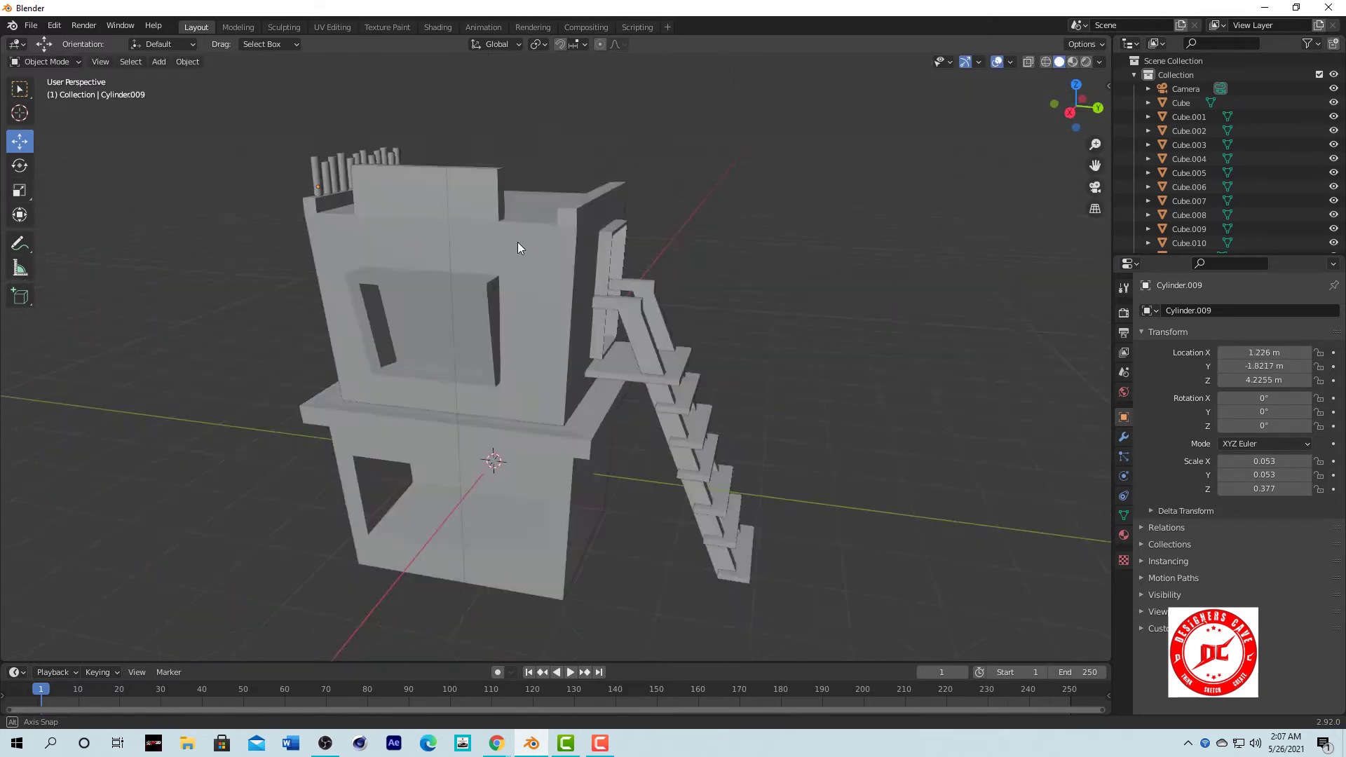
scroll(518, 246, up, 5)
middle_drag(757, 246, 305, 228)
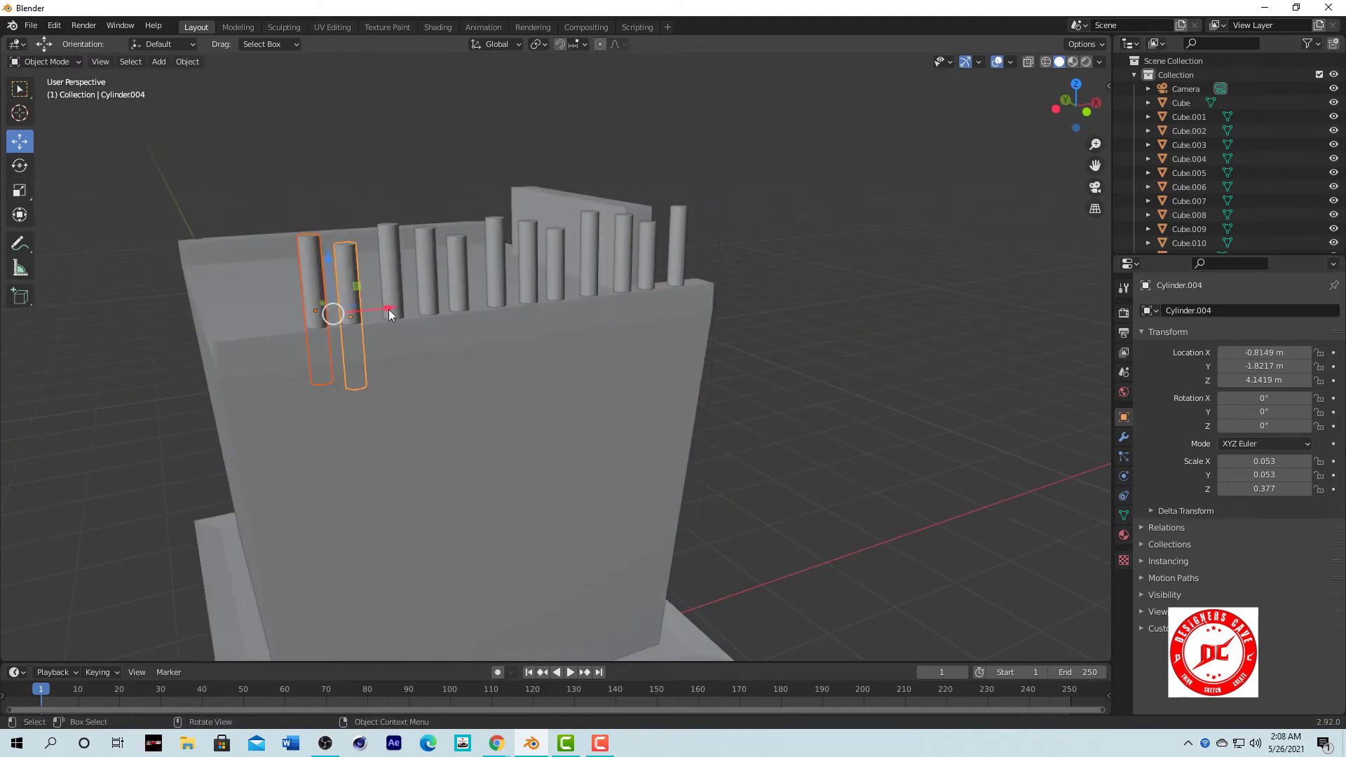
Copy two posts to the left end, completing a row of about thirteen posts.
key(shift+d)
key(x)
click(316, 336)
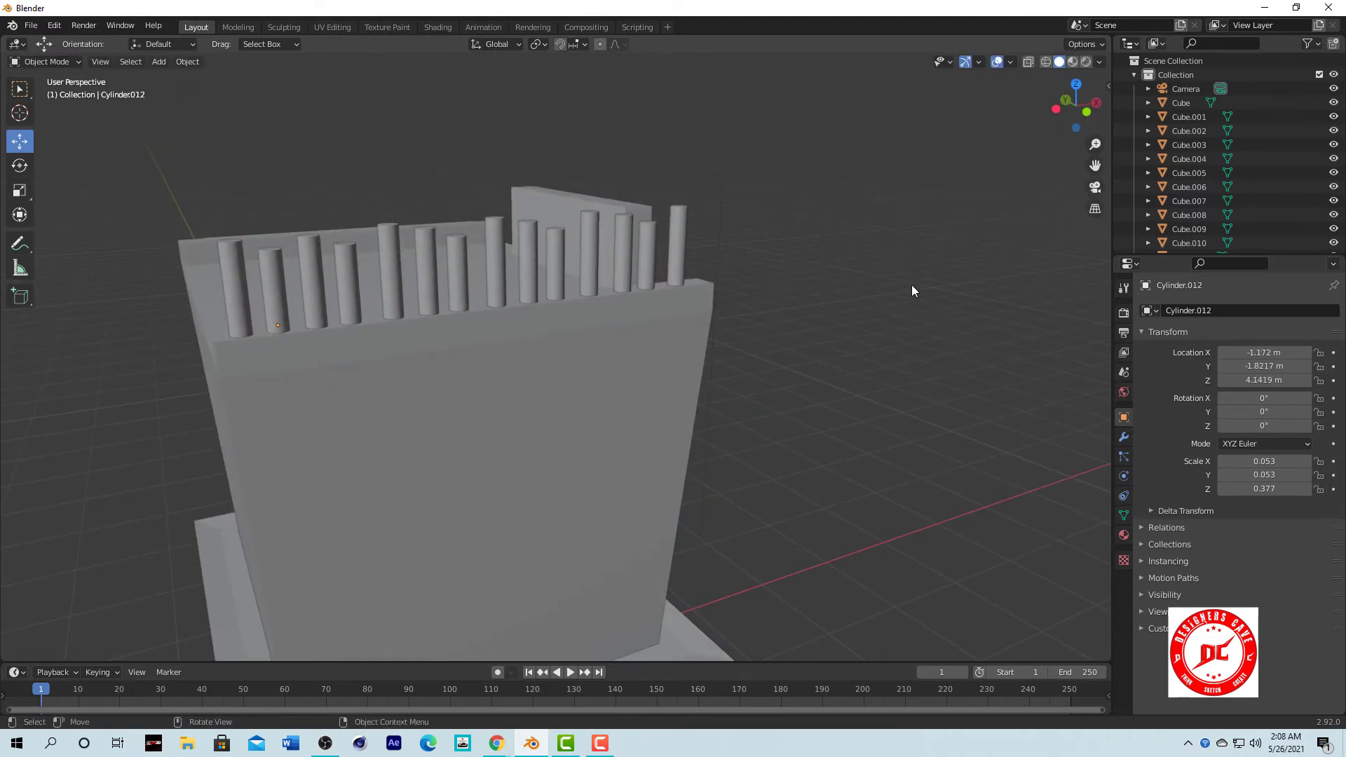
mouse_move(911, 284)
middle_down()
mouse_move(587, 259)
mouse_move(817, 284)
mouse_move(616, 261)
mouse_move(697, 306)
mouse_move(642, 311)
middle_up()
scroll(590, 366, up, 3)
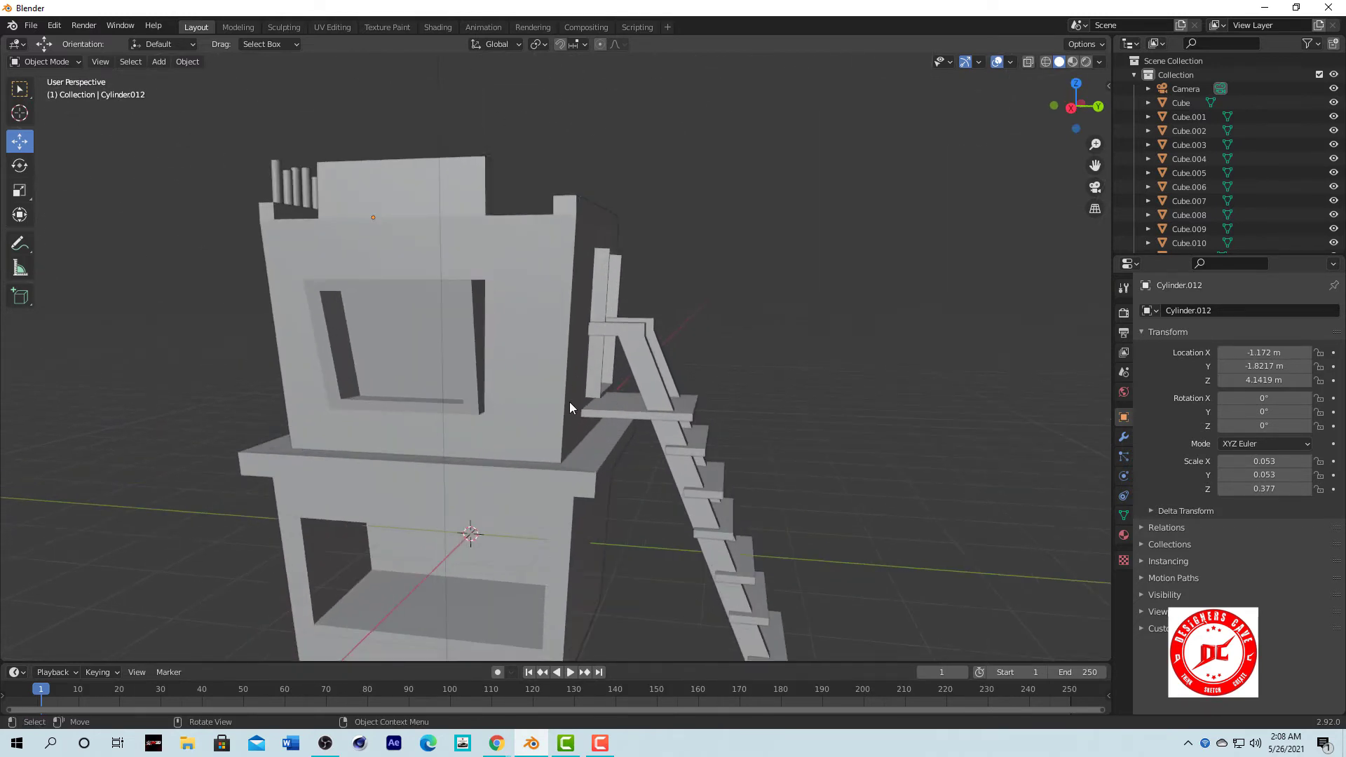
scroll(569, 402, up, 3)
middle_drag(569, 401, 529, 419)
scroll(601, 350, down, 5)
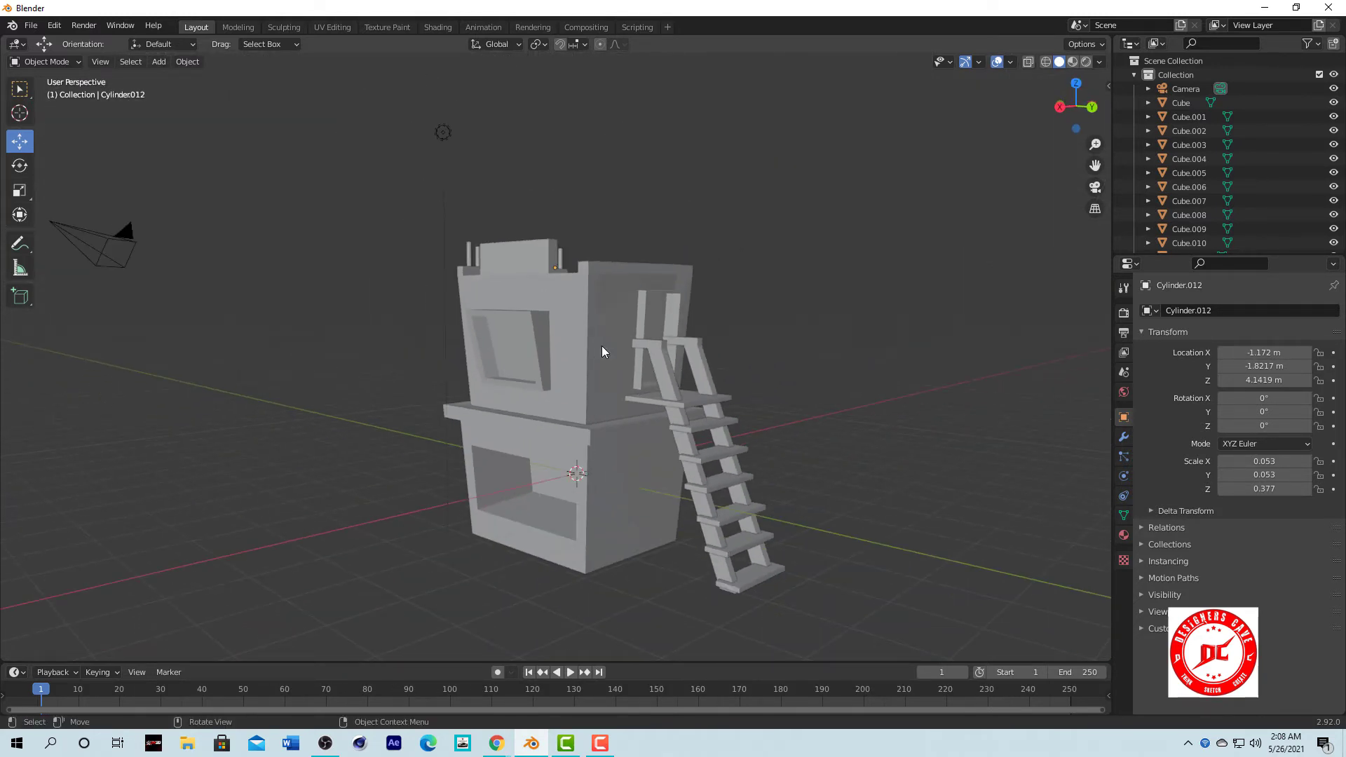
Give Cube.001 a Subdivision Surface modifier with Levels Viewport set to 2.
click(622, 319)
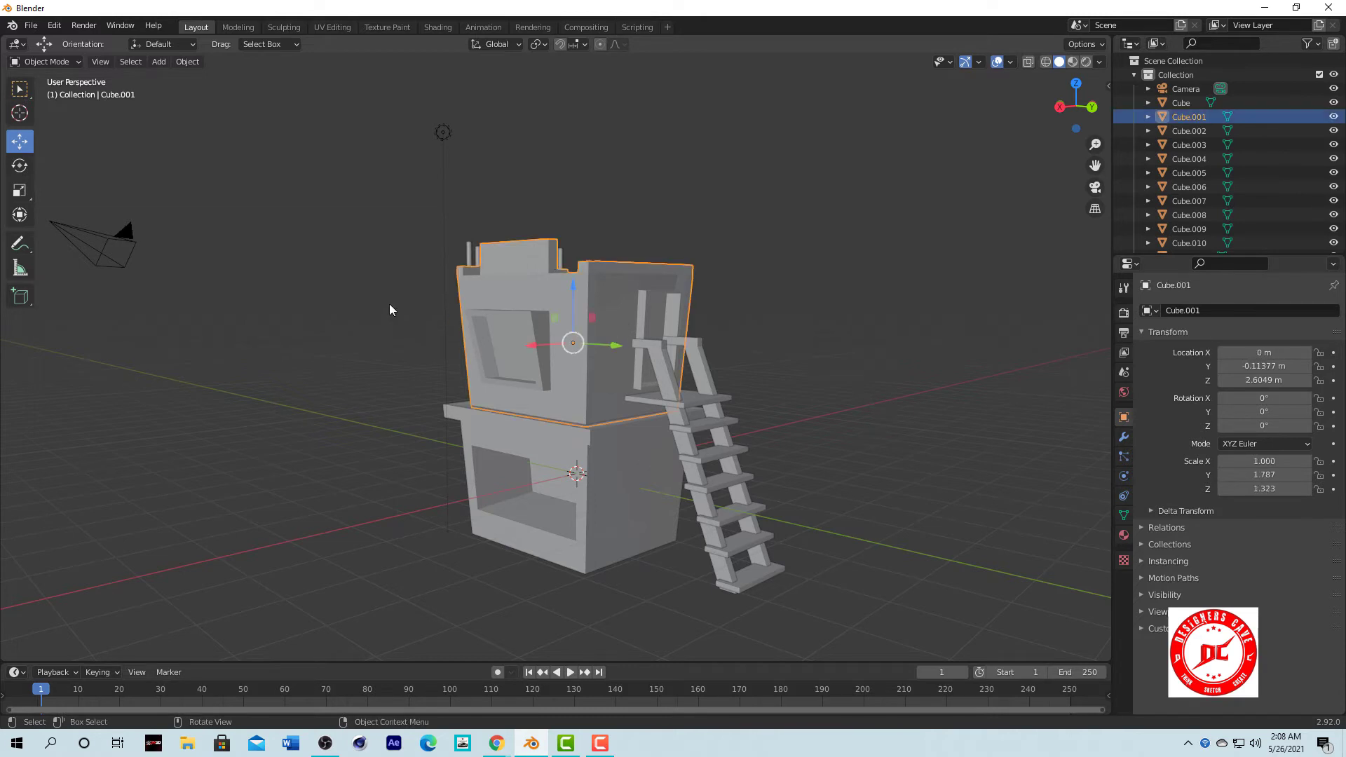
click(1124, 437)
click(1237, 310)
click(1022, 561)
scroll(902, 460, up, 2)
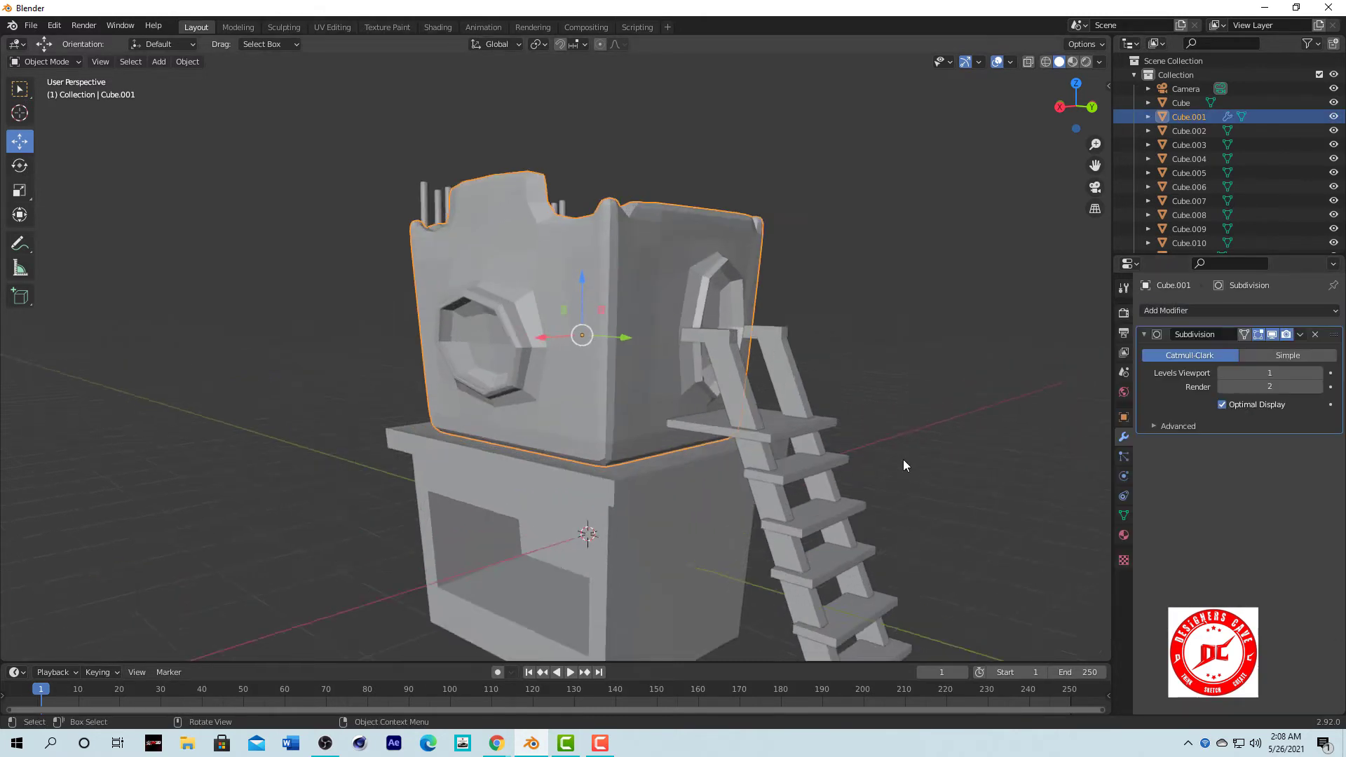
scroll(902, 459, up, 2)
click(1318, 374)
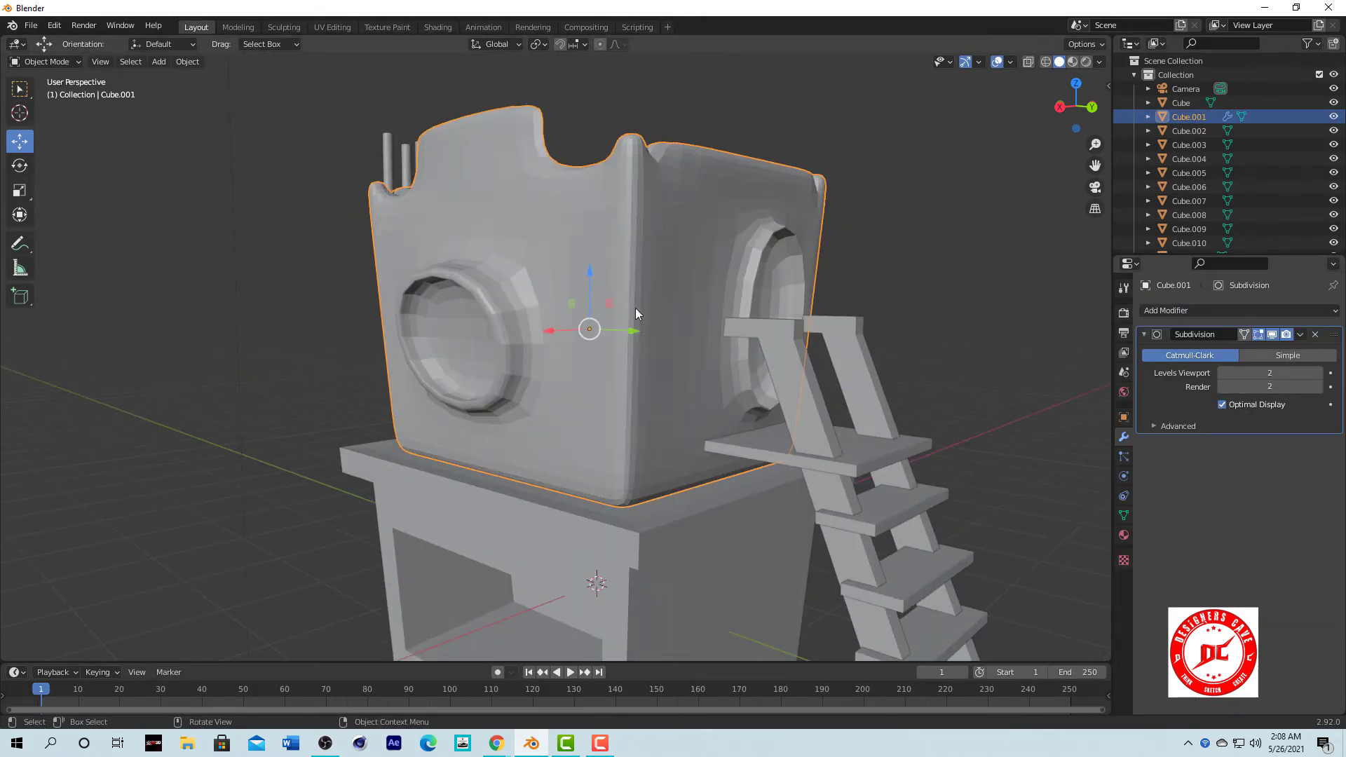
key(Tab)
key(Tab)
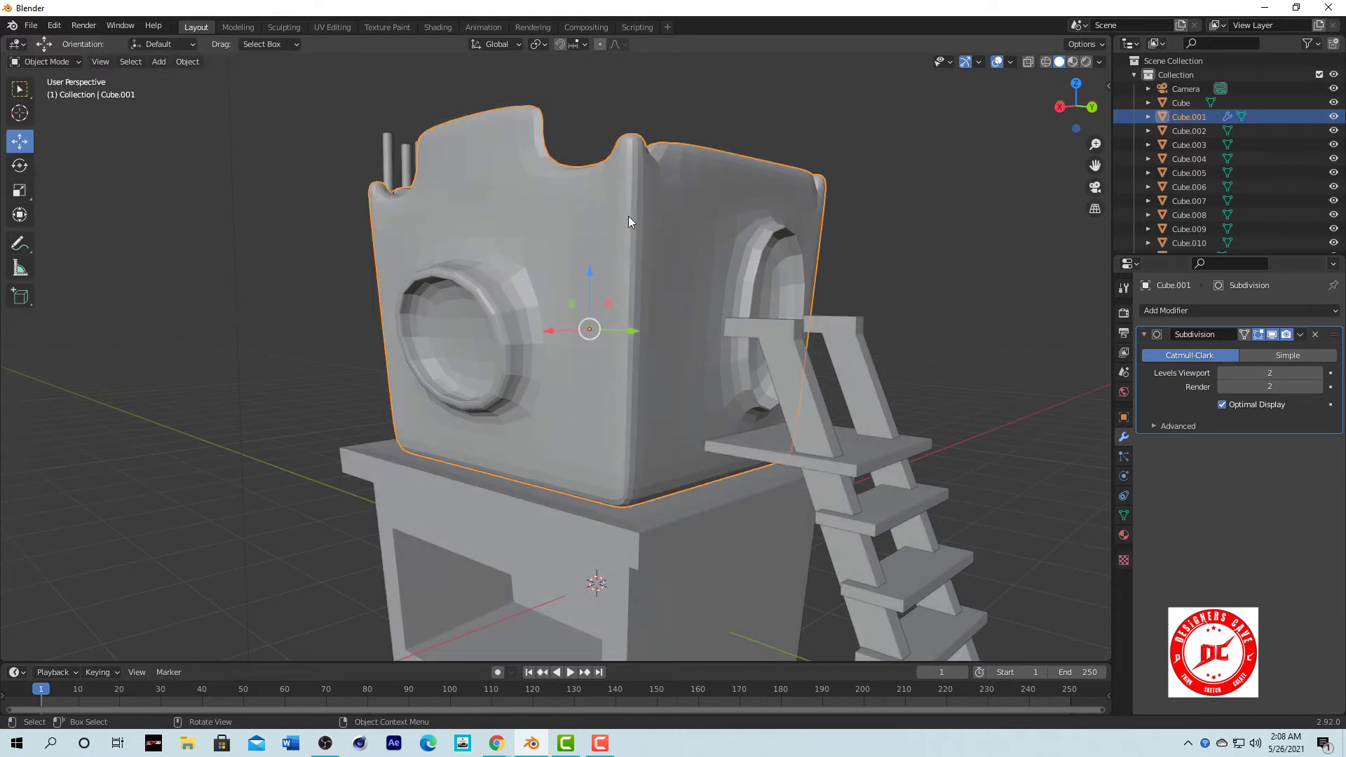
key(Tab)
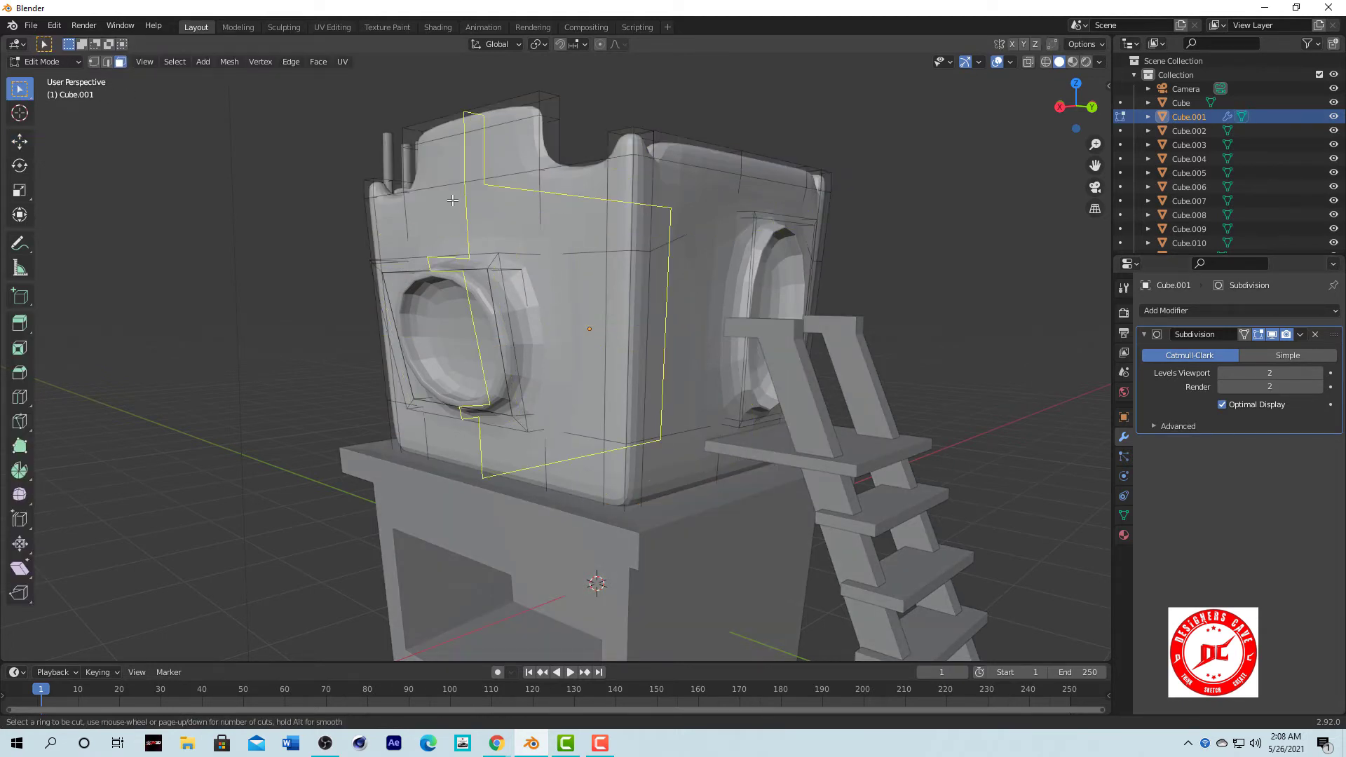
Add horizontal loop cuts slid close to the cabin's top and bottom edges.
click(402, 208)
click(402, 176)
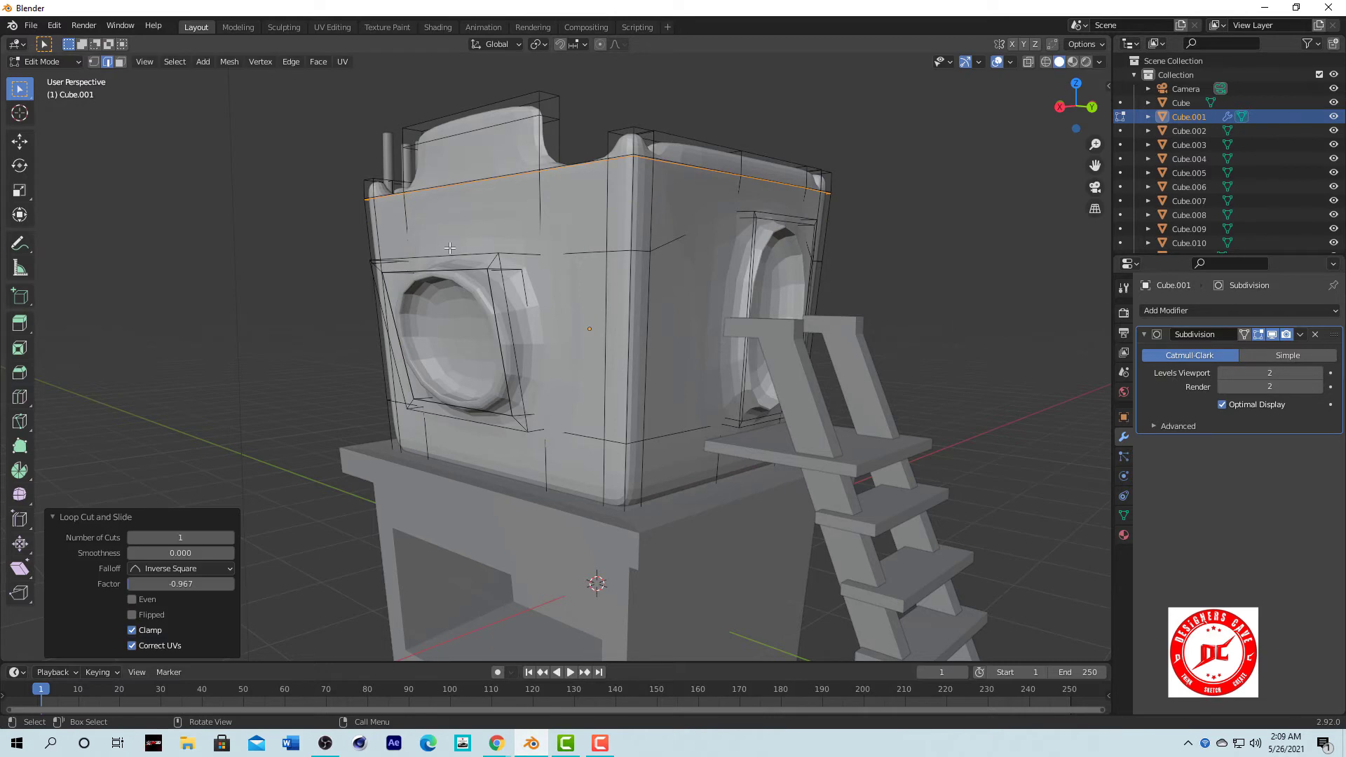
click(582, 464)
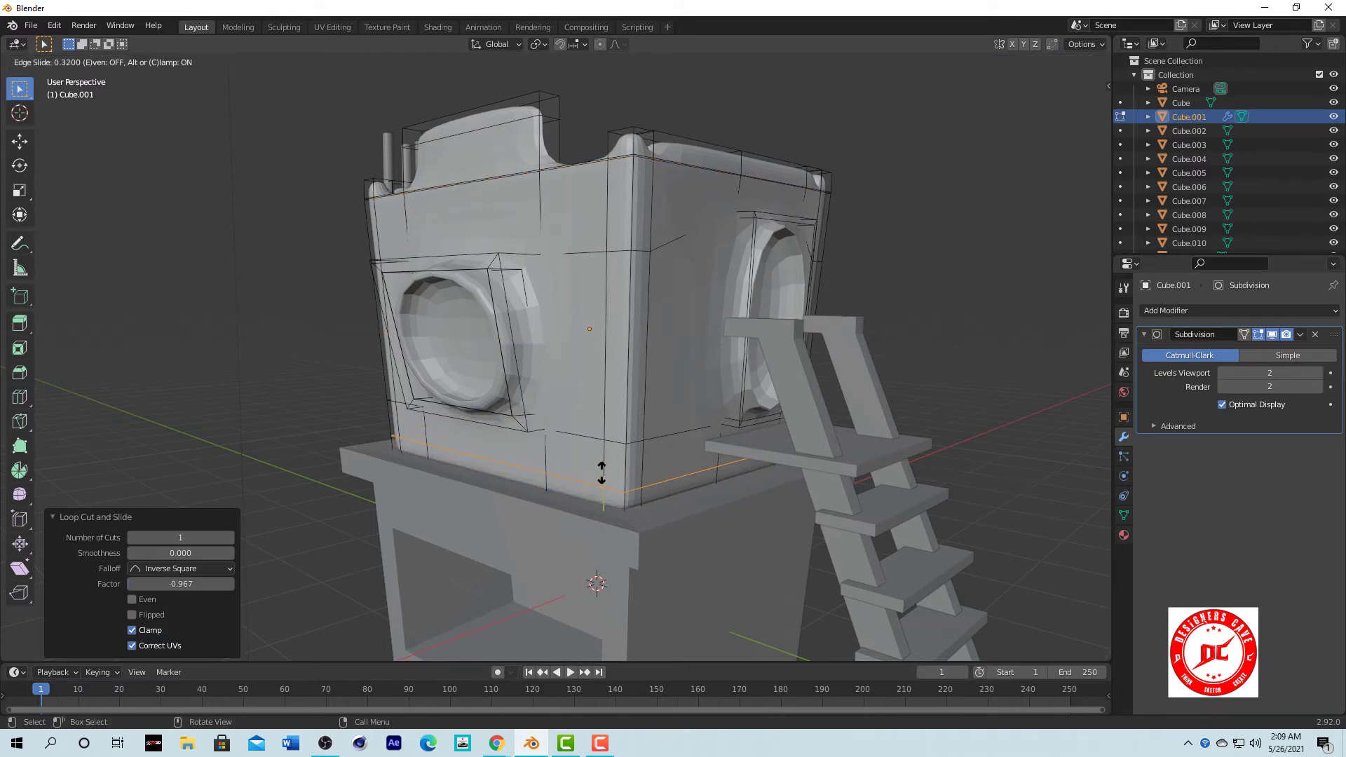
click(601, 473)
Add vertical loops tight against the front window frame and the left corner.
key(ctrl+r)
click(498, 364)
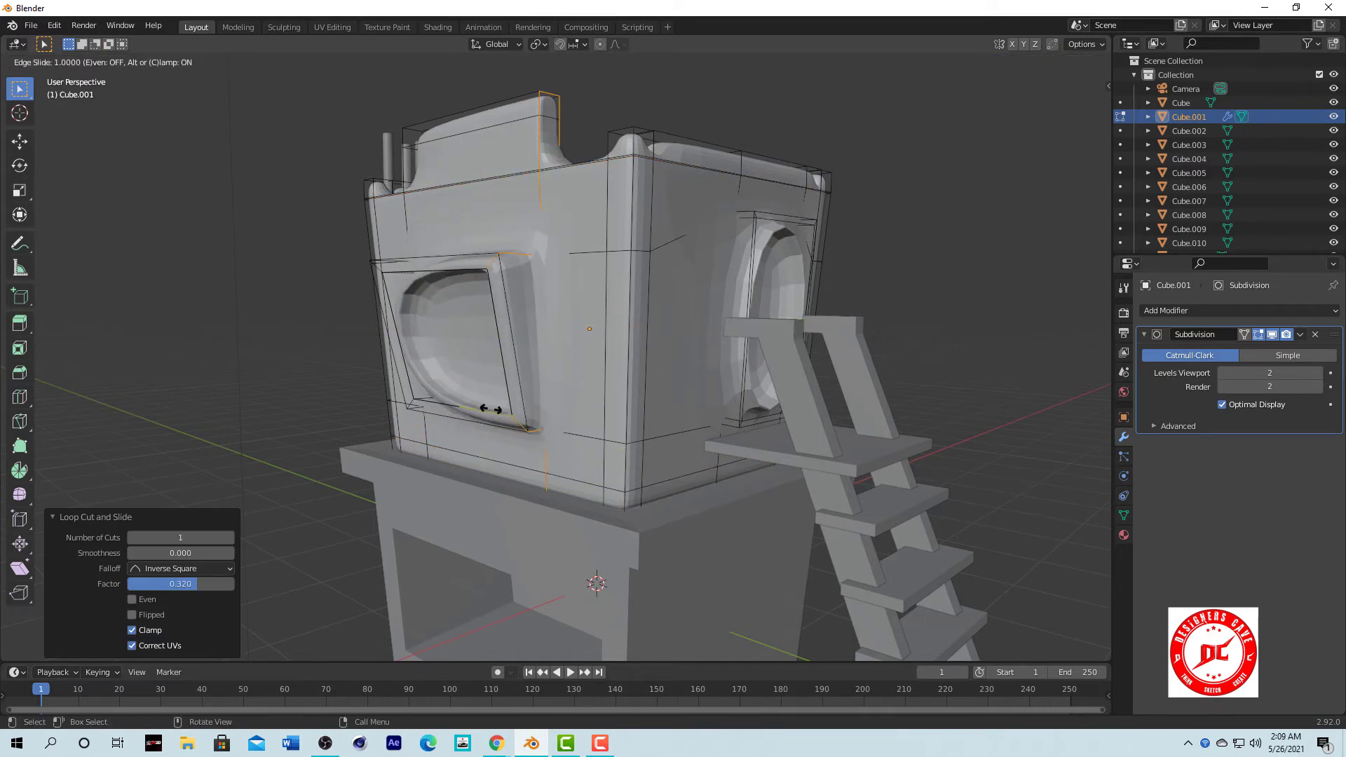
click(481, 408)
click(432, 404)
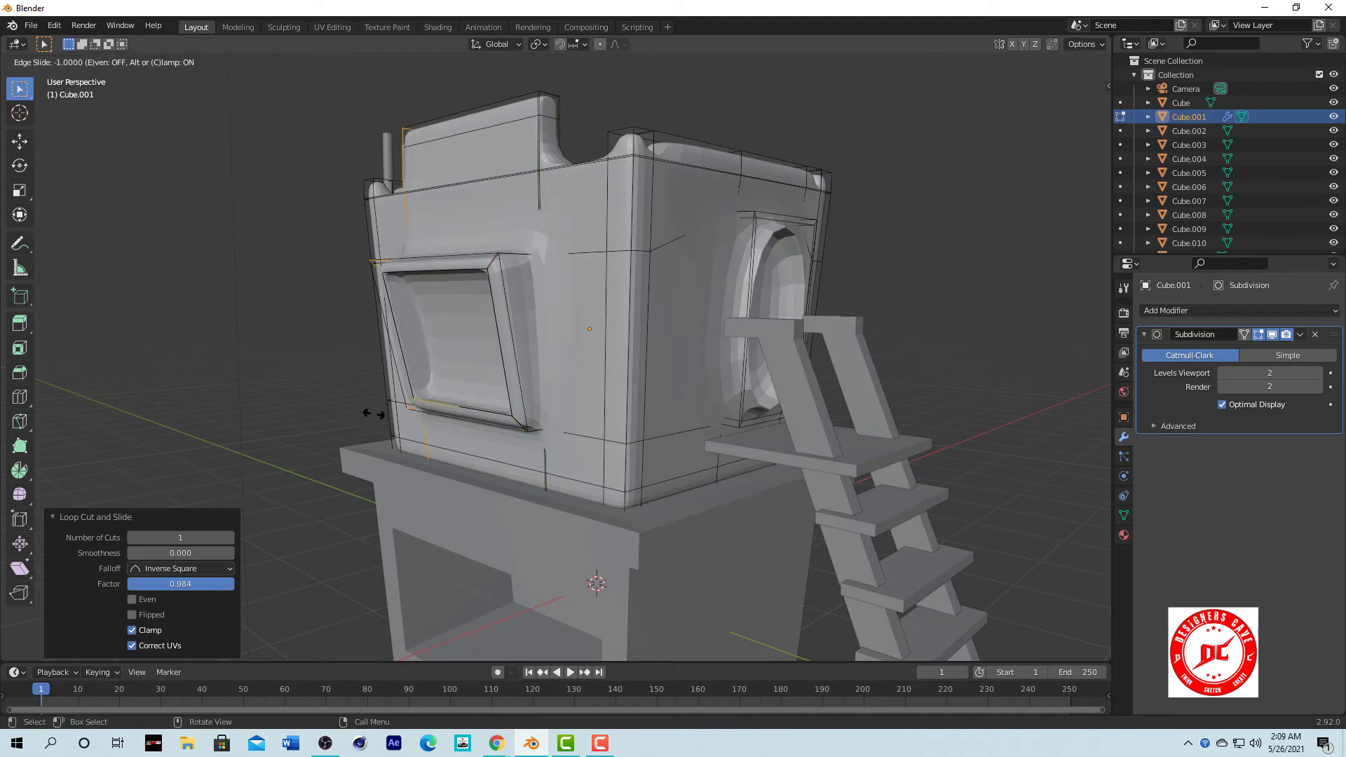
click(380, 413)
Add loop cuts hugging the side window's frame on the cabin's right side.
middle_drag(380, 414, 976, 241)
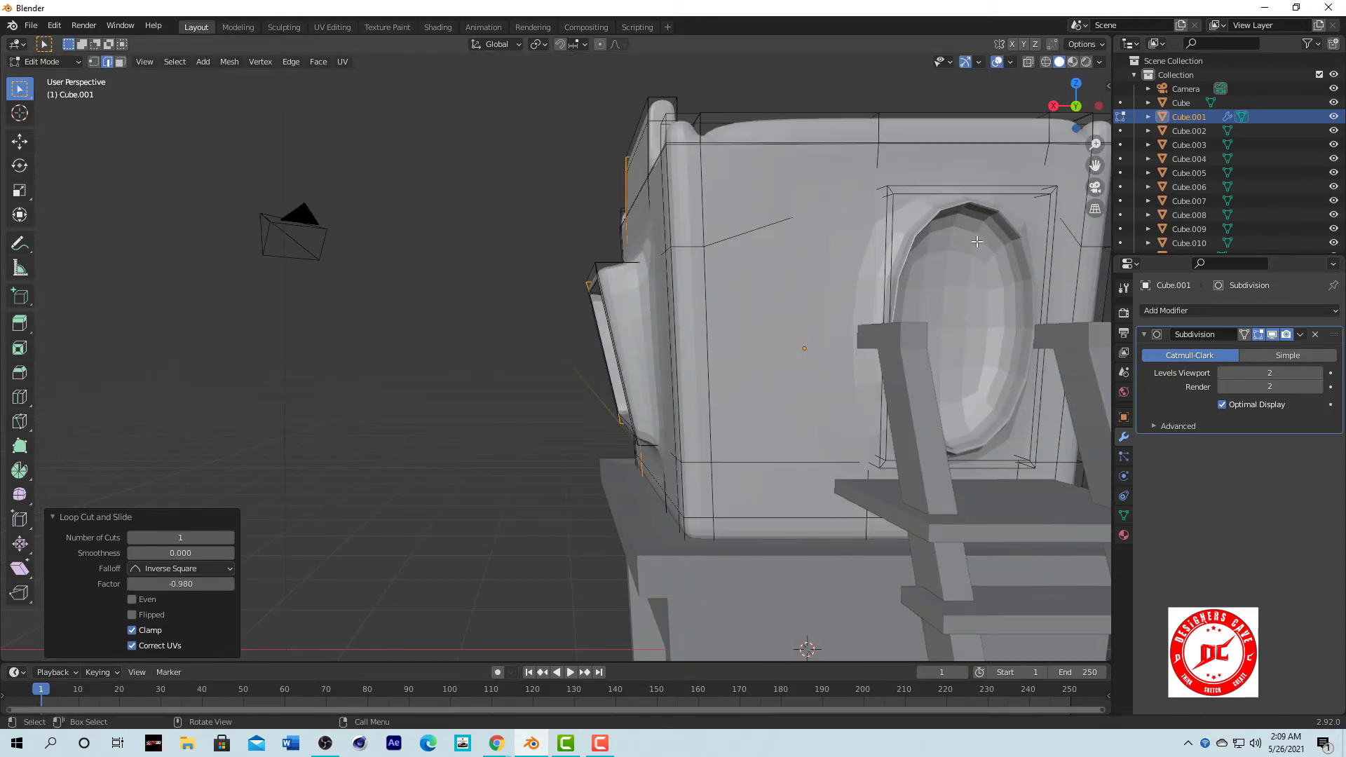
click(896, 199)
click(813, 204)
key(ctrl+r)
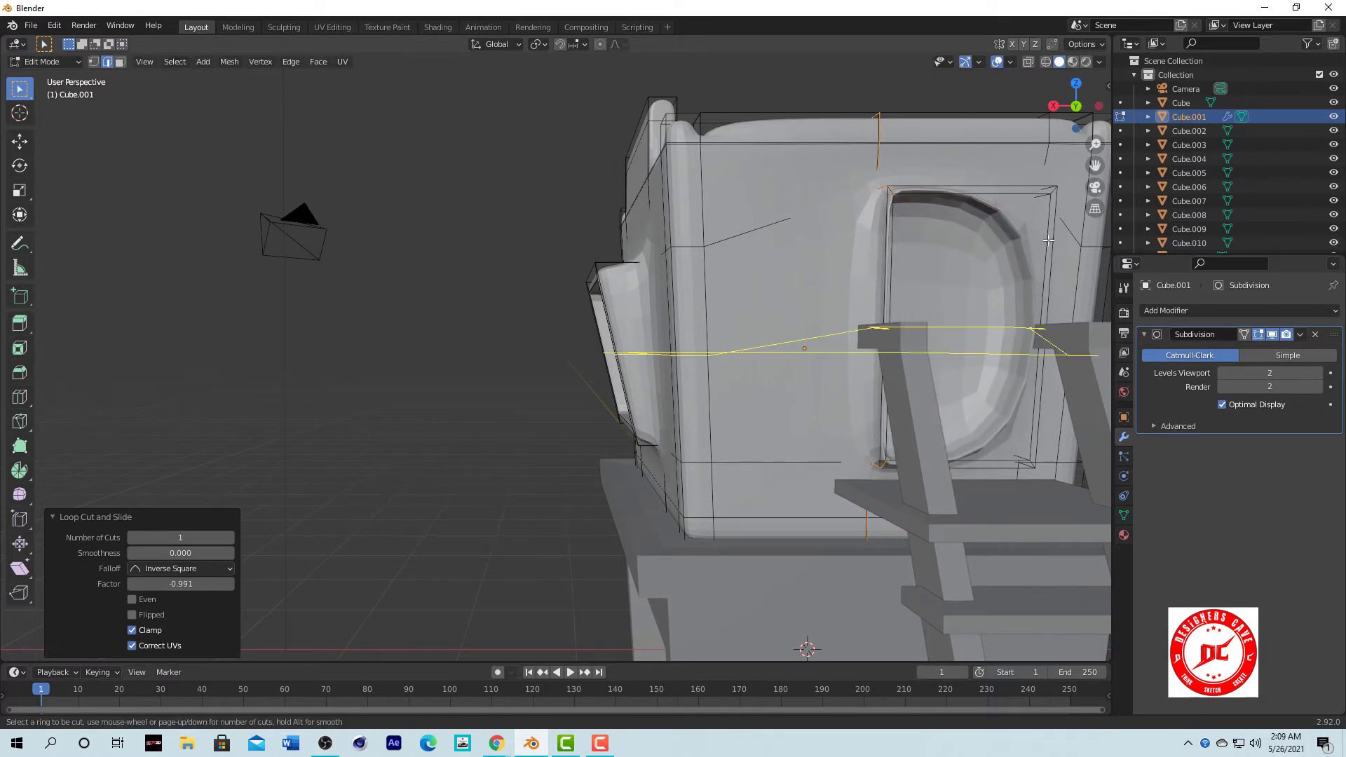
click(991, 220)
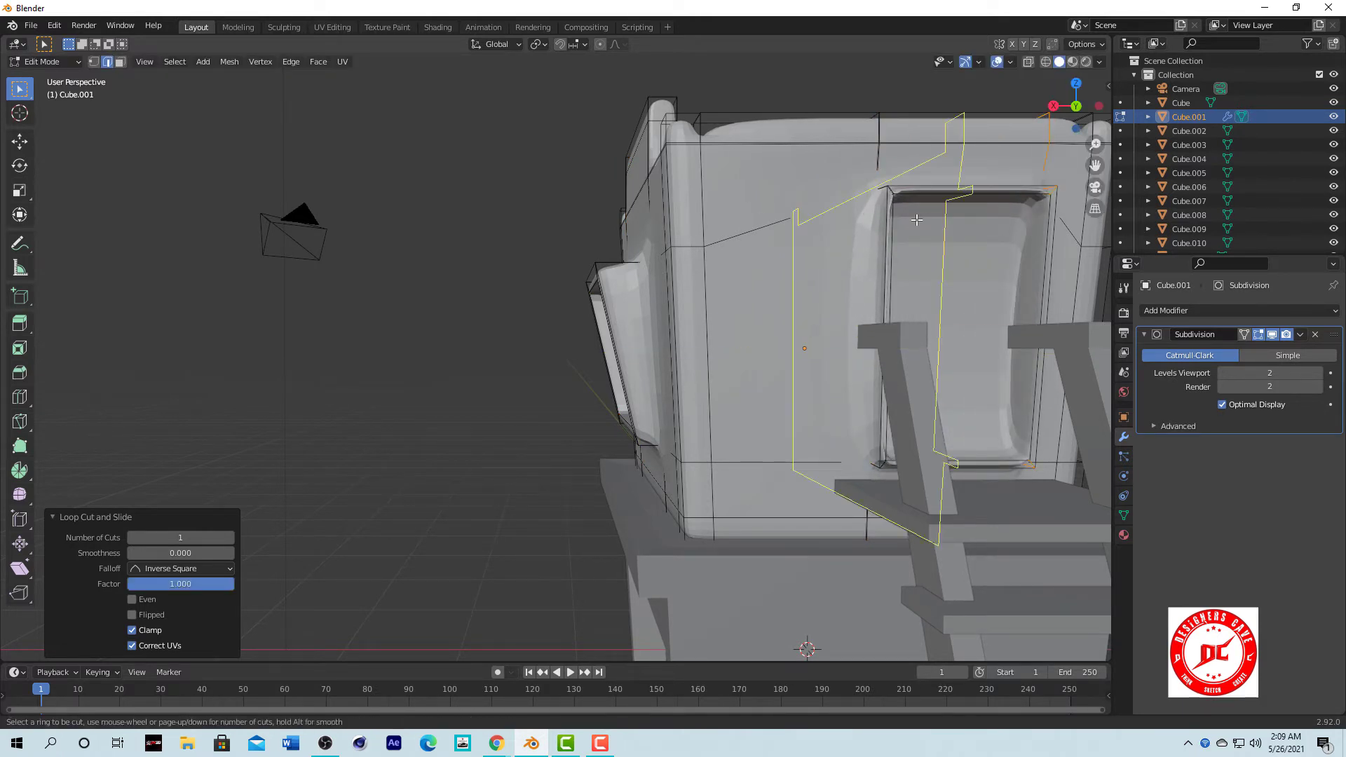
Add loops near the top of the side window and next to it.
click(907, 320)
click(902, 191)
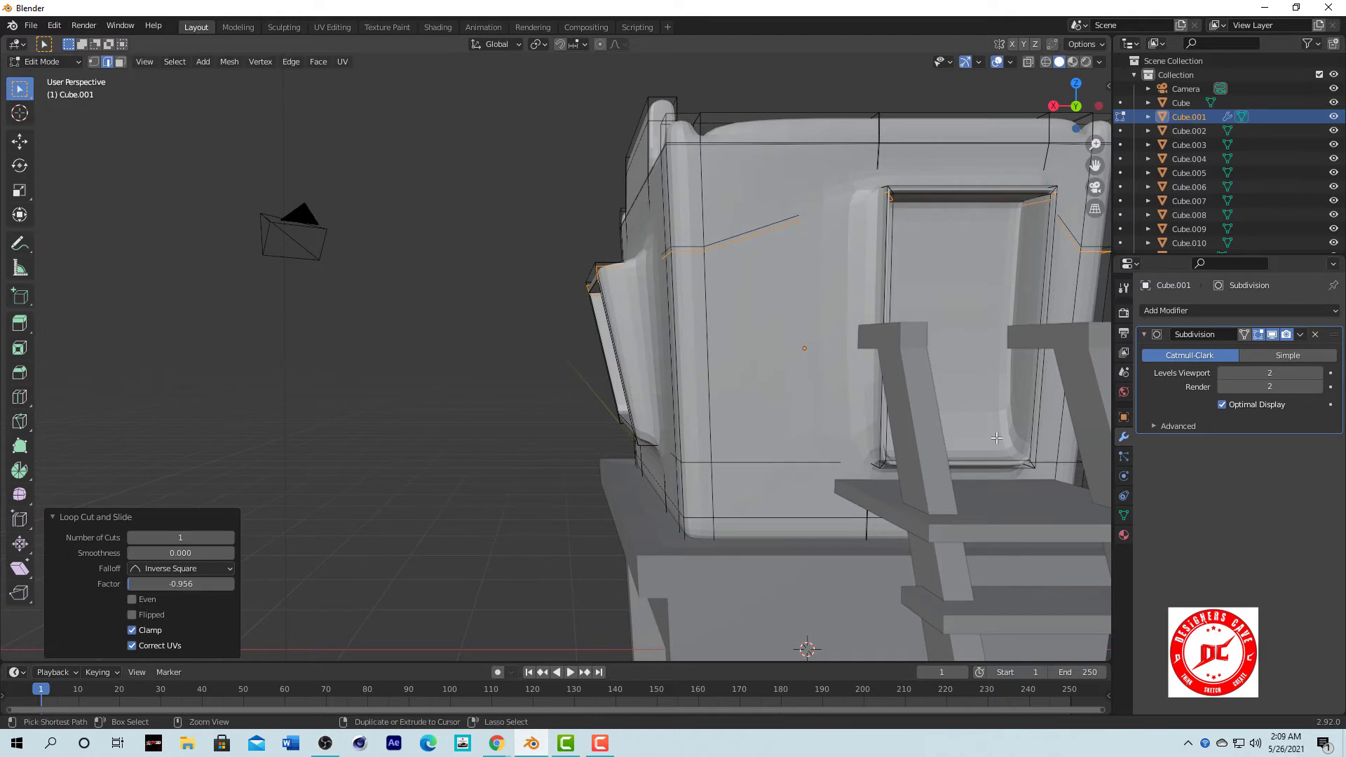
key(ctrl+r)
click(1016, 343)
click(1021, 533)
middle_drag(1020, 533, 685, 193)
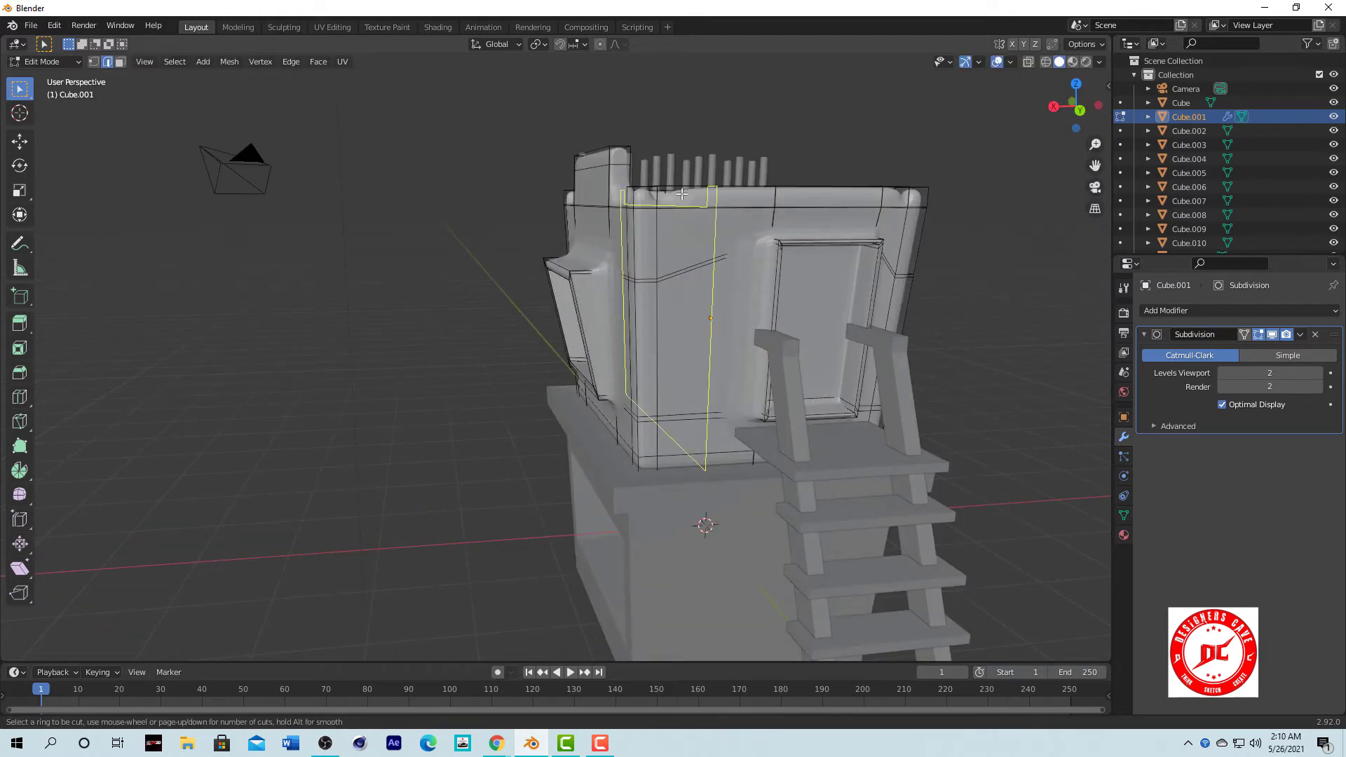
Add vertical loops on the front face slid toward the left corner.
click(681, 194)
click(637, 181)
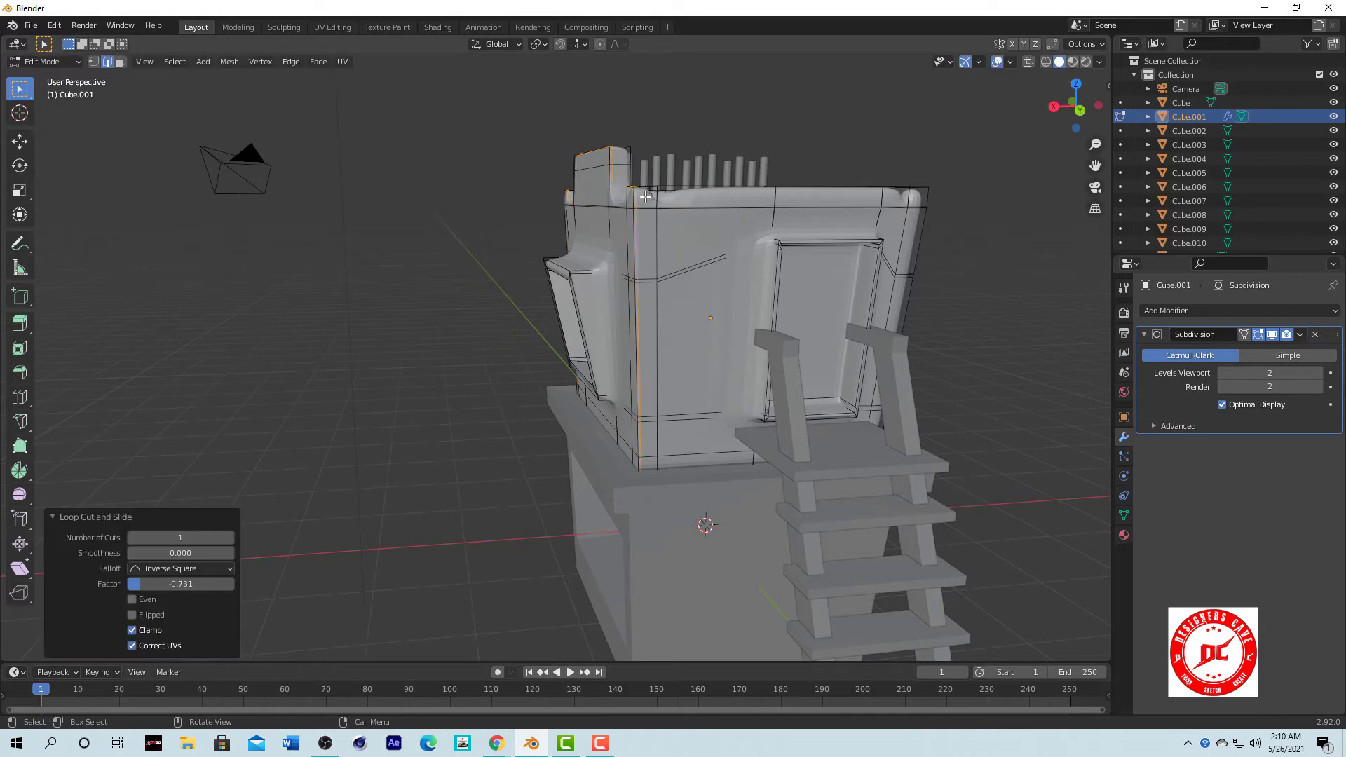
click(642, 205)
click(655, 206)
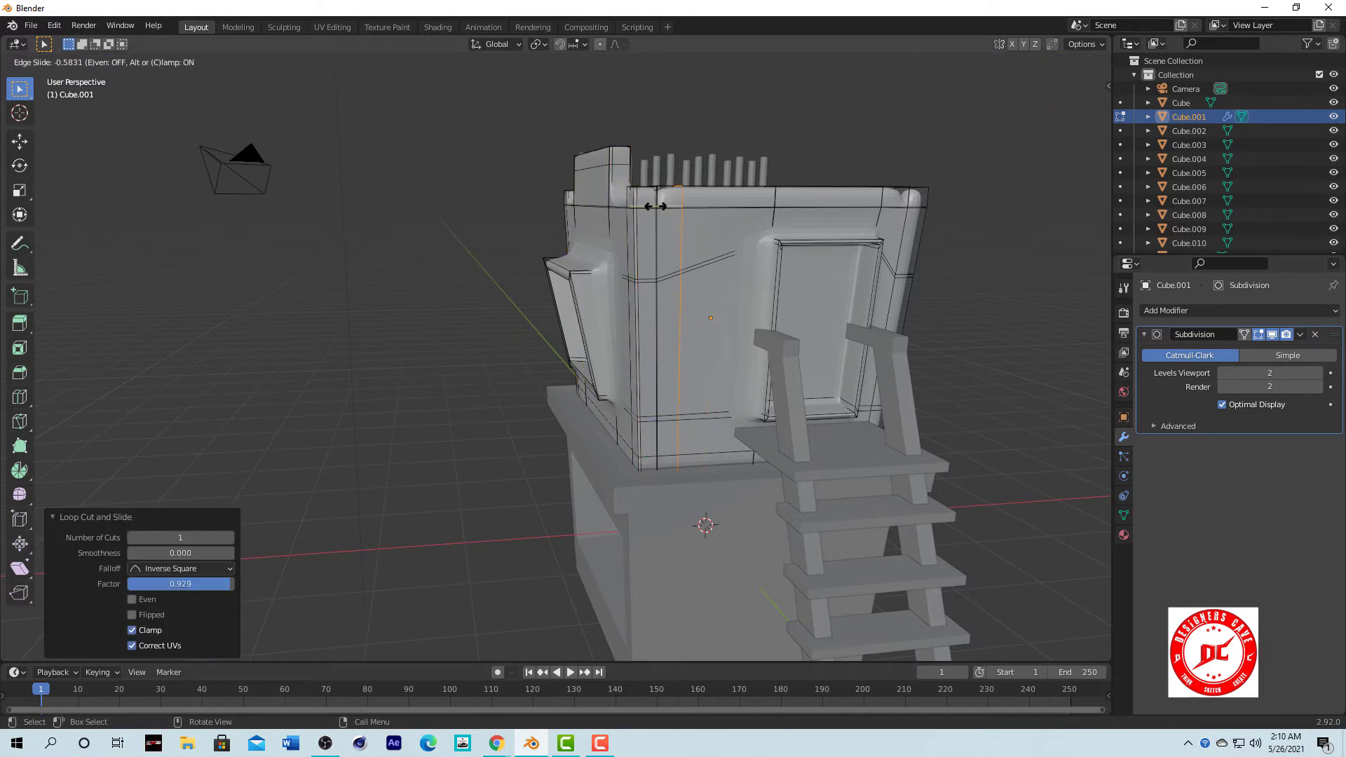
click(609, 202)
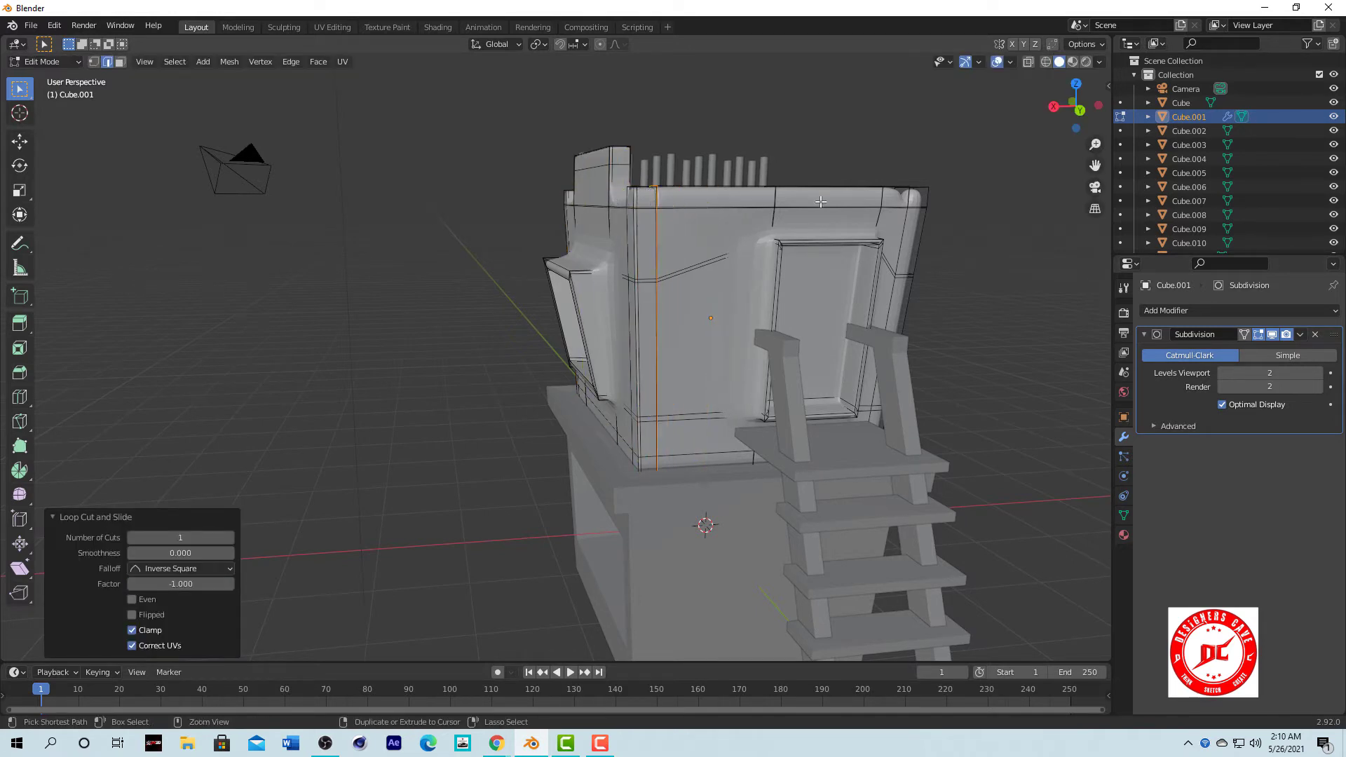
Add more vertical loops locked against the front-left corner and near the right side.
click(641, 203)
click(633, 202)
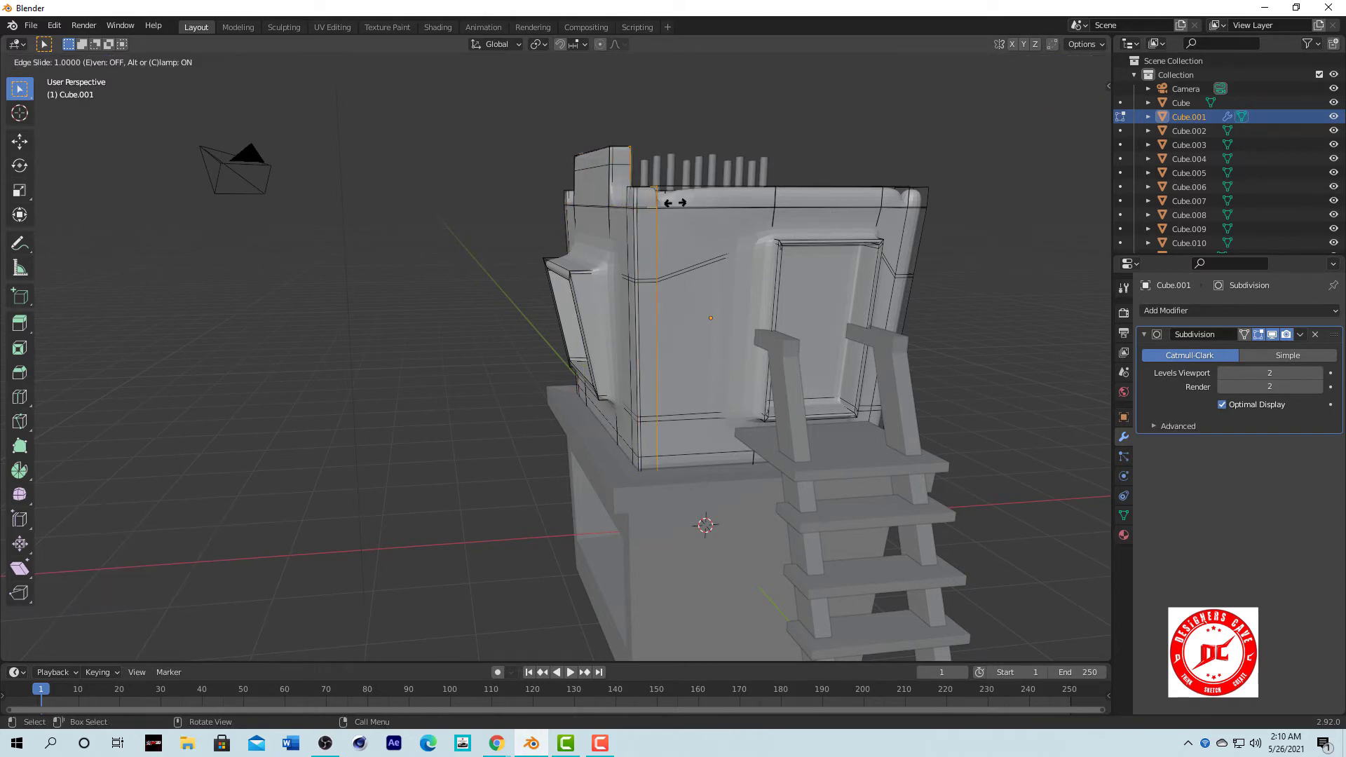
click(669, 203)
click(571, 192)
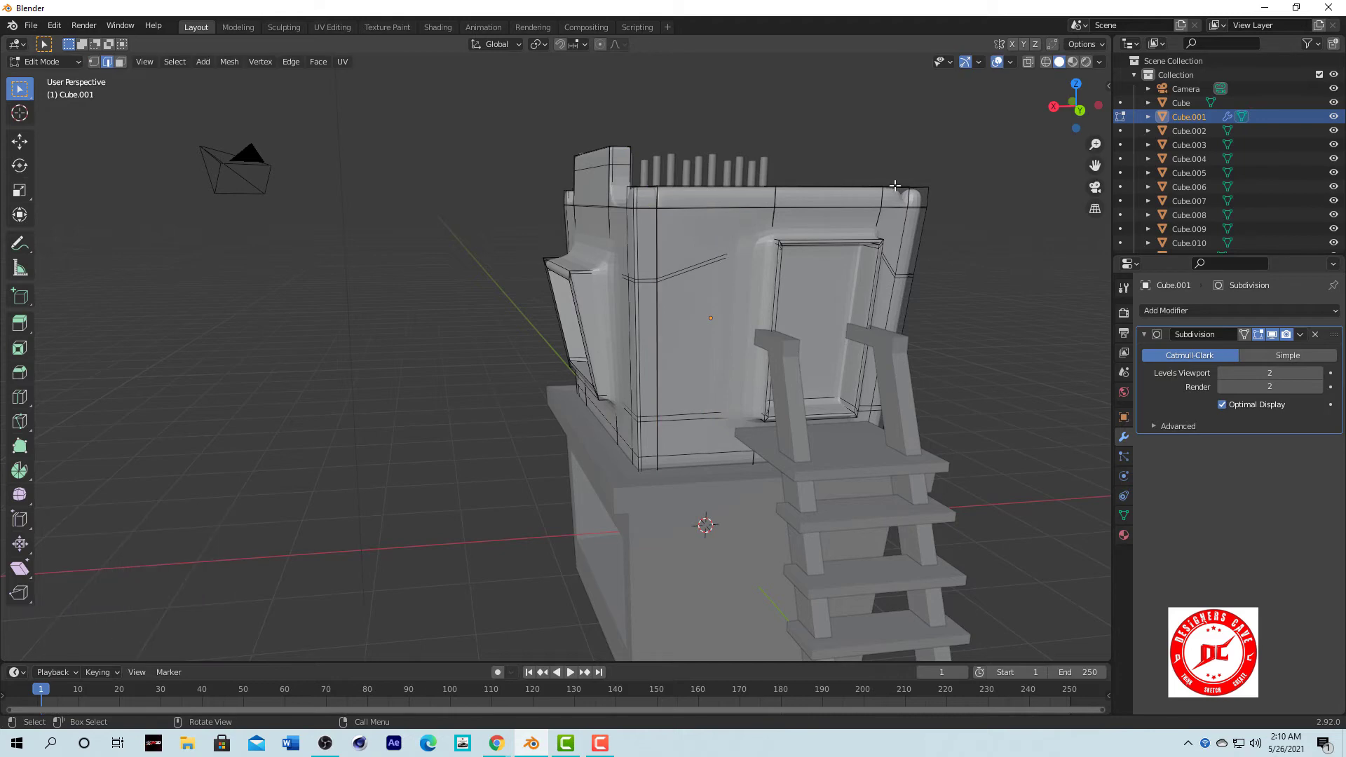
click(888, 202)
mouse_move(889, 202)
middle_down()
mouse_move(807, 405)
mouse_move(996, 303)
middle_up()
Add vertical loop cuts on the cabin's face near its right edge.
click(995, 306)
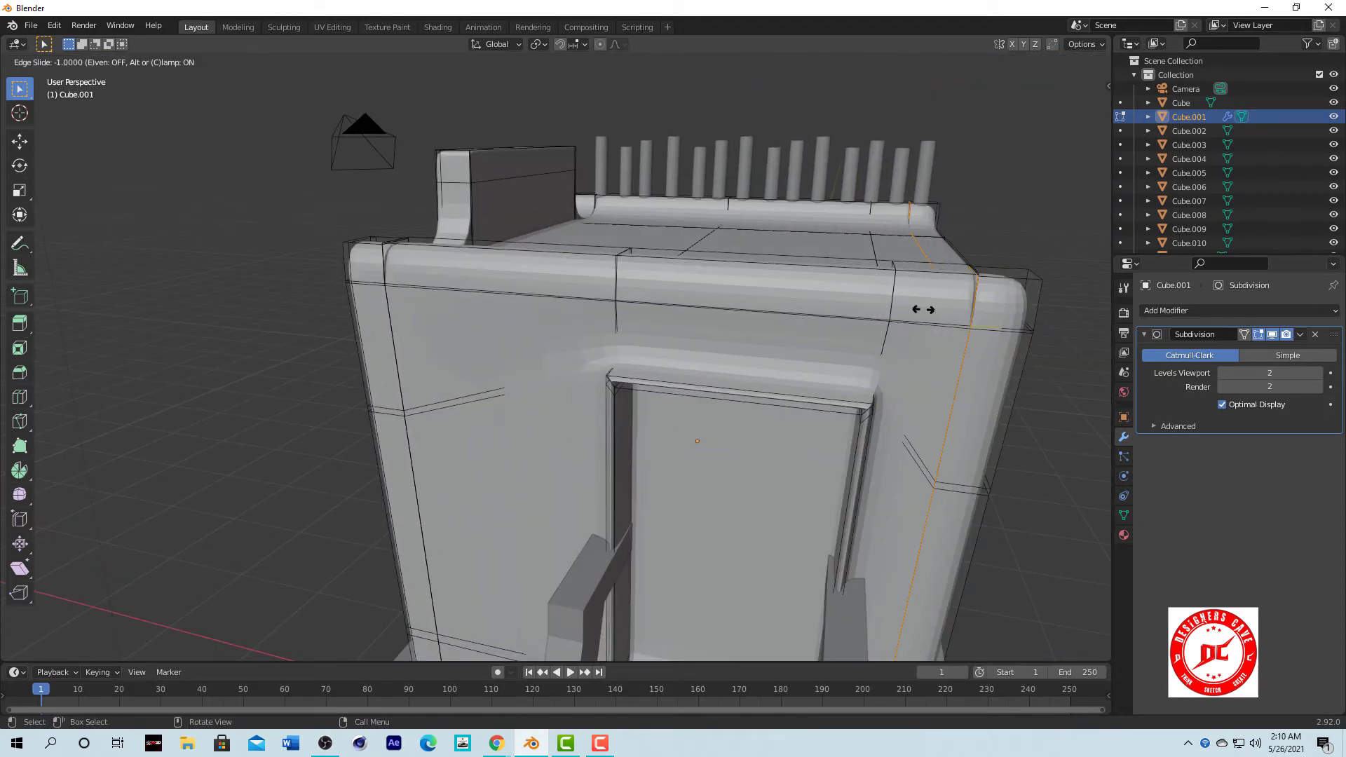
mouse_move(1014, 313)
middle_down()
mouse_move(990, 264)
mouse_move(771, 260)
mouse_move(630, 281)
middle_up()
key(ctrl+r)
click(631, 281)
click(627, 280)
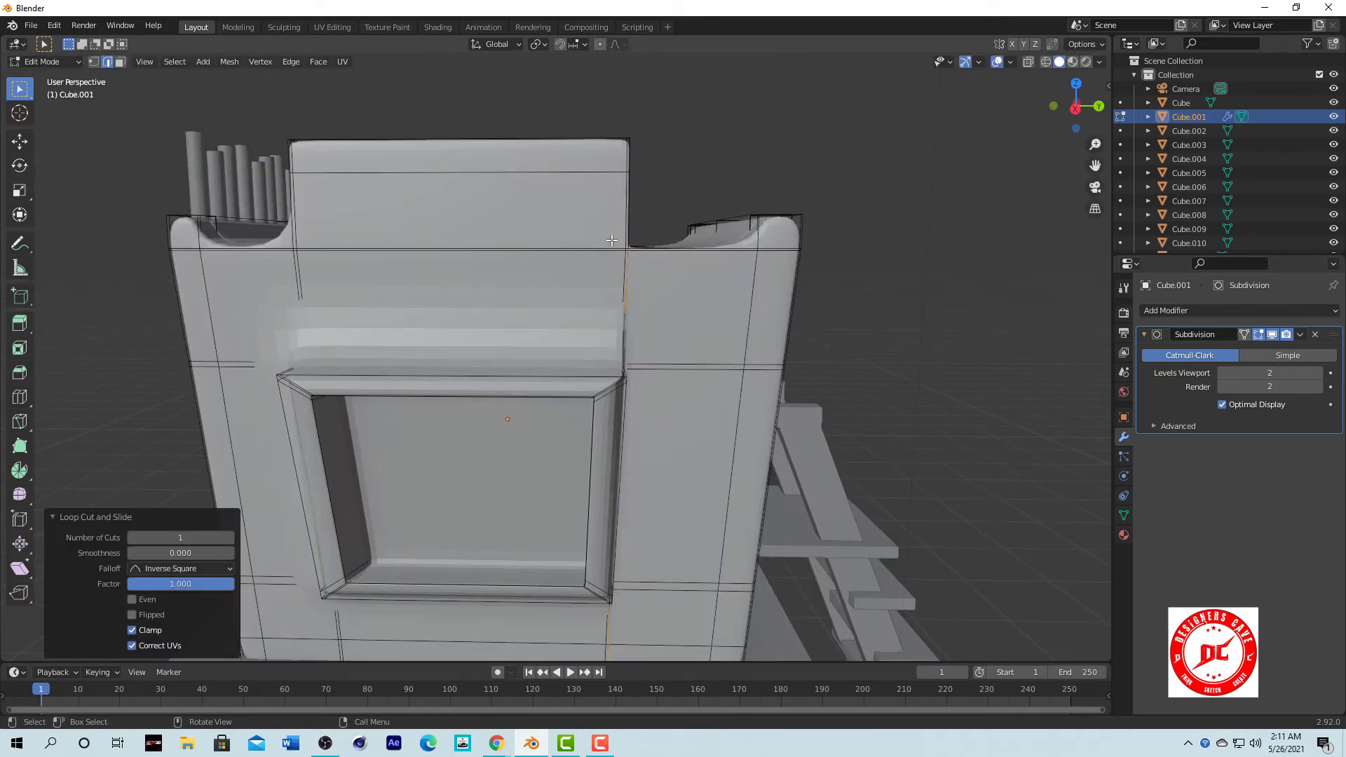
key(ctrl+r)
right_click(755, 243)
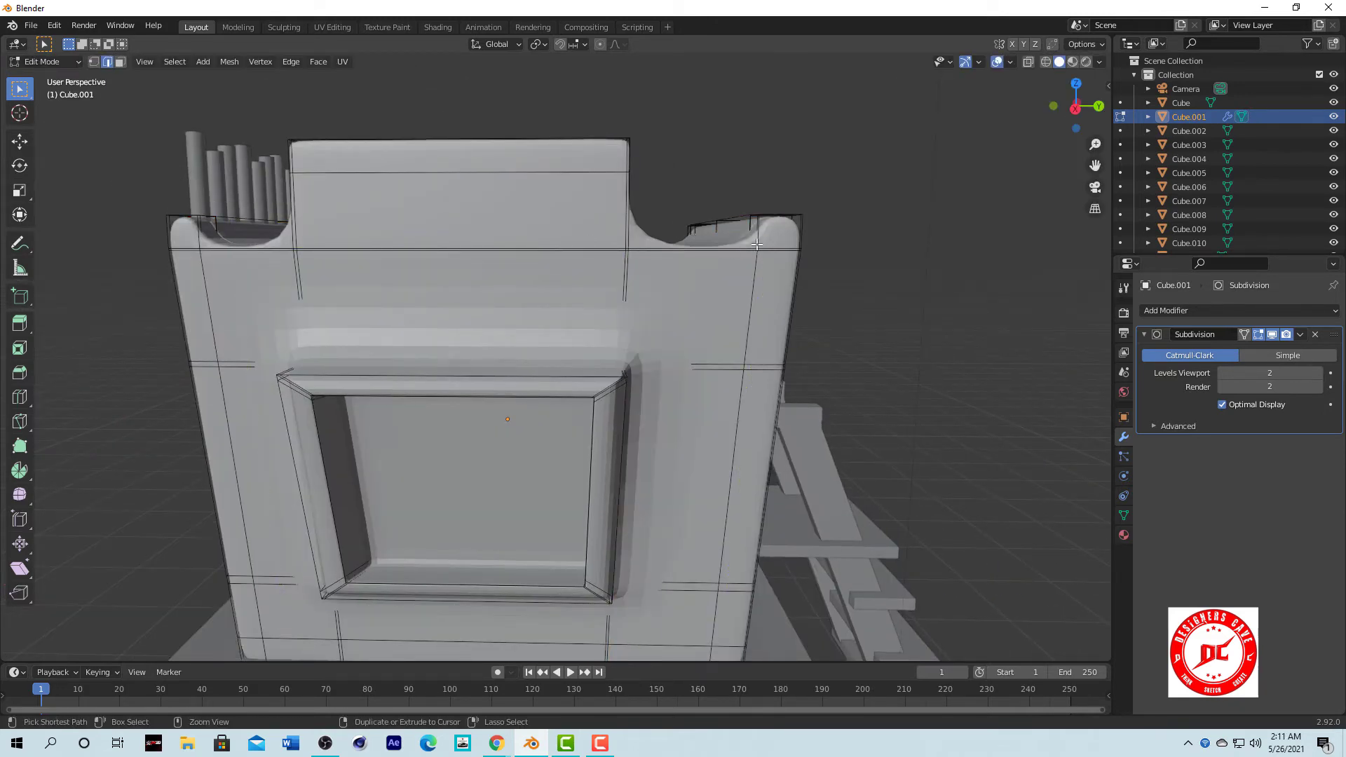
Slide a loop tight to the cabin's right edge and loop the small right-side piece.
key(ctrl+r)
click(757, 244)
click(826, 243)
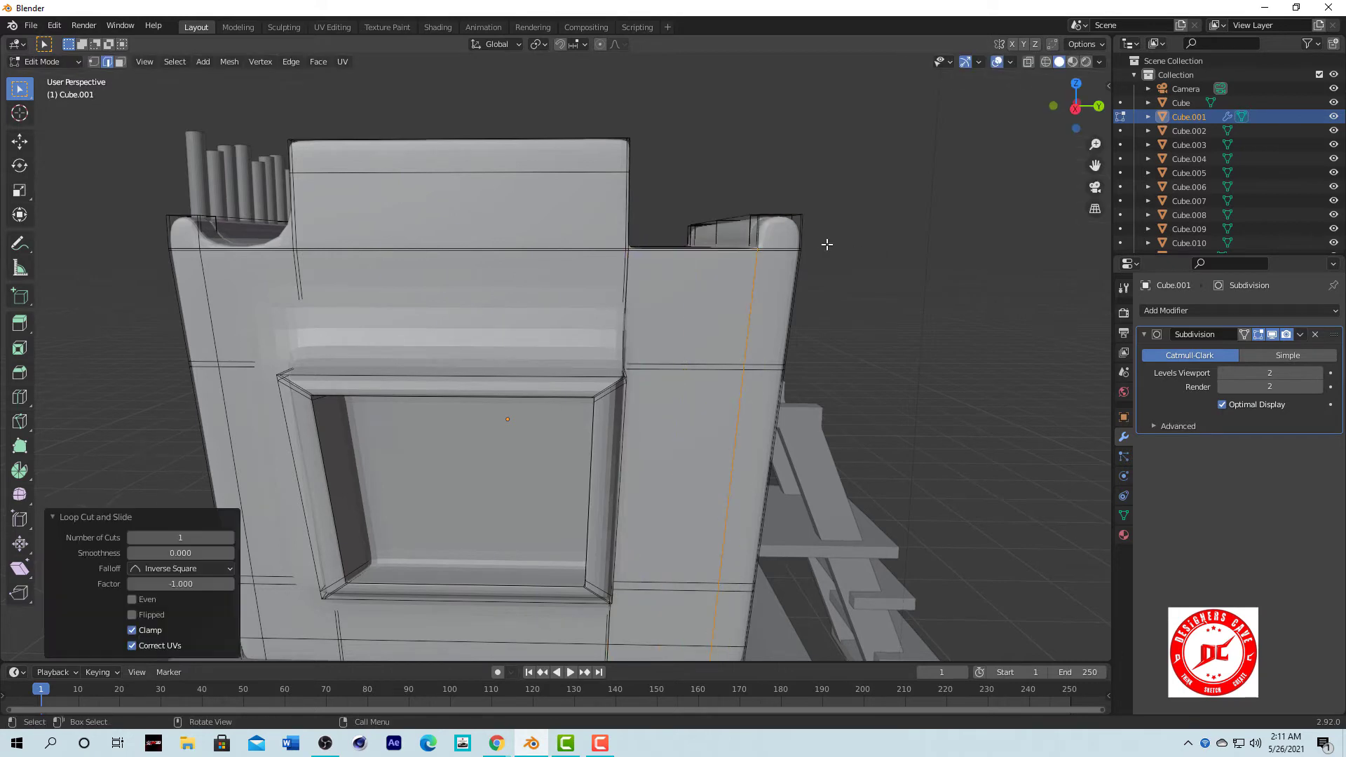
middle_drag(826, 243, 748, 330)
key(ctrl+r)
click(735, 317)
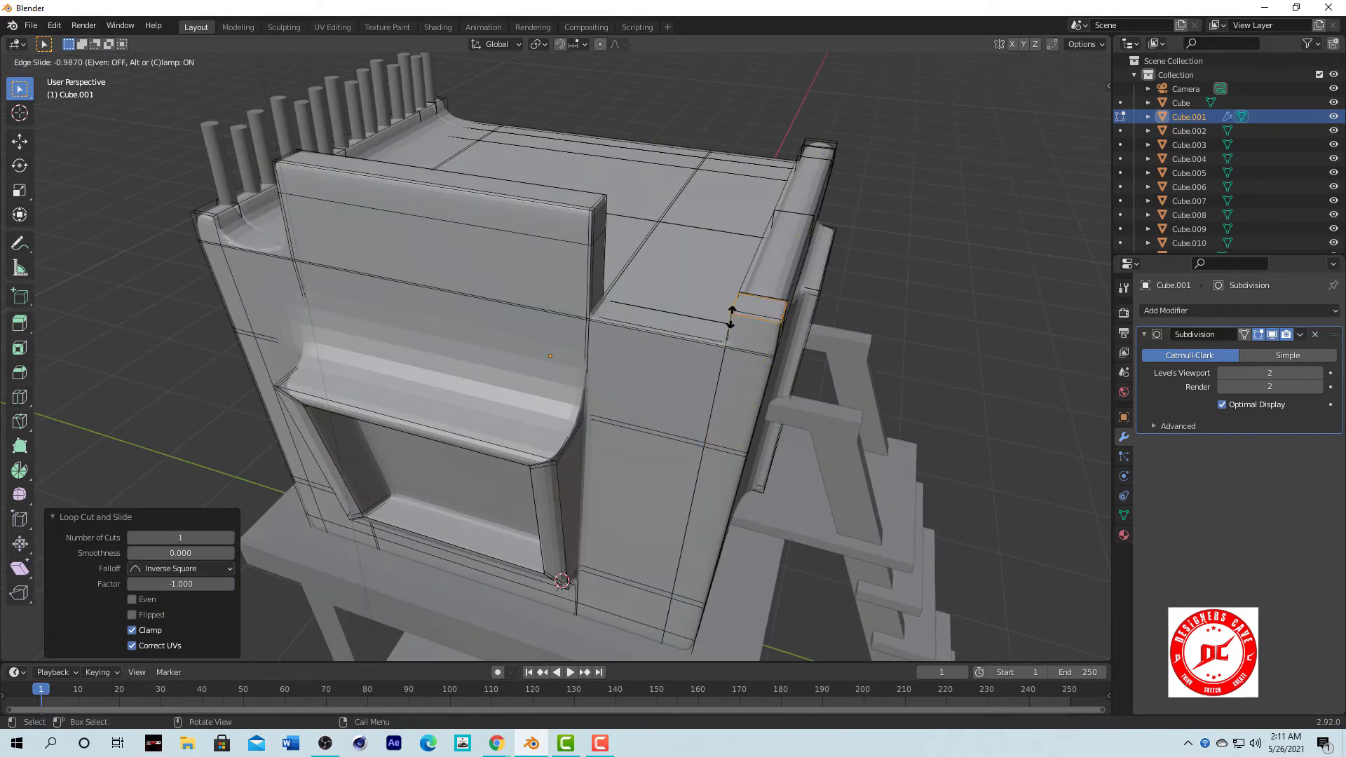
click(730, 324)
Add loops at the top-left rounded corner and on the rear face, pushed against the corner.
middle_drag(730, 323, 336, 210)
key(ctrl+r)
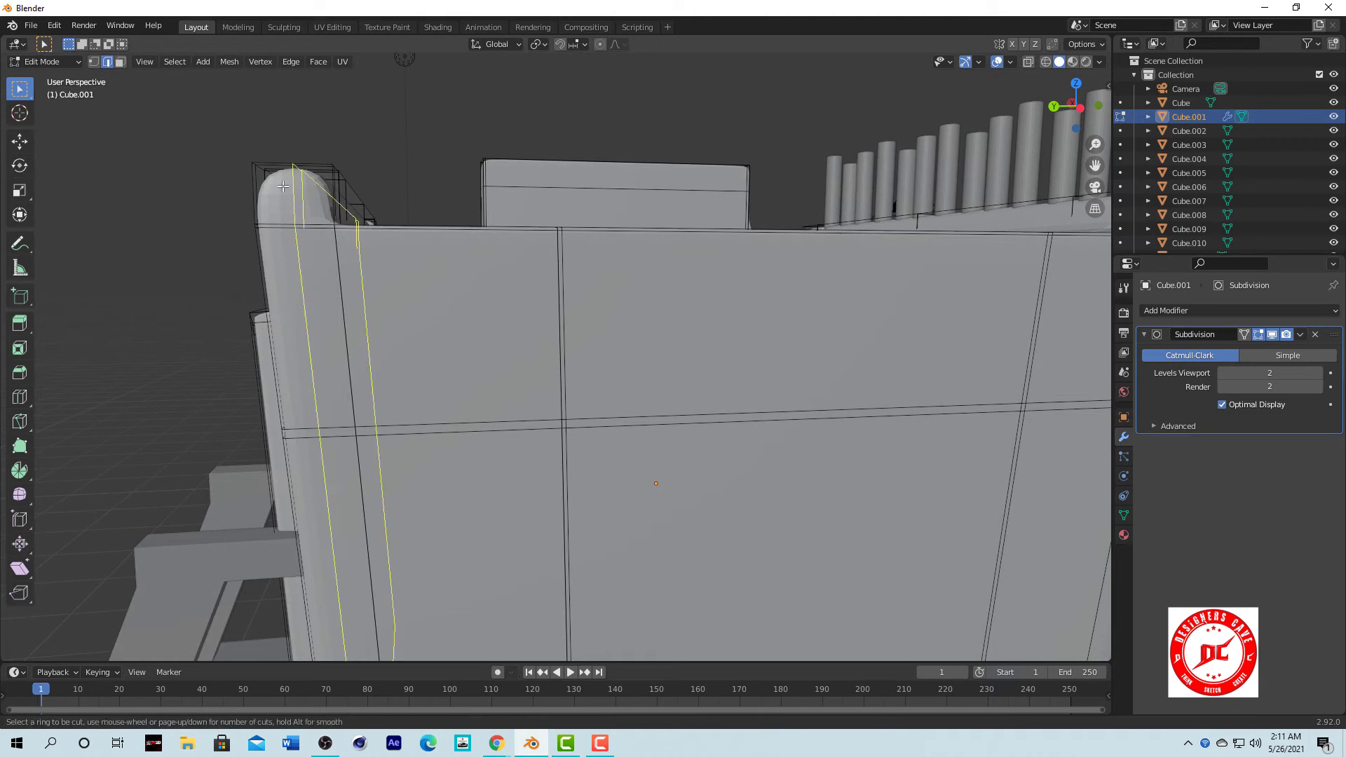
click(255, 165)
mouse_move(255, 165)
middle_down()
mouse_move(324, 445)
mouse_move(709, 352)
middle_up()
click(333, 434)
click(249, 428)
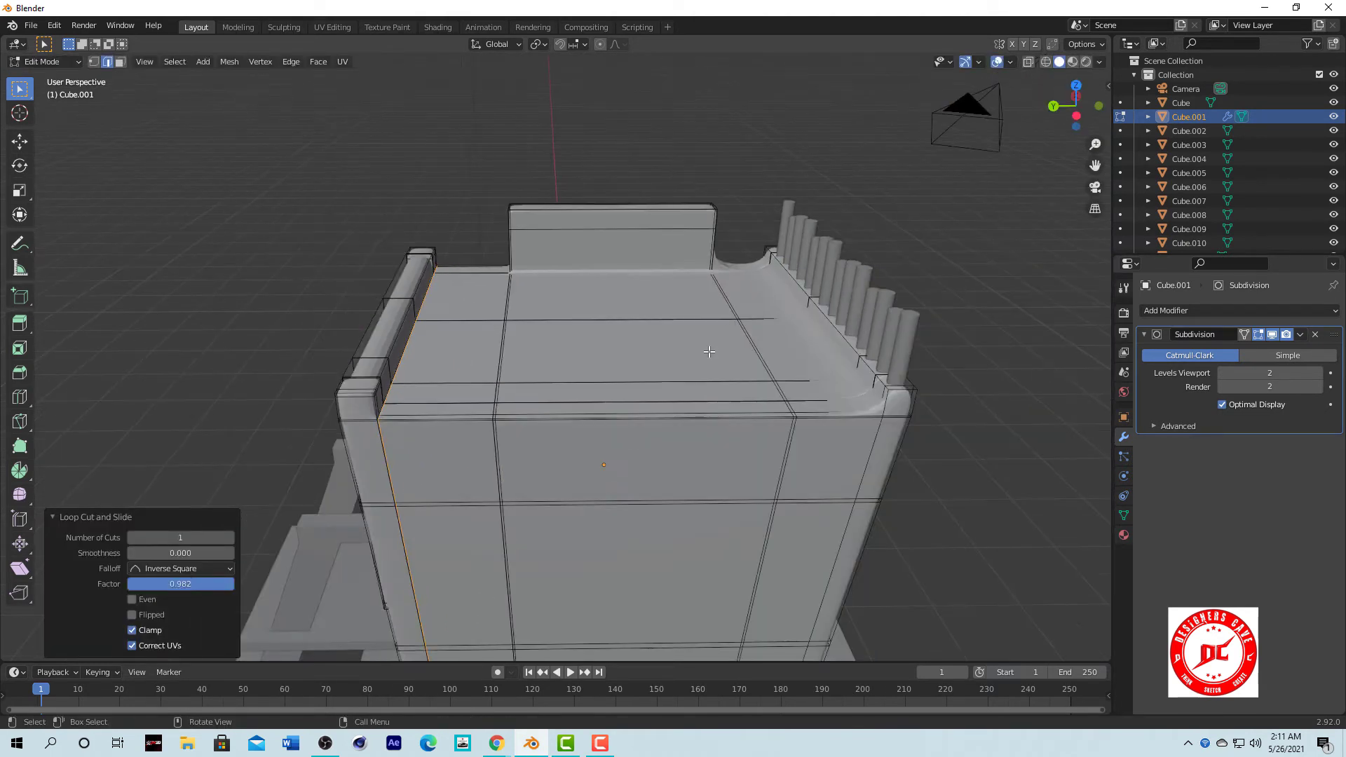
Tighten new loops against the cabin's right edge and right corner column.
key(ctrl+r)
click(862, 401)
click(918, 397)
middle_drag(927, 400, 888, 267)
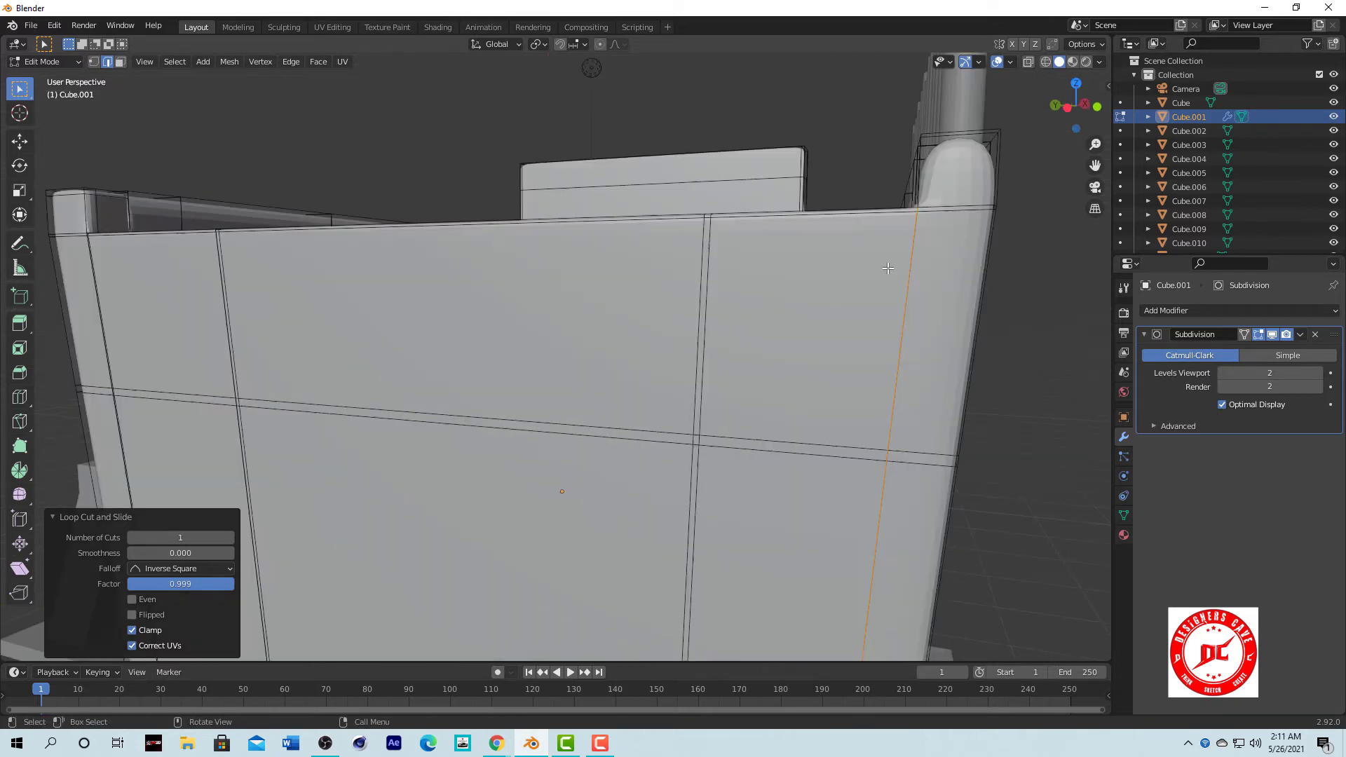
click(957, 185)
click(910, 158)
mouse_move(910, 158)
middle_down()
mouse_move(912, 440)
mouse_move(542, 348)
middle_up()
click(928, 430)
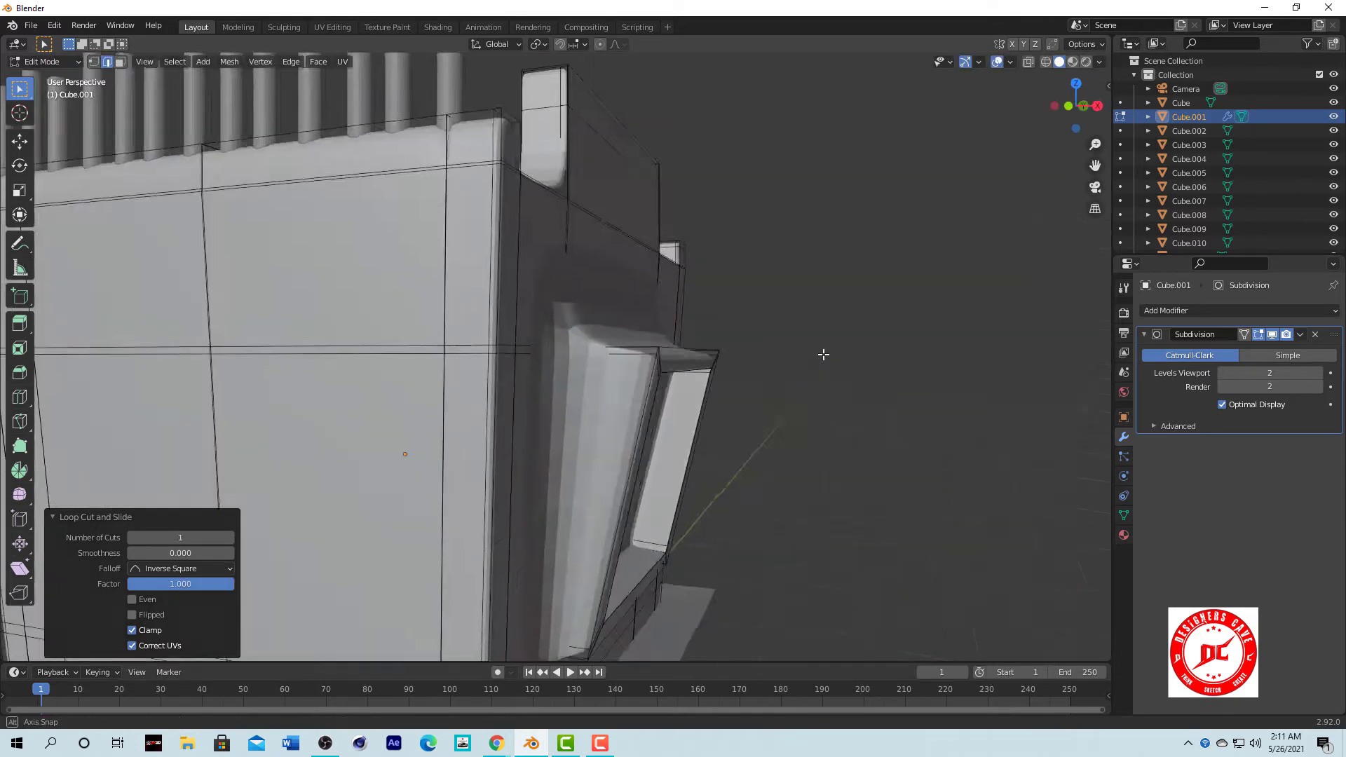
key(super)
key(super)
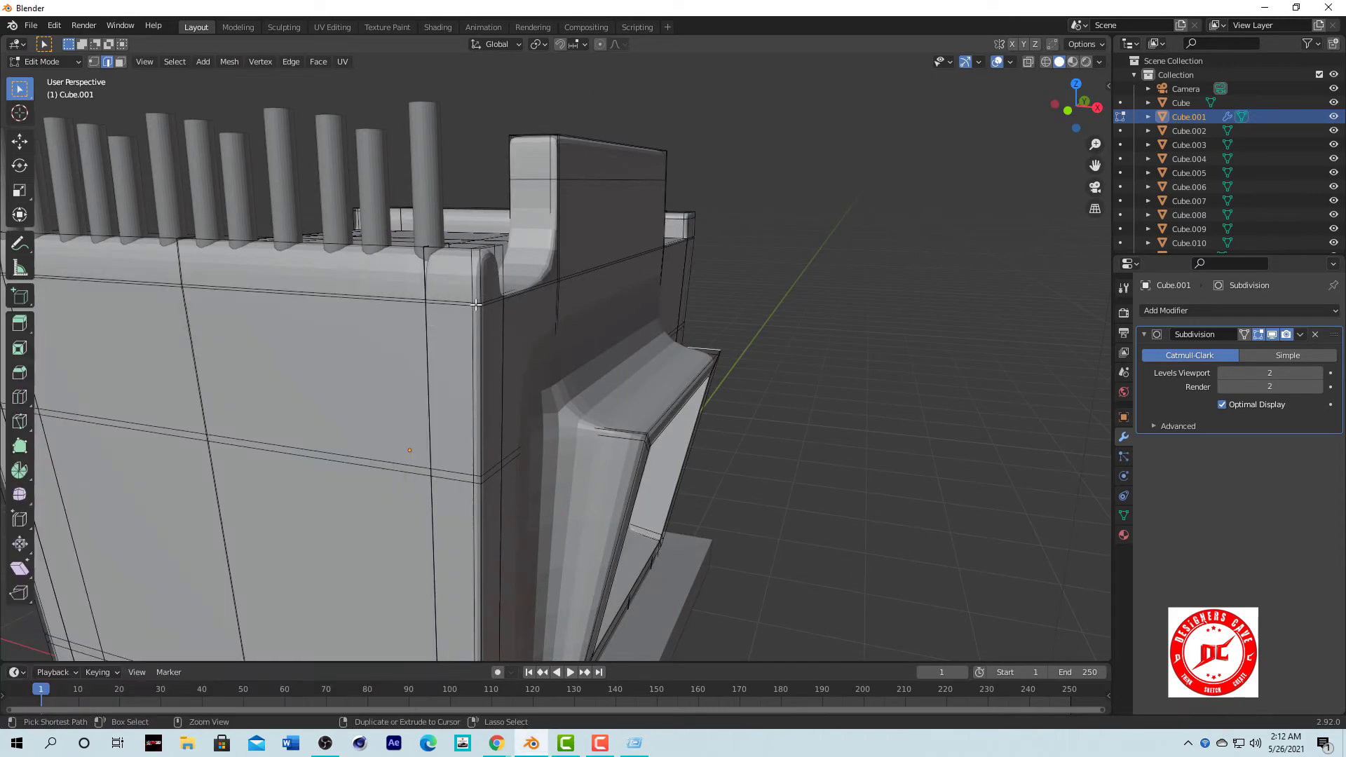
Add a loop near the cabin's top edge and slide another against the front corner.
key(ctrl+r)
click(483, 302)
click(492, 294)
middle_drag(491, 294, 370, 296)
key(super+r)
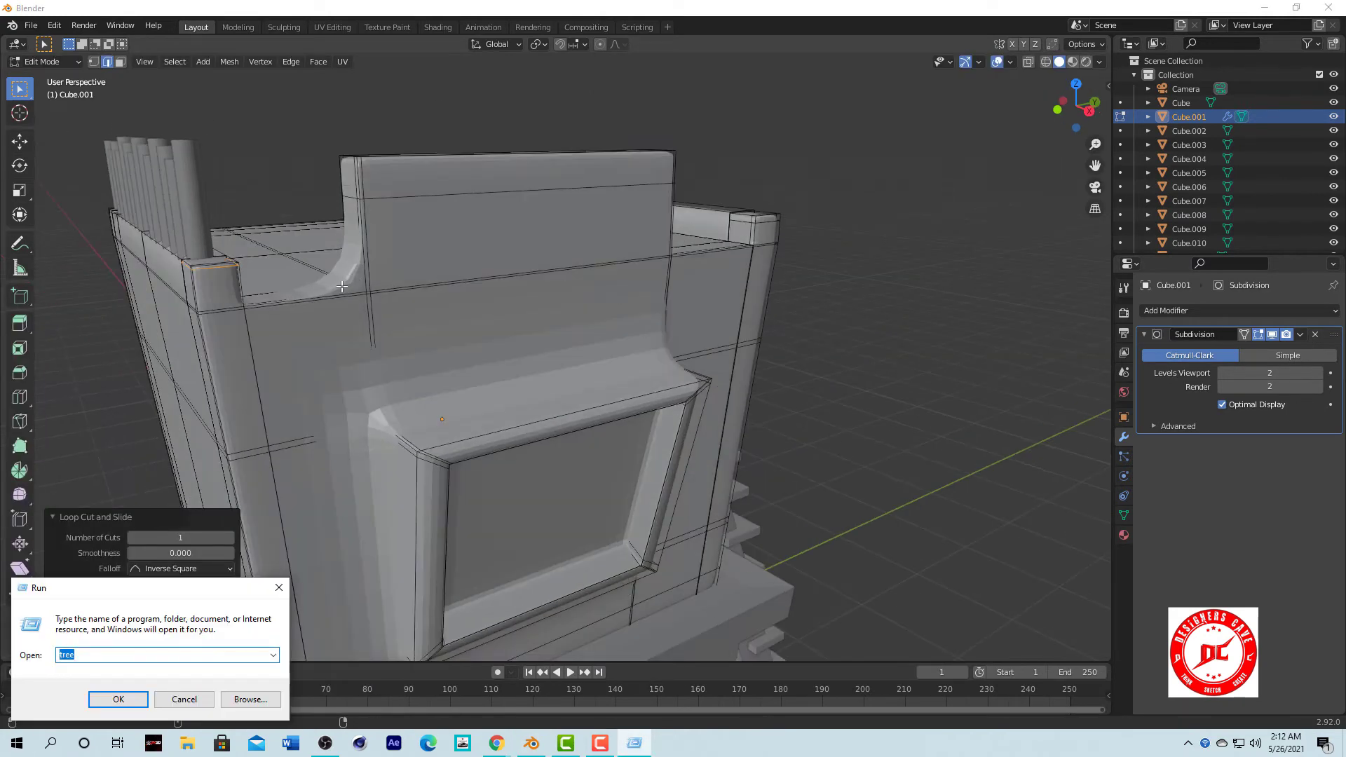
key(Escape)
alt+click(341, 270)
key(g)
key(g)
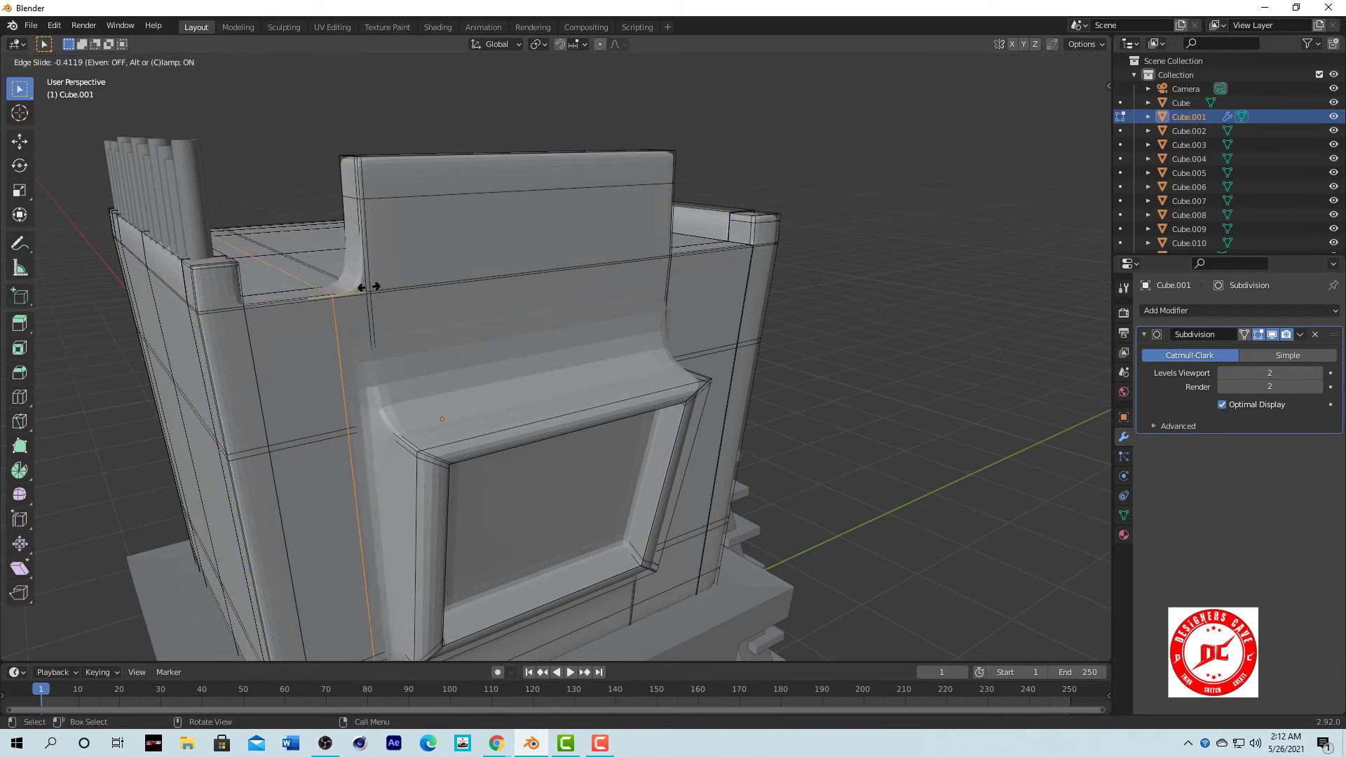
click(404, 285)
Inspect the building and ladder from a straight side view, then return to Object Mode.
mouse_move(405, 284)
middle_down()
mouse_move(595, 203)
mouse_move(727, 301)
mouse_move(651, 276)
middle_up()
scroll(727, 300, down, 5)
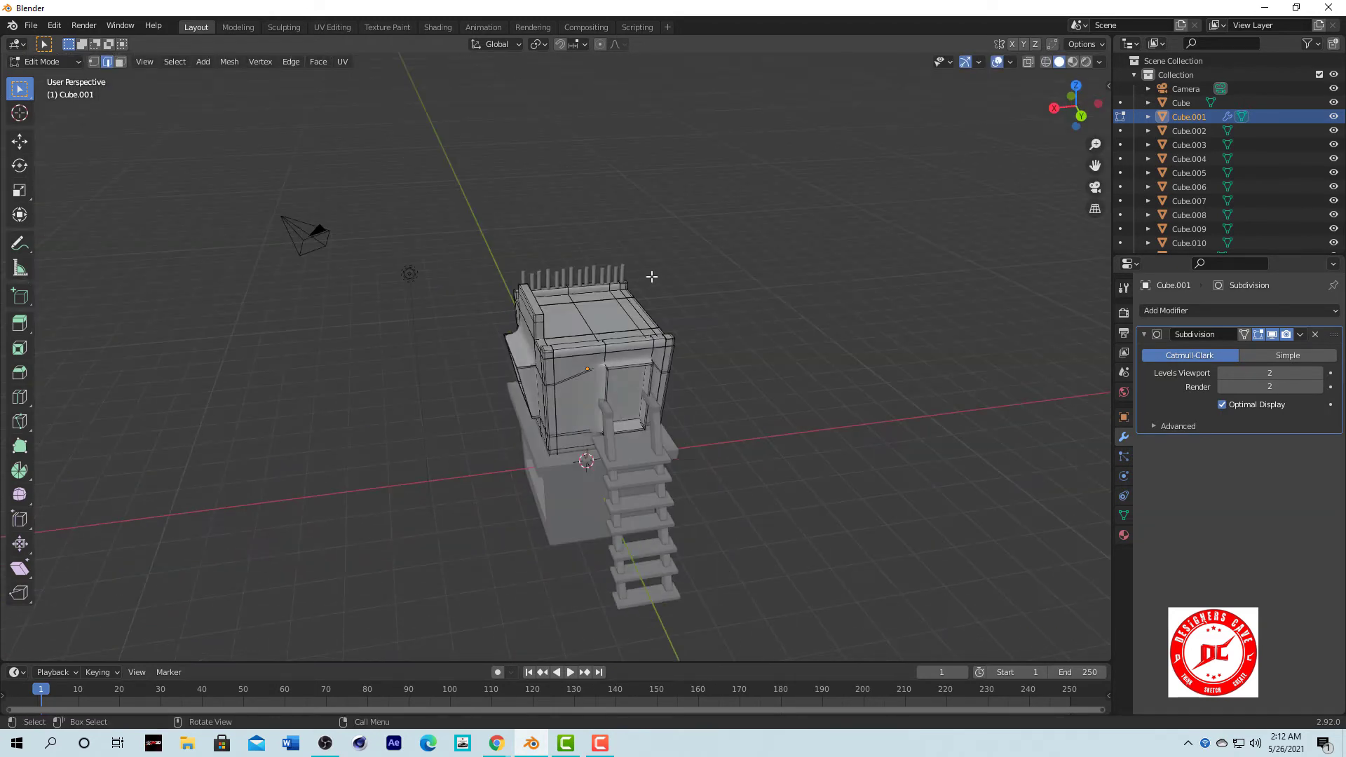
mouse_move(223, 449)
middle_down()
mouse_move(631, 339)
mouse_move(558, 453)
mouse_move(498, 265)
middle_up()
scroll(559, 452, up, 3)
key(b)
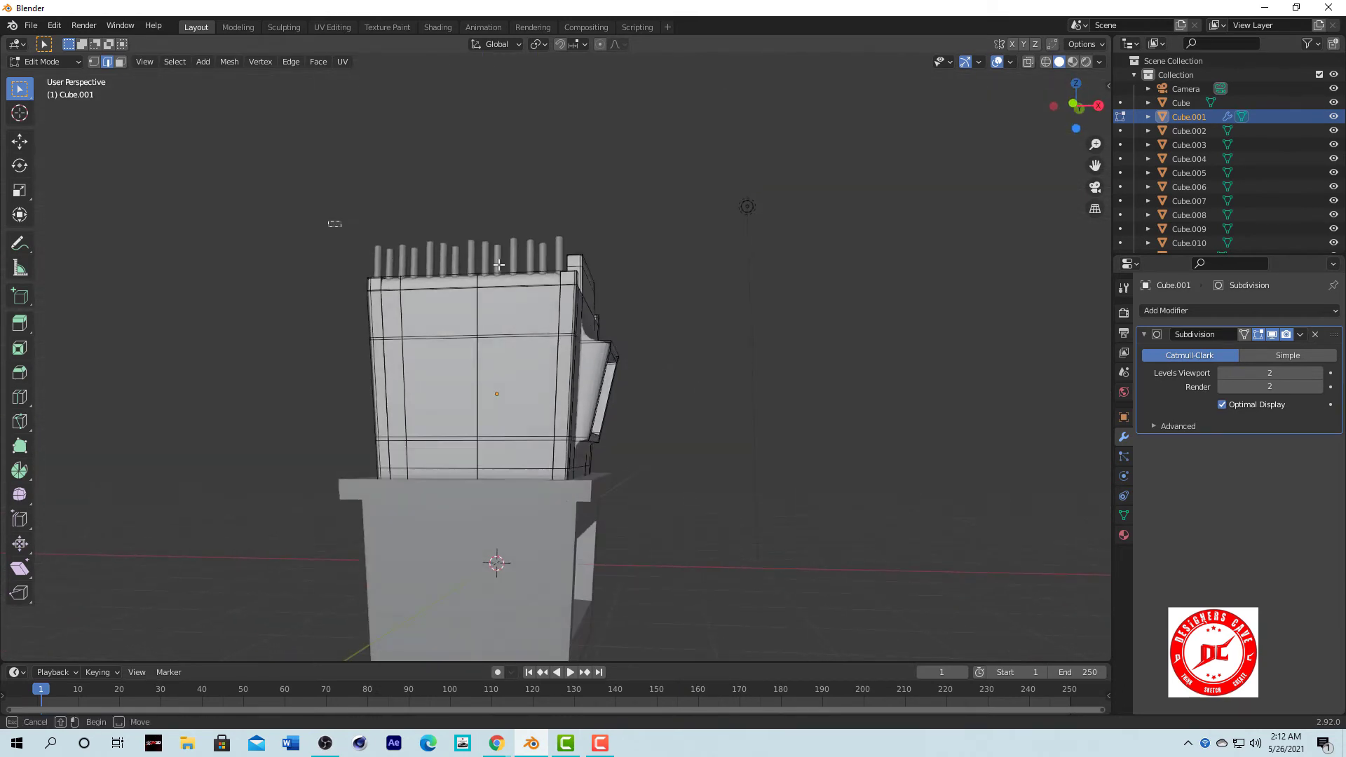
key(Tab)
Delete the four roof posts and orbit the tower to check the bare cabin roof.
drag(460, 270, 496, 263)
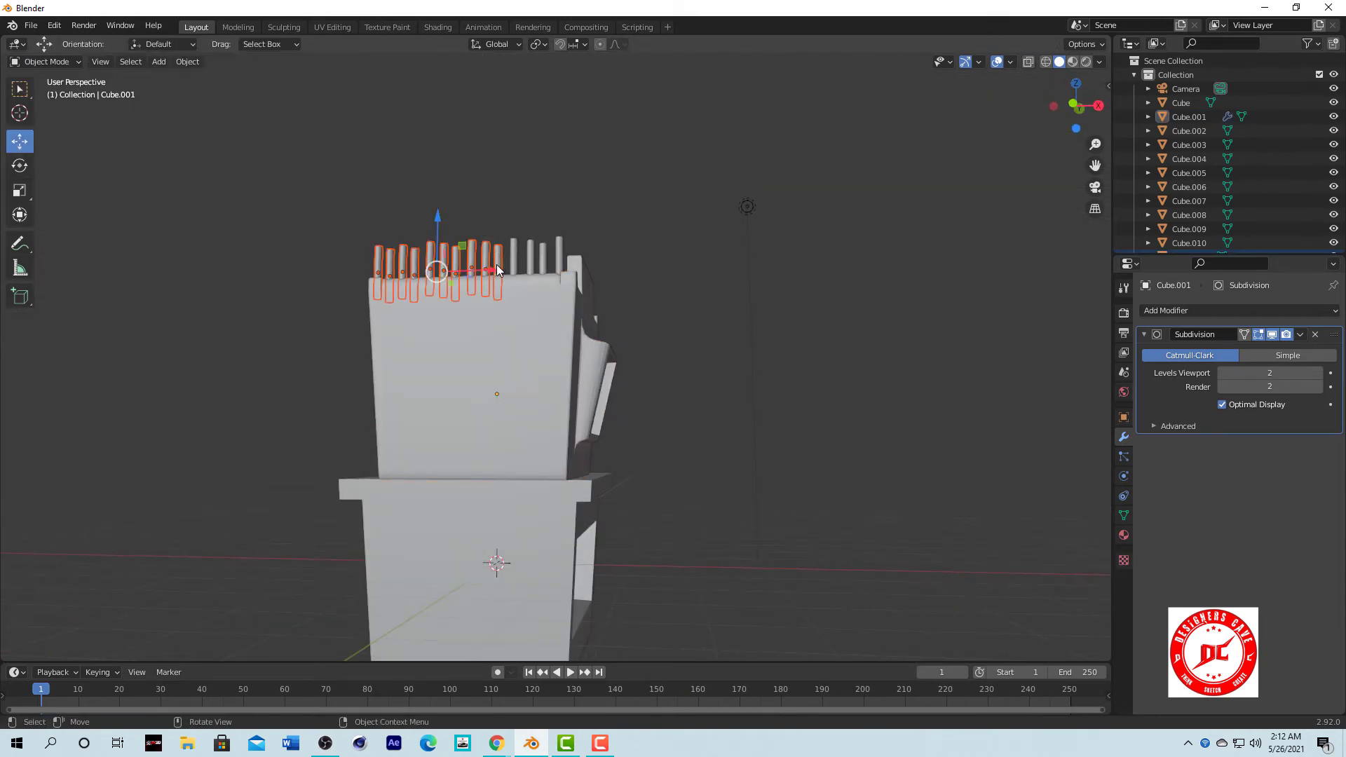
key(Delete)
middle_drag(562, 250, 317, 339)
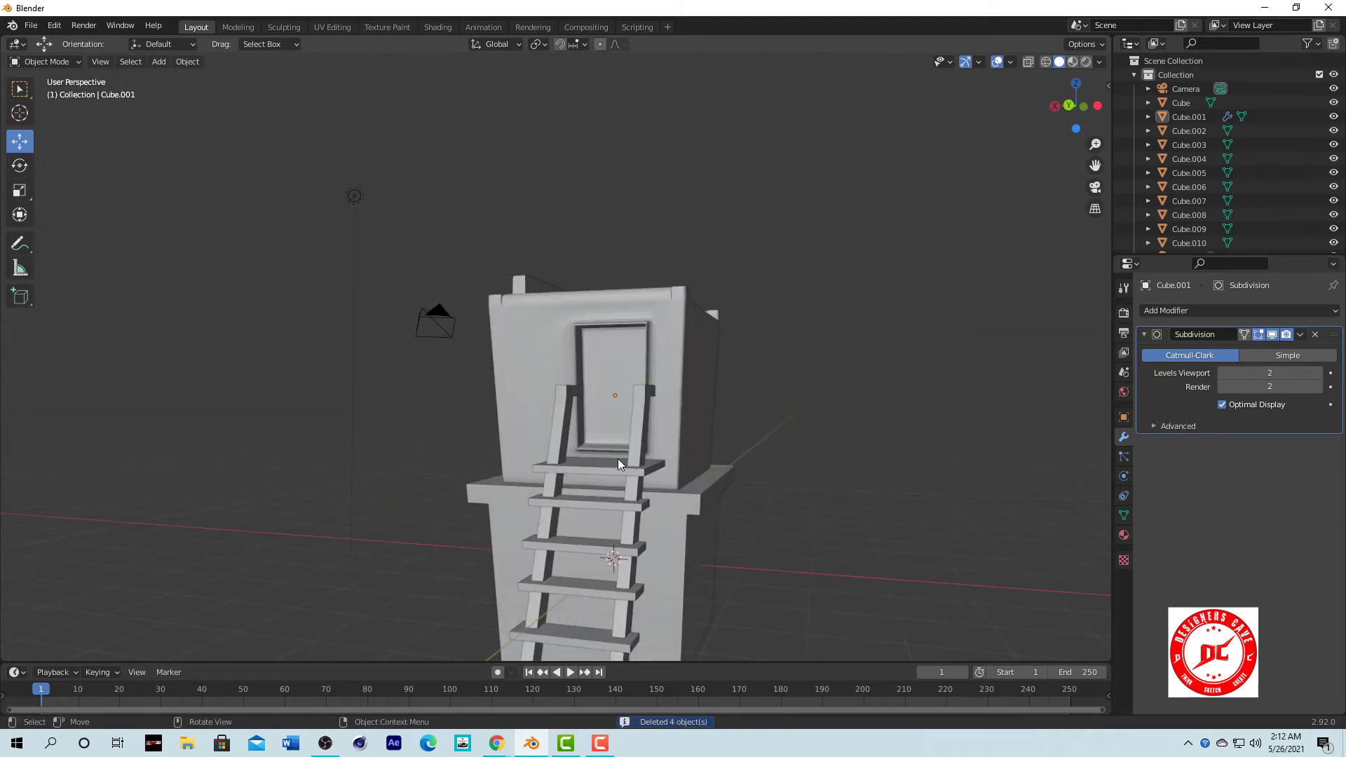
scroll(618, 462, up, 2)
scroll(125, 518, down, 3)
mouse_move(124, 519)
middle_down()
mouse_move(352, 494)
mouse_move(545, 549)
mouse_move(672, 504)
middle_up()
mouse_move(492, 389)
middle_down()
mouse_move(494, 406)
mouse_move(678, 393)
mouse_move(821, 321)
mouse_move(574, 459)
middle_up()
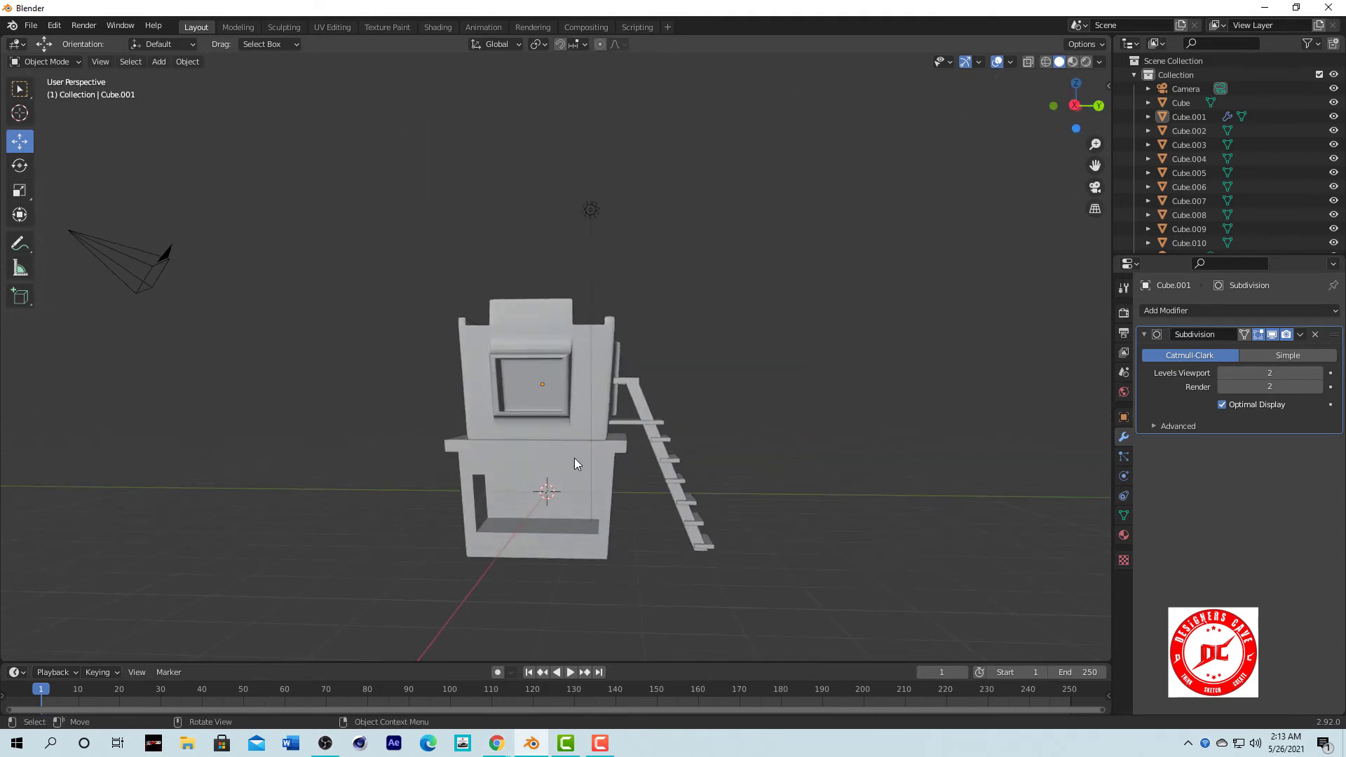
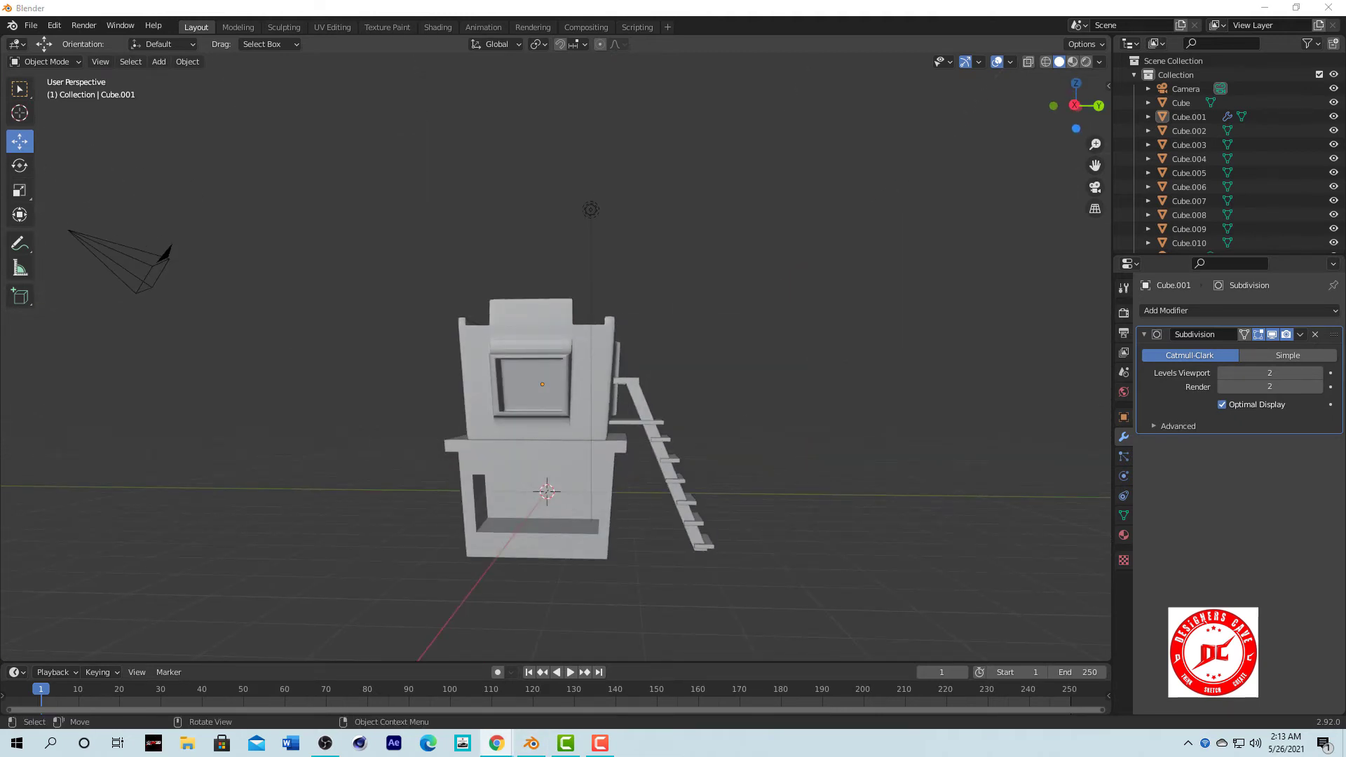
Orbit around the building and ladder, then add a new mesh plane.
mouse_move(20, 441)
middle_down()
mouse_move(538, 507)
mouse_move(607, 494)
mouse_move(607, 547)
middle_up()
scroll(607, 547, up, 4)
mouse_move(548, 473)
middle_down()
mouse_move(607, 487)
mouse_move(514, 486)
mouse_move(524, 479)
middle_up()
mouse_move(353, 412)
middle_down()
mouse_move(419, 465)
mouse_move(377, 465)
middle_up()
scroll(380, 448, up, 2)
scroll(422, 412, down, 5)
middle_drag(422, 418, 622, 502)
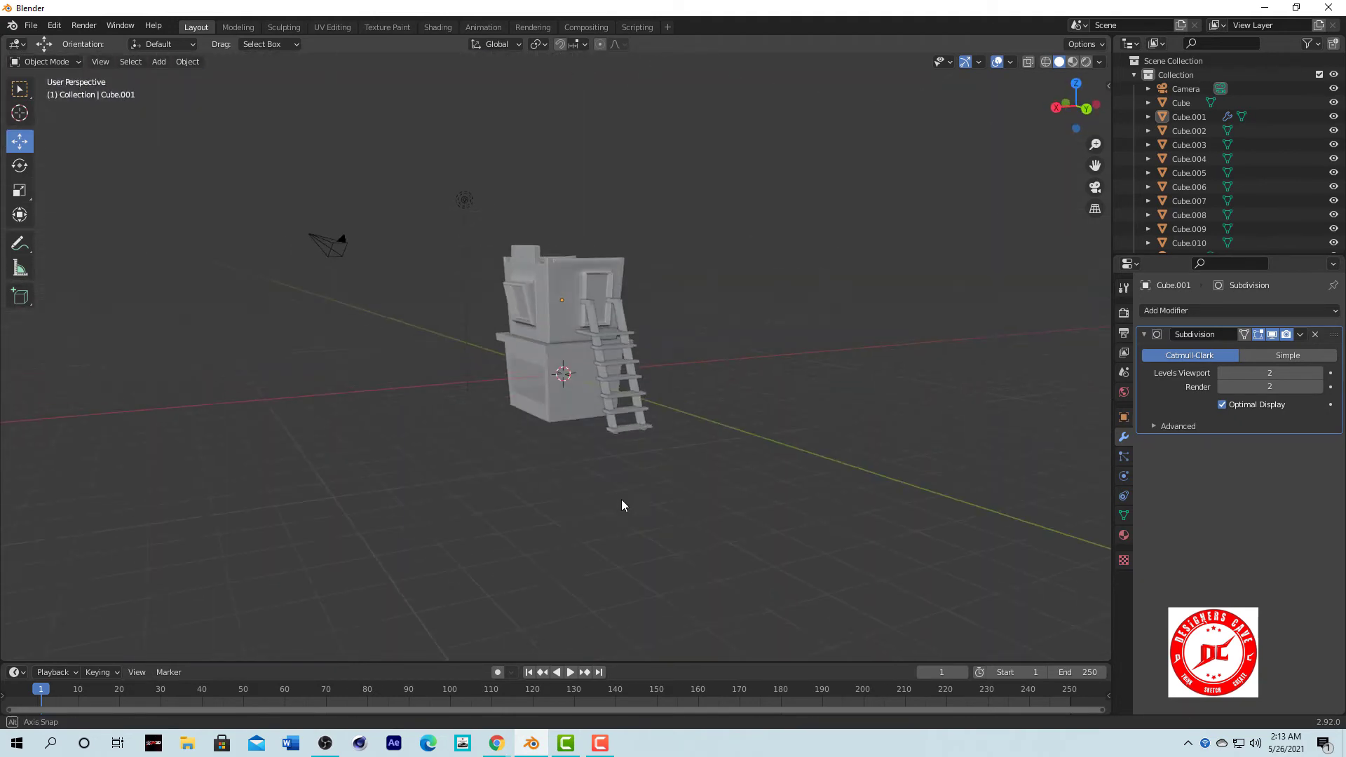
click(557, 422)
key(shift+a)
click(677, 443)
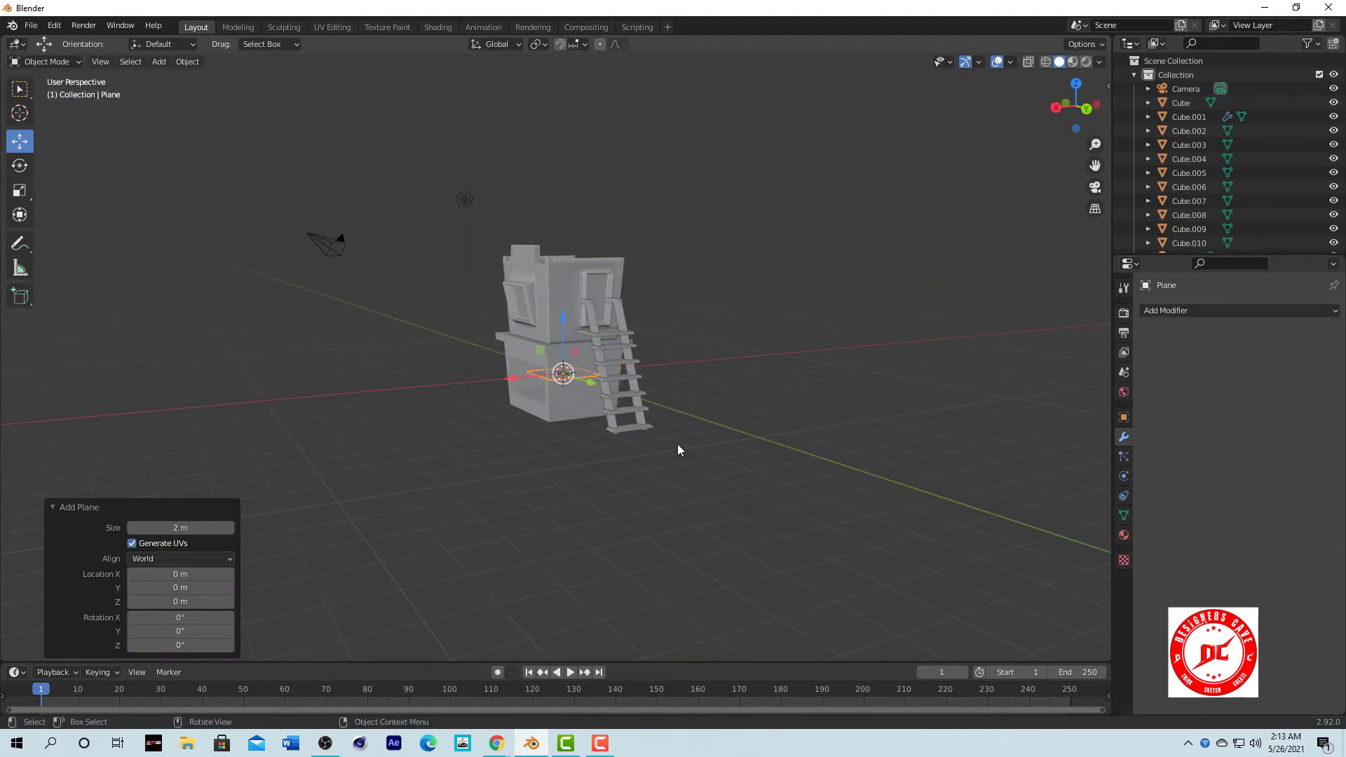
Lower the plane along Z and scale it up about 14 times.
key(g)
key(z)
click(576, 359)
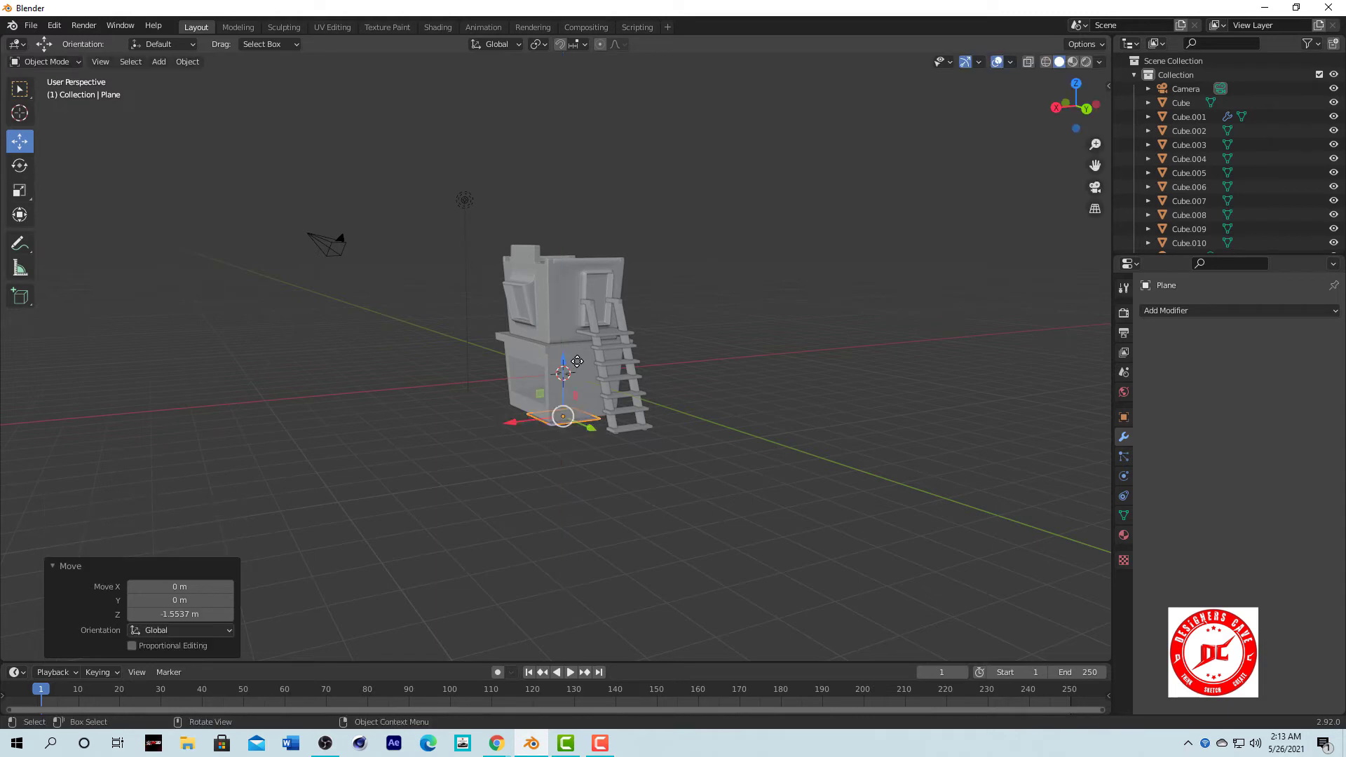
key(s)
click(82, 429)
scroll(675, 405, down, 2)
key(s)
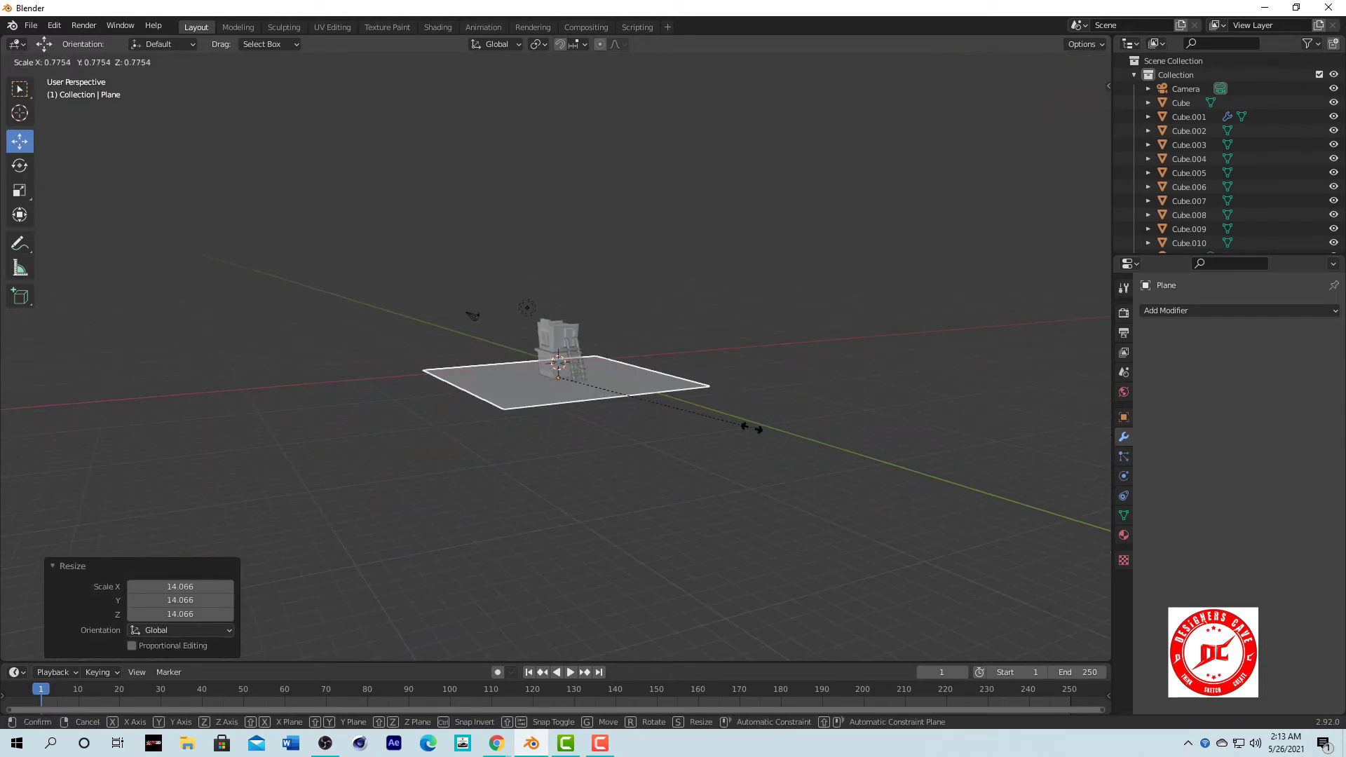
scroll(750, 421, up, 4)
click(775, 480)
Move the ground plane along Z so it sits level with the building's base.
middle_drag(775, 473, 890, 444)
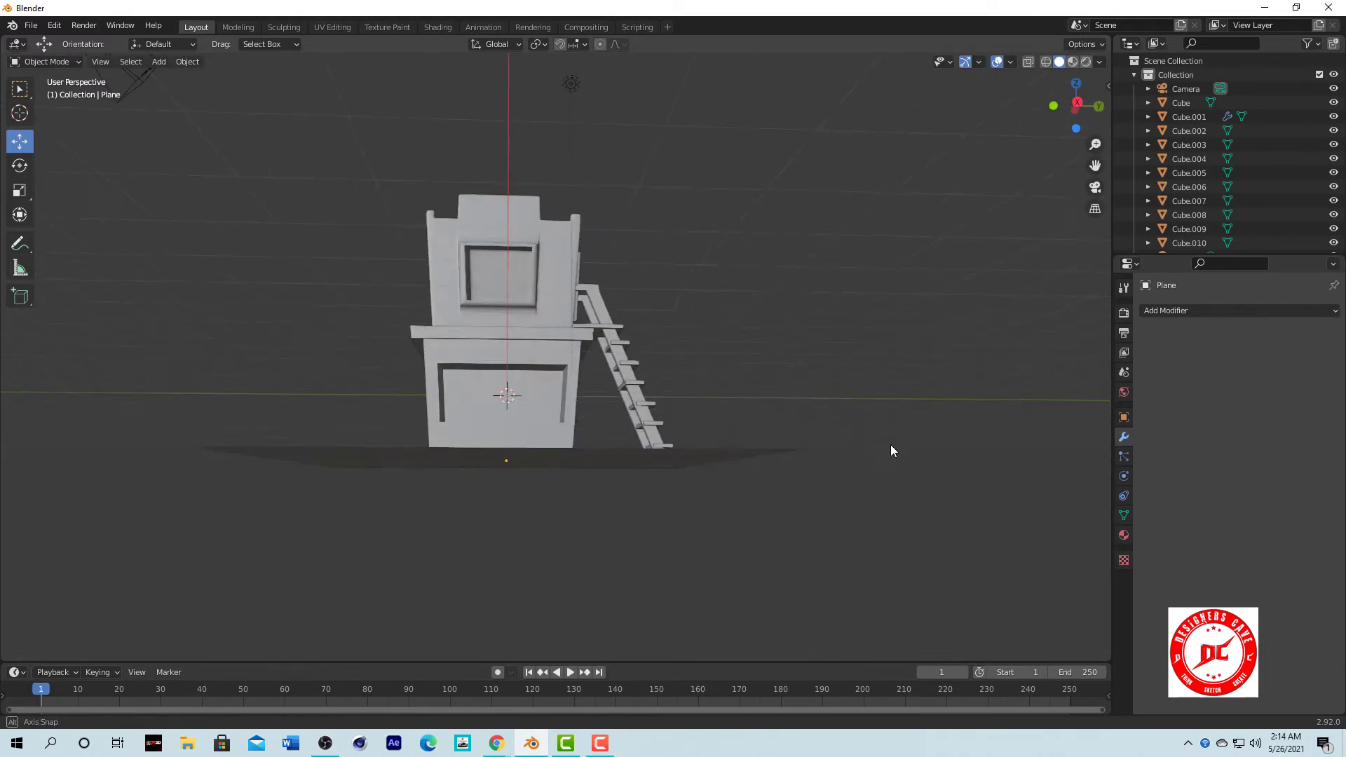
click(506, 452)
key(g)
key(z)
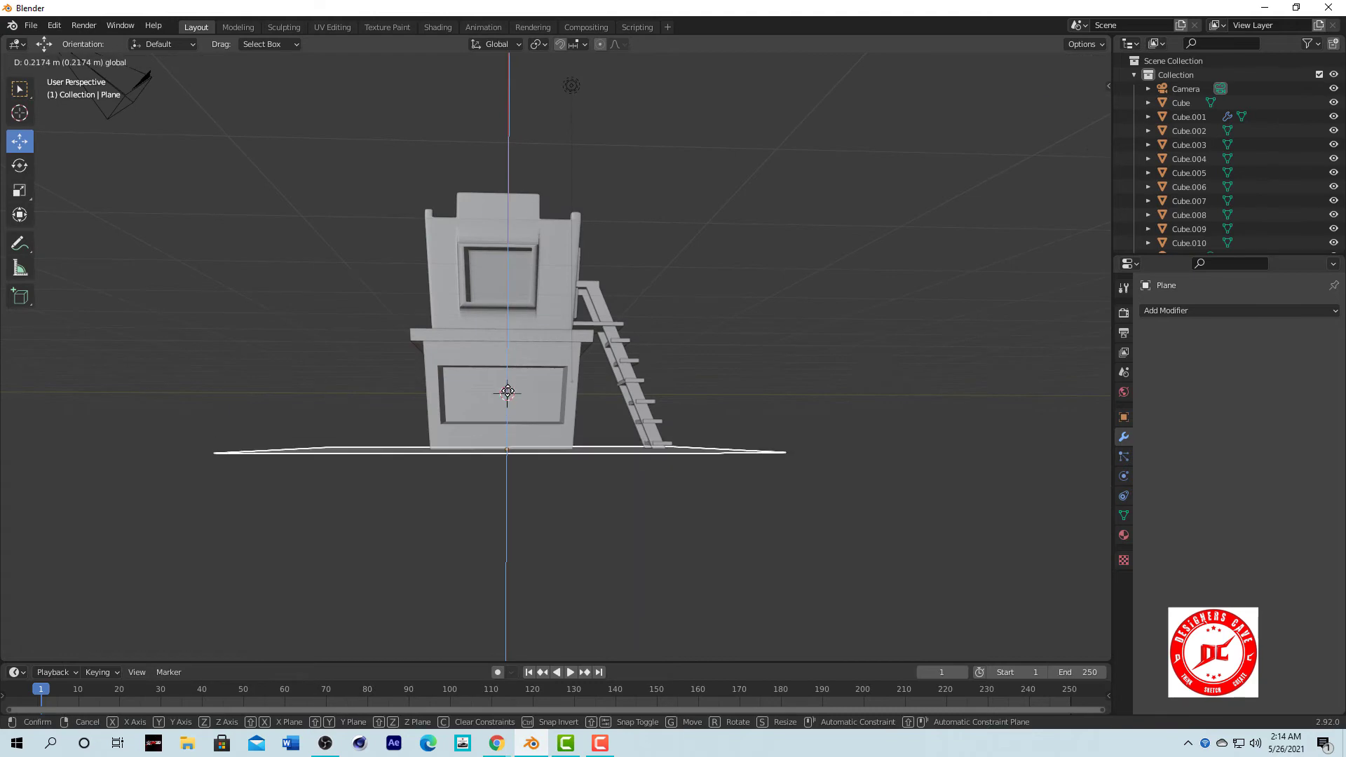
click(507, 391)
click(755, 378)
mouse_move(756, 379)
middle_down()
mouse_move(696, 469)
mouse_move(849, 466)
mouse_move(578, 501)
middle_up()
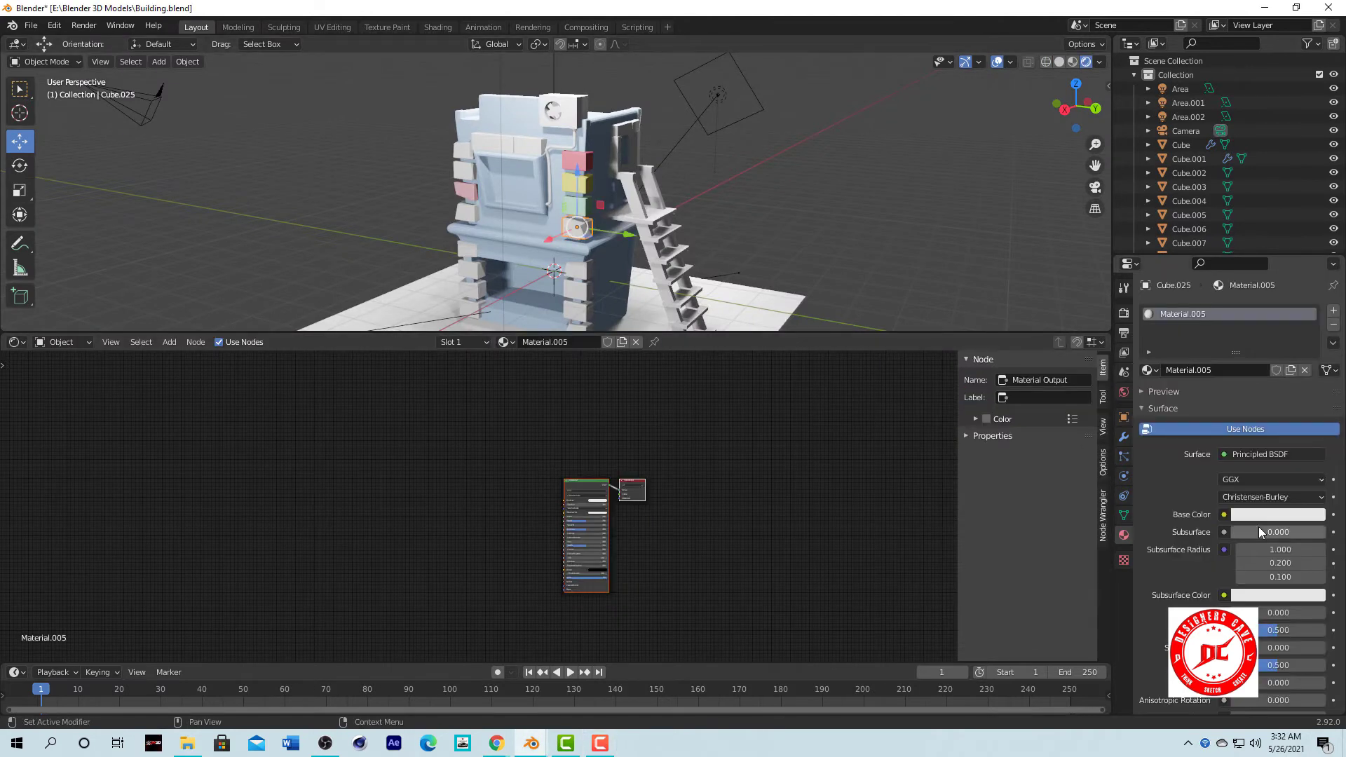
Make the current block light blue, then give a left-side block a new material with a sampled colour.
click(1262, 514)
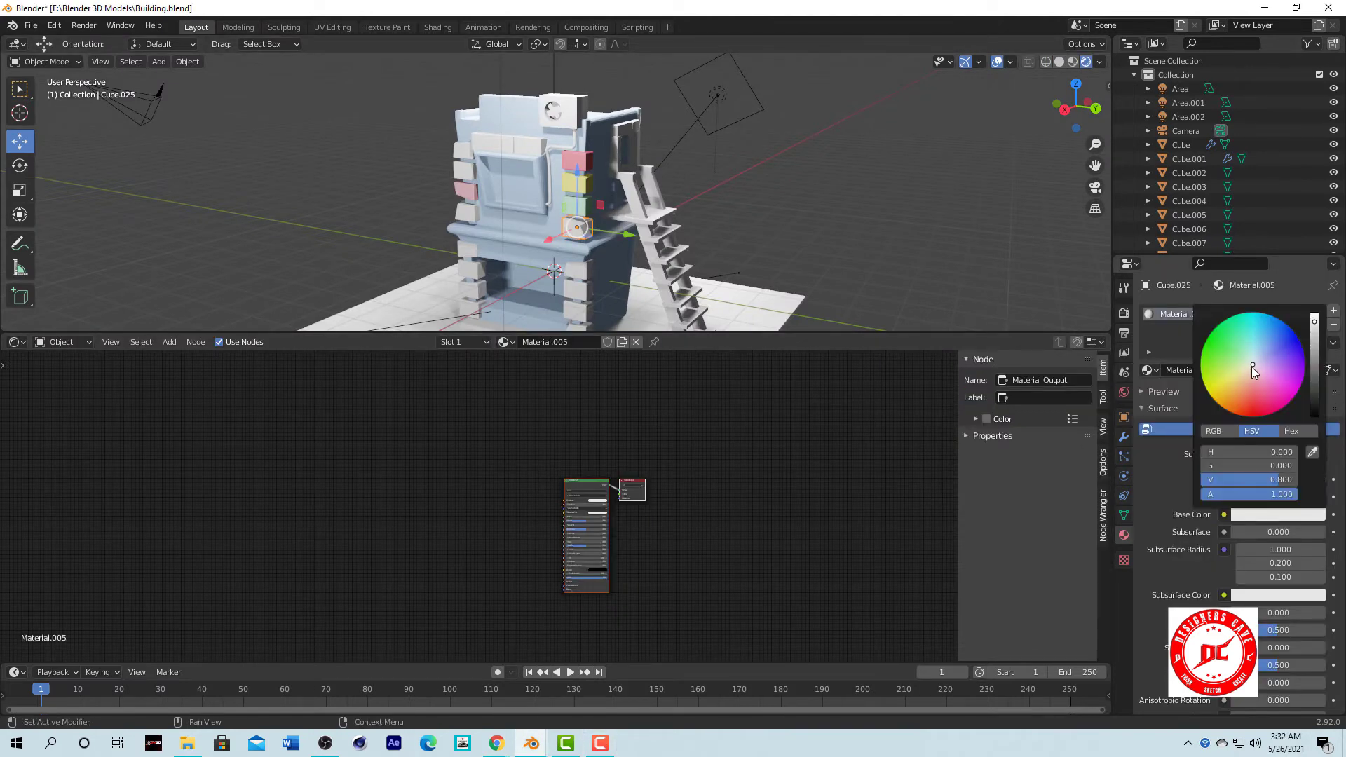
mouse_move(1251, 367)
mouse_down()
mouse_move(1248, 330)
mouse_move(1231, 381)
mouse_move(1254, 345)
mouse_up()
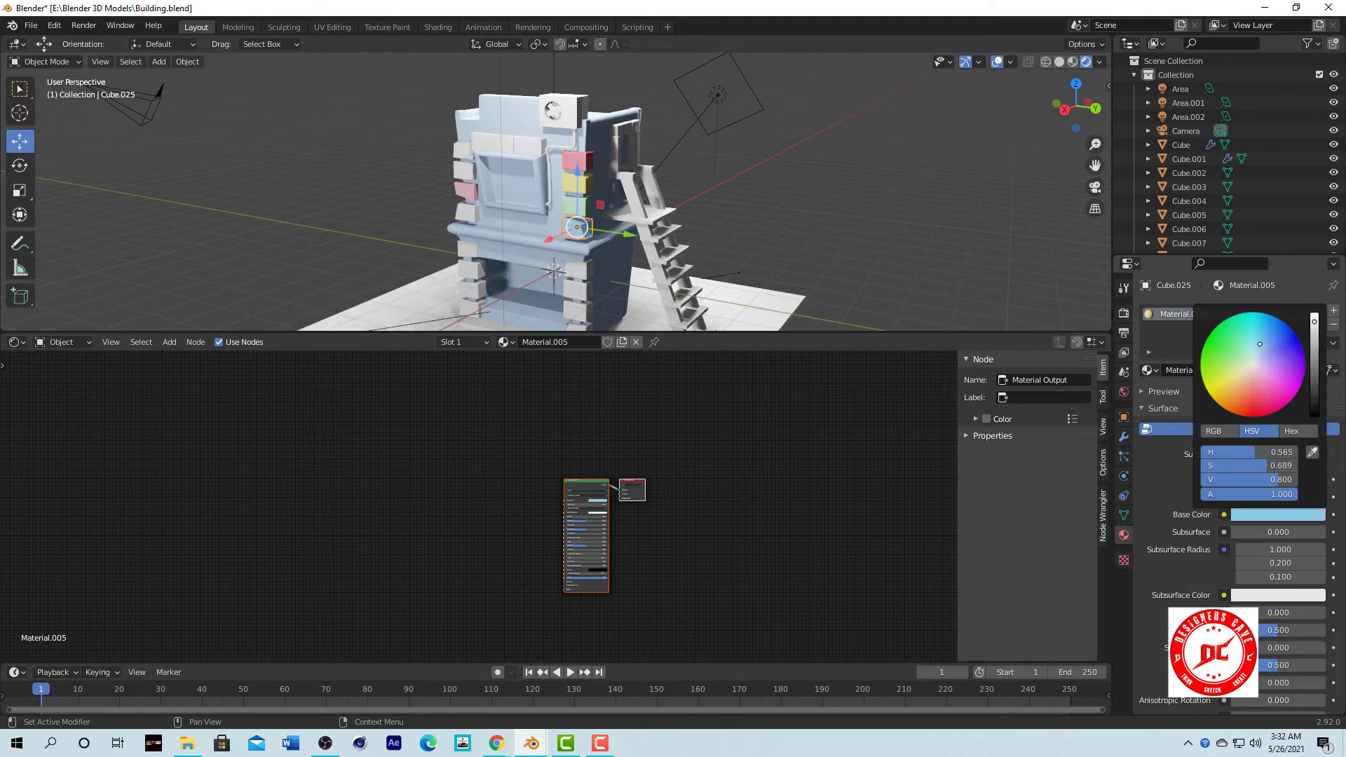
scroll(824, 213, up, 3)
scroll(824, 213, down, 3)
mouse_move(824, 213)
middle_down()
mouse_move(842, 228)
mouse_move(549, 174)
middle_up()
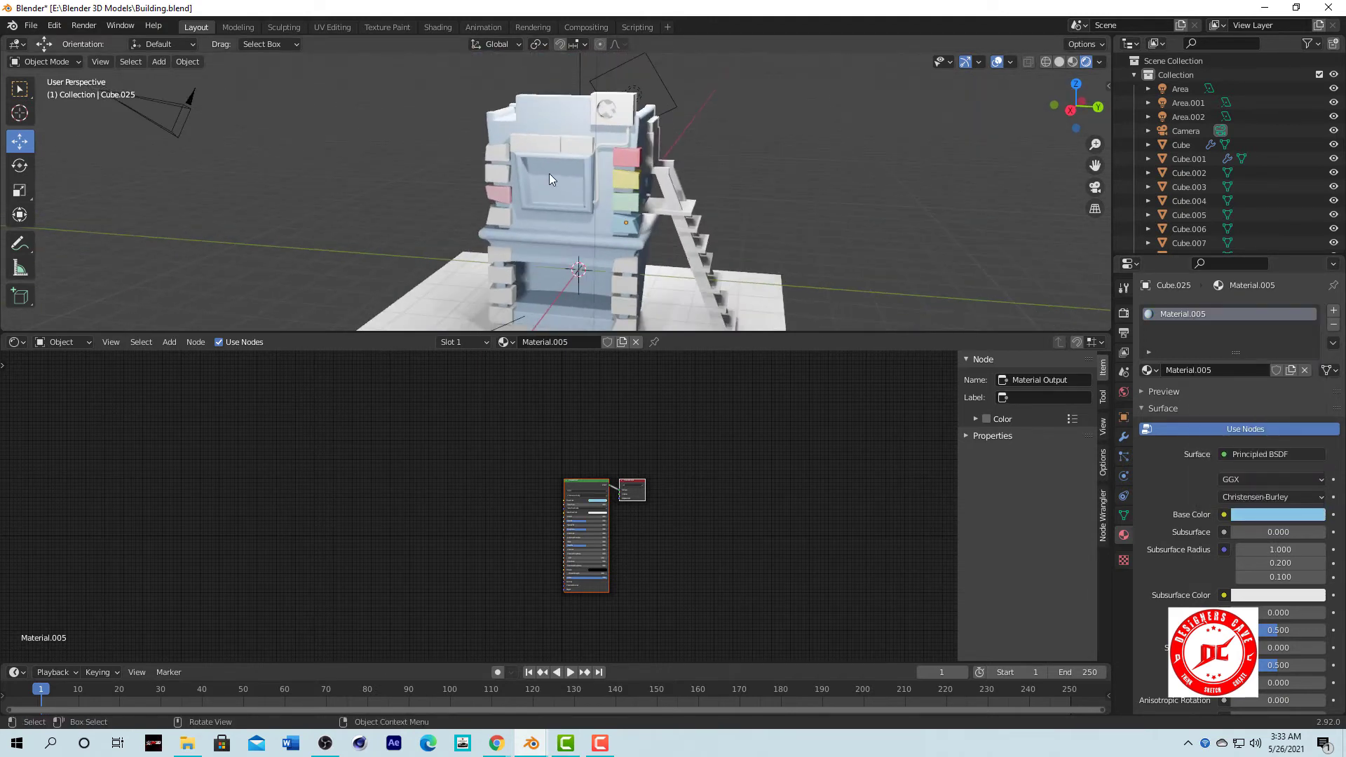
click(549, 173)
click(1237, 371)
click(1277, 514)
click(1277, 514)
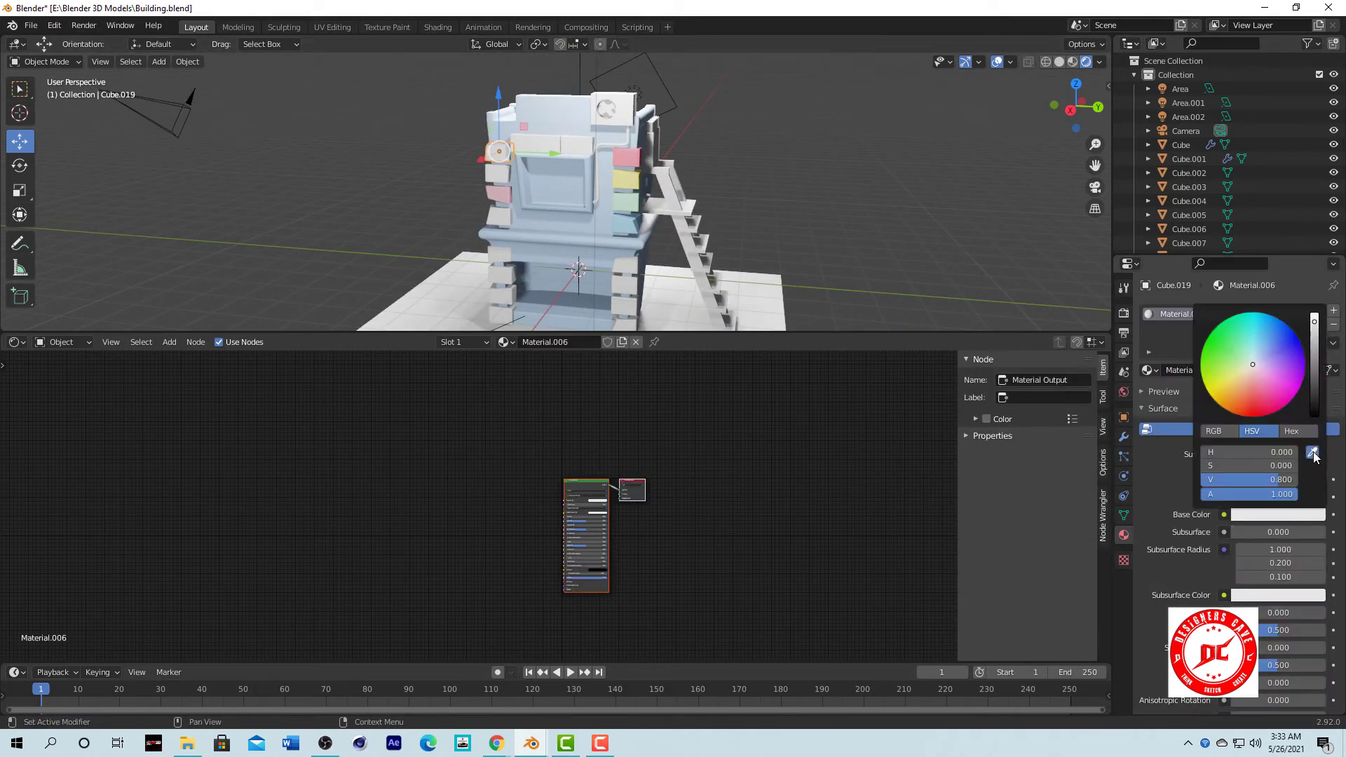
click(1313, 456)
Give two more left-side blocks new materials, sampling pale yellow from coloured blocks.
click(499, 174)
click(1184, 366)
click(1277, 515)
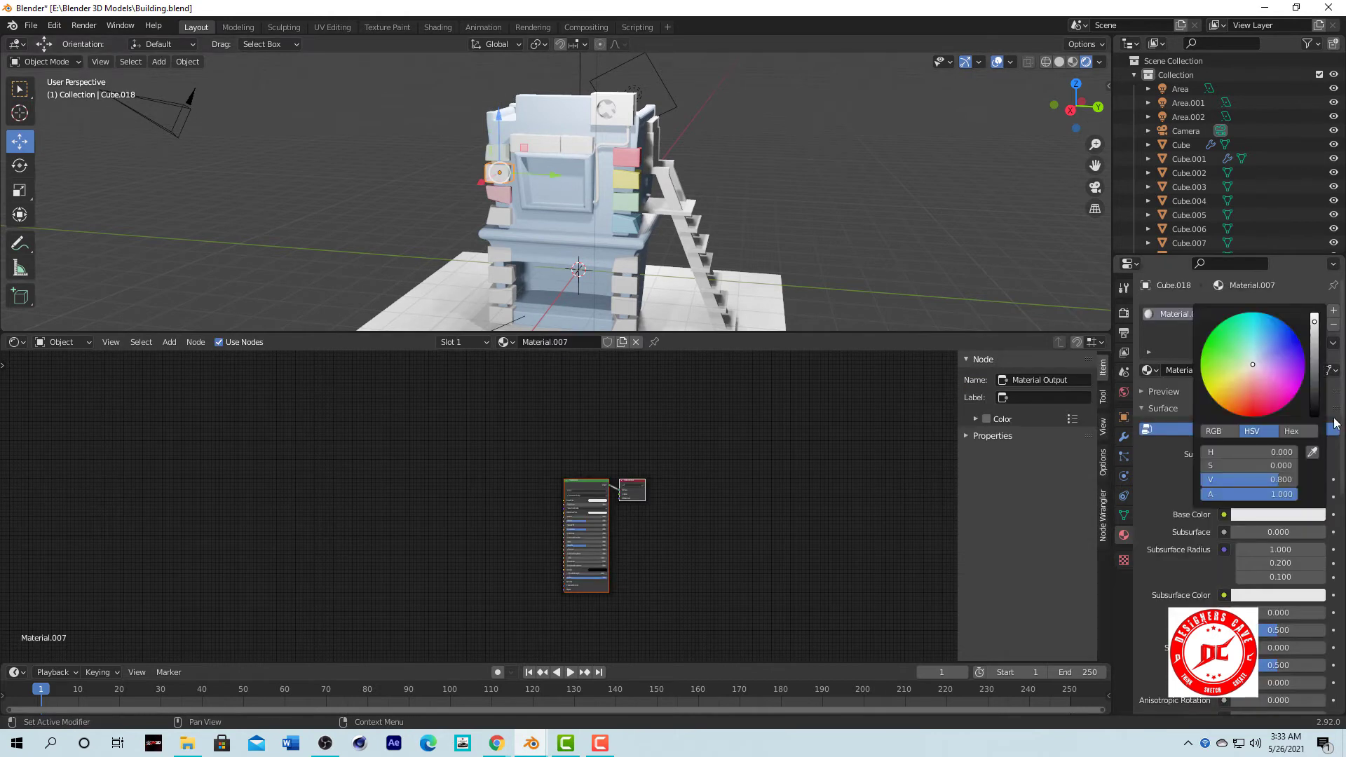
click(1313, 456)
click(499, 200)
click(1237, 370)
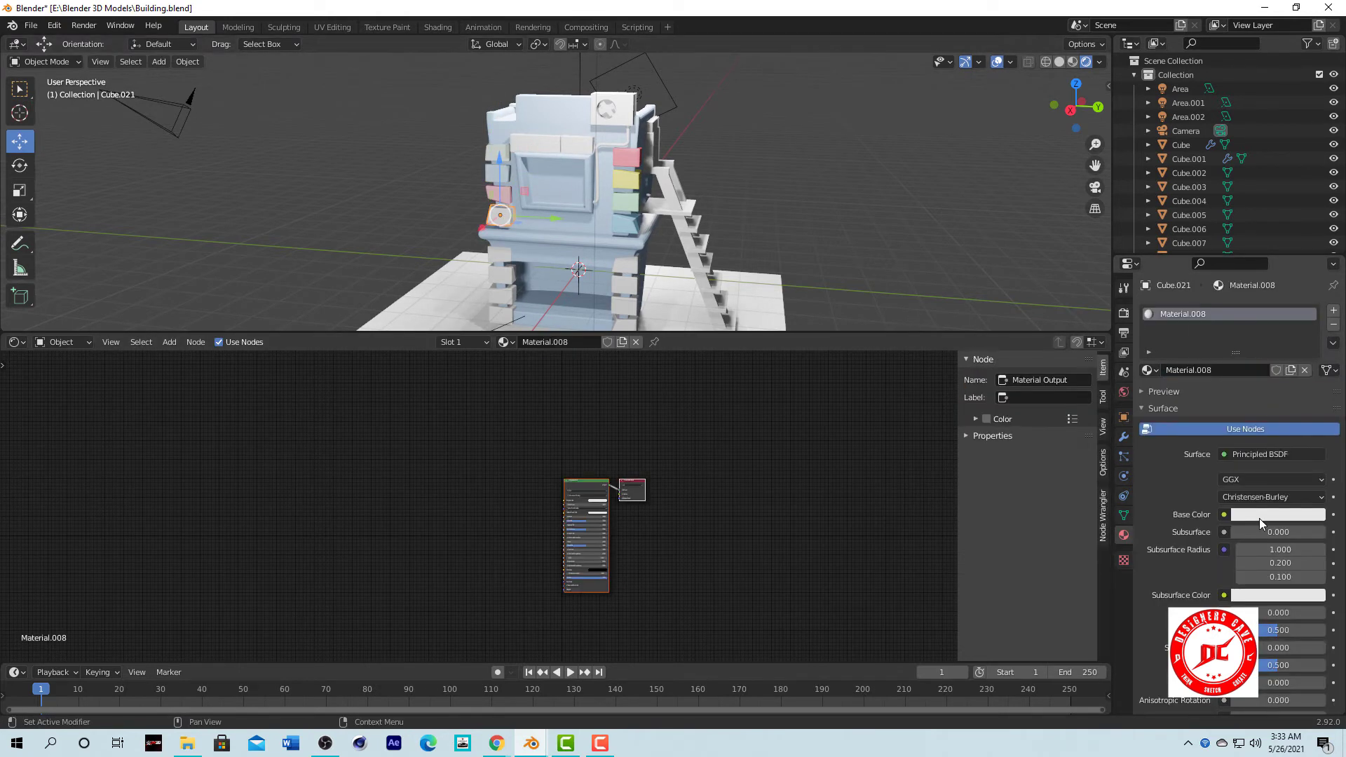
click(1277, 514)
click(1312, 451)
click(635, 177)
Give two boxes beside the lower storey new pink materials.
mouse_move(634, 177)
middle_down()
mouse_move(805, 215)
mouse_move(774, 229)
mouse_move(515, 233)
middle_up()
middle_drag(594, 225, 490, 241)
click(476, 221)
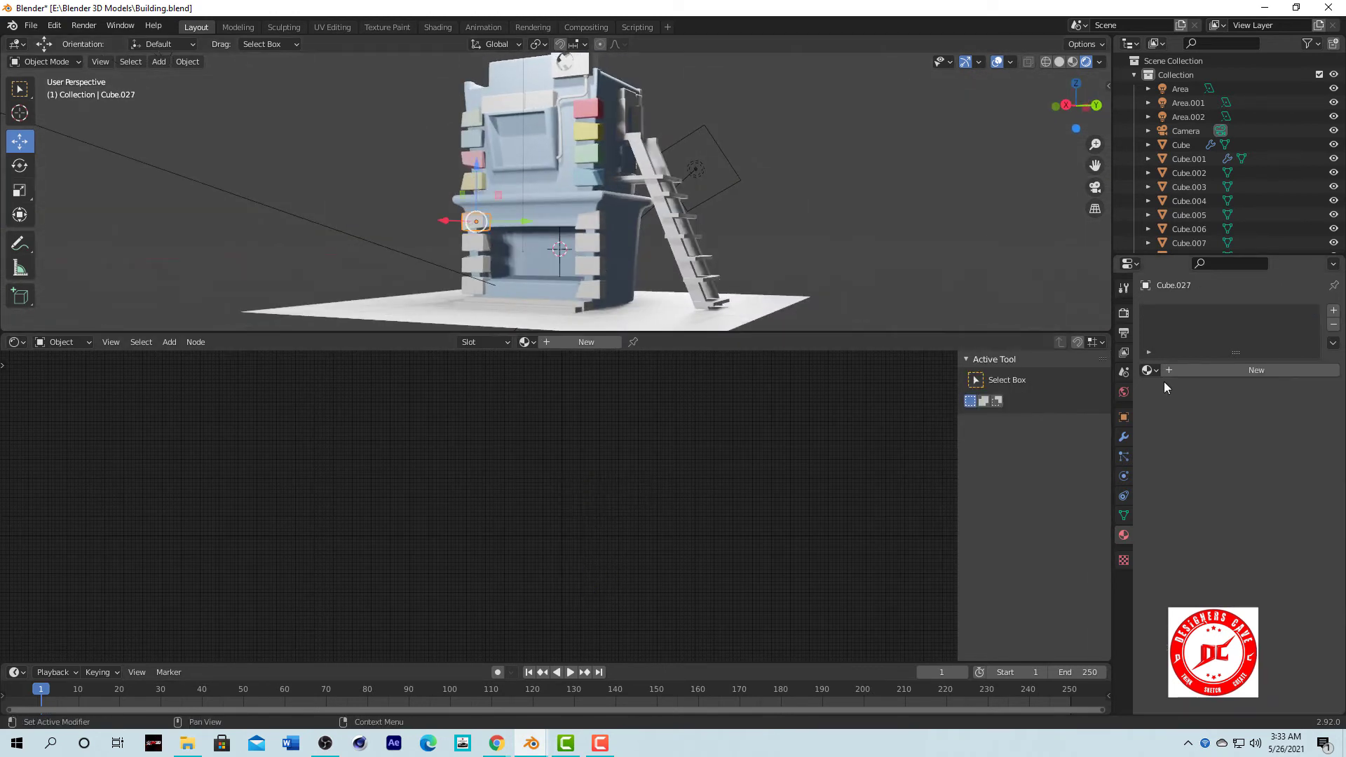
click(1256, 370)
click(1277, 514)
click(1312, 452)
click(587, 108)
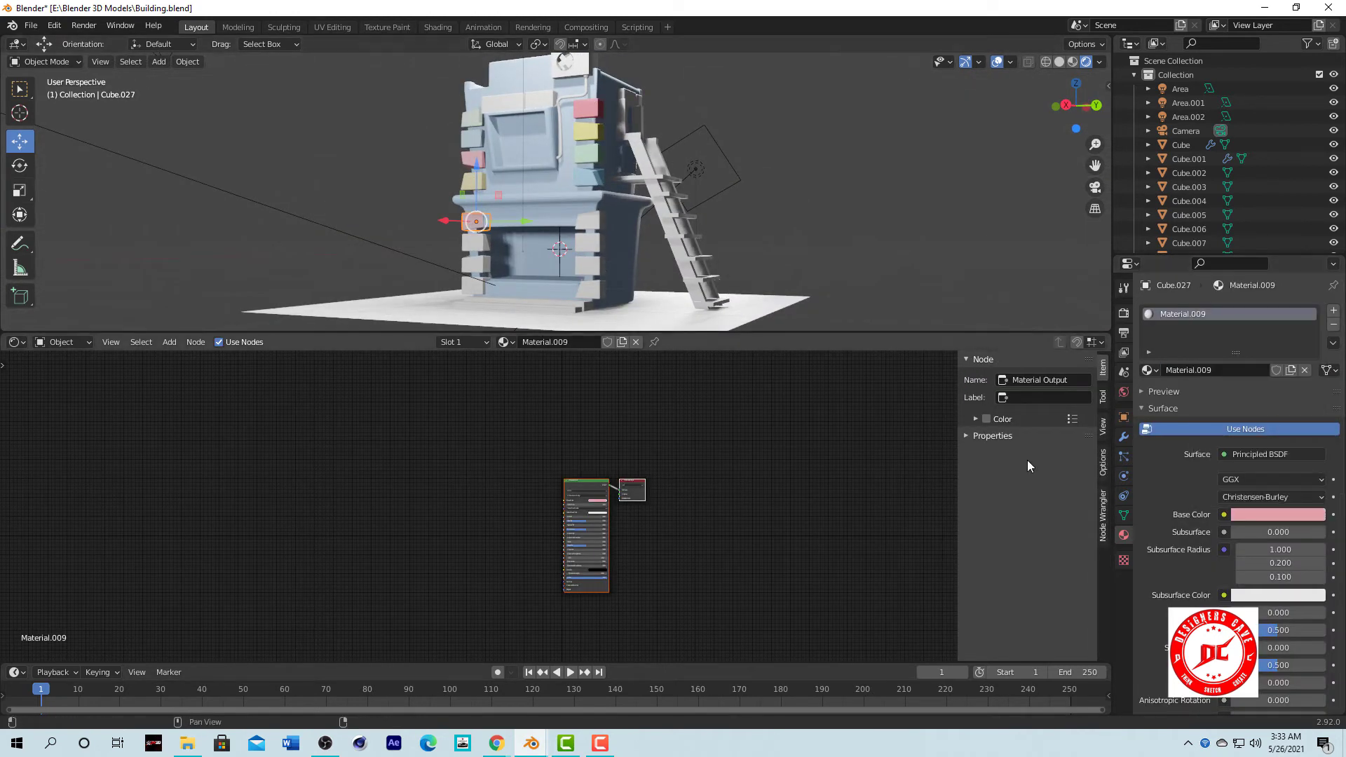
click(590, 242)
click(1229, 363)
click(1277, 515)
click(1312, 452)
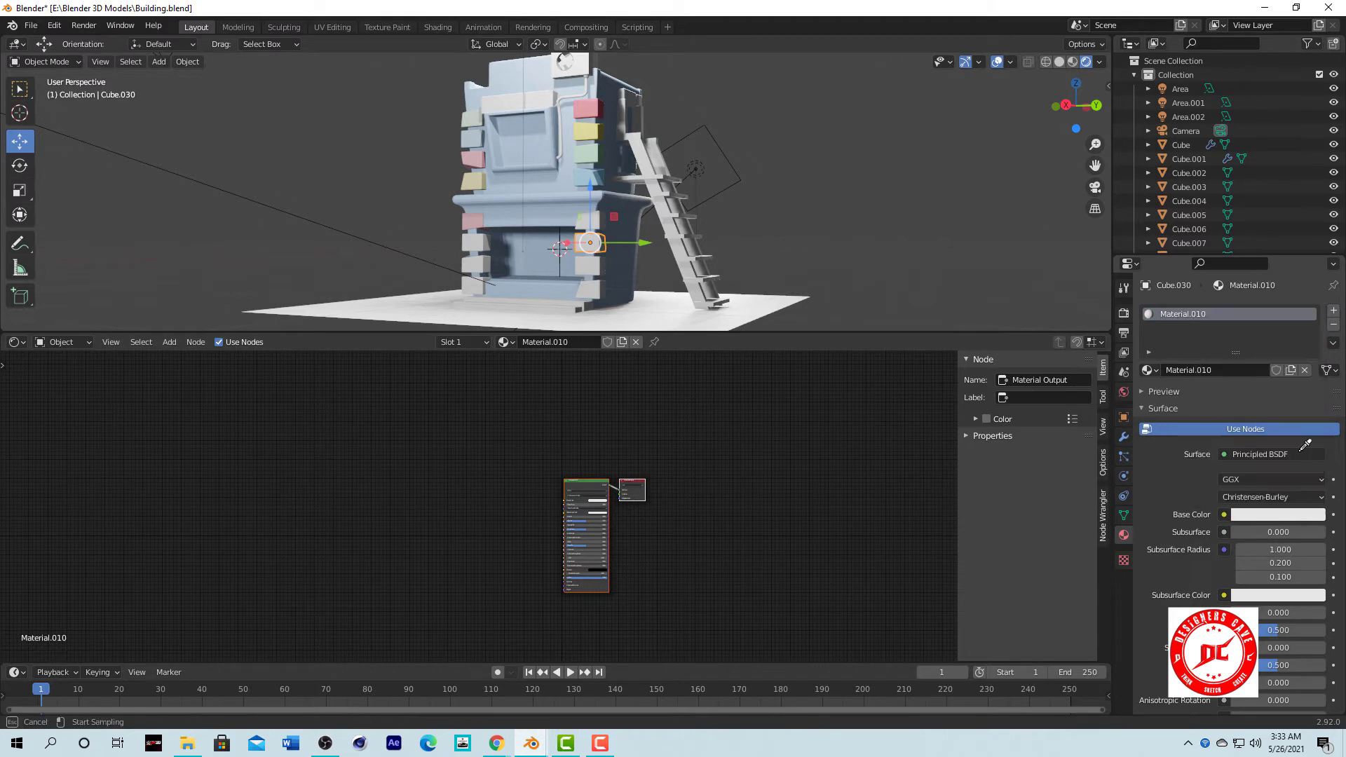
click(592, 115)
Give the box by the door and the base-corner box new warm yellow materials.
click(575, 258)
click(1230, 370)
click(1277, 515)
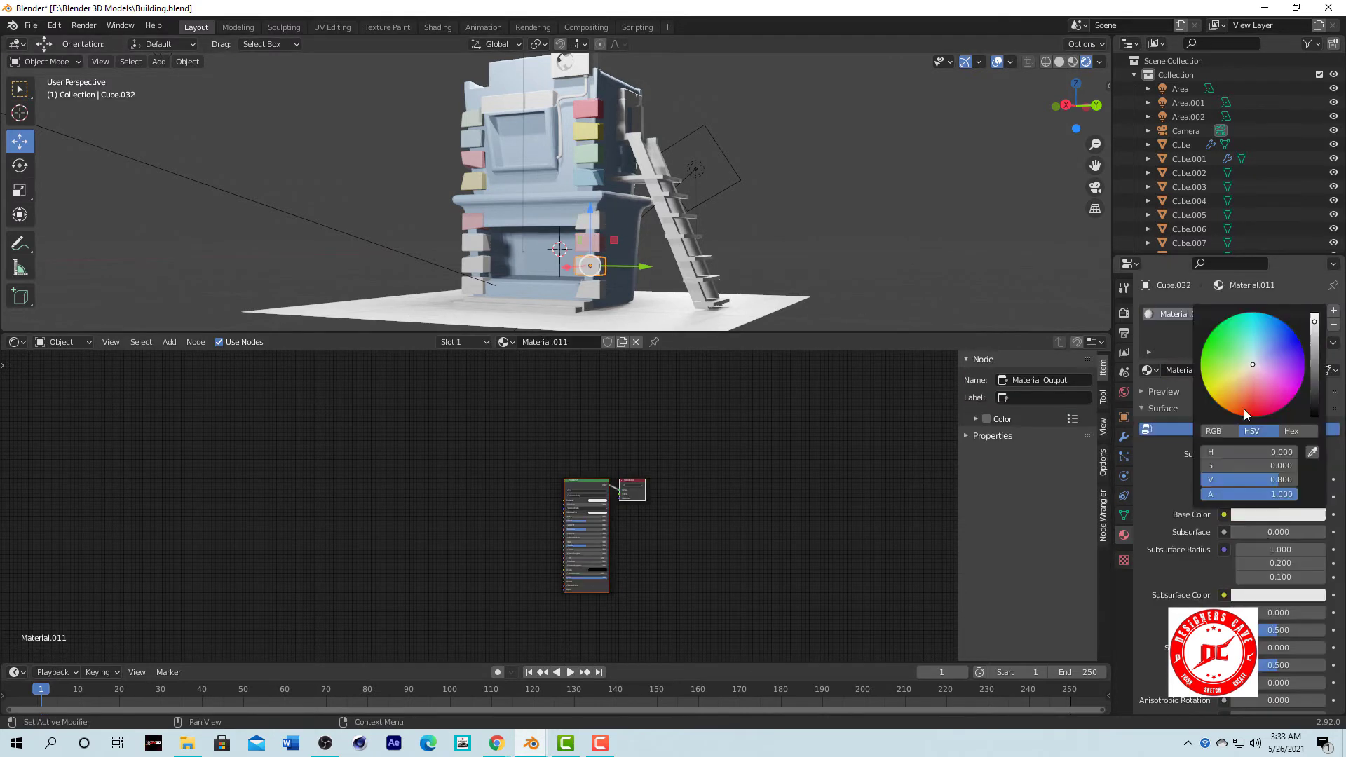
click(1277, 514)
drag(1253, 364, 1245, 380)
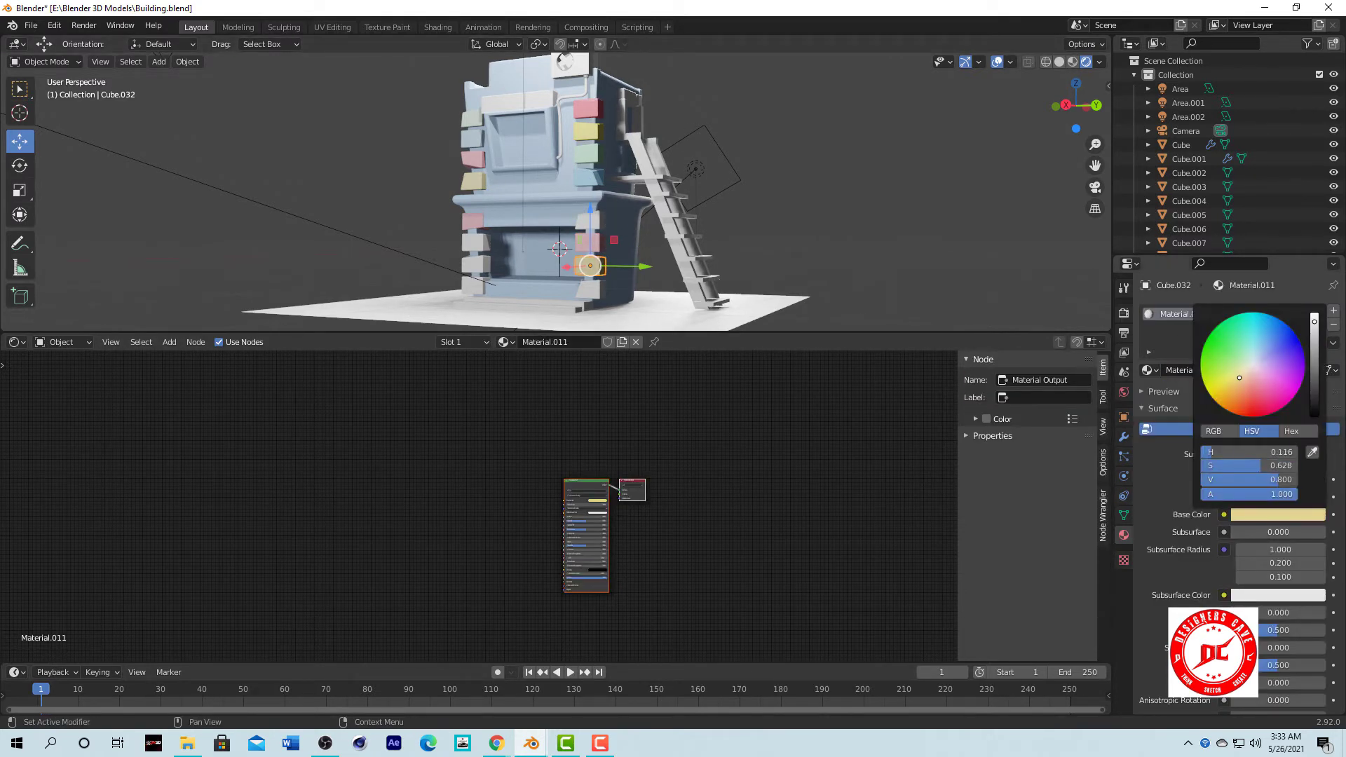
click(589, 283)
click(1229, 363)
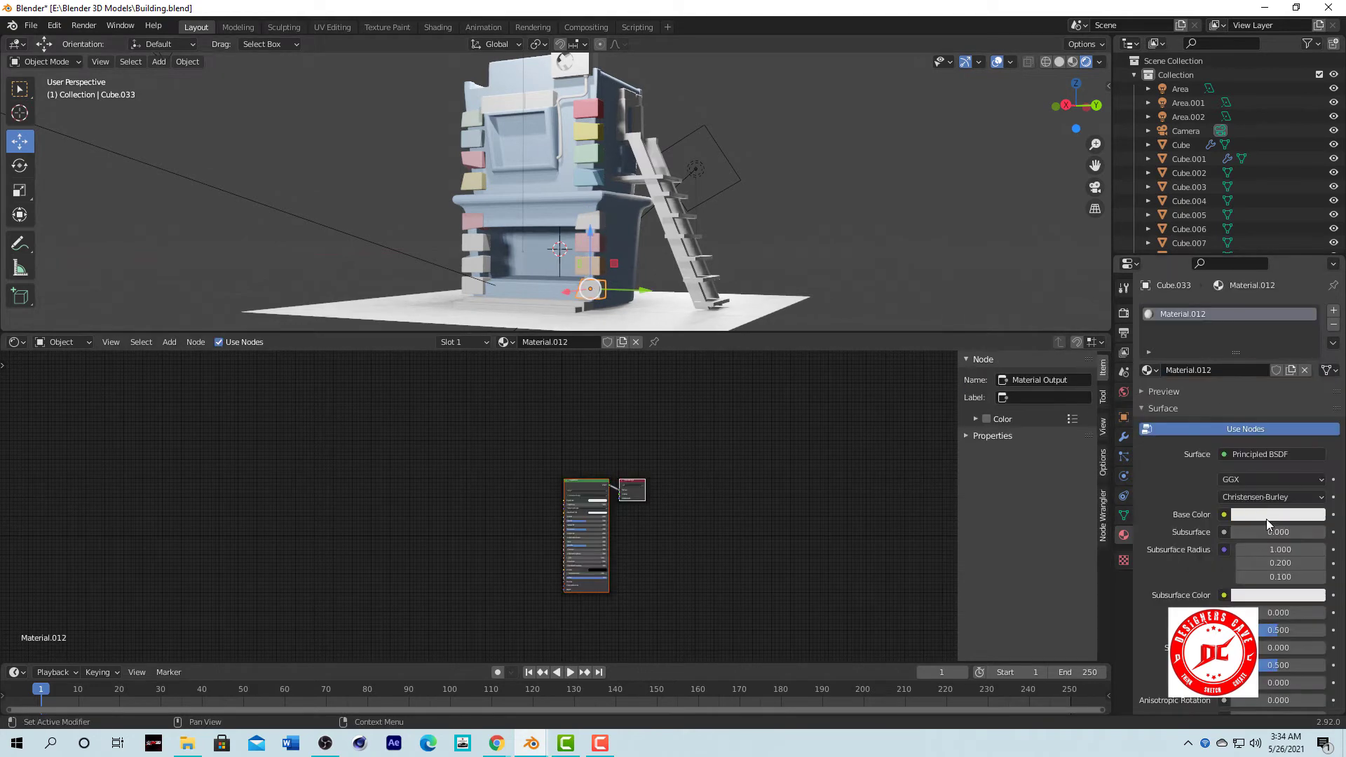
click(1277, 514)
click(1312, 451)
click(582, 128)
Give three lower-left boxes new materials in soft pastel and blue tones.
click(494, 238)
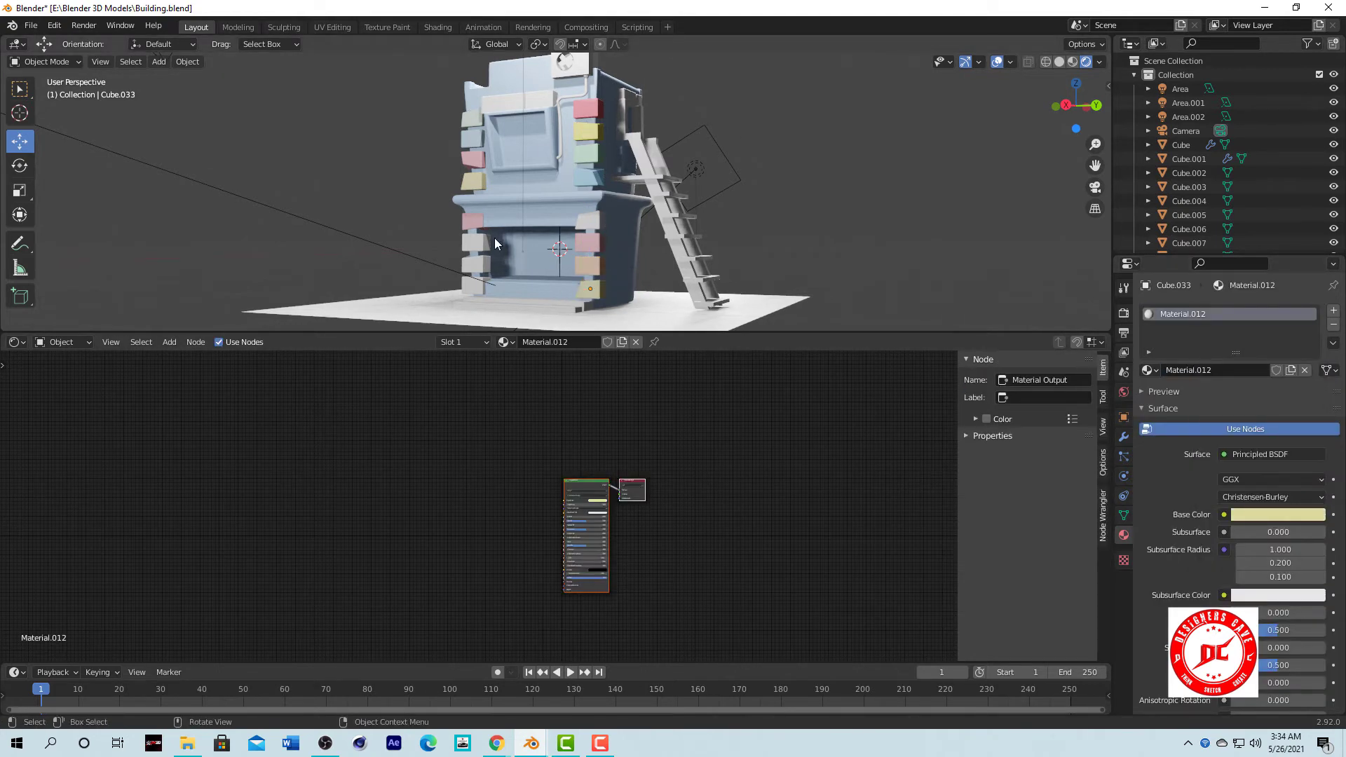
click(1214, 371)
click(1276, 515)
drag(1266, 404, 1220, 354)
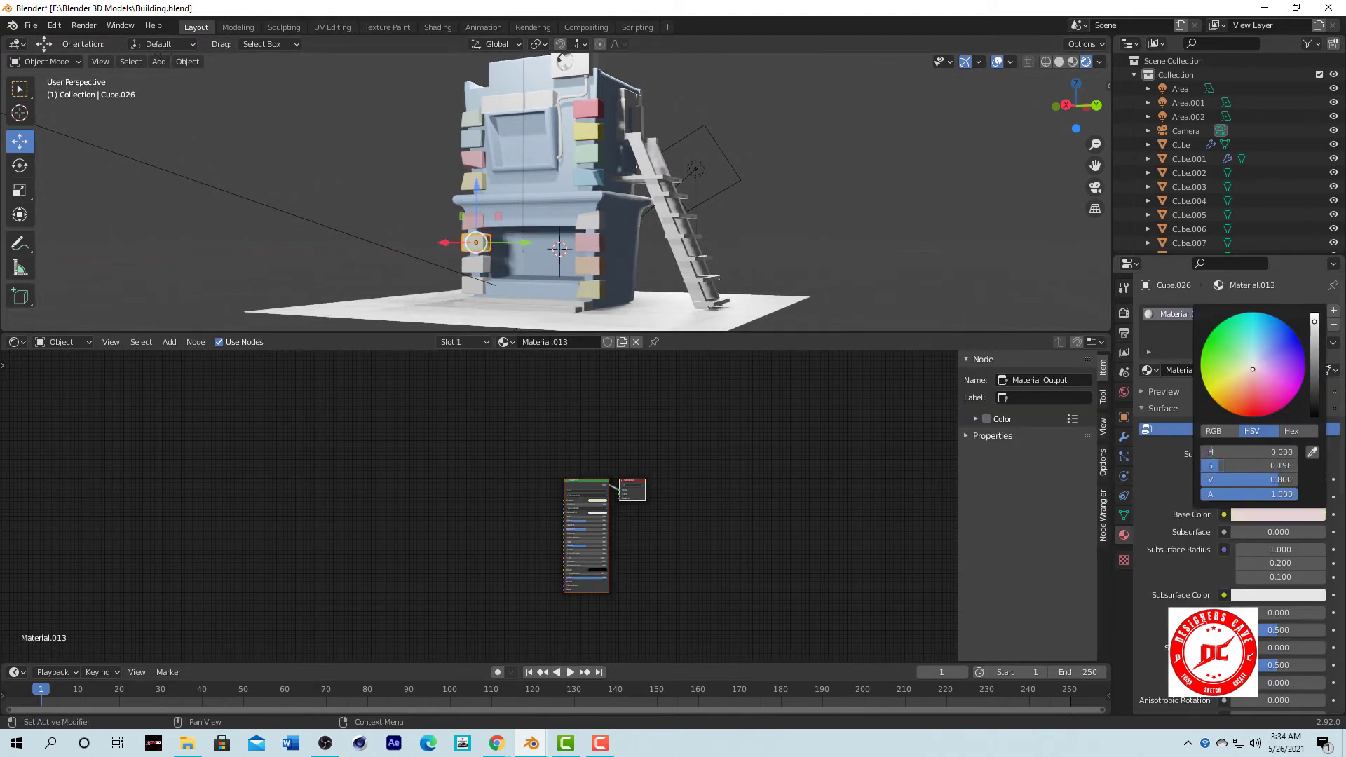
click(476, 284)
click(1214, 372)
click(1277, 514)
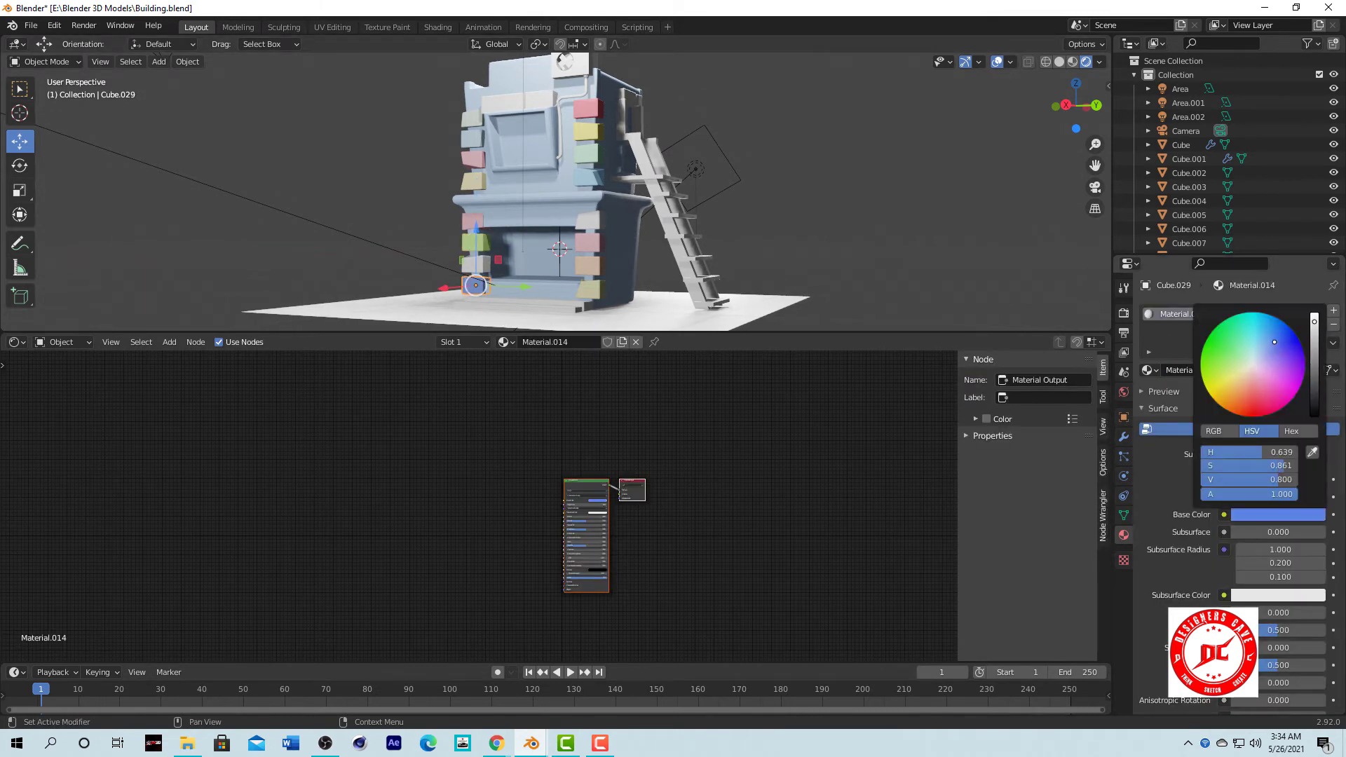
click(1237, 389)
click(476, 264)
click(1214, 371)
click(1277, 515)
mouse_move(1226, 445)
mouse_down()
mouse_move(1285, 340)
mouse_move(1277, 385)
mouse_move(1248, 365)
mouse_up()
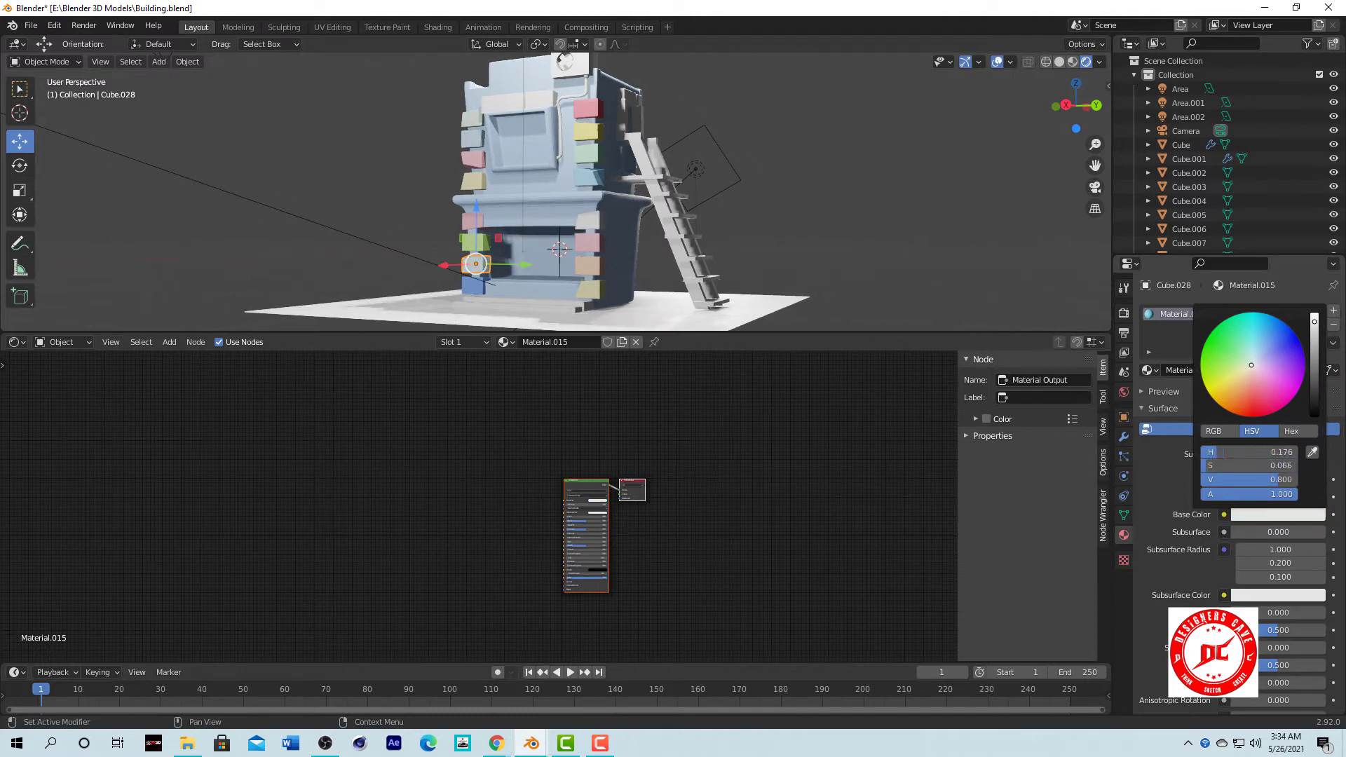
Give the block above the upper window a new lavender material.
mouse_move(545, 173)
middle_down()
mouse_move(503, 115)
mouse_move(506, 197)
middle_up()
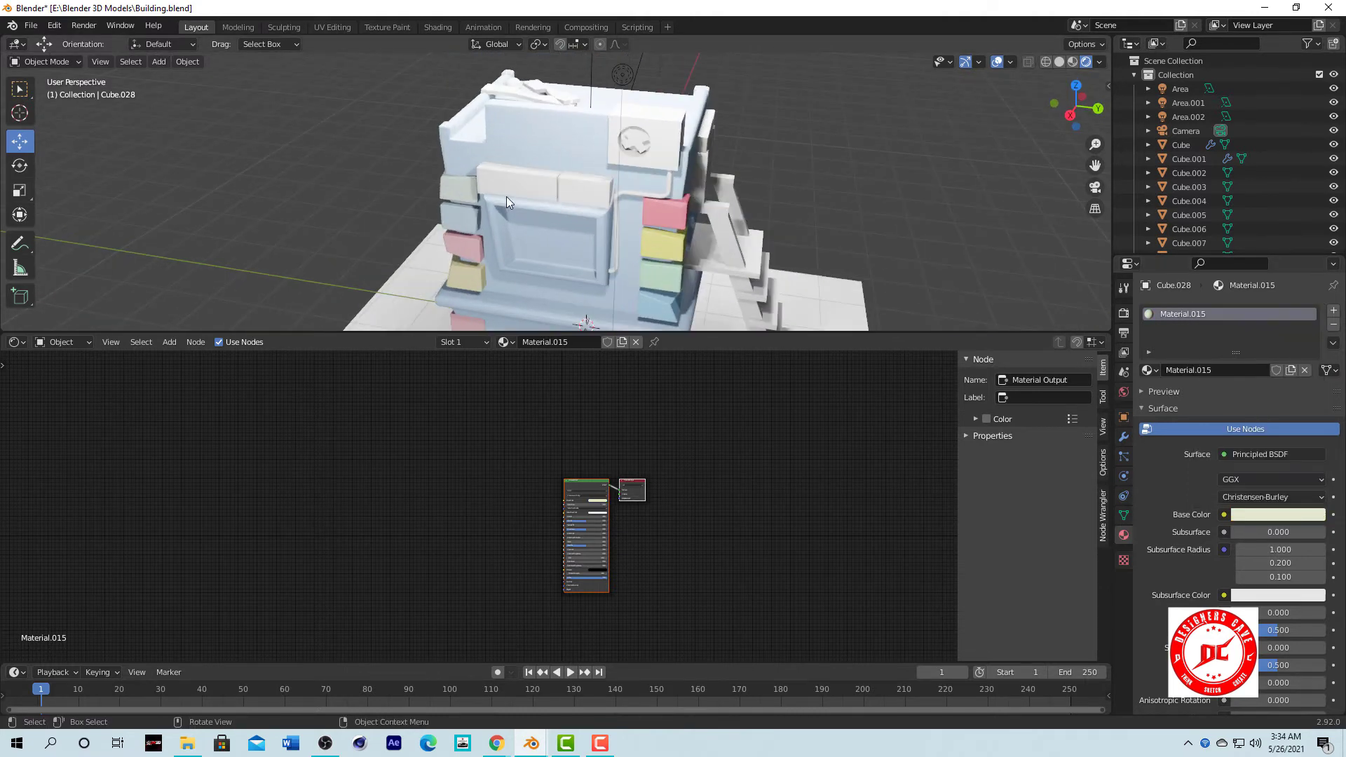
click(511, 188)
click(1230, 370)
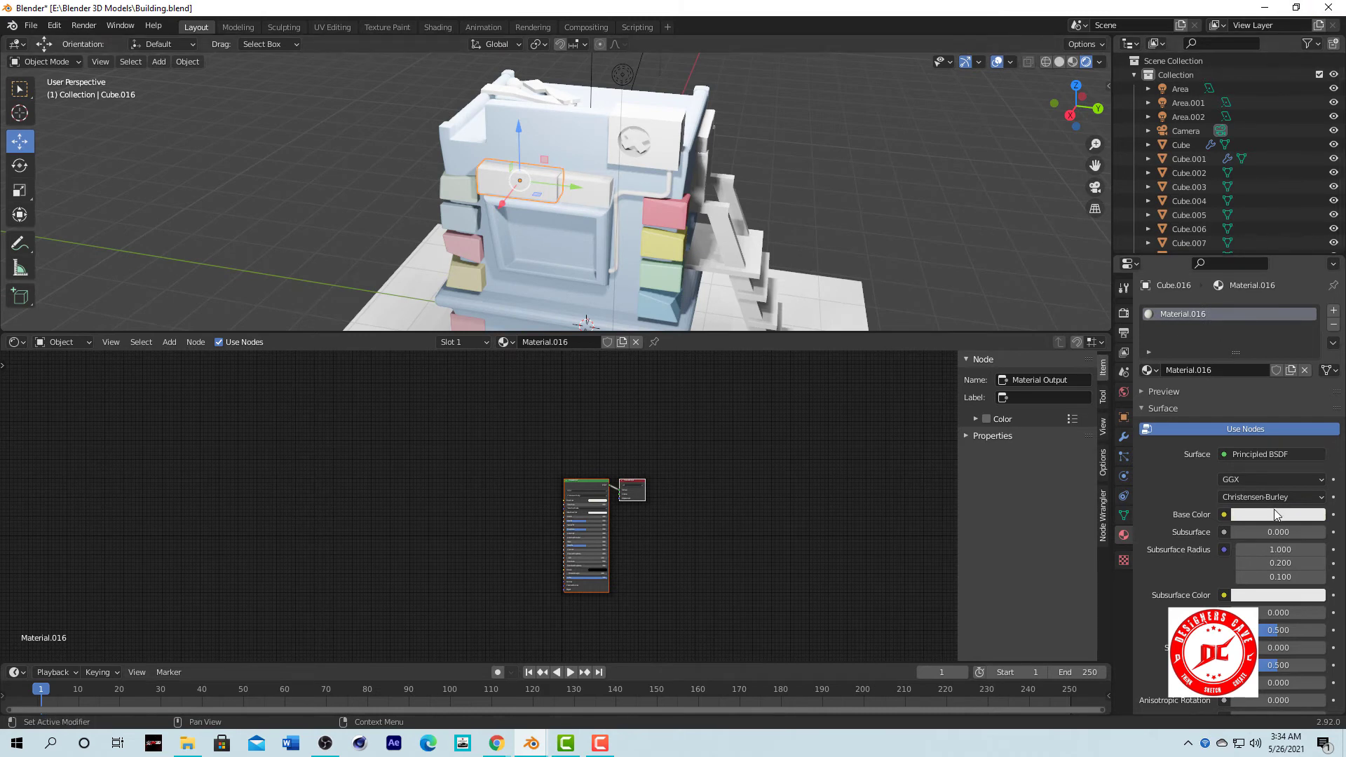
click(1262, 515)
click(1266, 357)
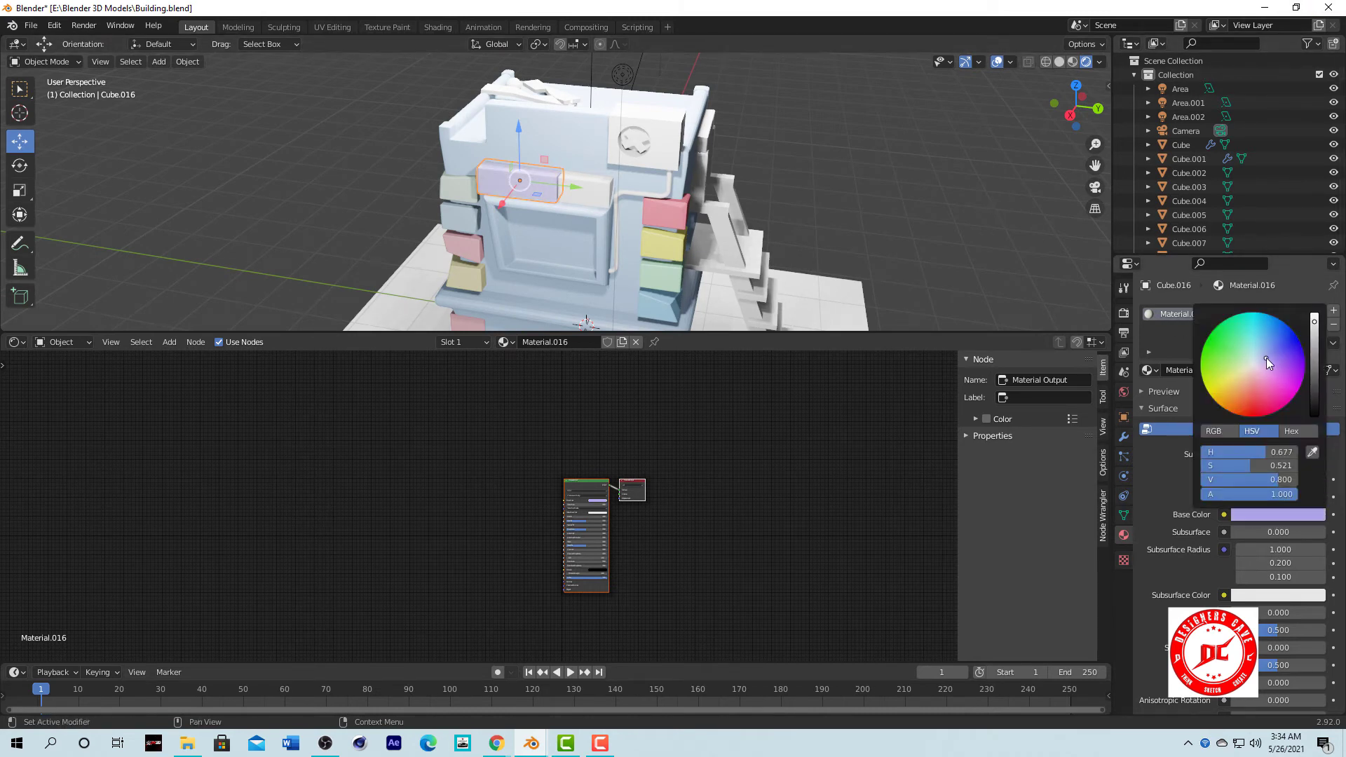
Give another upper-storey block a new material and tune it to a stronger light blue.
middle_drag(911, 210, 832, 108)
click(466, 83)
click(1230, 370)
click(1261, 515)
click(1230, 456)
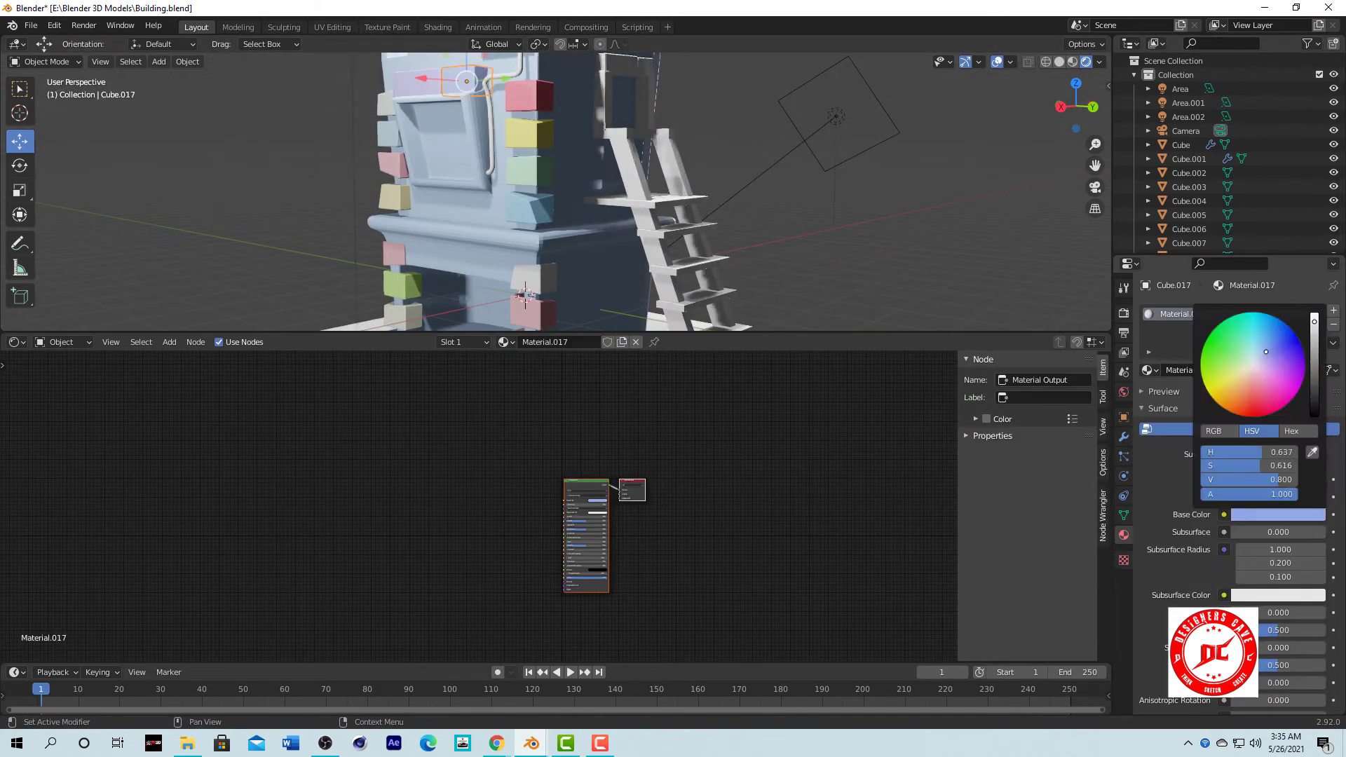
middle_drag(941, 278, 900, 254)
click(1279, 515)
click(1258, 361)
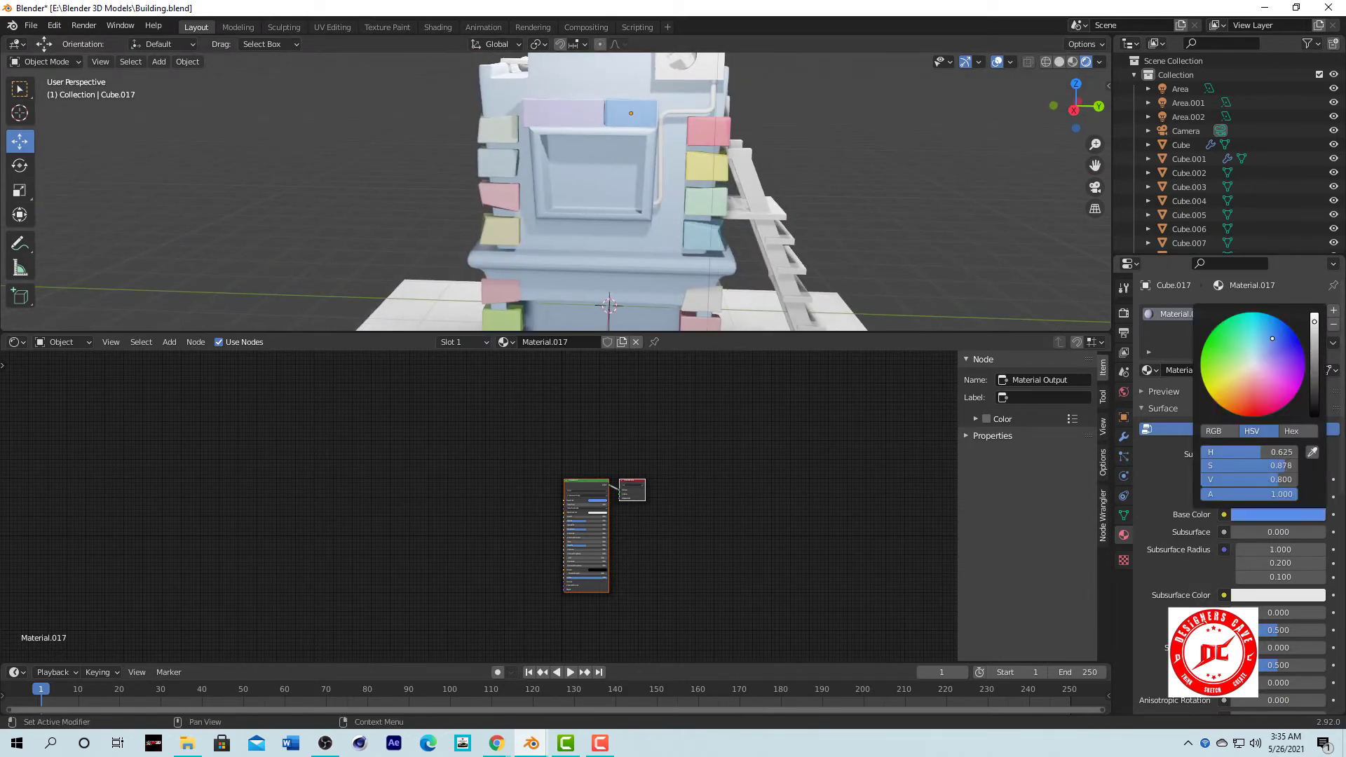
mouse_move(876, 210)
middle_down()
mouse_move(683, 134)
mouse_move(579, 187)
middle_up()
Give Cube.011 a new yellow material.
click(551, 101)
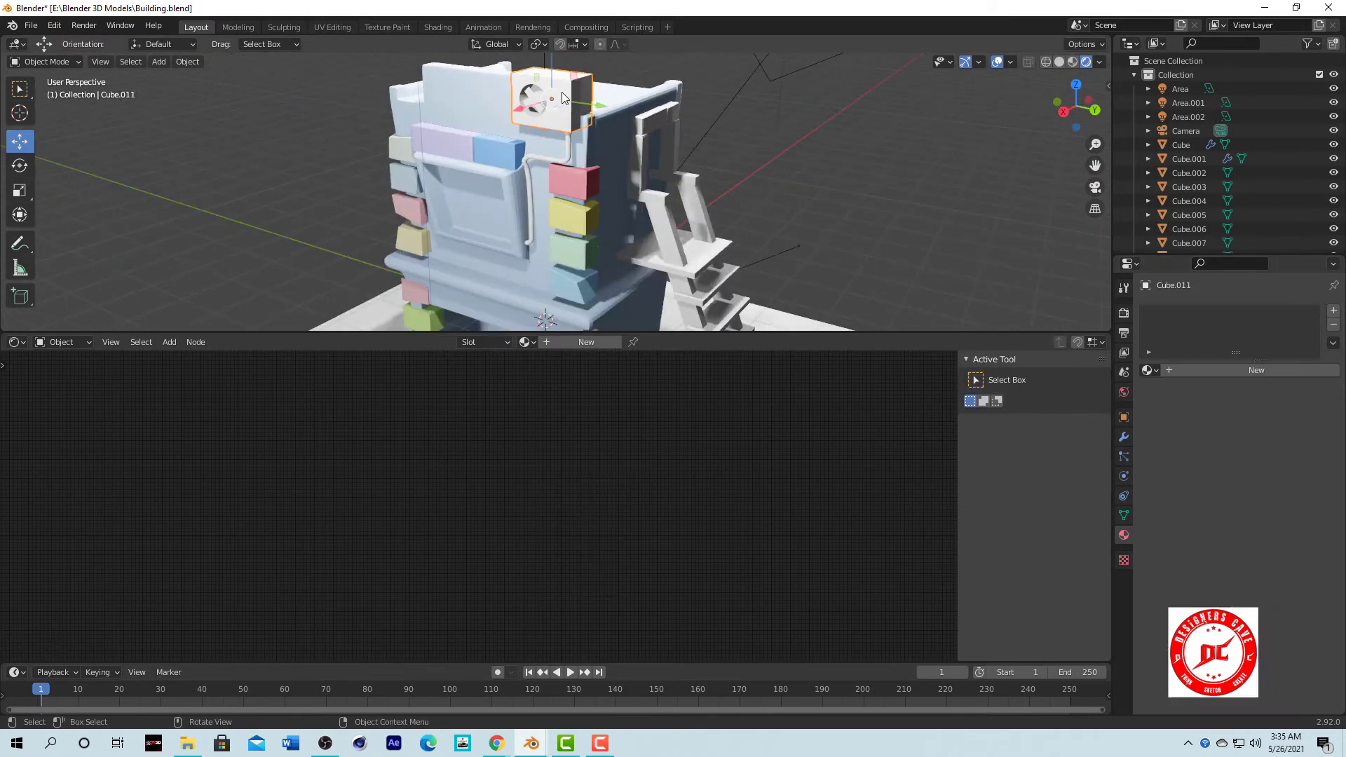
click(1230, 370)
click(1277, 515)
drag(1249, 334, 1232, 376)
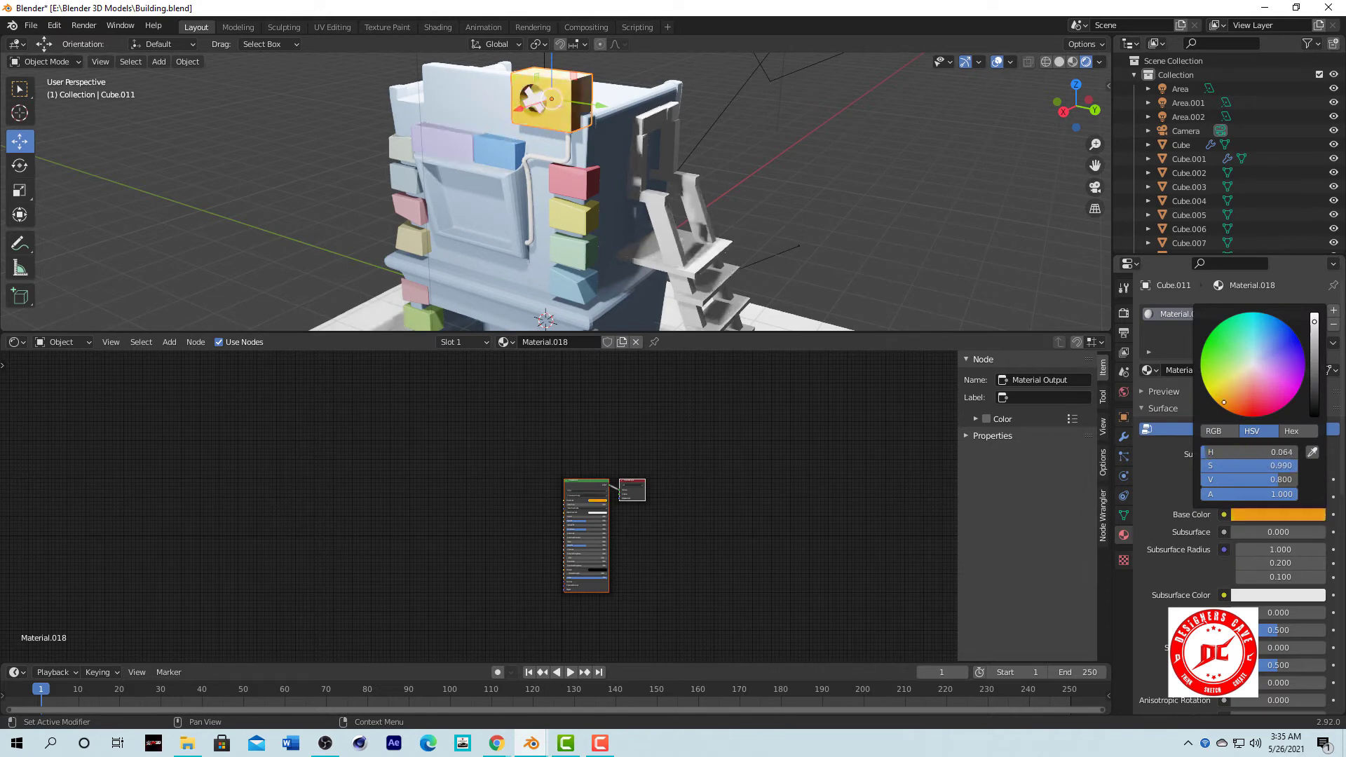
Give pipe Cylinder.001 a new dark grey material, then select the piece above the door.
middle_drag(932, 238, 873, 213)
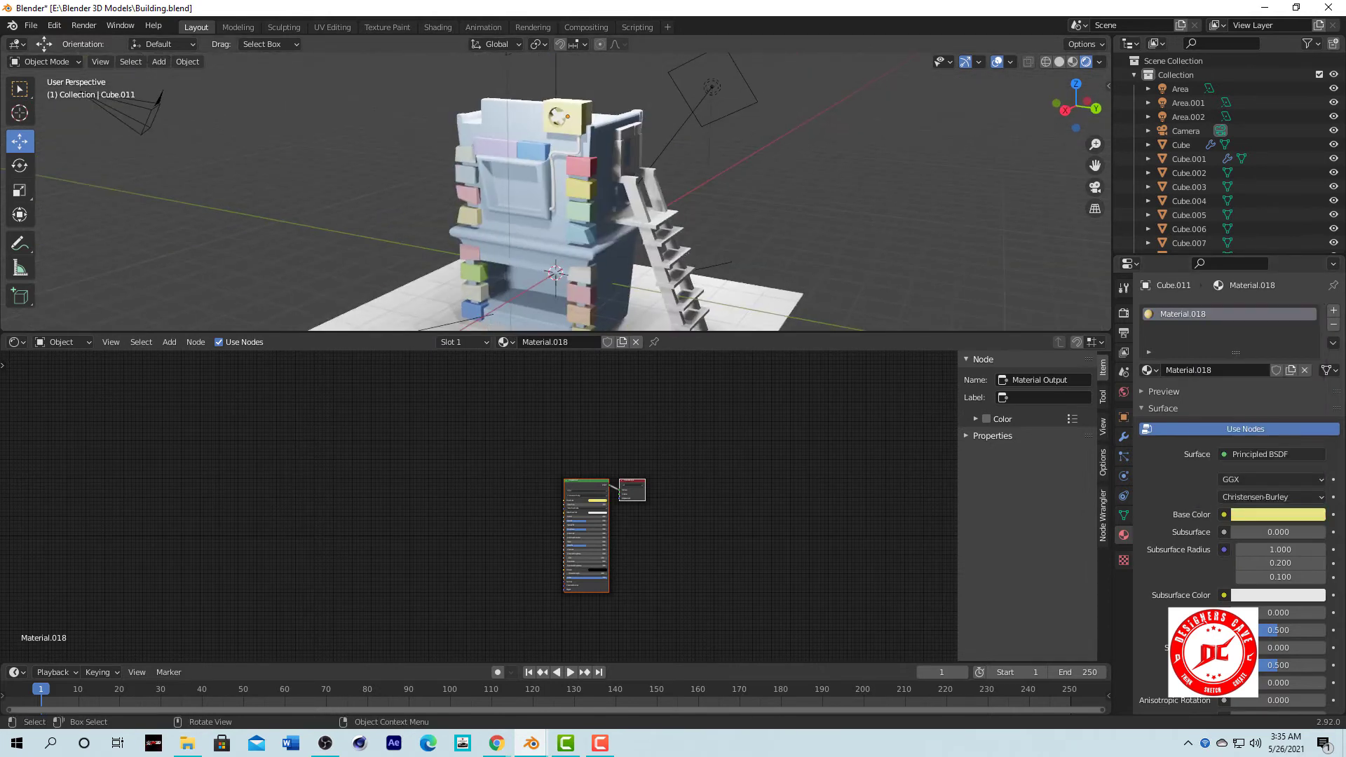
click(552, 175)
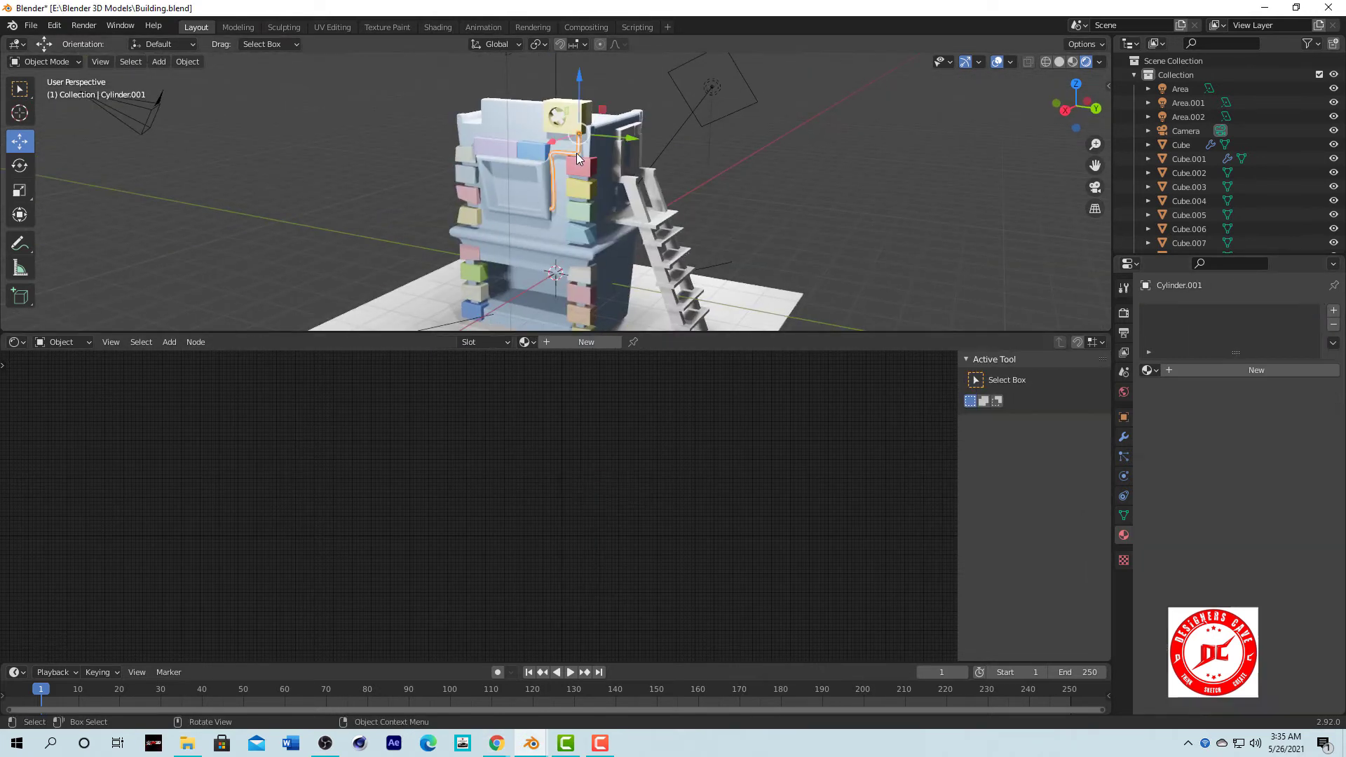
click(1230, 370)
click(1276, 514)
drag(1312, 315, 1312, 392)
mouse_move(716, 157)
middle_down()
mouse_move(495, 106)
mouse_move(625, 174)
mouse_move(568, 142)
middle_up()
key(shift+a)
click(566, 154)
Add new materials to door blocks Cube.012 and Cube.013, making Cube.013 blue.
click(540, 135)
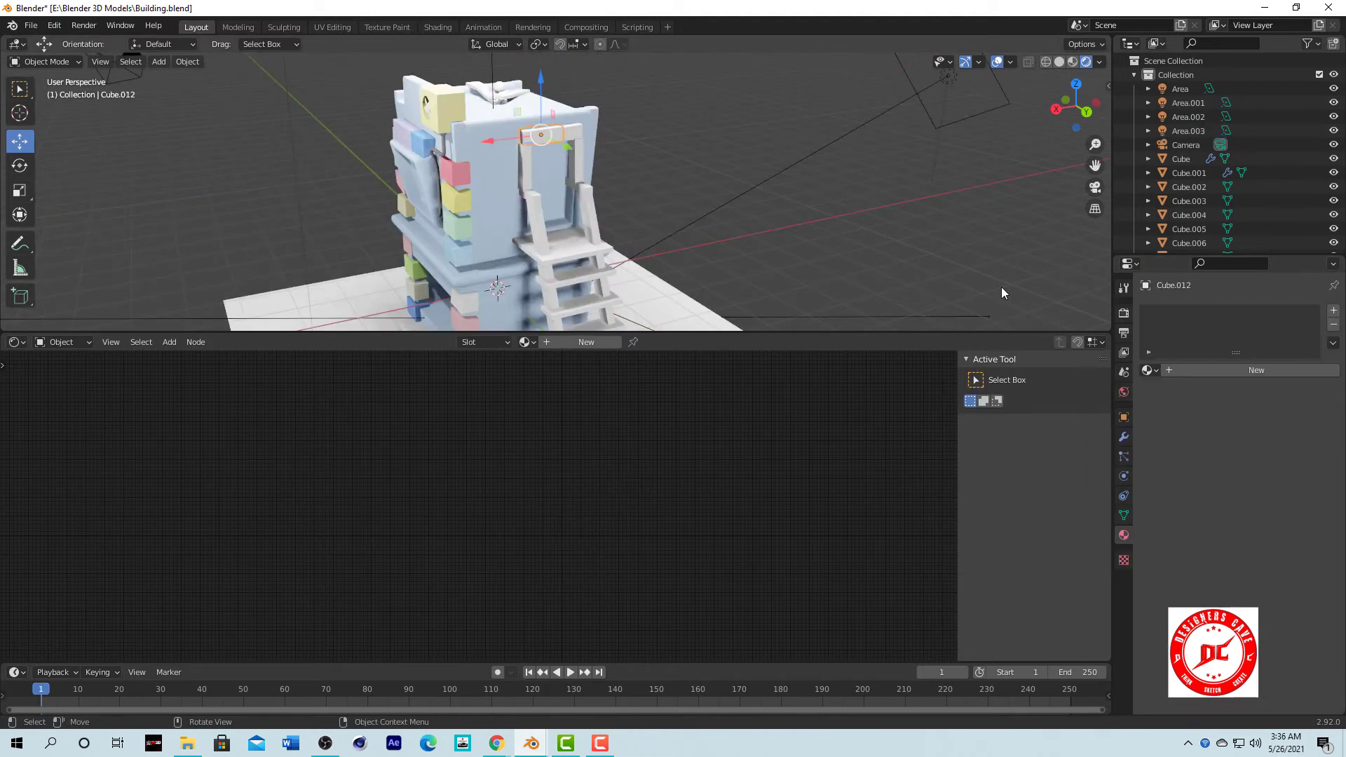
click(1231, 370)
click(1288, 514)
click(550, 133)
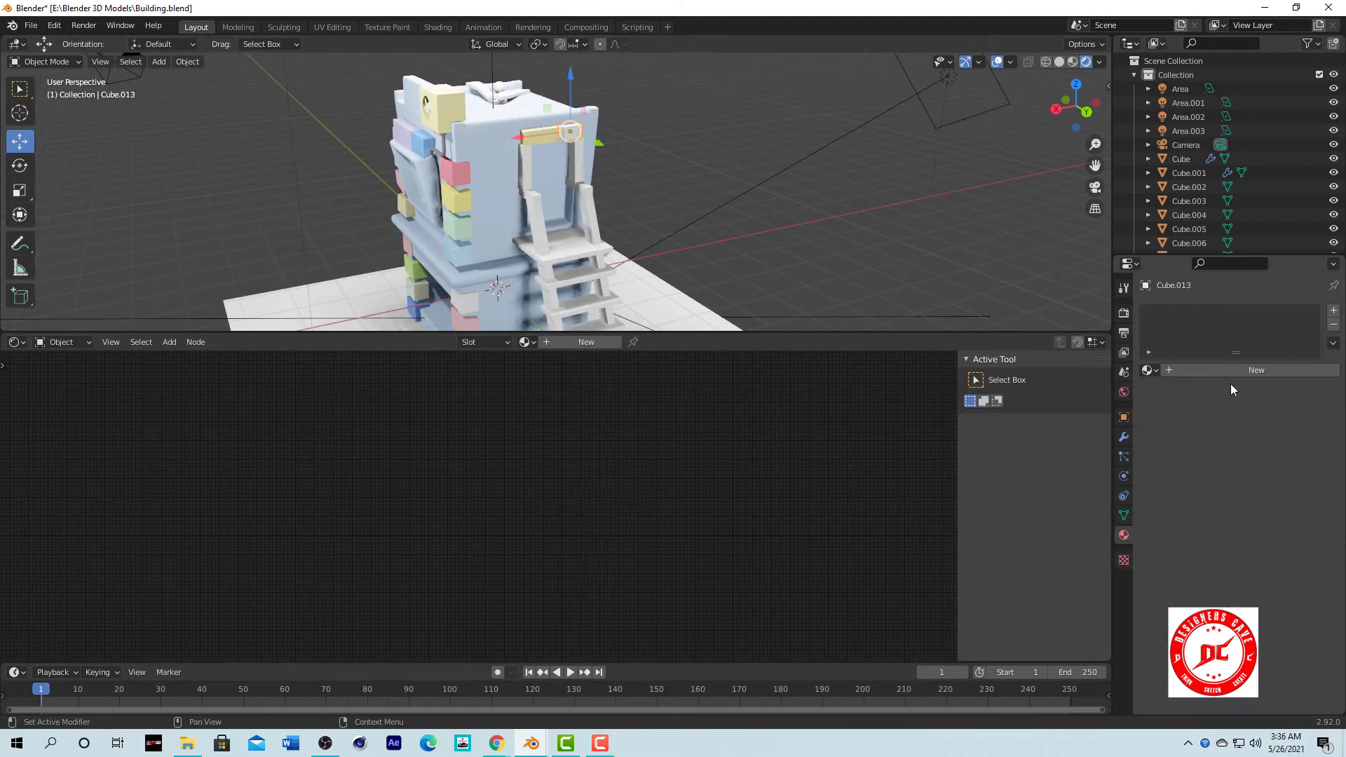
click(1230, 370)
click(1277, 514)
drag(1281, 391, 1282, 321)
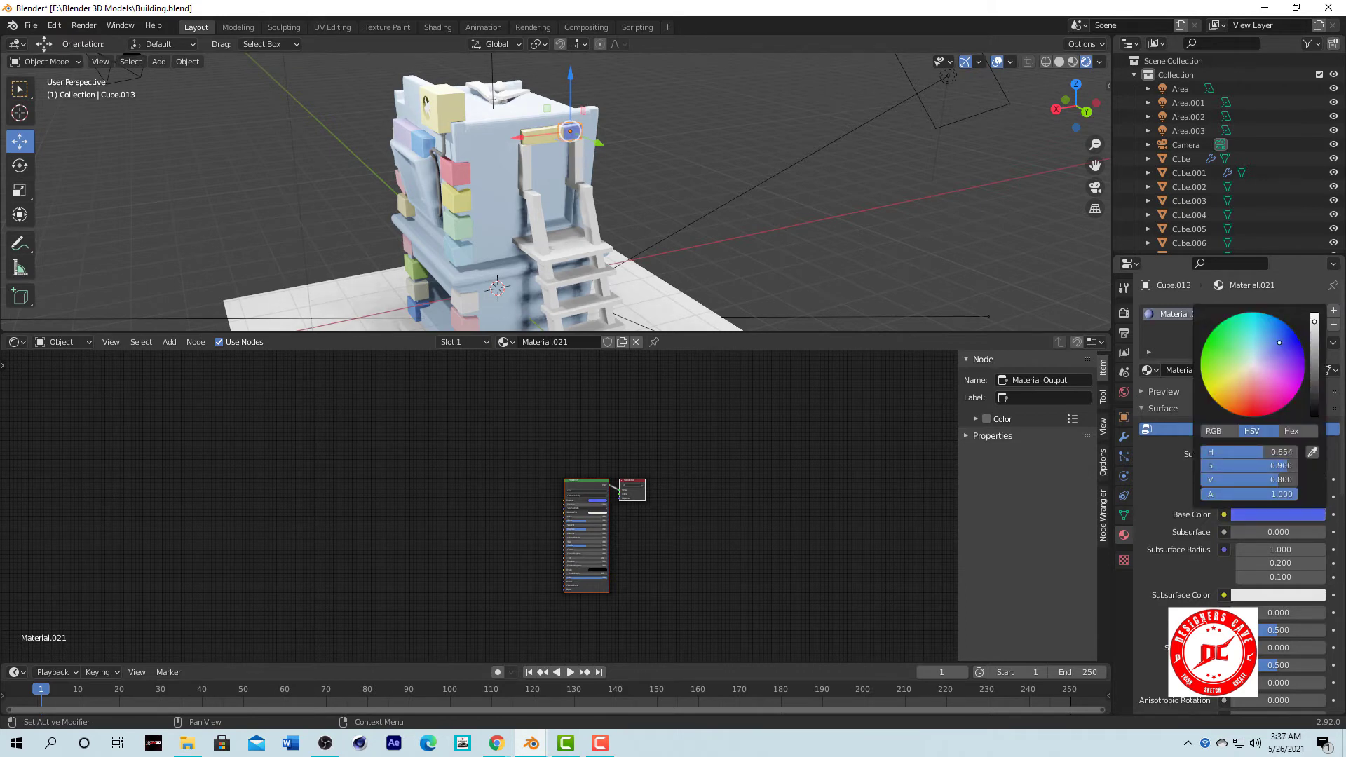
Give Cube.014 a light green material and add a new material to Cube.015.
click(524, 162)
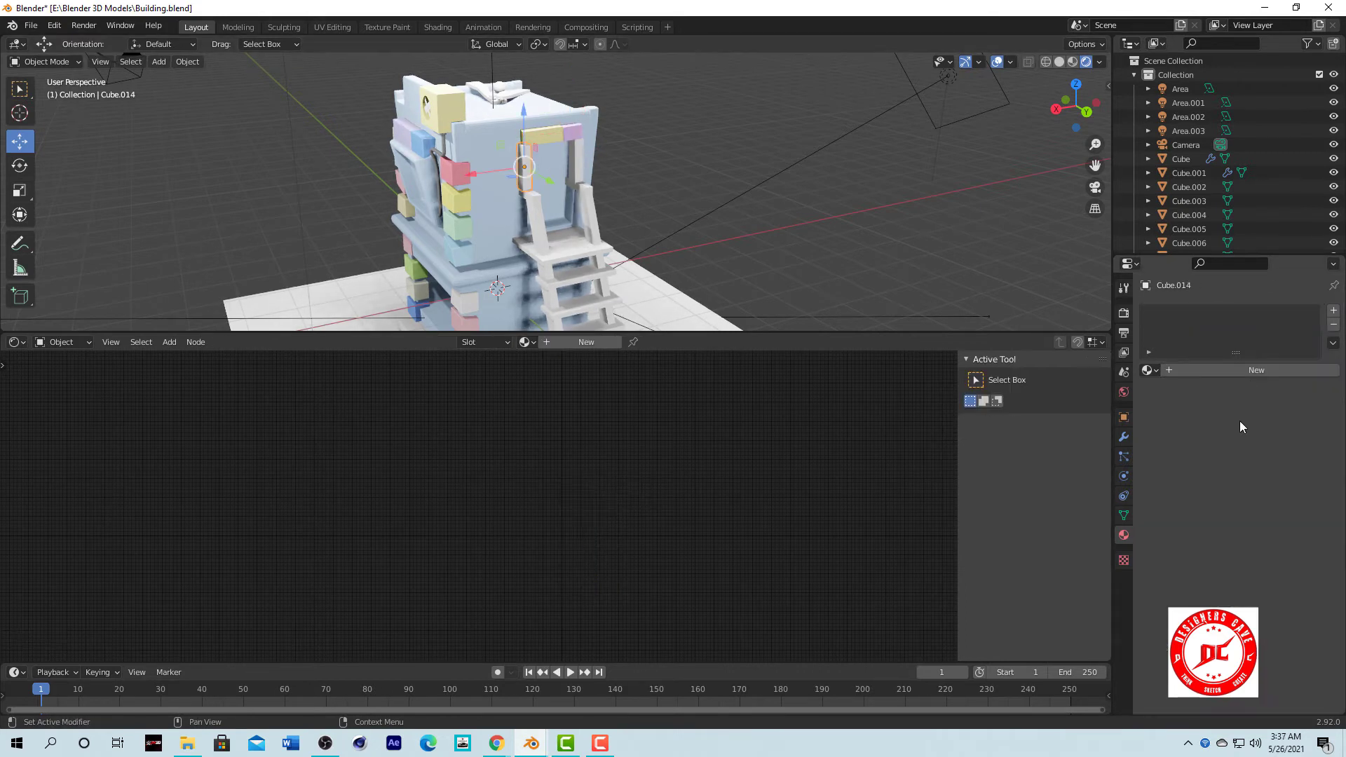
click(1233, 370)
click(1259, 518)
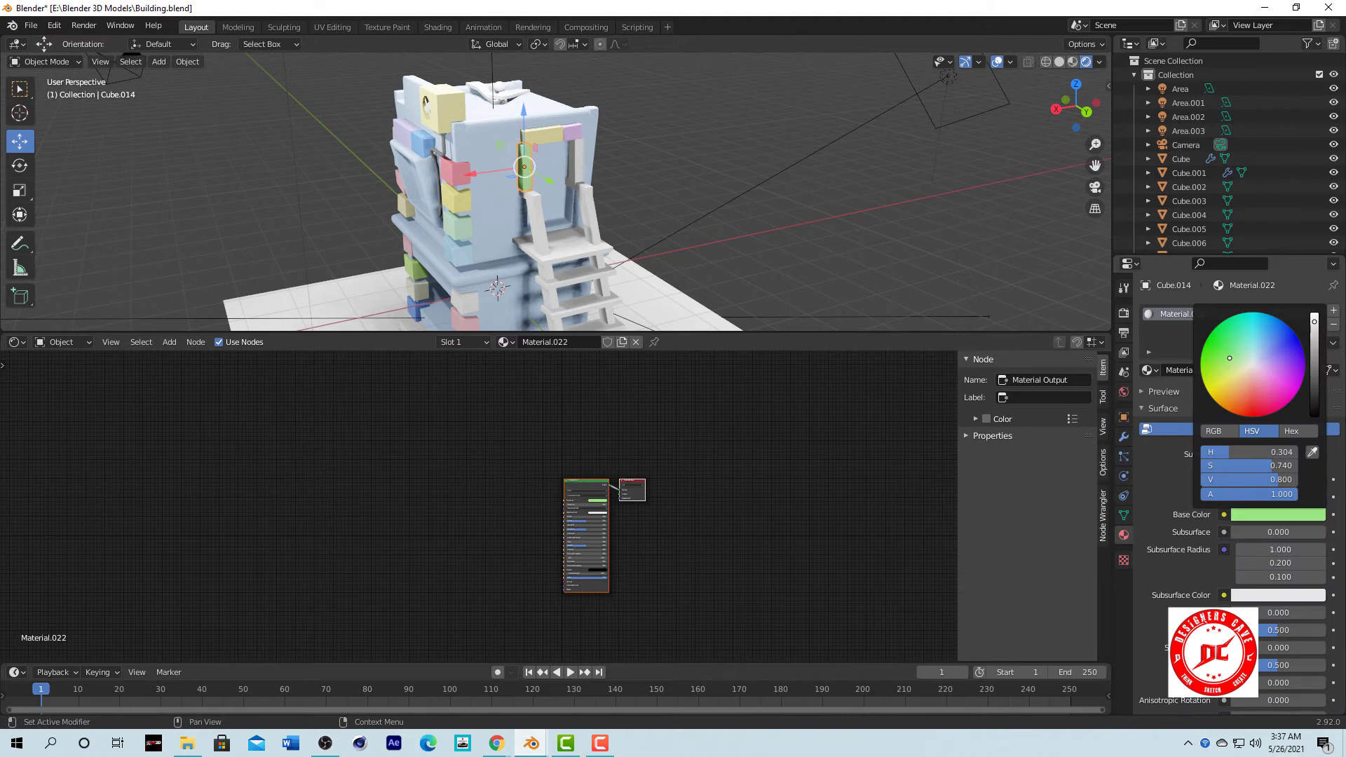
mouse_move(1248, 372)
mouse_down()
mouse_move(1251, 327)
mouse_move(1254, 410)
mouse_up()
click(575, 160)
click(1234, 370)
click(1276, 514)
Add a material to ladder piece Cube.002 and darken its colour to a dark brown.
scroll(814, 246, down, 3)
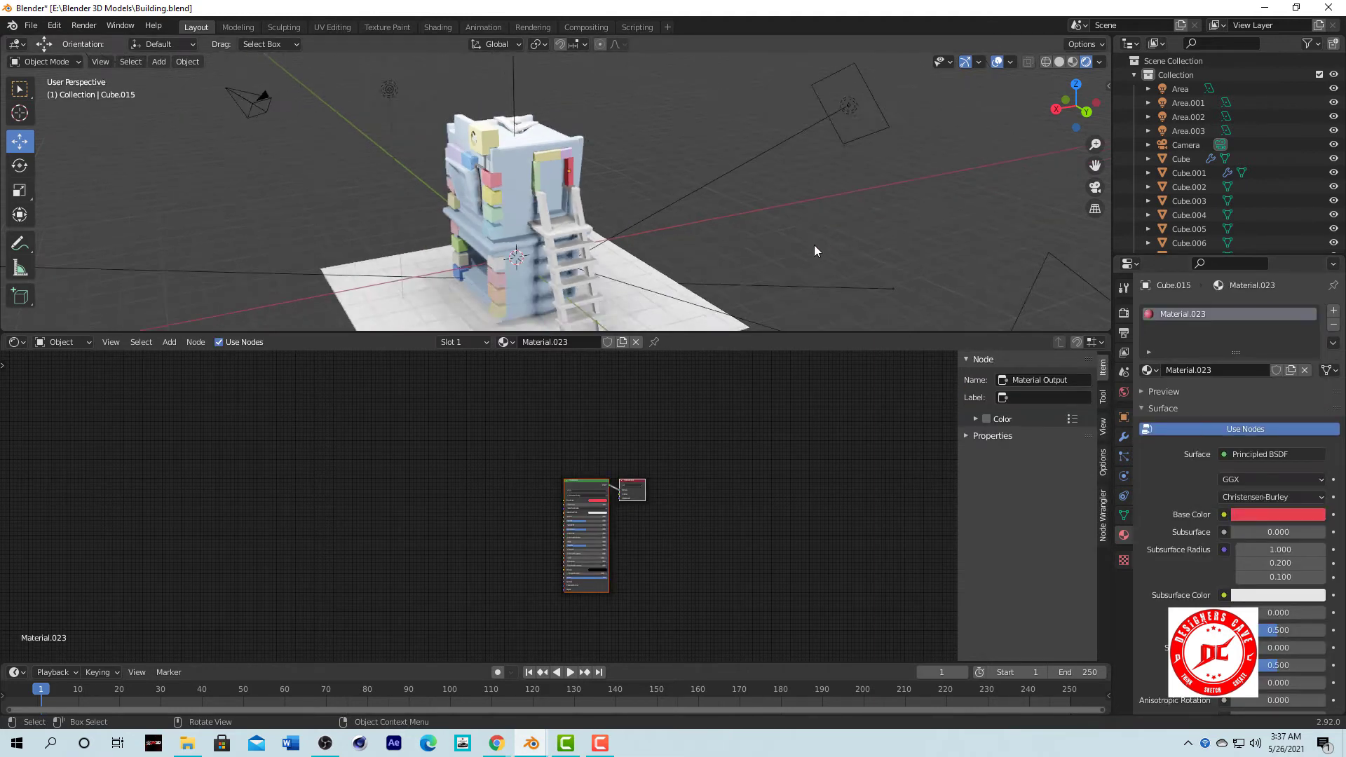
middle_drag(813, 245, 769, 165)
scroll(769, 166, up, 4)
click(675, 162)
click(1231, 371)
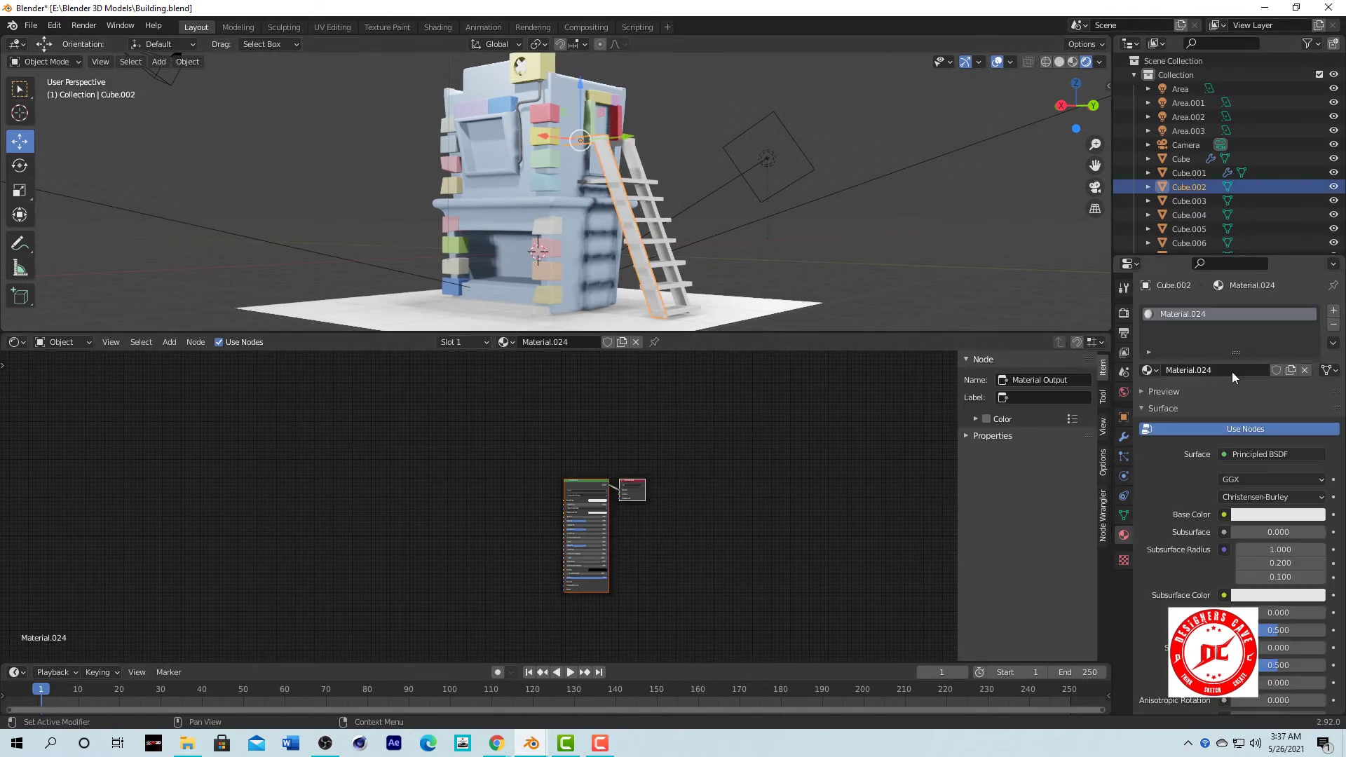
click(1276, 513)
mouse_move(1284, 373)
mouse_down()
mouse_move(1286, 324)
mouse_move(1313, 378)
mouse_up()
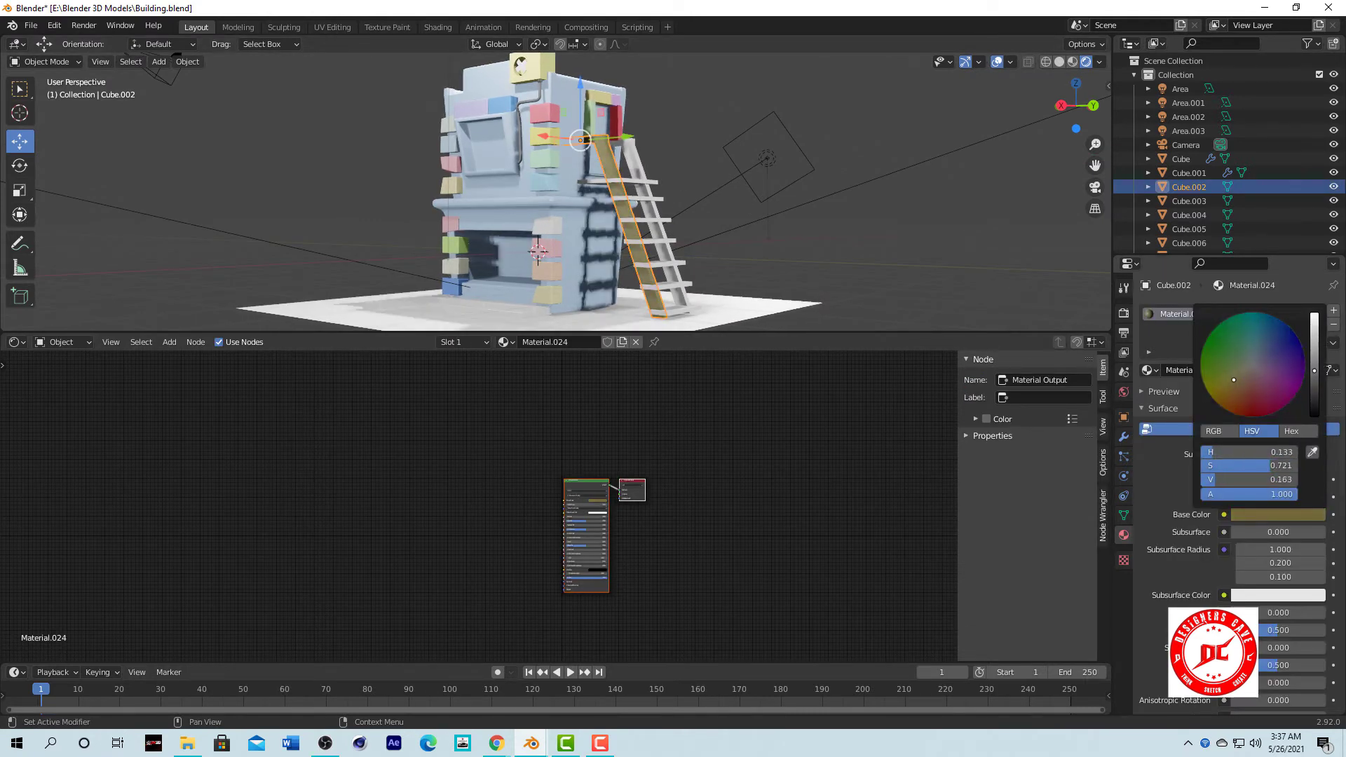
click(1234, 379)
scroll(666, 208, down, 3)
click(666, 209)
middle_drag(725, 226, 700, 238)
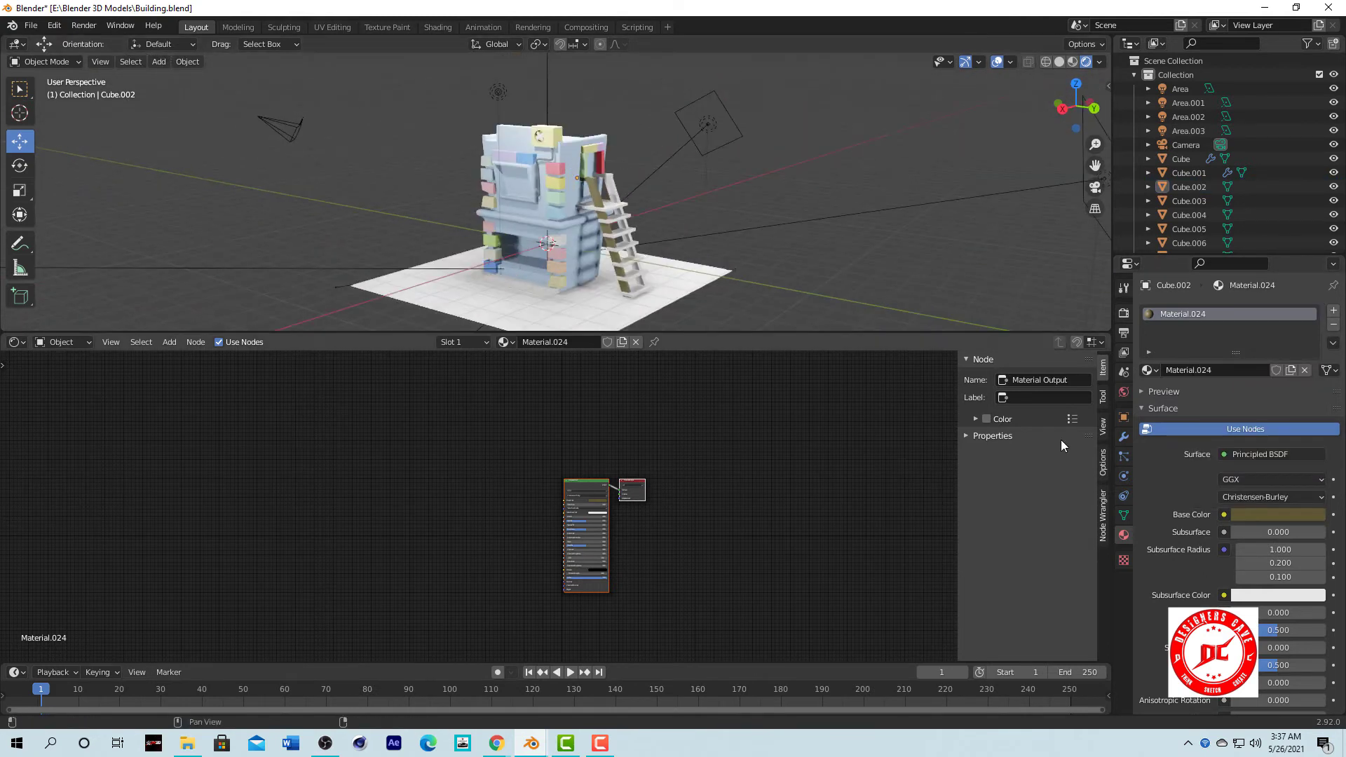
click(1276, 513)
Give ladder rail Cube.003 a new brown material.
click(617, 238)
scroll(658, 171, up, 4)
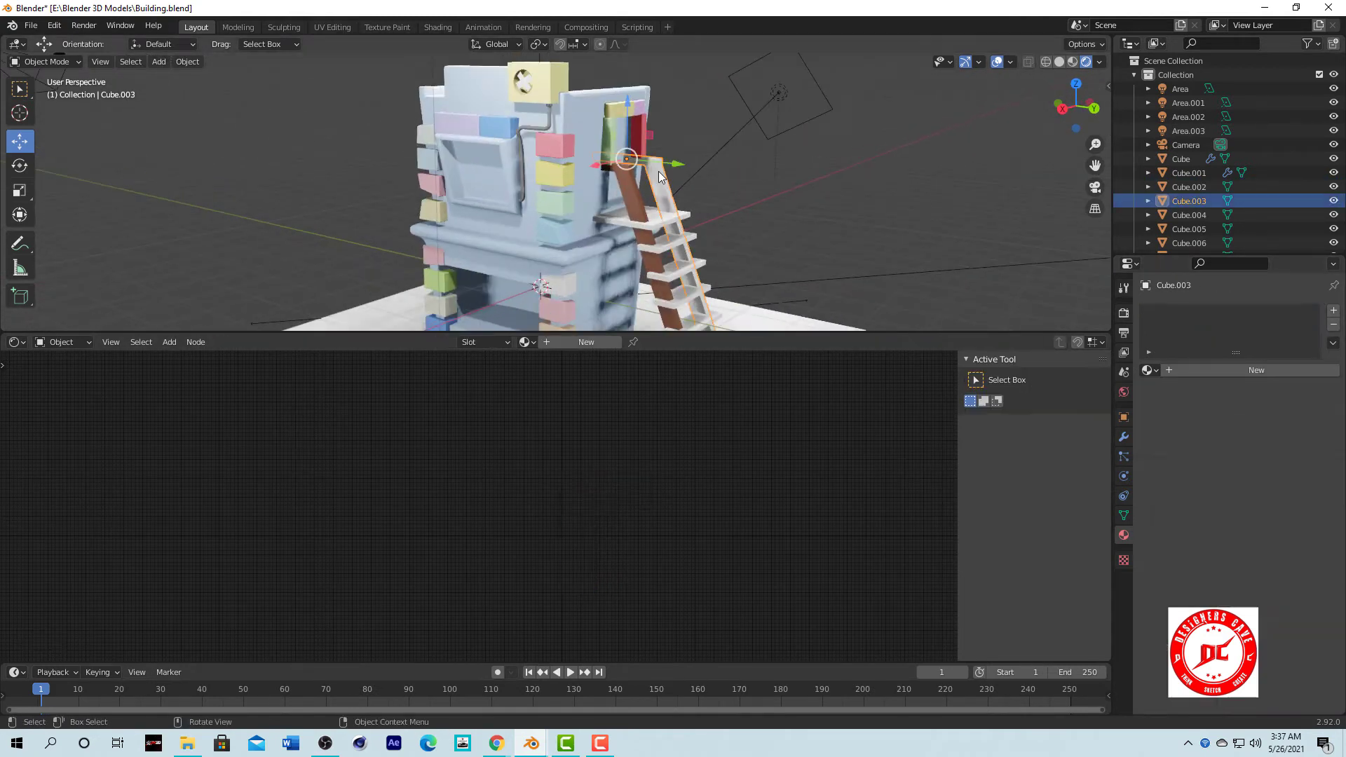
click(1276, 514)
click(1317, 351)
click(797, 207)
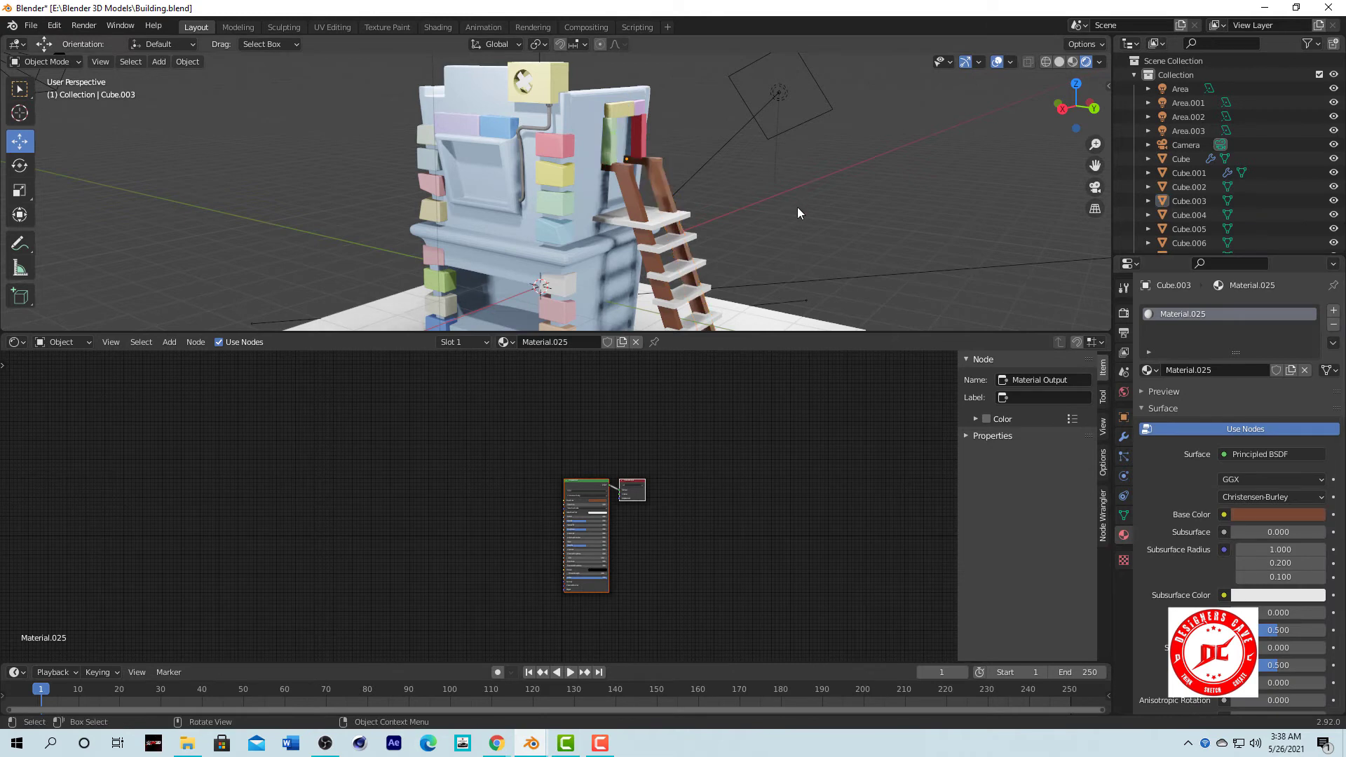
middle_drag(797, 207, 703, 220)
scroll(703, 221, down, 5)
middle_drag(748, 285, 649, 288)
Colour the bottom ladder step Cube.004 brown.
click(607, 295)
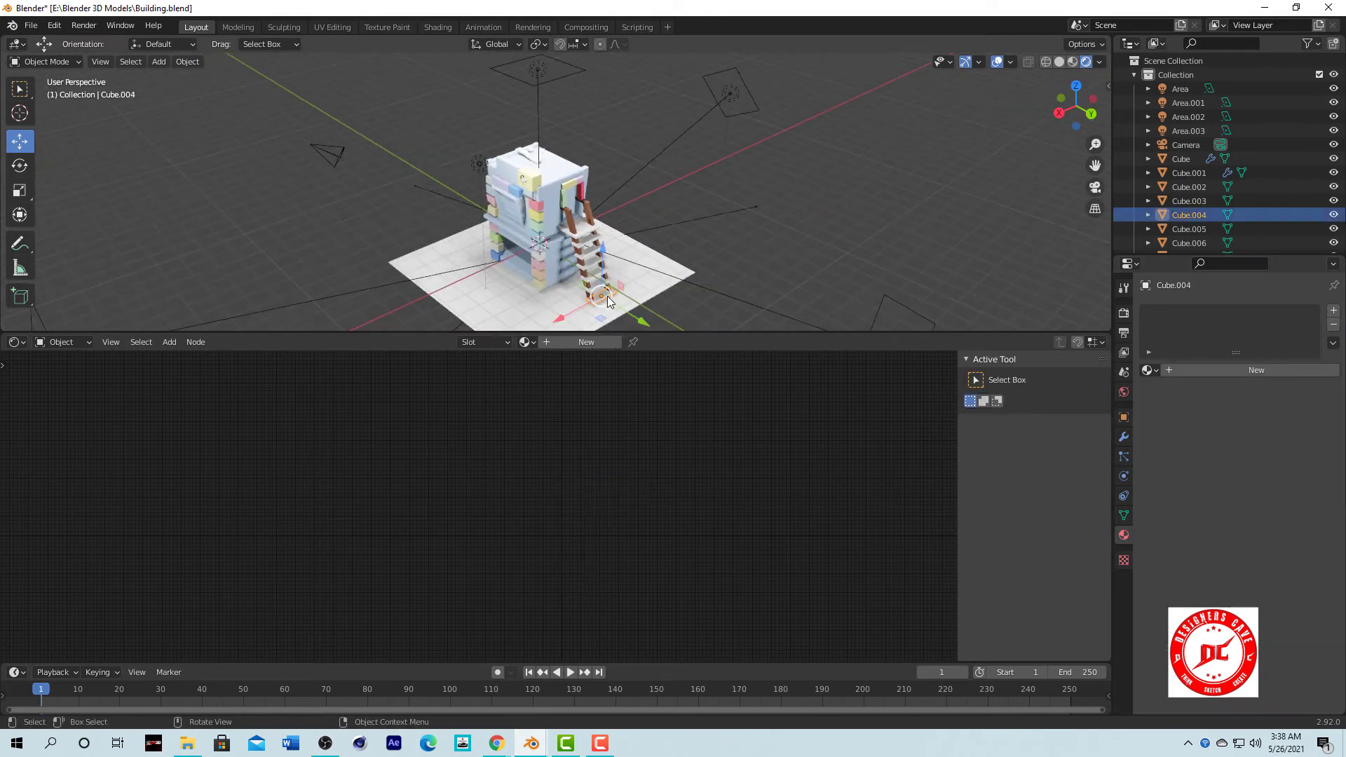
click(1258, 512)
key(ctrl+v)
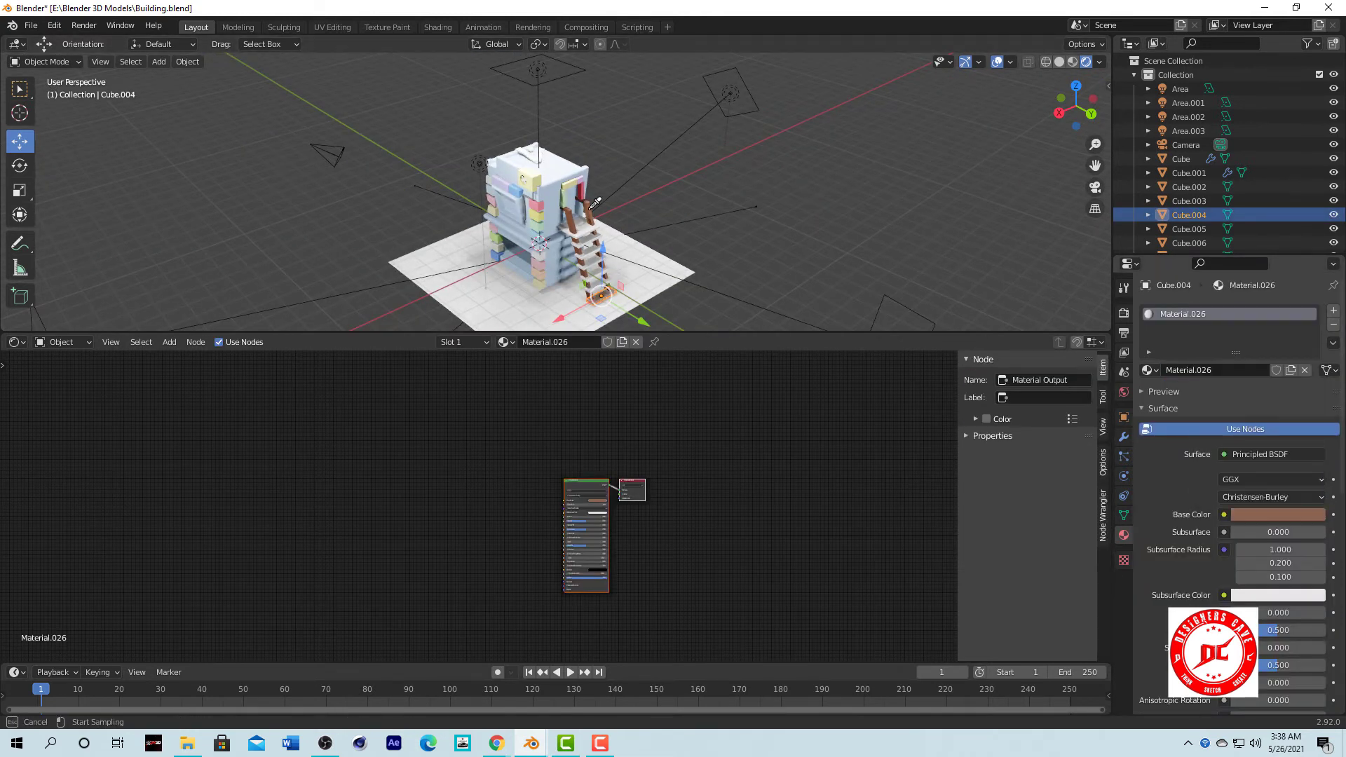
scroll(687, 278, up, 3)
scroll(688, 277, up, 3)
click(1276, 514)
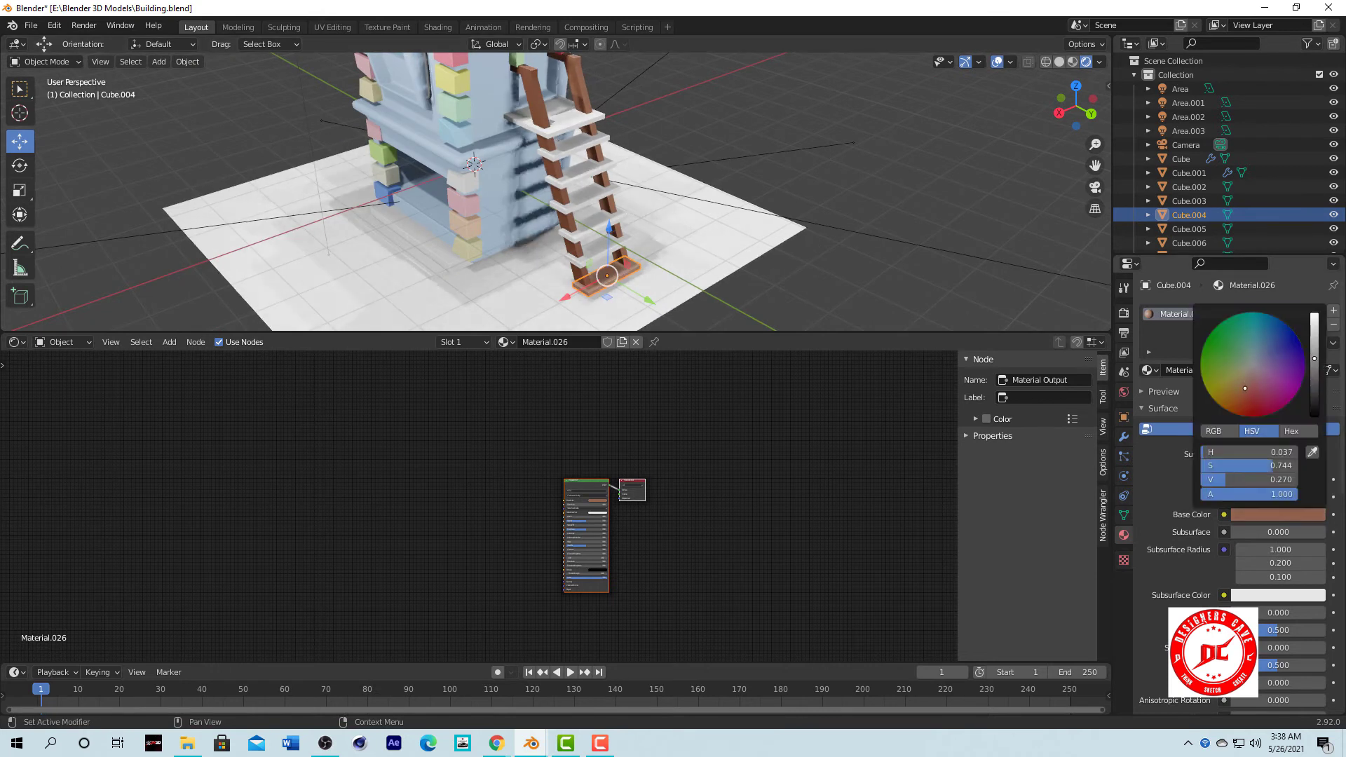
scroll(749, 278, up, 2)
Select the five white ladder steps and give them a new brown material.
click(609, 270)
shift+click(603, 242)
shift+click(592, 210)
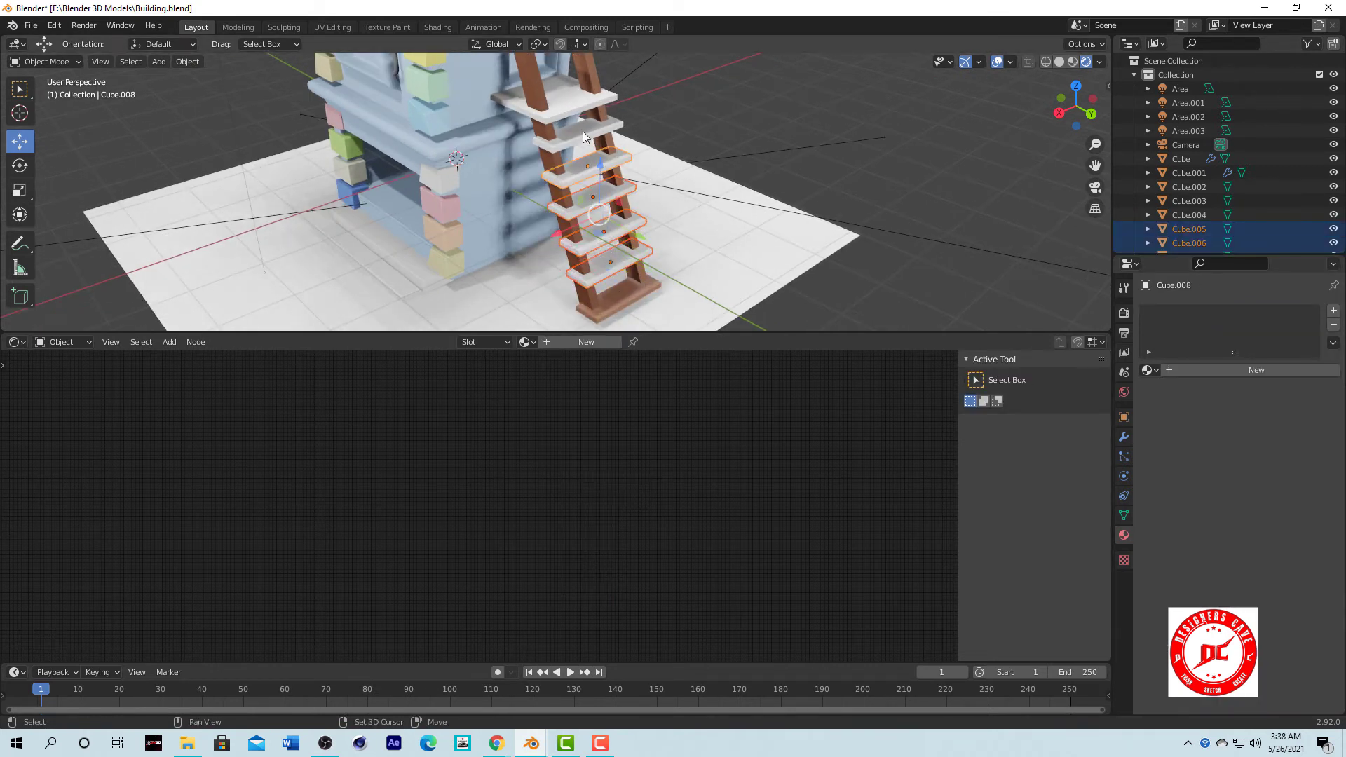
shift+click(585, 160)
shift+click(573, 104)
click(1256, 369)
click(1276, 513)
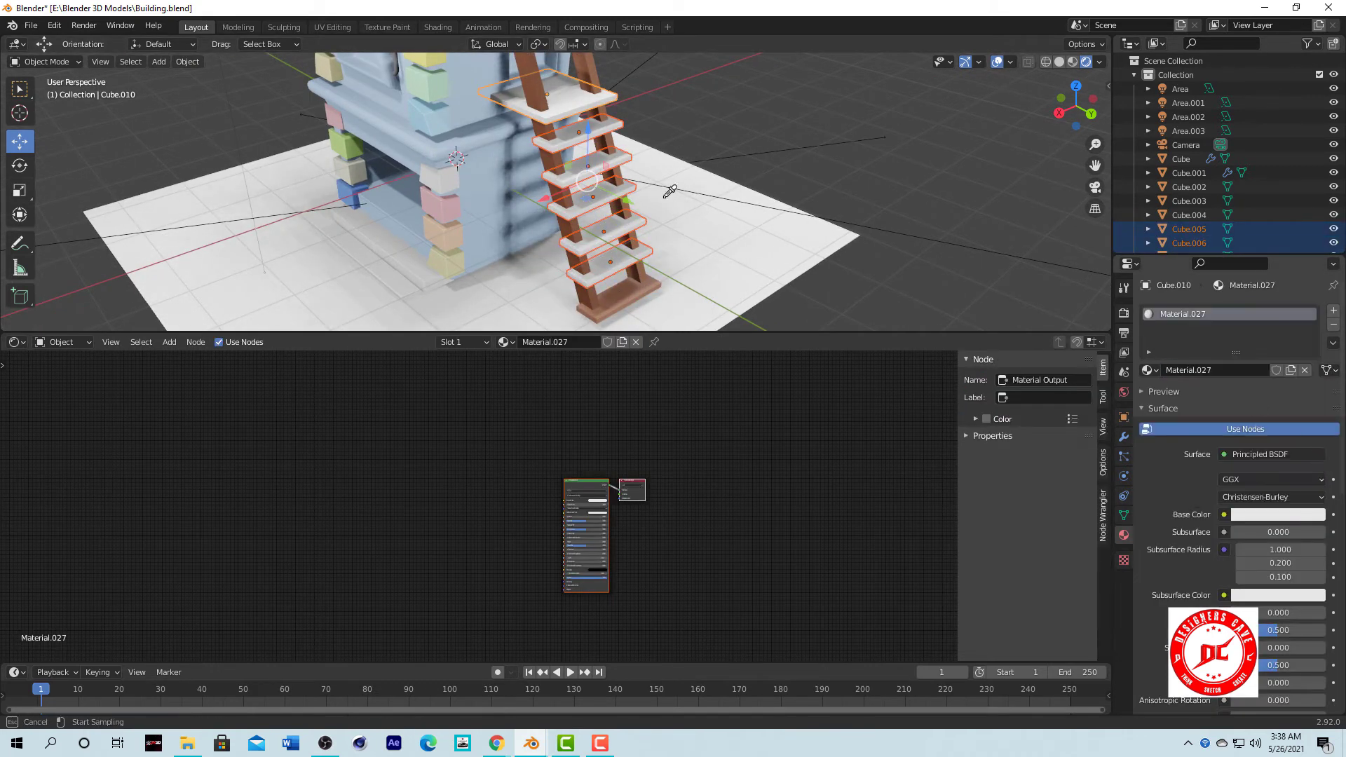
click(633, 281)
Add materials to steps Cube.009 and Cube.008, sampling the ladder's brown for Cube.009.
click(575, 140)
click(1184, 369)
click(1276, 514)
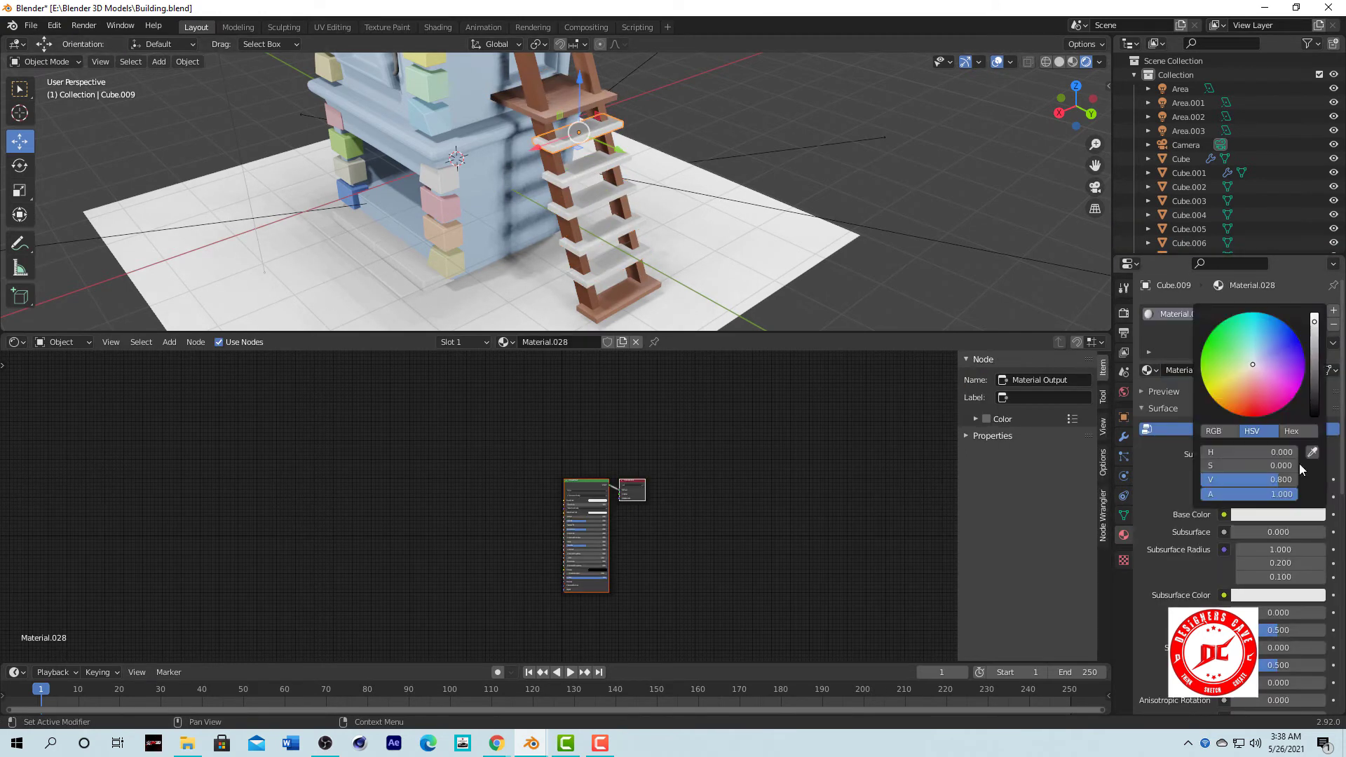
click(625, 295)
click(588, 163)
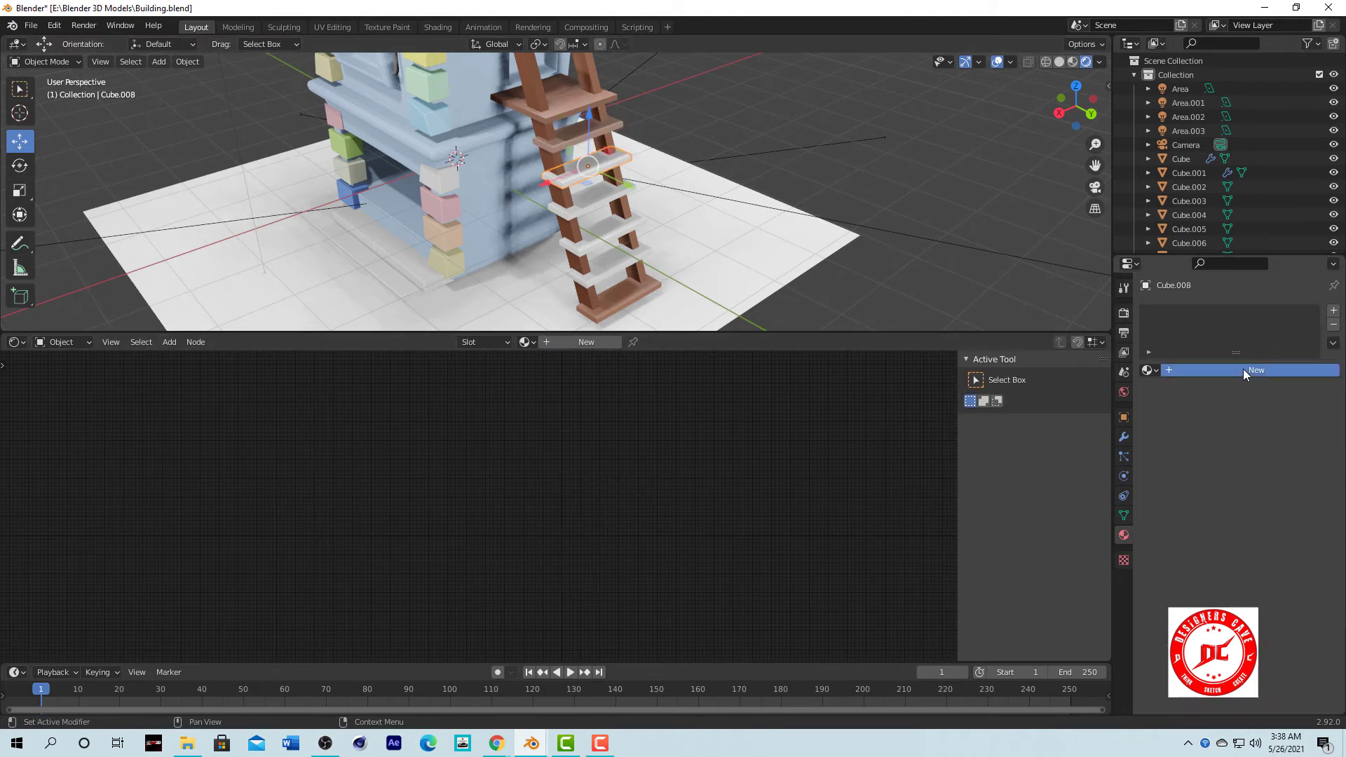
click(1243, 369)
click(1276, 514)
click(1292, 433)
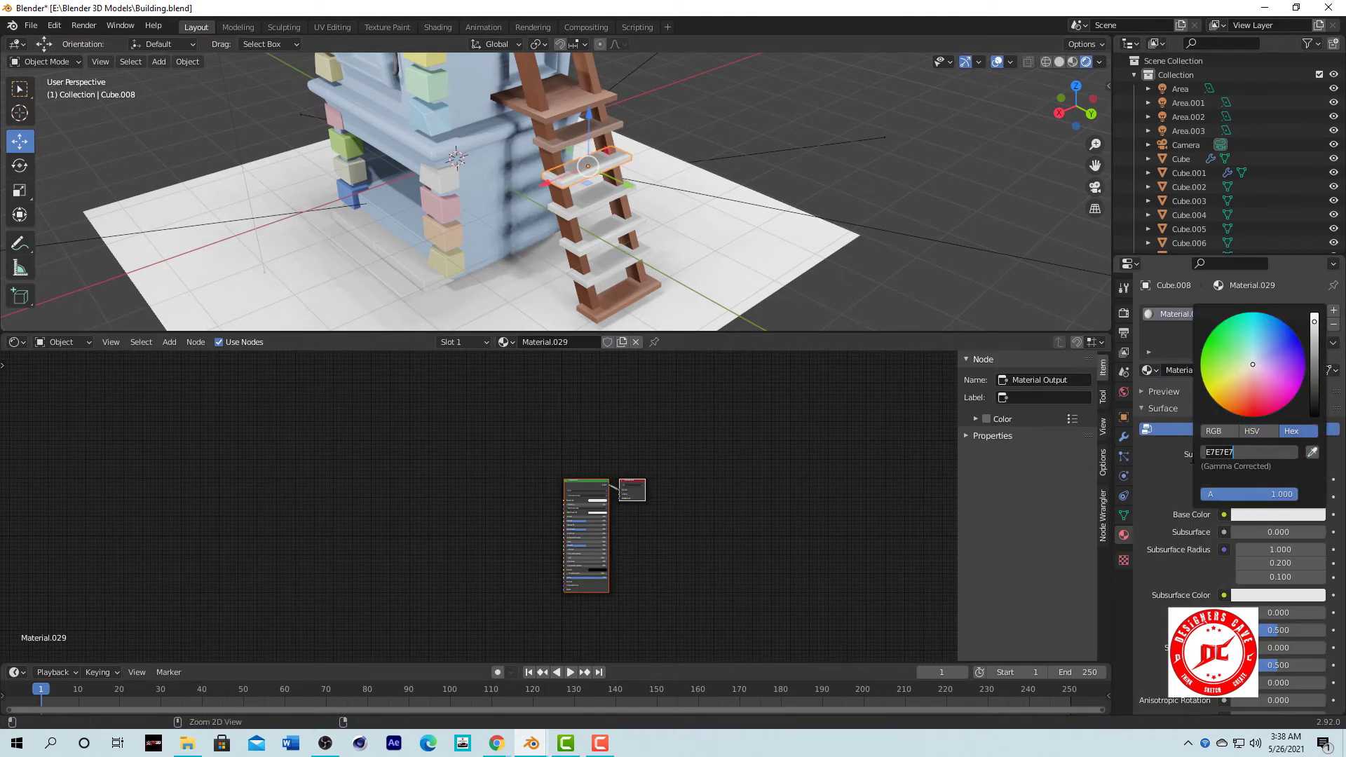
key(Return)
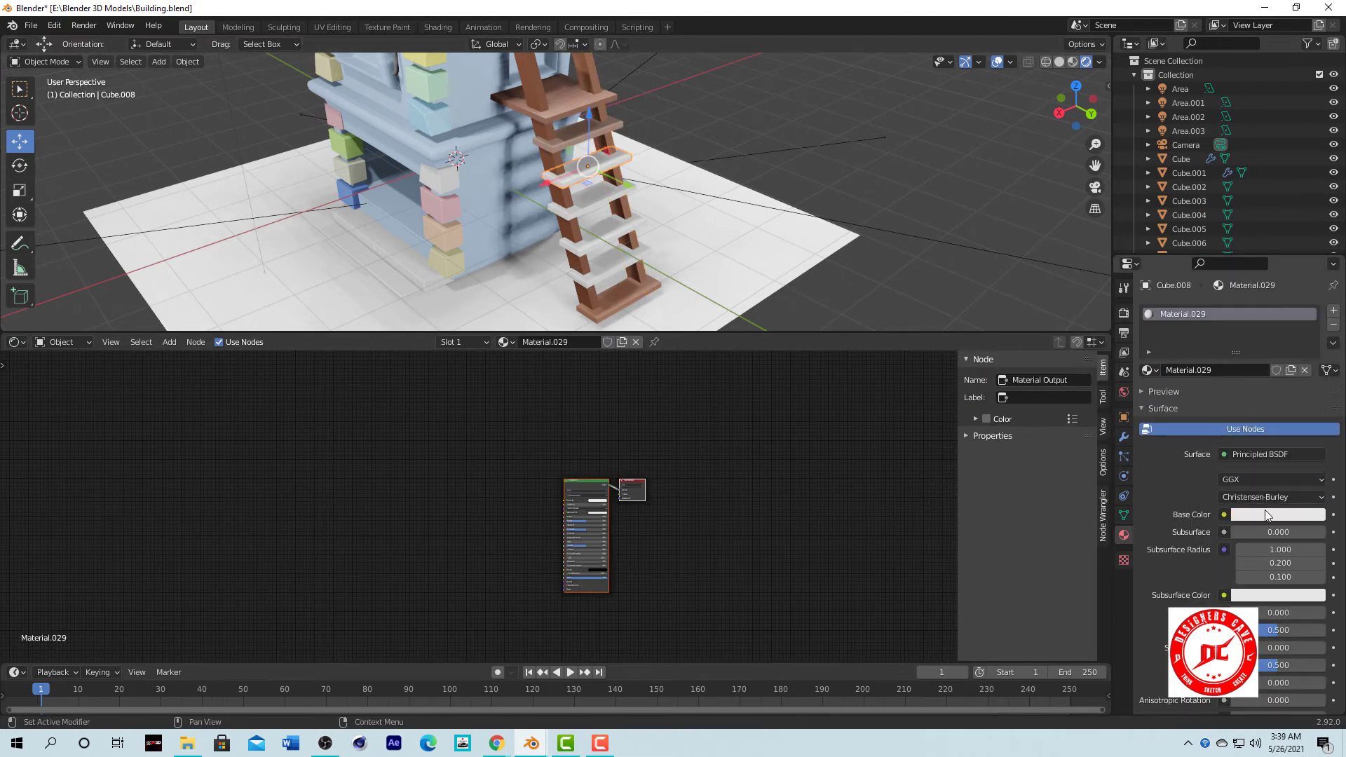
click(1276, 514)
click(1234, 452)
Copy Cube.004's brown hex 8E5F4A and compare it with Cube.009's 8D6D5F.
click(619, 293)
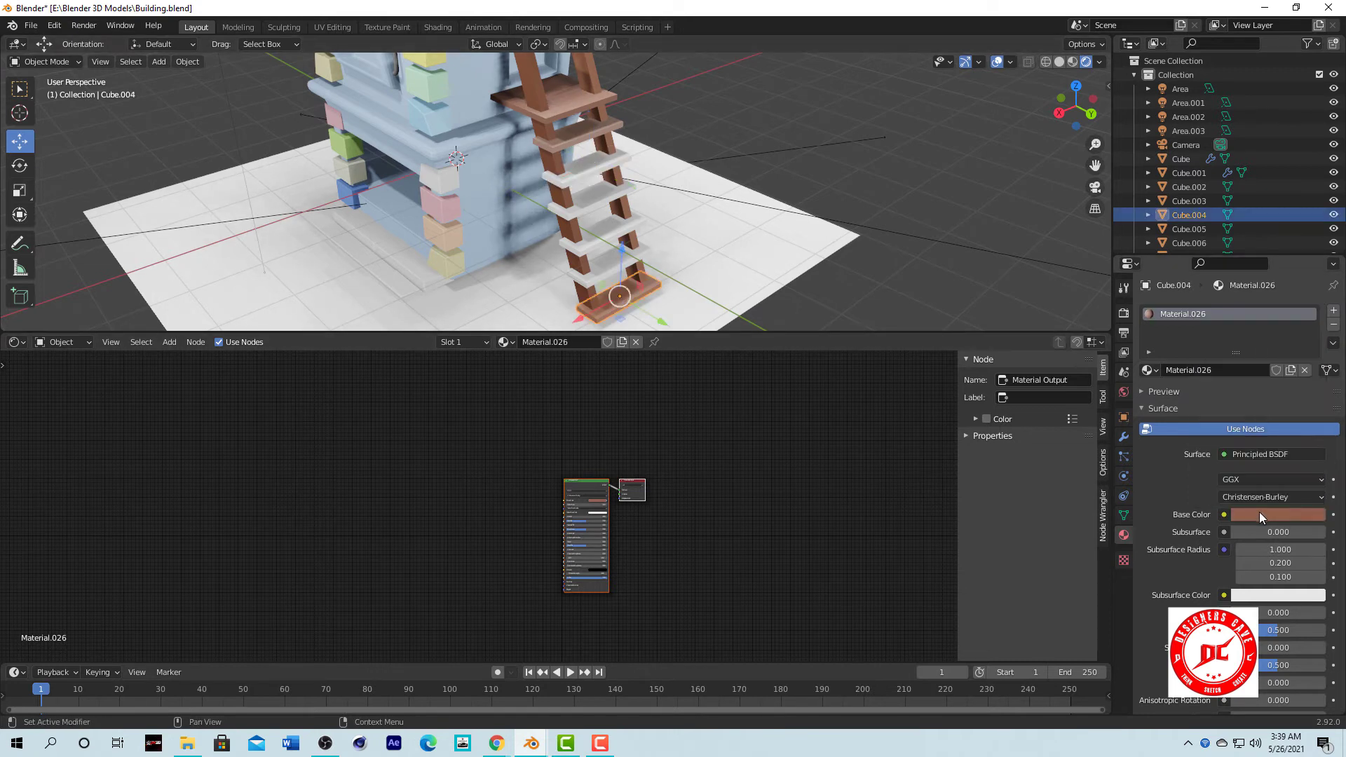
click(1276, 514)
click(1268, 452)
click(578, 131)
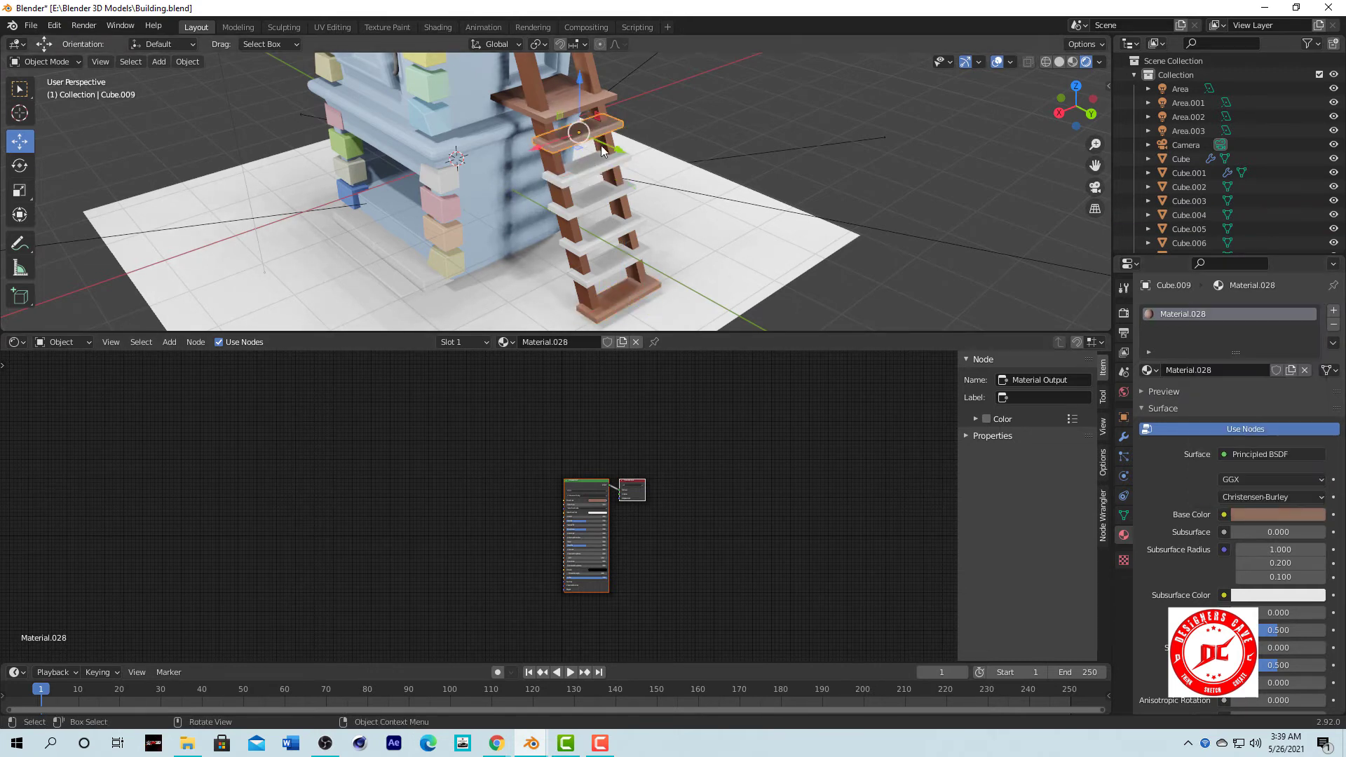
click(1276, 514)
click(1271, 452)
key(Return)
Set steps Cube.008 and Cube.007 to hex 8E5F4A.
click(588, 166)
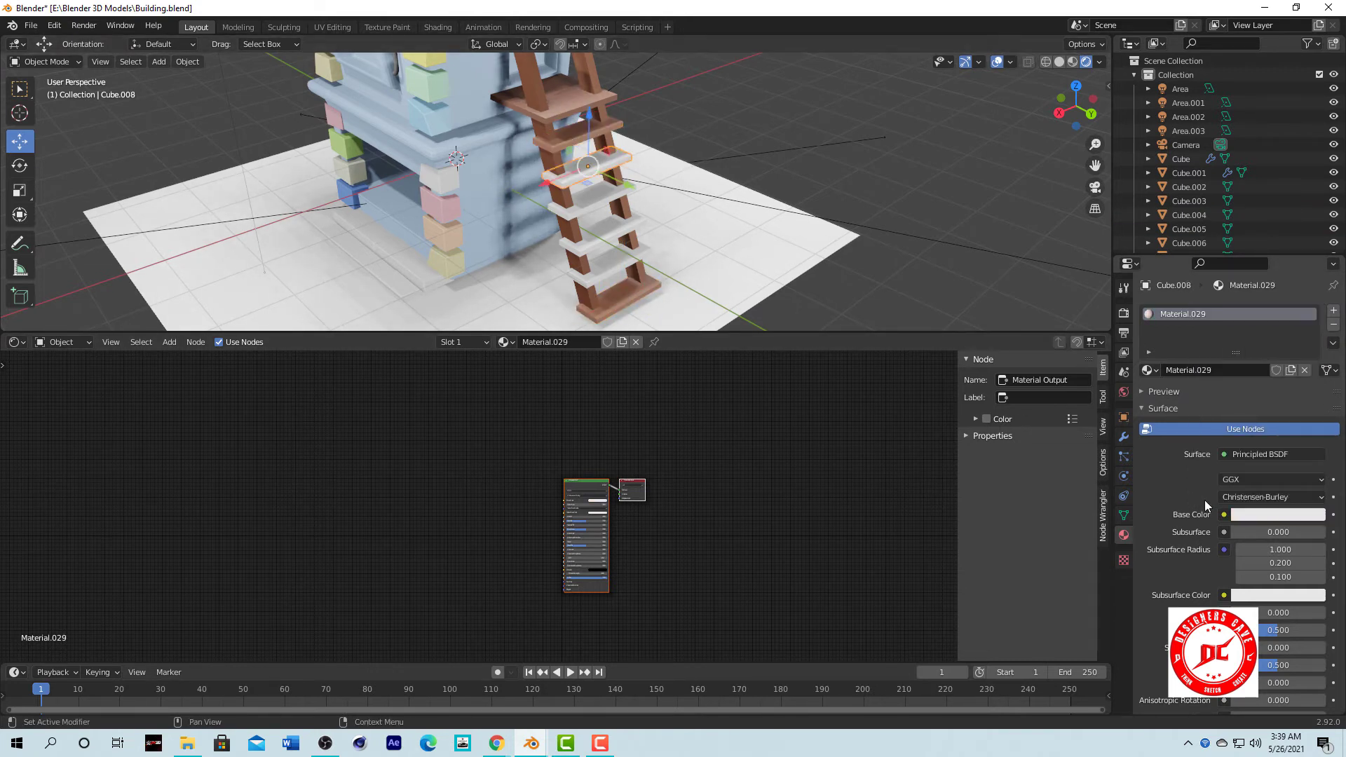
click(1277, 514)
click(1272, 454)
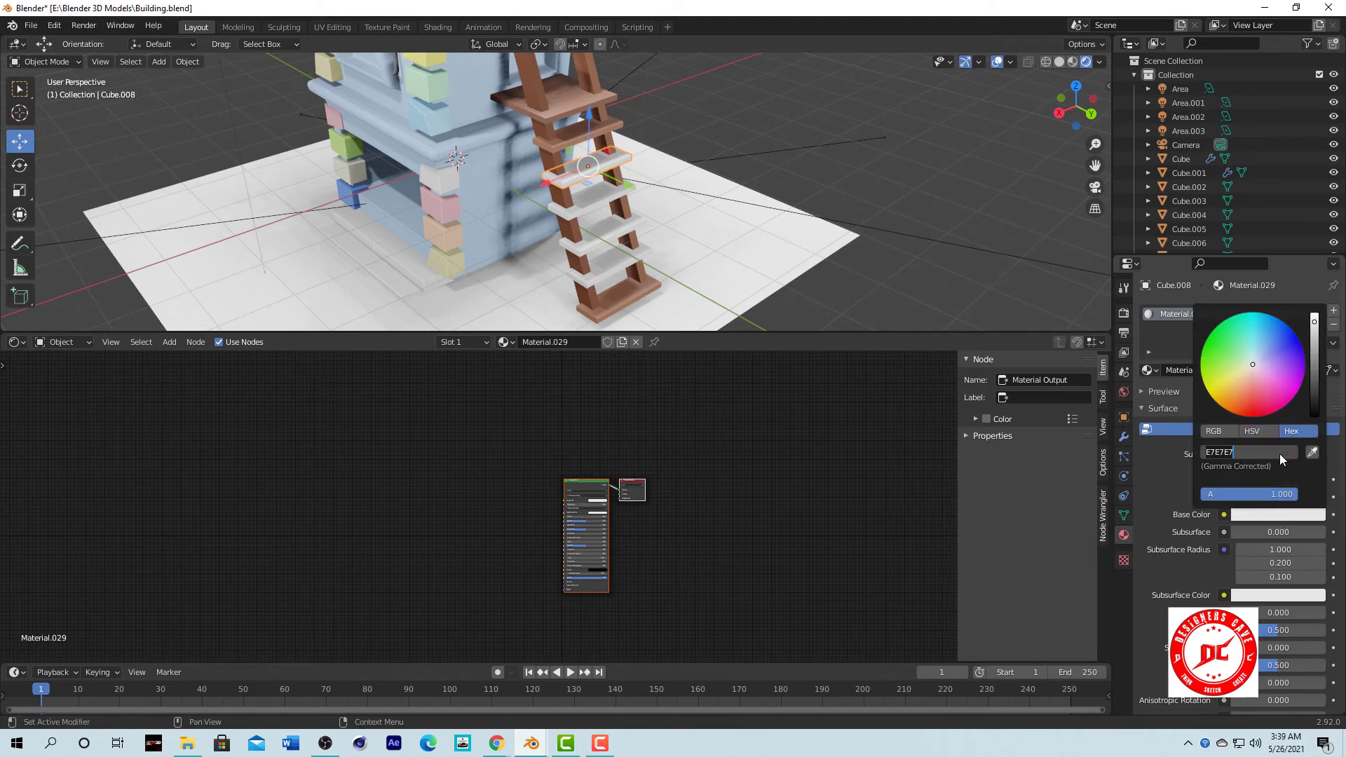
text(8E5F4A)
key(Return)
click(592, 199)
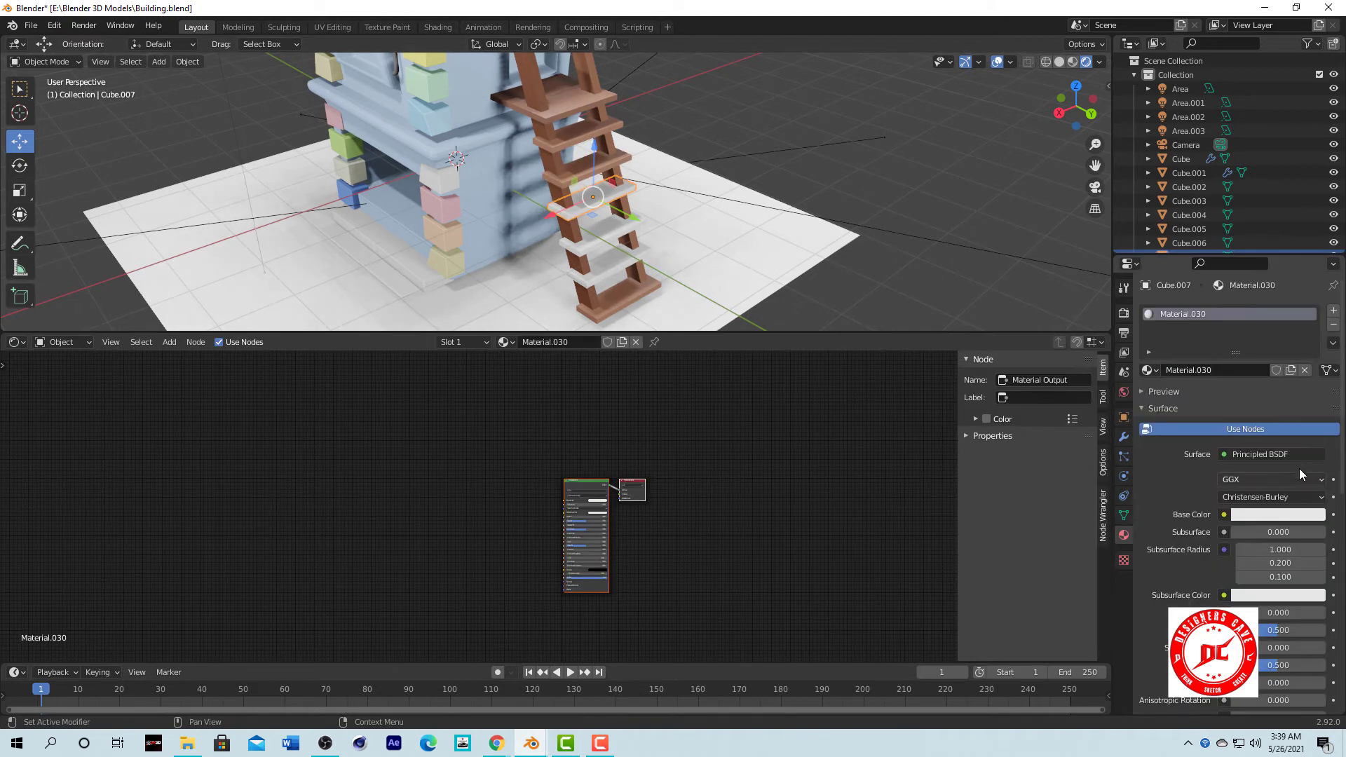
click(1296, 515)
click(1284, 451)
key(ctrl+v)
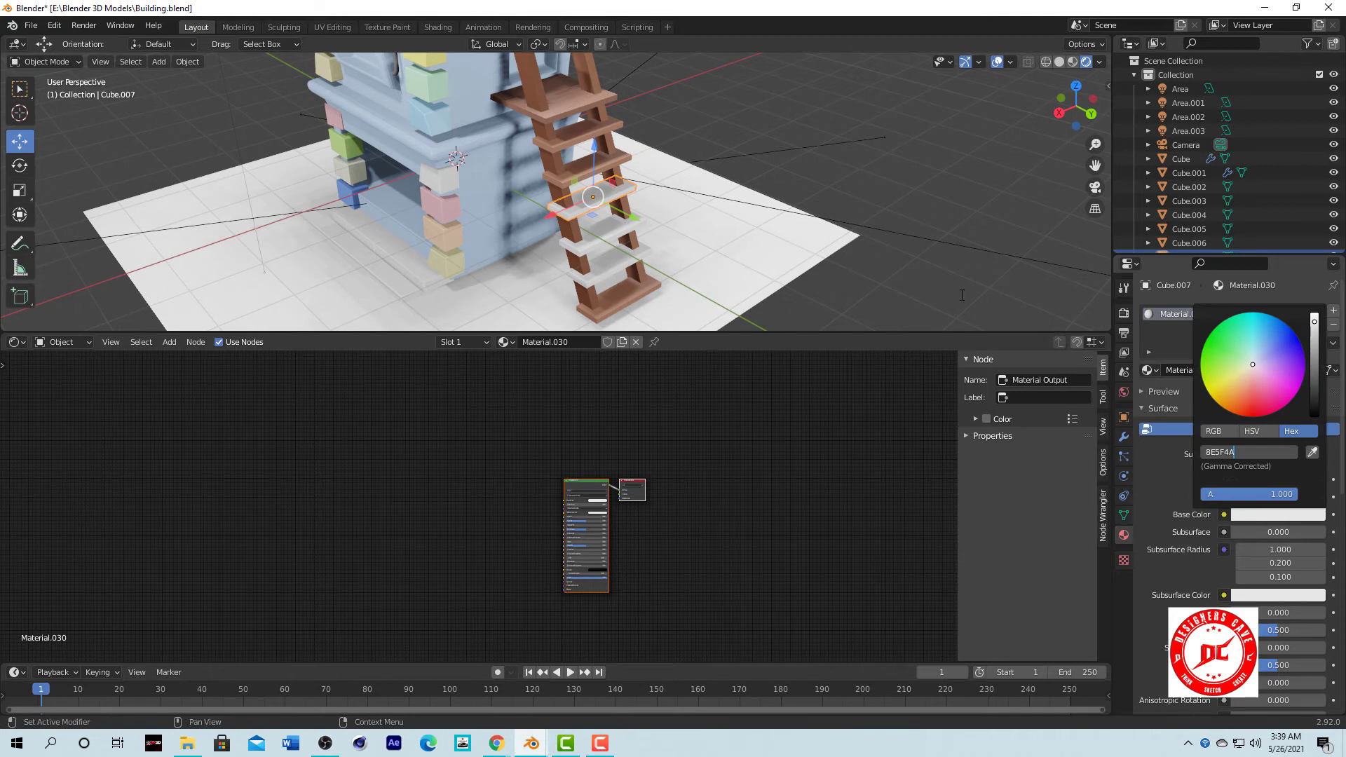
key(Return)
Set the remaining steps to 8E5F4A, adding a material to the one without any.
click(603, 230)
click(1276, 516)
click(1271, 452)
text(8E5F4A)
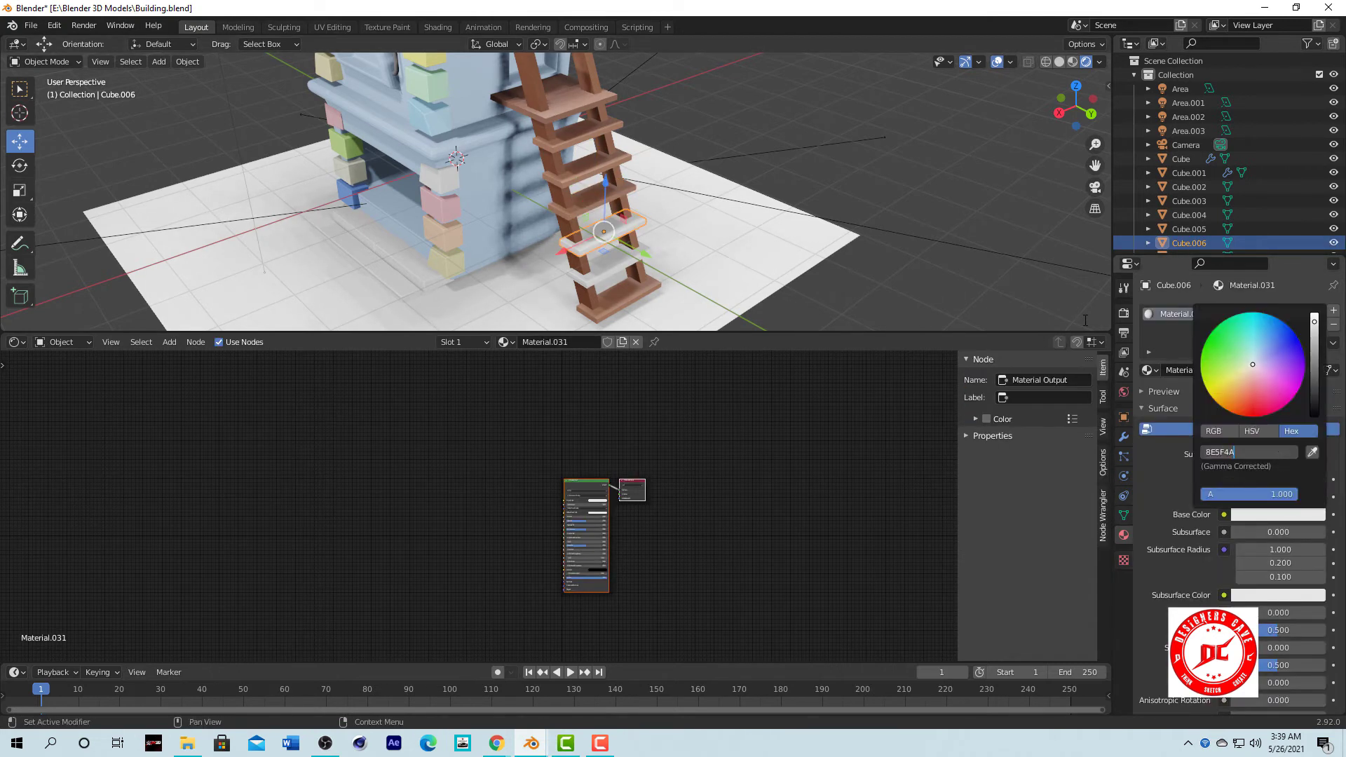
key(Return)
click(630, 272)
click(1288, 370)
click(1277, 514)
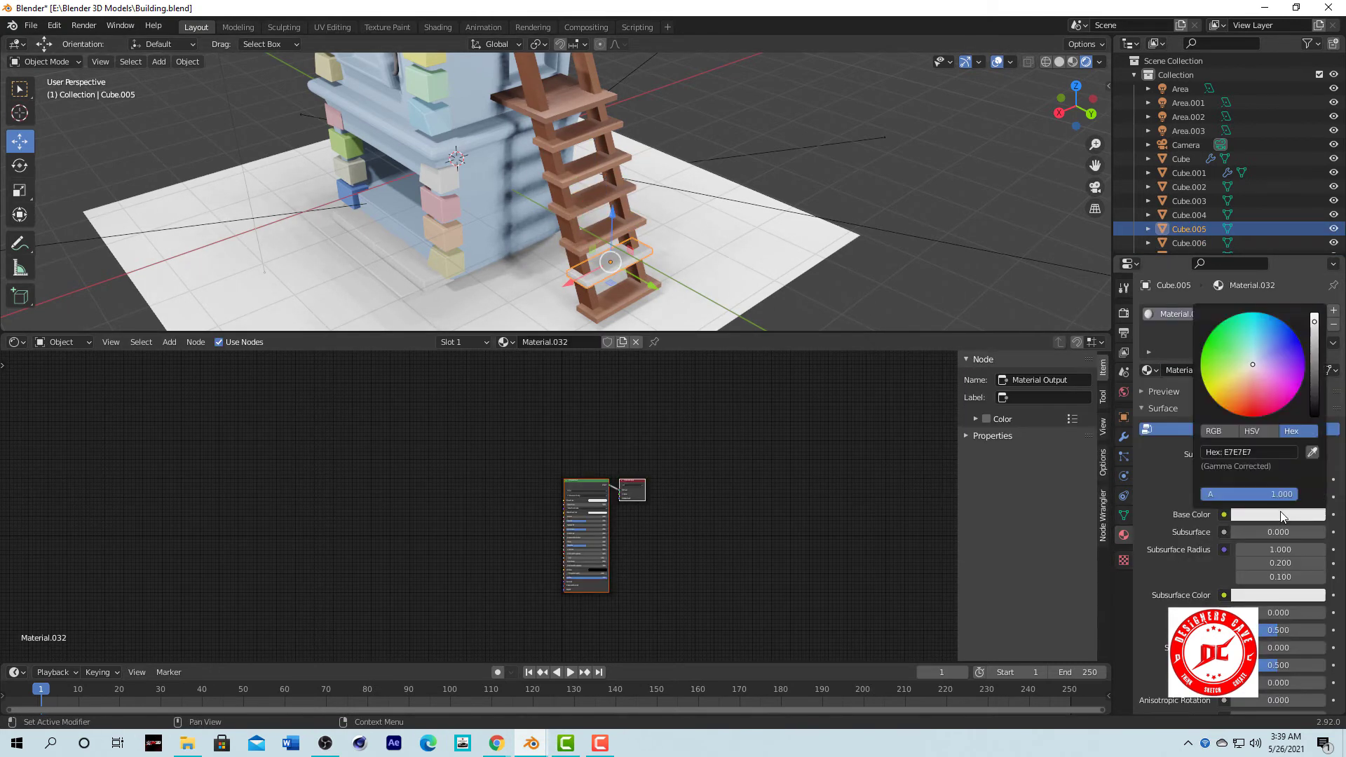
click(1263, 451)
text(8E5F4A)
key(Return)
Set one ladder side rail's base colour to hex 492612.
middle_drag(956, 258, 596, 129)
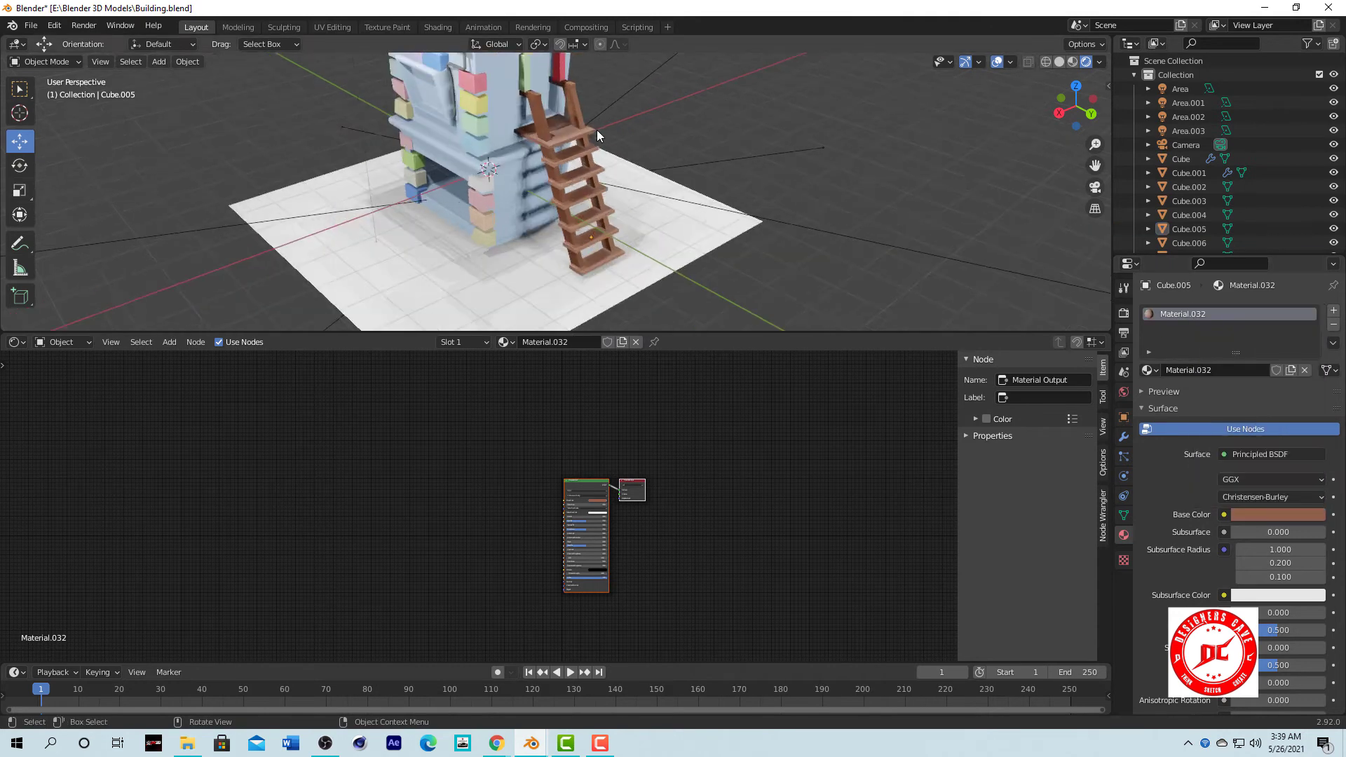
scroll(596, 129, up, 3)
click(543, 147)
click(1234, 516)
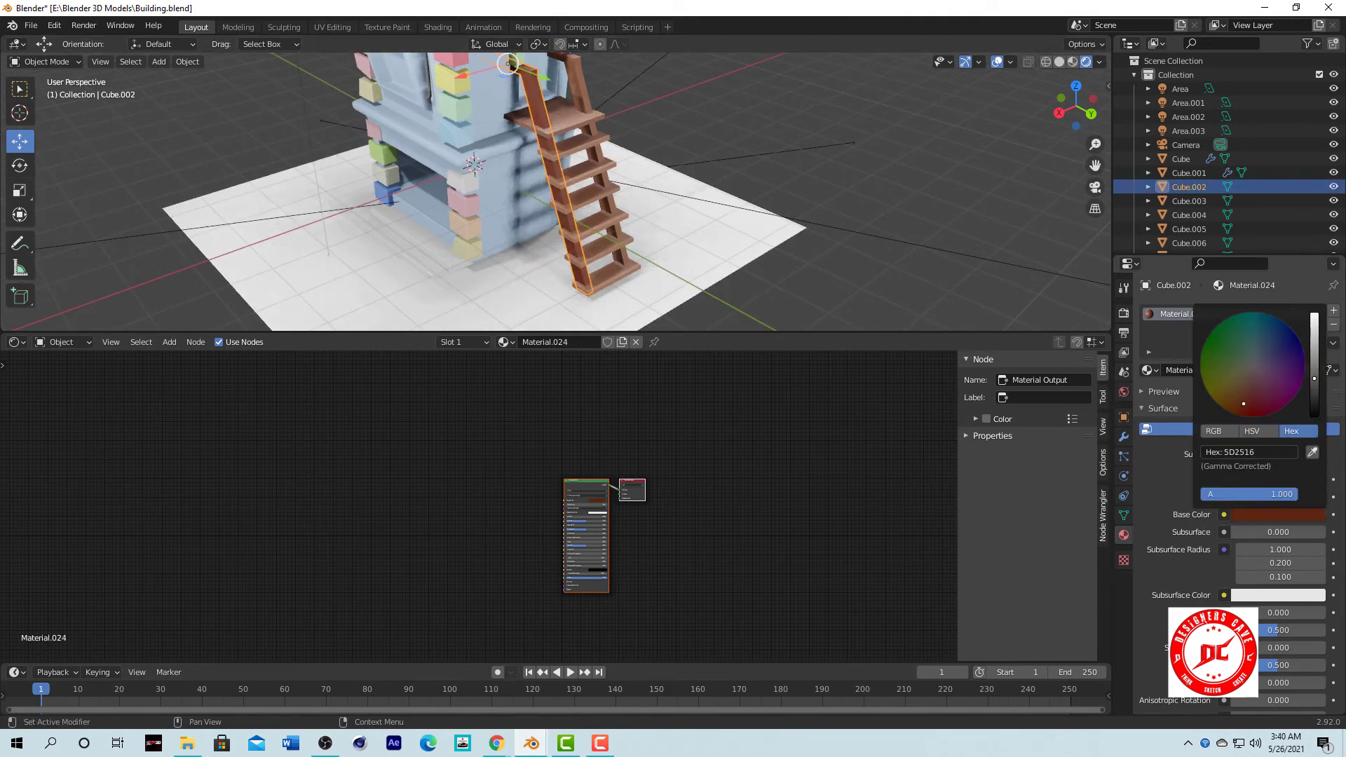
click(634, 243)
key(ctrl+z)
click(1277, 515)
key(ctrl+z)
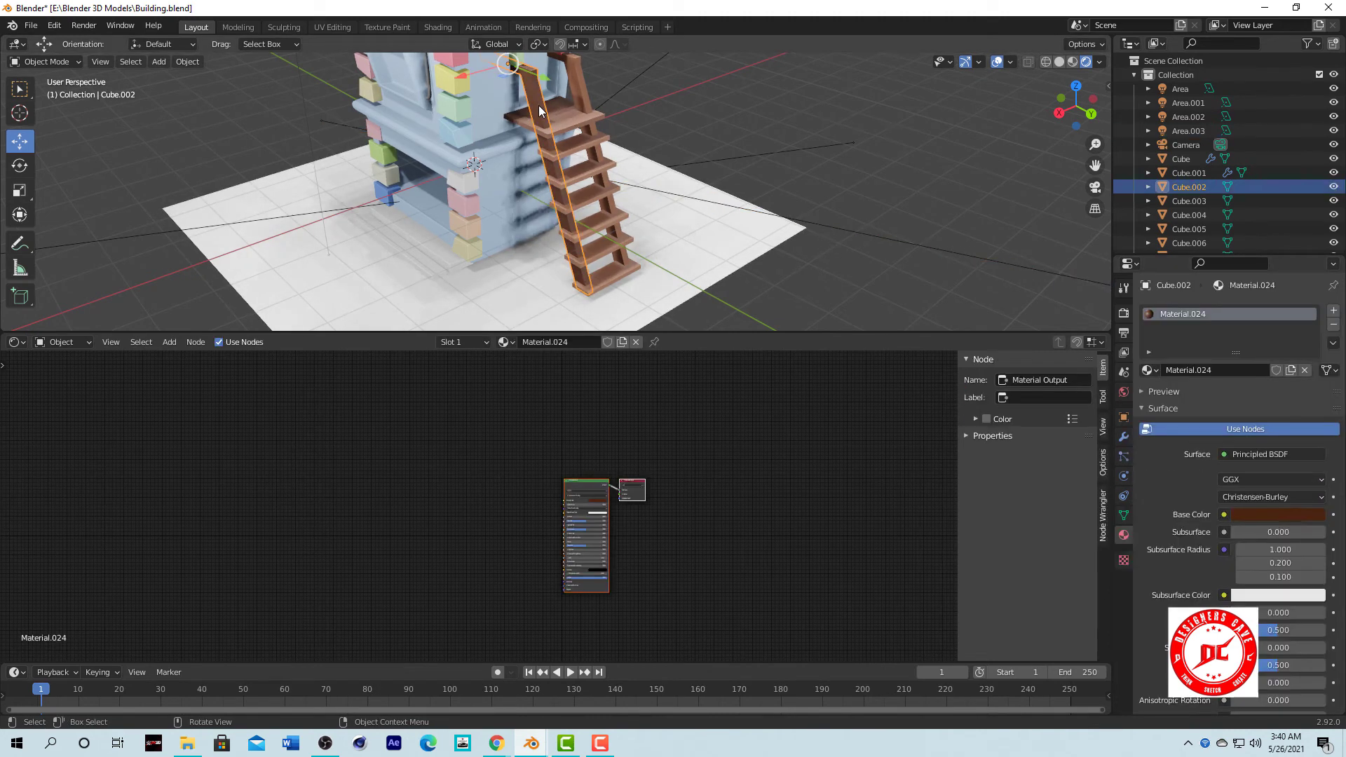
click(1277, 514)
click(1278, 452)
text(492612)
key(Return)
Set the other ladder rail's base colour to hex 774933.
click(570, 94)
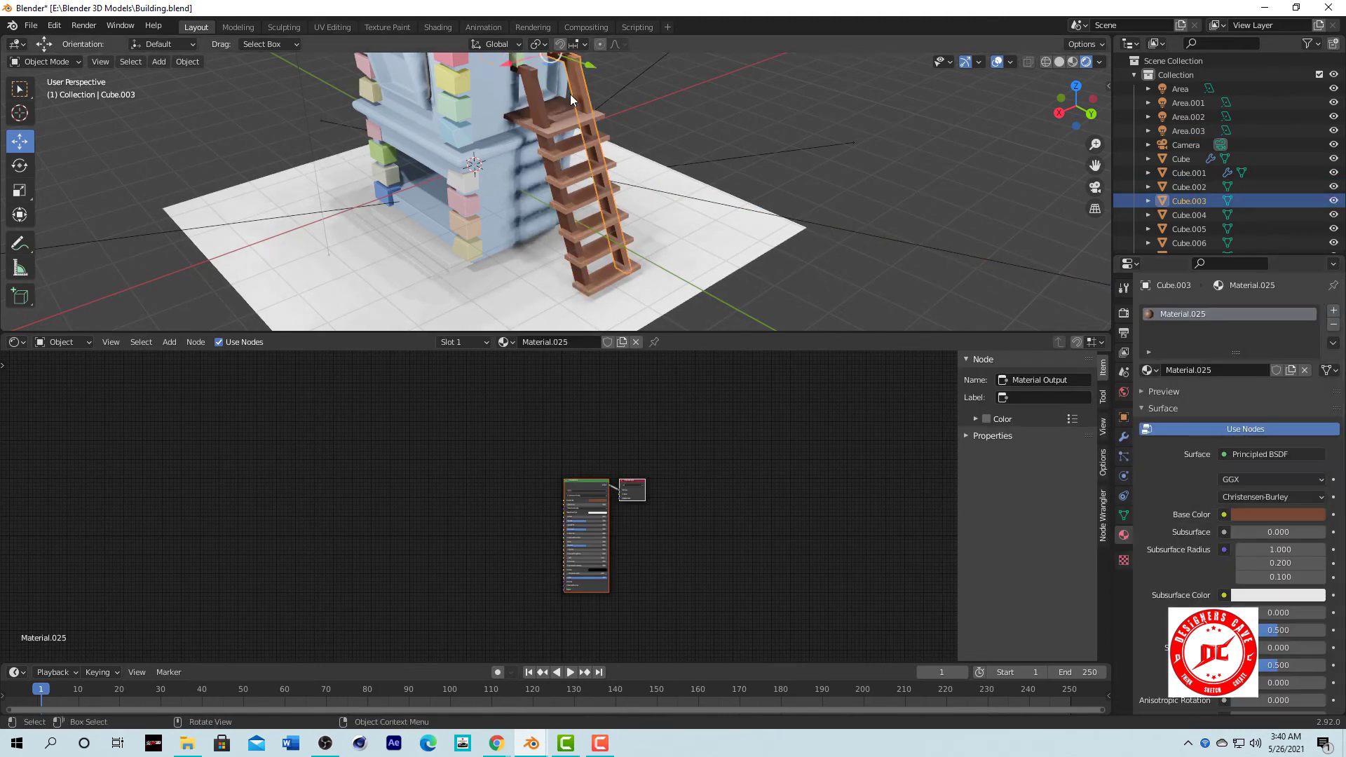
click(1315, 519)
click(1275, 452)
key(Return)
Select the building block's wall face behind the ladder in edit mode.
scroll(721, 122, down, 3)
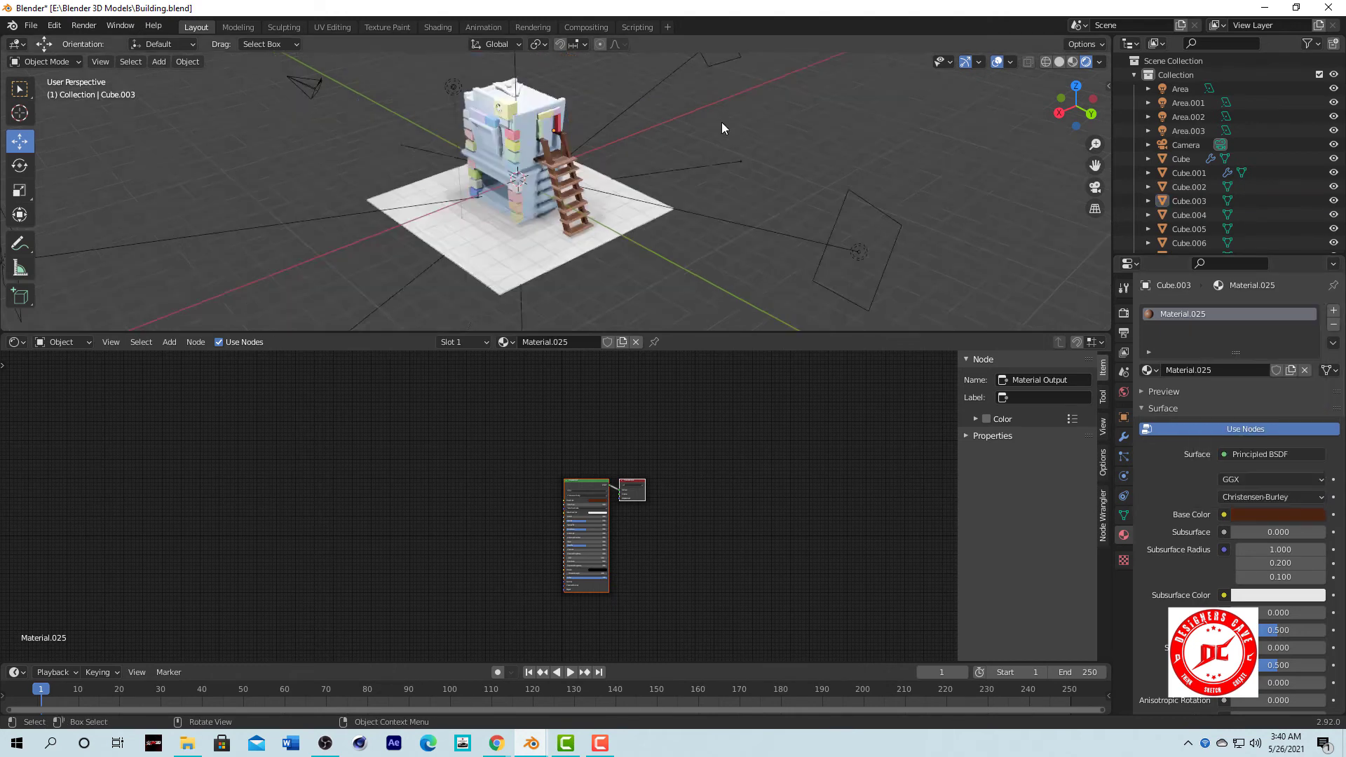
scroll(722, 122, up, 5)
mouse_move(721, 122)
middle_down()
mouse_move(663, 172)
mouse_move(766, 175)
mouse_move(778, 234)
mouse_move(823, 255)
mouse_move(826, 213)
mouse_move(768, 213)
mouse_move(736, 175)
middle_up()
click(462, 127)
key(Tab)
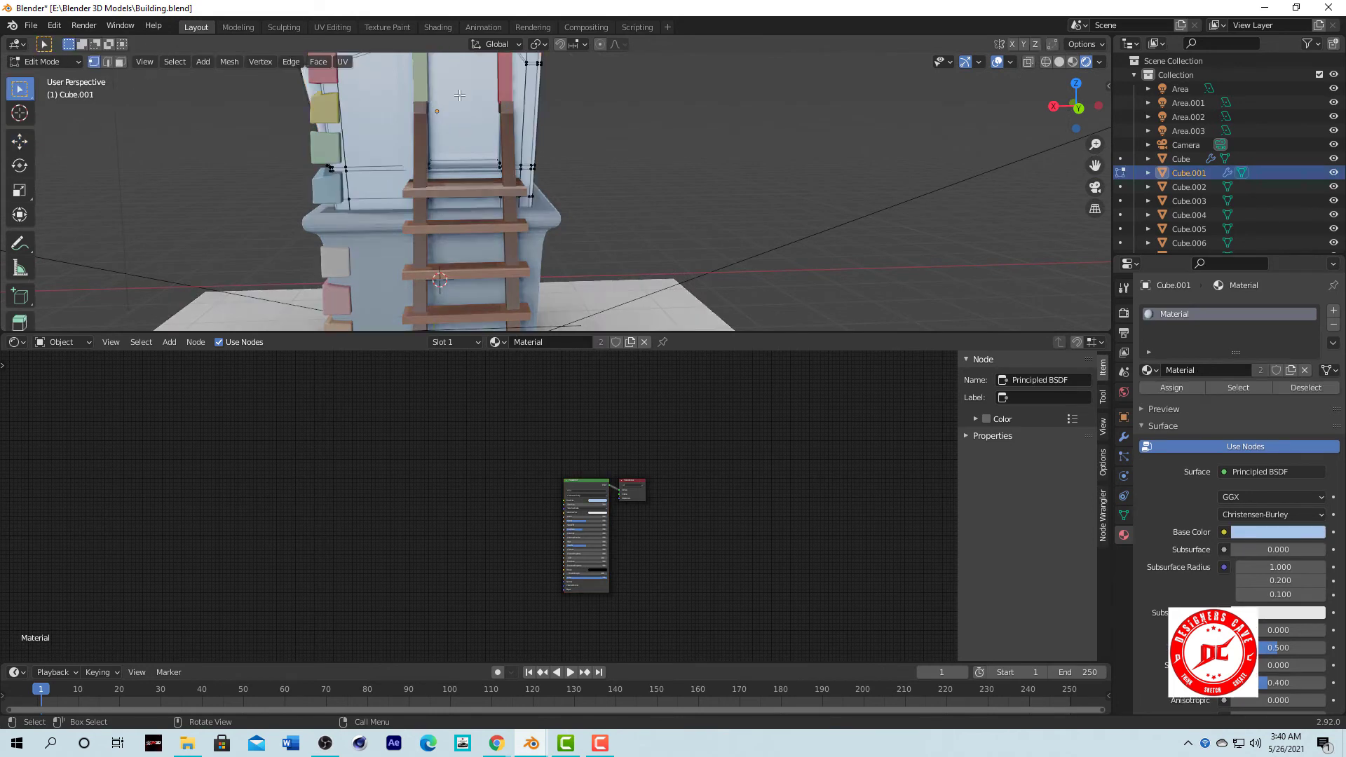
click(474, 141)
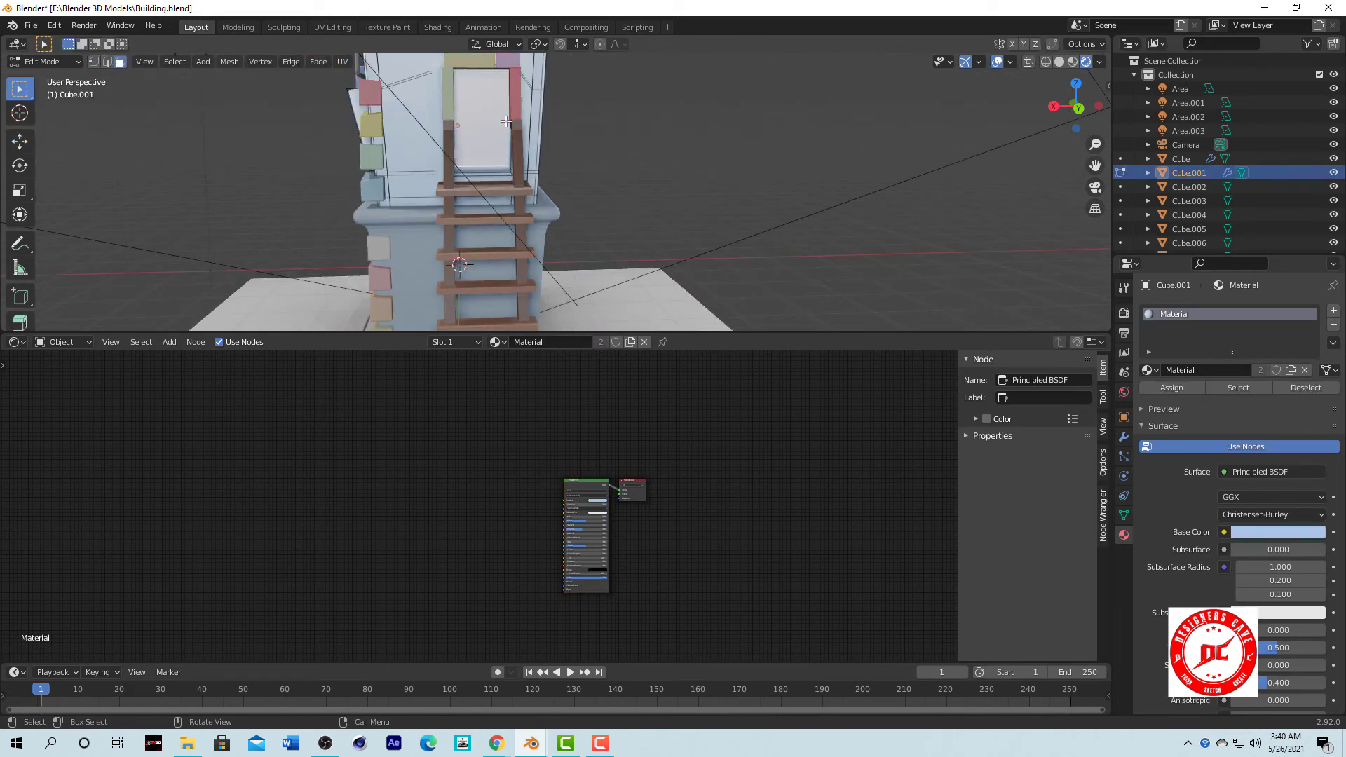
mouse_move(474, 142)
middle_down()
mouse_move(570, 153)
mouse_move(420, 211)
middle_up()
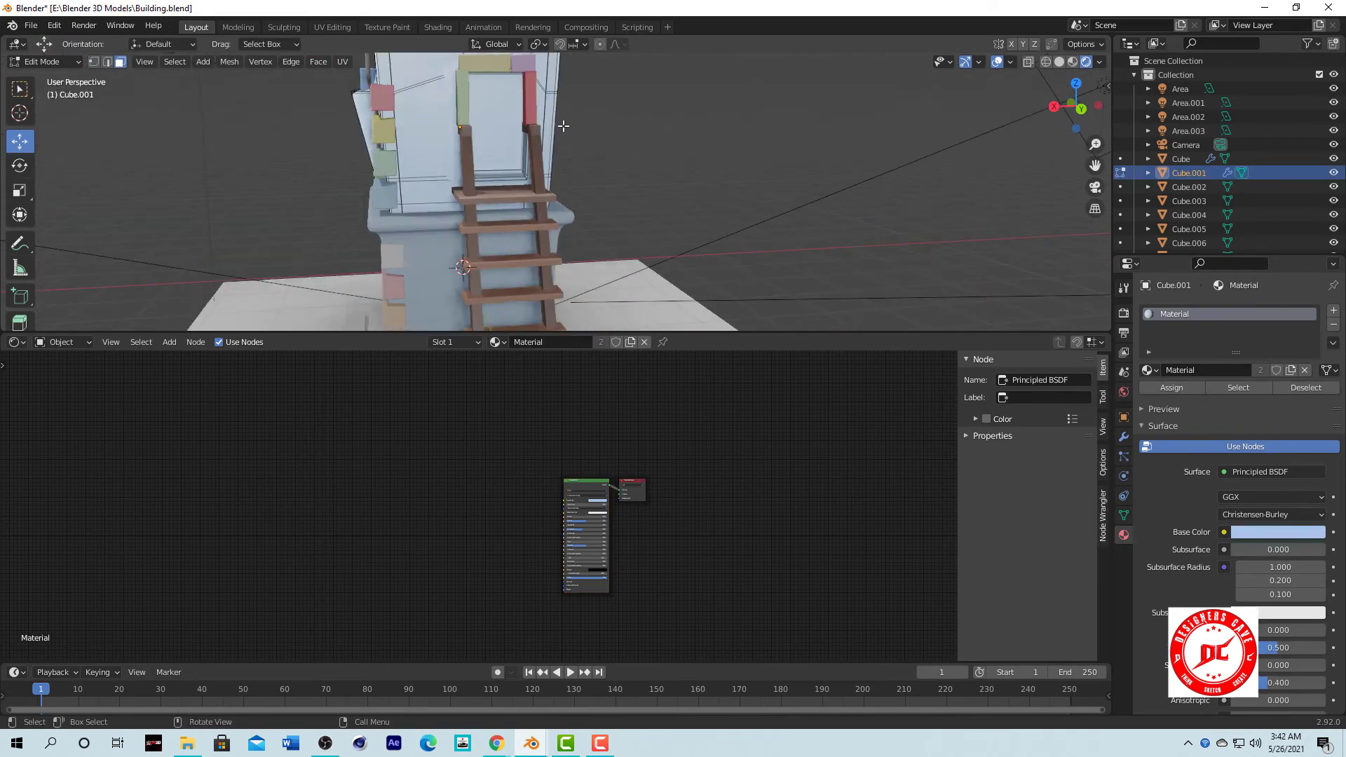
scroll(420, 211, up, 3)
Add a new cube to the scene and raise it along Z.
key(shift+a)
key(Escape)
key(Tab)
key(alt+a)
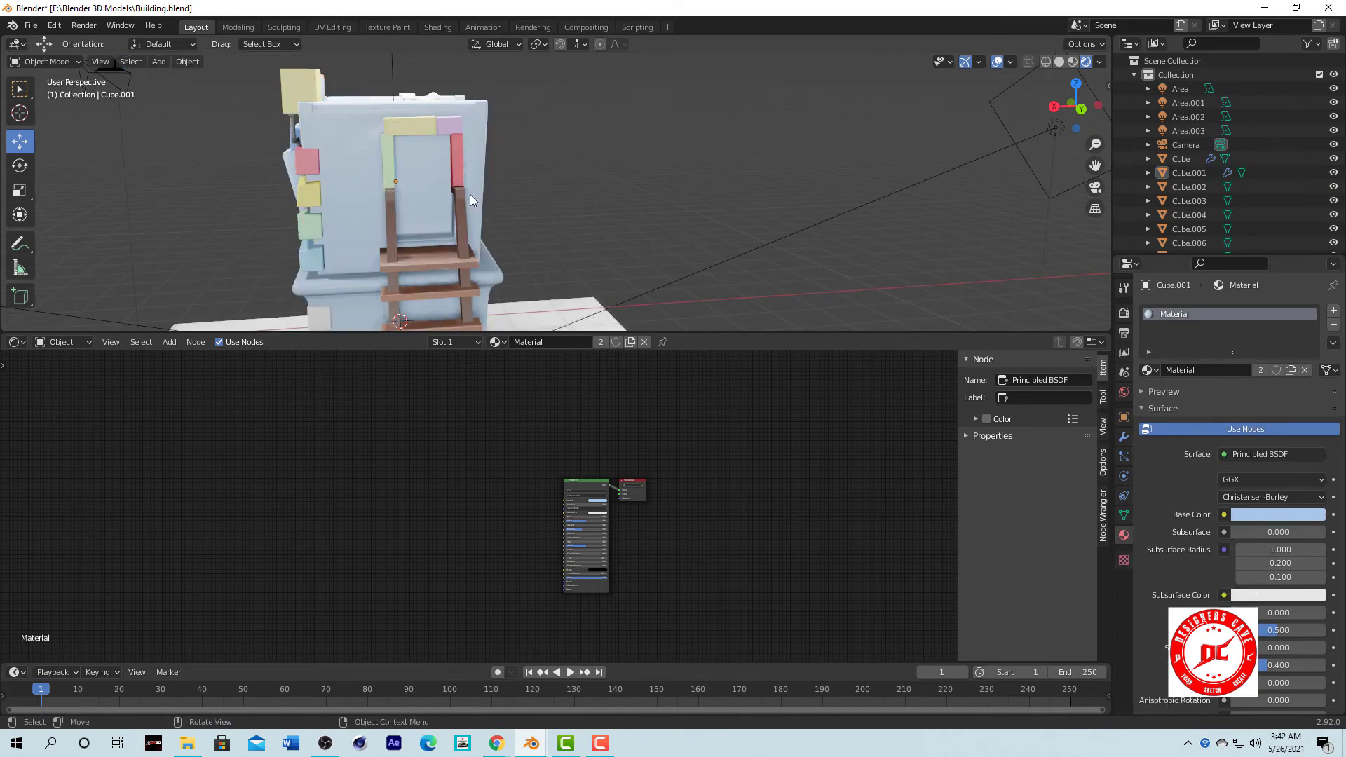
key(shift+a)
click(510, 70)
scroll(563, 275, down, 2)
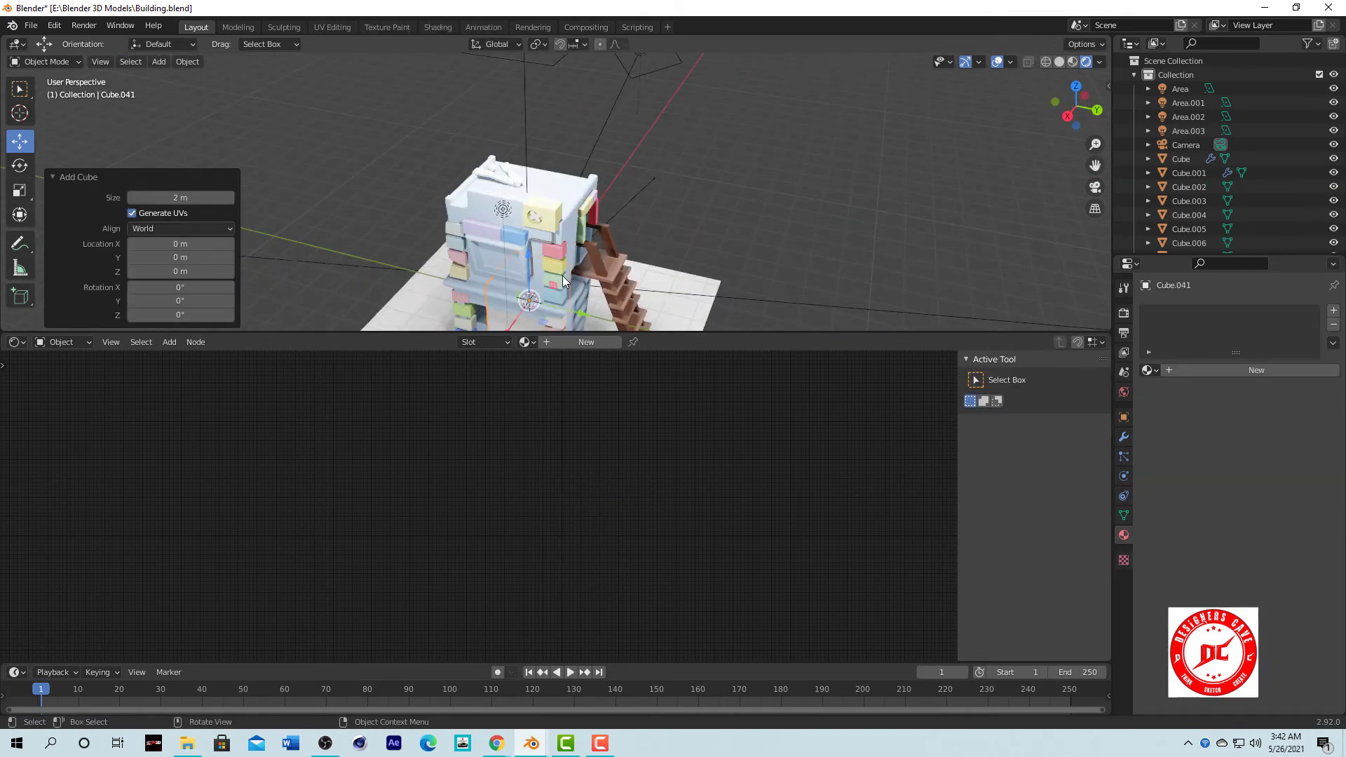
key(g)
key(z)
key(Return)
key(g)
key(Return)
Check the new cube's placement from top, side and perspective views.
key(KP_1)
key(KP_7)
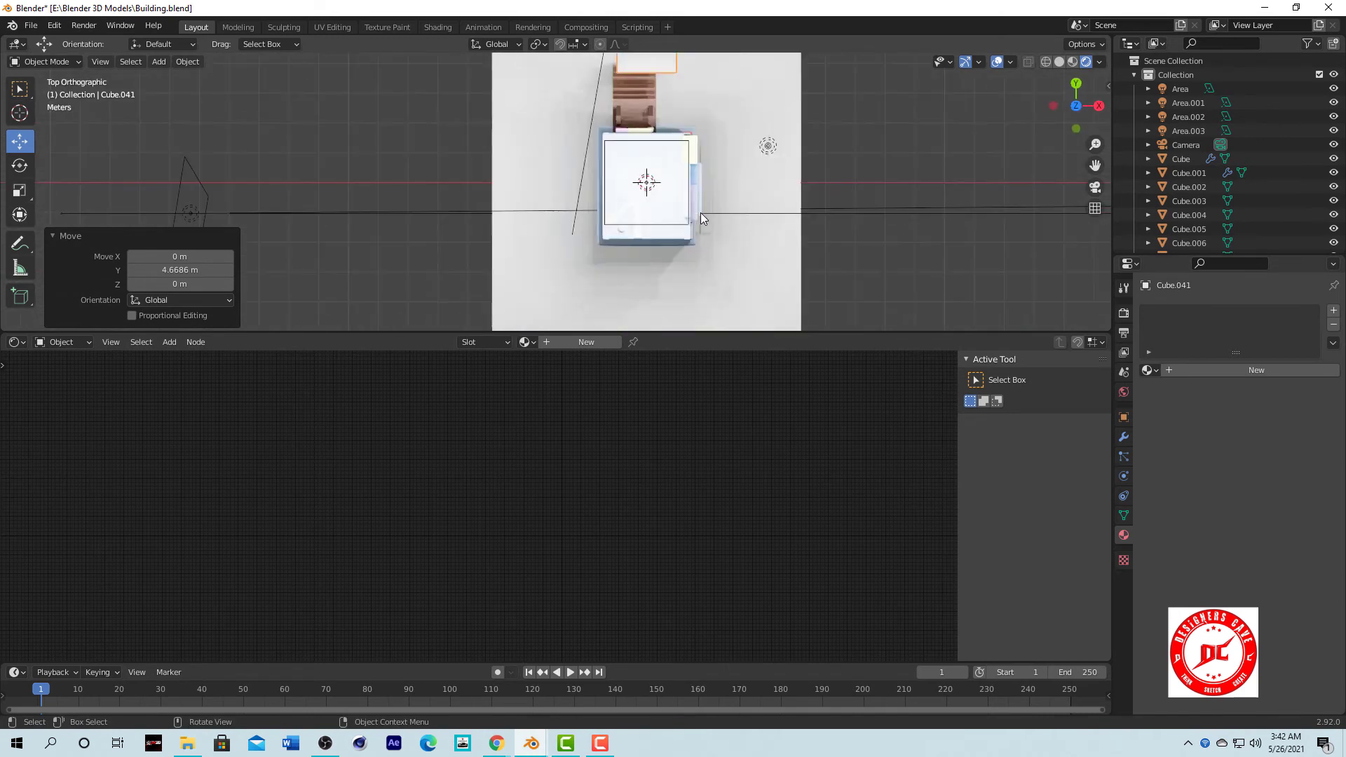
key(KP_3)
middle_drag(750, 224, 598, 229)
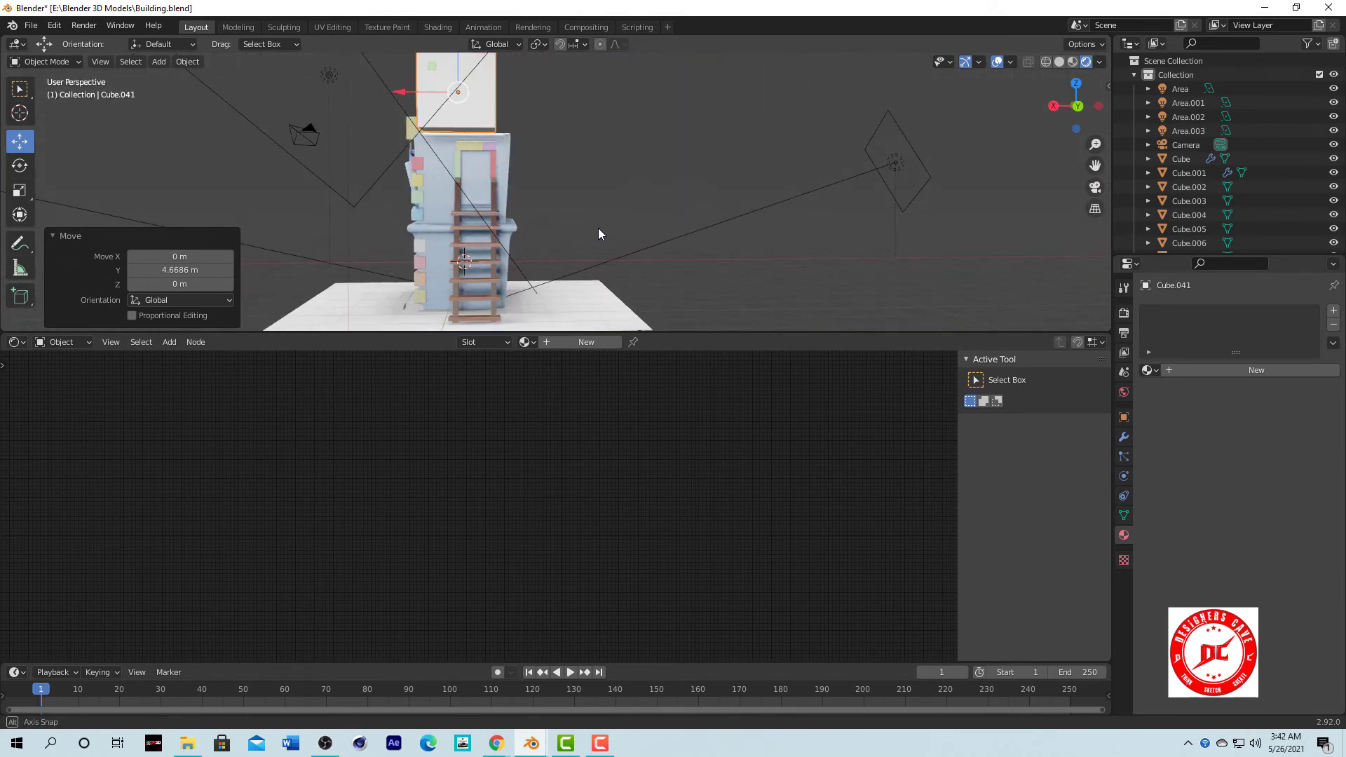
mouse_move(430, 96)
middle_down()
mouse_move(596, 211)
mouse_move(766, 246)
middle_up()
Lower the cube, then scale it along X (0.474) and Y into a thin slab.
key(g)
key(z)
click(631, 231)
key(s)
key(x)
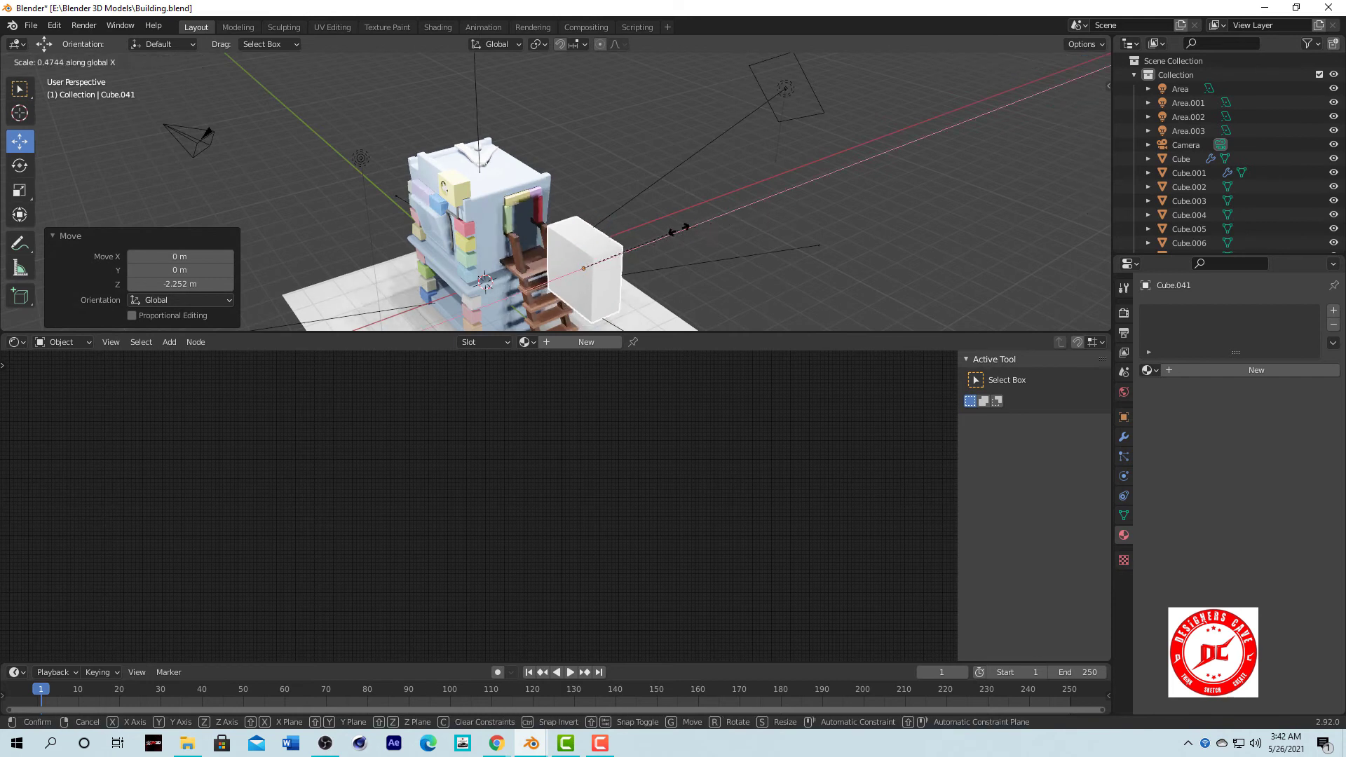
click(671, 273)
key(s)
key(y)
click(650, 265)
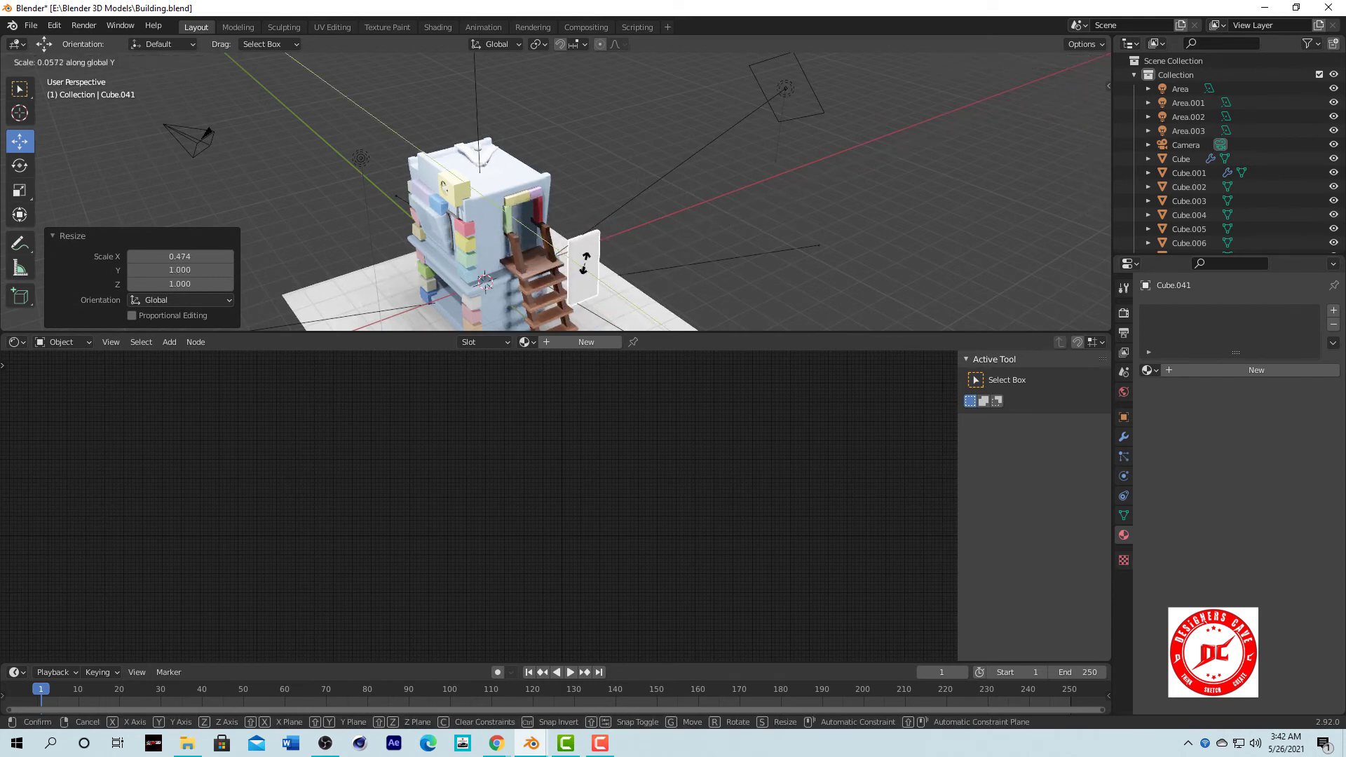
Move the slab along Y against the wall above the ladder.
key(g)
key(y)
click(616, 266)
mouse_move(617, 267)
middle_down()
mouse_move(544, 196)
mouse_move(676, 153)
middle_up()
click(1046, 62)
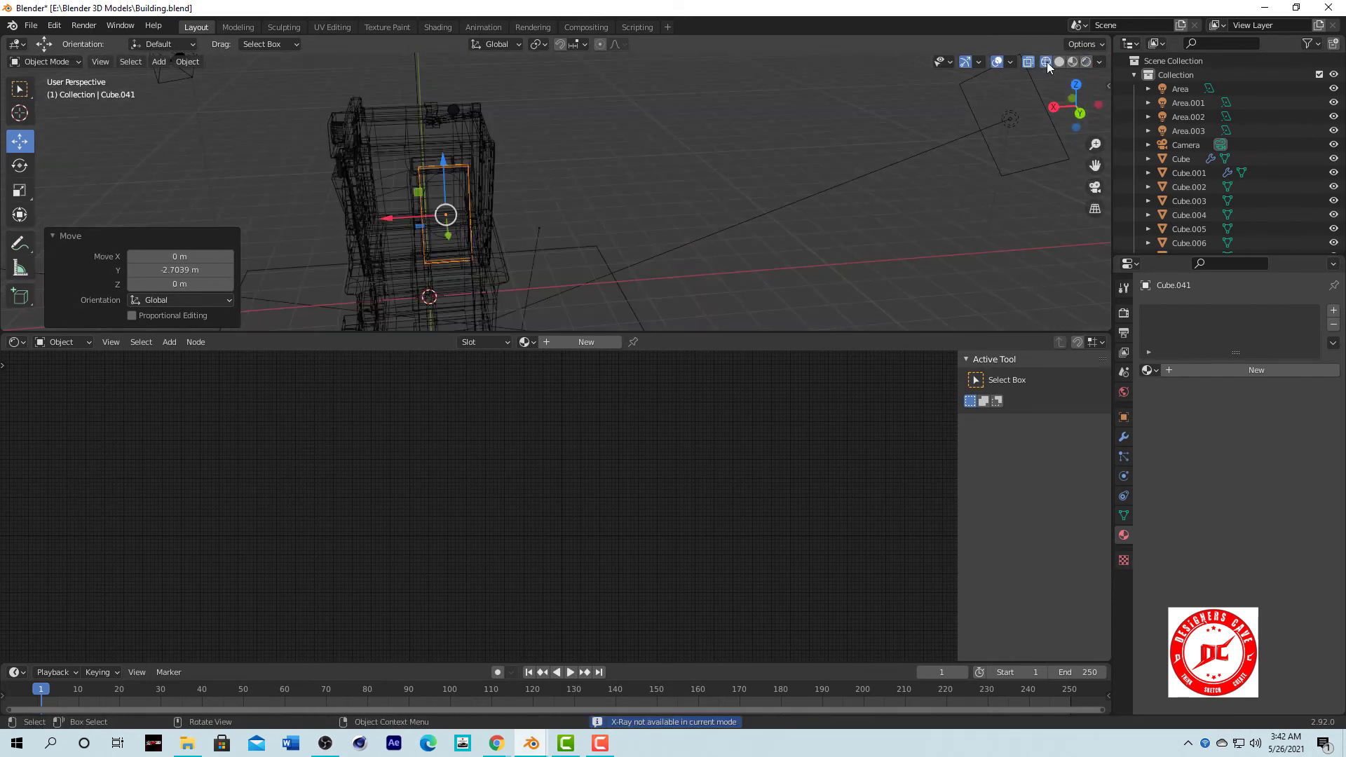
scroll(683, 149, up, 2)
click(1059, 62)
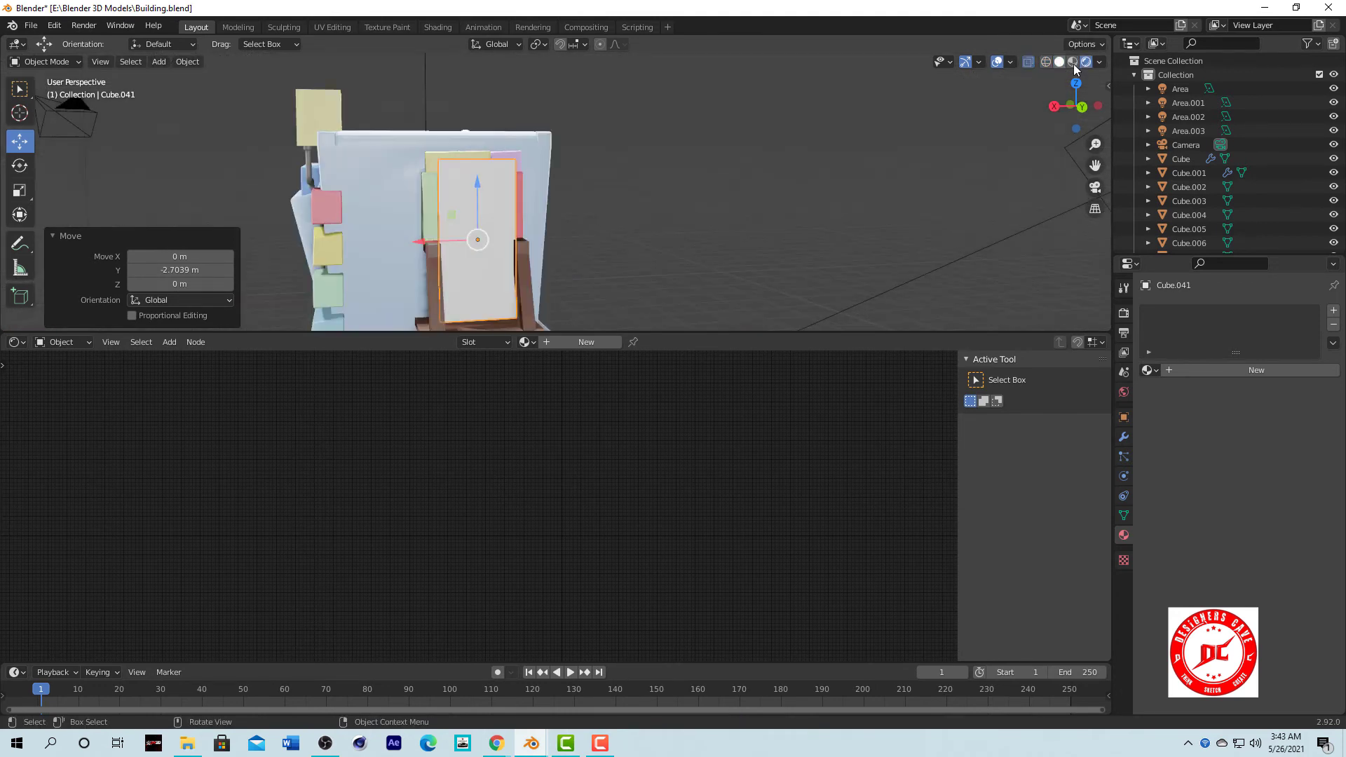
middle_drag(740, 186, 554, 154)
Fine-tune the door slab's position in Z, X (0.044 m) and Y into the wall.
drag(432, 151, 432, 159)
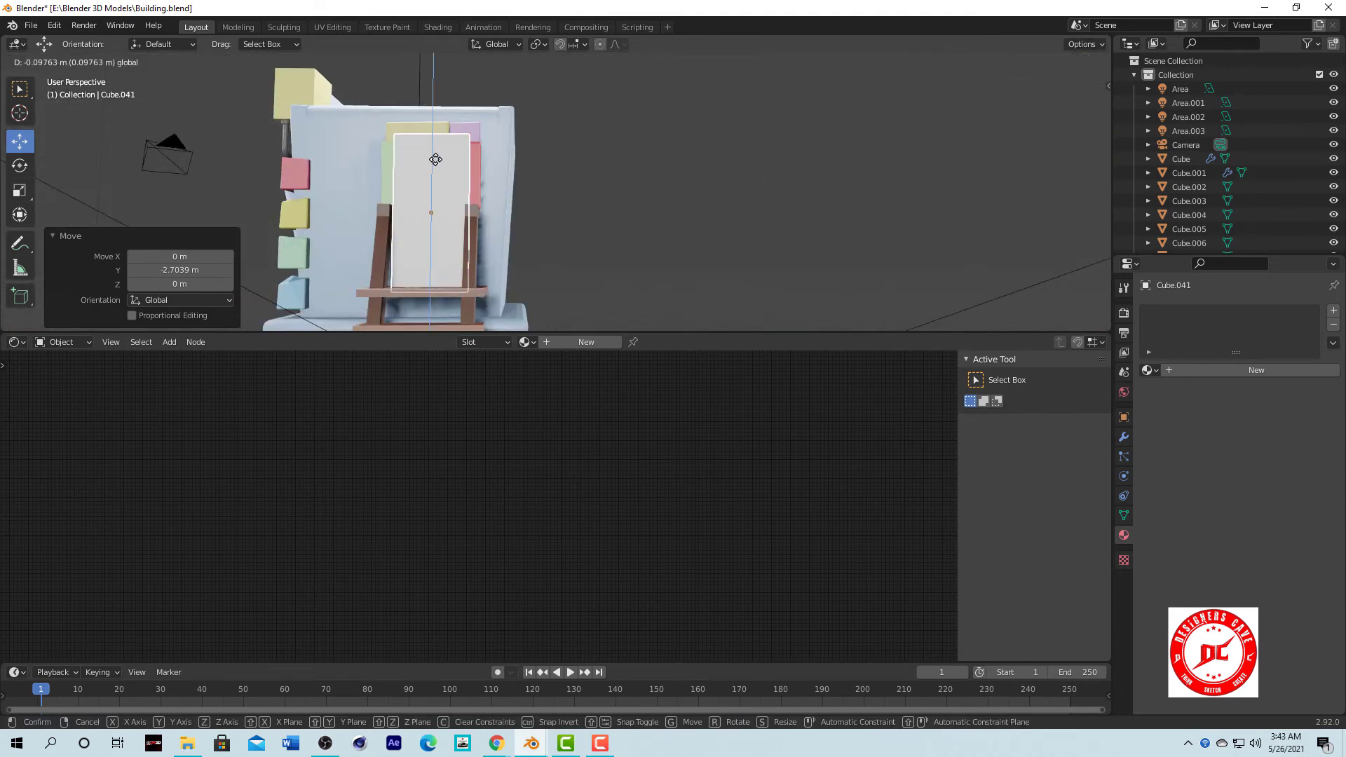
drag(385, 212, 383, 211)
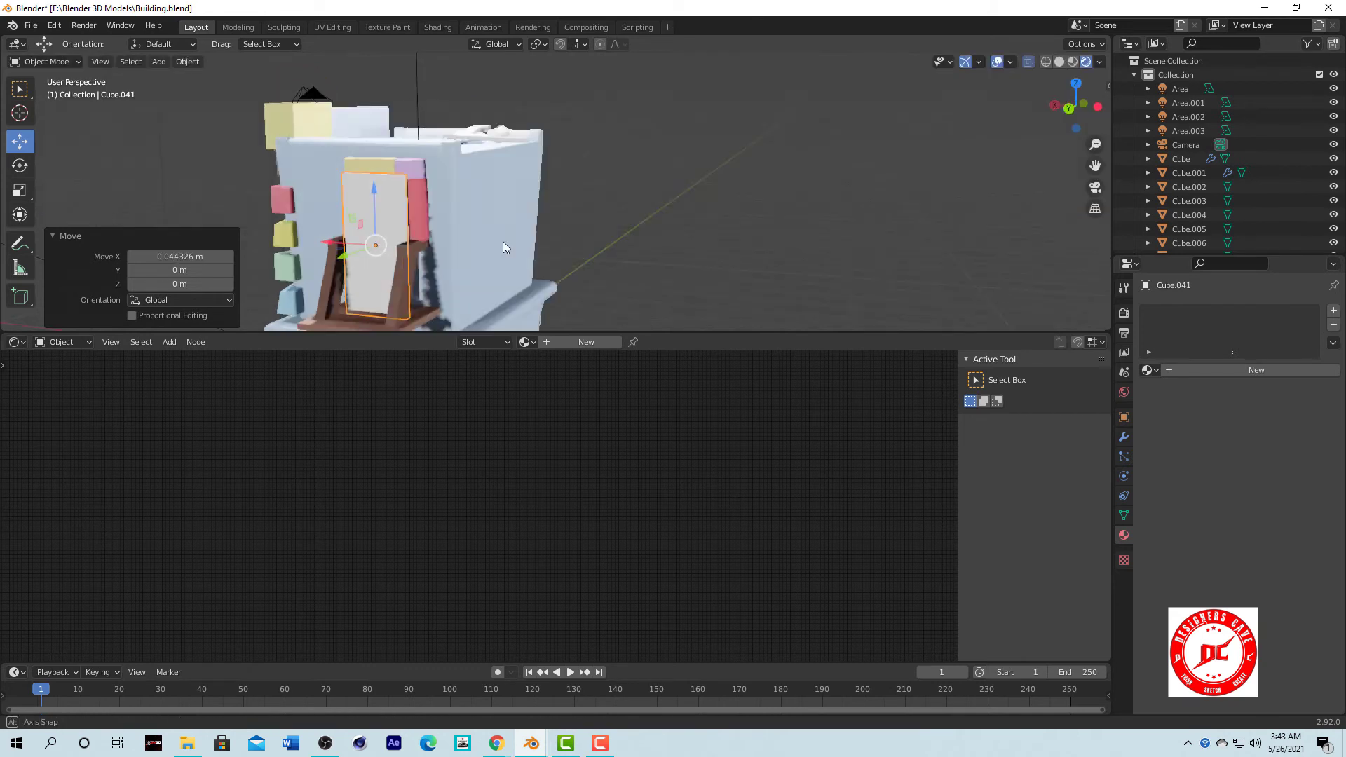
middle_drag(503, 241, 393, 255)
drag(353, 217, 328, 219)
click(328, 219)
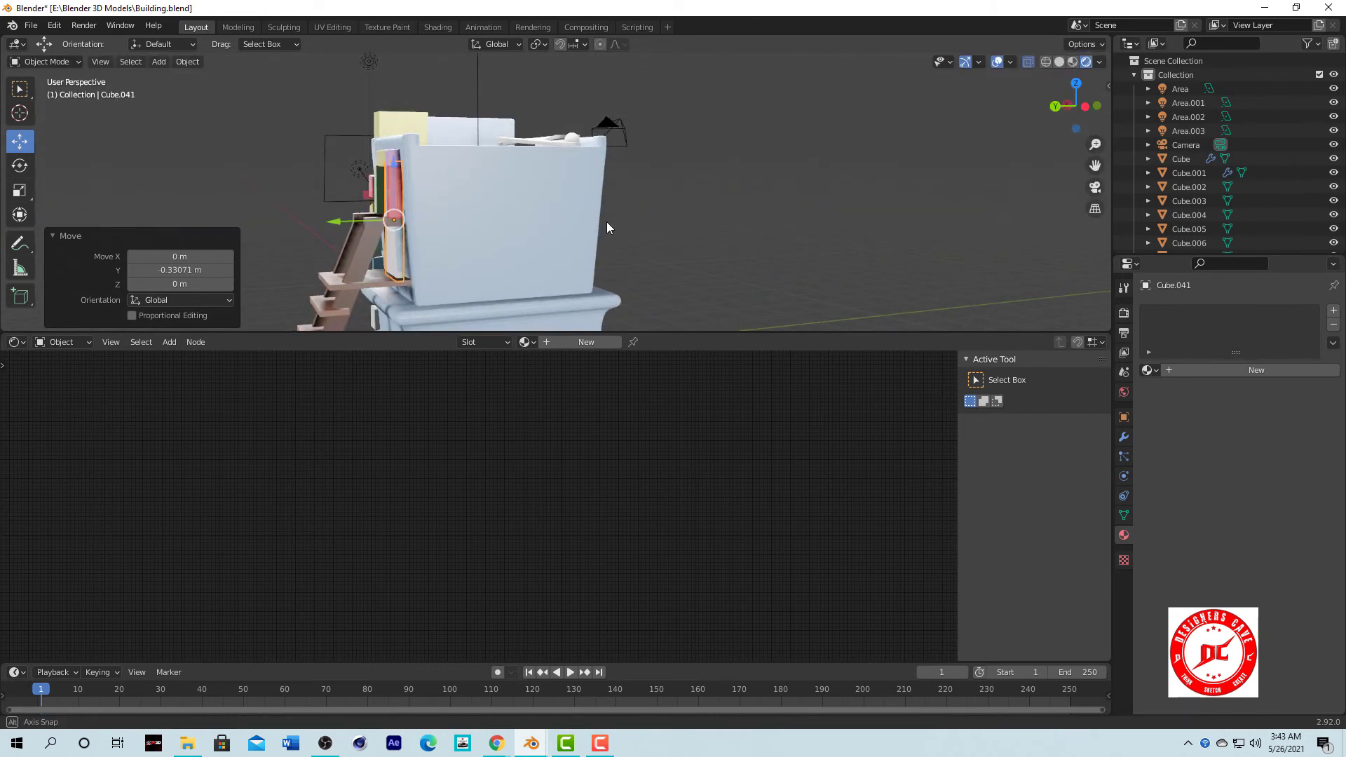
Give the door slab Cube.041 its own new material.
mouse_move(607, 221)
middle_down()
mouse_move(898, 214)
mouse_move(523, 286)
middle_up()
scroll(517, 219, up, 1)
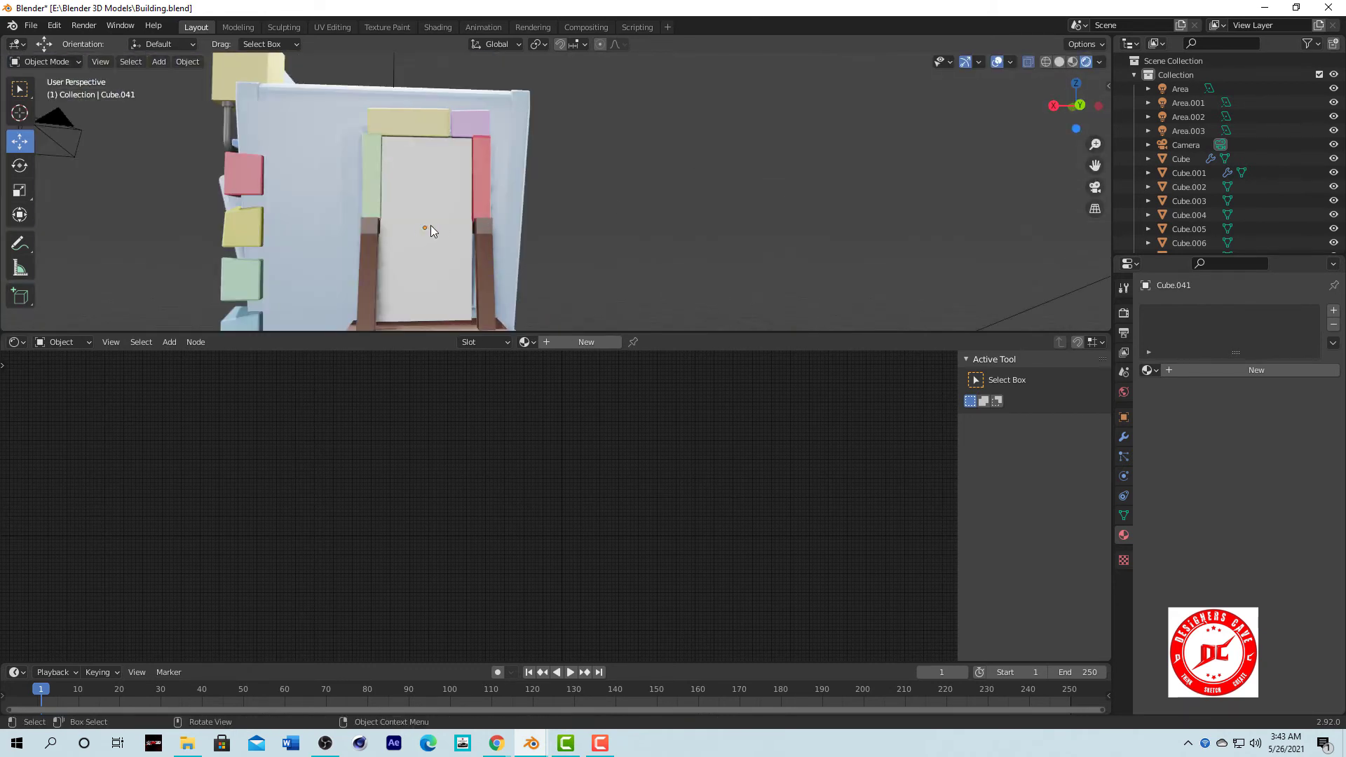
click(431, 225)
click(1184, 369)
Set the door's base colour to a dark brown.
click(1276, 514)
scroll(679, 322, down, 2)
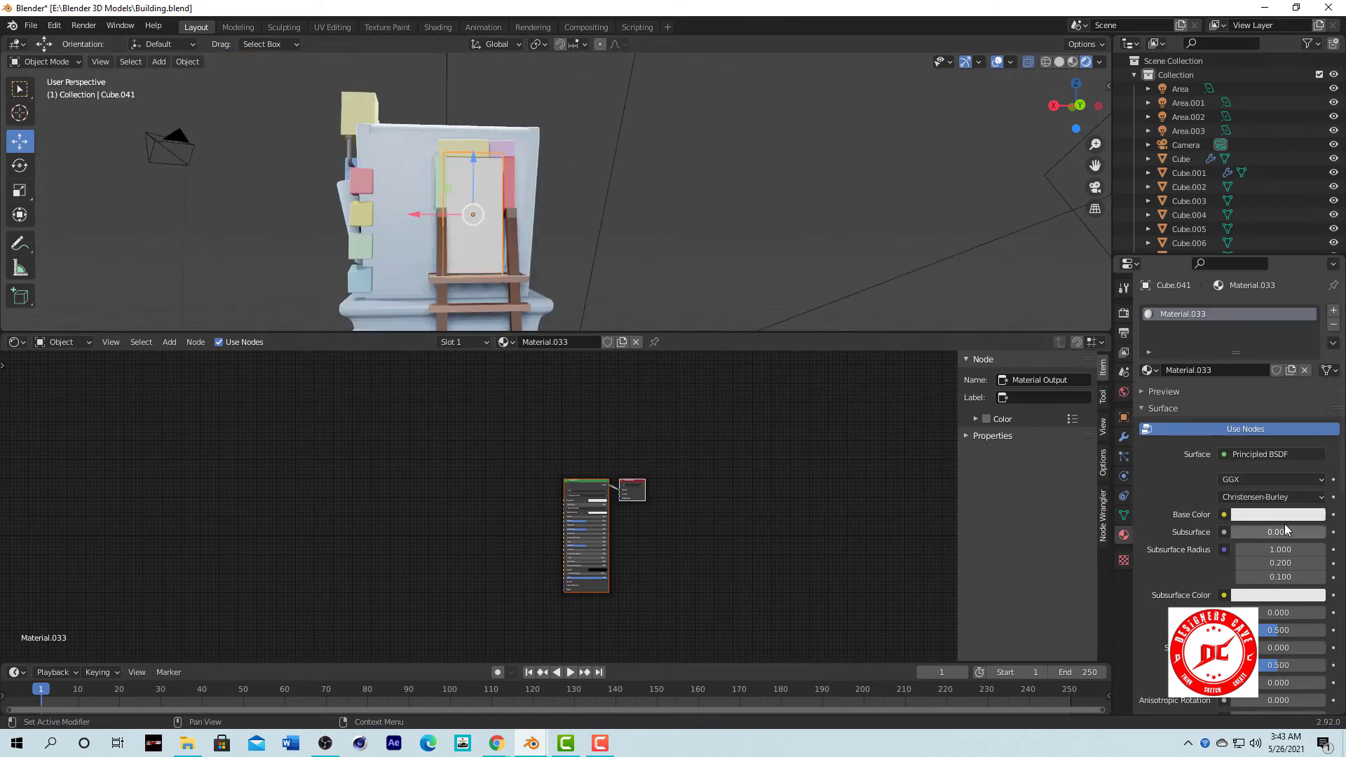
click(1277, 513)
click(1247, 378)
mouse_move(490, 210)
middle_down()
mouse_move(607, 223)
mouse_move(491, 211)
middle_up()
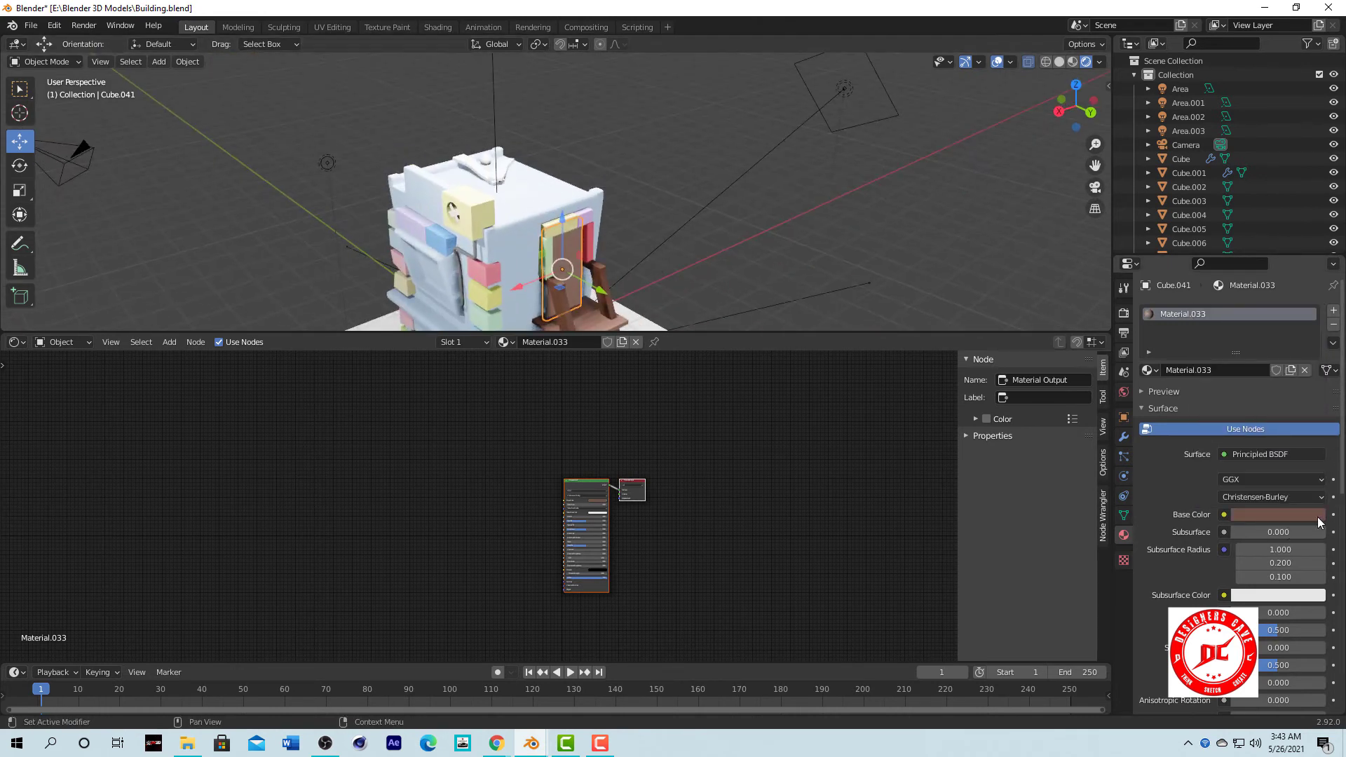
click(1277, 514)
drag(1314, 350, 1314, 385)
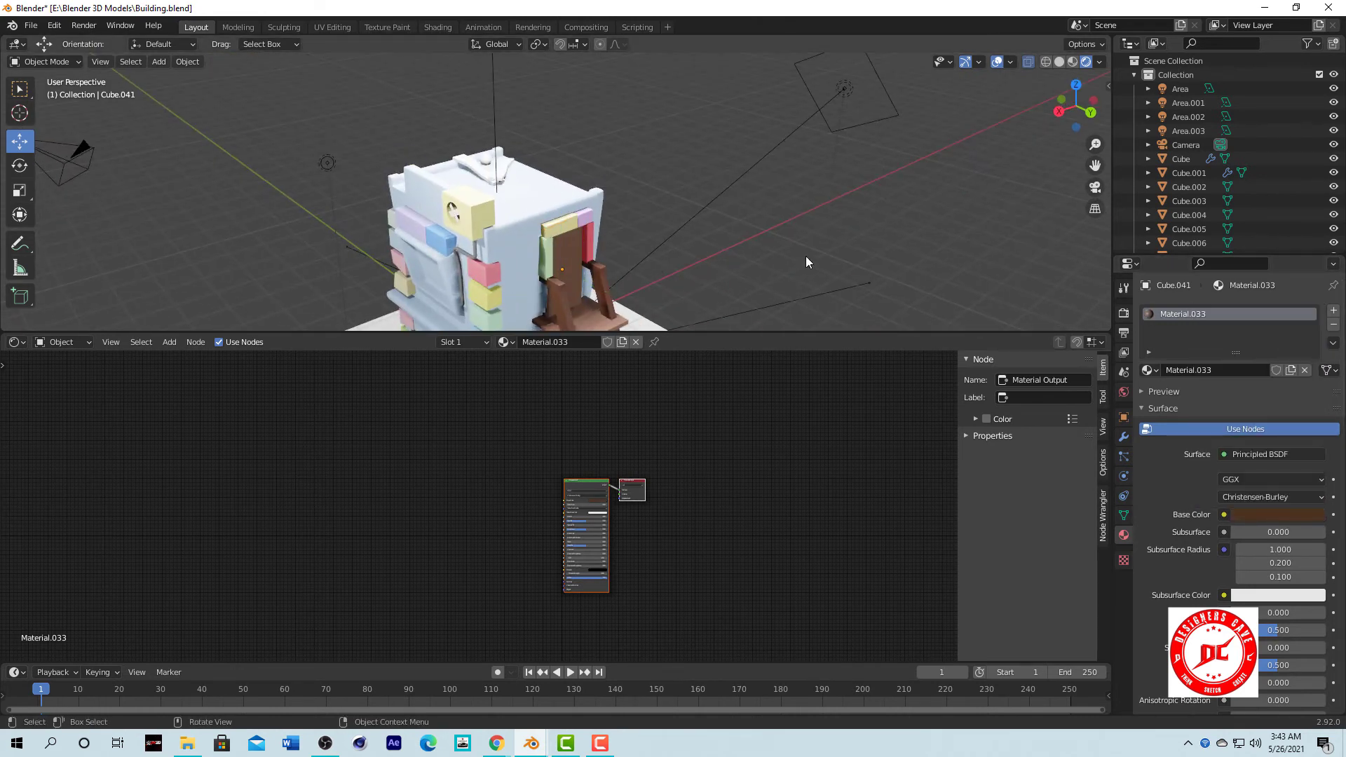
Enlarge the 3D view and revisit the door's base colour.
mouse_move(804, 261)
middle_down()
mouse_move(583, 245)
mouse_move(692, 230)
mouse_move(610, 252)
middle_up()
scroll(519, 231, up, 5)
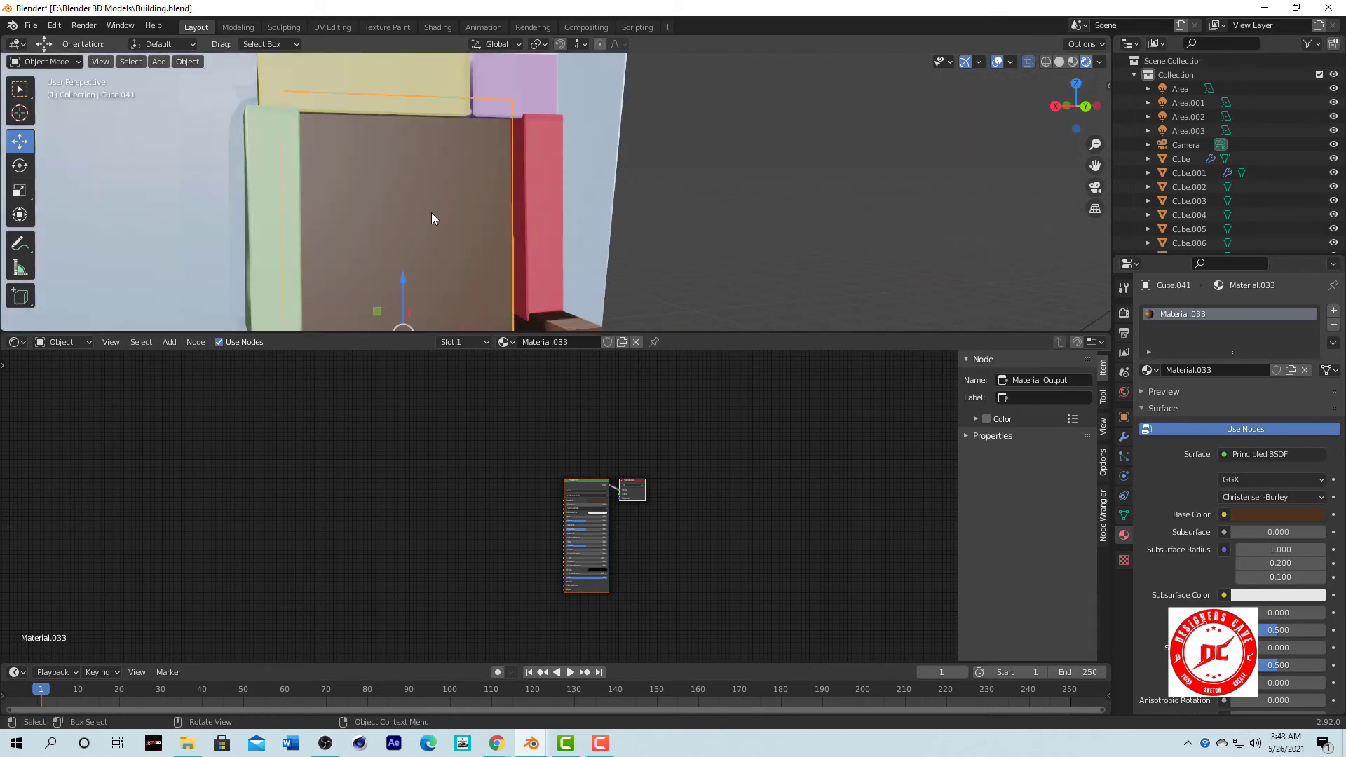
scroll(477, 266, down, 2)
drag(634, 333, 635, 553)
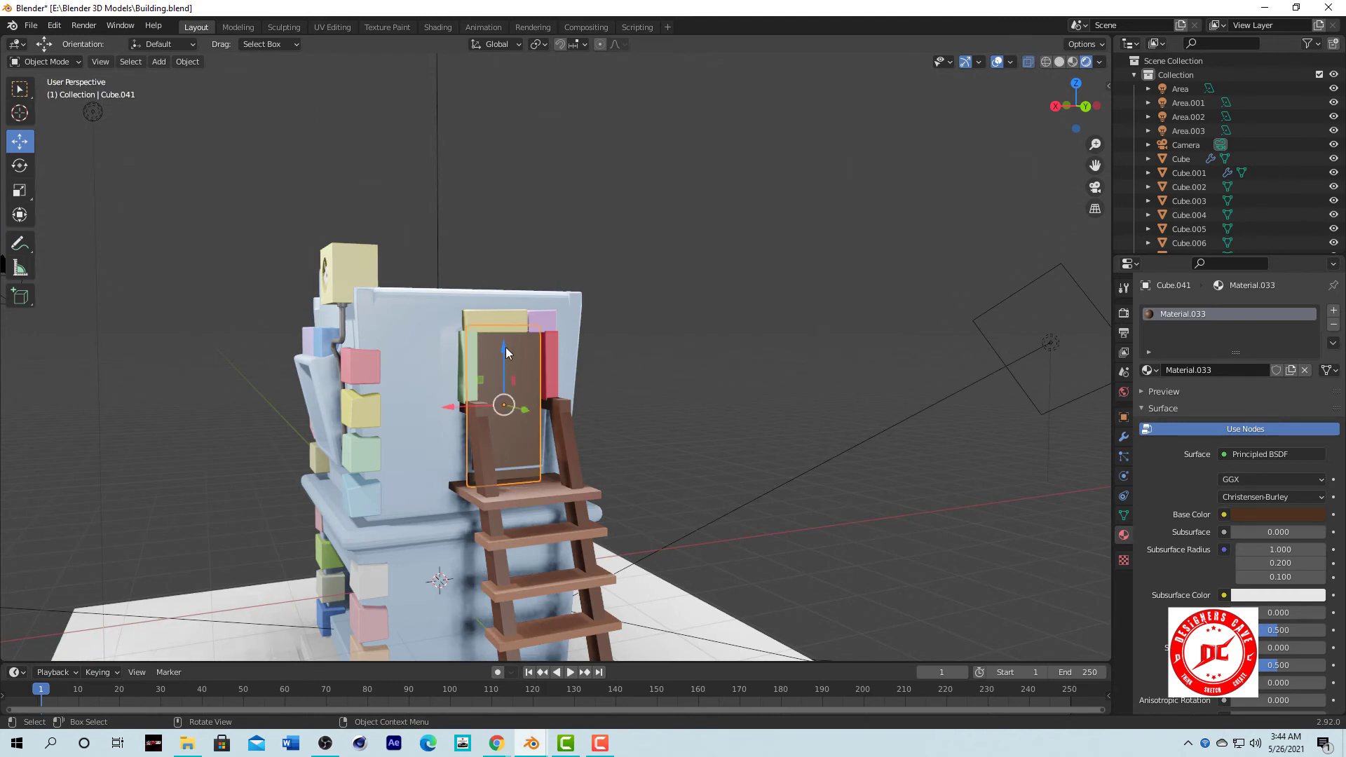
scroll(650, 385, up, 3)
scroll(650, 385, down, 3)
click(1291, 515)
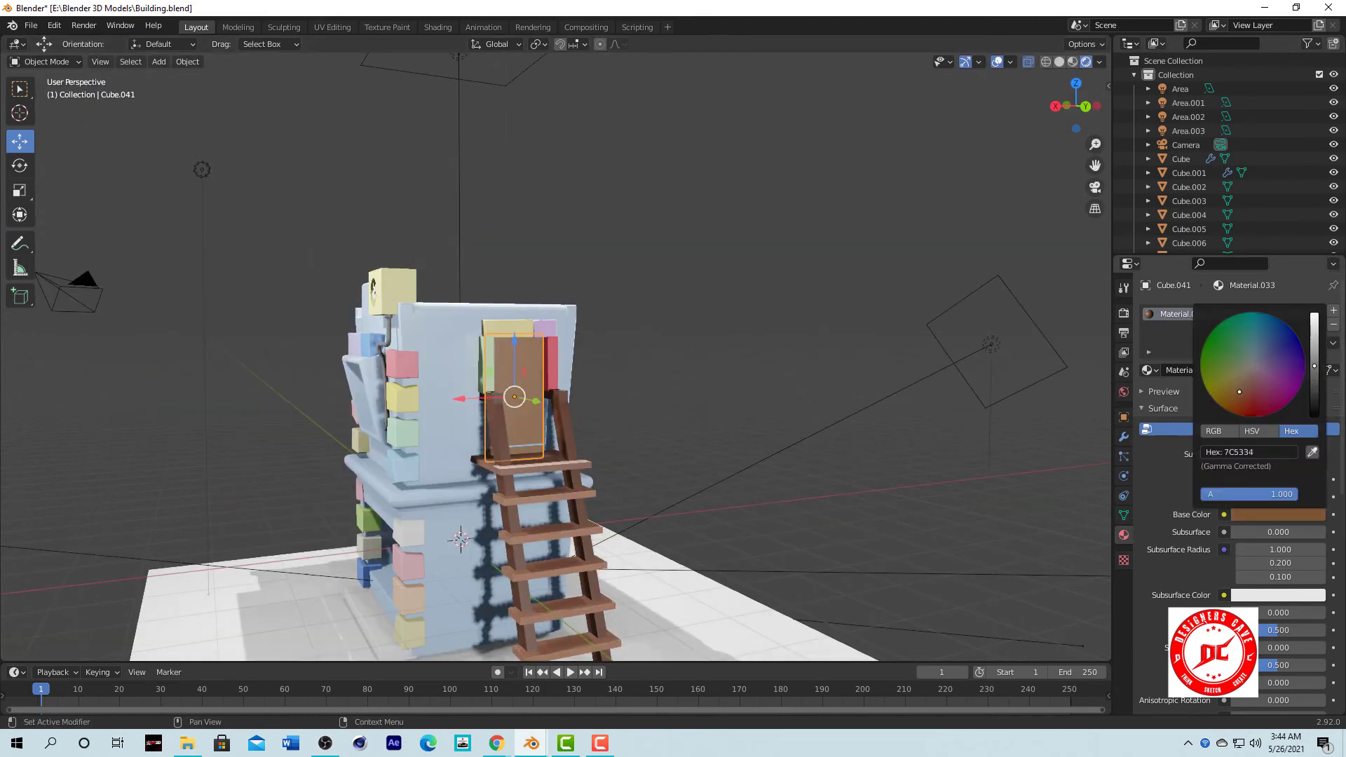
Give the flat roof piece a new brown material.
scroll(612, 389, down, 5)
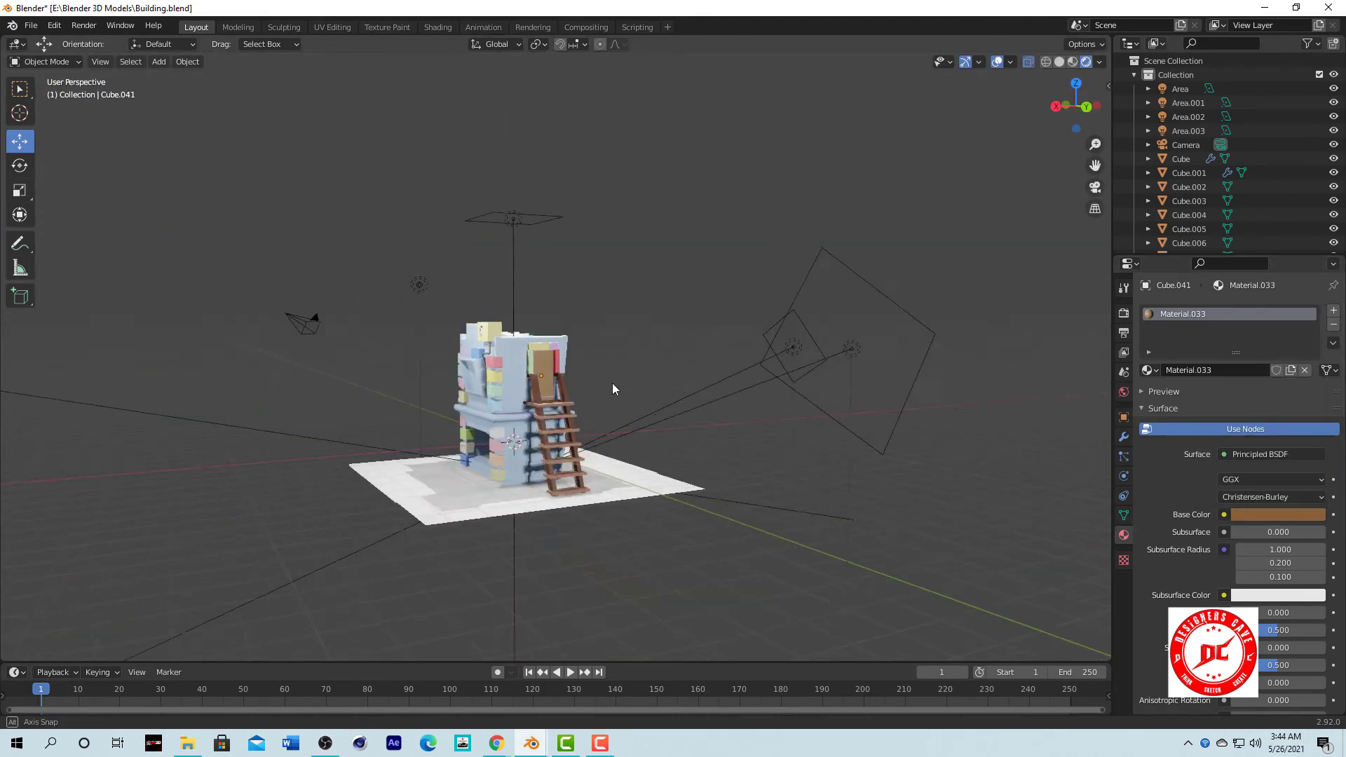
middle_drag(611, 383, 575, 377)
scroll(561, 340, up, 5)
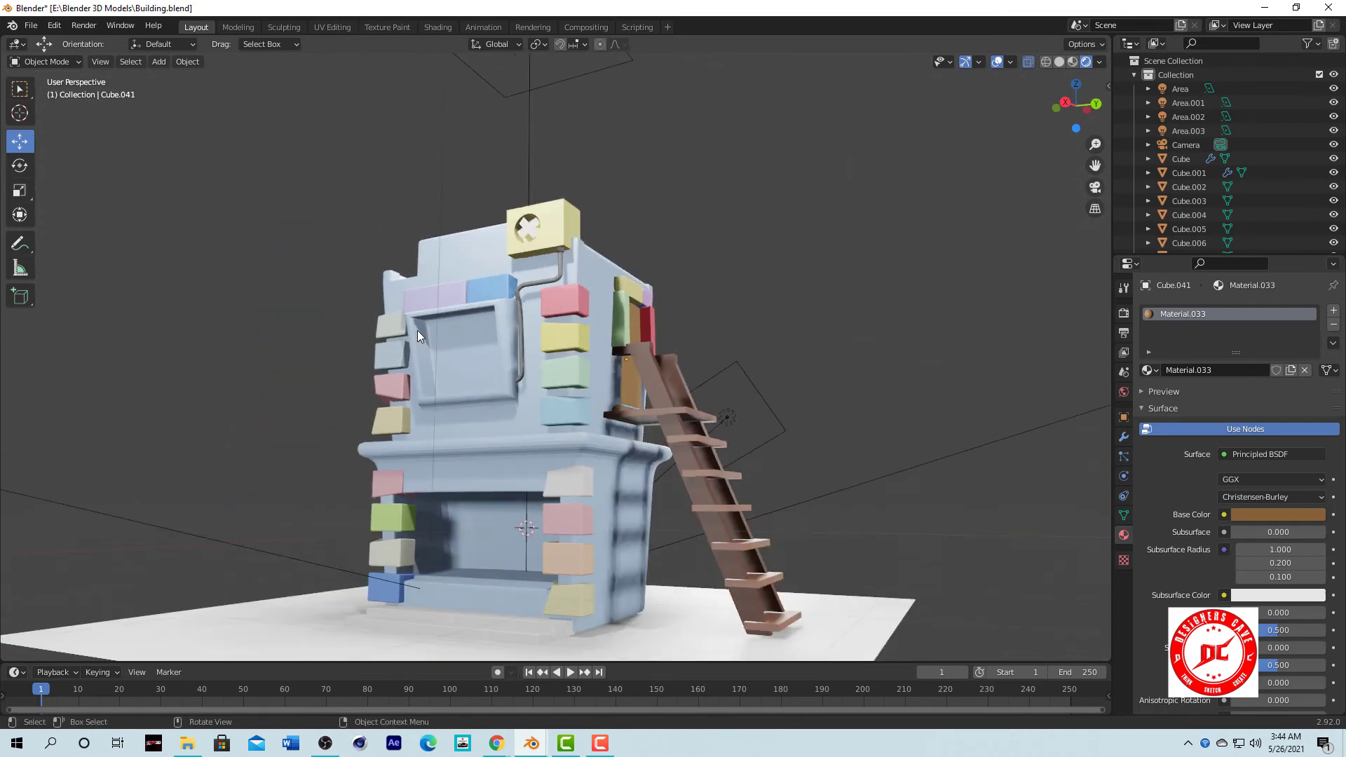
mouse_move(418, 335)
middle_down()
mouse_move(638, 345)
mouse_move(595, 356)
middle_up()
scroll(753, 369, up, 5)
scroll(539, 384, up, 2)
click(539, 383)
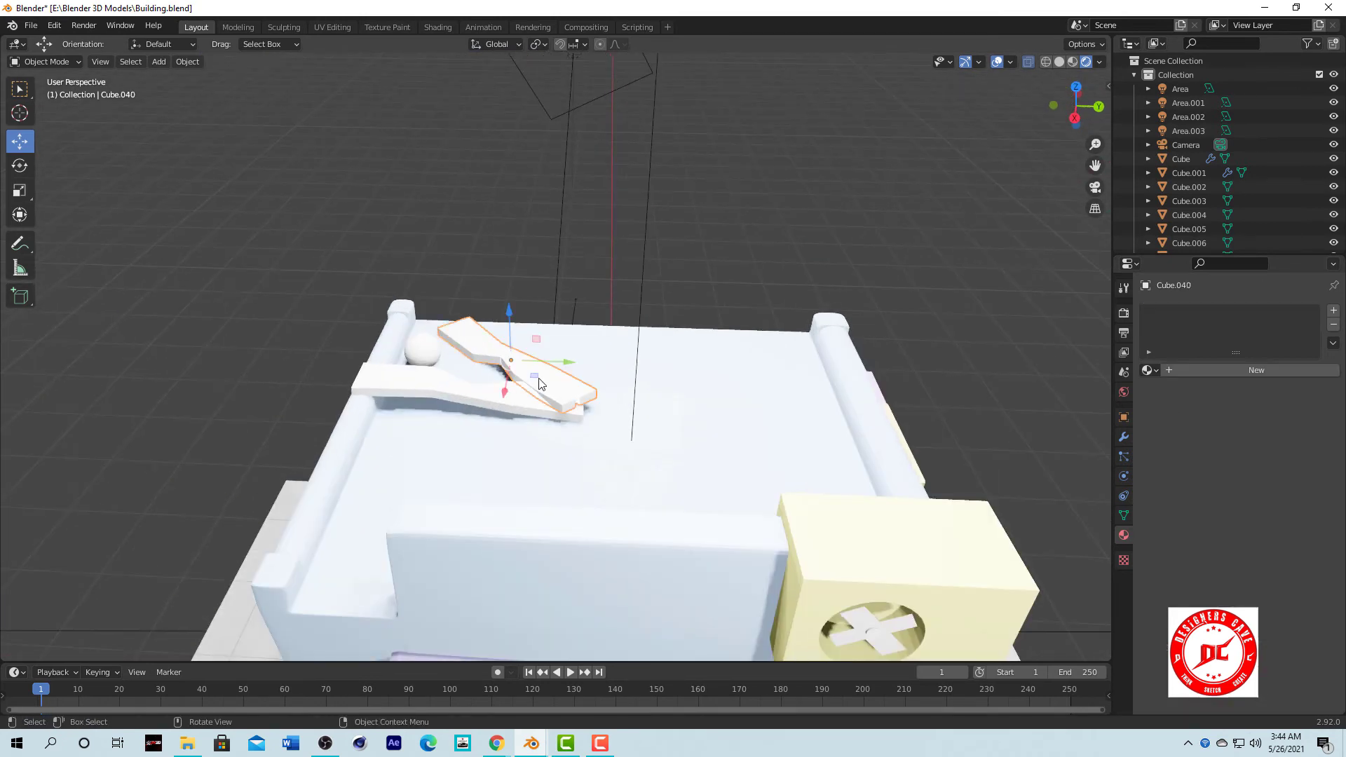
click(1297, 373)
click(1277, 514)
click(1231, 398)
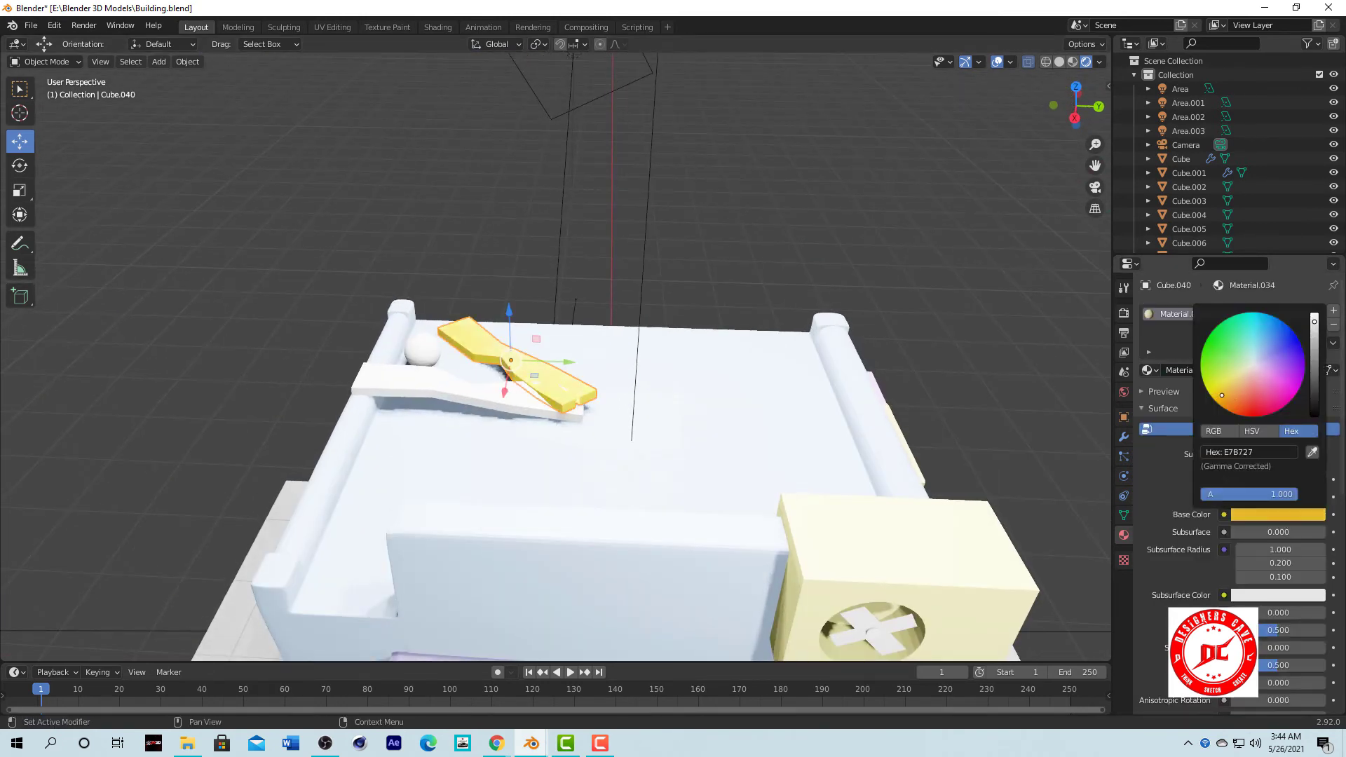
drag(1315, 354, 1315, 367)
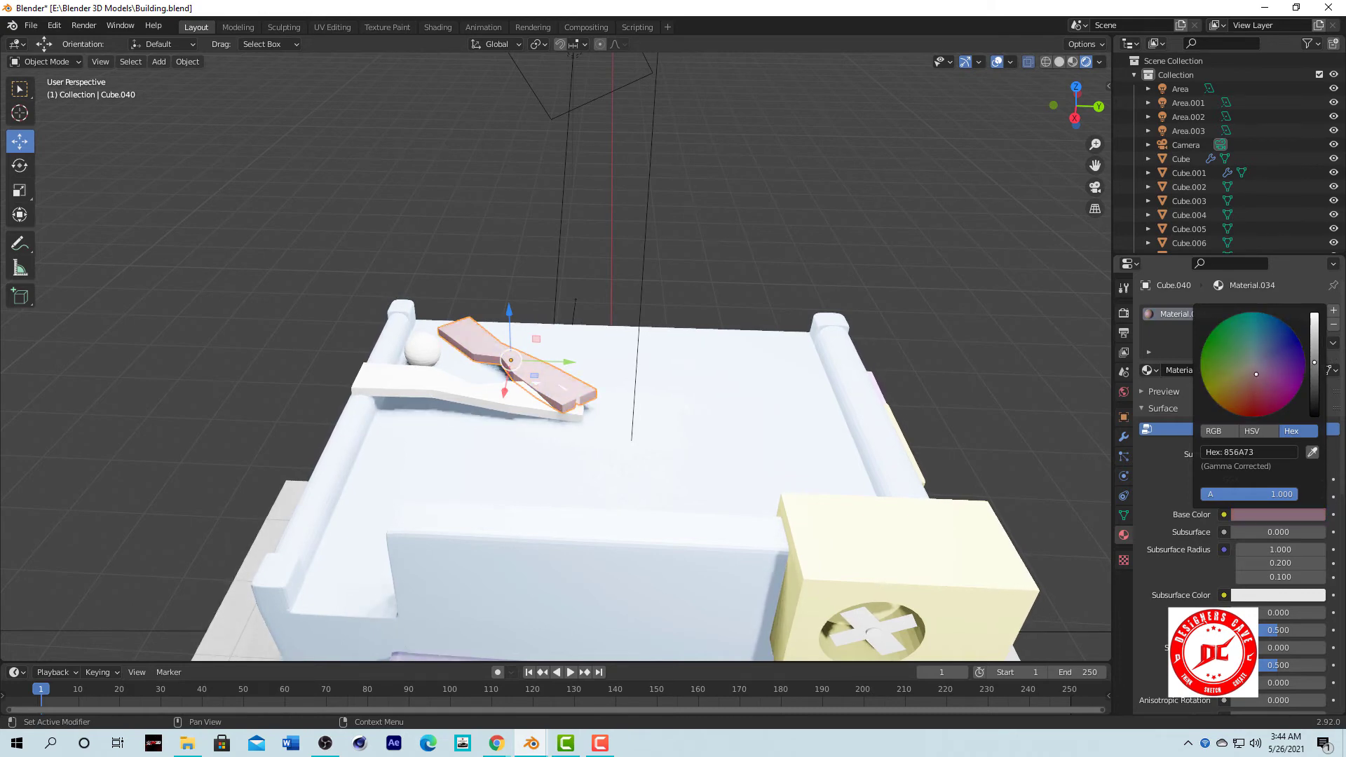
Tweak the roof piece's tan colour and make the small roof sphere yellow (E7AB0F).
scroll(630, 294, down, 4)
mouse_move(546, 200)
middle_down()
mouse_move(631, 294)
mouse_move(1211, 493)
middle_up()
scroll(631, 294, up, 5)
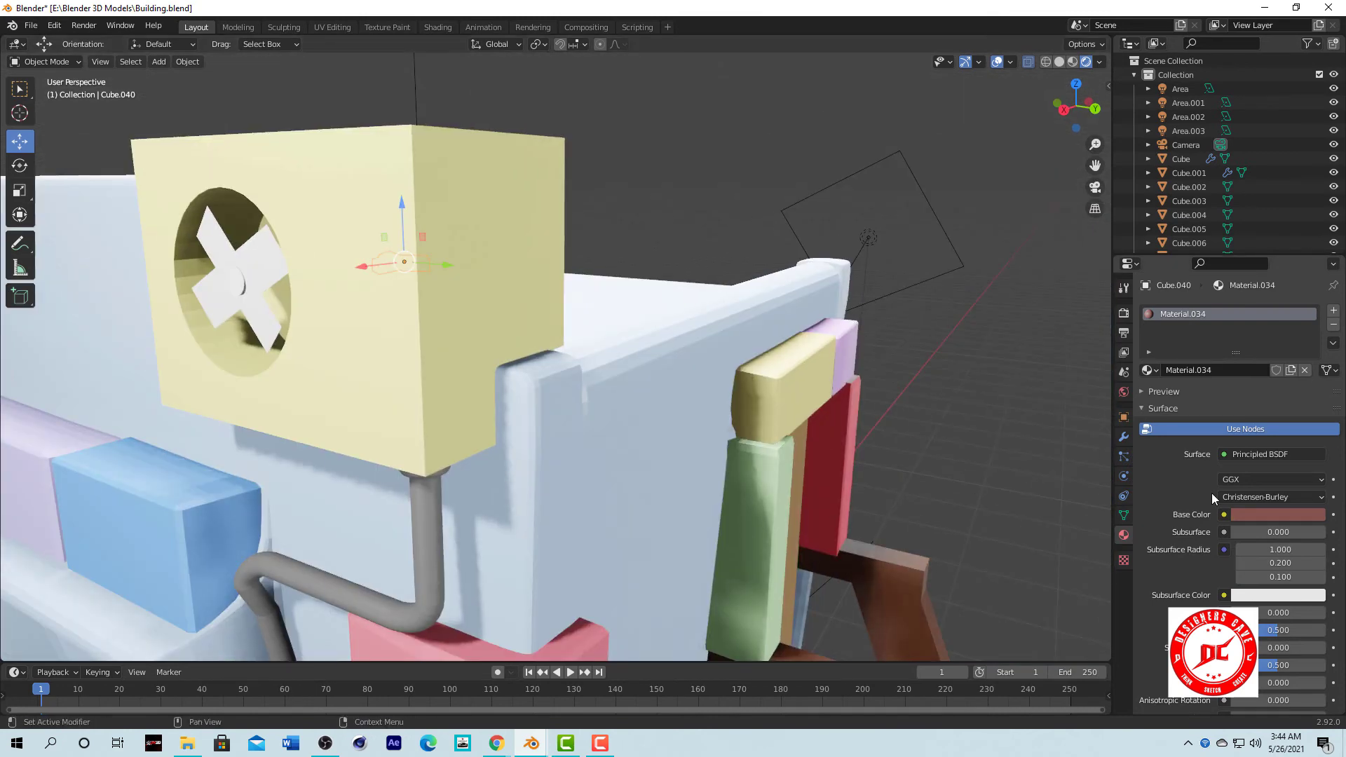
click(1254, 513)
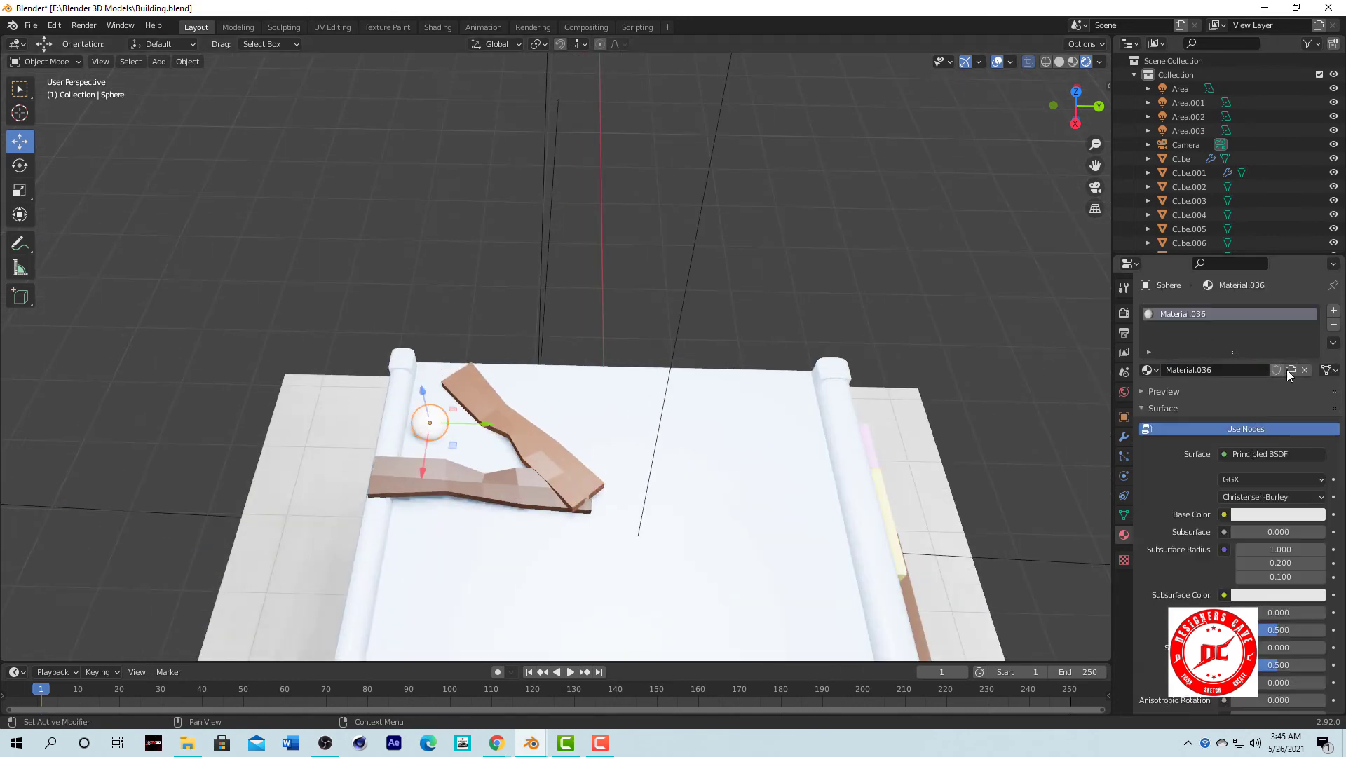
click(1263, 522)
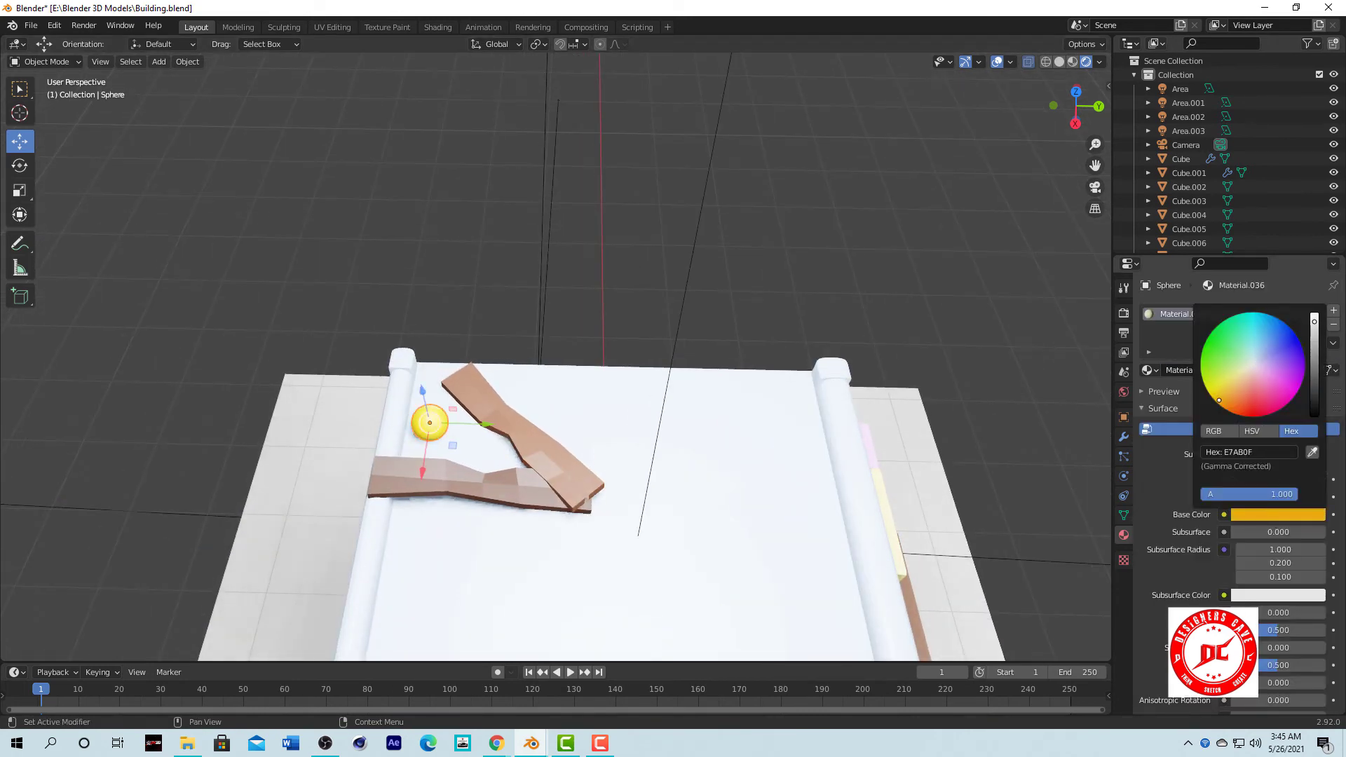
click(624, 306)
Move the Area light along Y to -8.7788 m.
key(g)
key(y)
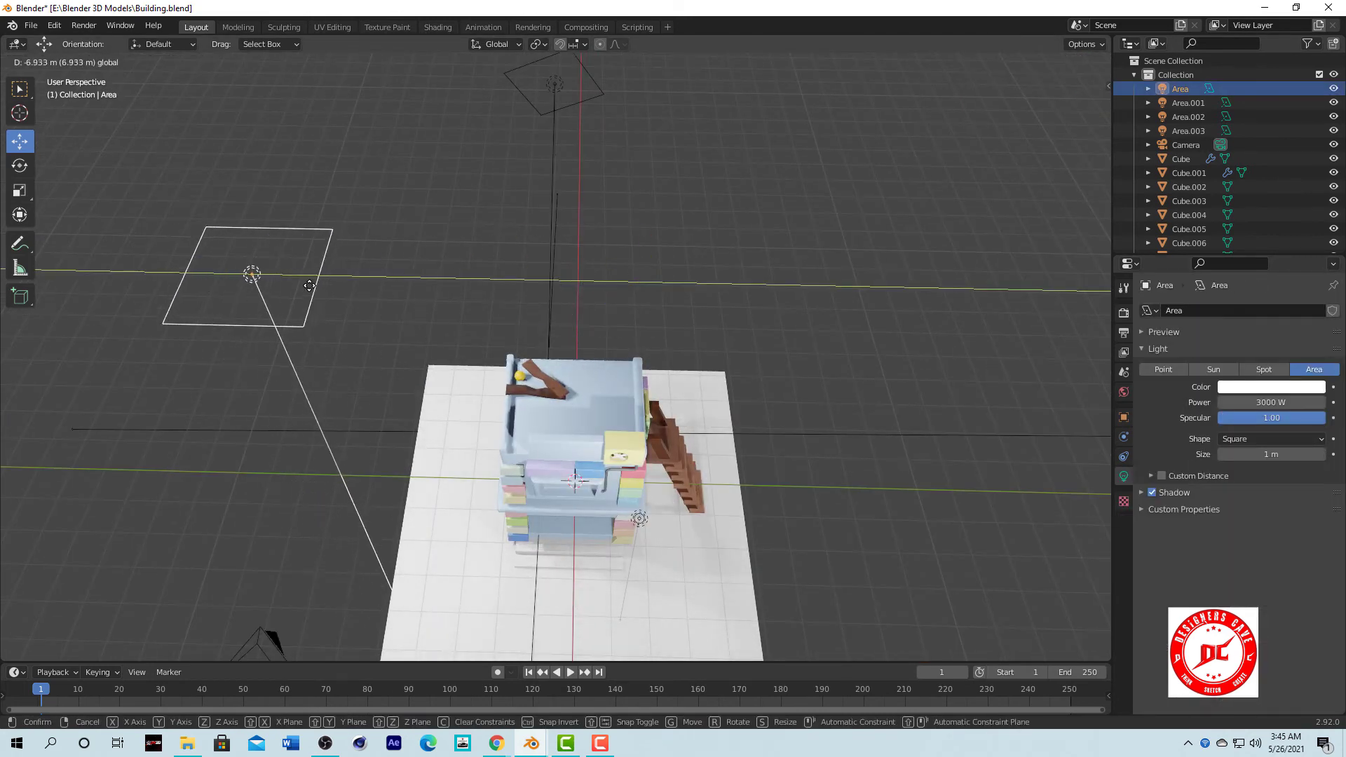
click(361, 482)
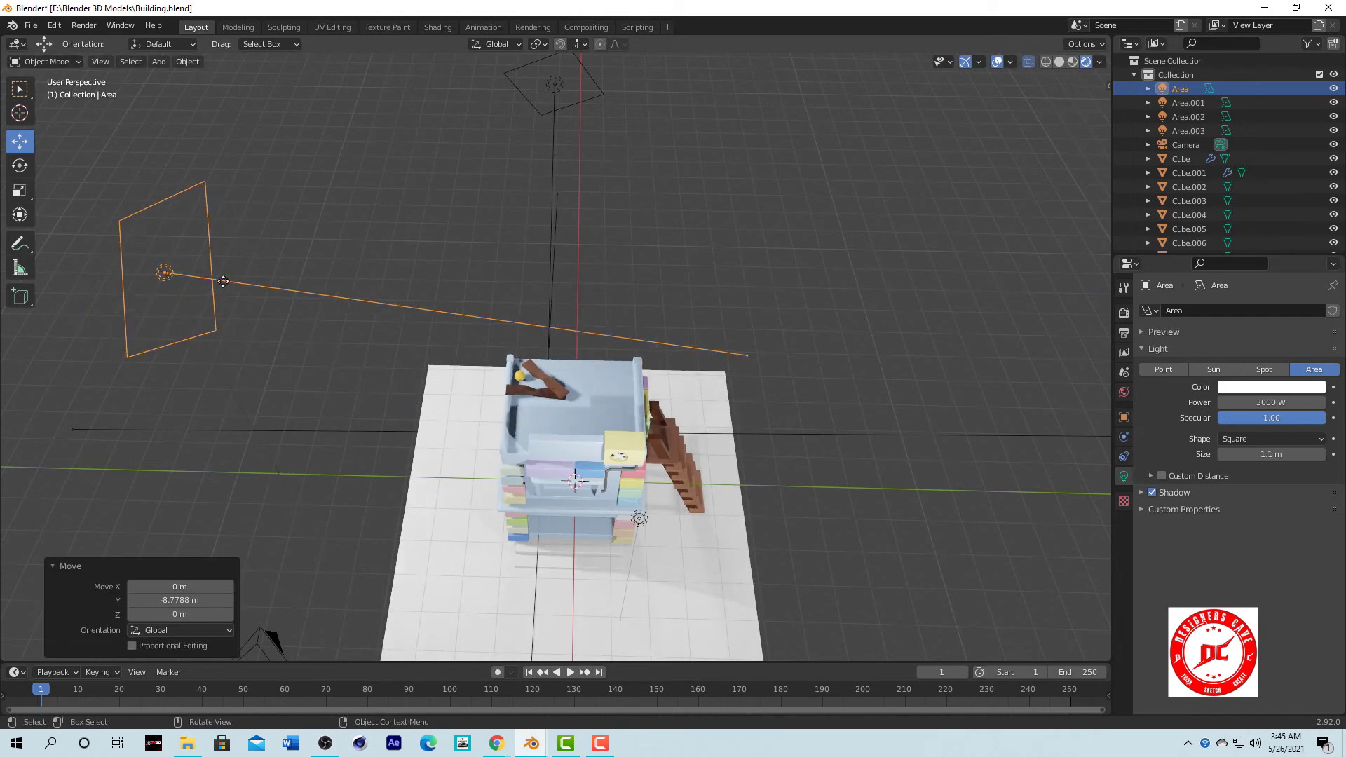
click(670, 295)
middle_drag(670, 296, 596, 404)
scroll(718, 398, up, 4)
scroll(719, 404, down, 5)
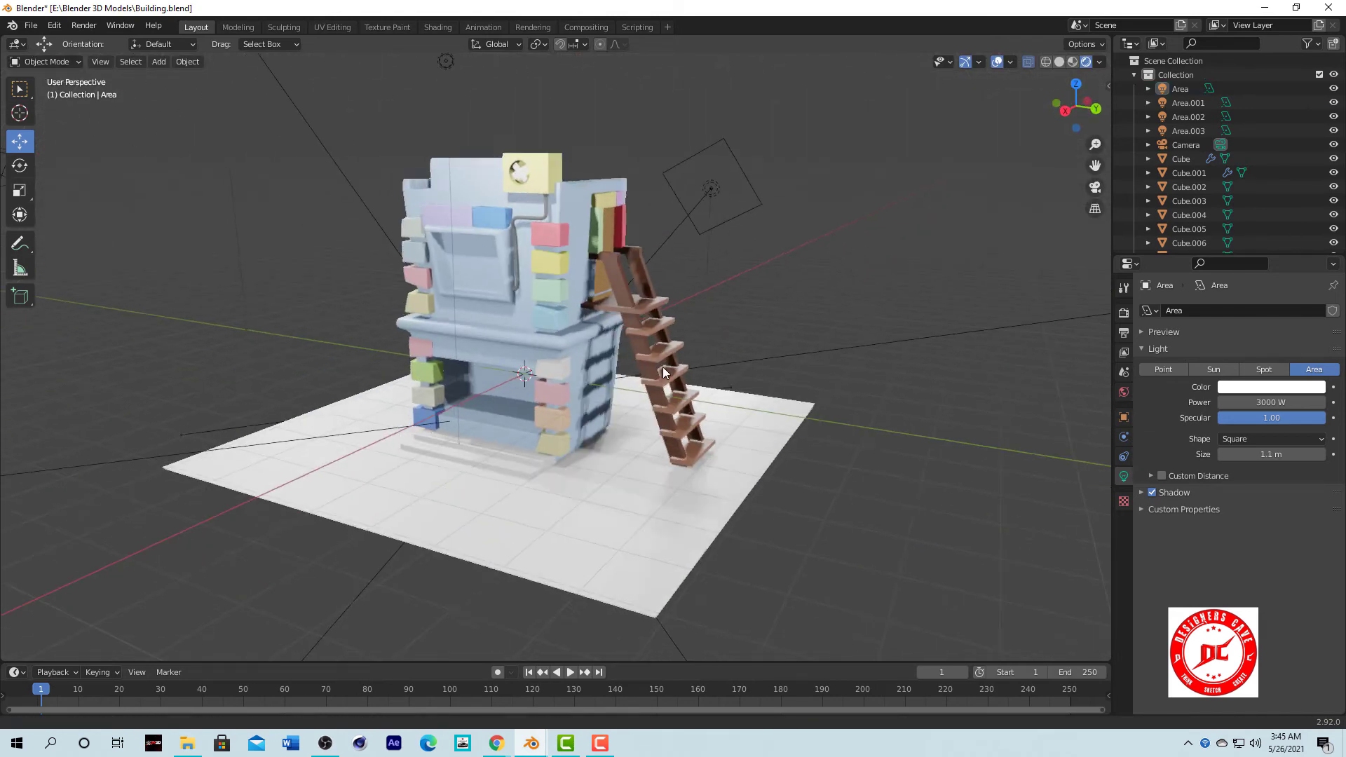
Give the fan hub cylinder a new material sampled from the ladder's brown.
click(525, 172)
click(1123, 534)
click(1289, 517)
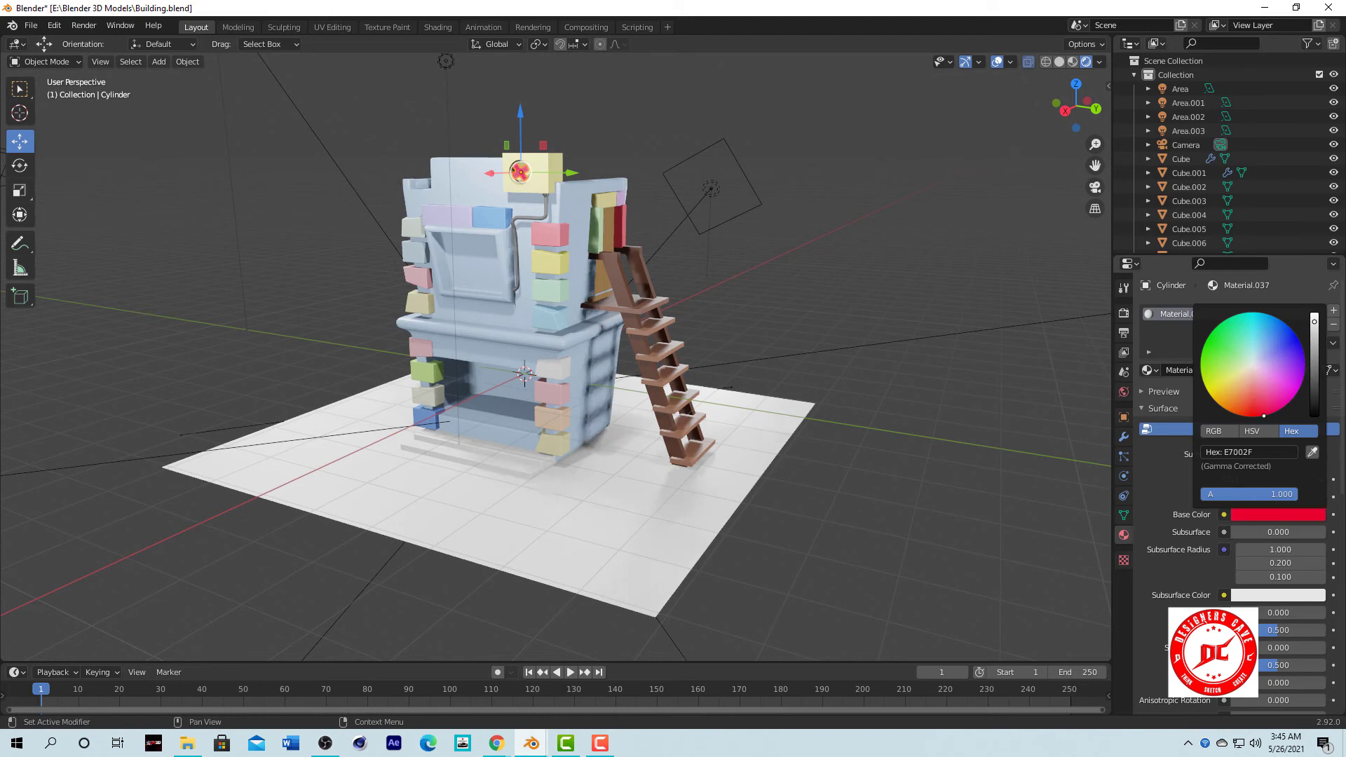
click(1311, 452)
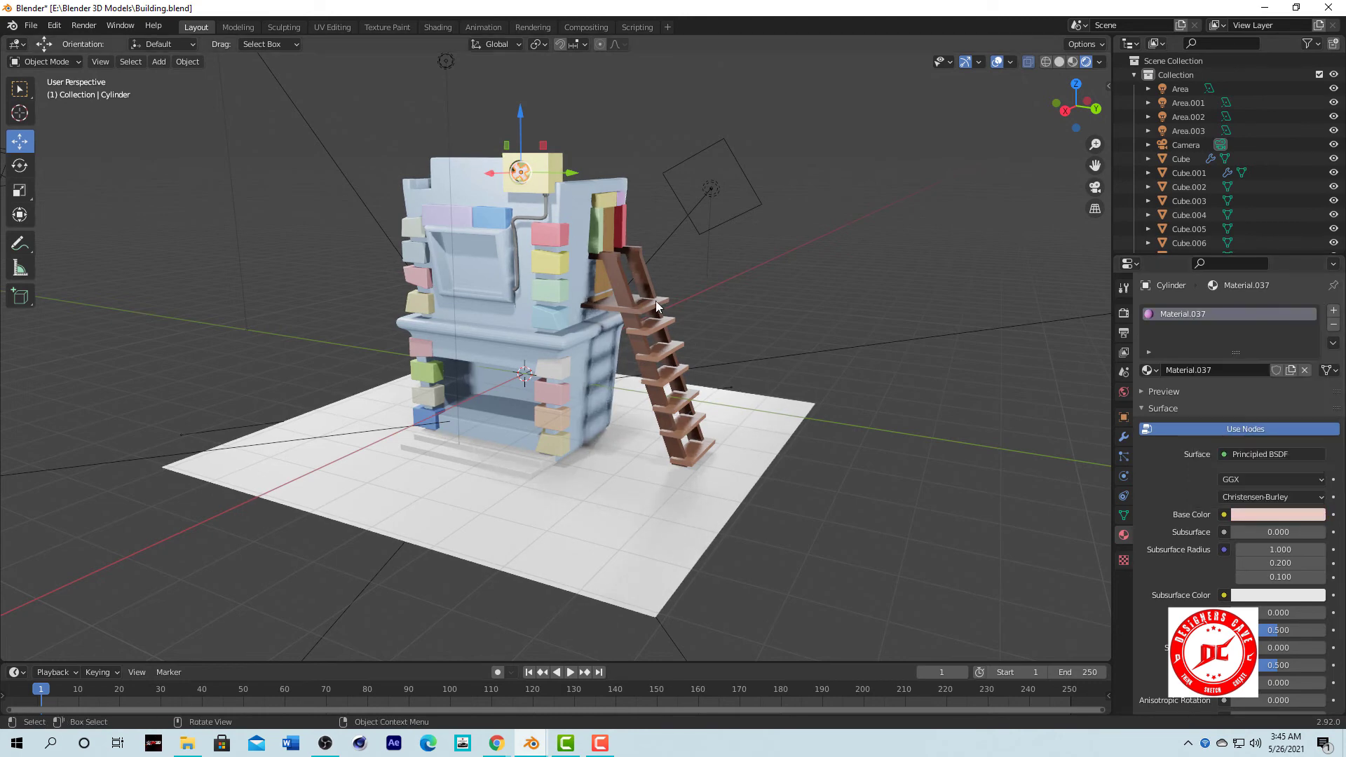
click(1277, 514)
click(1311, 452)
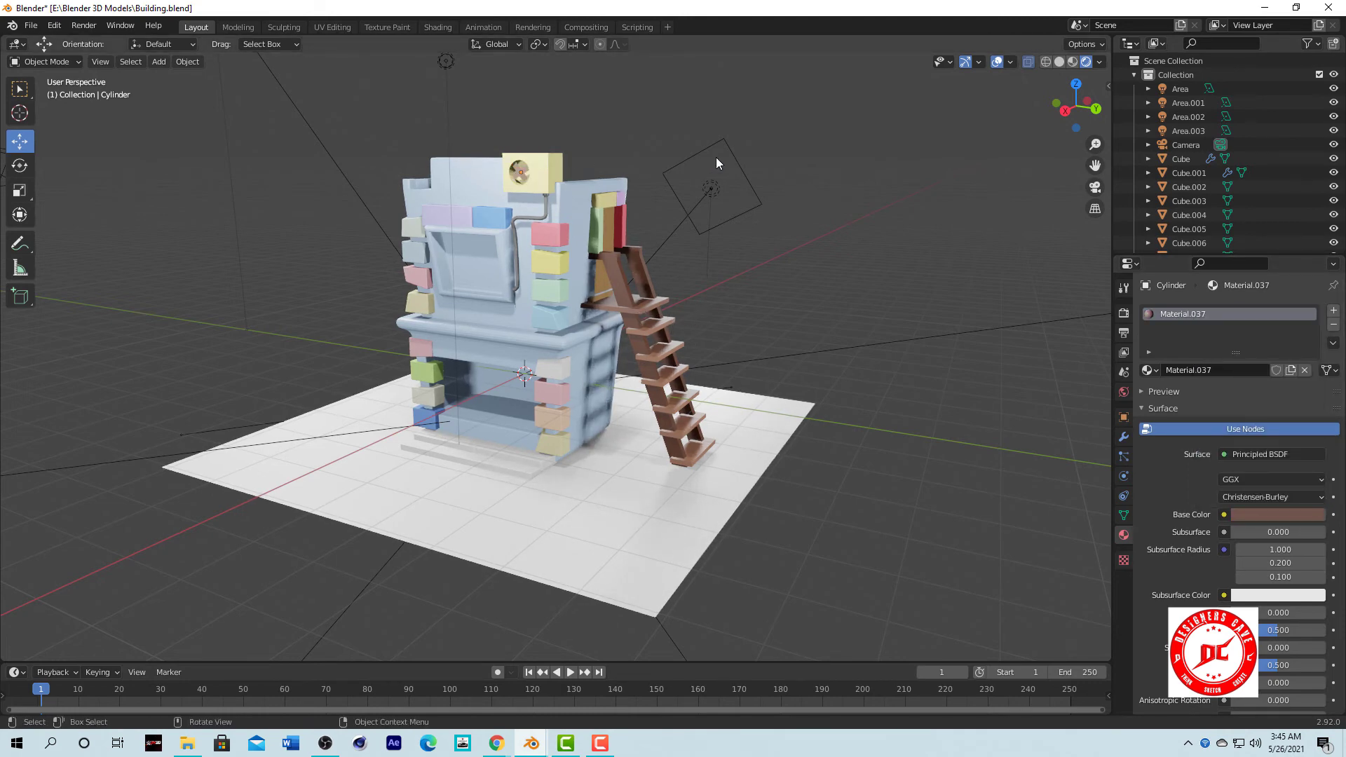
mouse_move(716, 157)
middle_down()
mouse_move(766, 430)
mouse_move(641, 480)
middle_up()
click(422, 454)
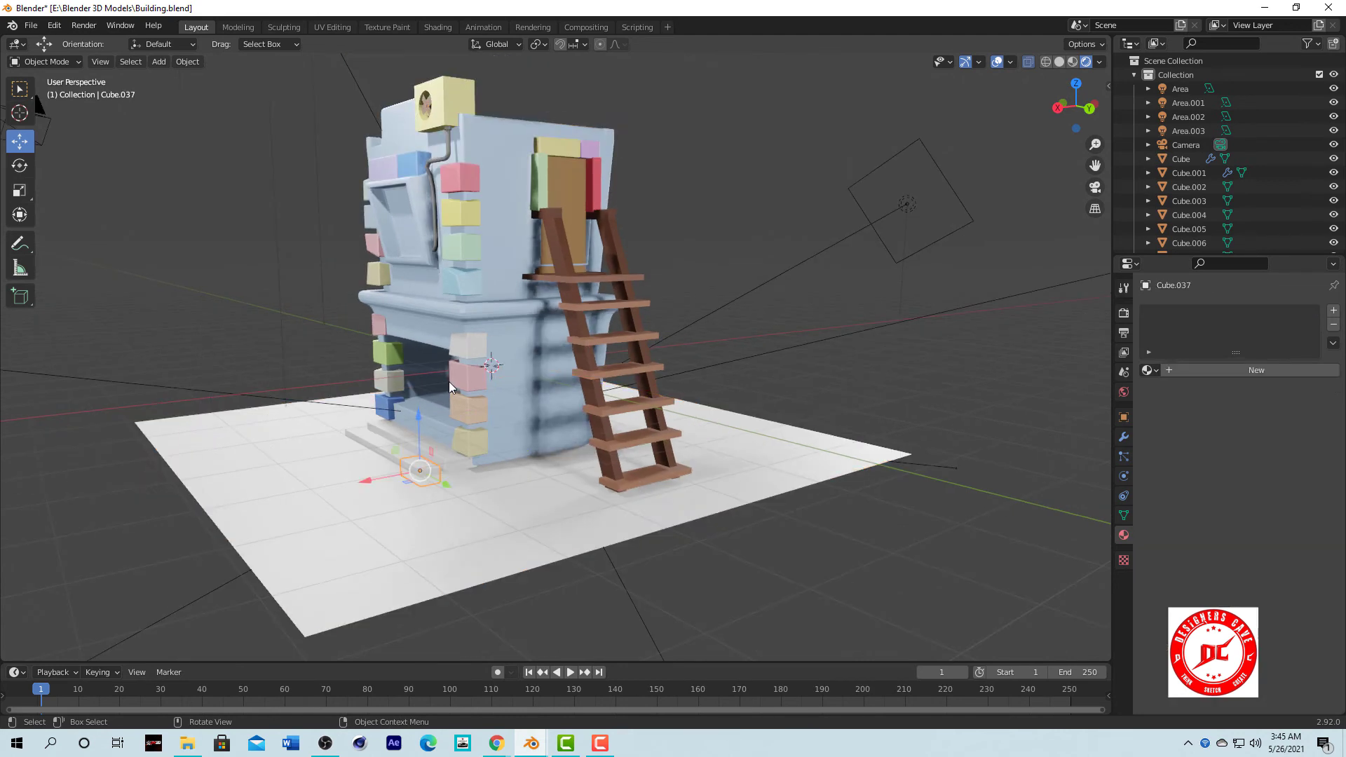
Give the first step slab a new material and show its nodes in a Shader Editor.
click(1191, 370)
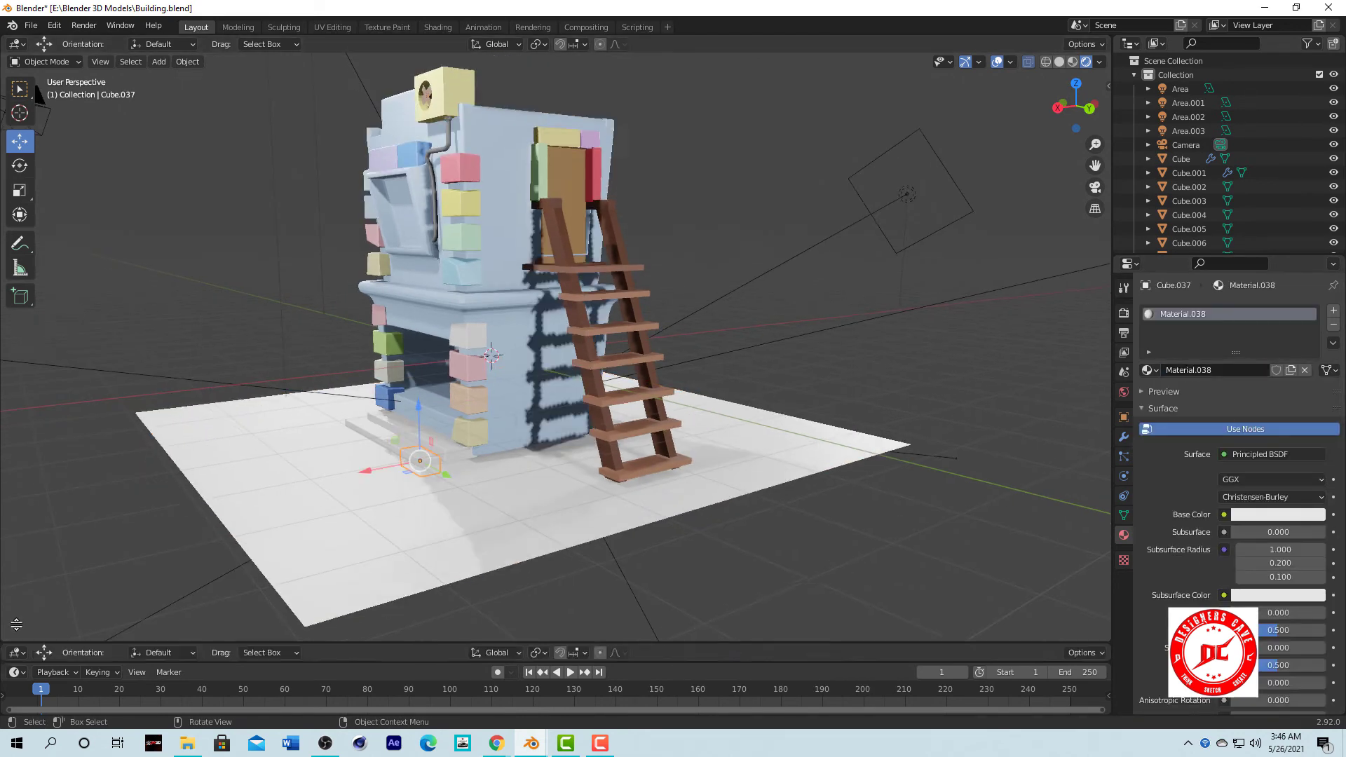
drag(32, 659, 483, 436)
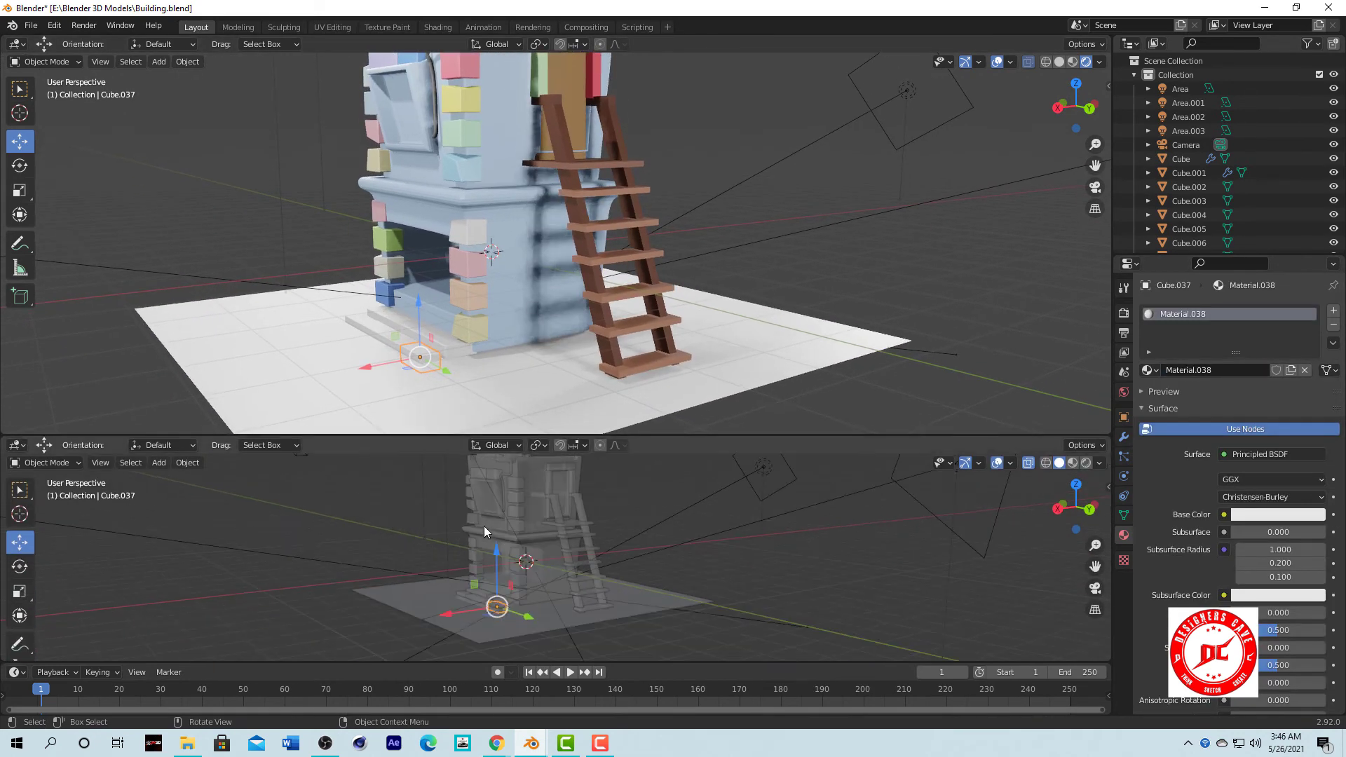
click(17, 445)
click(42, 583)
middle_drag(470, 563, 753, 557)
click(797, 482)
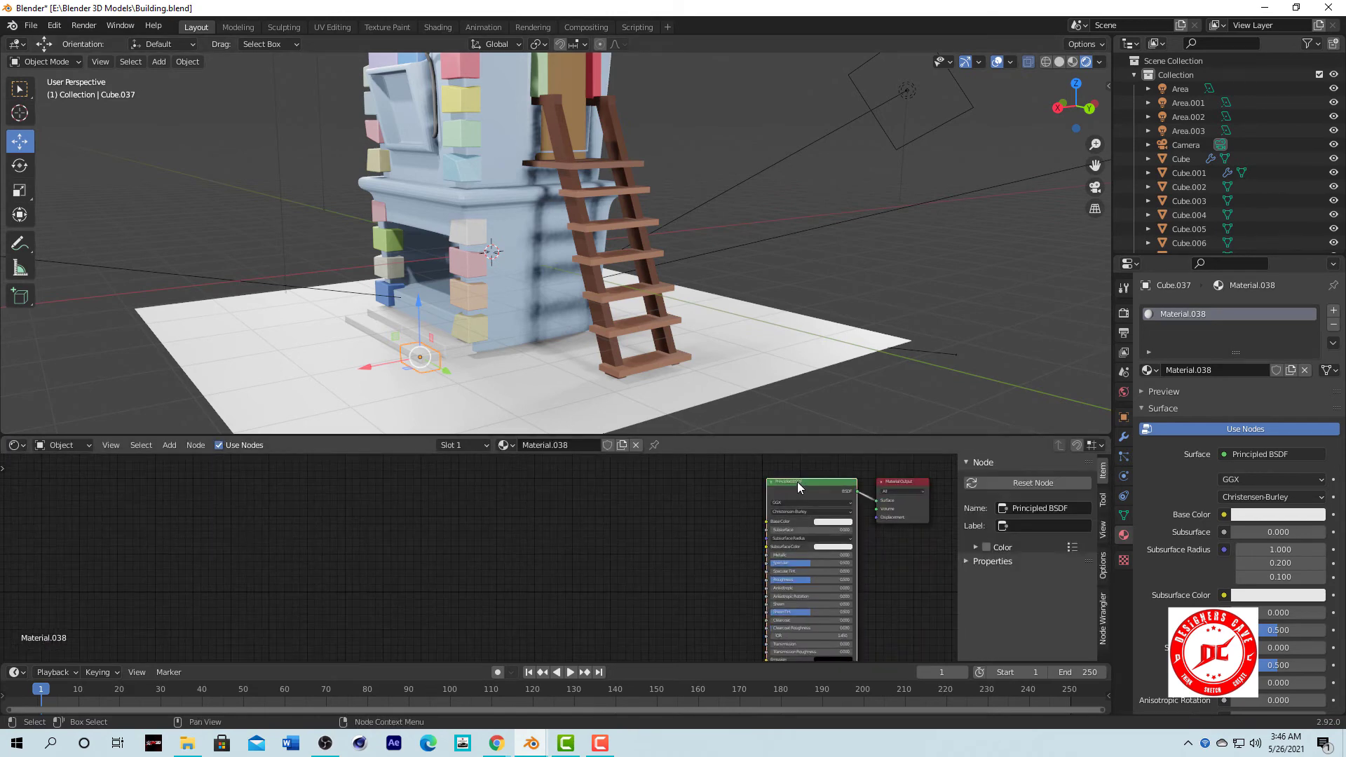
Load the five brick texture files into the step slab's material with Ctrl+Shift+T.
key(ctrl+shift+t)
drag(346, 258, 330, 151)
click(1155, 674)
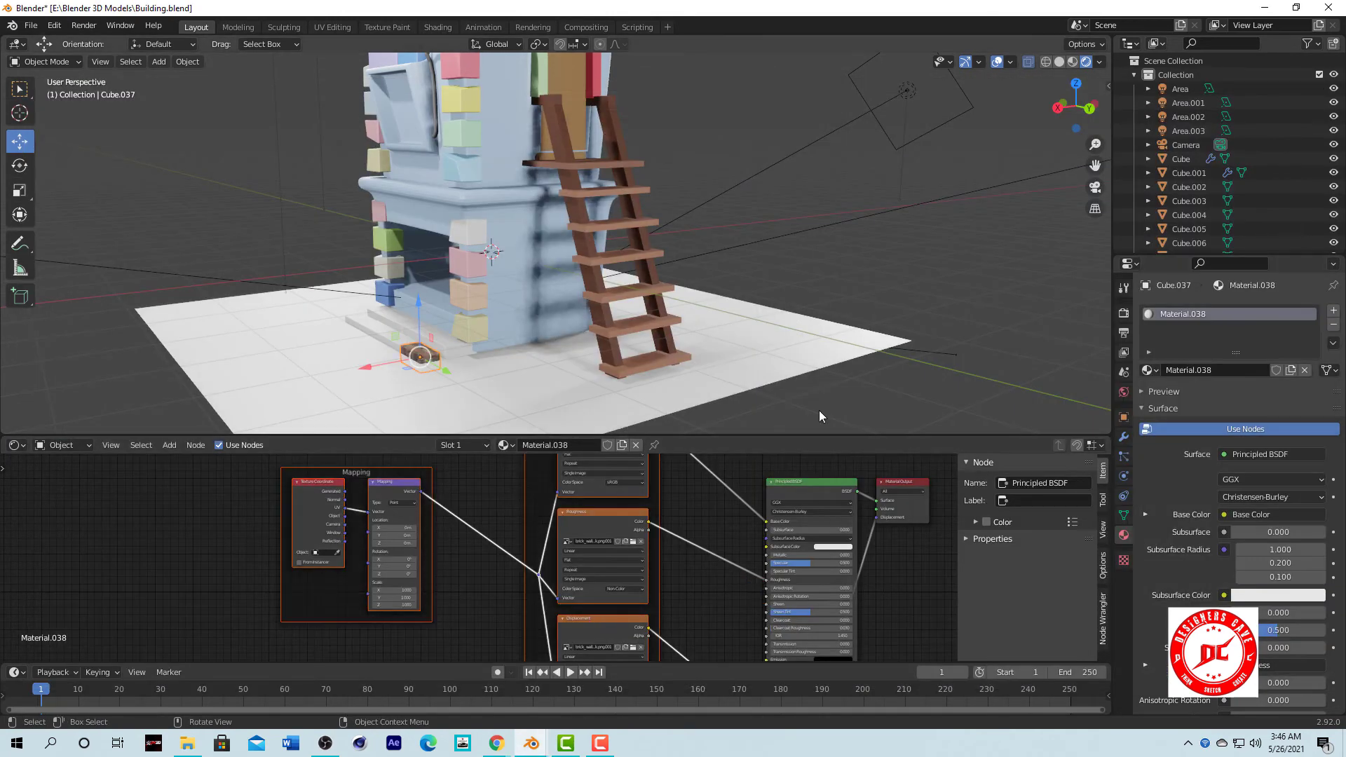
scroll(439, 393, up, 5)
scroll(552, 347, down, 2)
scroll(460, 329, up, 3)
Give the second step slab a new material and delete the brick texture nodes.
click(460, 330)
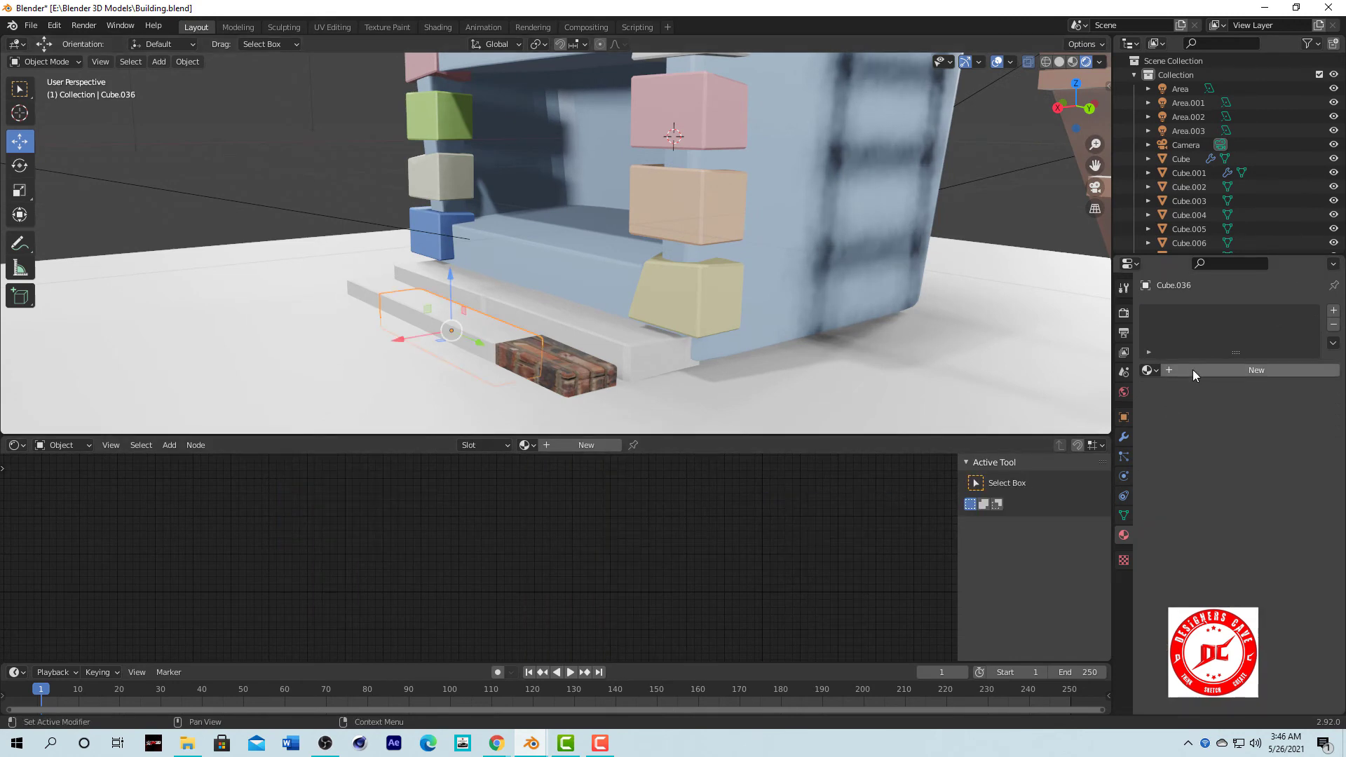
click(1192, 369)
click(806, 482)
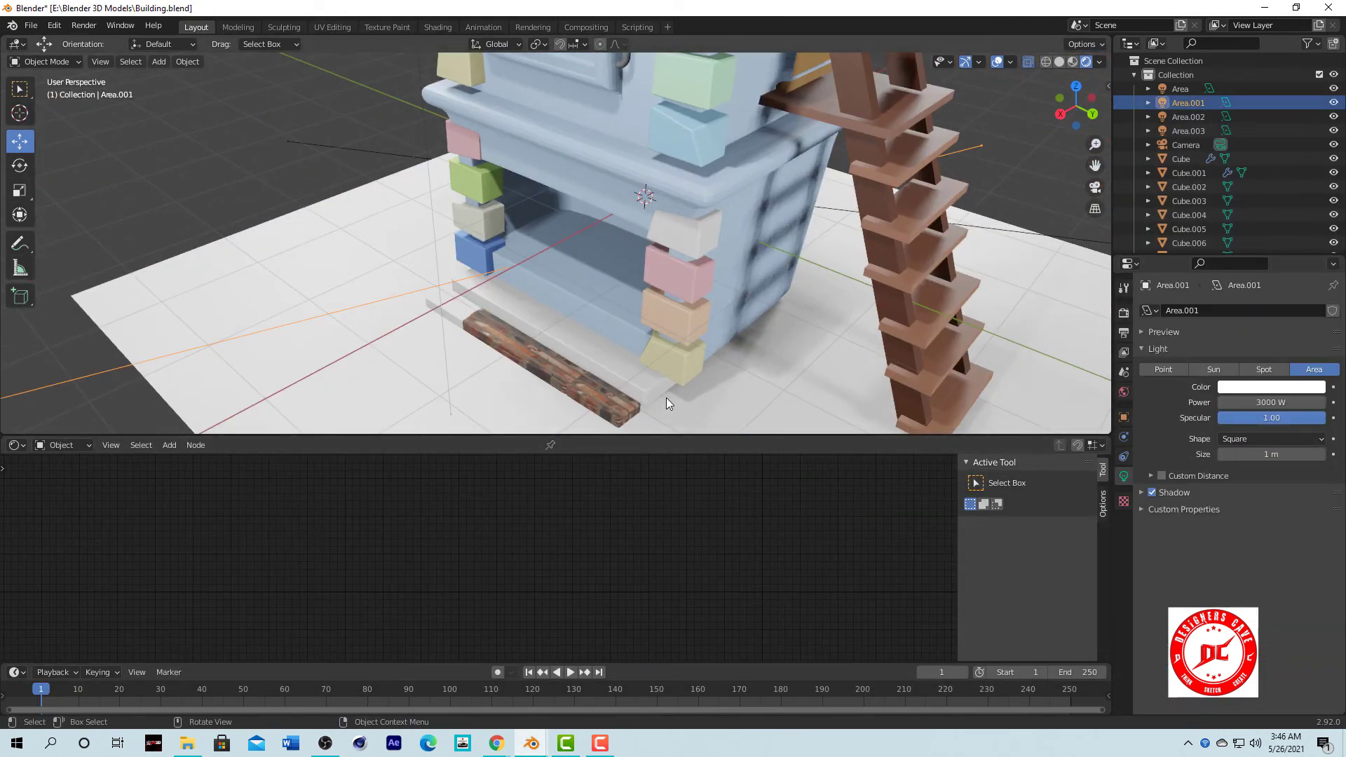
click(639, 406)
key(x)
drag(544, 607, 636, 640)
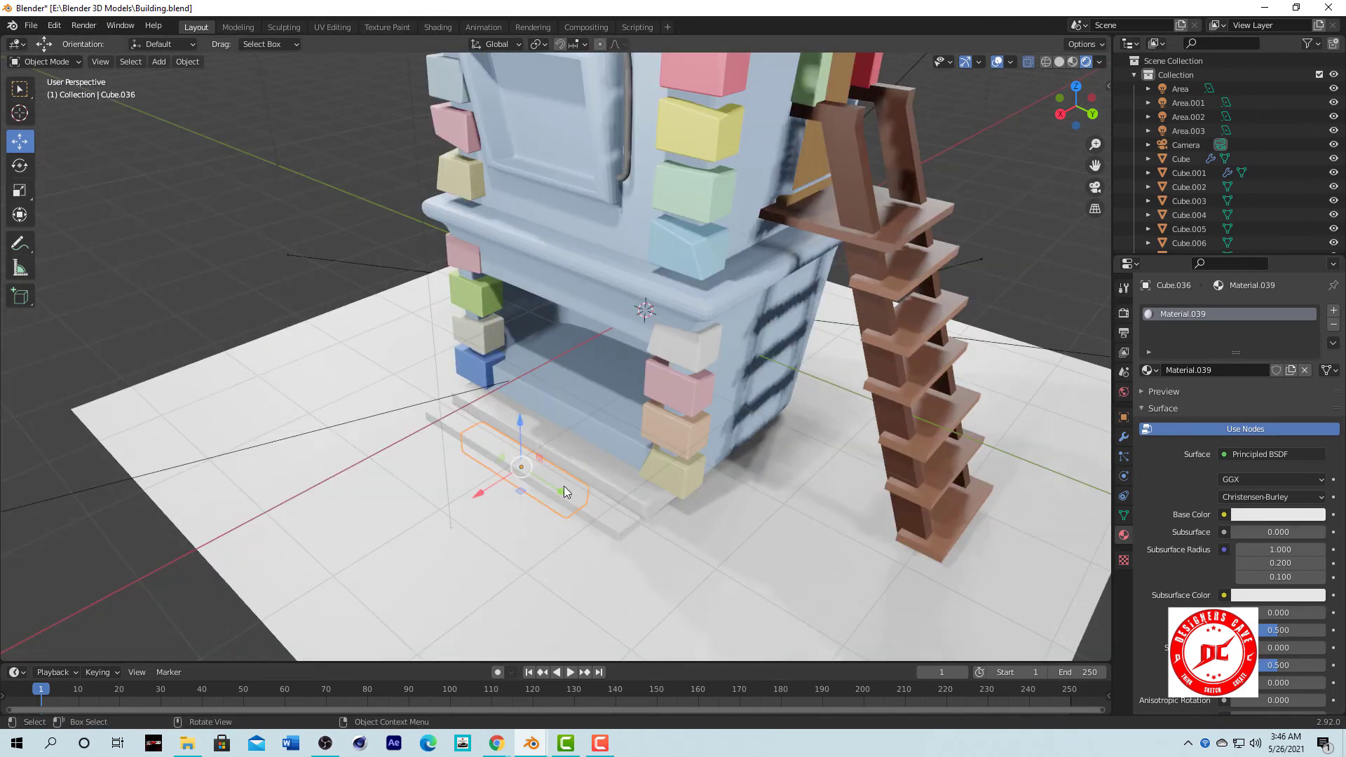
Colour the smaller step slabs dark brown, sampled from the ladder.
click(1260, 516)
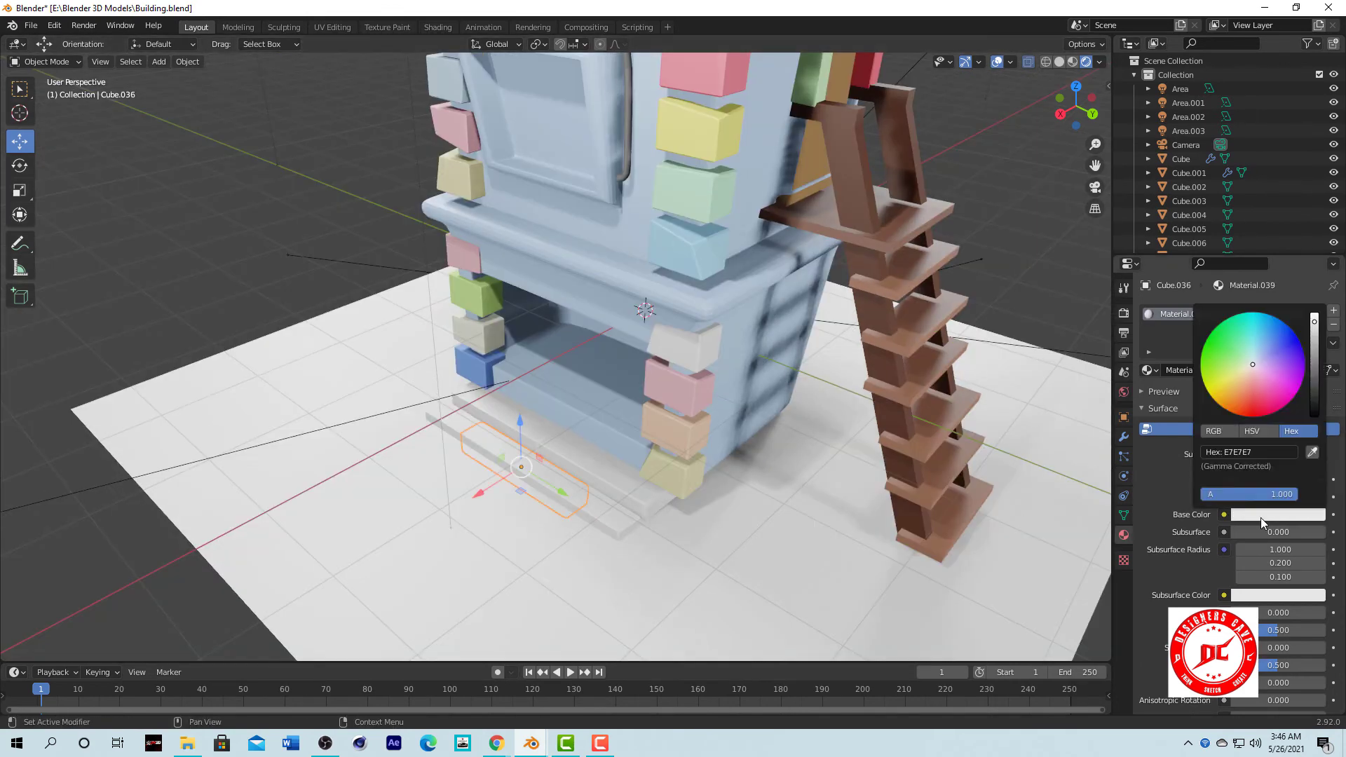
click(1260, 514)
click(1311, 451)
click(911, 421)
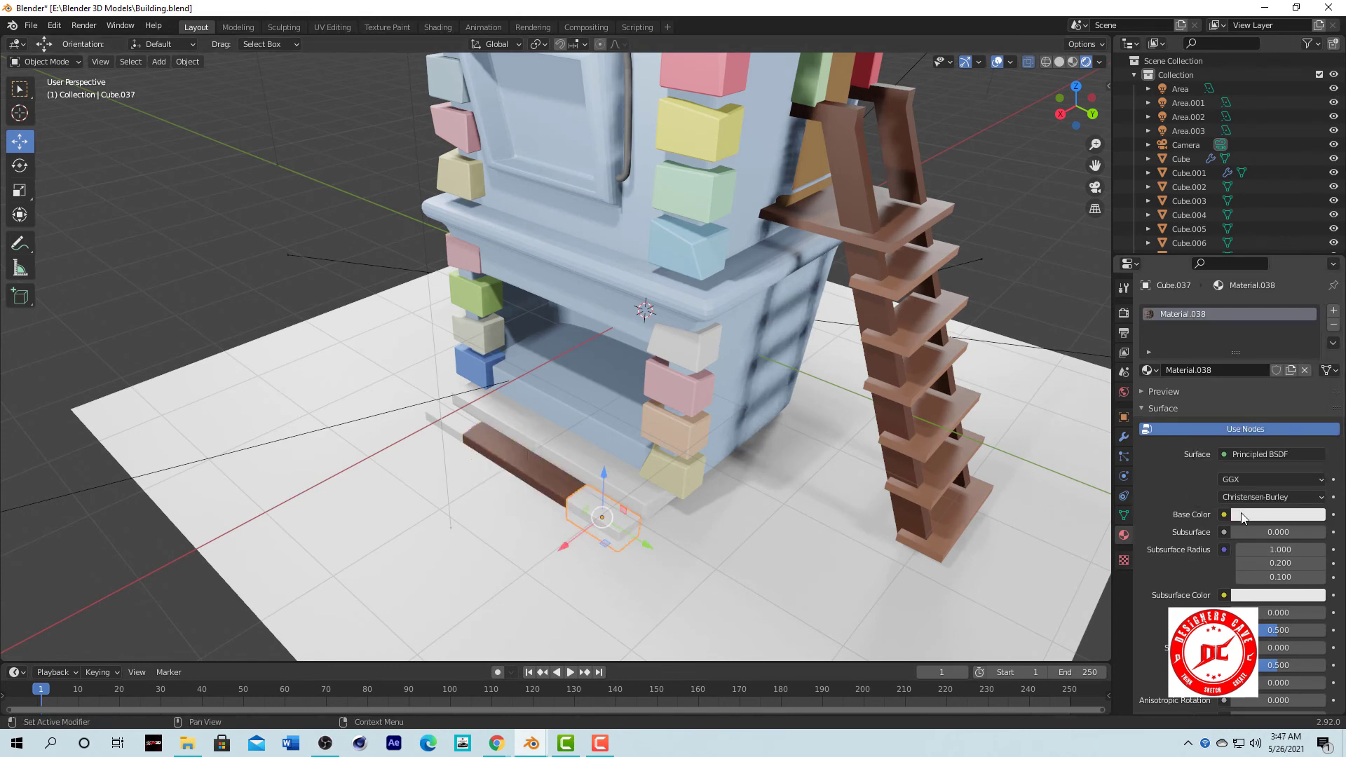
click(1243, 517)
key(e)
click(913, 524)
click(1274, 515)
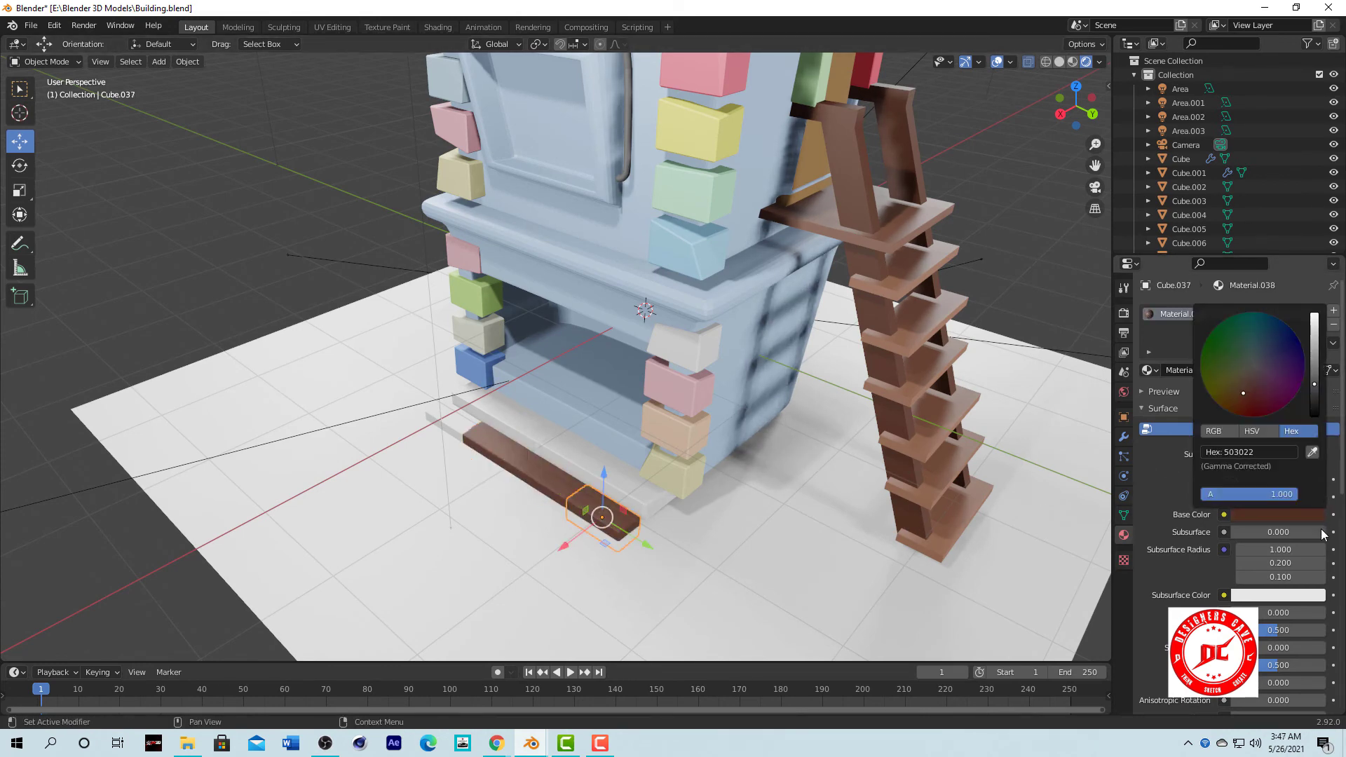
click(449, 418)
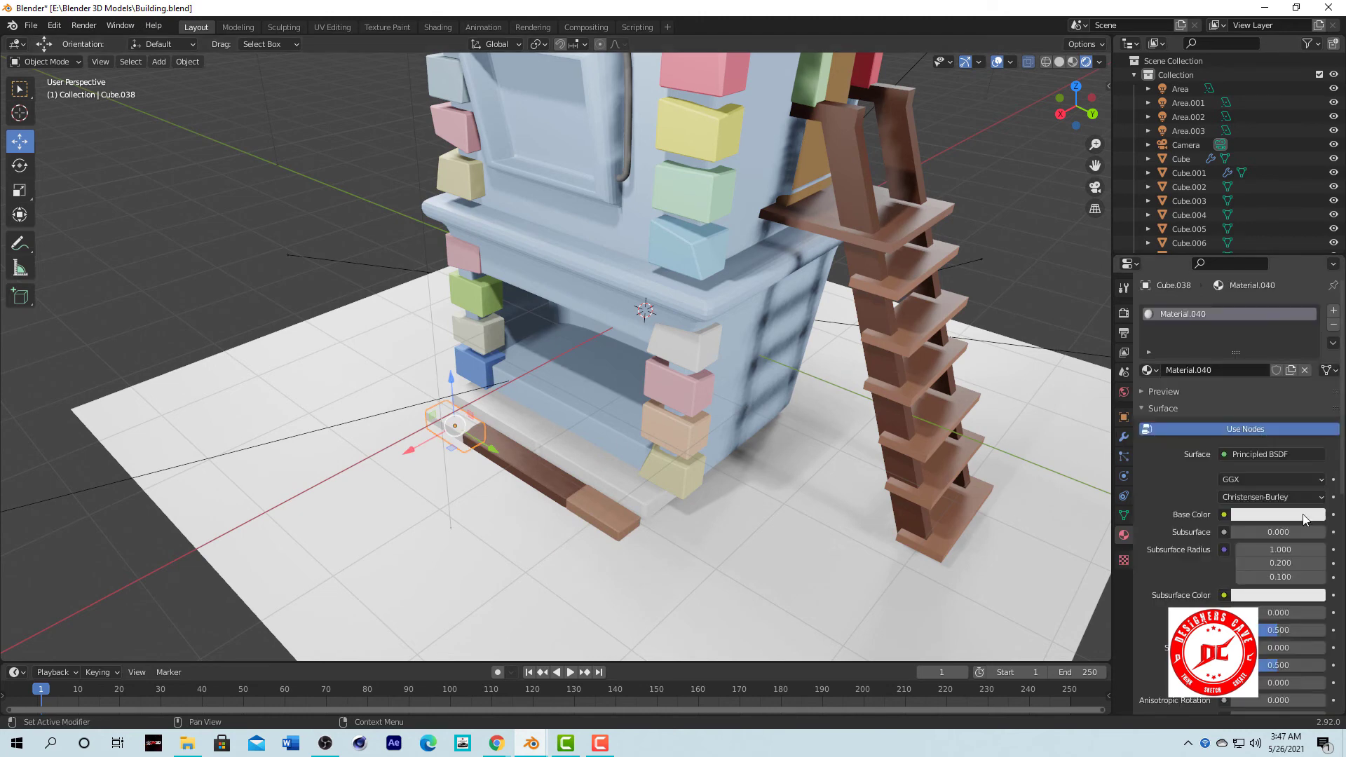
Give the long light step slab and the next slab brown shades sampled from the scene.
click(1302, 515)
click(606, 473)
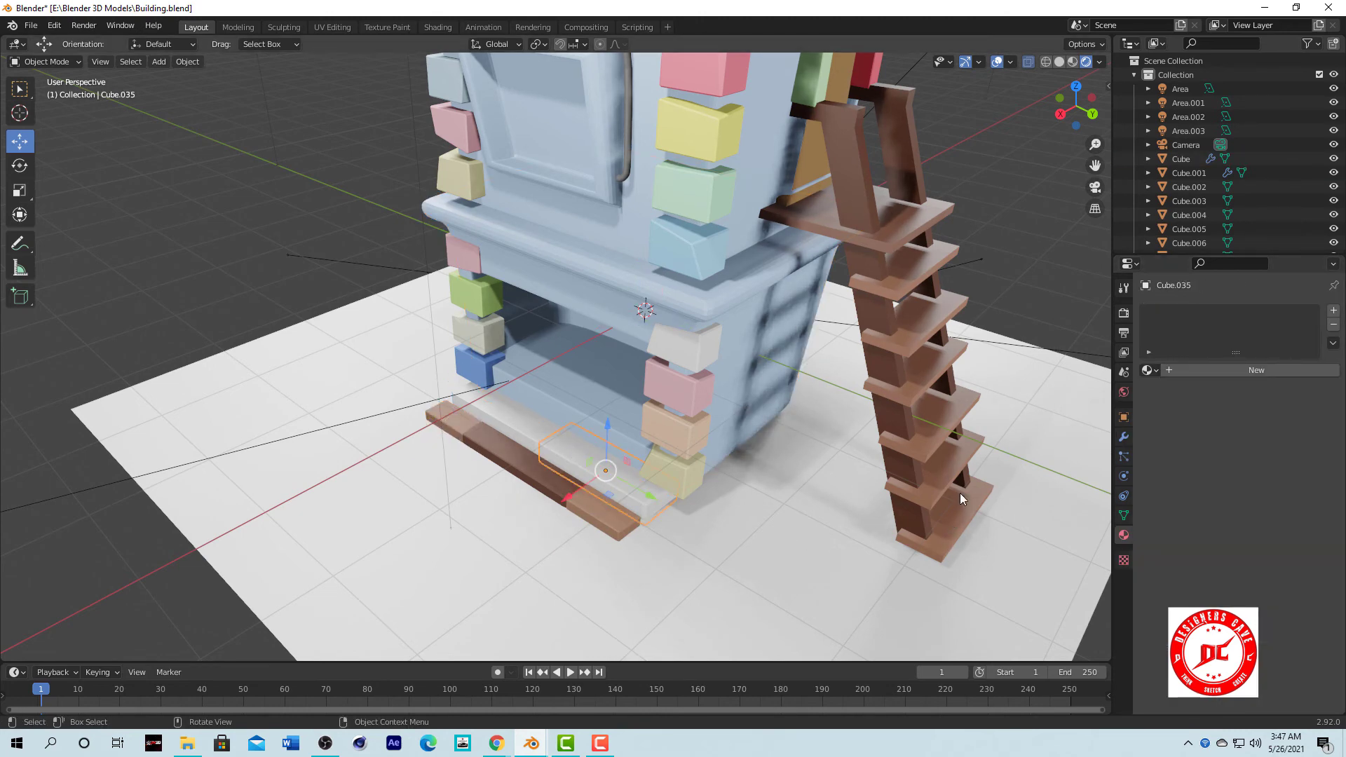
click(1276, 515)
click(1275, 514)
click(1316, 457)
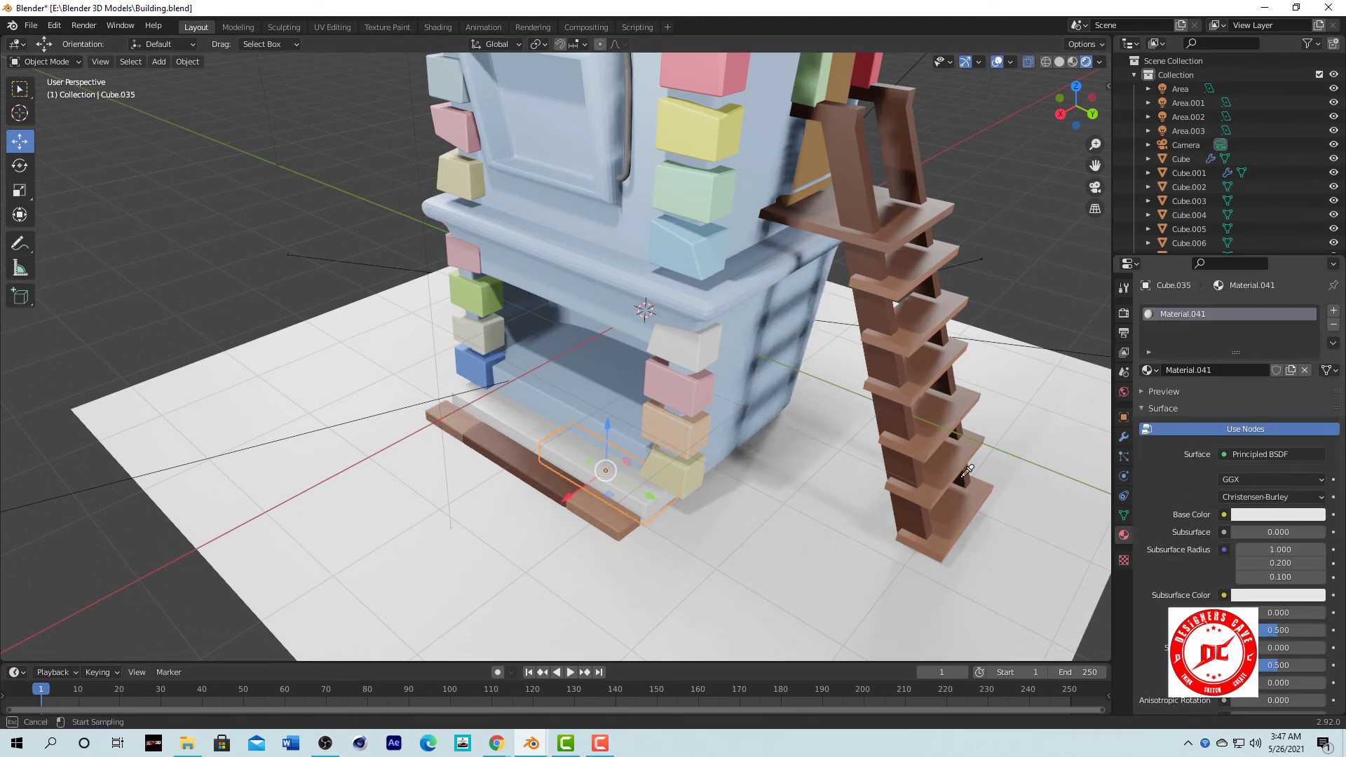
click(509, 429)
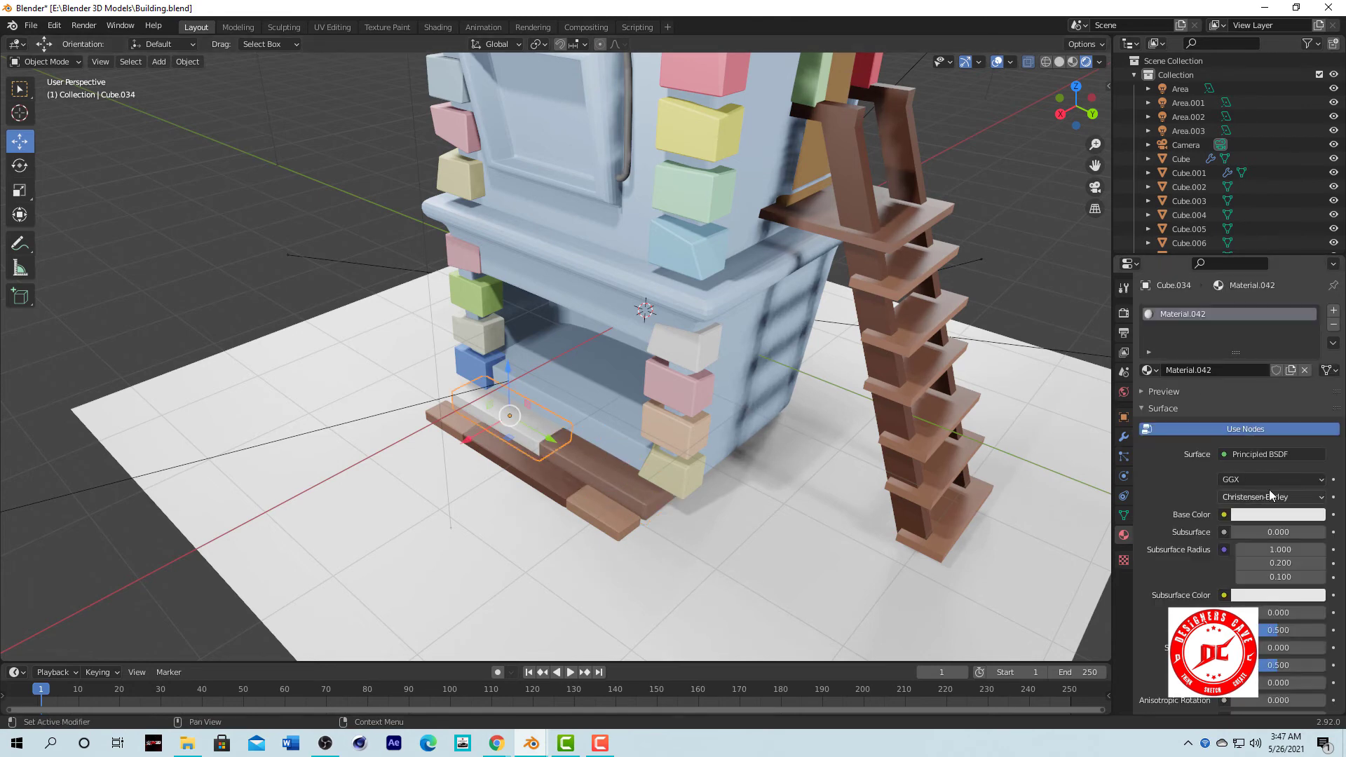
click(1275, 514)
Raise the brown base brick slightly along Z and look around the building.
mouse_move(486, 428)
middle_down()
mouse_move(608, 381)
mouse_move(625, 396)
mouse_move(537, 442)
middle_up()
click(589, 435)
click(537, 442)
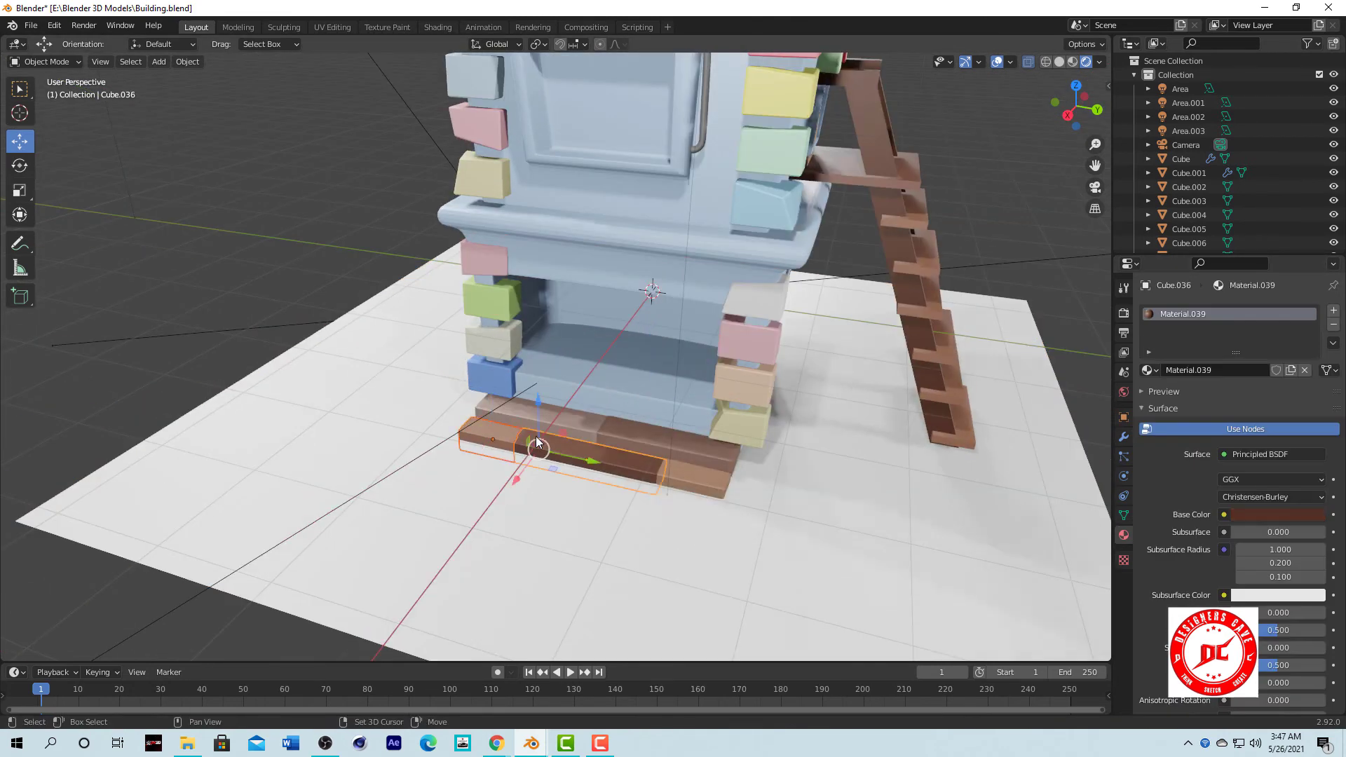
mouse_move(587, 401)
mouse_down()
mouse_move(595, 386)
mouse_move(592, 441)
mouse_up()
scroll(582, 426, down, 5)
mouse_move(582, 426)
middle_down()
mouse_move(595, 435)
mouse_move(511, 390)
middle_up()
scroll(443, 437, up, 6)
scroll(630, 412, up, 4)
scroll(676, 422, up, 1)
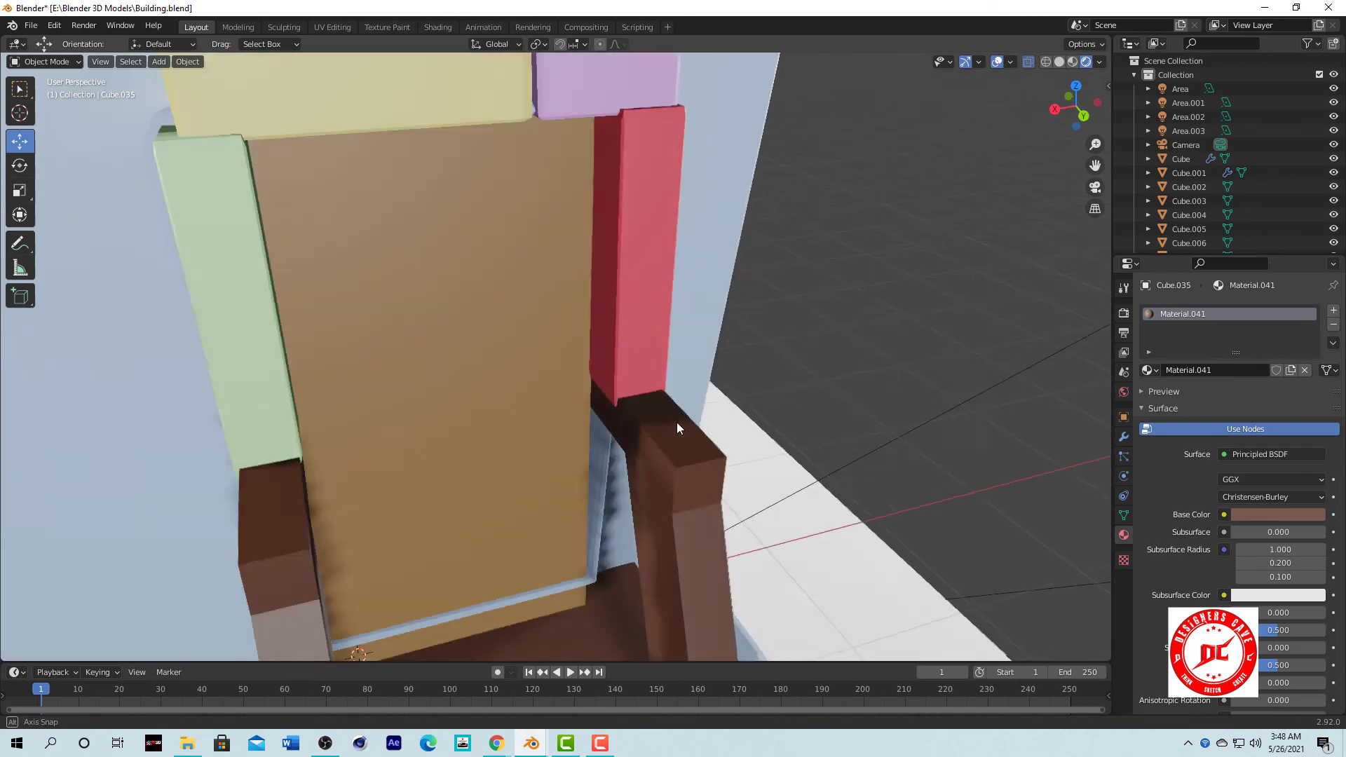
scroll(675, 422, down, 5)
scroll(440, 312, up, 2)
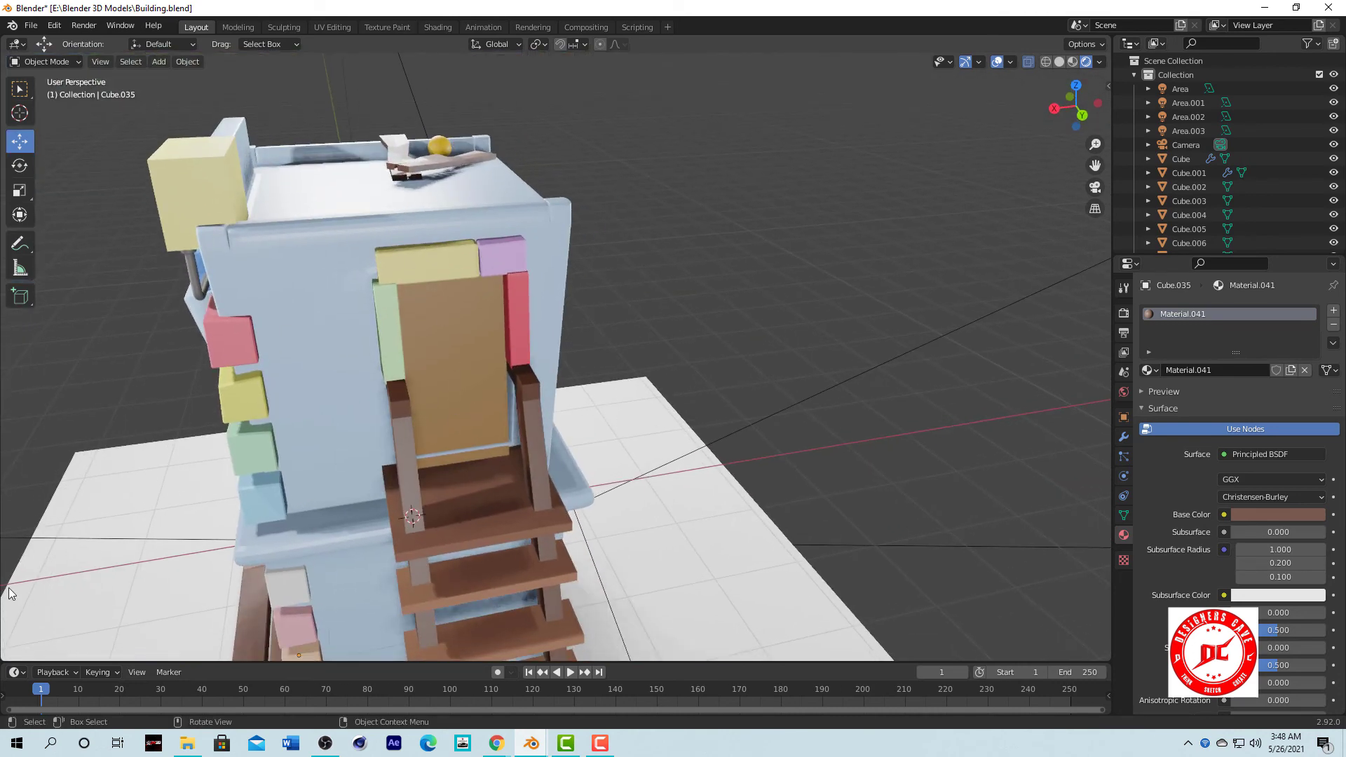
Add a torus and rotate it 90° about X and 90° about Z.
key(shift+a)
click(797, 423)
key(g)
key(x)
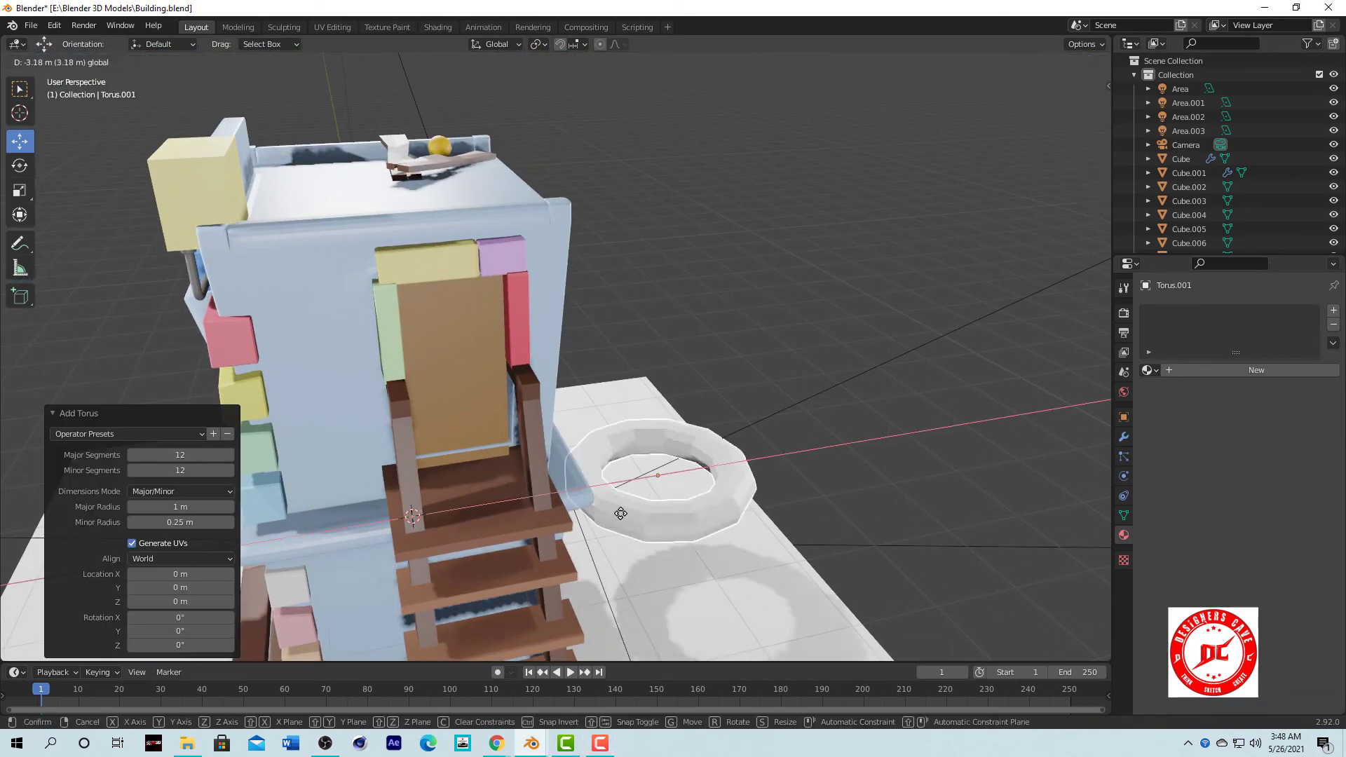
click(777, 482)
key(r)
key(x)
text(90)
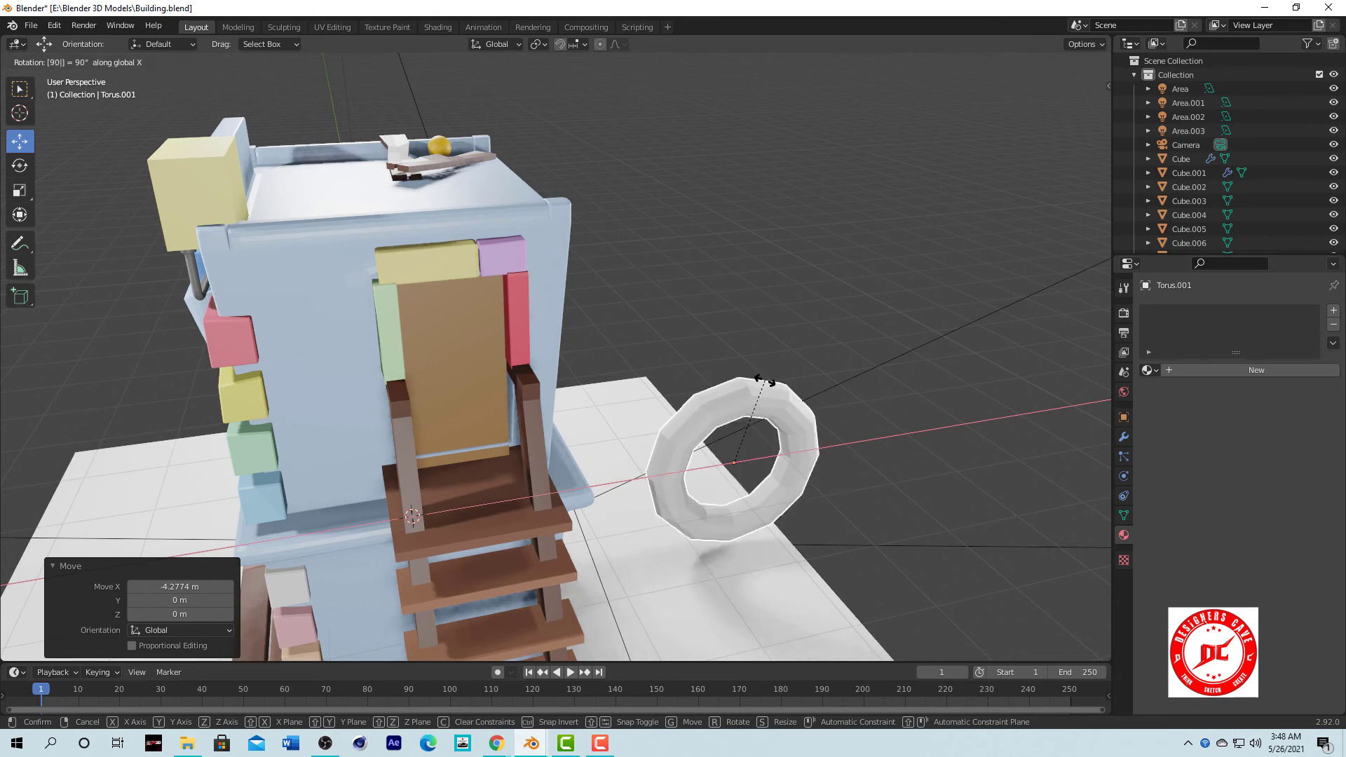
key(Return)
text(r90)
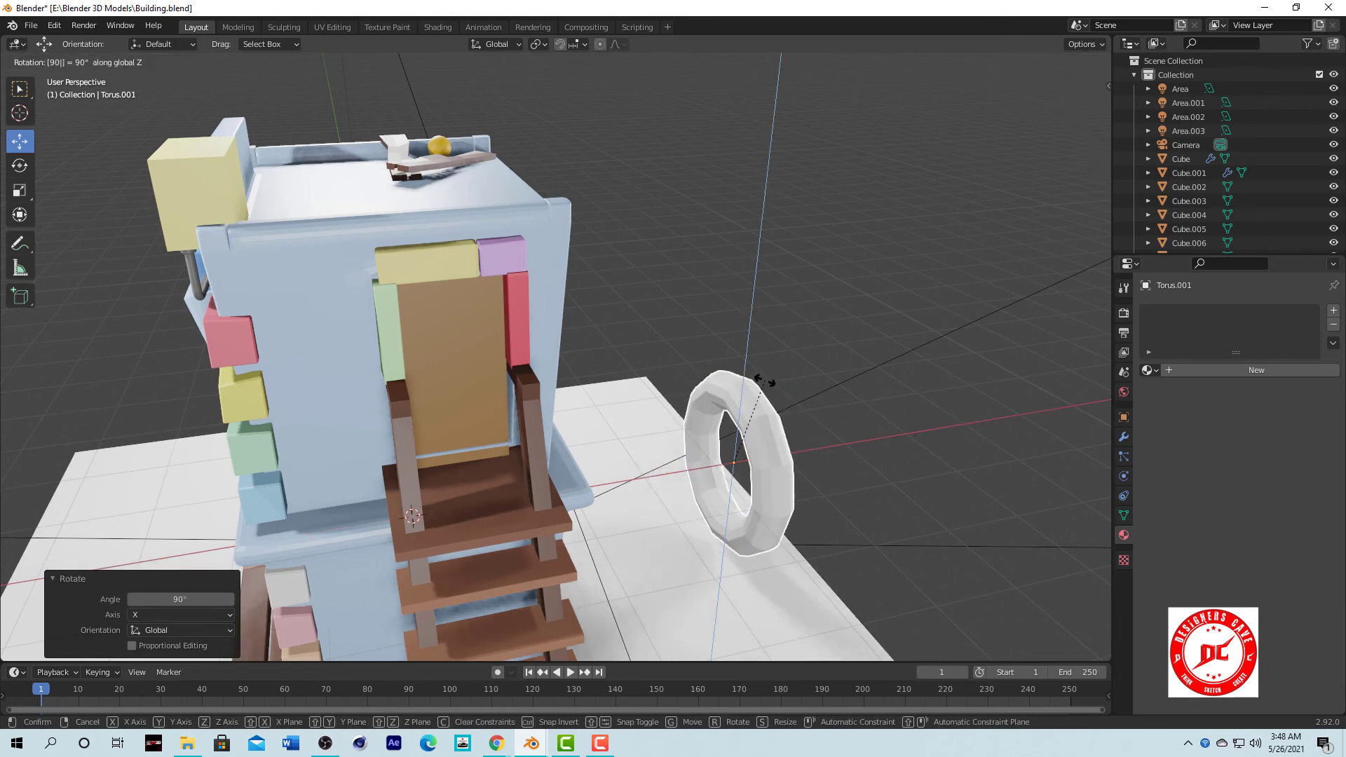
key(Return)
Shrink the torus, raise it and slide it along X beside the door.
key(s)
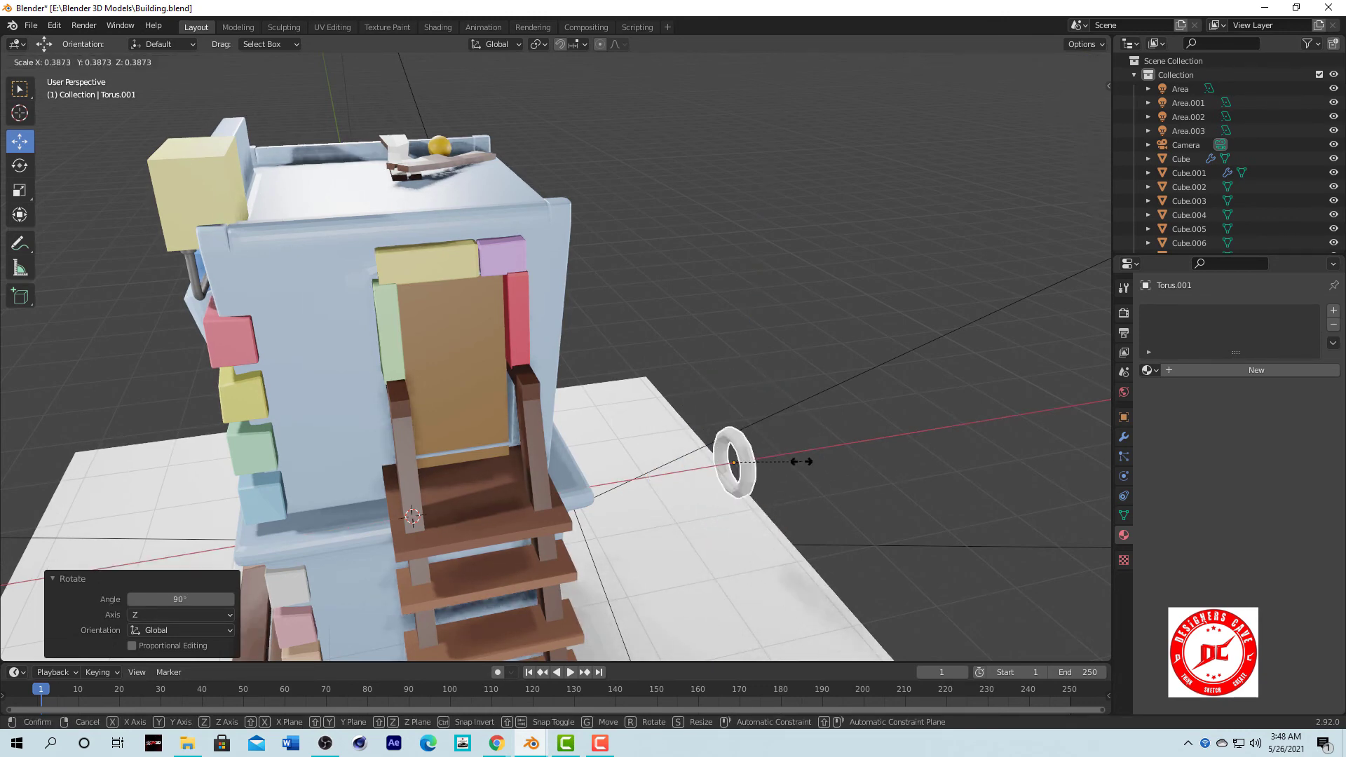
click(801, 461)
key(g)
key(z)
click(523, 461)
middle_drag(523, 462, 672, 377)
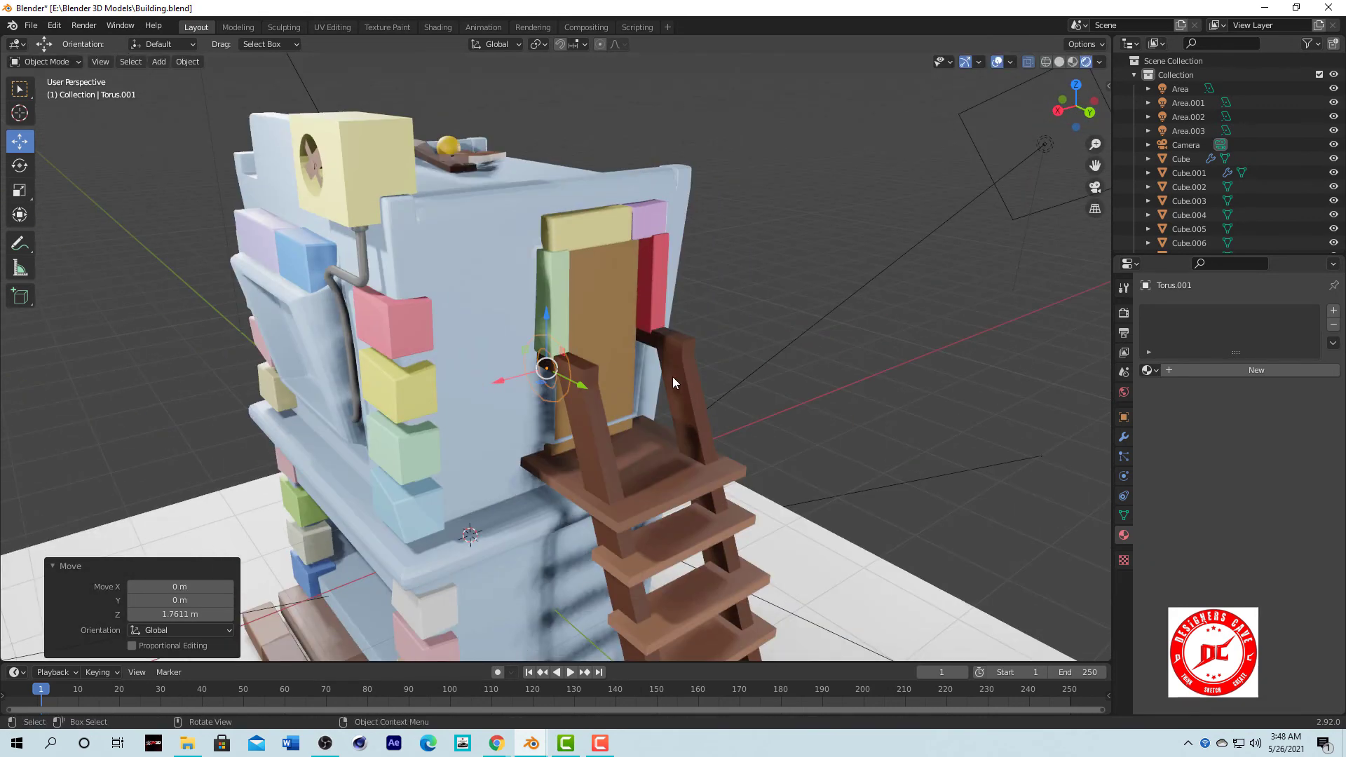
key(g)
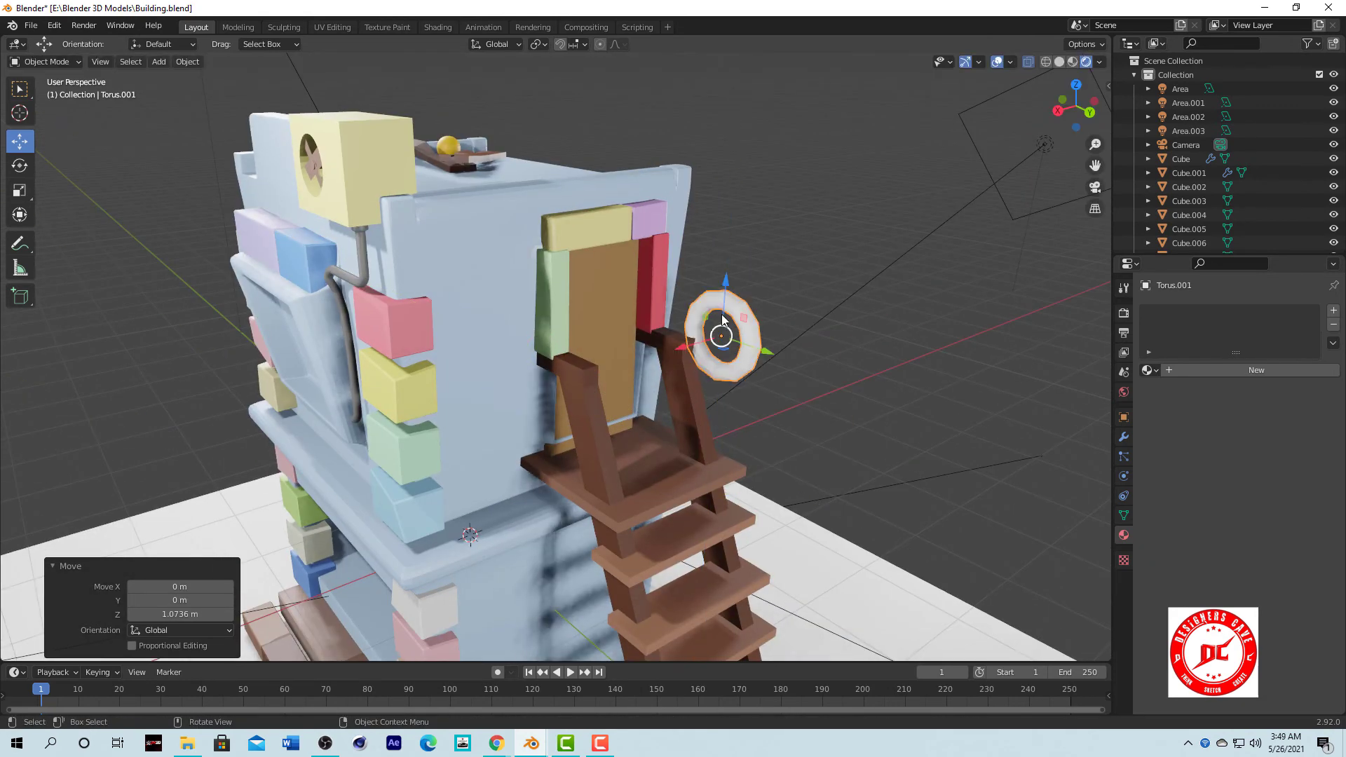
key(x)
click(678, 386)
Shrink the torus further and fit it against the door, then delete it.
key(g)
click(620, 361)
key(s)
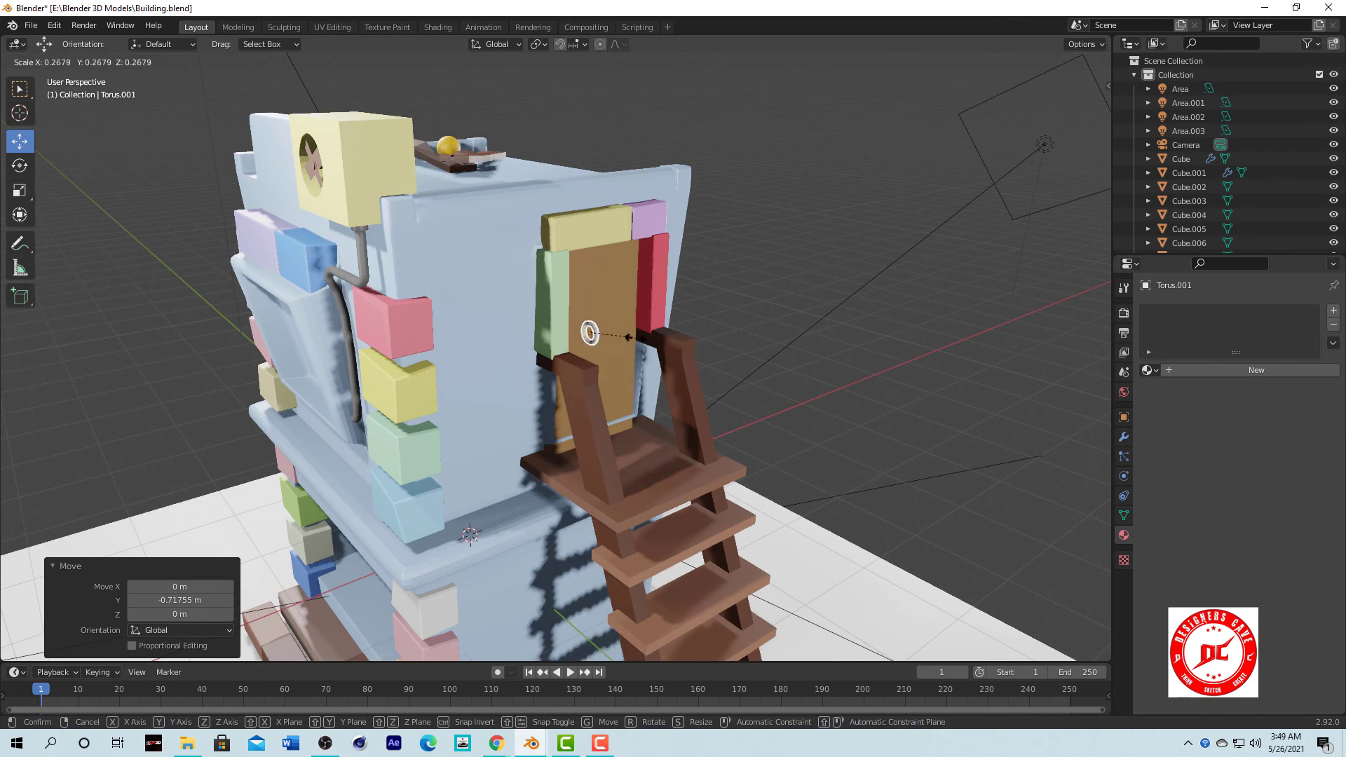
click(612, 334)
scroll(612, 333, up, 5)
key(g)
key(y)
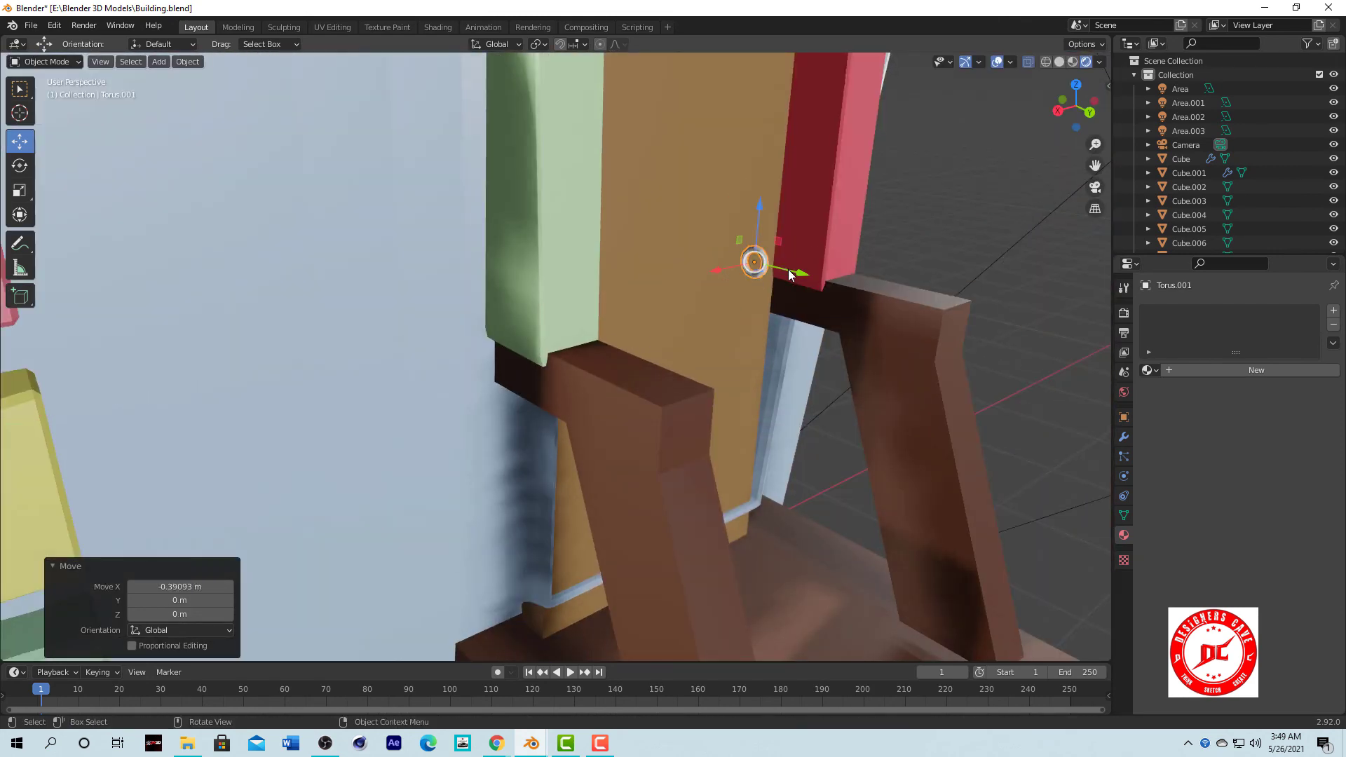
click(888, 244)
click(740, 259)
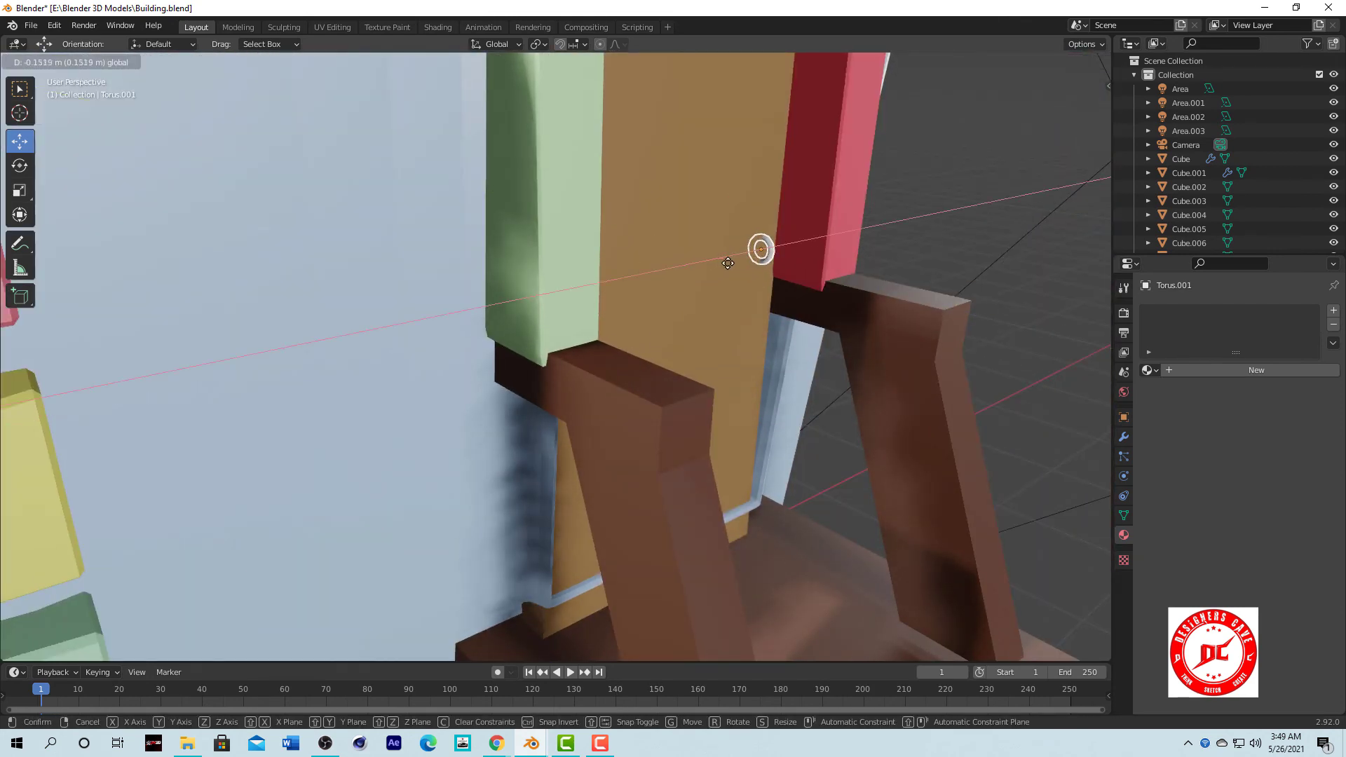
click(727, 263)
scroll(893, 226, down, 4)
middle_drag(894, 226, 622, 232)
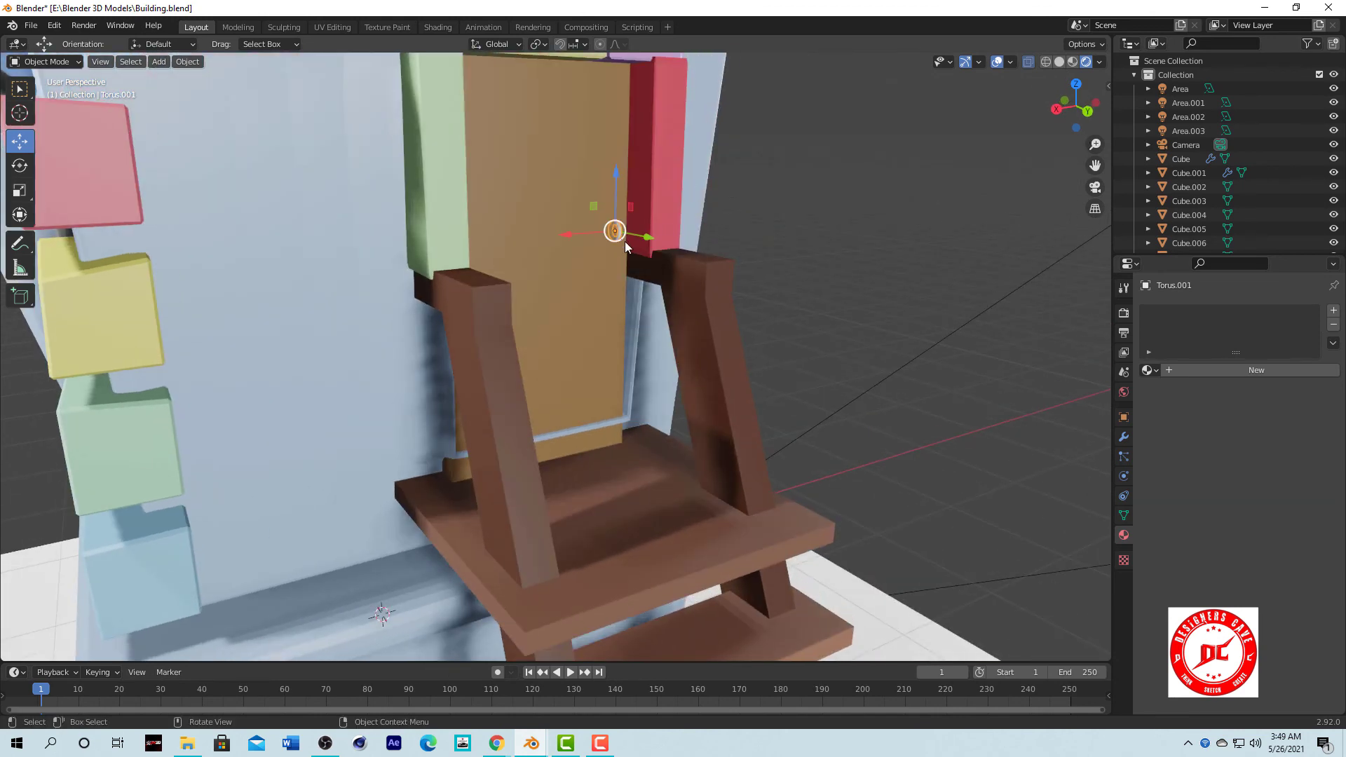
key(Delete)
key(shift+a)
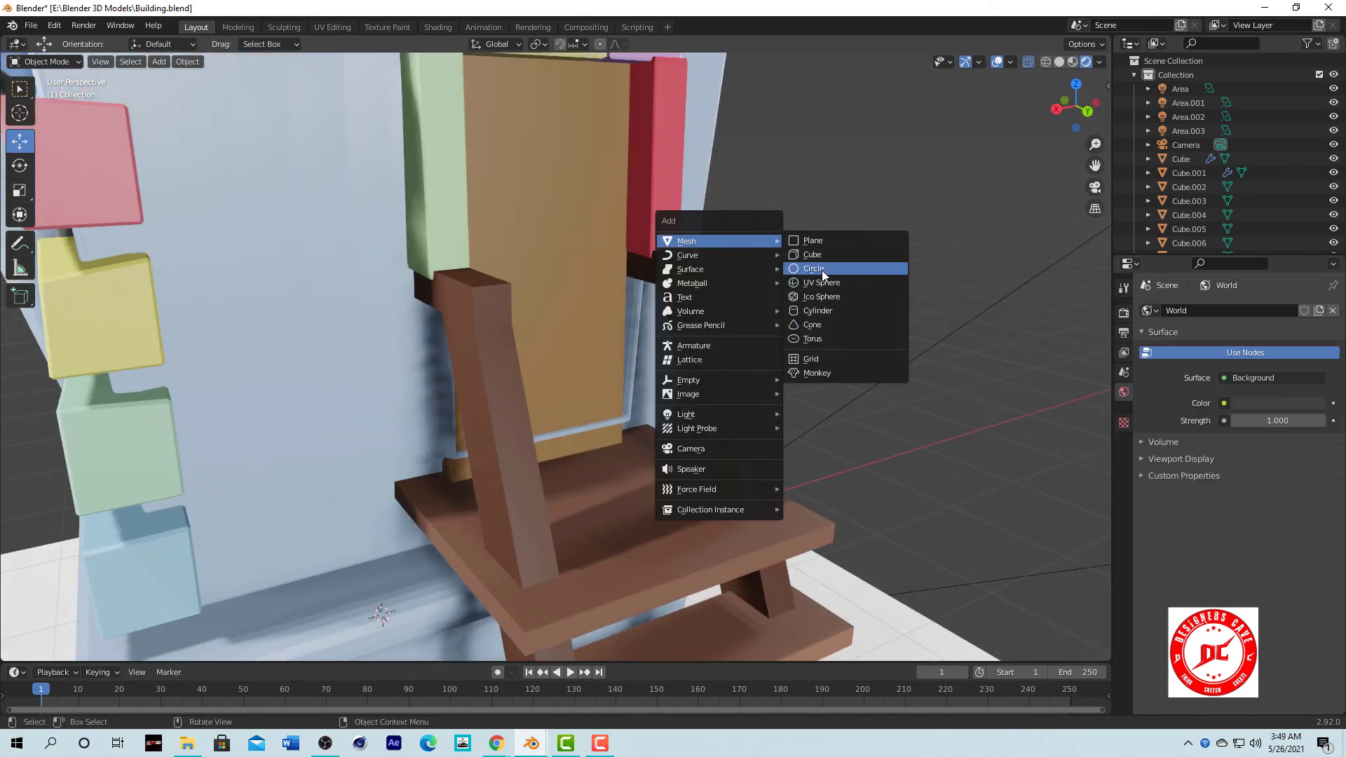
Add a cylinder, shrink it and raise it along Z toward the door.
click(823, 308)
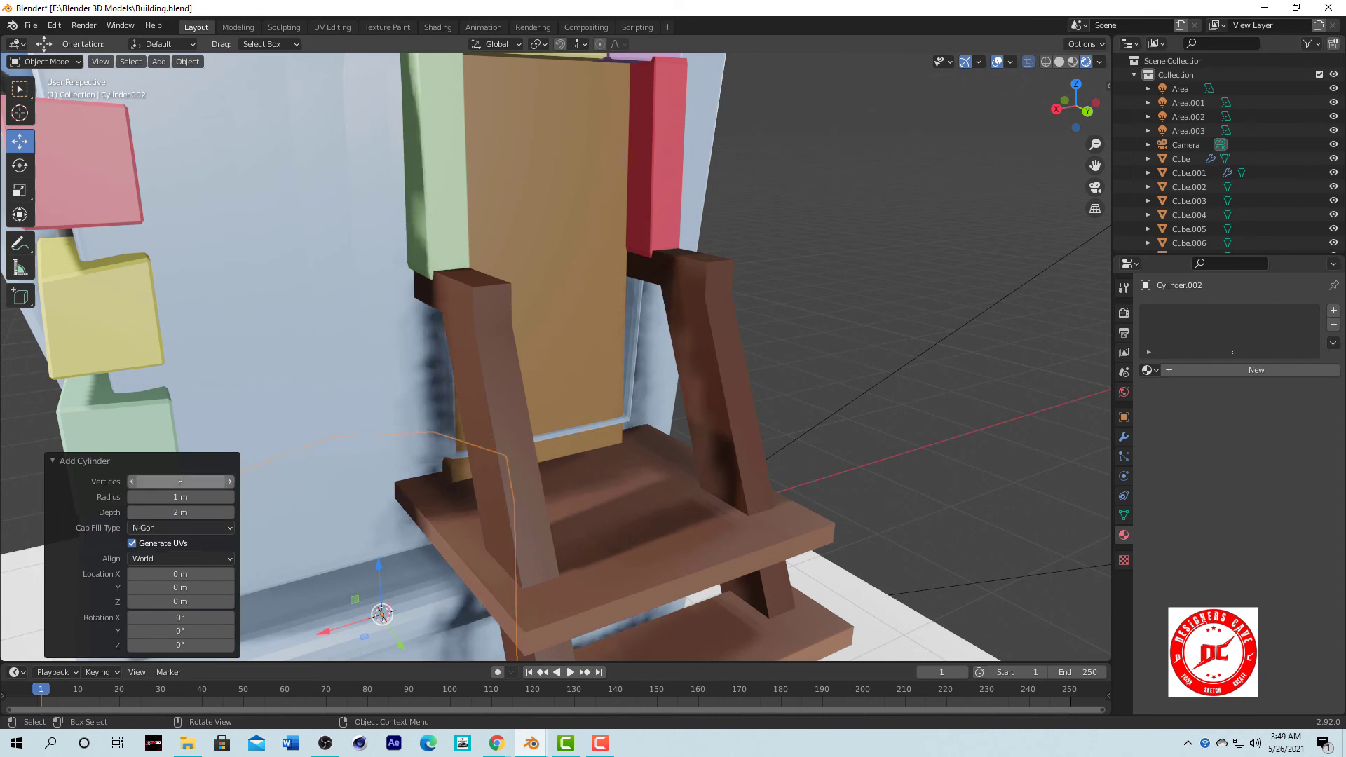
key(s)
click(382, 372)
key(g)
key(y)
key(g)
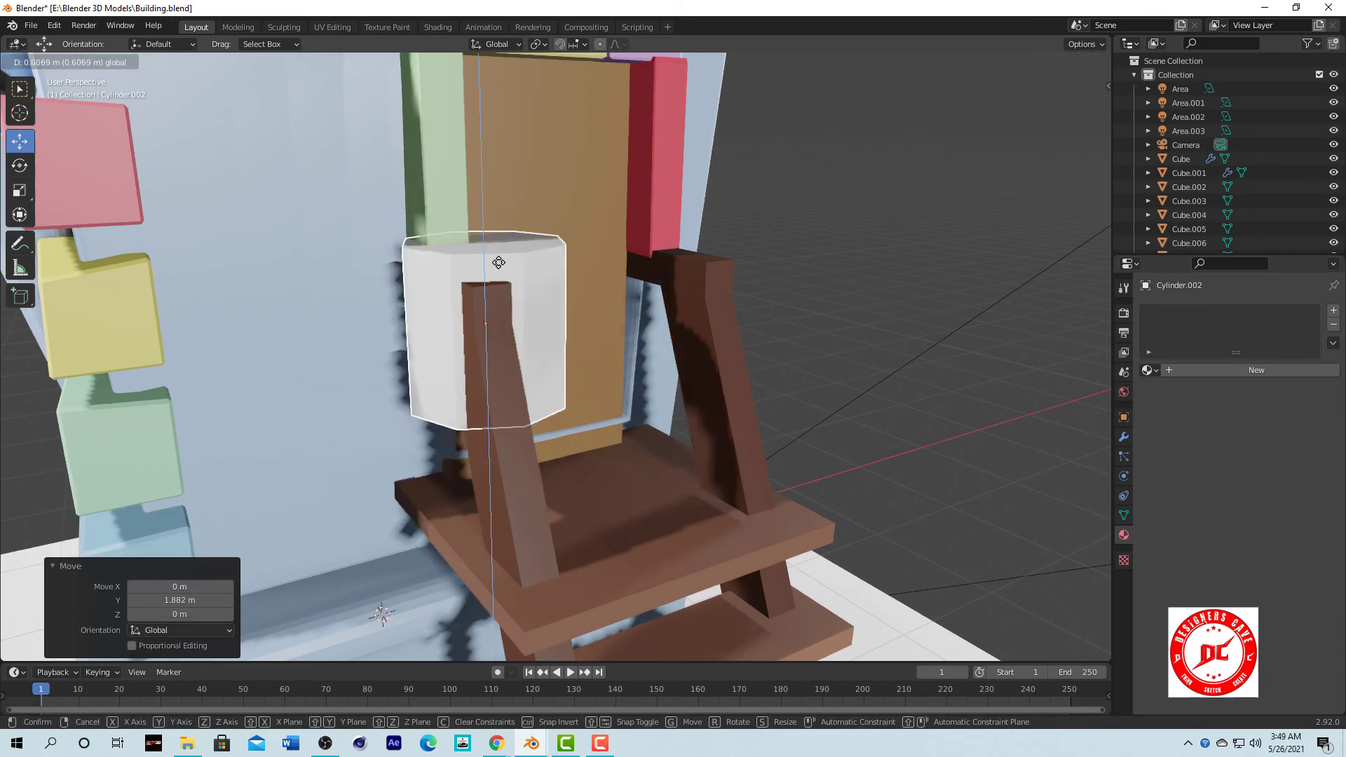
click(538, 250)
Turn the cylinder 90° onto its side, shrink it to a small disc and slide it along X.
text(90)
key(Return)
key(s)
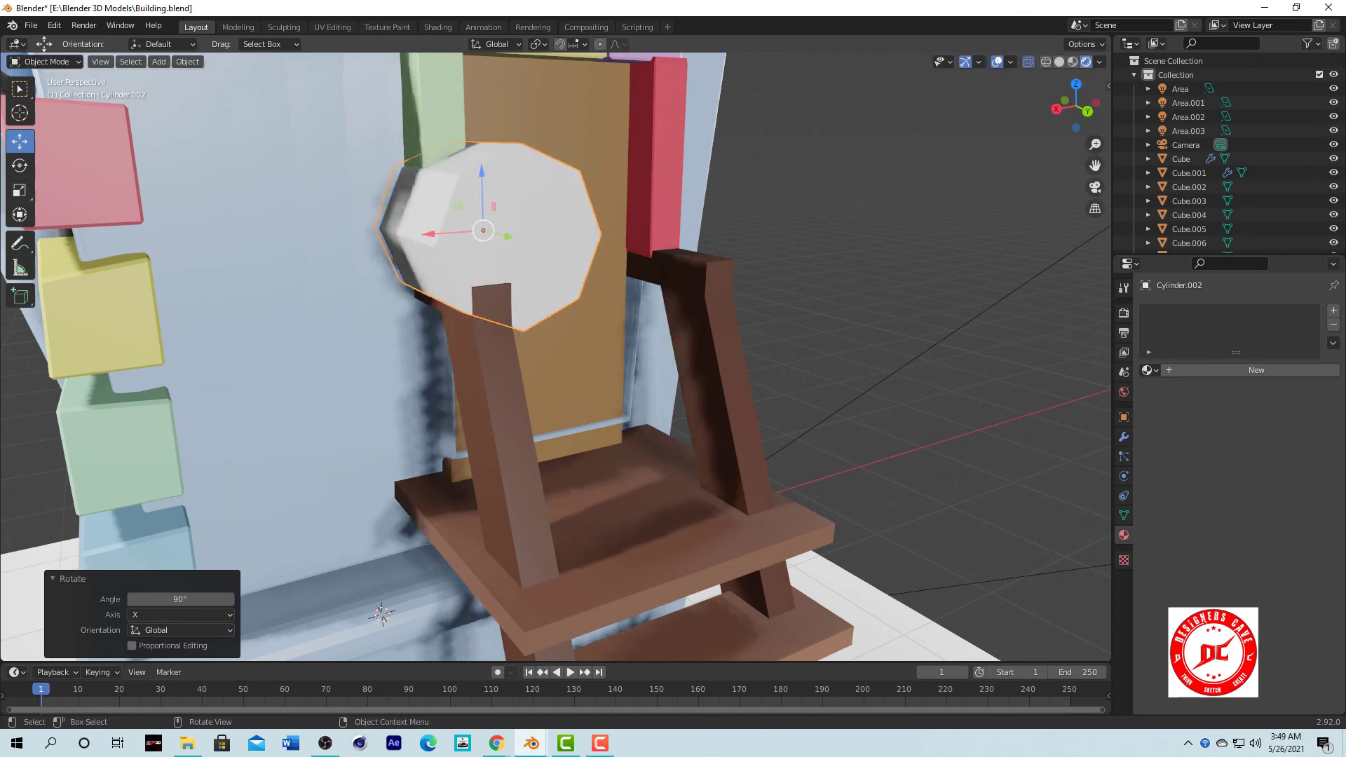
click(444, 228)
key(g)
key(x)
click(603, 237)
Move the disc along Y so the knob sits flush on the door.
key(g)
key(y)
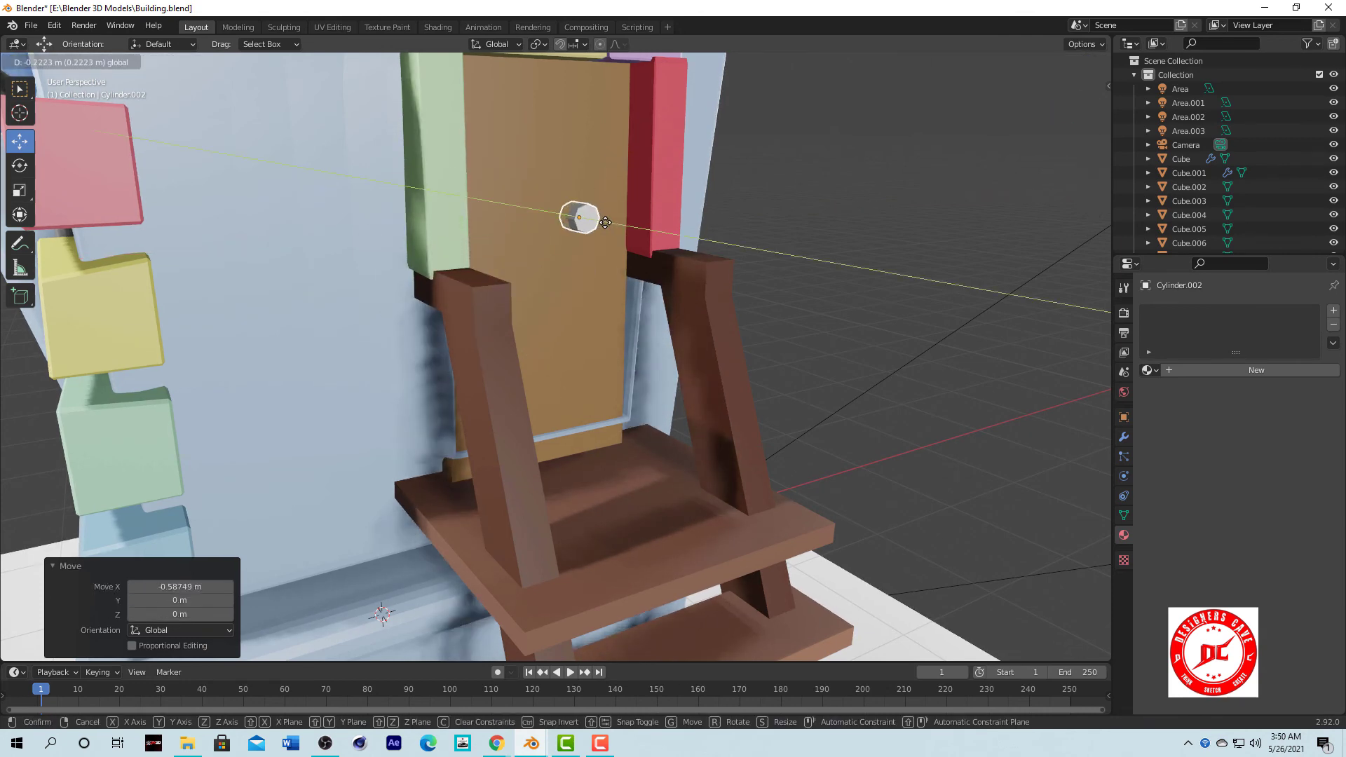
click(638, 222)
scroll(810, 231, up, 2)
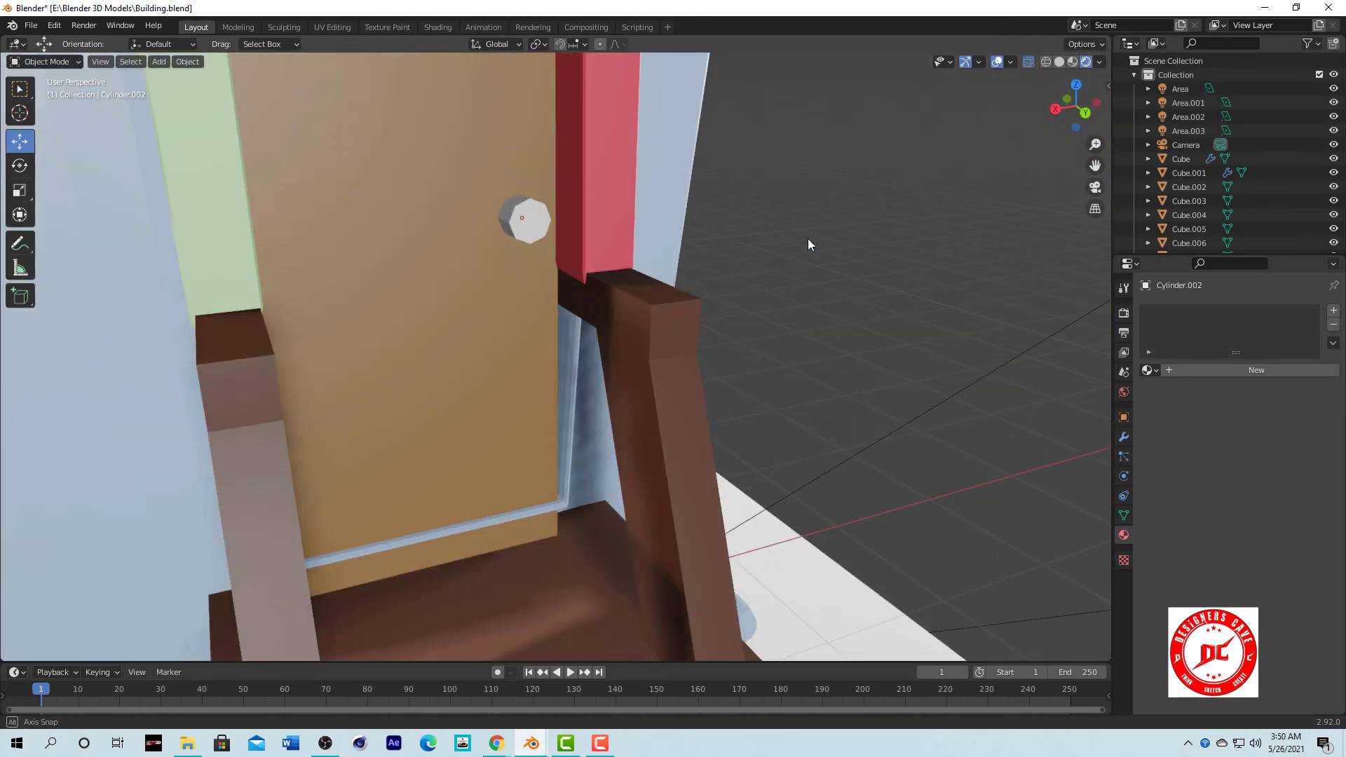
scroll(650, 274, down, 5)
scroll(675, 292, up, 2)
key(shift+a)
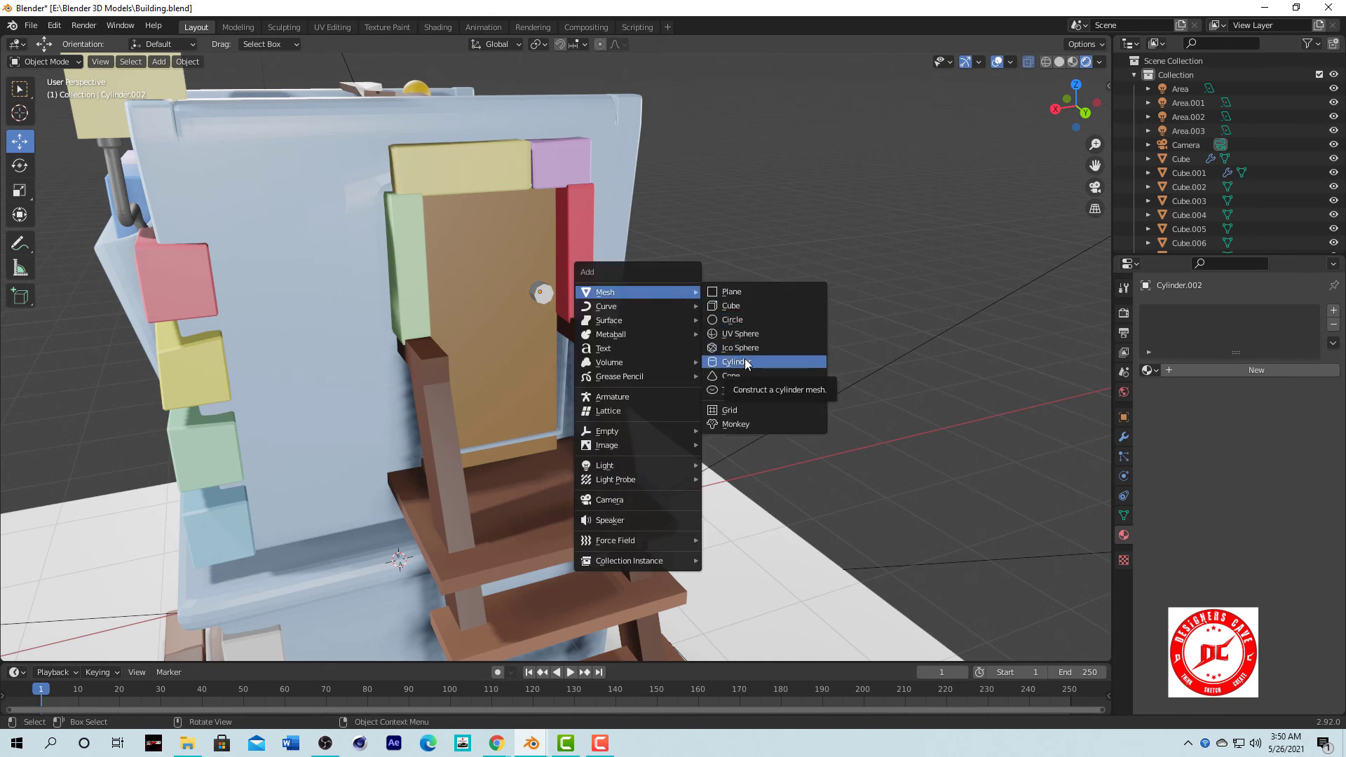
Add a small cube, narrow it along X and place it by the door.
click(731, 306)
key(s)
click(421, 449)
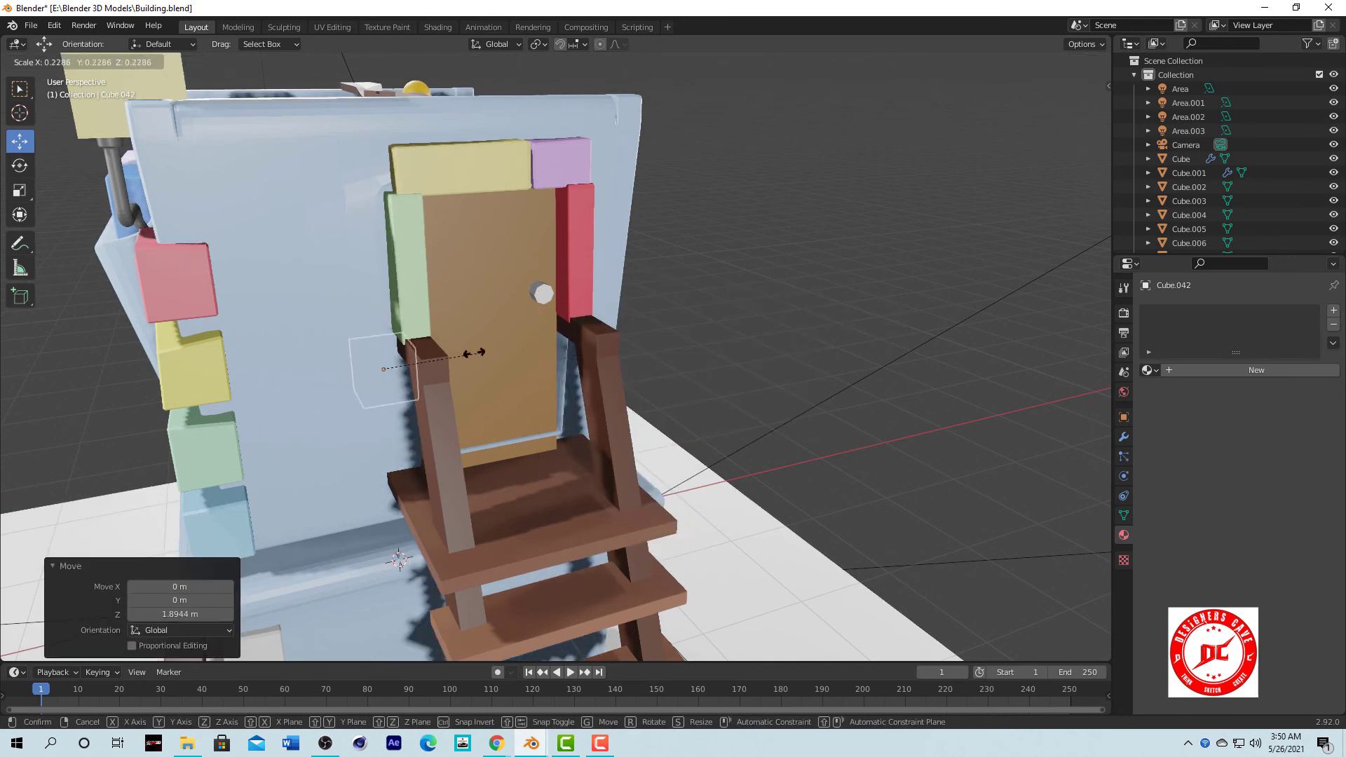
key(g)
key(z)
click(620, 340)
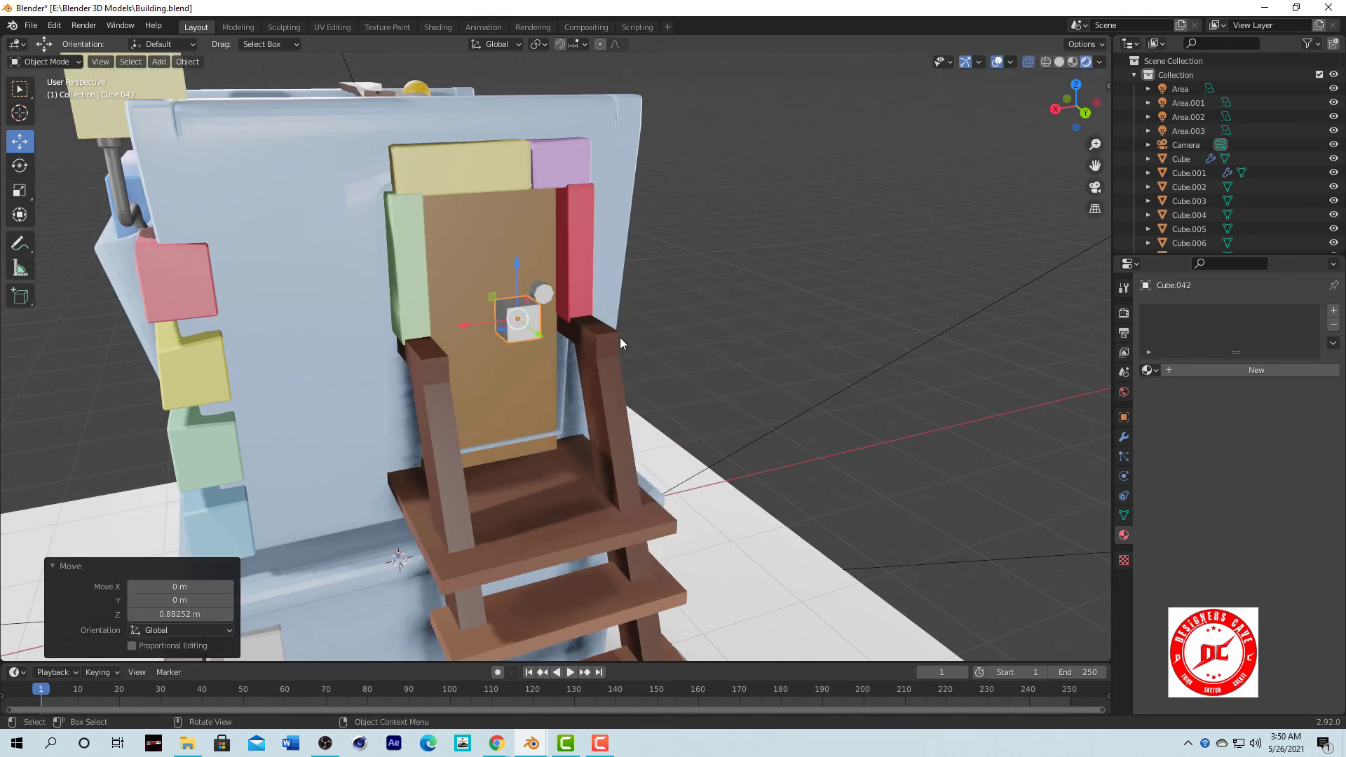
key(x)
click(538, 331)
mouse_move(538, 330)
middle_down()
mouse_move(701, 338)
mouse_move(869, 242)
middle_up()
drag(869, 242, 1020, 279)
scroll(993, 234, up, 6)
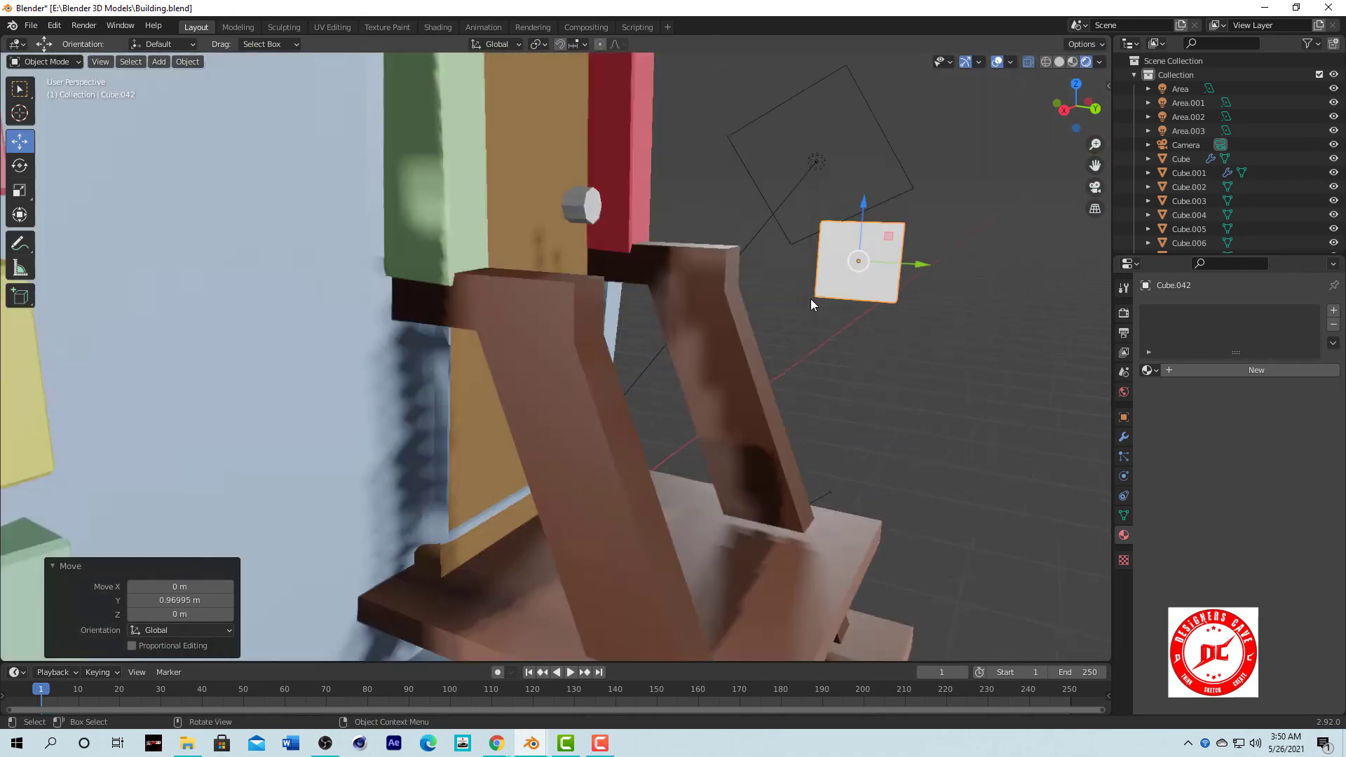
scroll(810, 299, up, 3)
Add horizontal and vertical loop cuts to the cube in Edit Mode.
key(Tab)
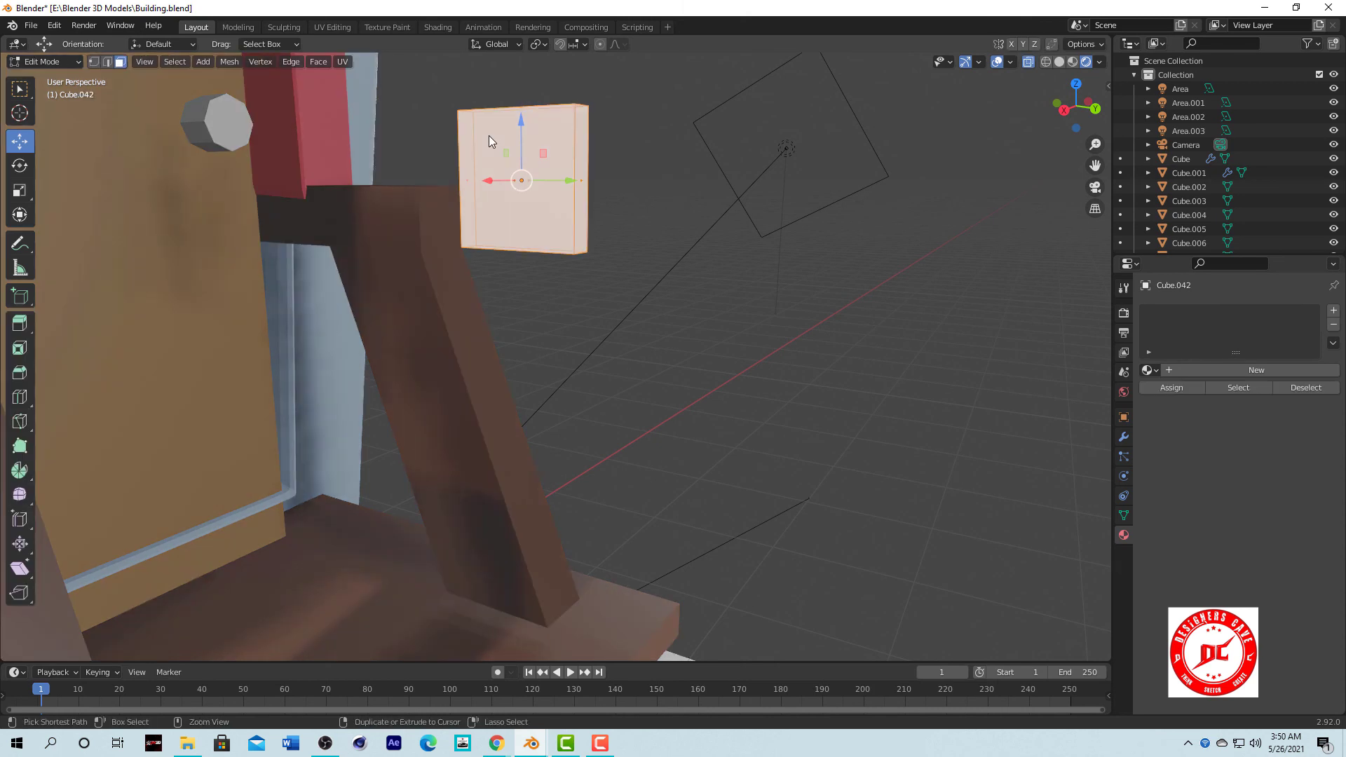
key(ctrl+r)
click(491, 136)
key(ctrl+r)
click(504, 235)
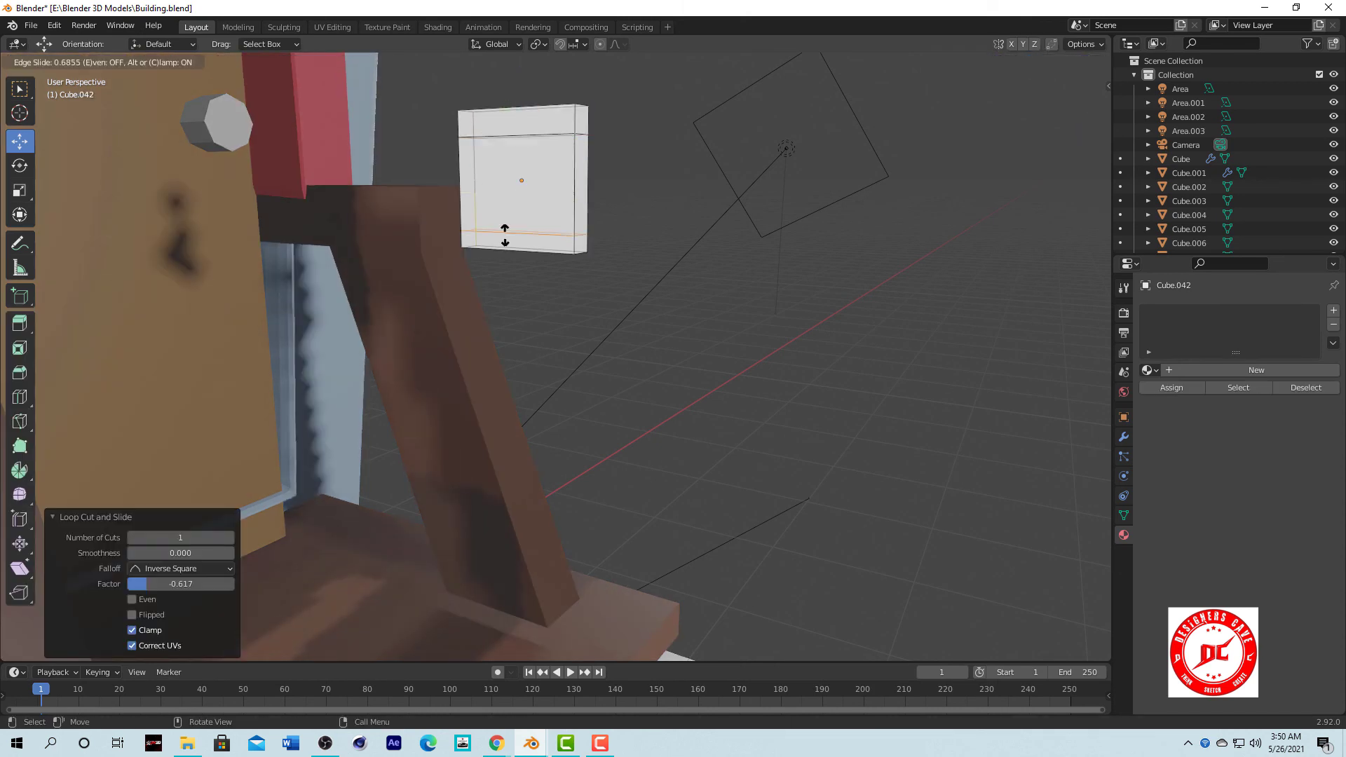
click(525, 116)
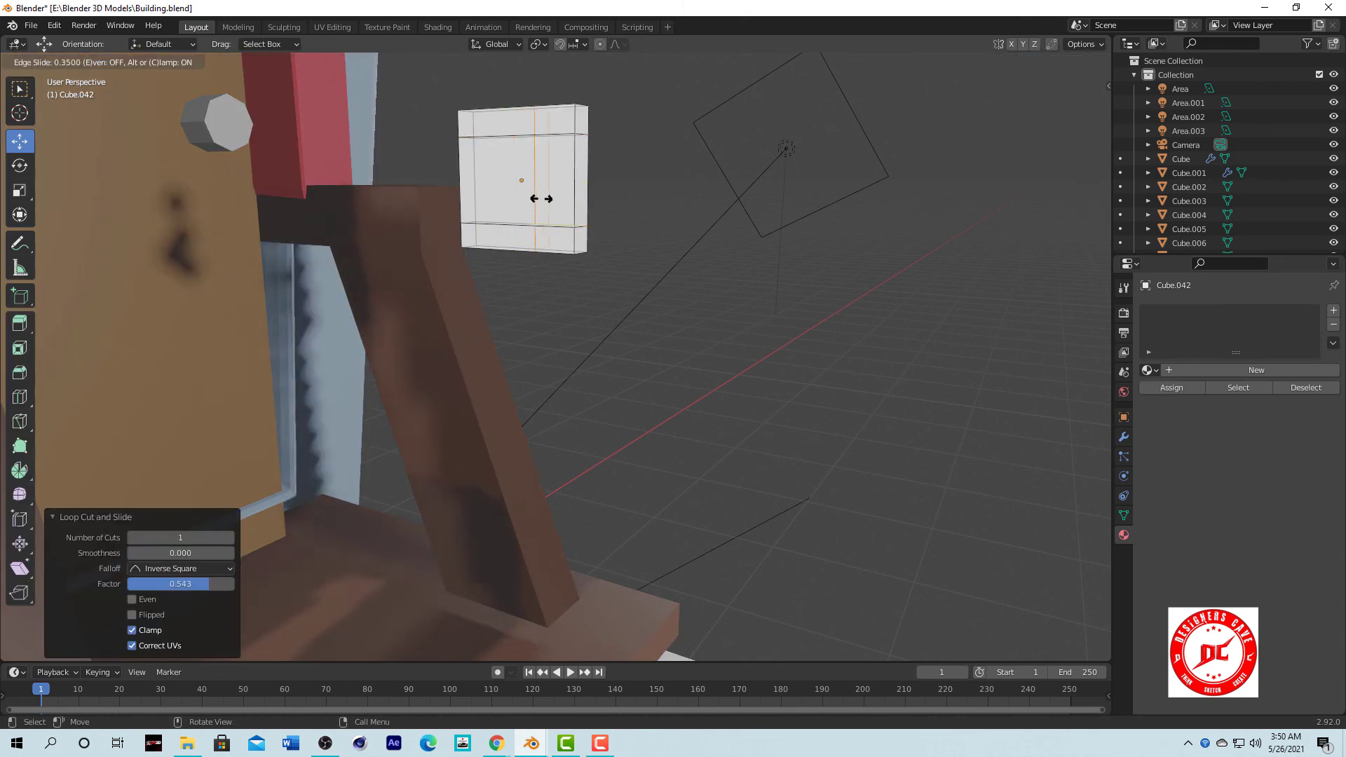
right_click(688, 204)
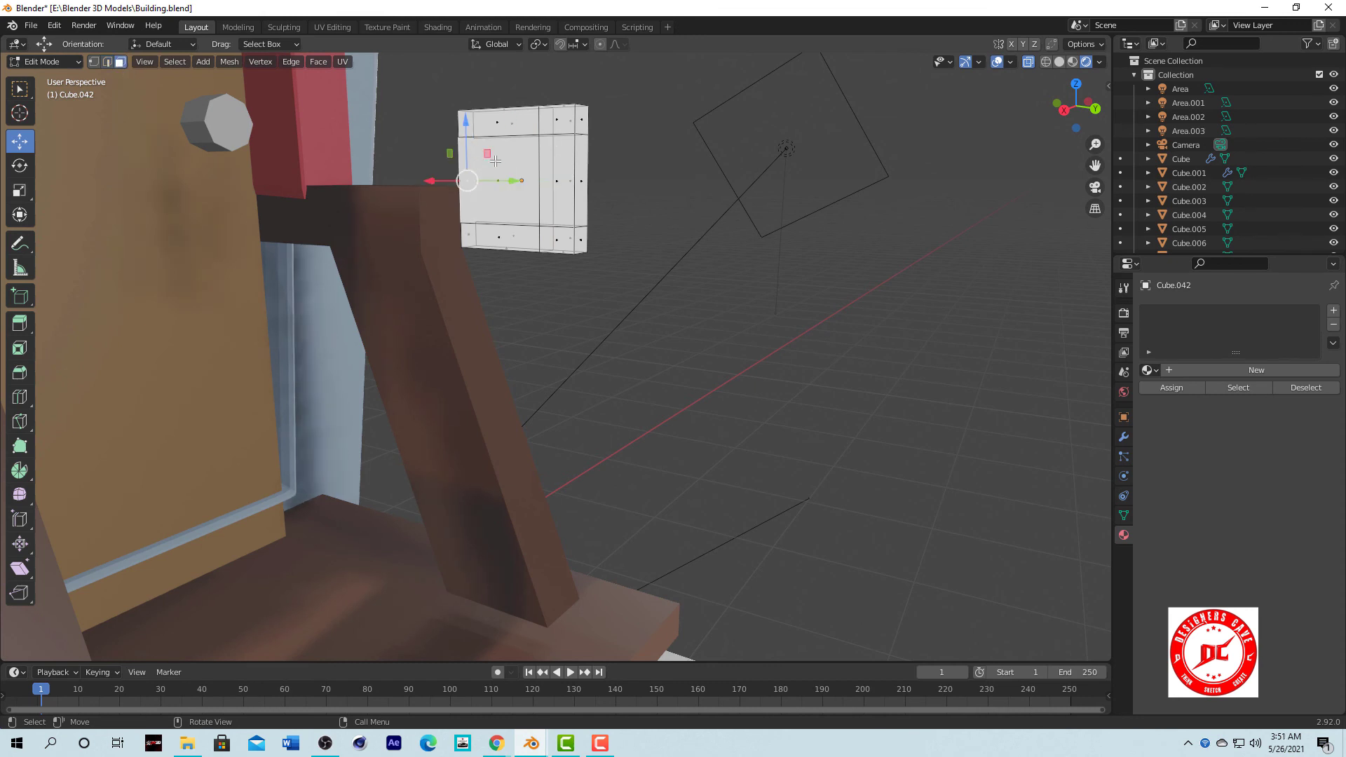
Delete the selected faces to form a C-shaped handle and move it beside the knob.
key(x)
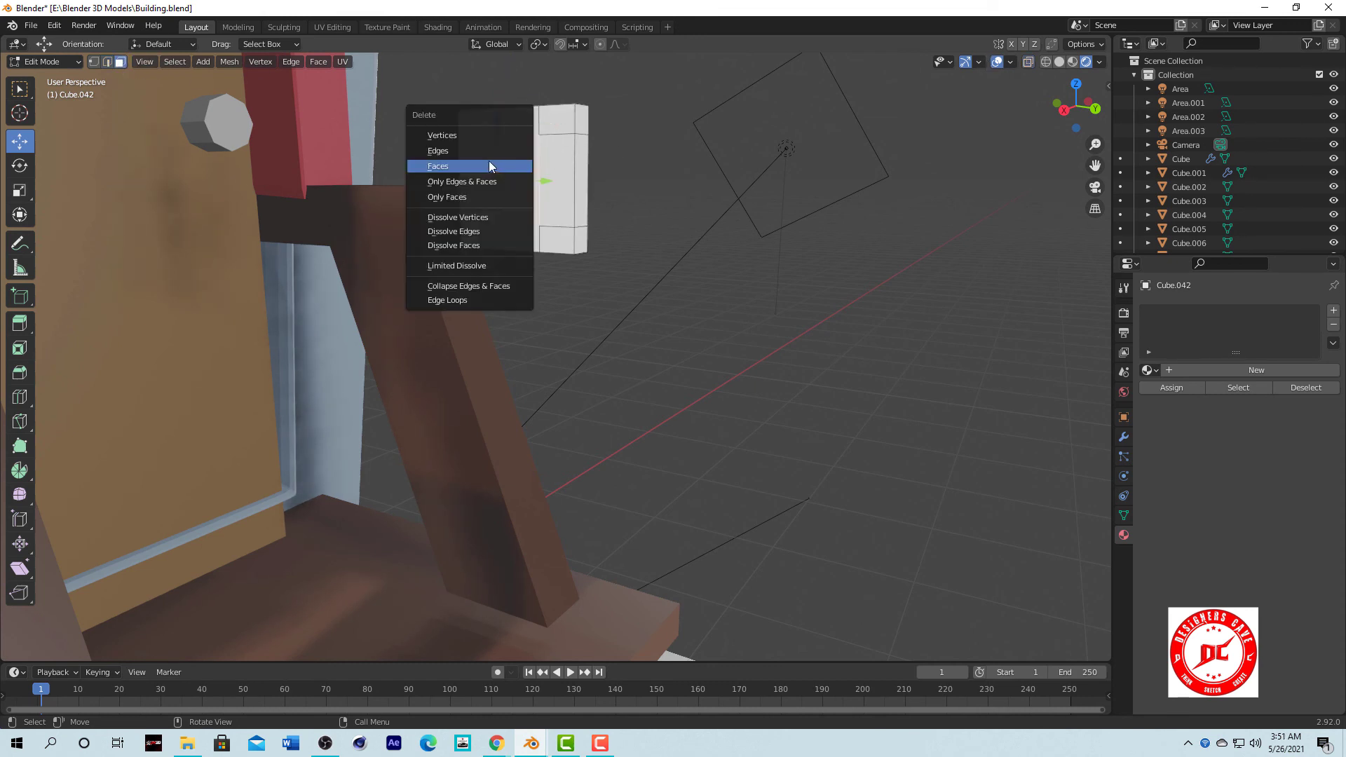
click(490, 167)
middle_drag(490, 167, 828, 240)
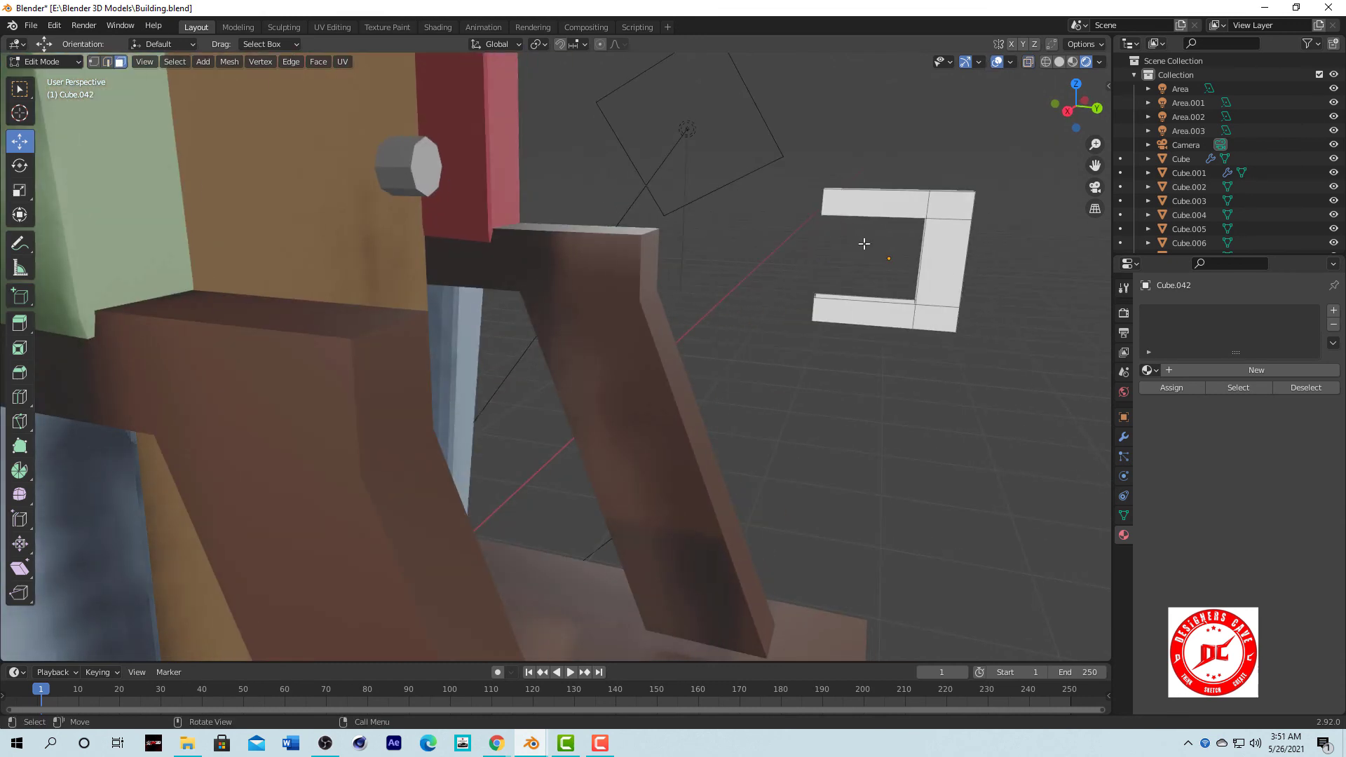
scroll(818, 234, down, 3)
key(Tab)
key(g)
key(y)
key(Return)
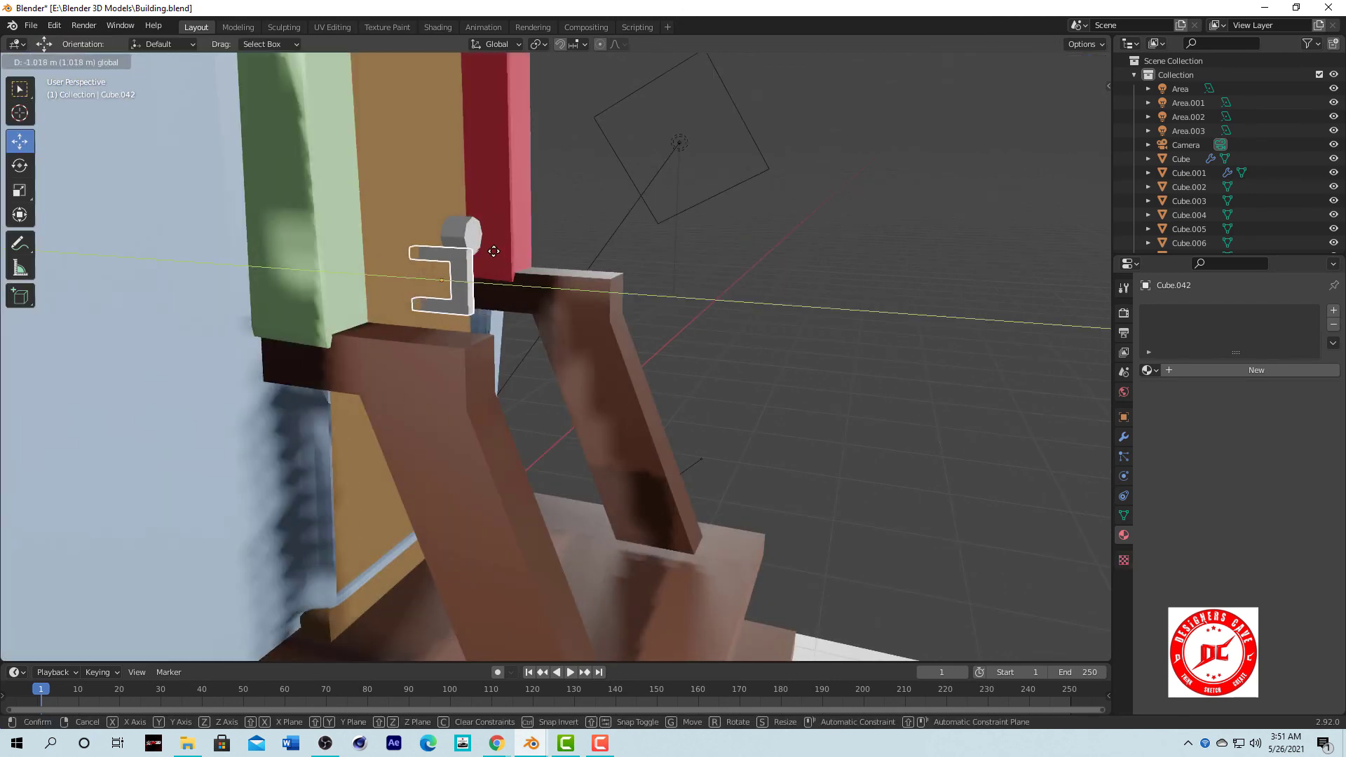
Move the handle along Z onto the knob peg and select it.
key(g)
key(z)
key(Return)
click(765, 188)
middle_drag(765, 188, 696, 213)
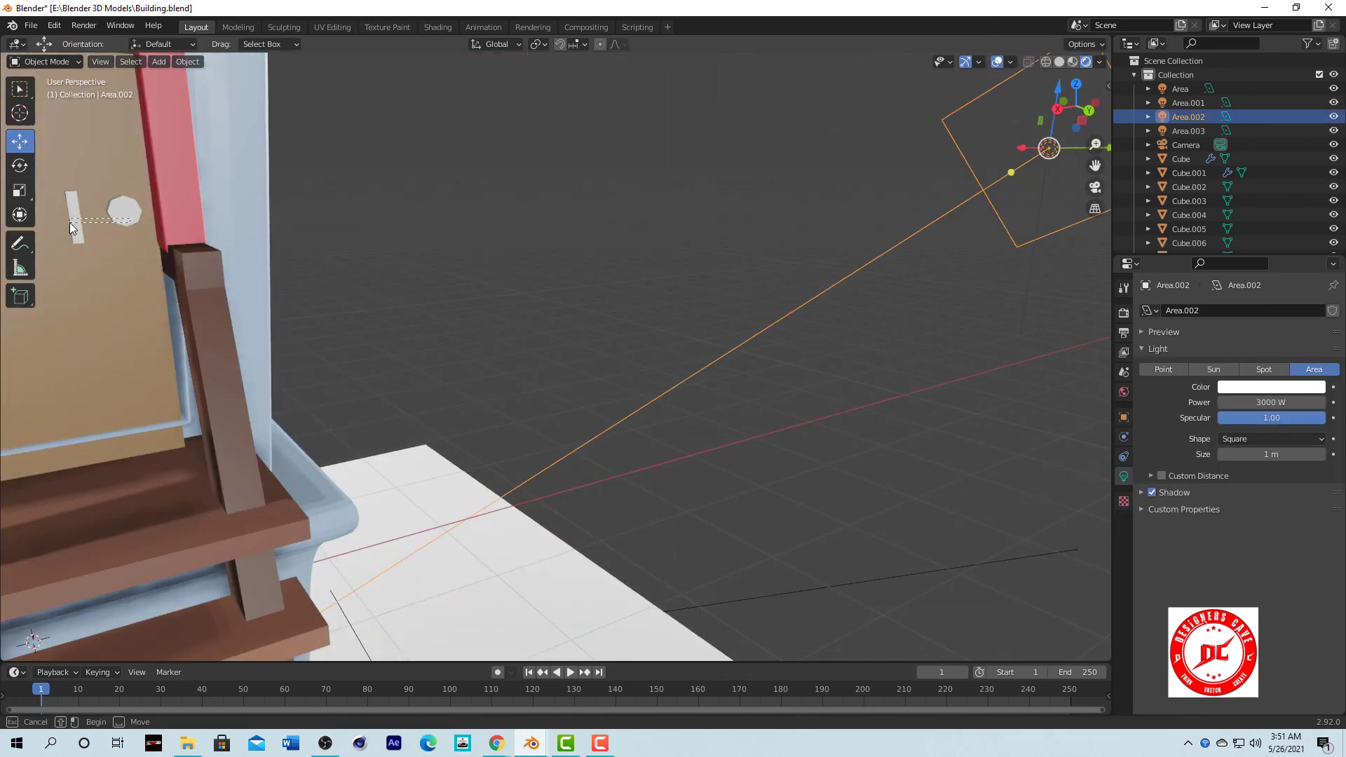
drag(69, 222, 112, 226)
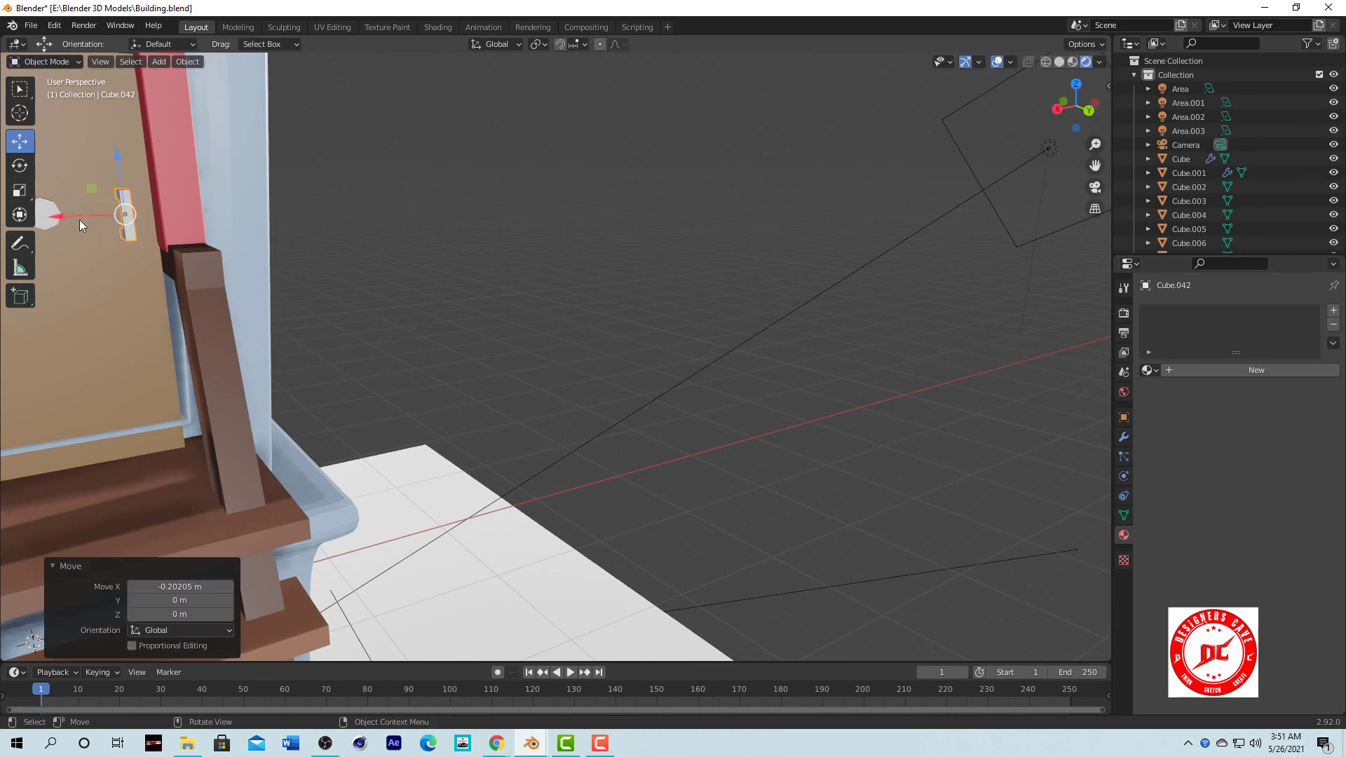
scroll(281, 212, down, 4)
Give the door knob its own new material, Material.044, and adjust its base colour.
click(295, 279)
key(g)
key(z)
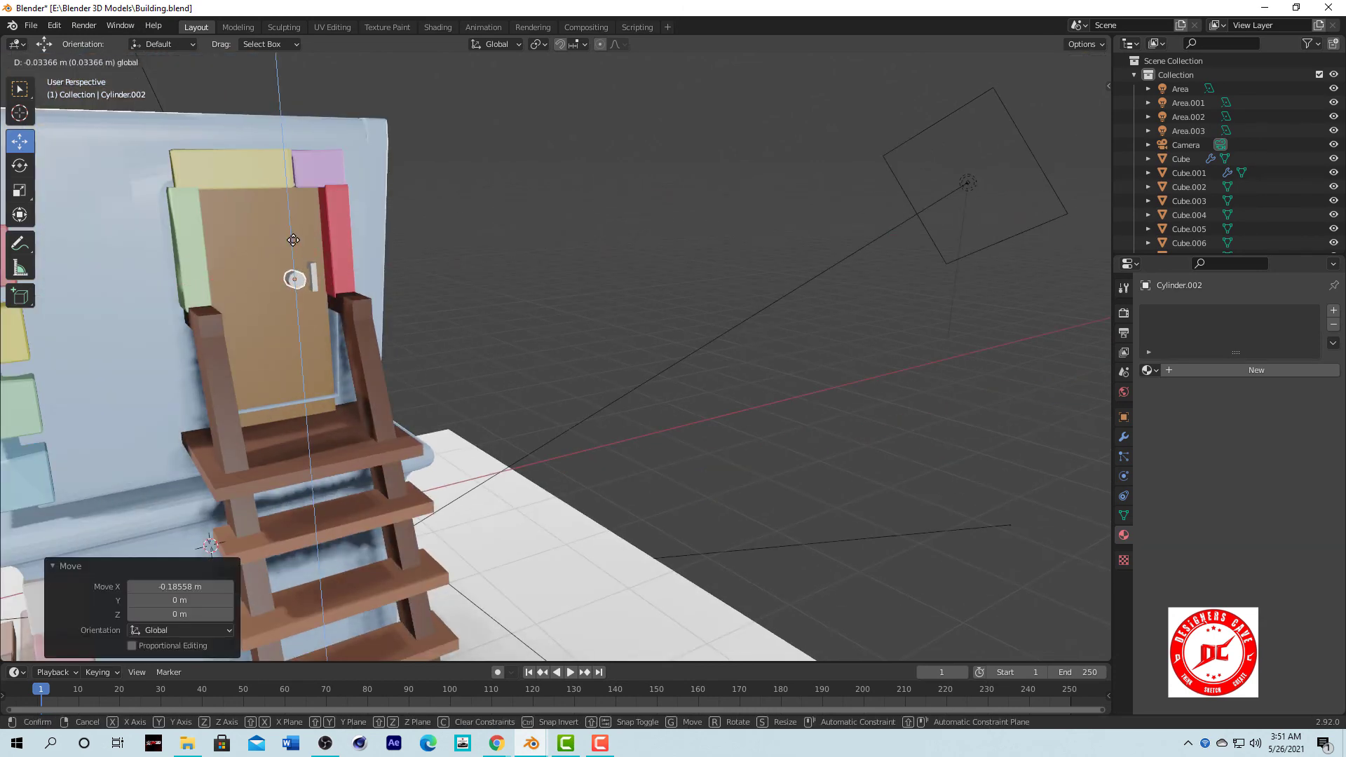
key(Escape)
key(ctrl+z)
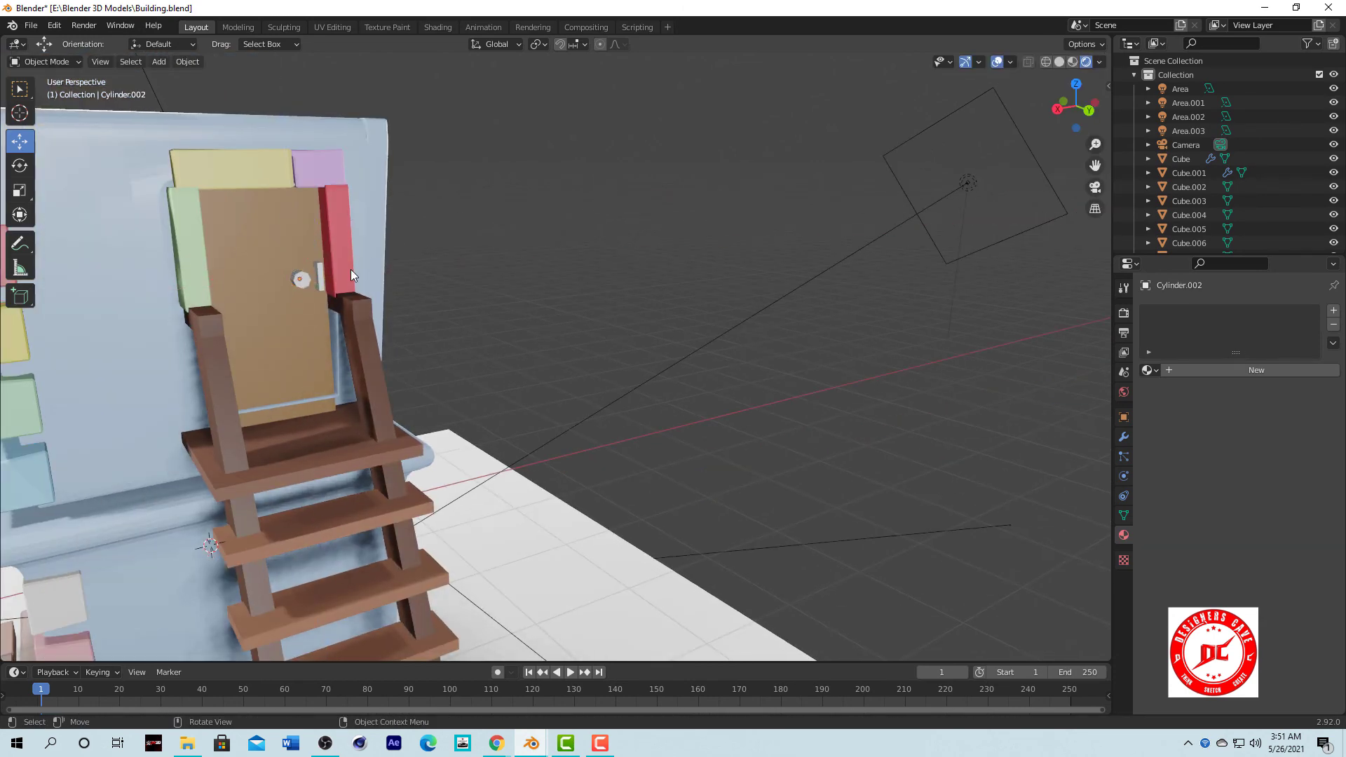
scroll(544, 232, up, 2)
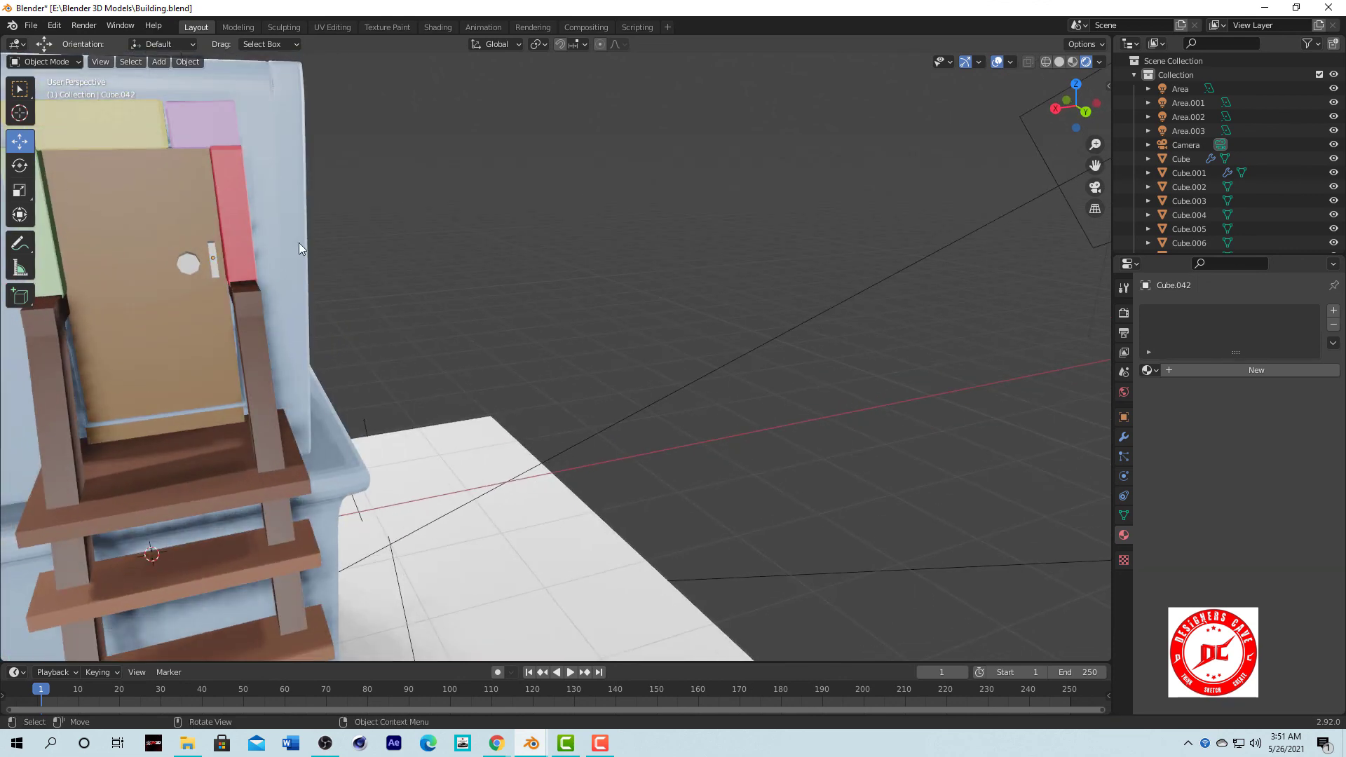
click(1233, 369)
click(1277, 514)
drag(1251, 364, 1252, 392)
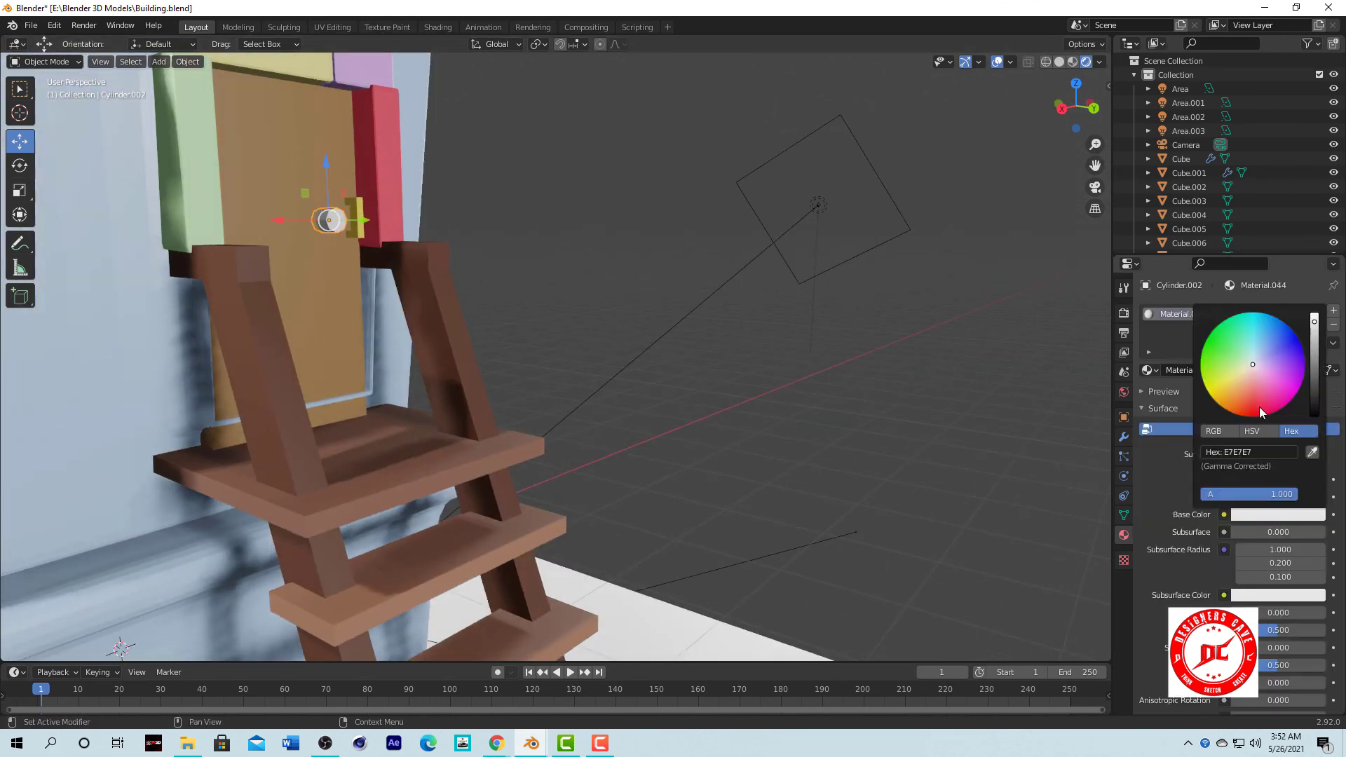
scroll(772, 371, down, 8)
middle_drag(772, 371, 577, 289)
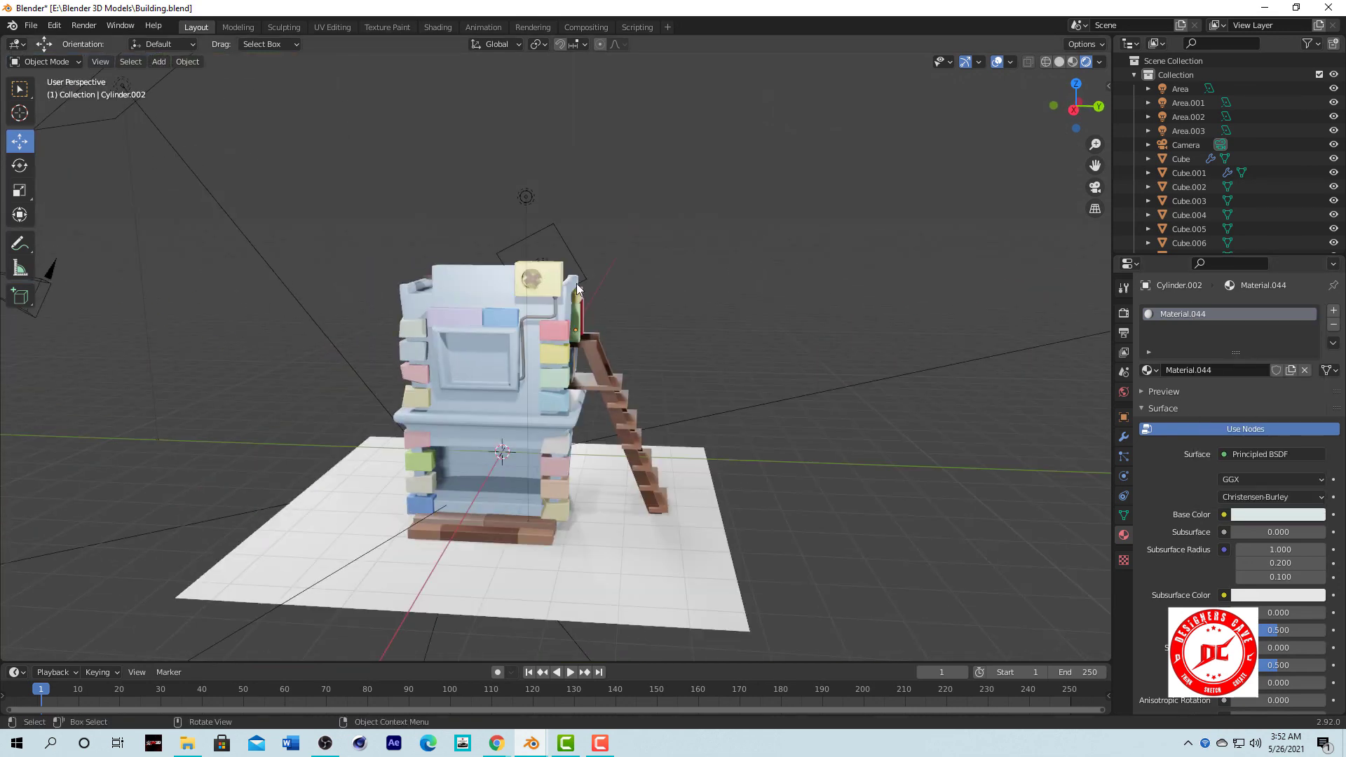
Try several base colours on the fan hub's Material.037, from dark red to finally black.
click(1267, 513)
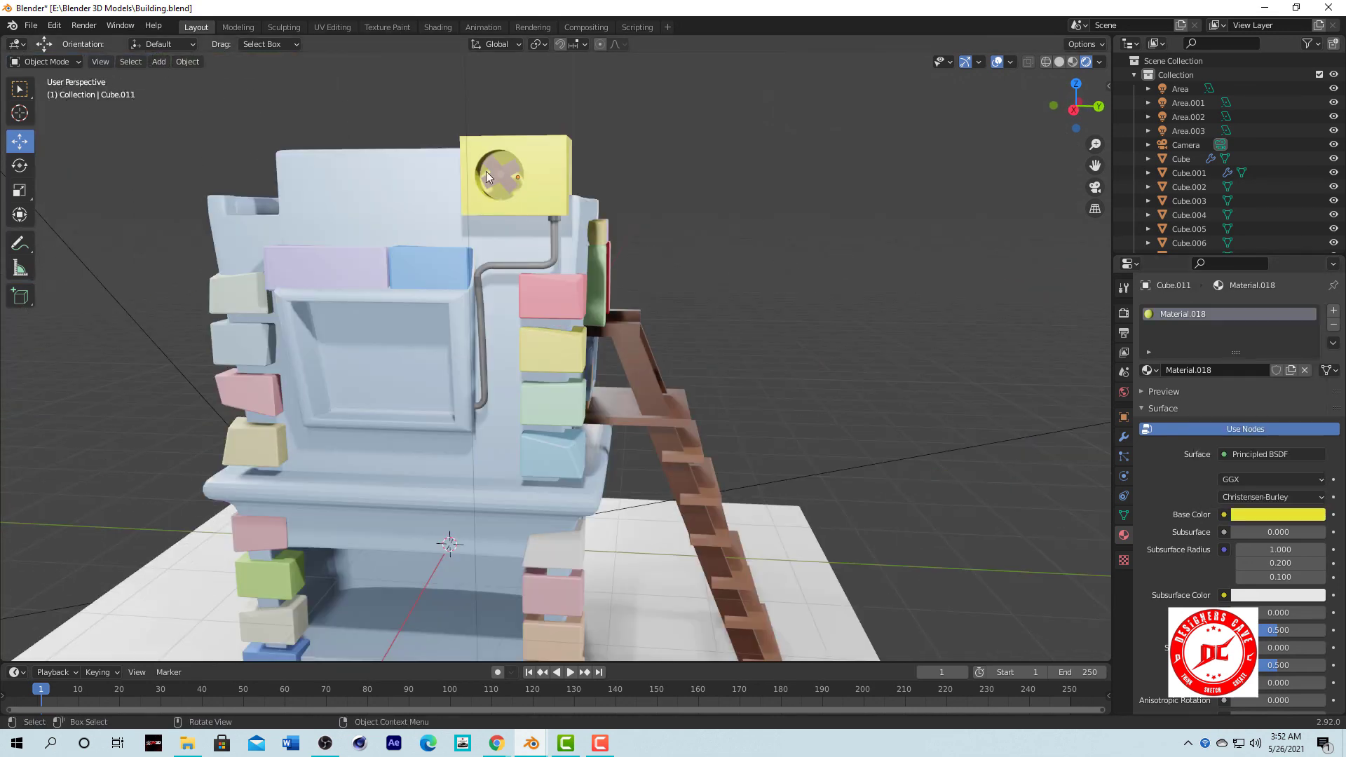
click(1288, 517)
click(1249, 402)
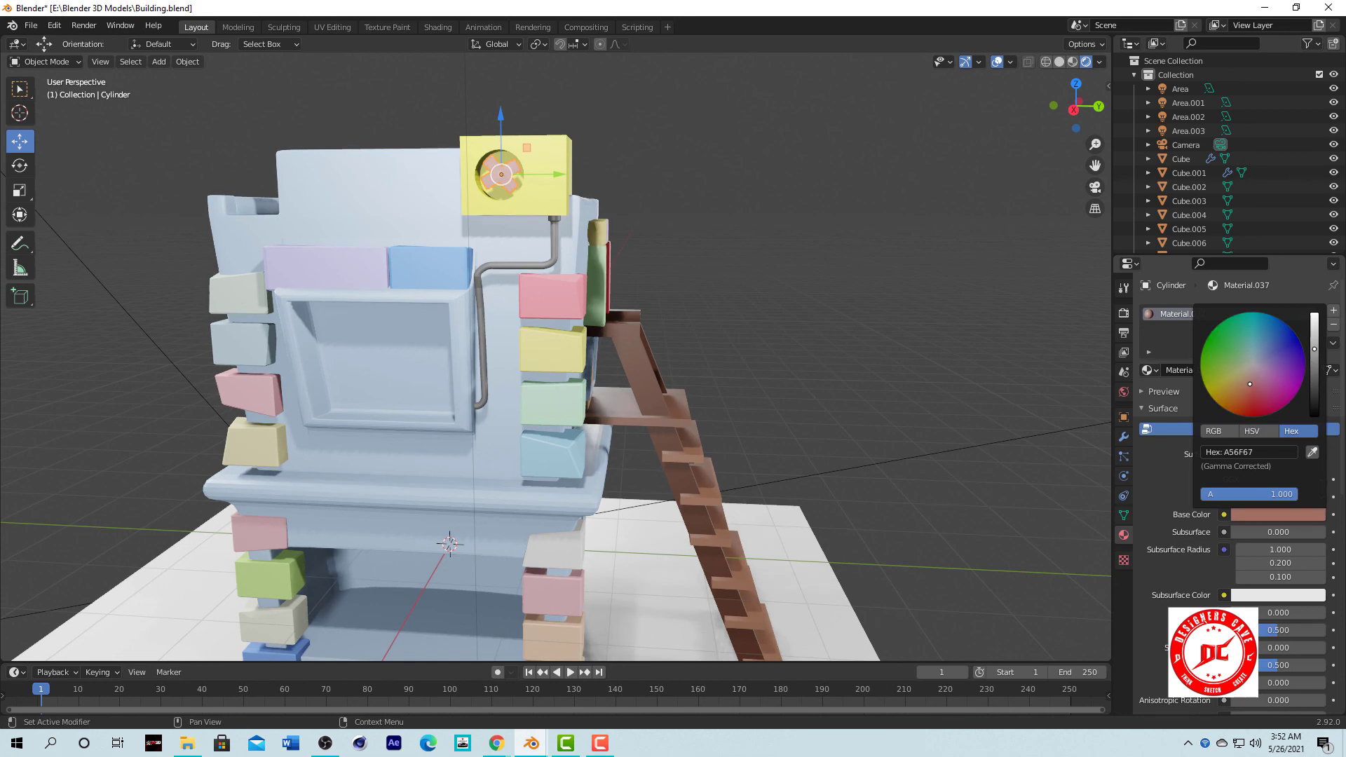
middle_drag(869, 225, 515, 281)
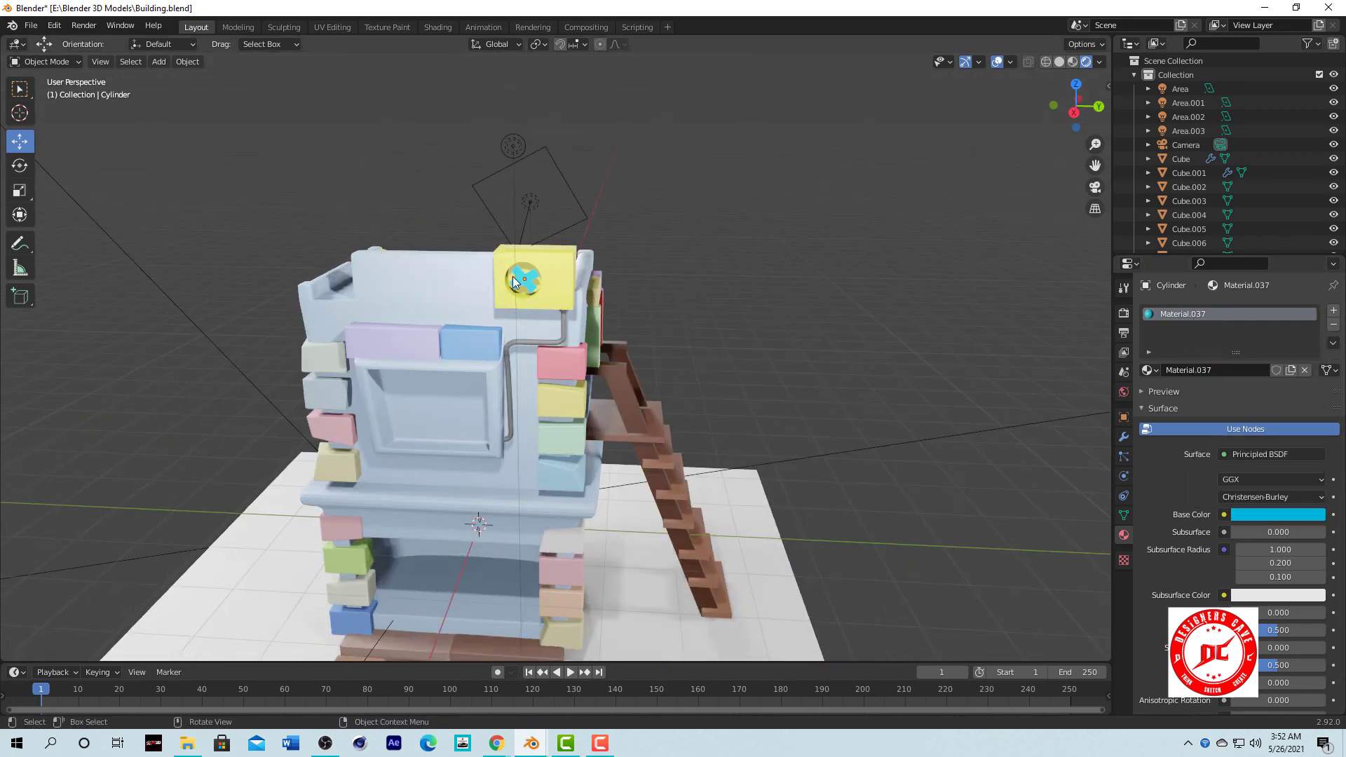
click(1272, 514)
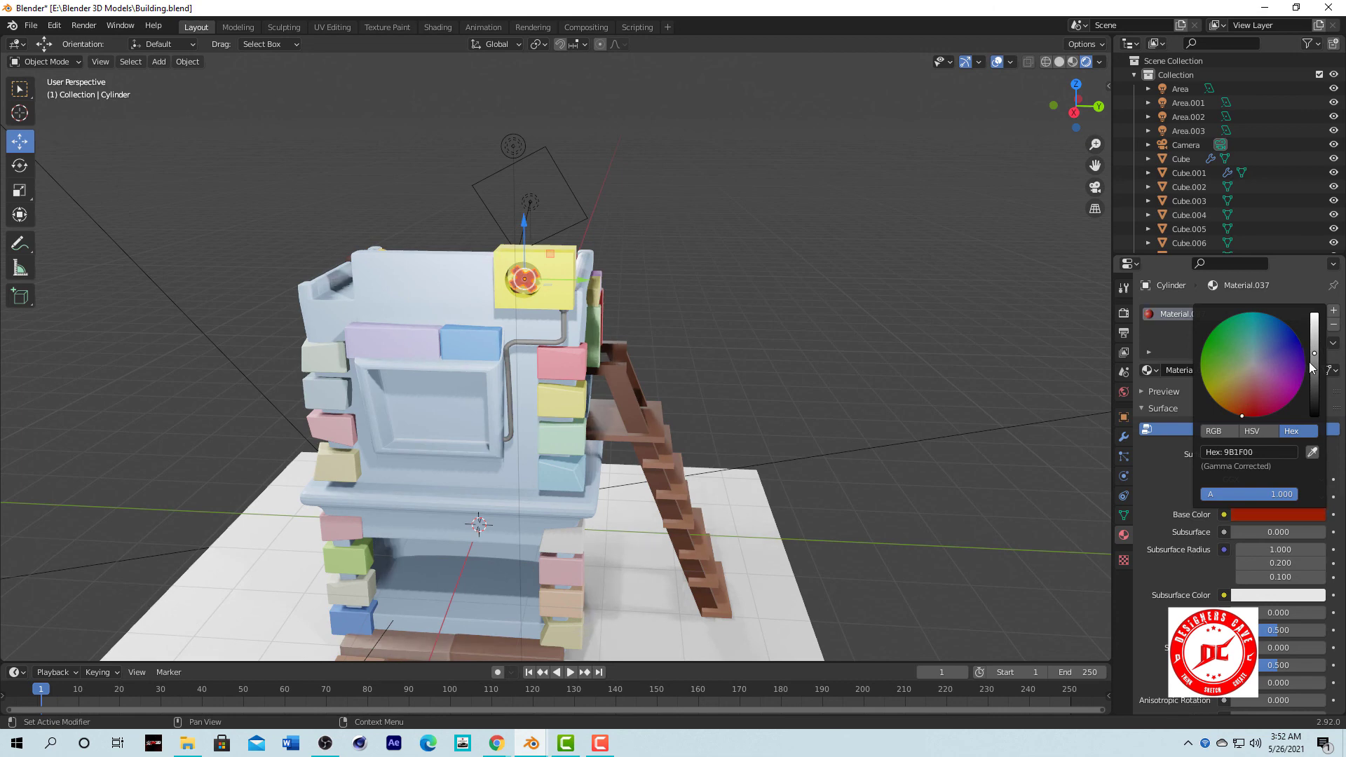
Orbit and zoom around the fully coloured building, then select the ground plane.
middle_drag(981, 315, 806, 228)
scroll(806, 228, up, 5)
scroll(447, 284, up, 4)
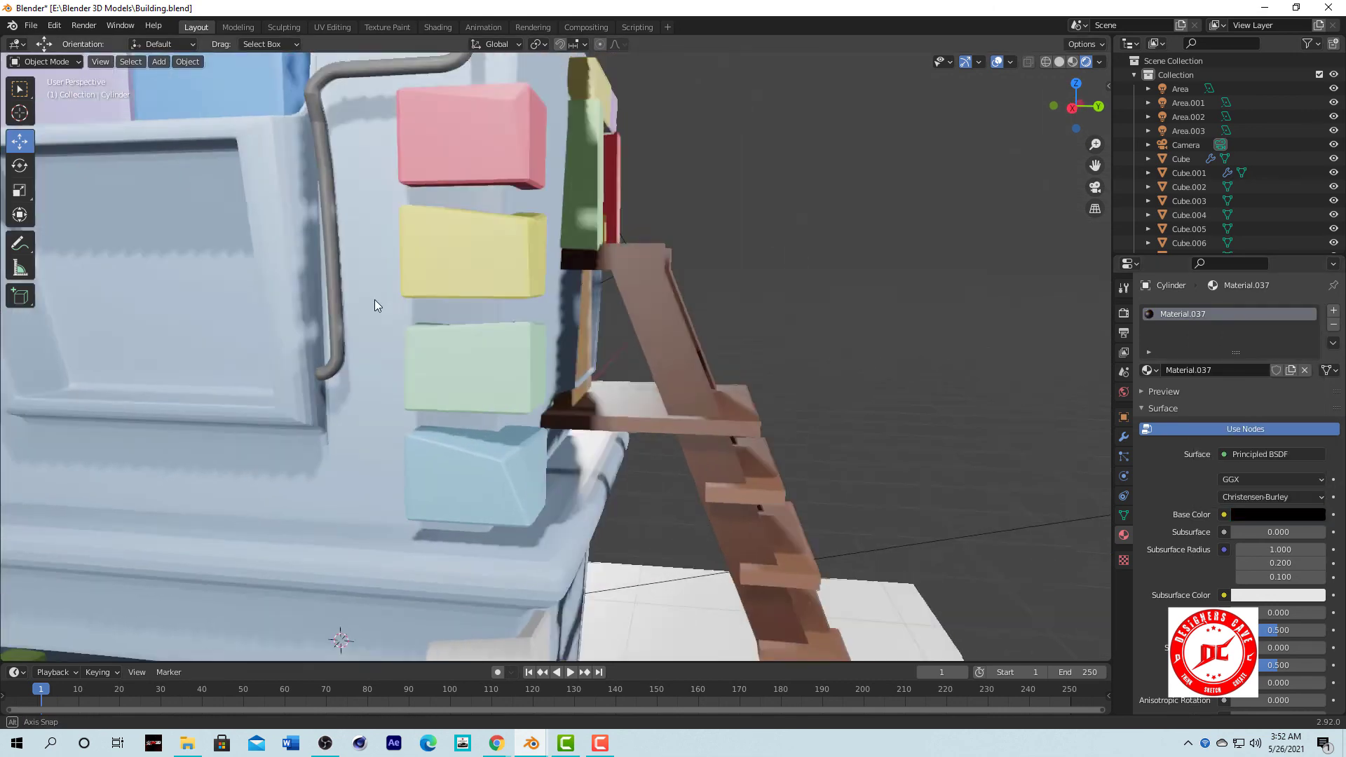
scroll(375, 300, up, 3)
scroll(398, 297, down, 3)
scroll(398, 297, down, 6)
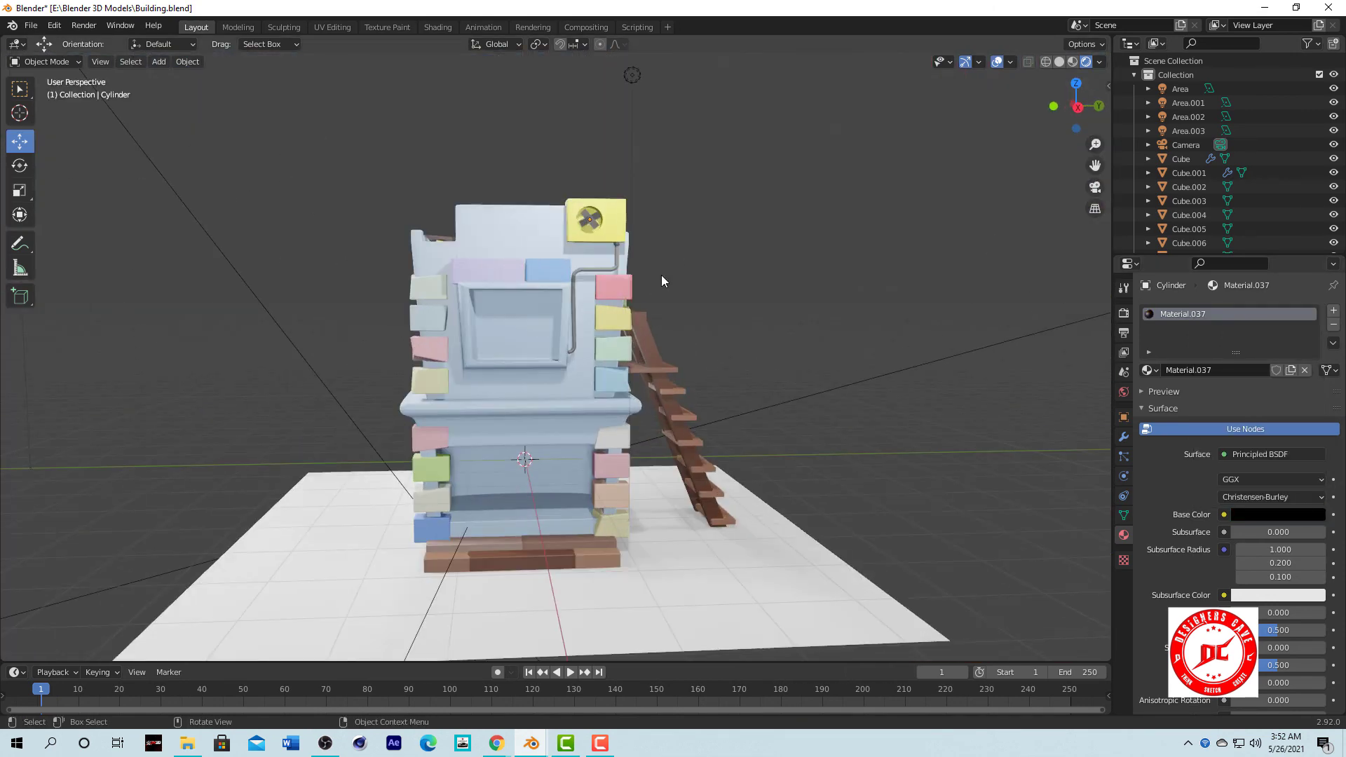
mouse_move(661, 274)
middle_down()
mouse_move(680, 348)
mouse_move(688, 331)
mouse_move(716, 341)
middle_up()
scroll(717, 340, up, 5)
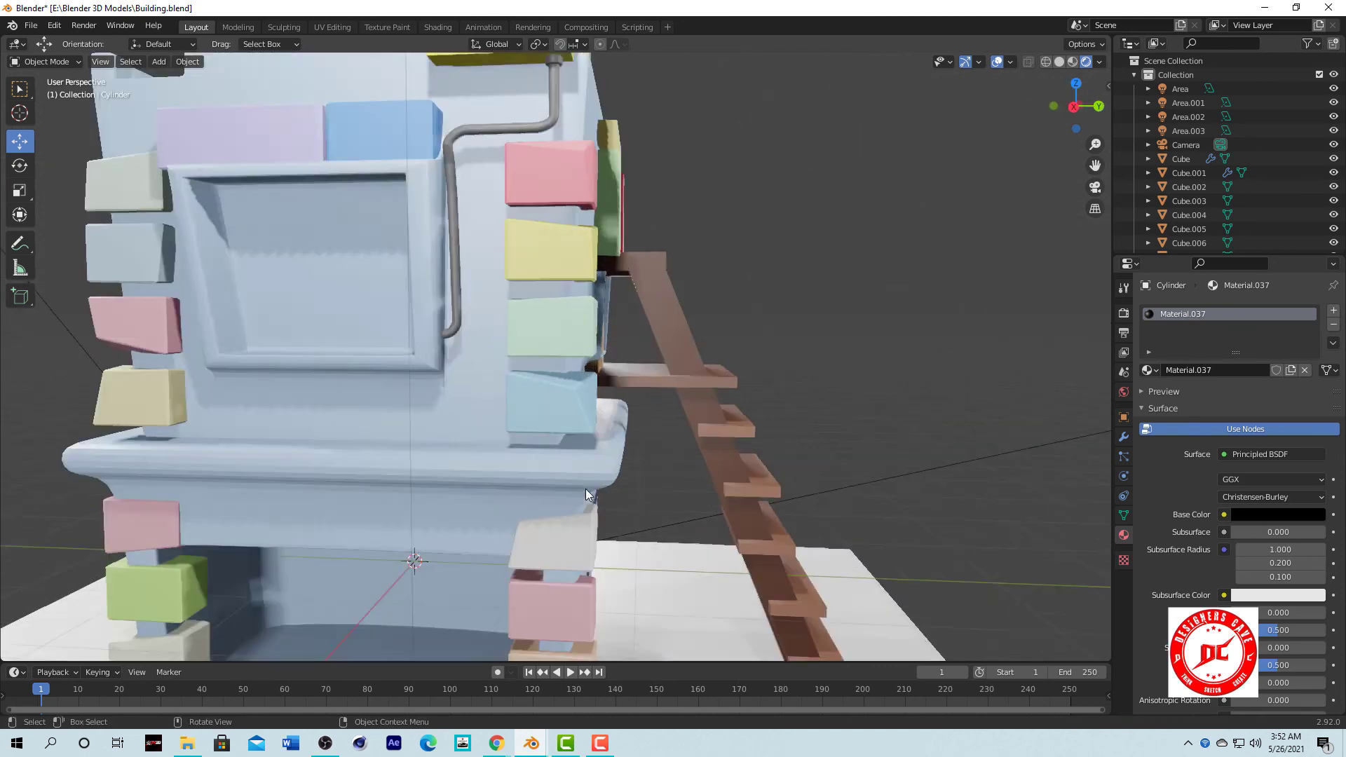
scroll(586, 489, down, 5)
middle_drag(586, 489, 614, 510)
click(614, 511)
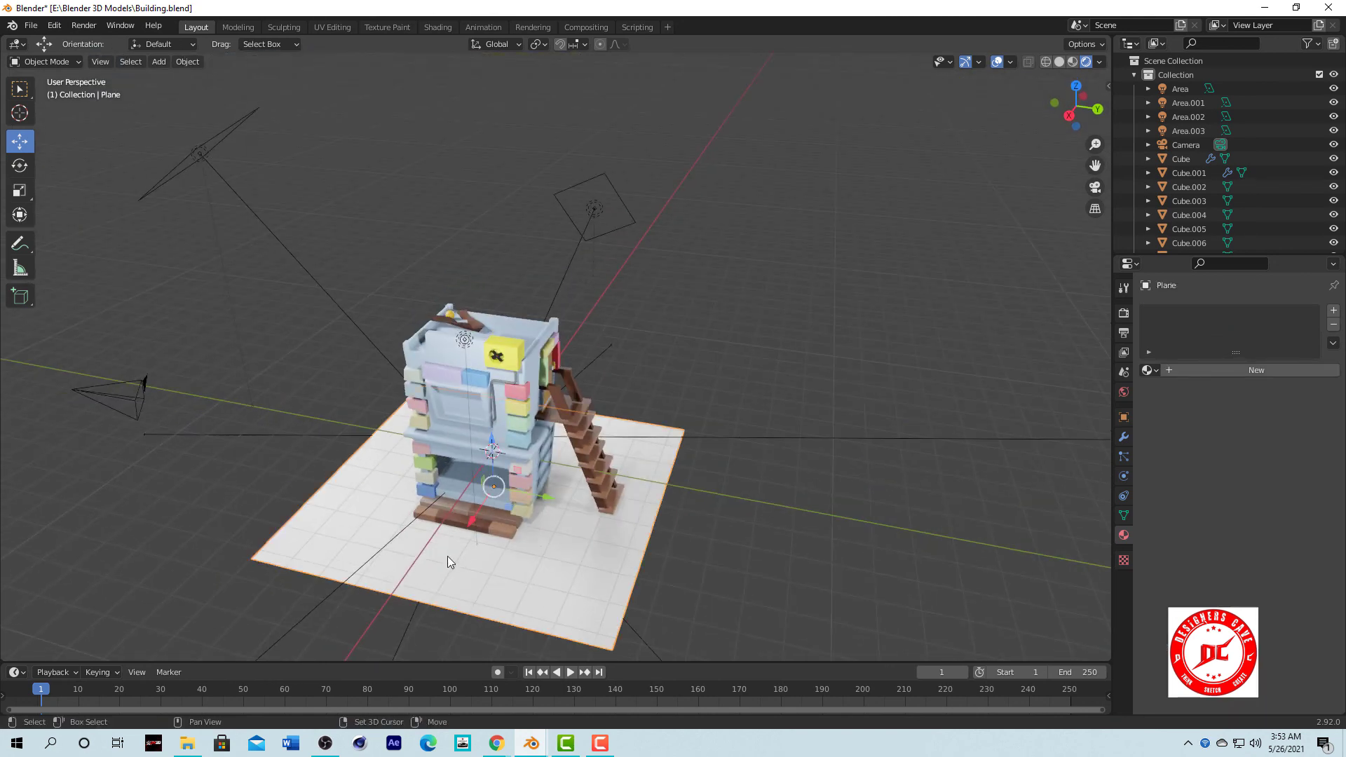
Split the viewport into a Shader Editor and give the ground plane a new Material.045.
click(631, 343)
click(17, 352)
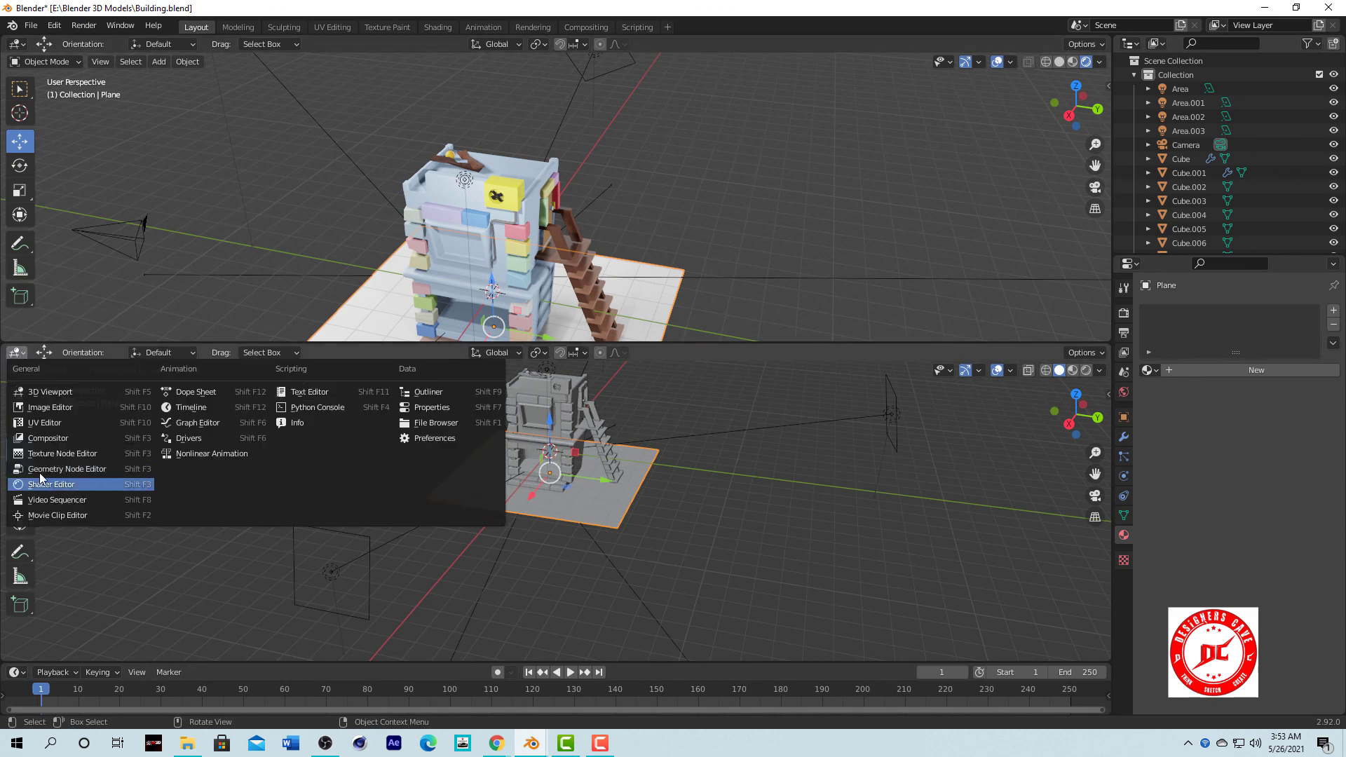
click(42, 435)
scroll(721, 286, up, 3)
click(540, 353)
Load all six Moss texture files onto the ground material with Ctrl+Shift+T.
scroll(477, 533, up, 6)
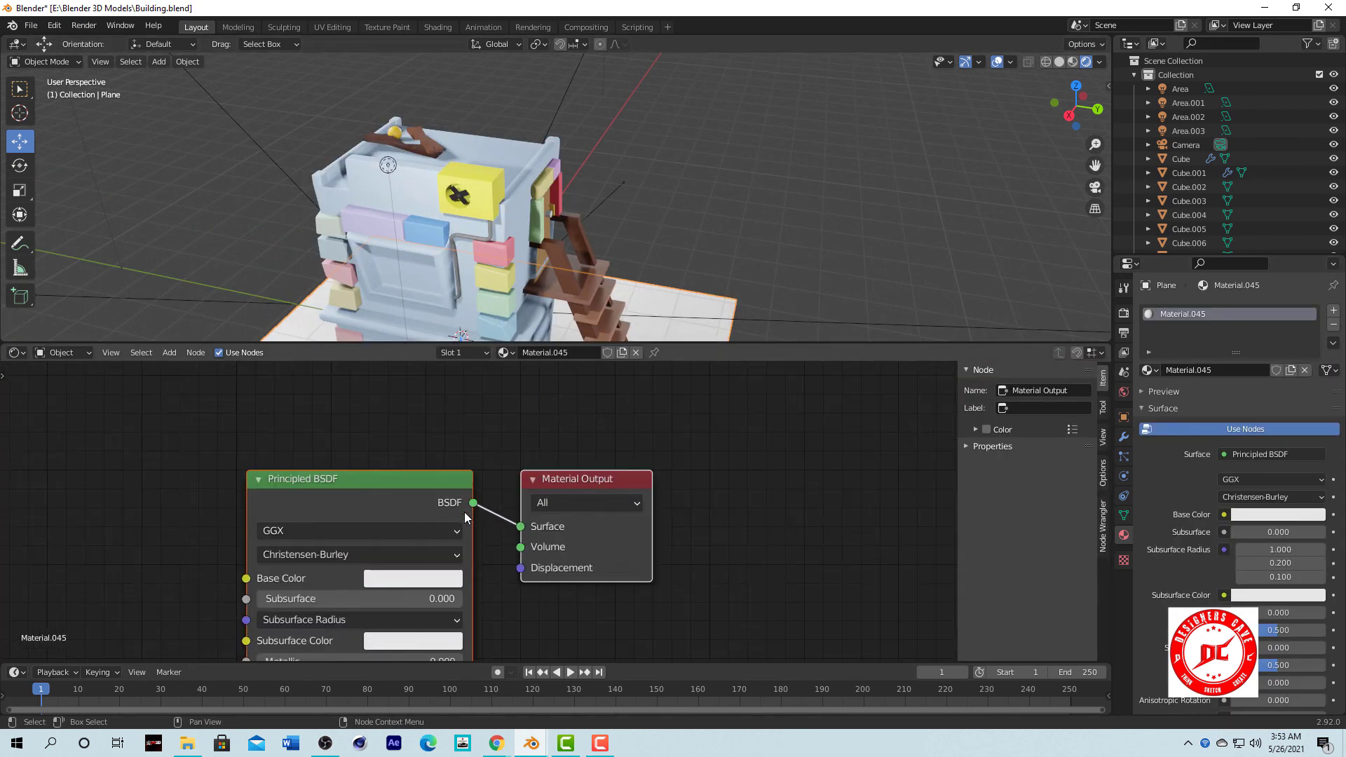
mouse_move(701, 210)
middle_down()
mouse_move(561, 250)
mouse_move(491, 295)
middle_up()
middle_drag(364, 485, 686, 435)
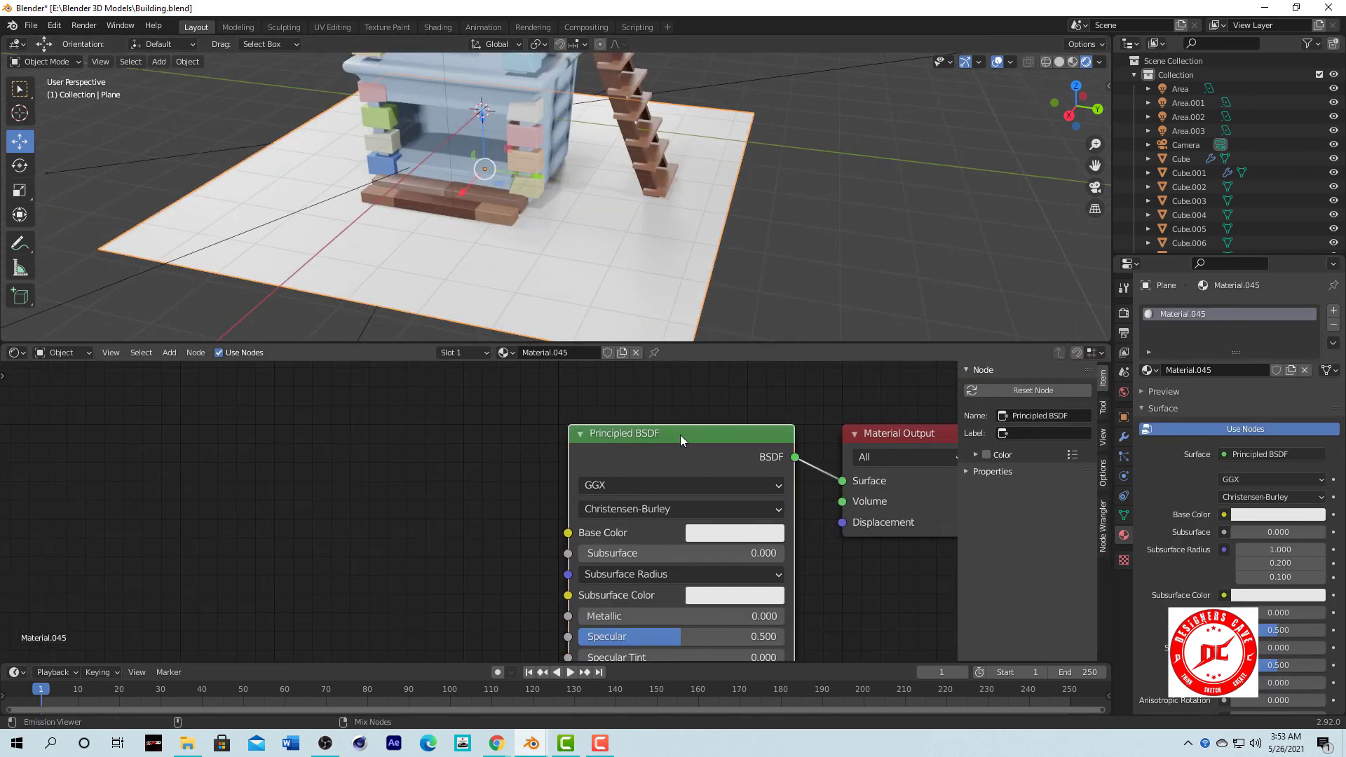
key(ctrl+shift+t)
click(242, 113)
double_click(276, 307)
key(a)
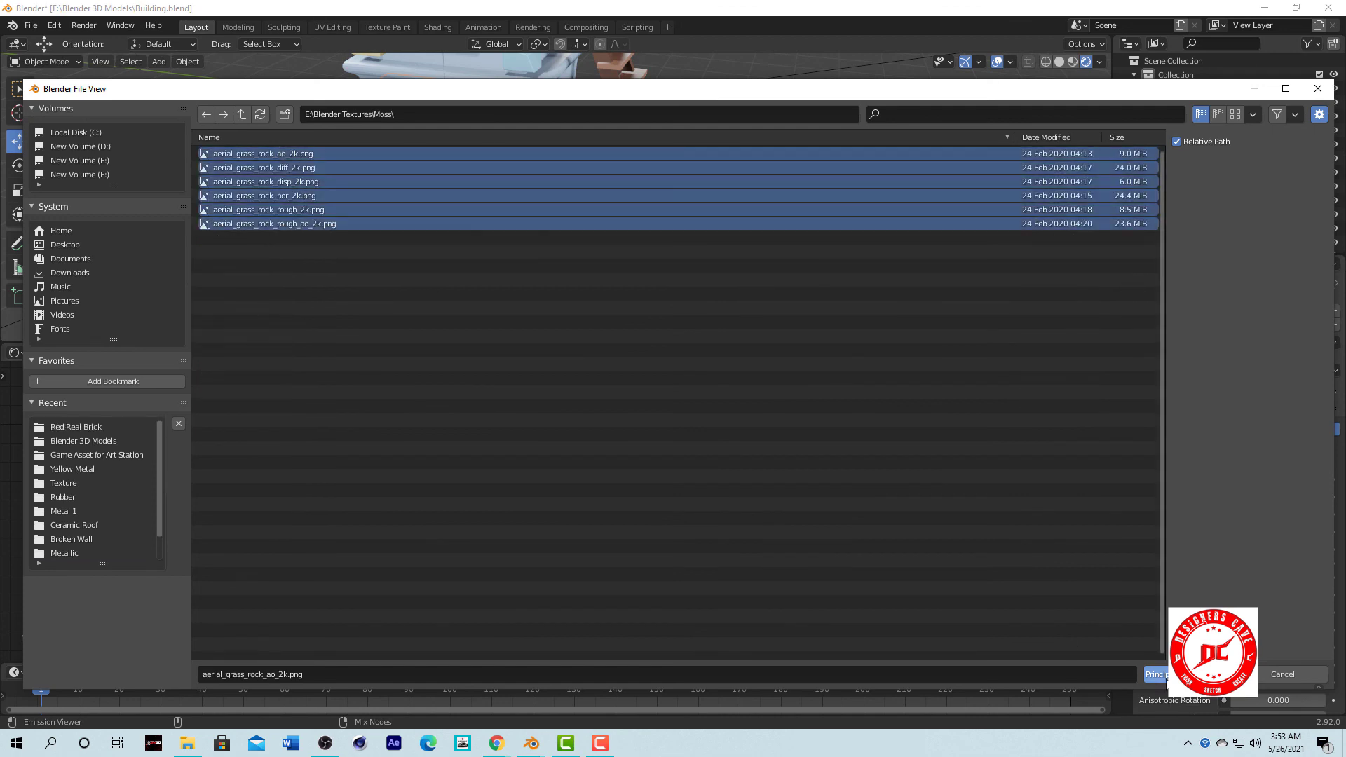
key(Return)
Orbit and zoom around the scene to inspect the moss-textured ground.
scroll(692, 284, up, 5)
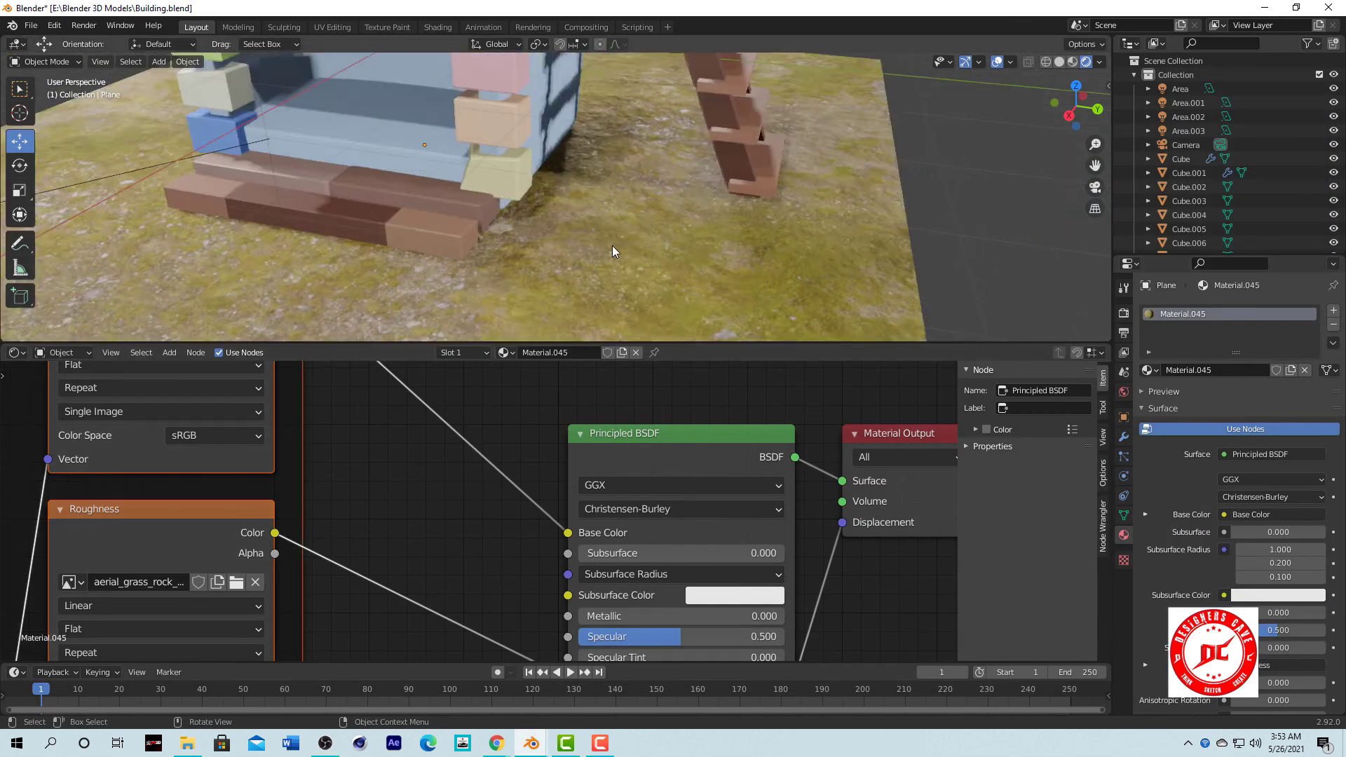
scroll(612, 245, down, 5)
mouse_move(780, 225)
middle_down()
mouse_move(647, 199)
mouse_move(670, 185)
middle_up()
scroll(640, 241, up, 2)
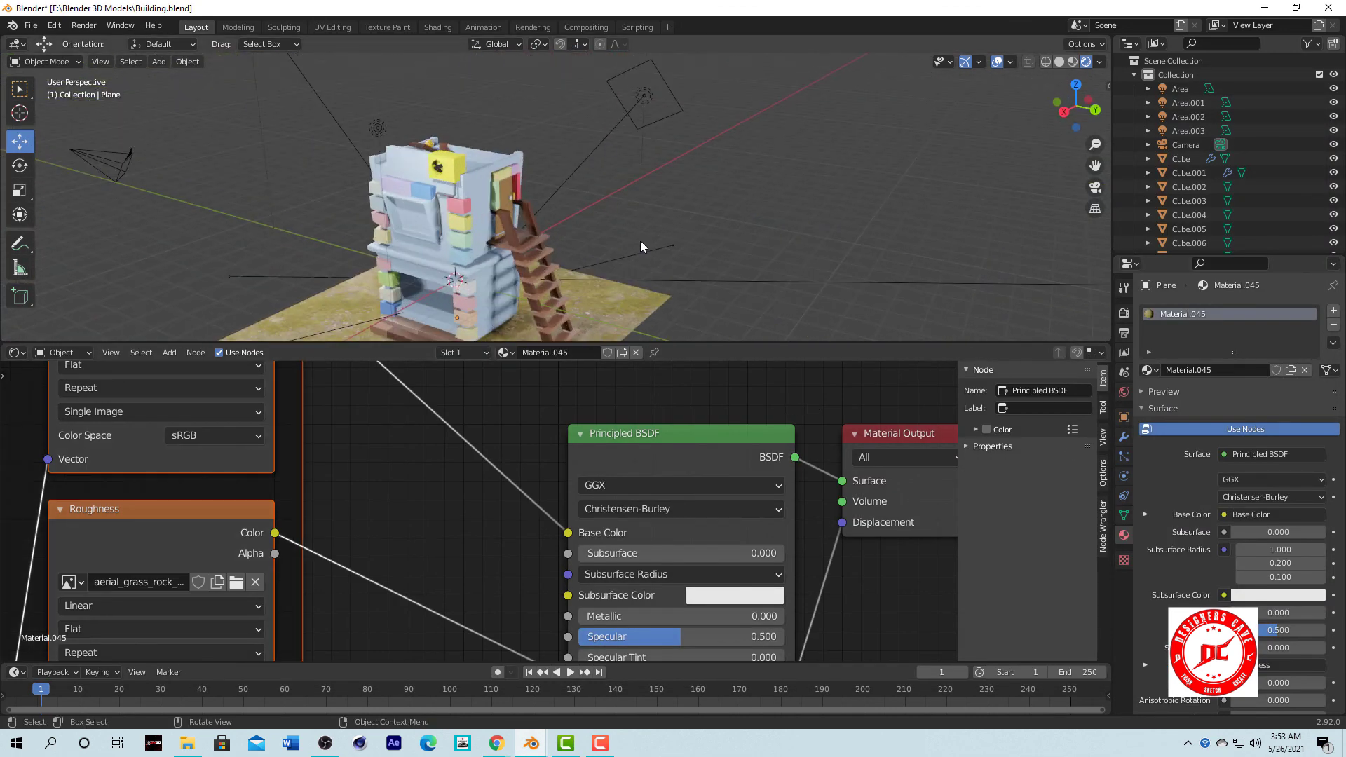
scroll(617, 243, up, 3)
scroll(617, 242, down, 3)
mouse_move(617, 243)
middle_down()
mouse_move(701, 258)
mouse_move(639, 216)
middle_up()
click(639, 216)
scroll(738, 280, up, 2)
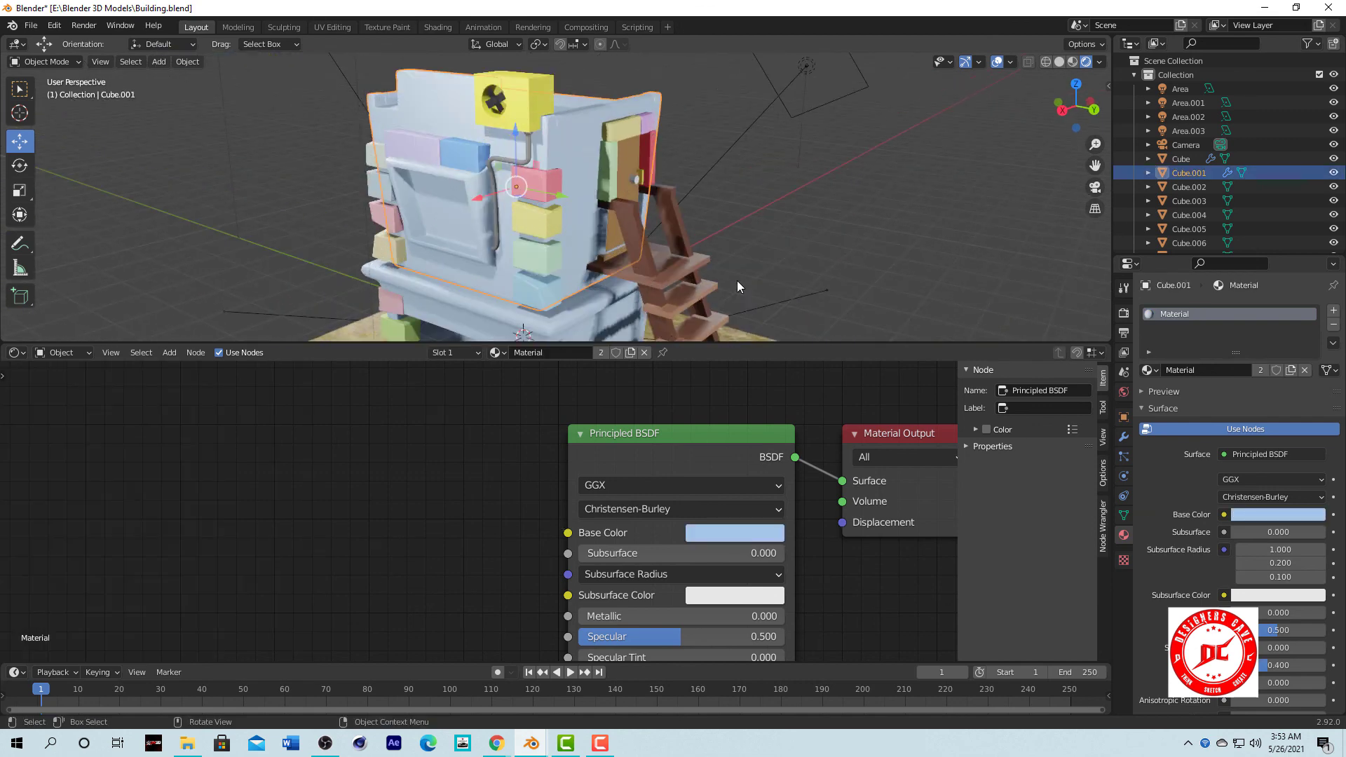
Enlarge the 3D view, reselect the ground plane and box-select its moss texture nodes.
drag(700, 342, 701, 531)
scroll(778, 290, down, 3)
scroll(767, 327, up, 2)
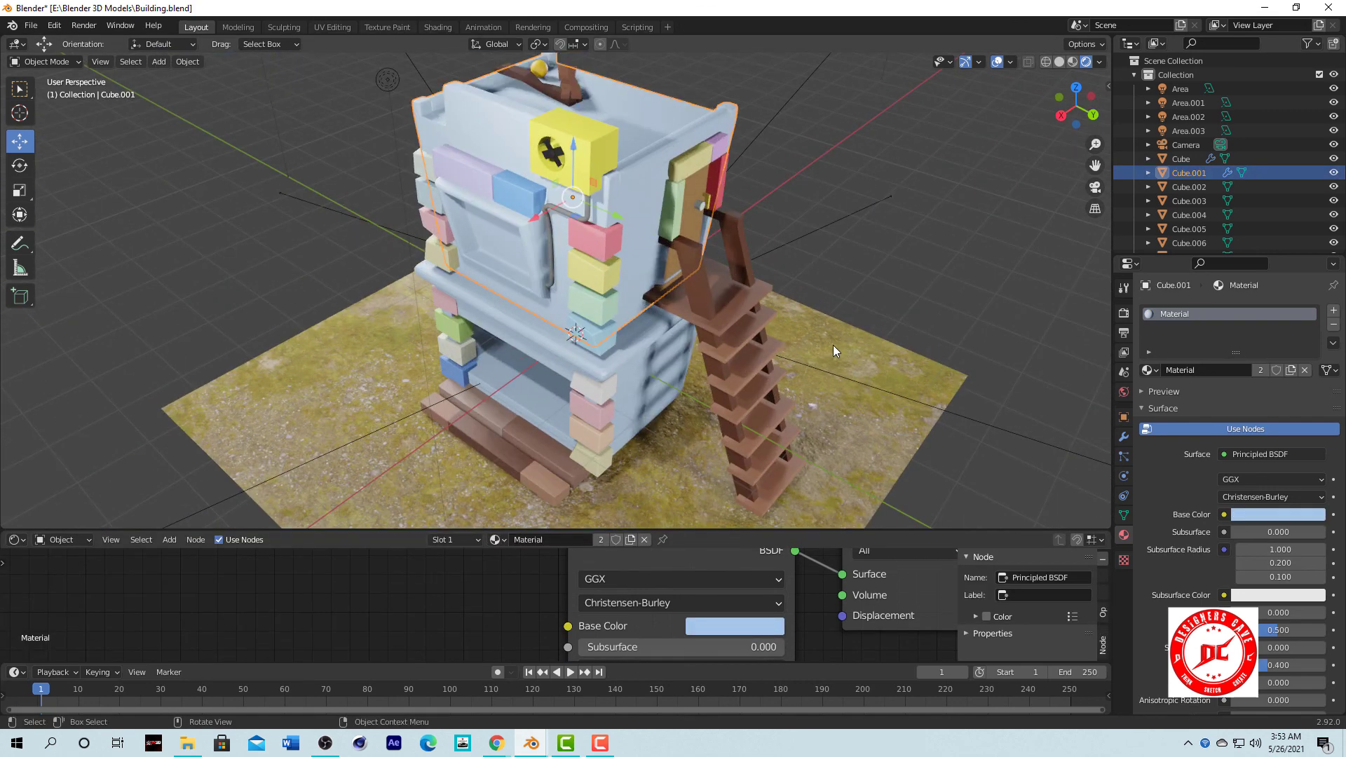
click(378, 493)
scroll(598, 630, down, 4)
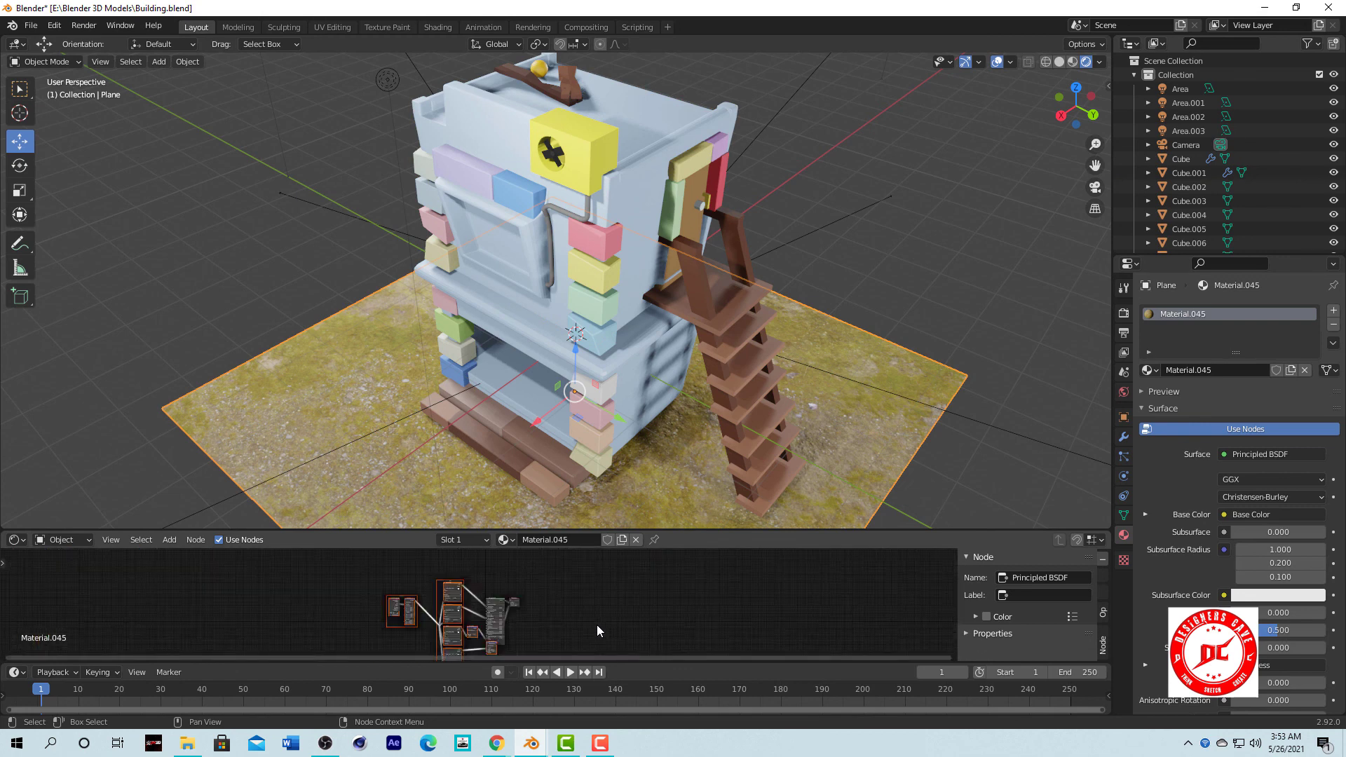
drag(473, 666, 476, 663)
Delete the moss texture nodes and darken the ground's base colour to dark grey 3A3A3A.
key(x)
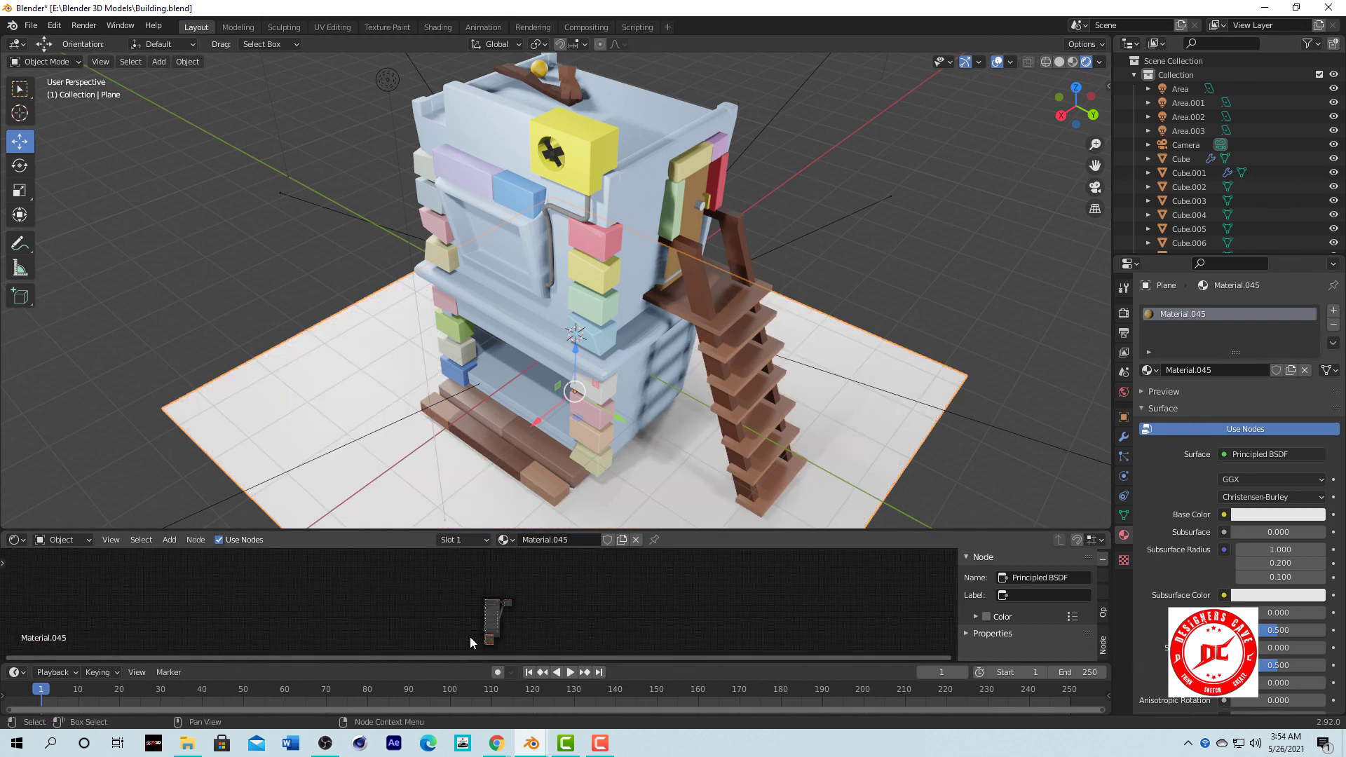
click(1277, 514)
drag(1315, 345, 1315, 421)
scroll(848, 372, down, 3)
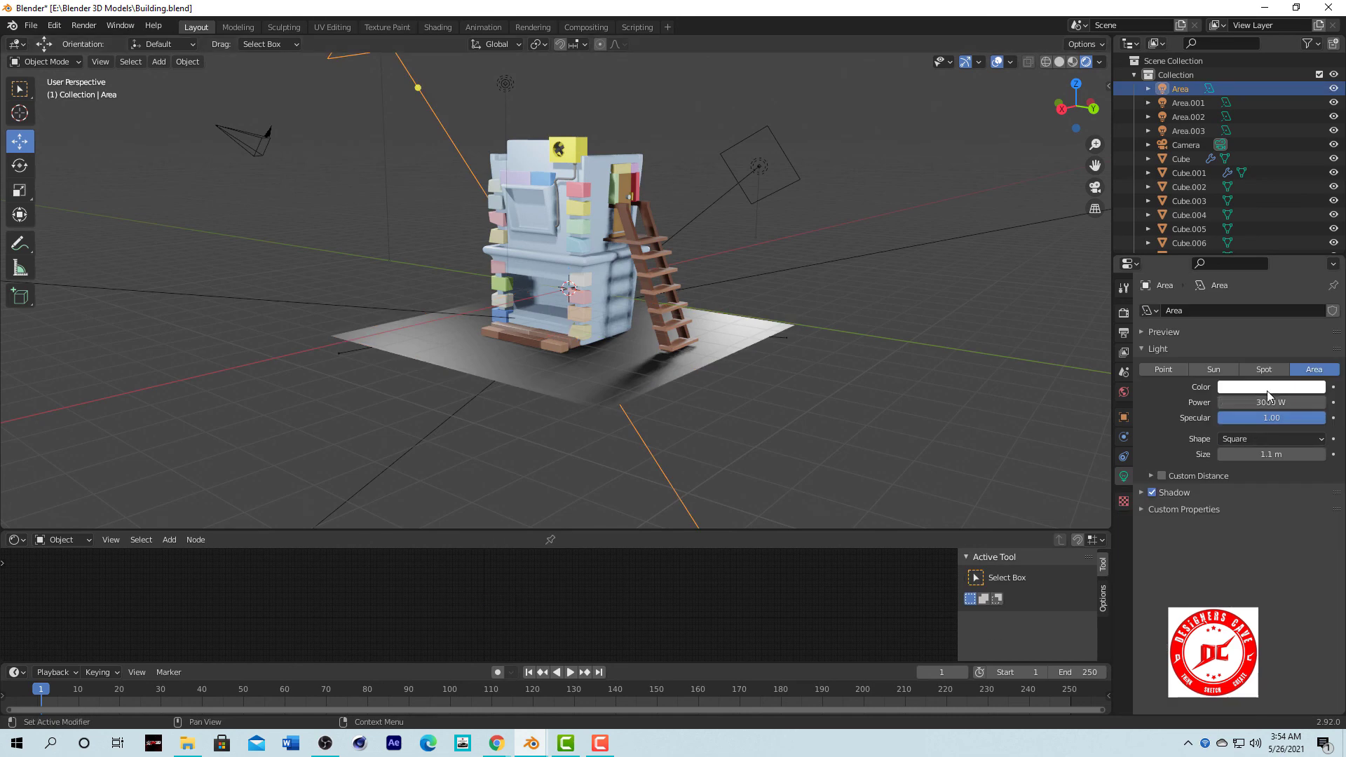
Set the Area light's colour to blue 00ACFF and orbit closer to view it.
click(1267, 387)
click(1272, 203)
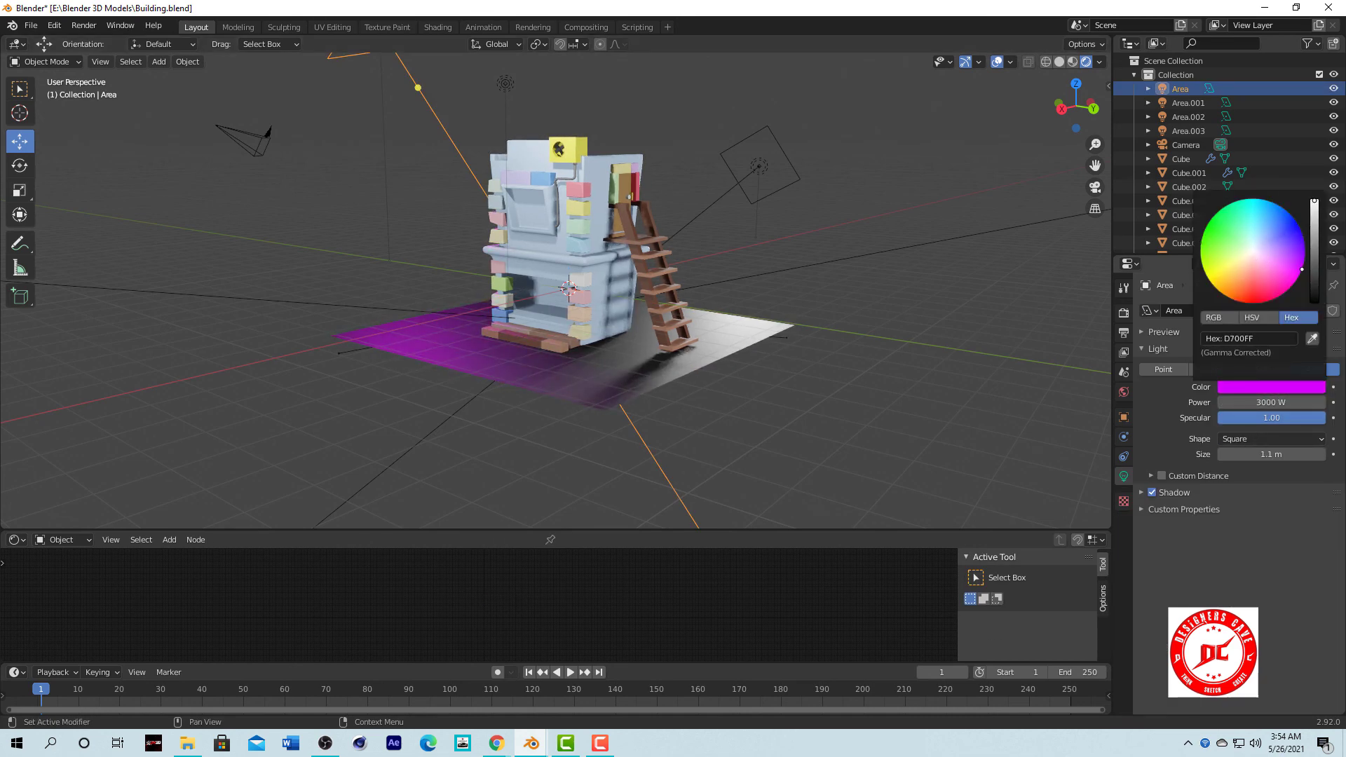
mouse_move(1037, 435)
middle_down()
mouse_move(1005, 411)
mouse_move(991, 359)
middle_up()
drag(1246, 281, 1270, 201)
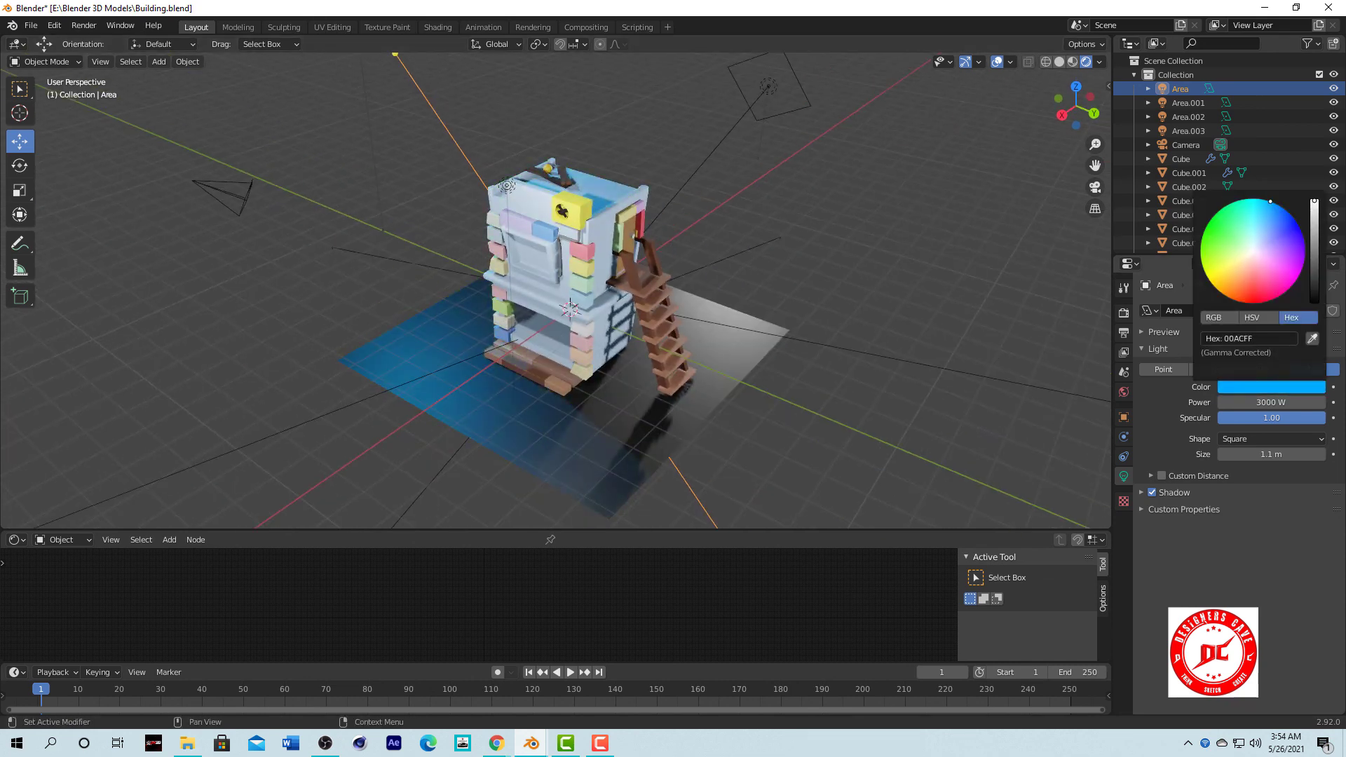
mouse_move(914, 346)
middle_down()
mouse_move(916, 367)
mouse_move(886, 357)
mouse_move(886, 318)
mouse_move(810, 372)
mouse_move(862, 375)
mouse_move(825, 384)
middle_up()
scroll(886, 357, up, 3)
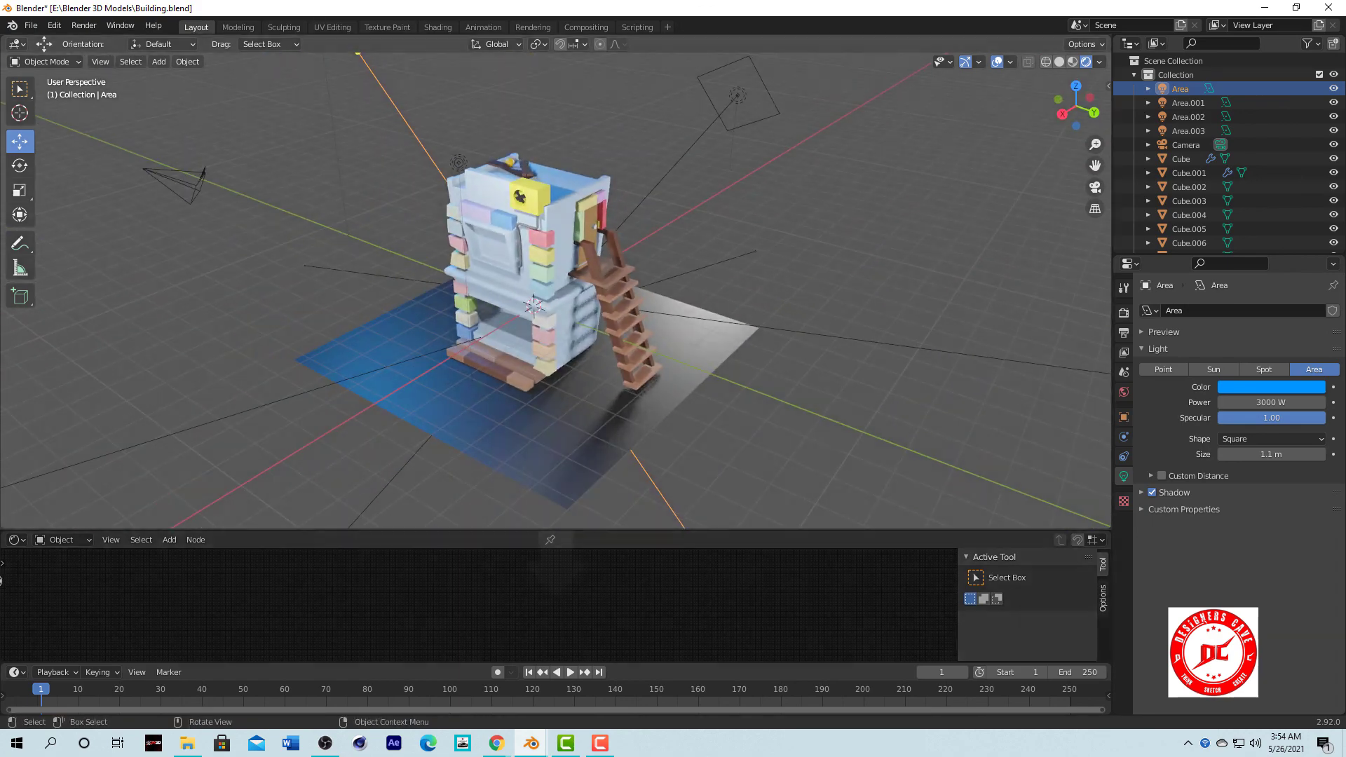